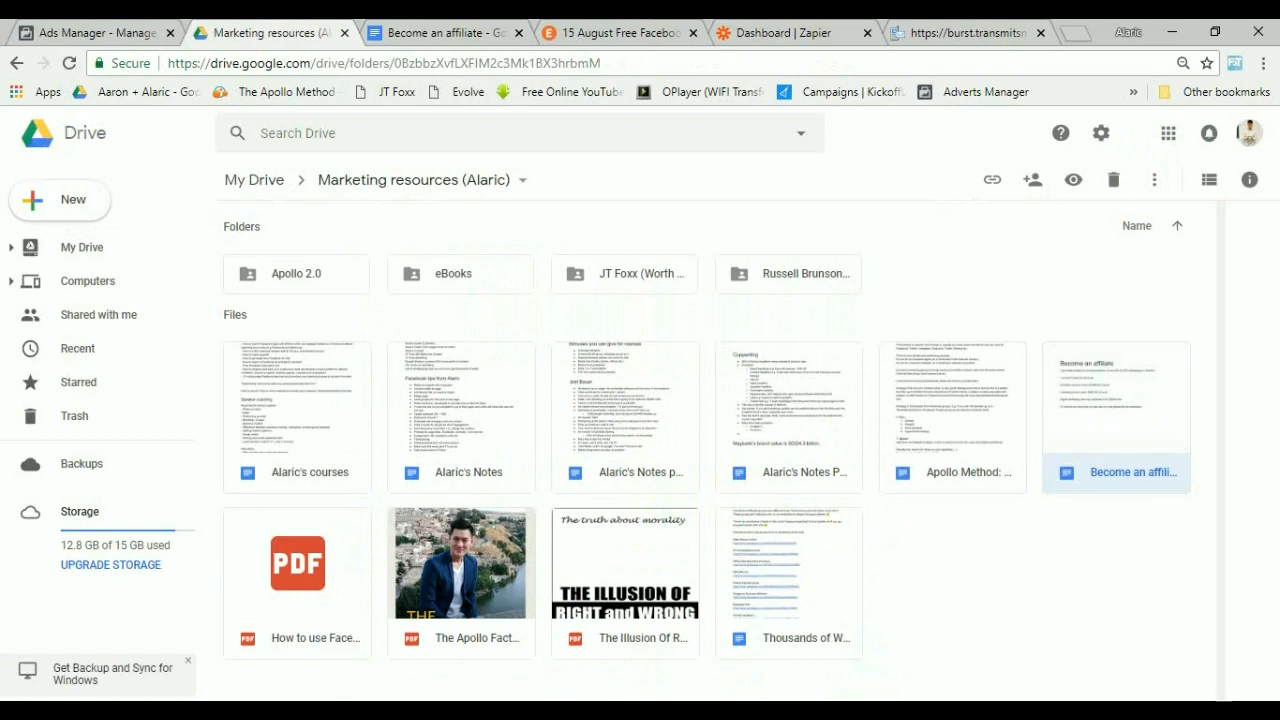
Review the ad copy and email and SMS reminder templates in the Become an affiliate document.
key("ctrl+Tab")
scroll(622, 456, "down", 6)
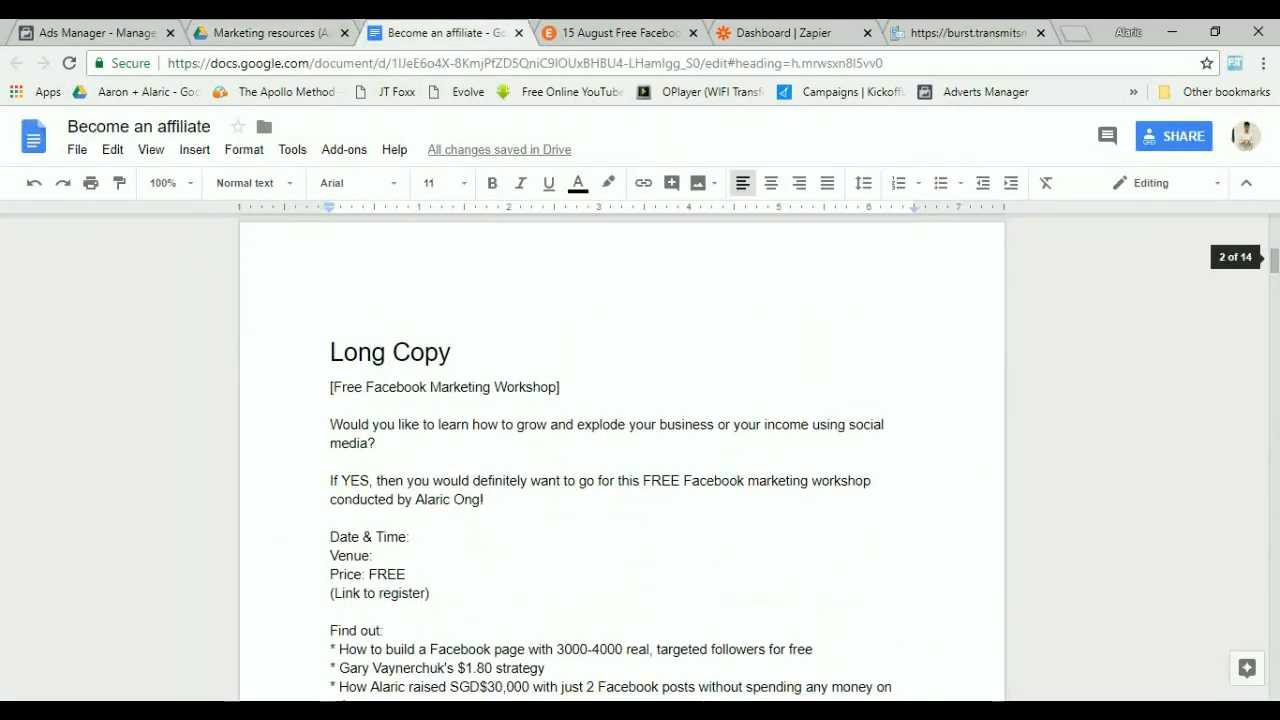
scroll(622, 456, "down", 12)
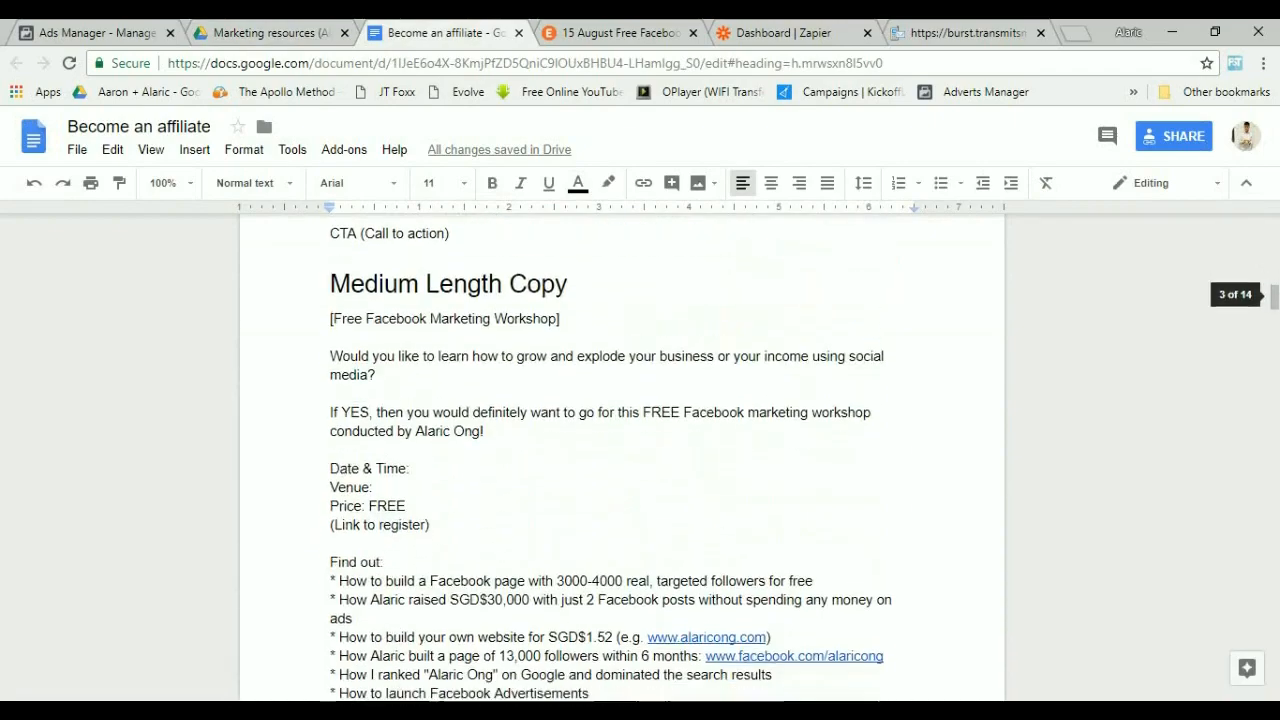
scroll(622, 456, "down", 15)
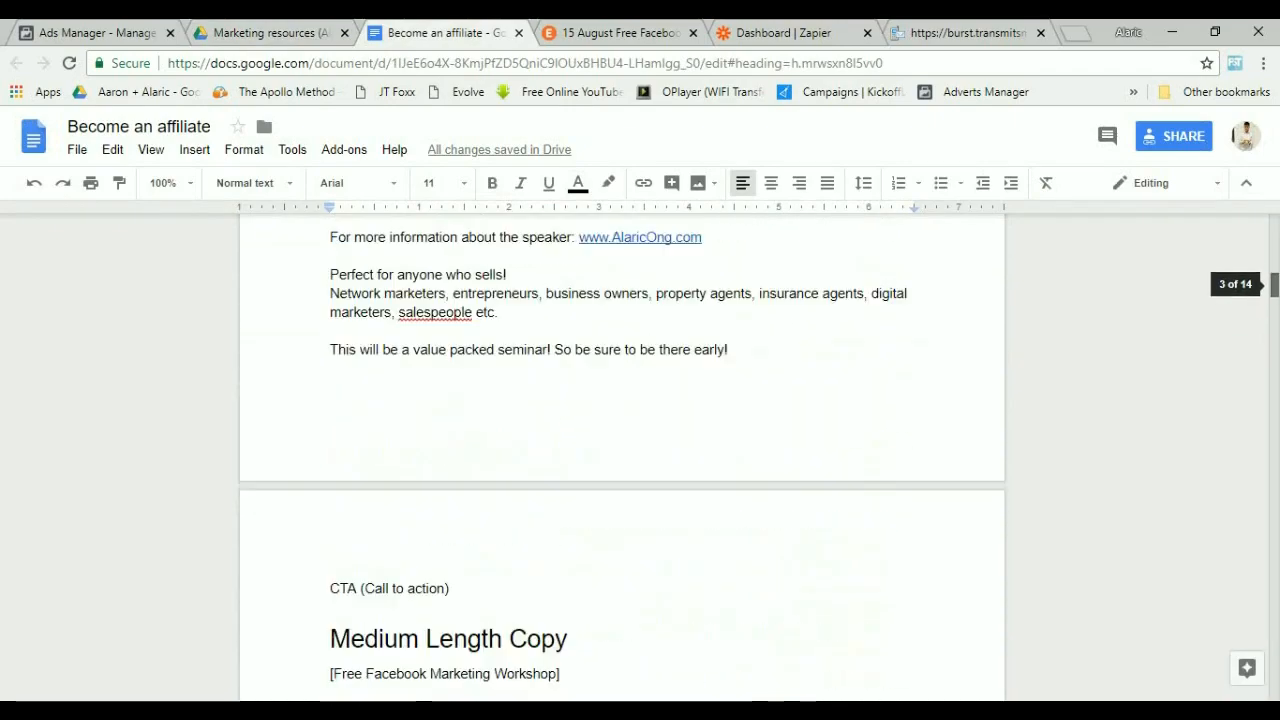
scroll(622, 456, "down", 20)
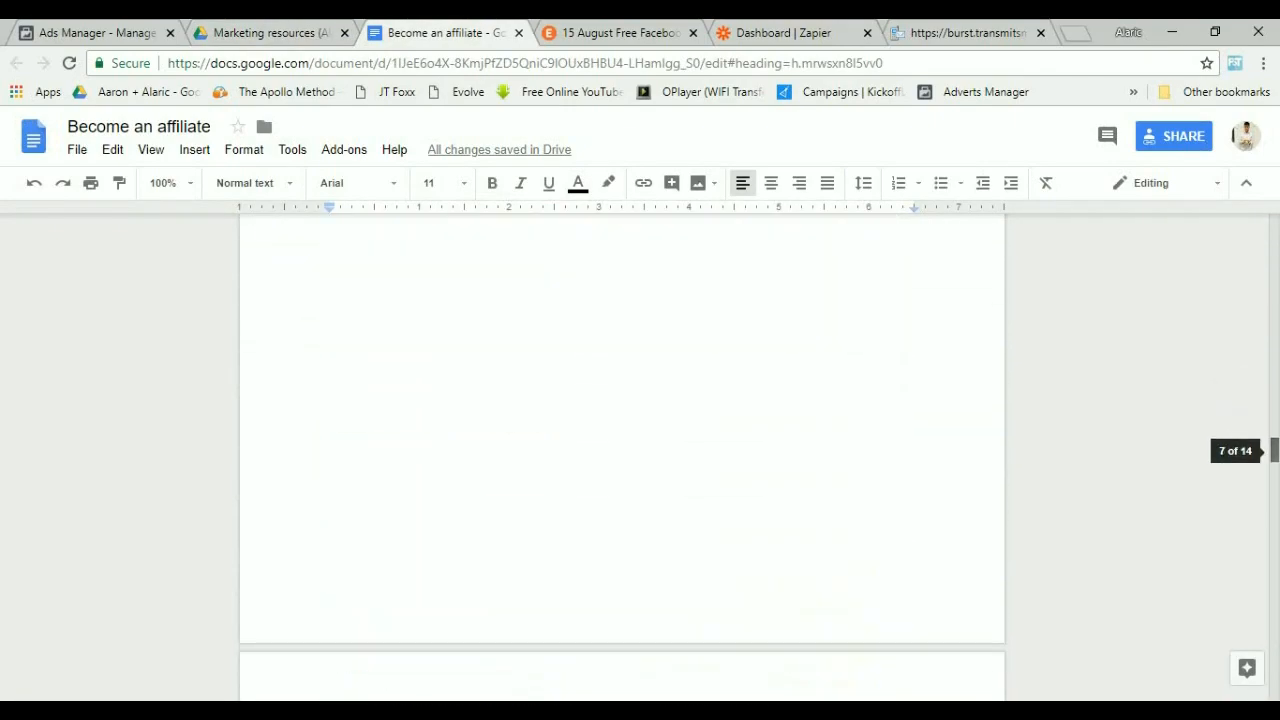
scroll(622, 456, "down", 14)
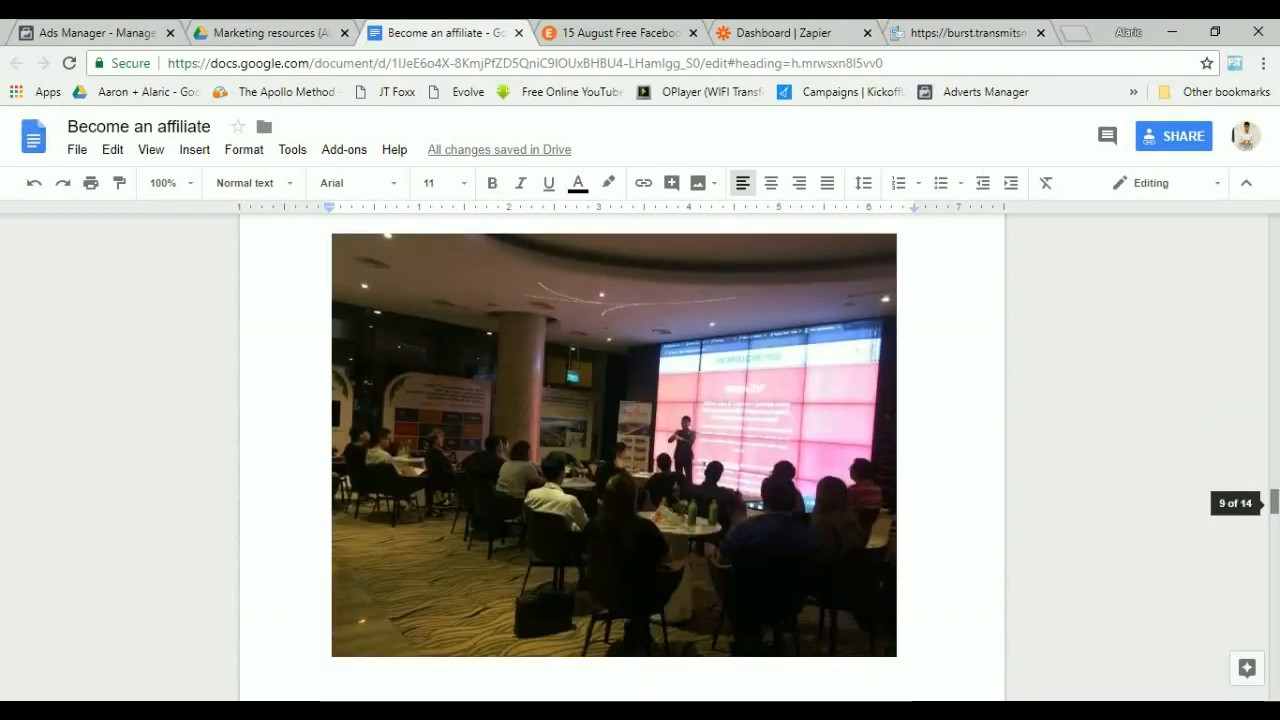
scroll(622, 456, "down", 10)
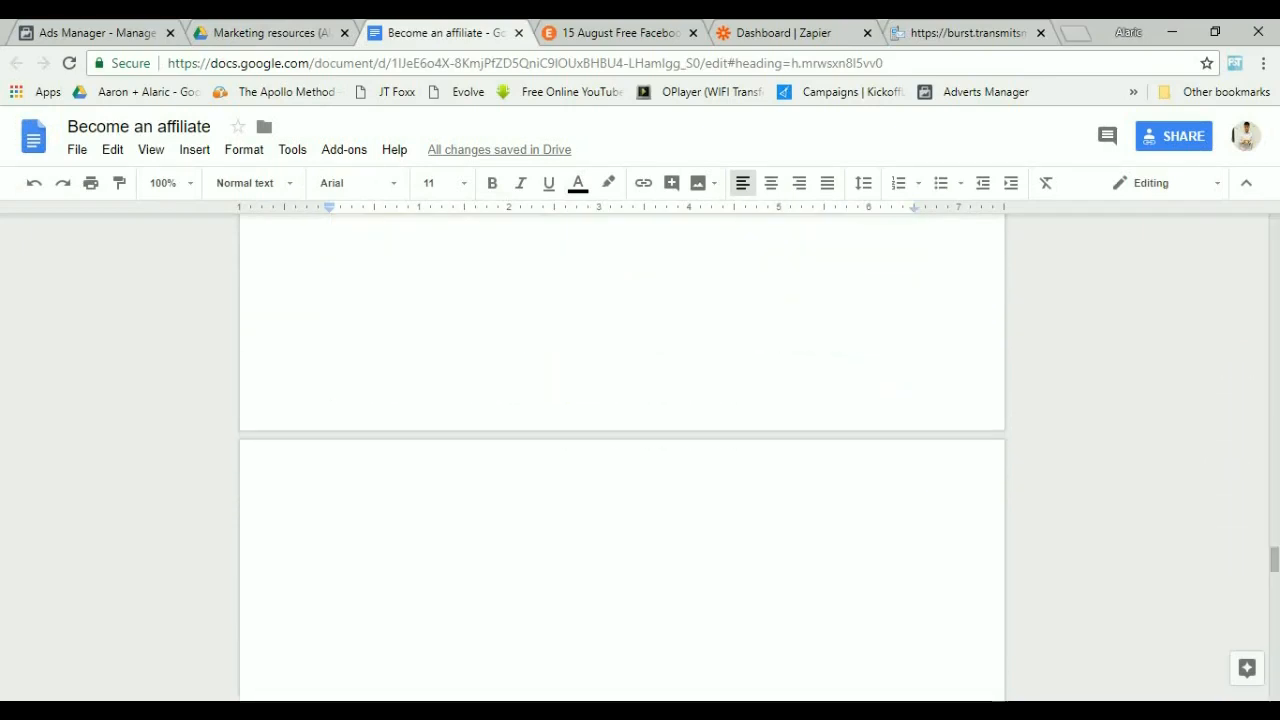
scroll(622, 456, "down", 10)
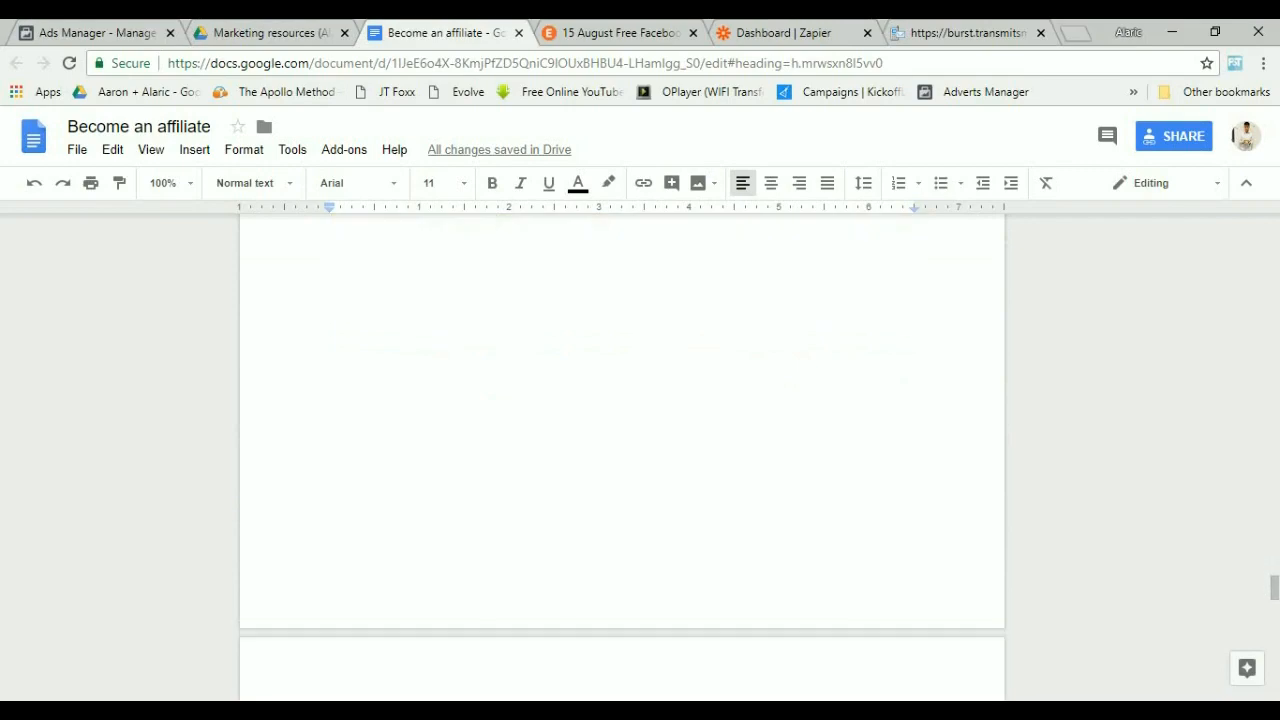
scroll(622, 456, "down", 5)
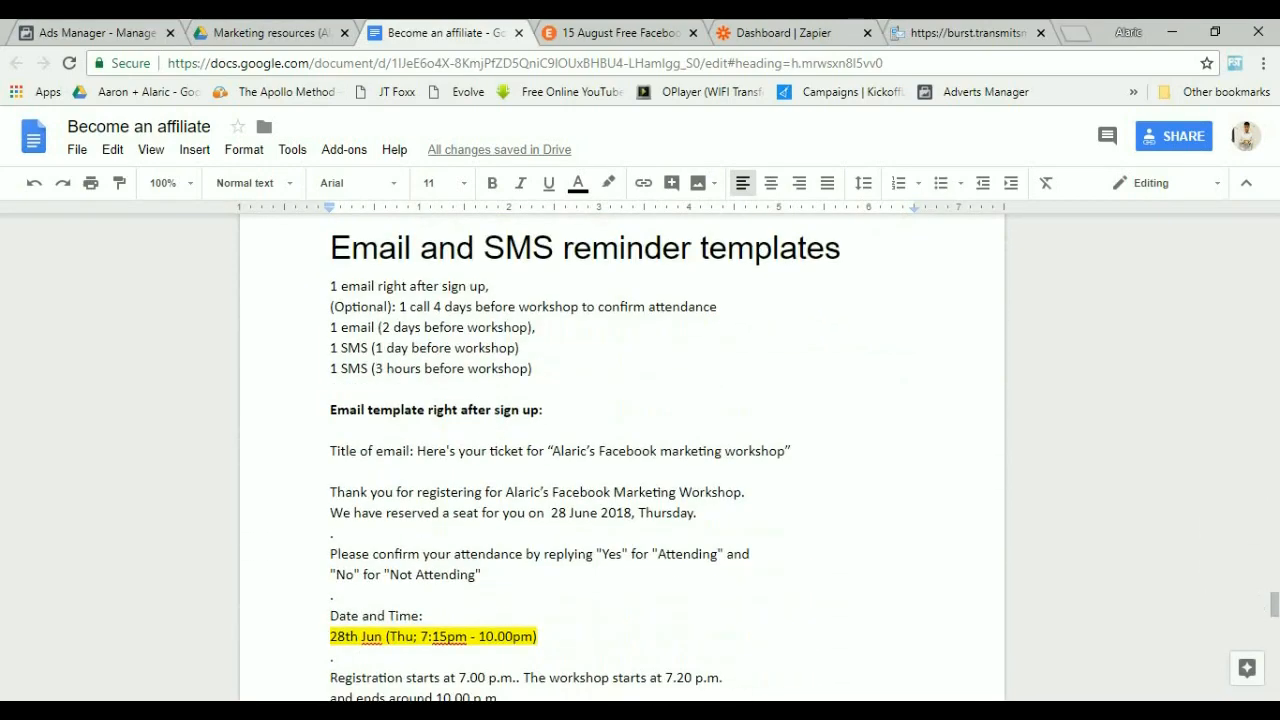
scroll(622, 456, "down", 3)
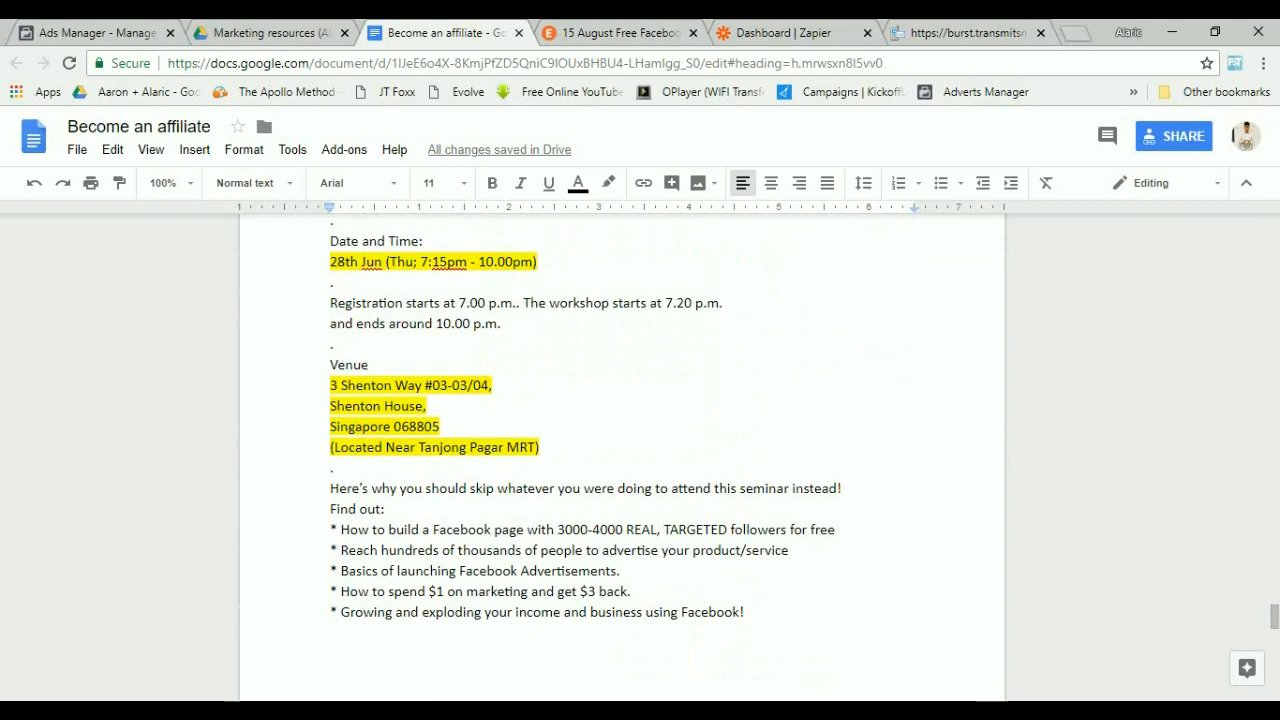
scroll(622, 456, "up", 2)
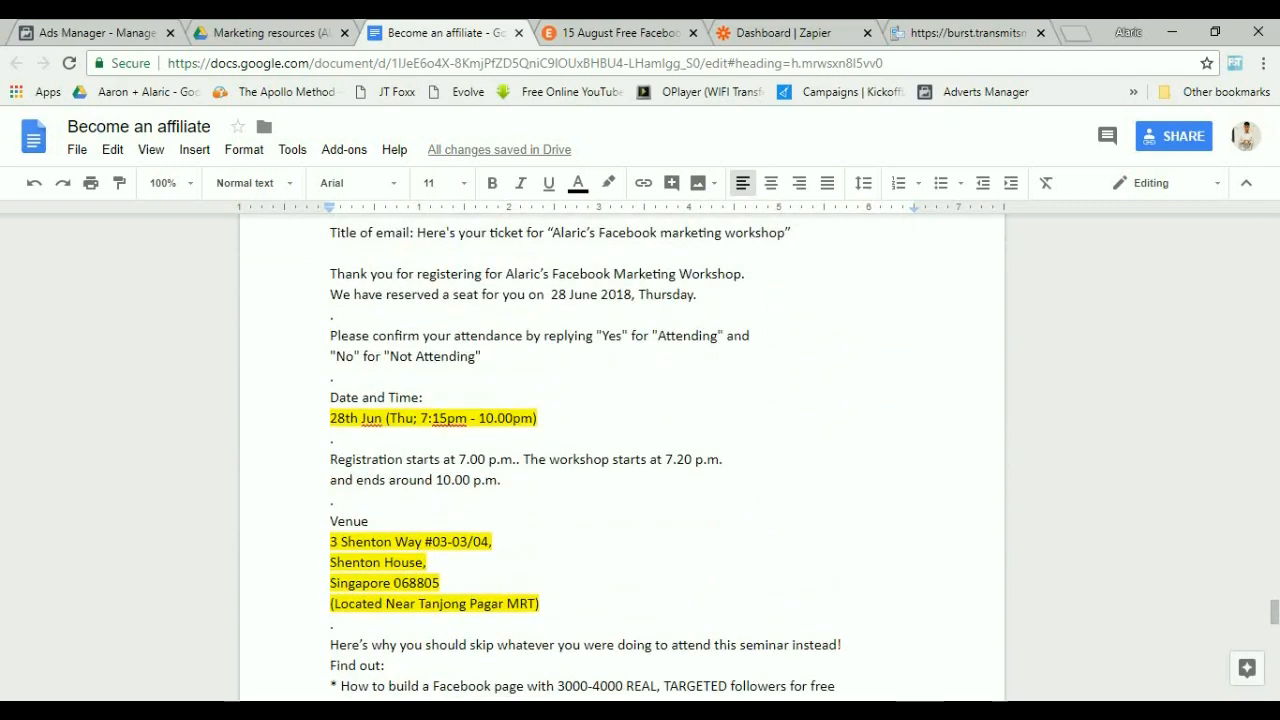
scroll(622, 456, "up", 3)
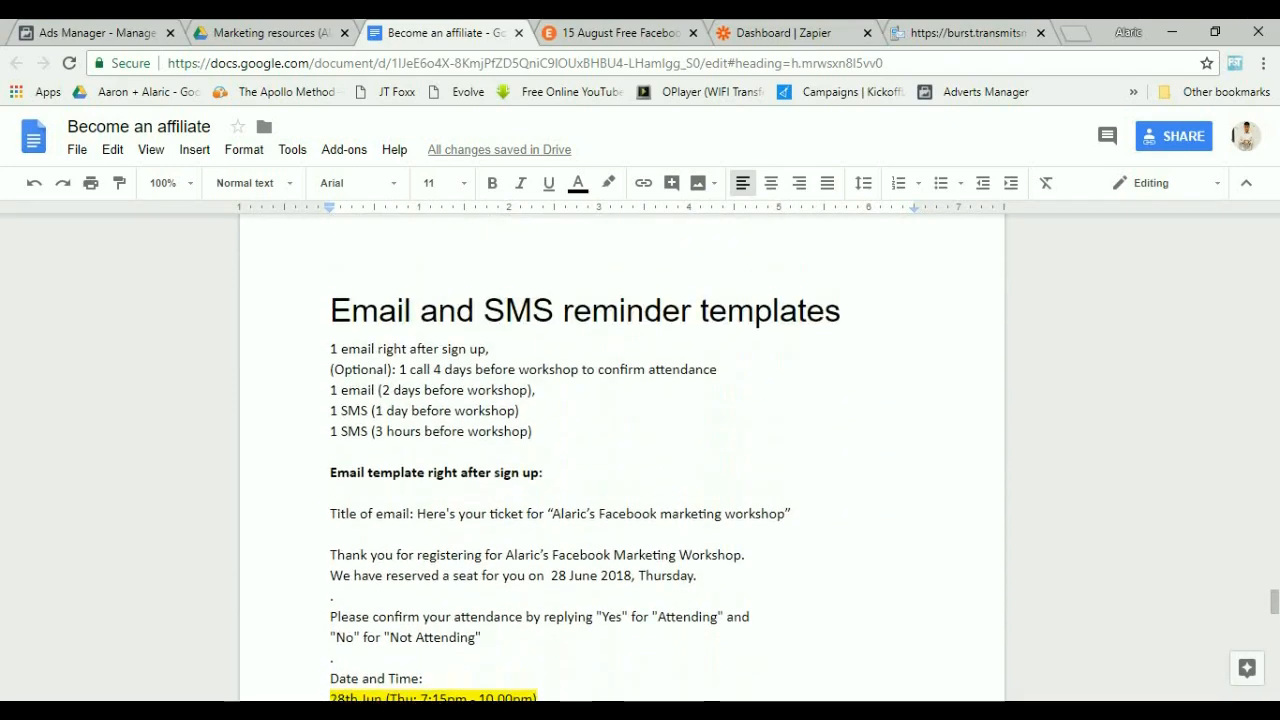
scroll(622, 456, "up", 2)
Open Ads Manager at facebook.com/adsmanager in a new browser tab.
left_click(95, 32)
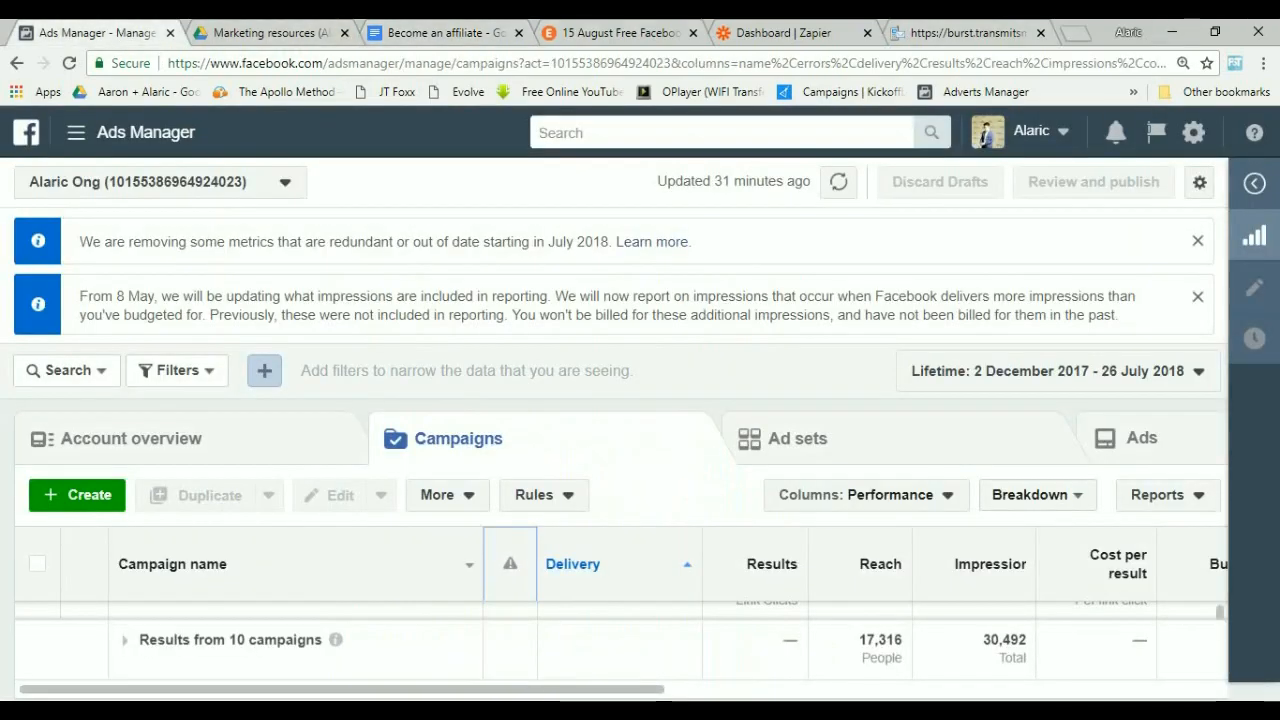
key("ctrl+t")
type("faceb")
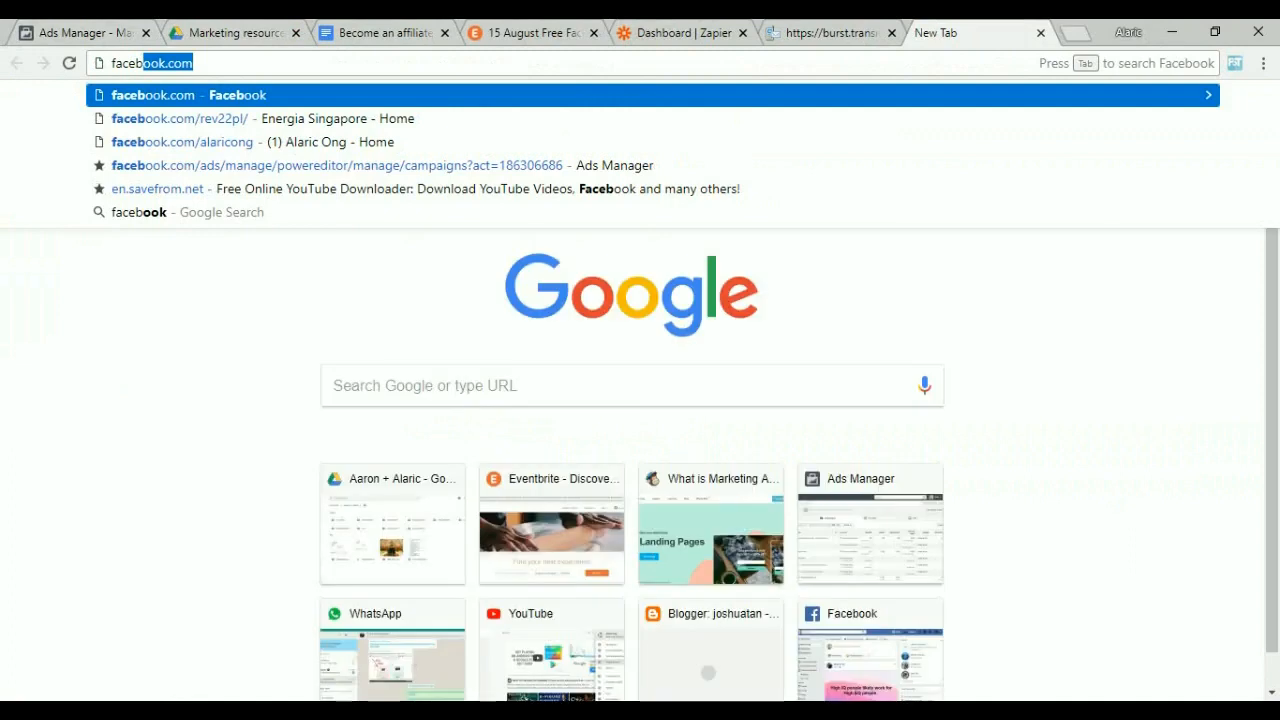
type("ook.com/adsmanager")
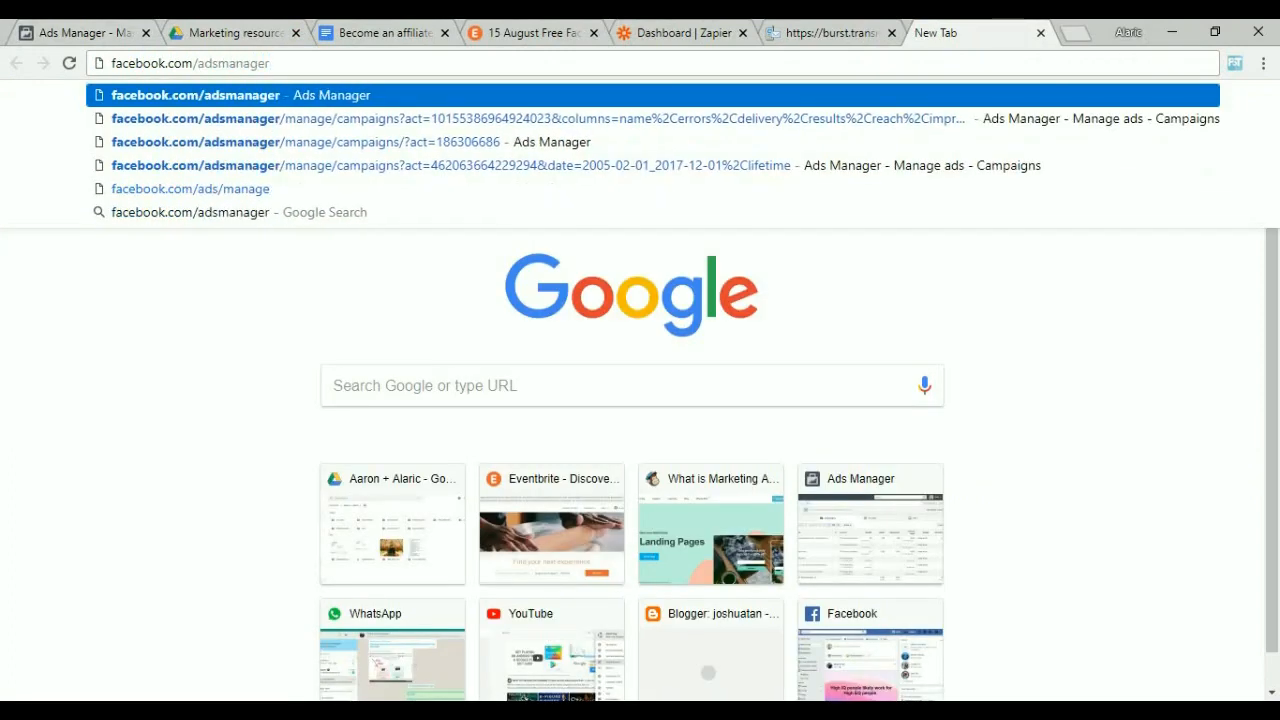
key("Return")
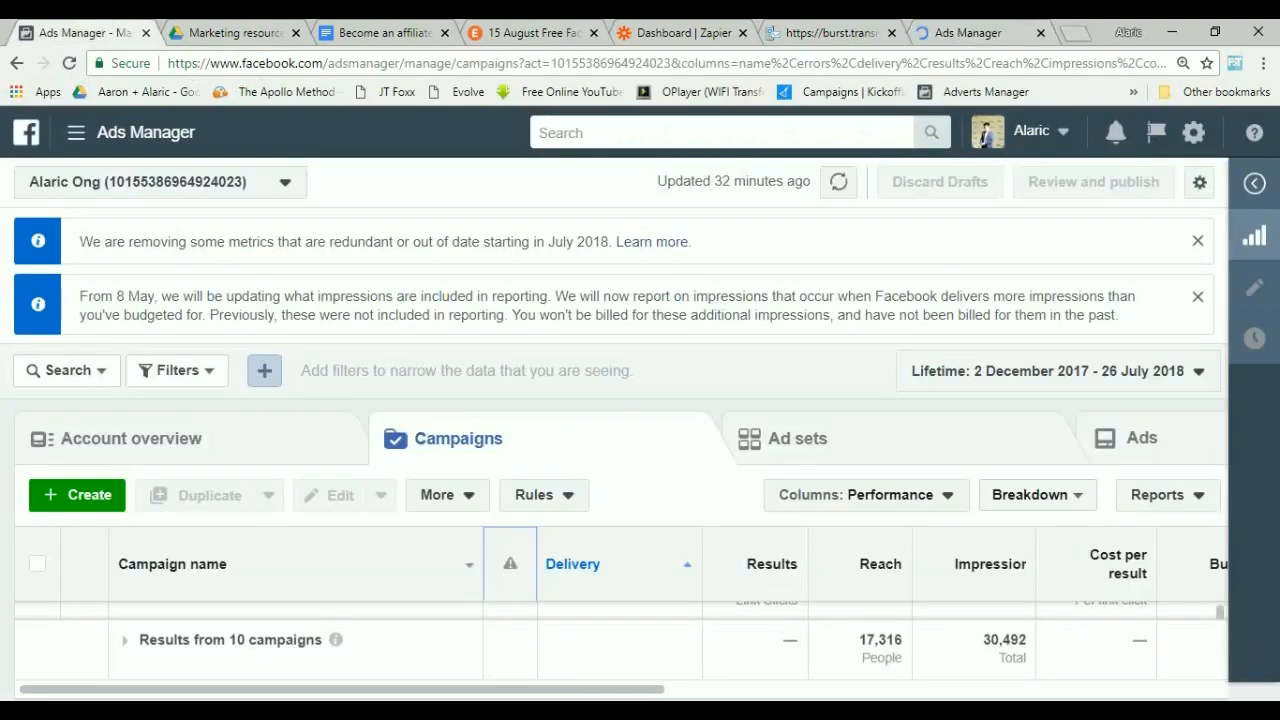
Create a new campaign and choose the Lead Generation marketing objective.
left_click(77, 495)
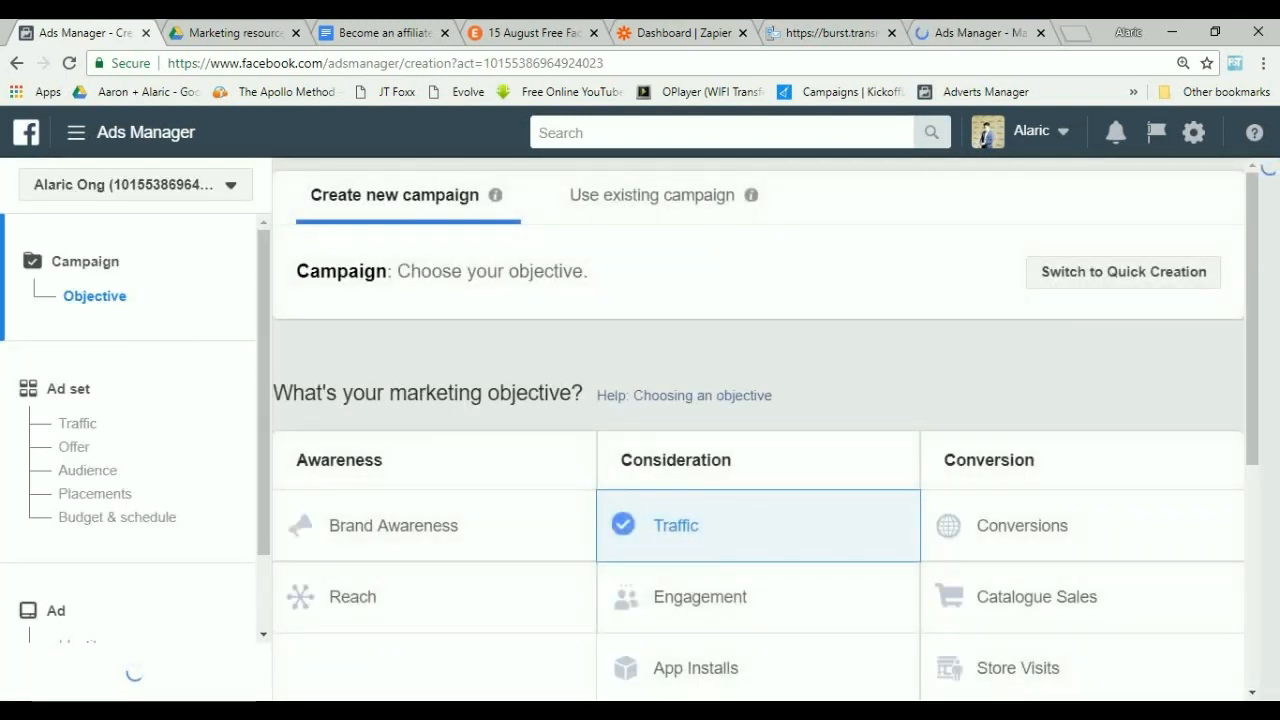
key("ctrl+minus")
key("ctrl+minus")
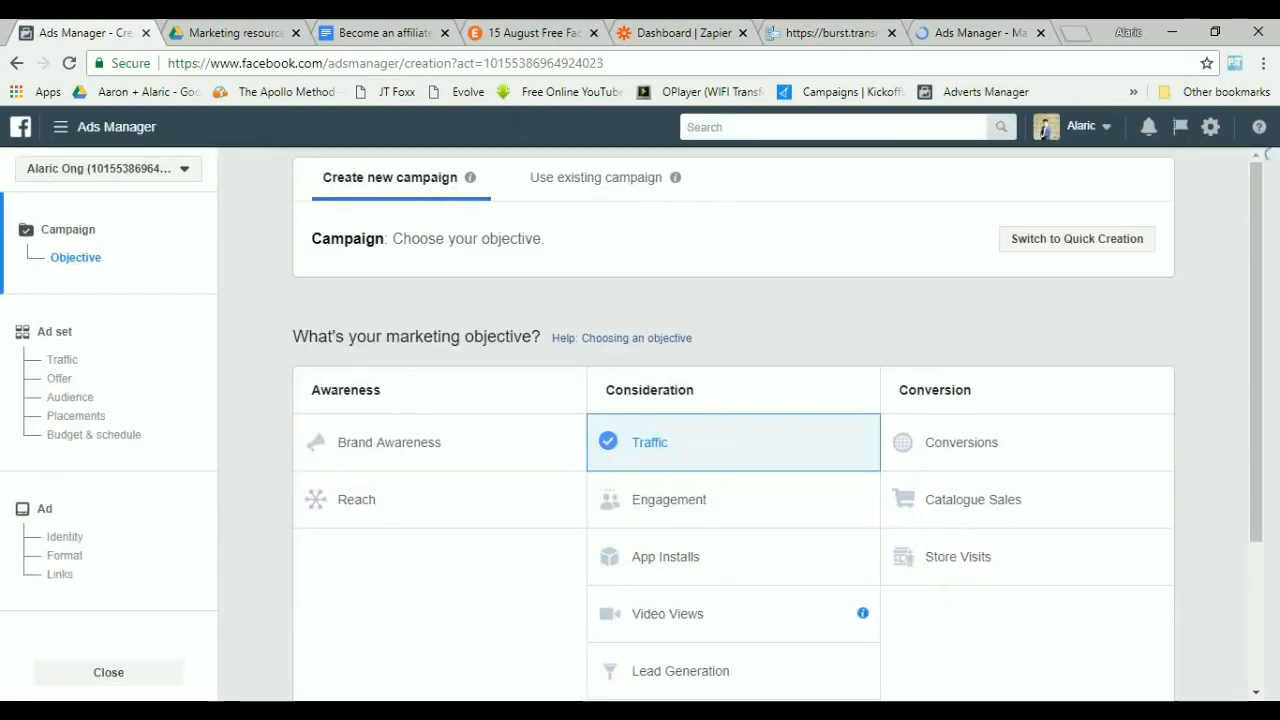
scroll(762, 472, "down", 1)
scroll(1043, 133, "down", 1)
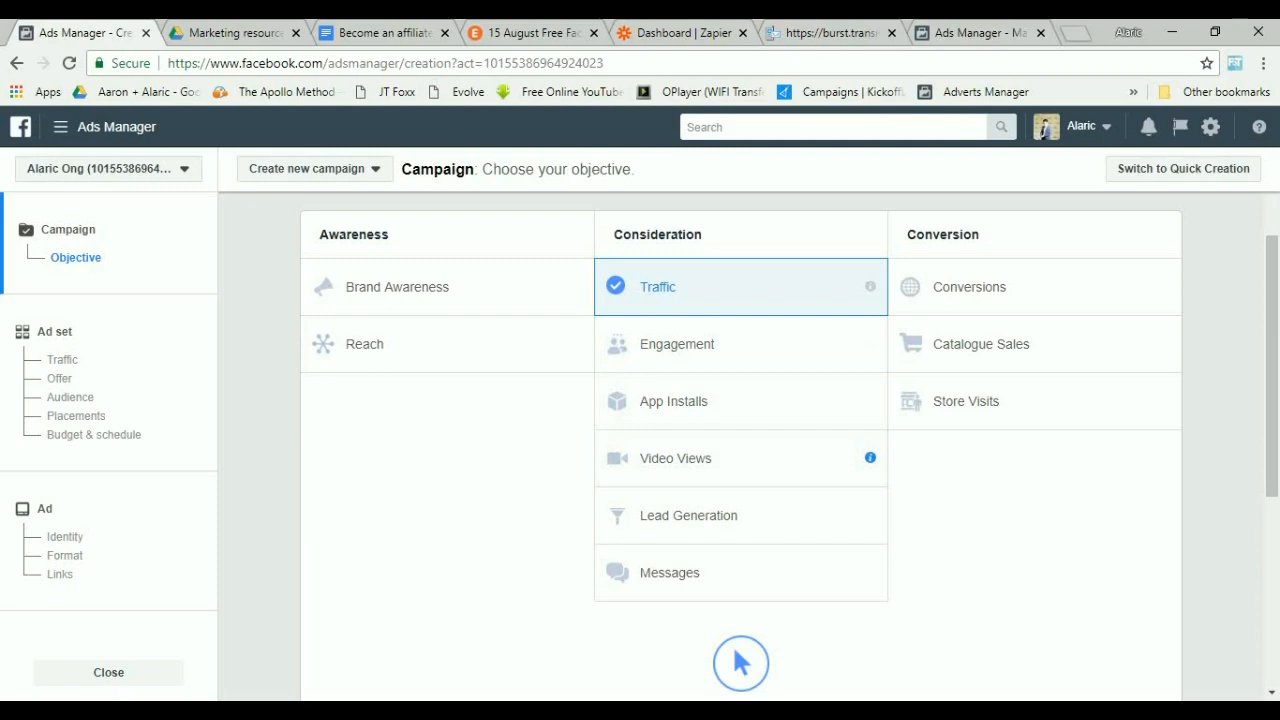
left_click(534, 33)
left_click(96, 32)
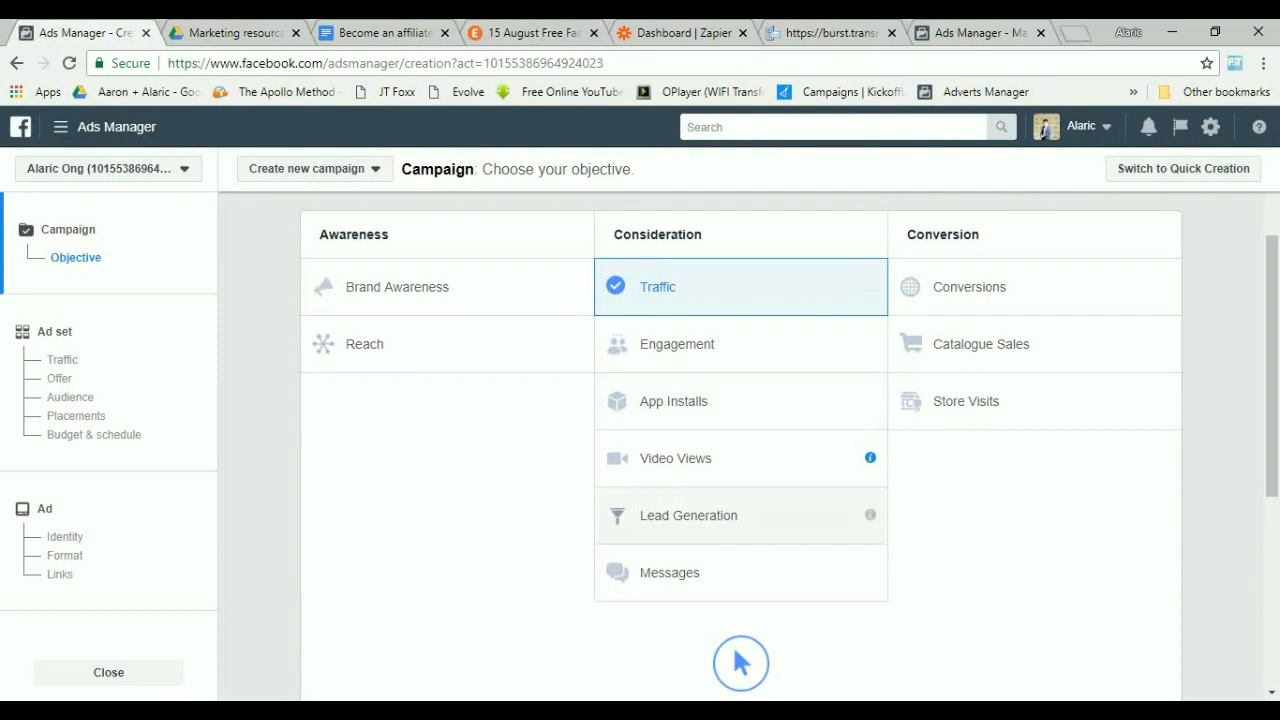
left_click(700, 515)
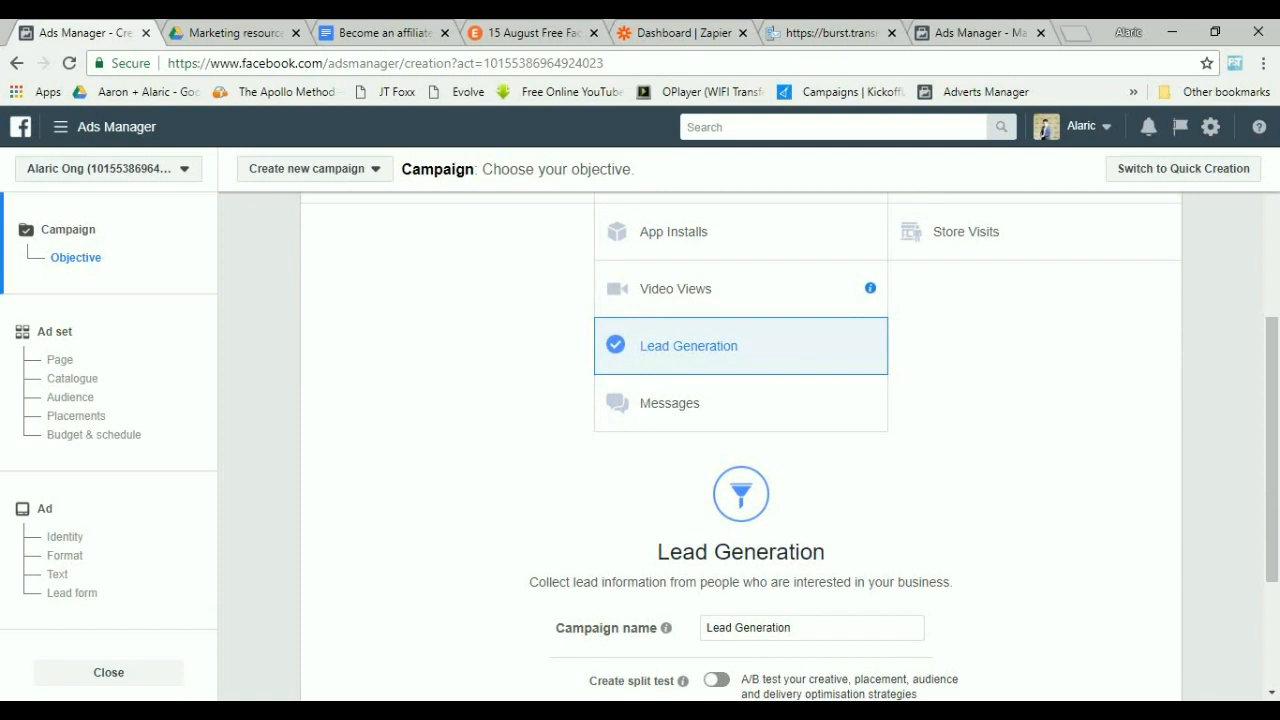
Name the campaign 15 August FB Seminar and continue to the ad set.
scroll(1043, 133, "down", 2)
left_click(796, 472)
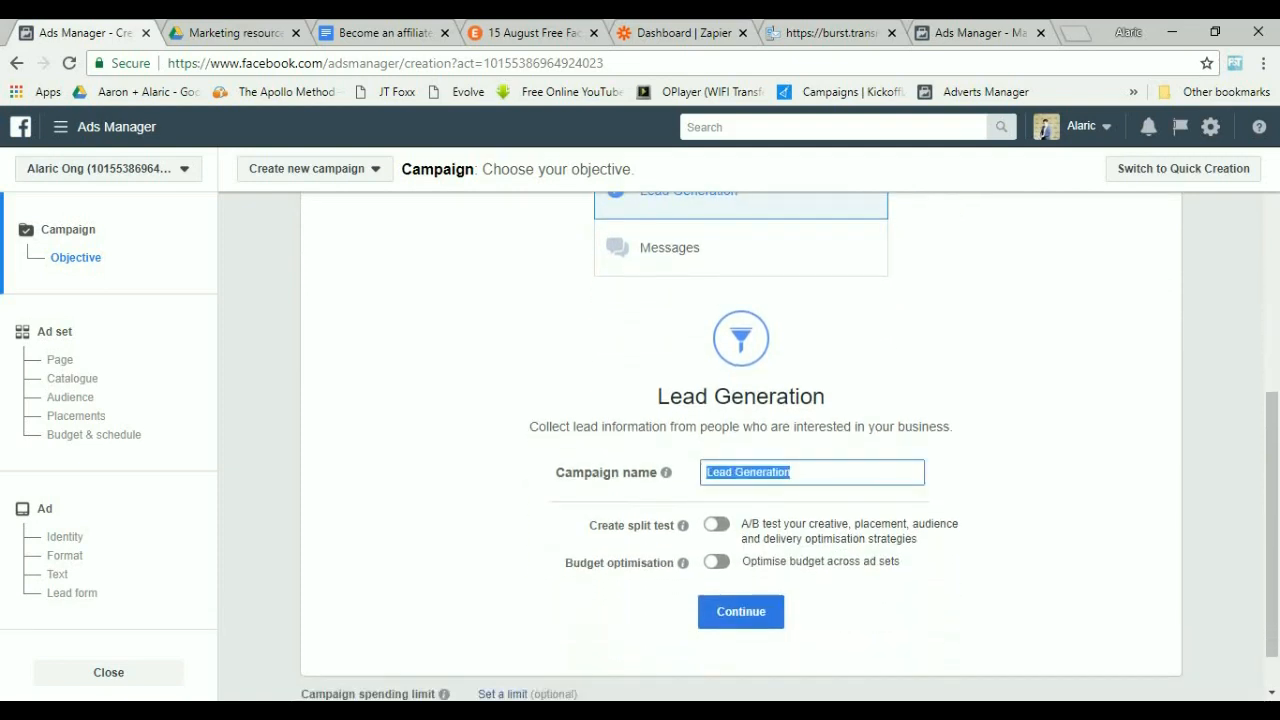
type("15 August FB Seminar")
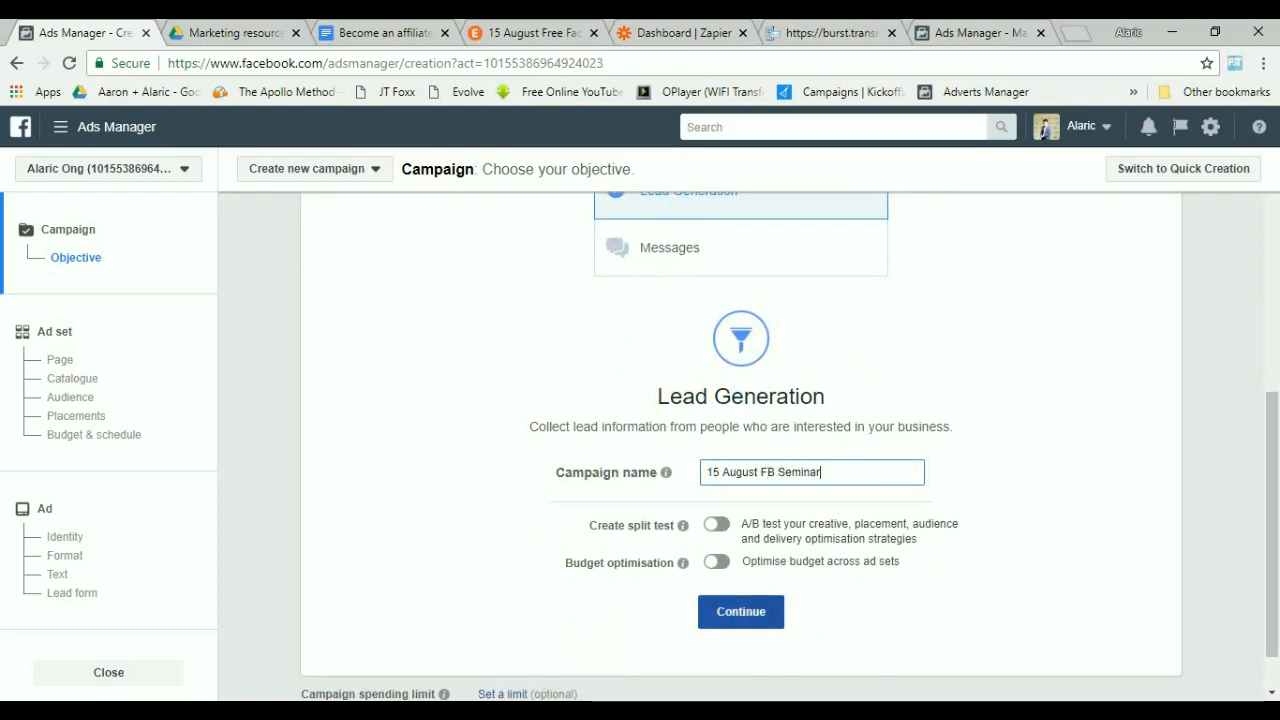
left_click(741, 611)
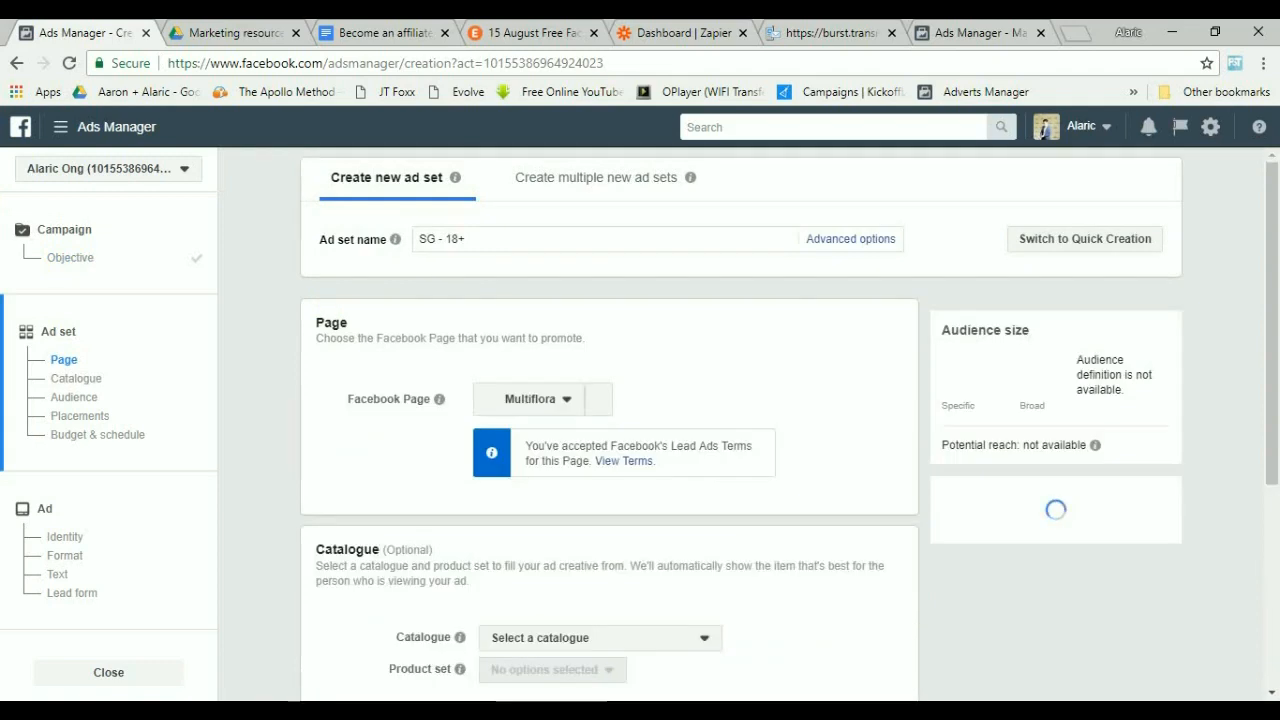
Choose the personal Facebook Page listed under Apollo Method Pte Ltd as the ad set's page.
left_click(537, 399)
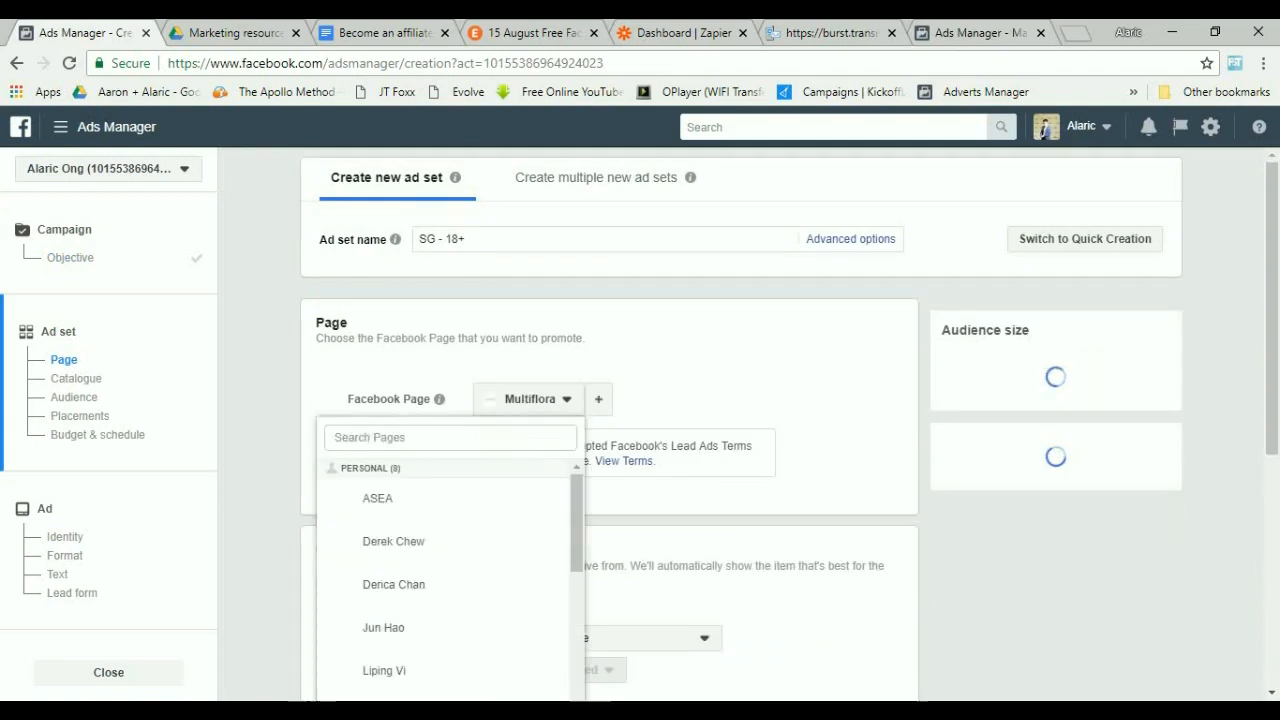
scroll(450, 583, "down", 1)
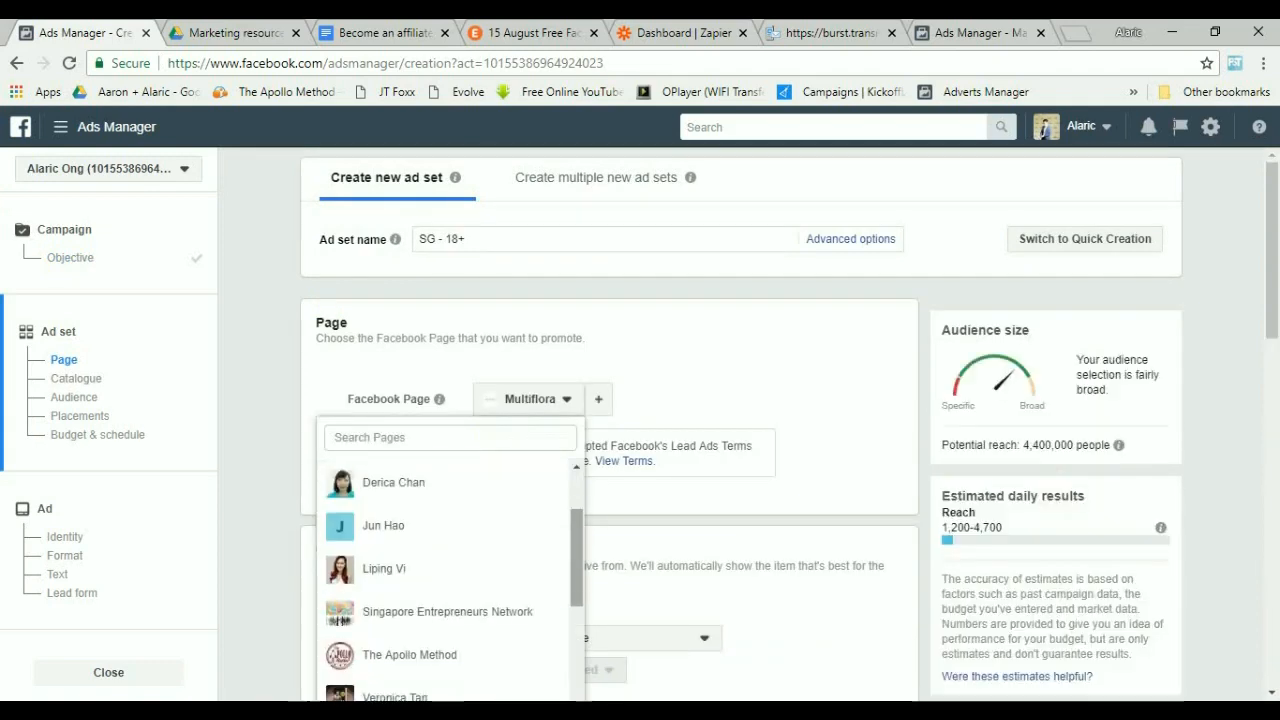
scroll(445, 567, "down", 2)
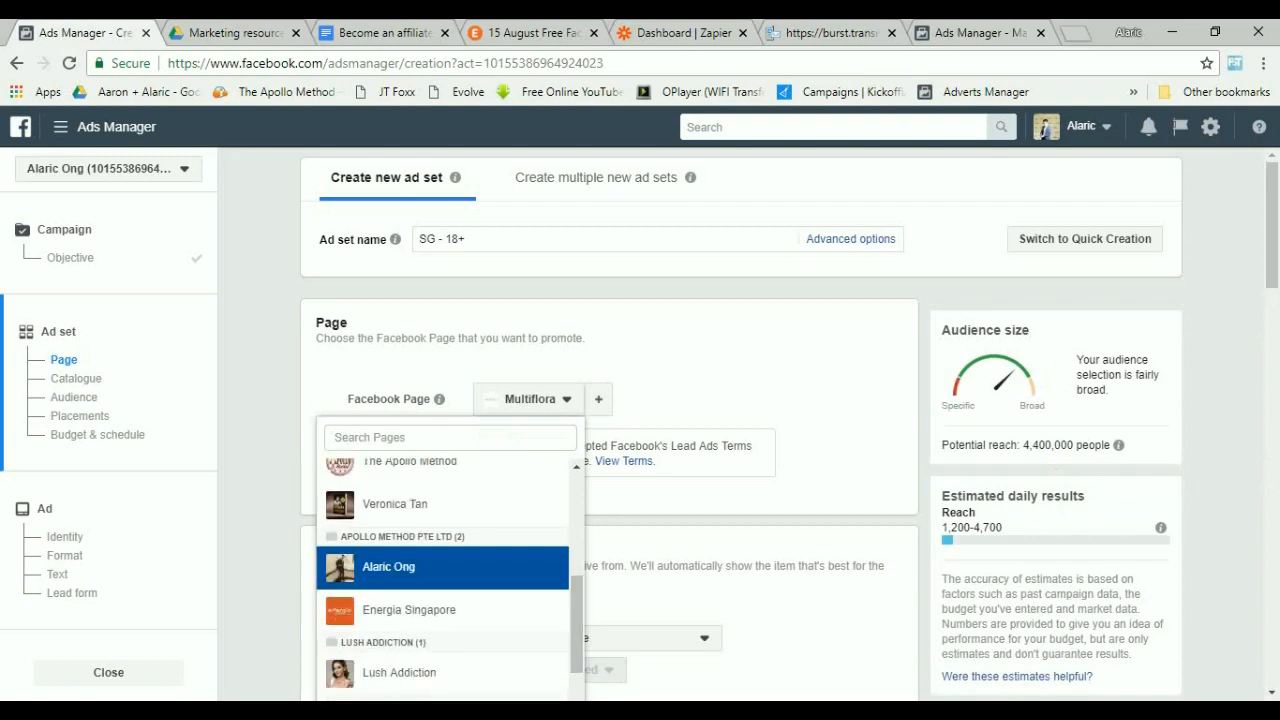
left_click(445, 567)
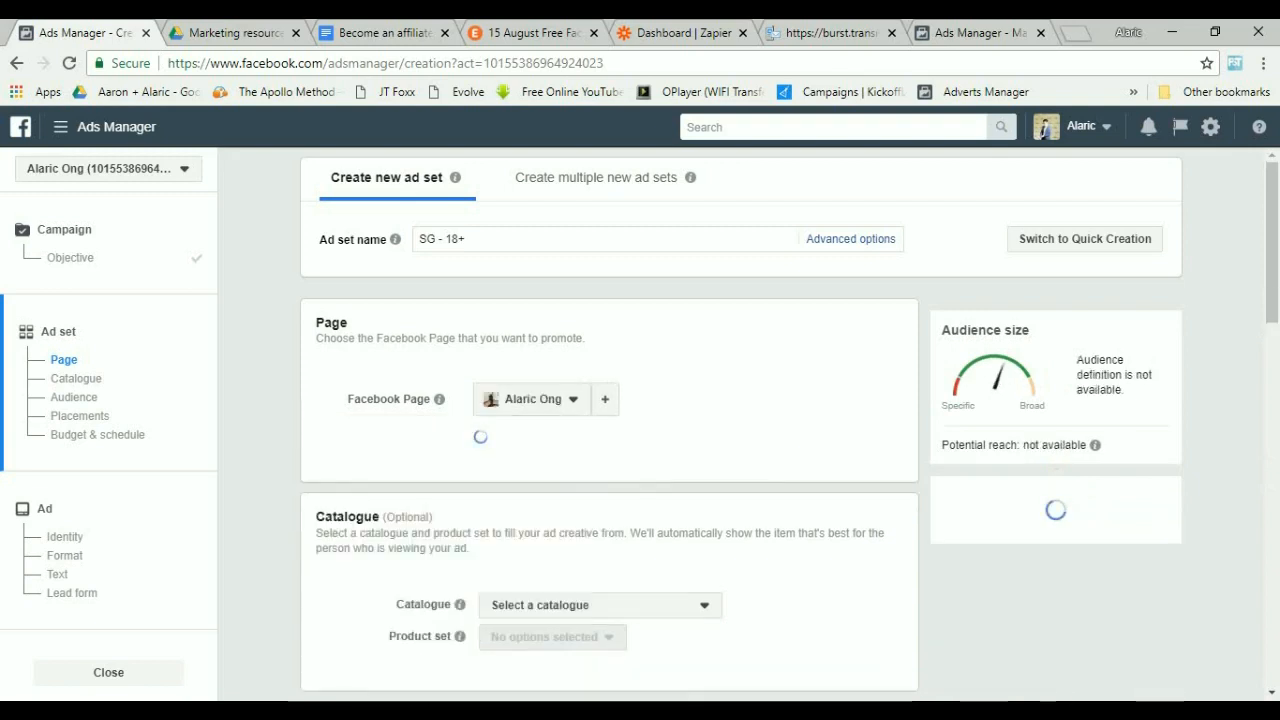
Set the audience age range to 25 through 50.
scroll(445, 567, "down", 3)
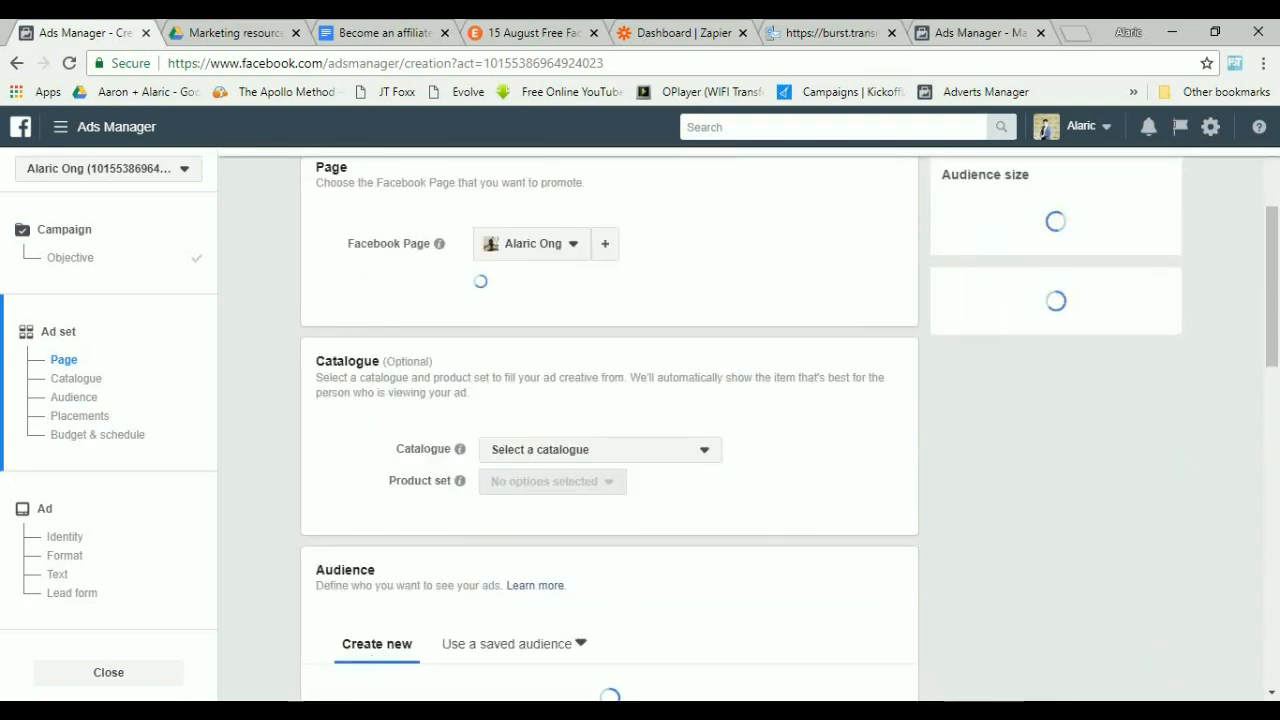
scroll(609, 446, "down", 4)
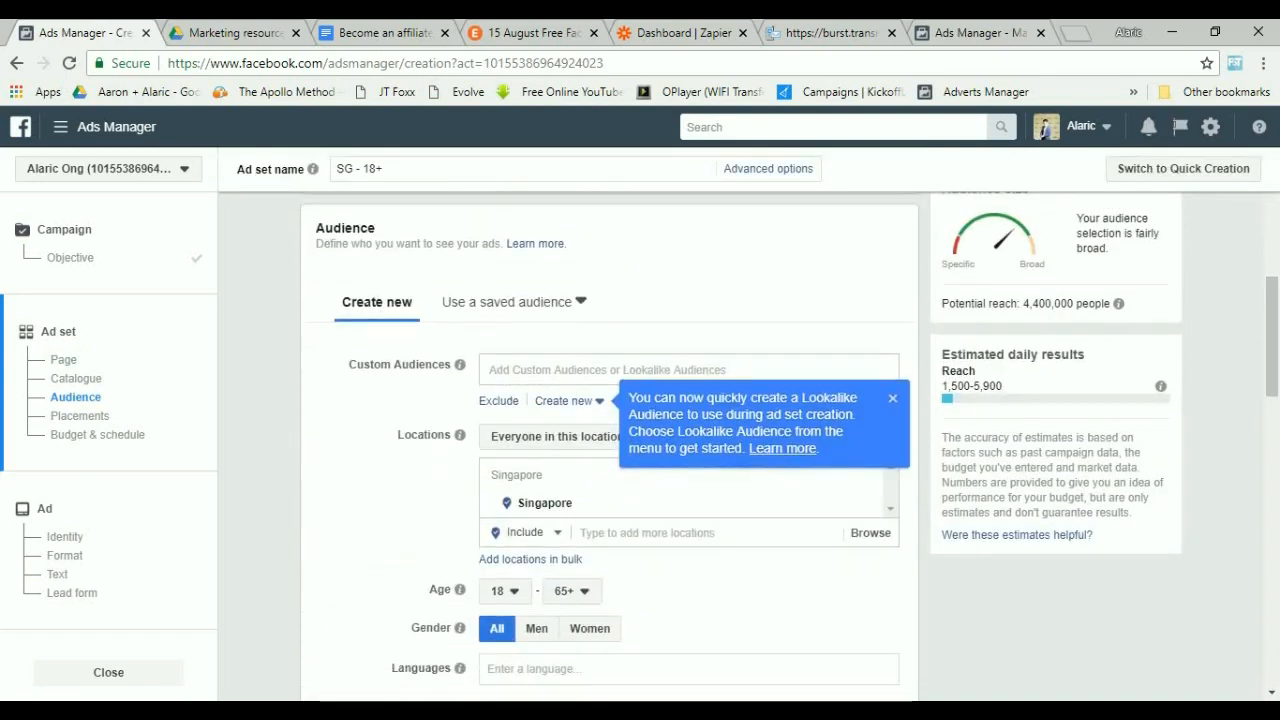
scroll(1043, 133, "down", 1)
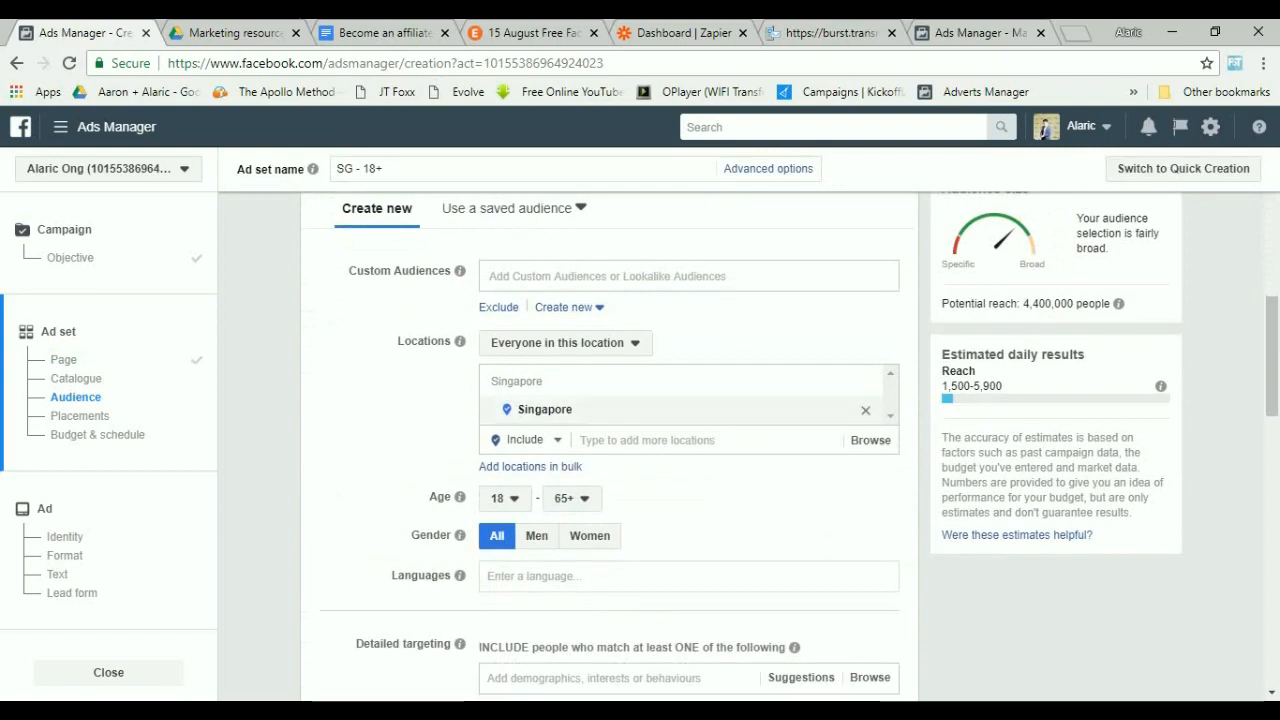
left_click(504, 497)
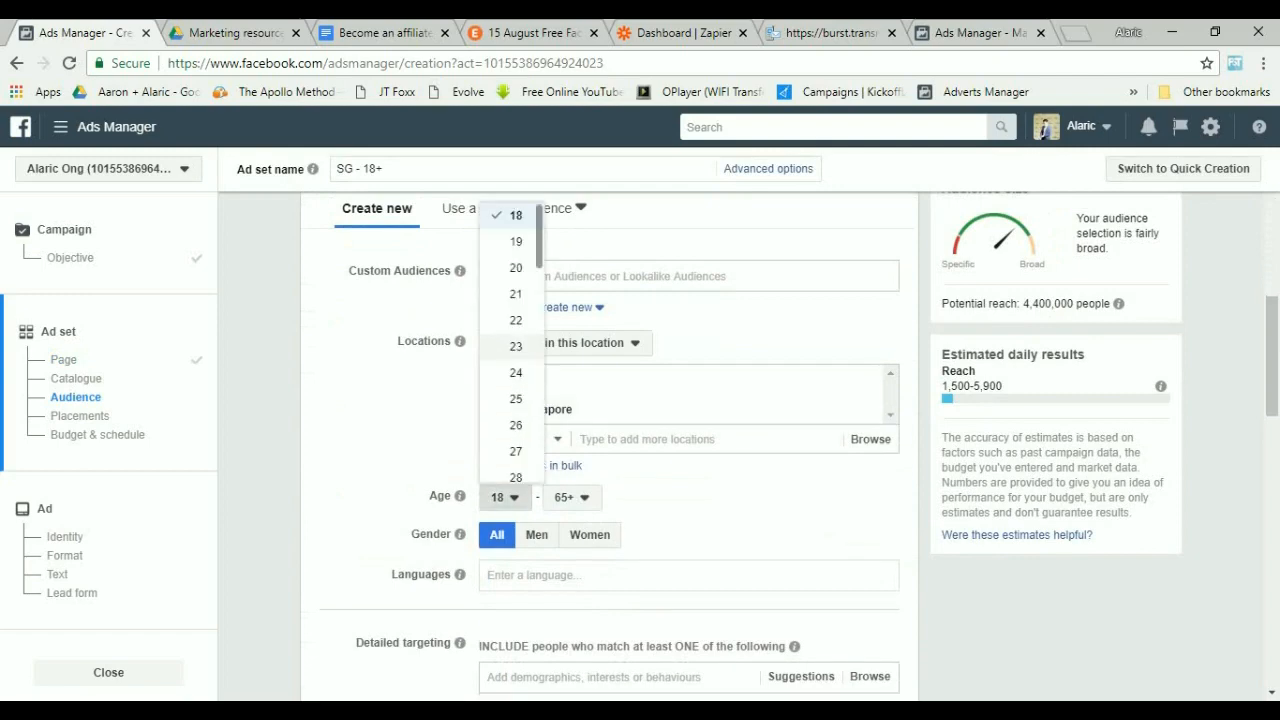
left_click(516, 398)
left_click(571, 497)
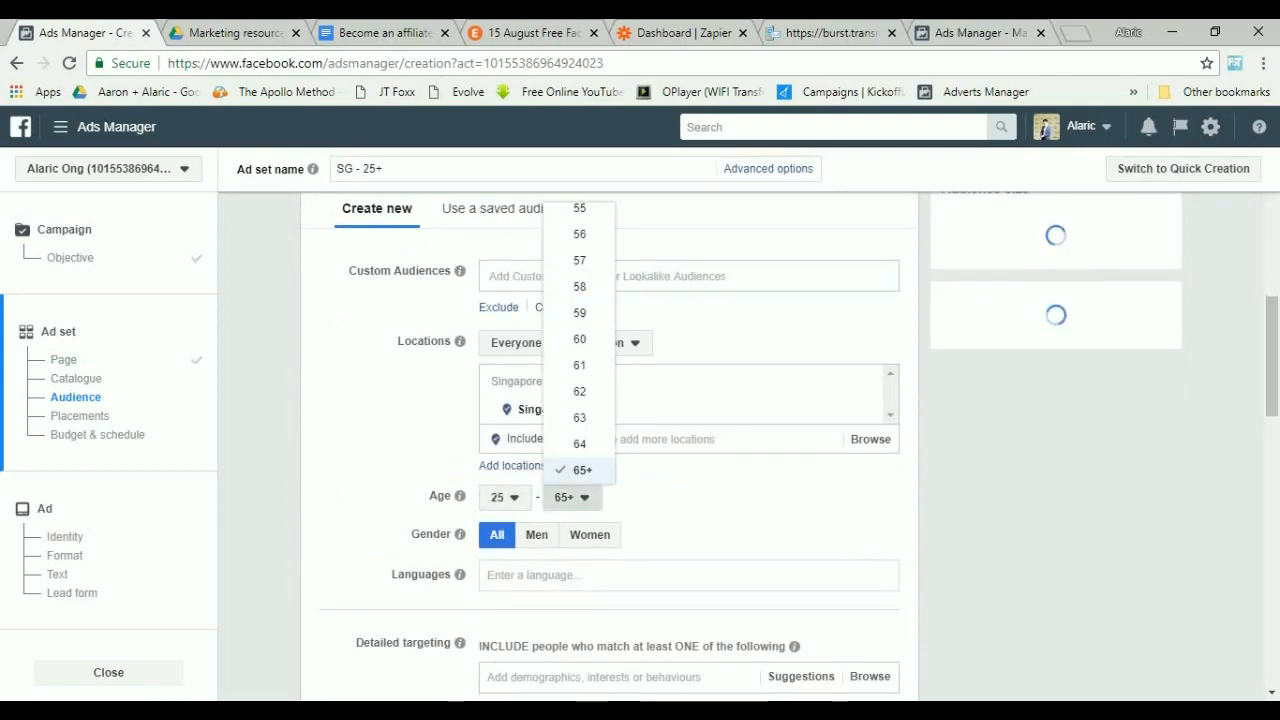
scroll(579, 340, "up", 3)
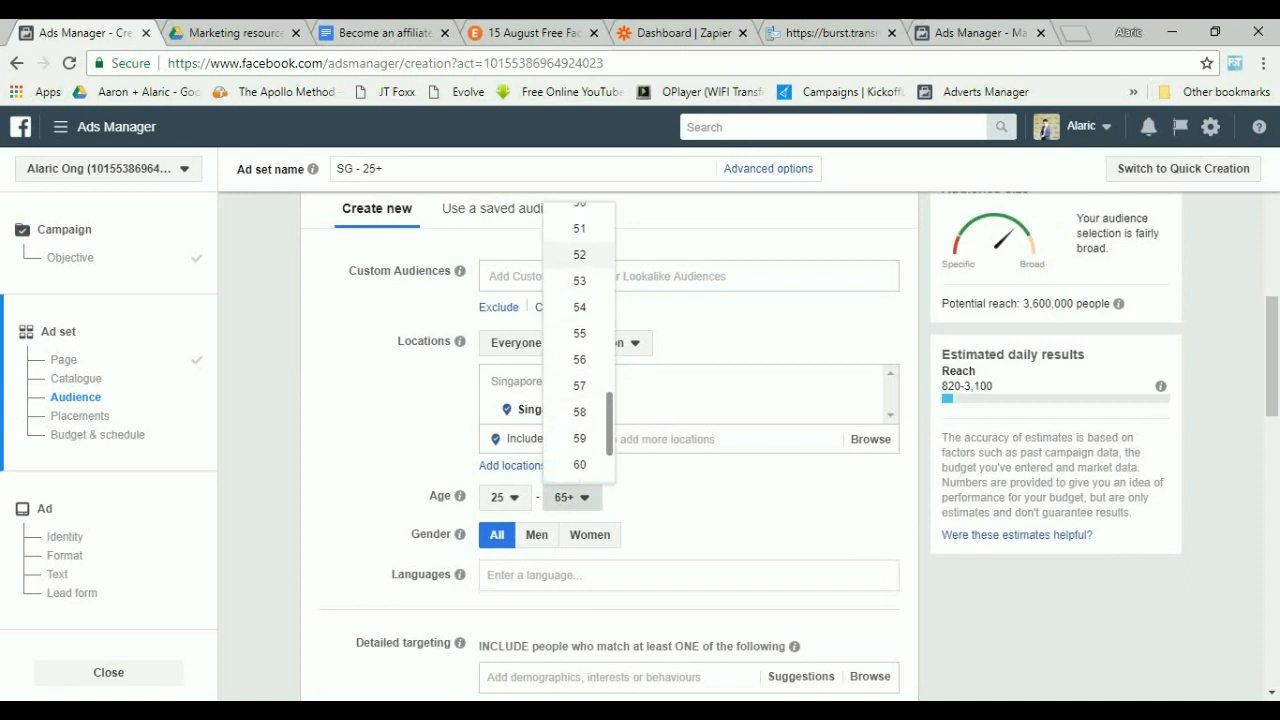
left_click(579, 233)
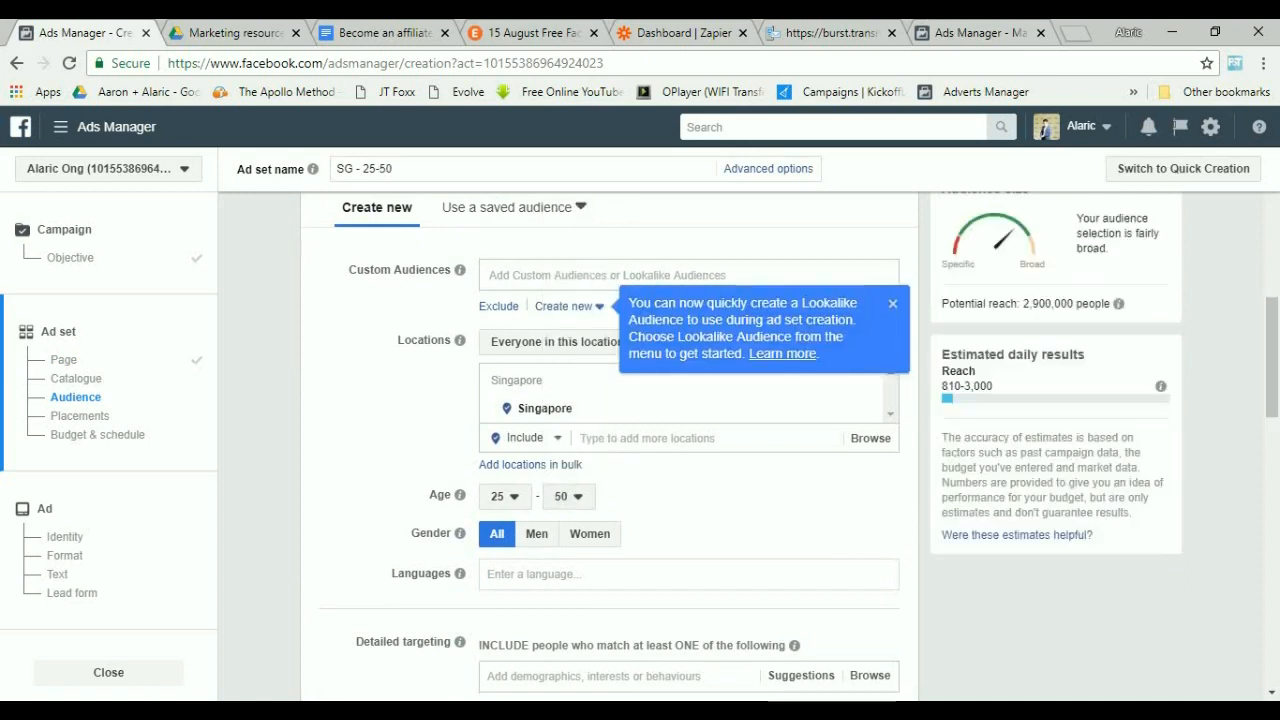
scroll(1043, 131, "down", 2)
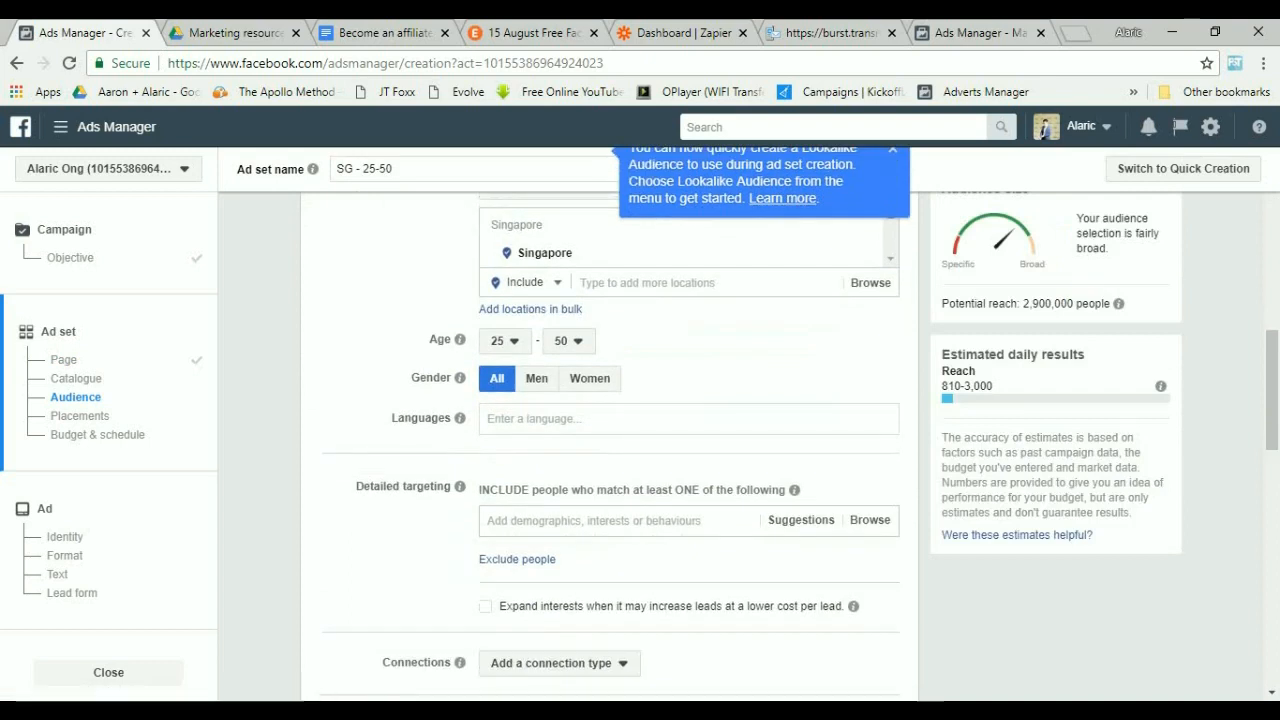
Set the audience language to English (All).
left_click(640, 419)
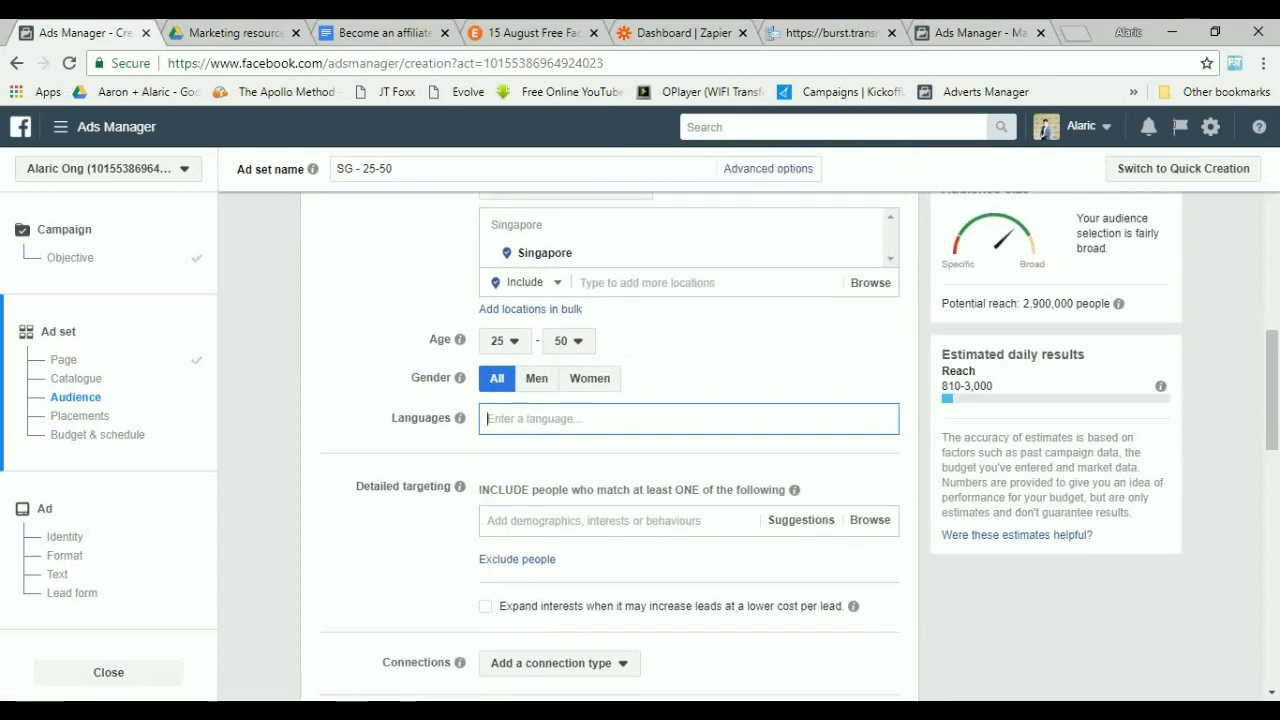
type("engli")
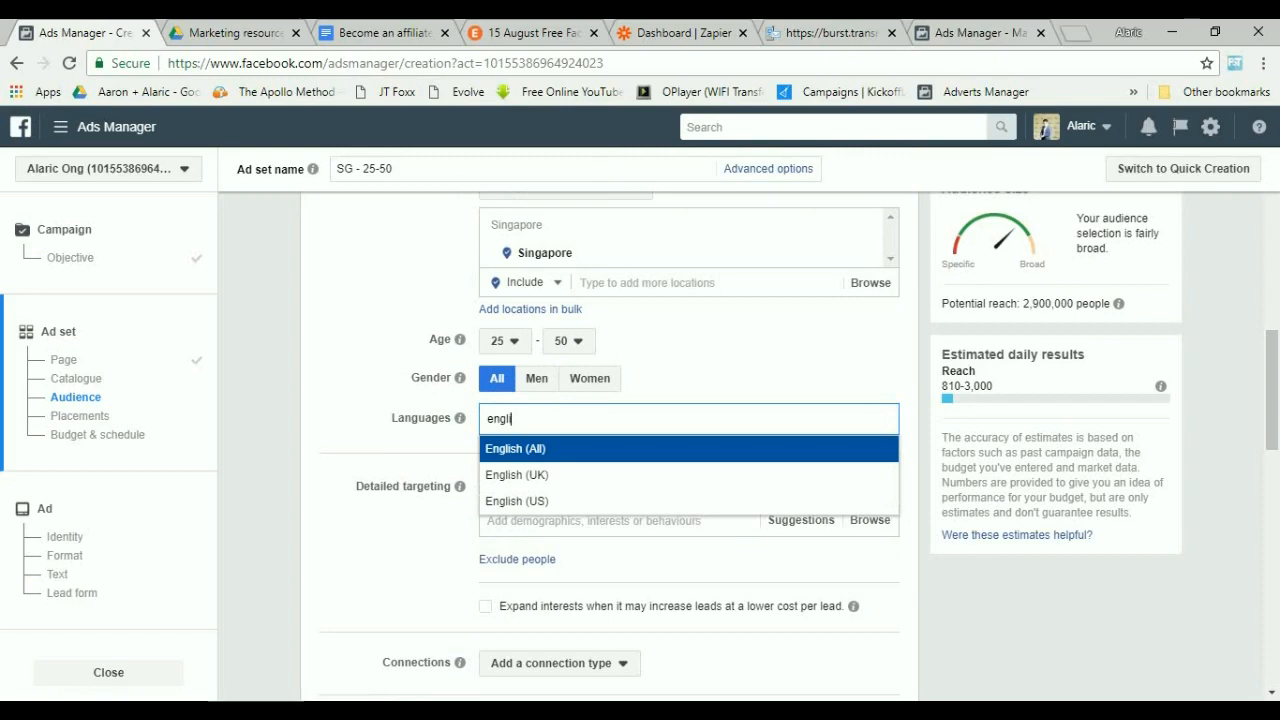
key("Return")
left_click(620, 546)
Add the Sales interest to the detailed targeting.
scroll(620, 546, "down", 1)
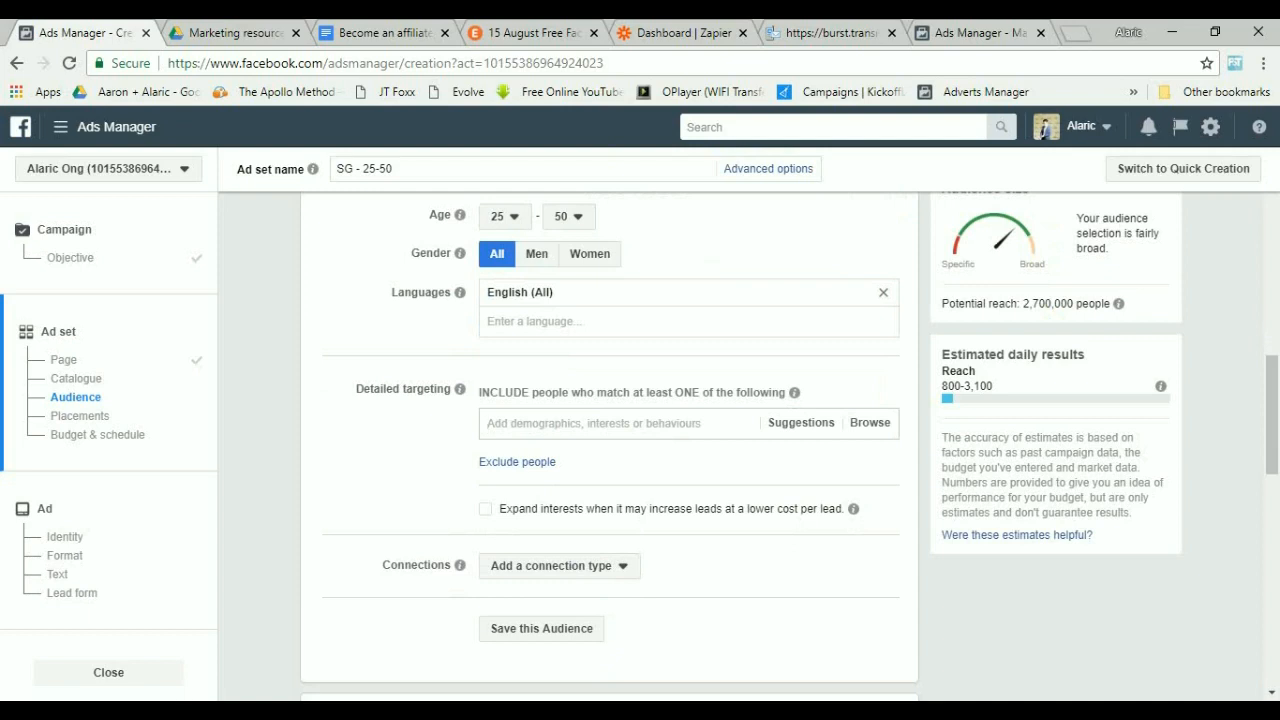
type("salespeople")
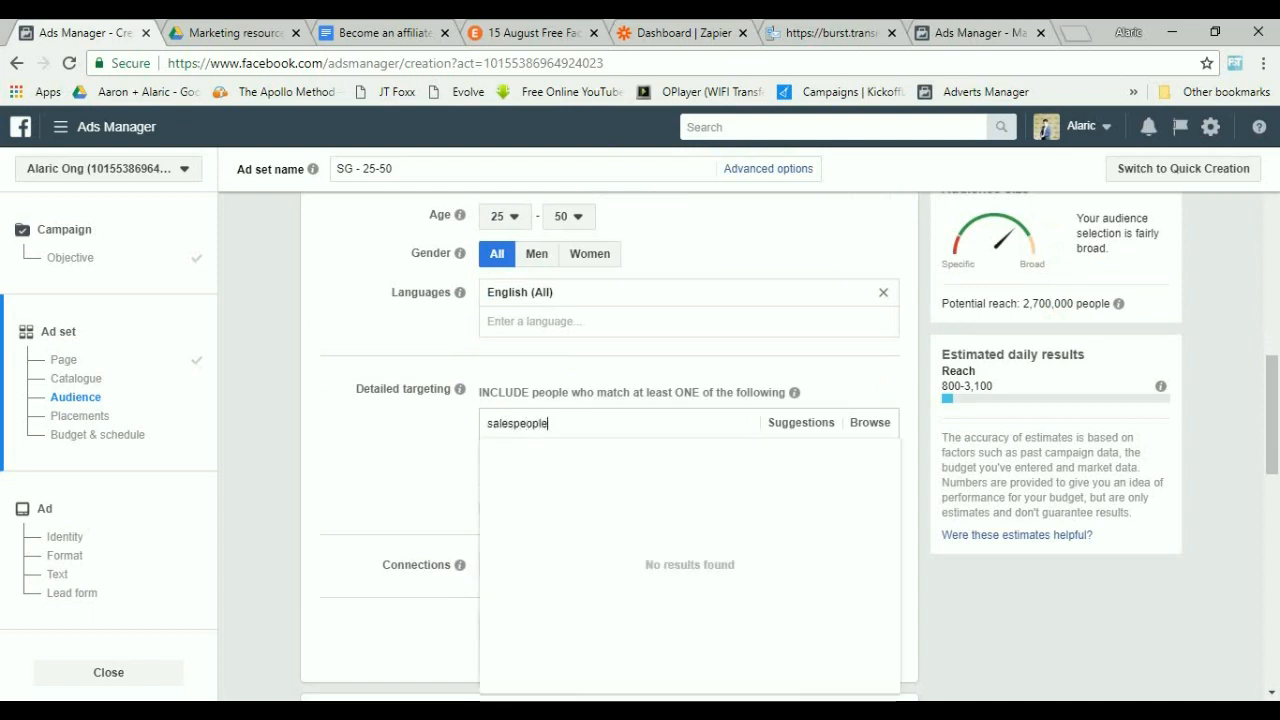
key("shift+Left")
key("shift+Left")
key("shift+Left")
key("shift+Left")
key("shift+Left")
key("shift+Left")
key("BackSpace")
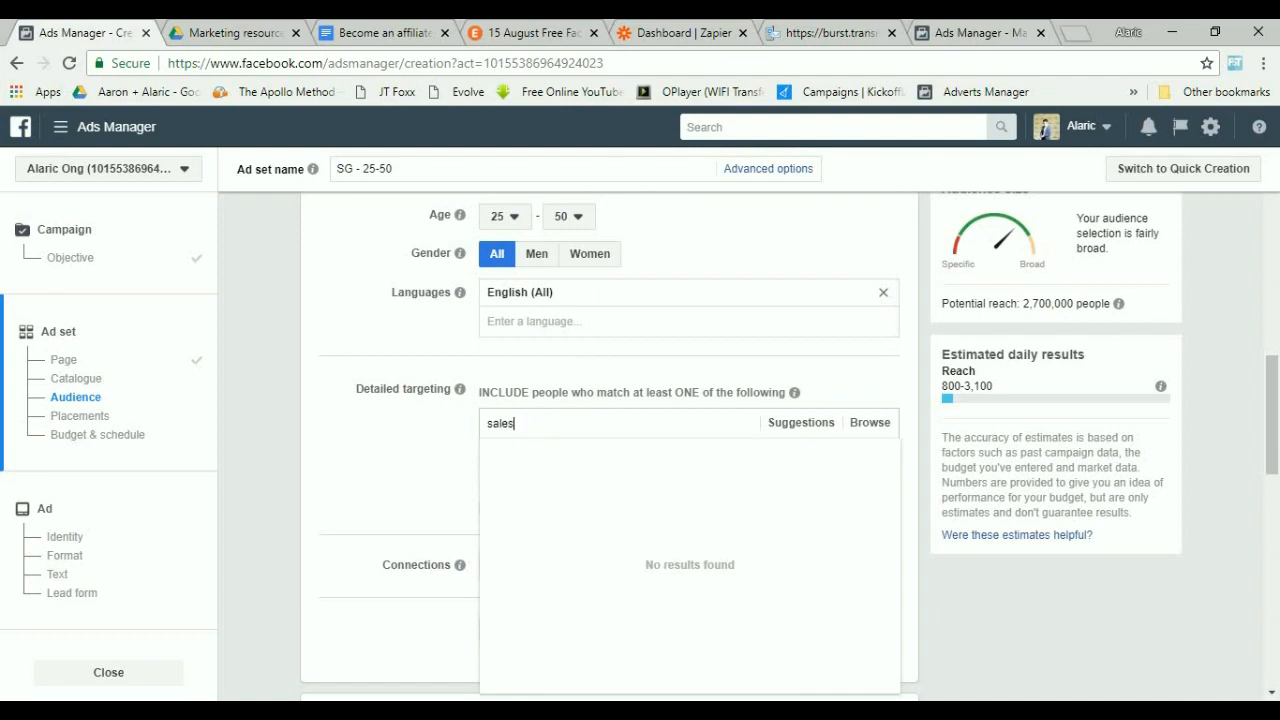
key("Down")
key("Up")
key("Return")
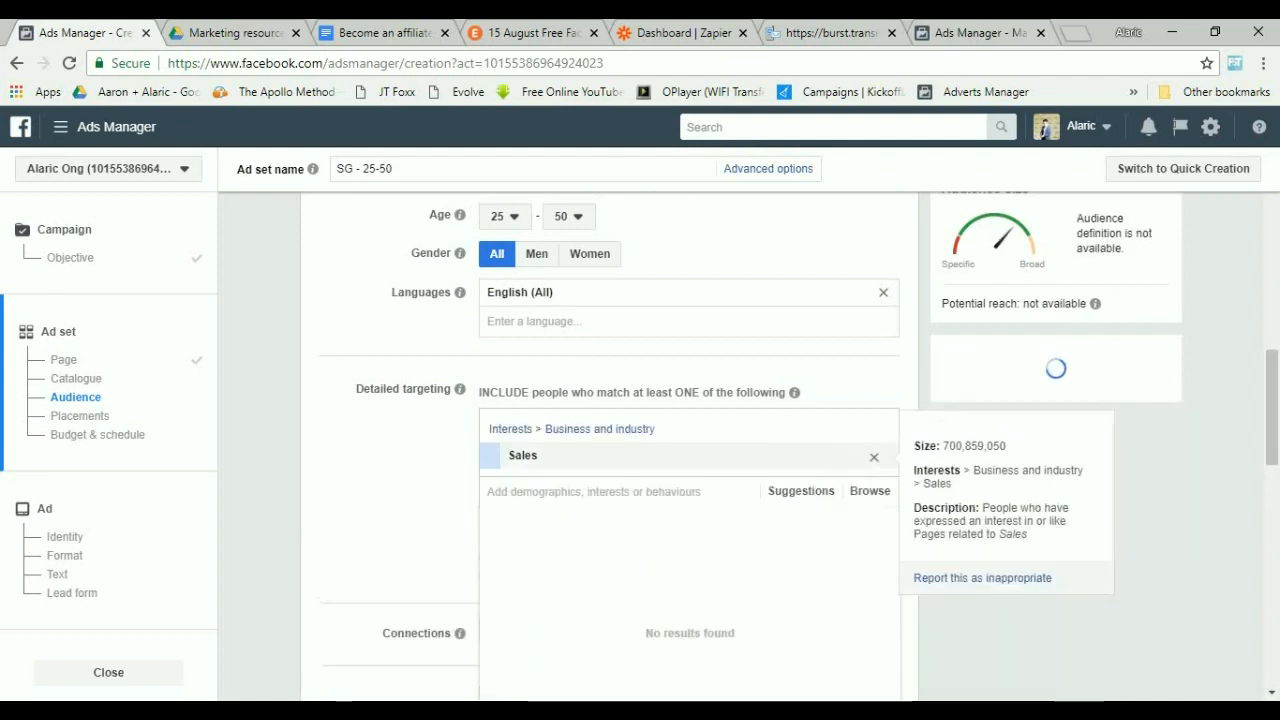
Add the Marketing and Entrepreneurship interests to the detailed targeting.
type("marketin")
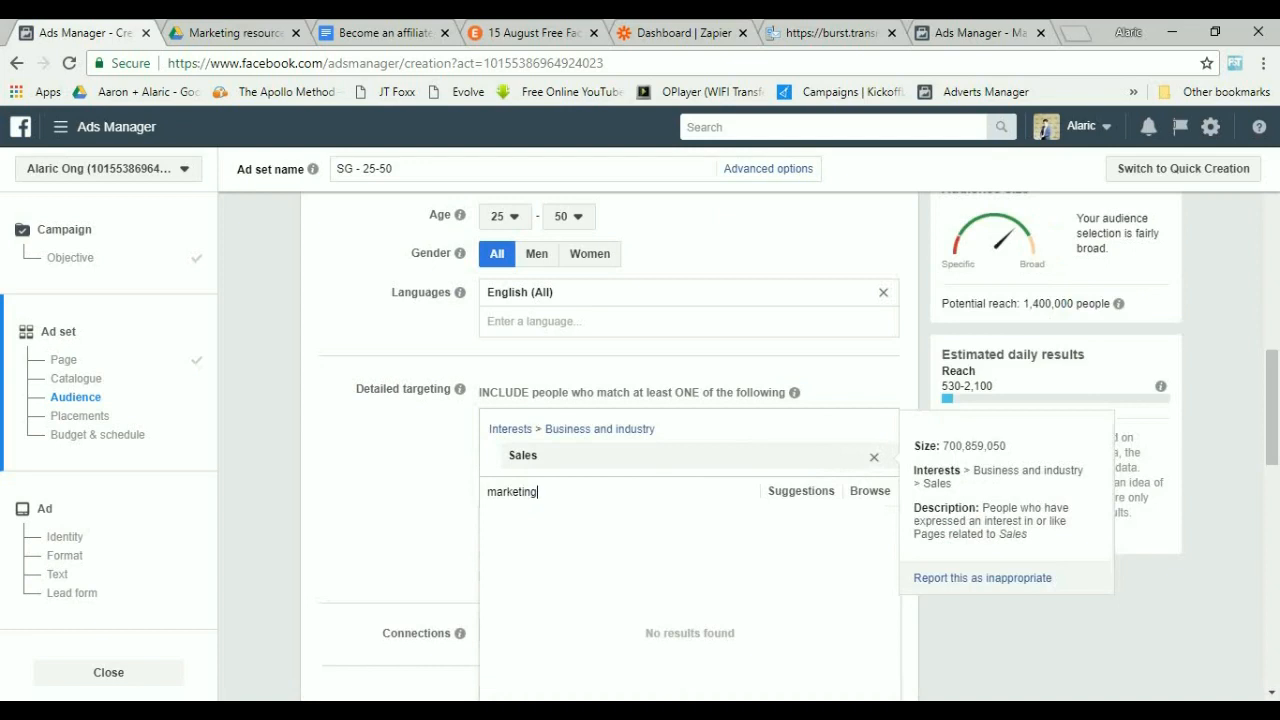
type("g")
key("Return")
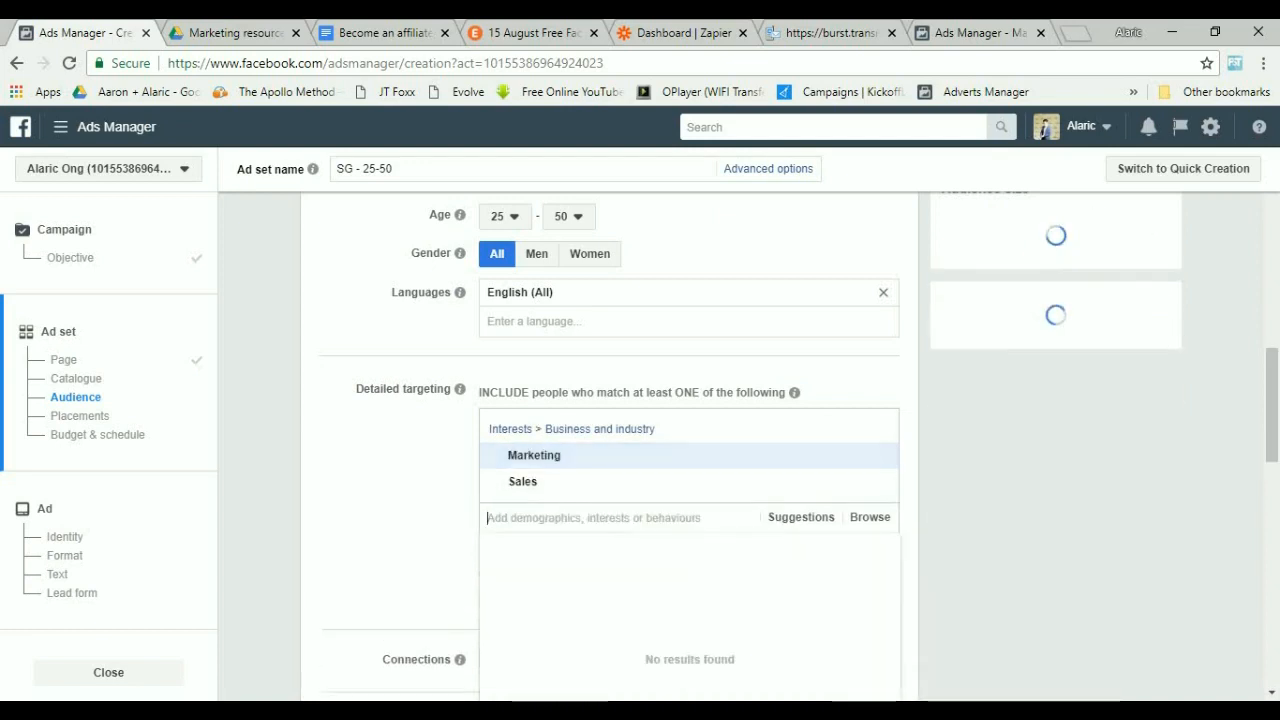
type("entrepreneurship")
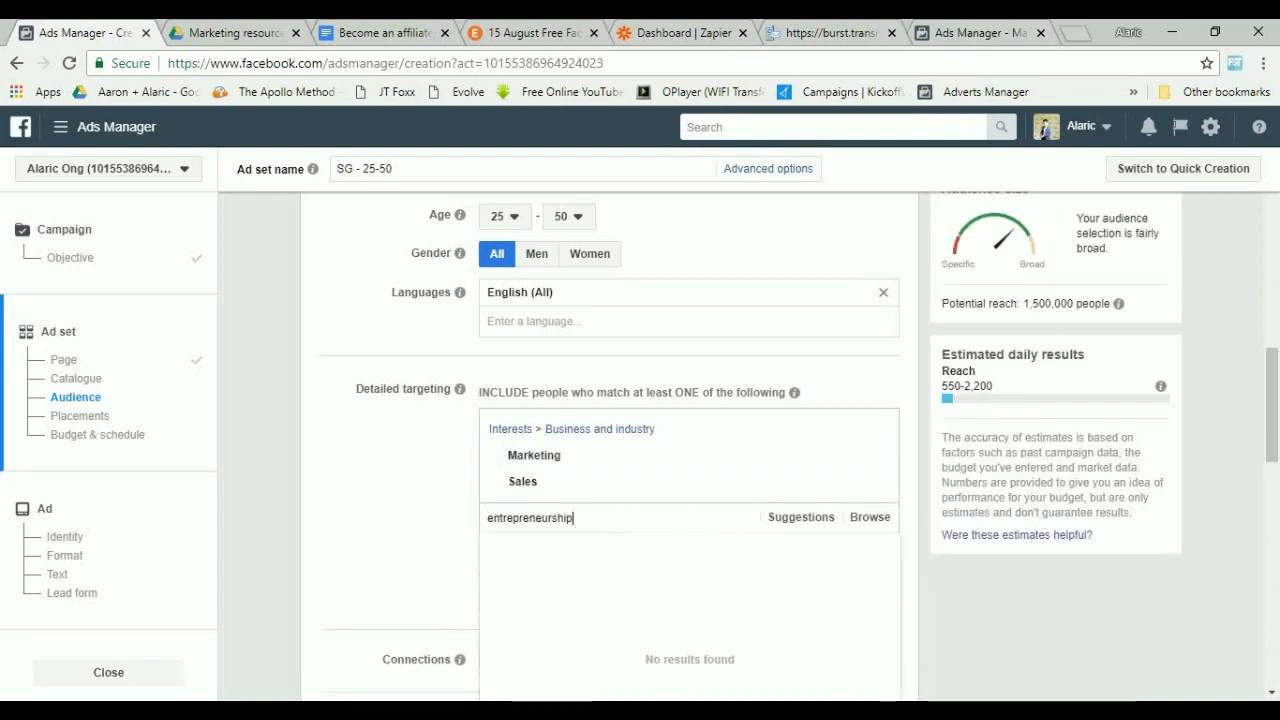
key("Return")
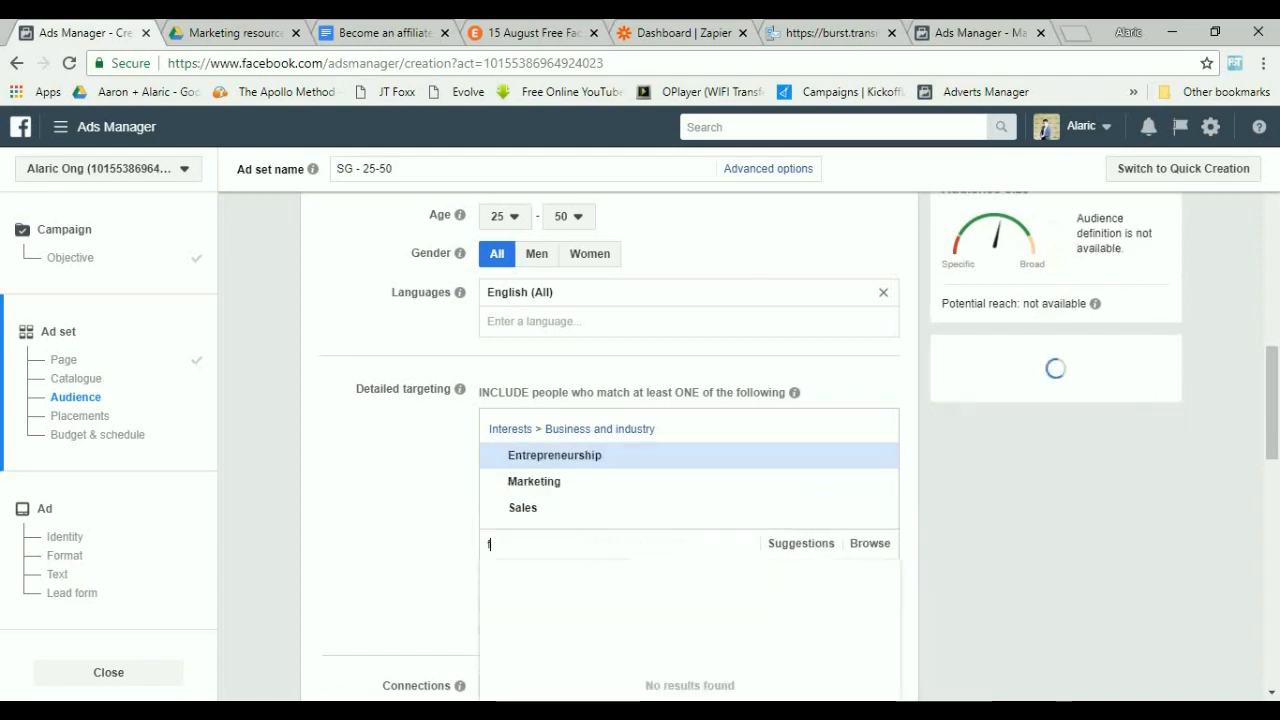
Add the Social media marketing interest to the detailed targeting.
type("facebook marketing")
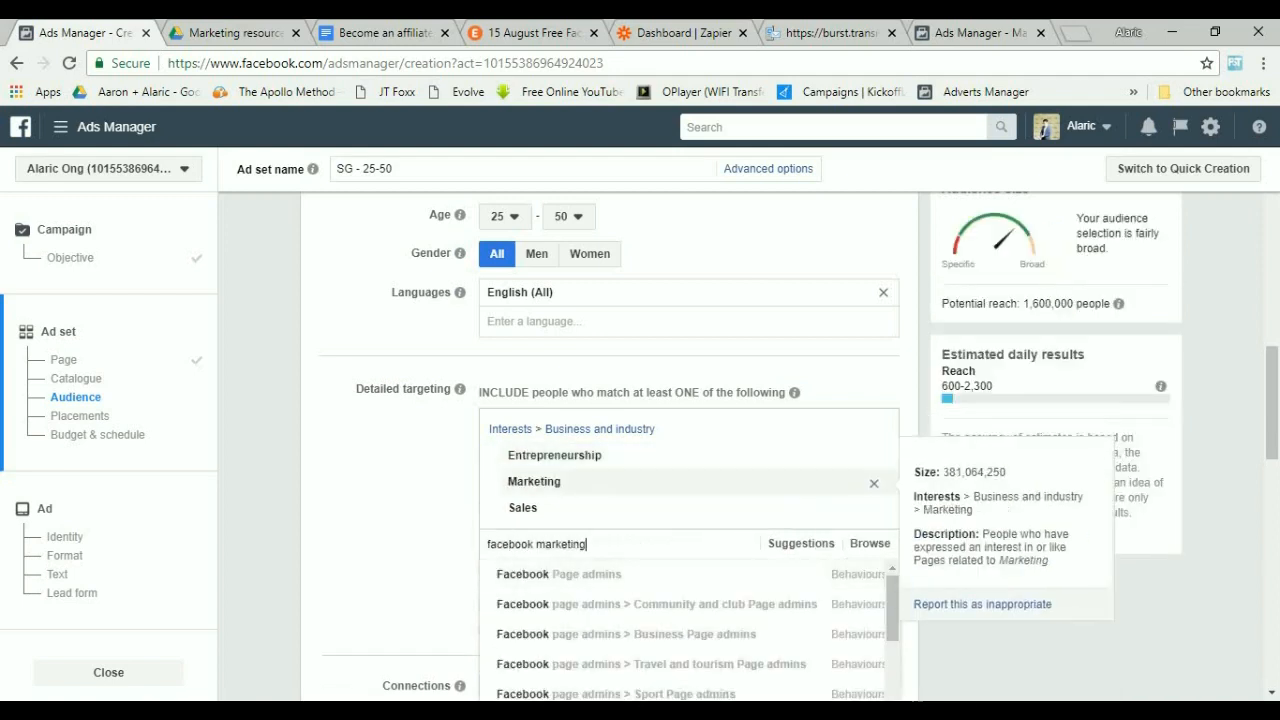
scroll(680, 509, "down", 10)
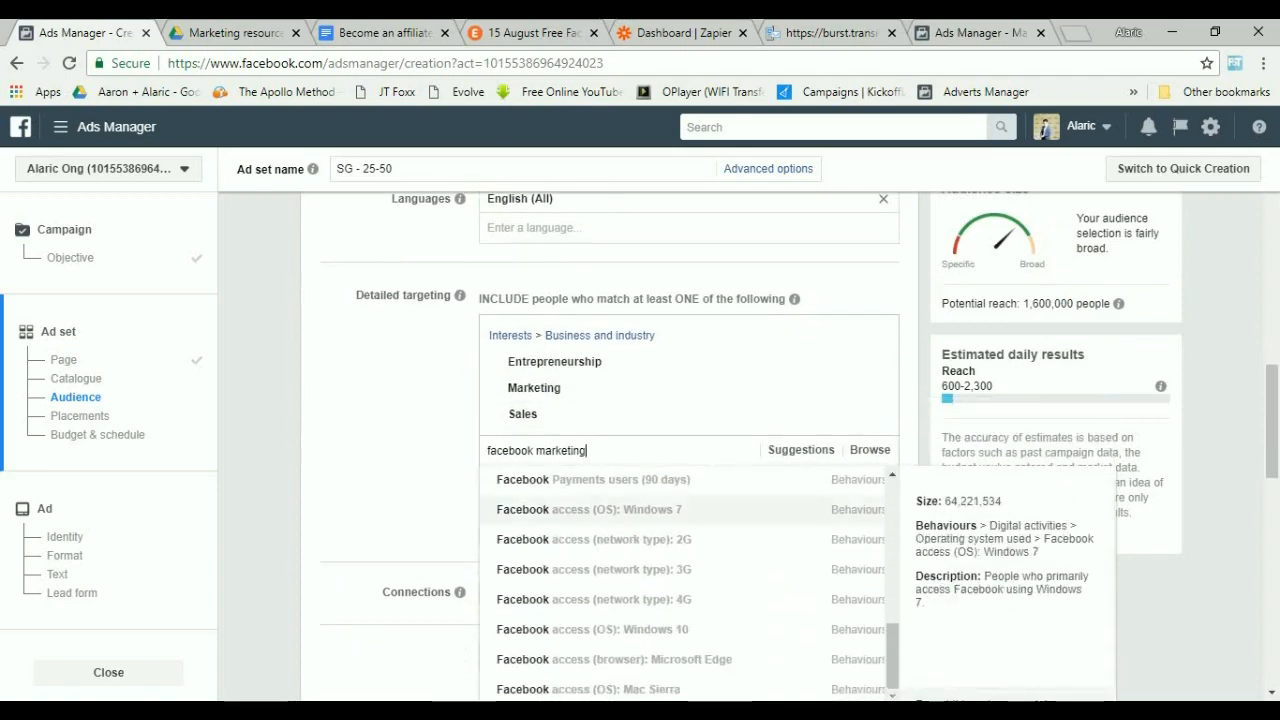
scroll(680, 509, "down", 2)
key("ctrl+BackSpace")
key("ctrl+BackSpace")
type("social media")
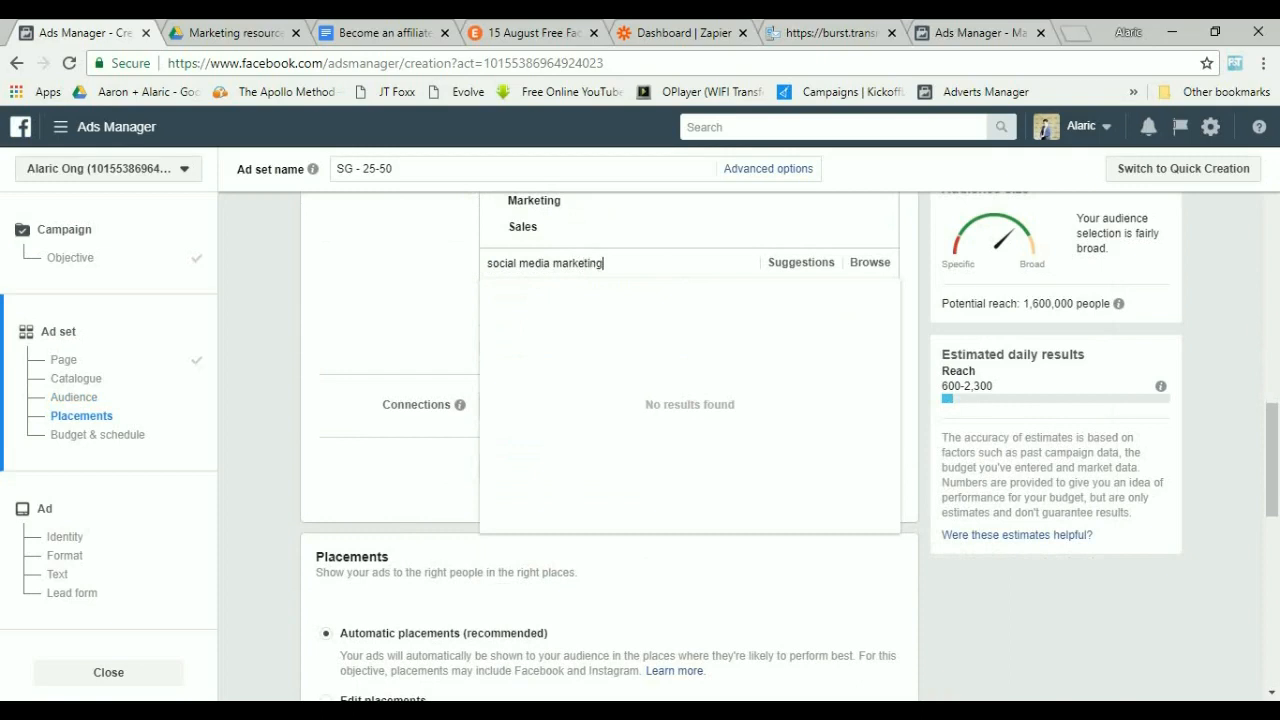
key("Return")
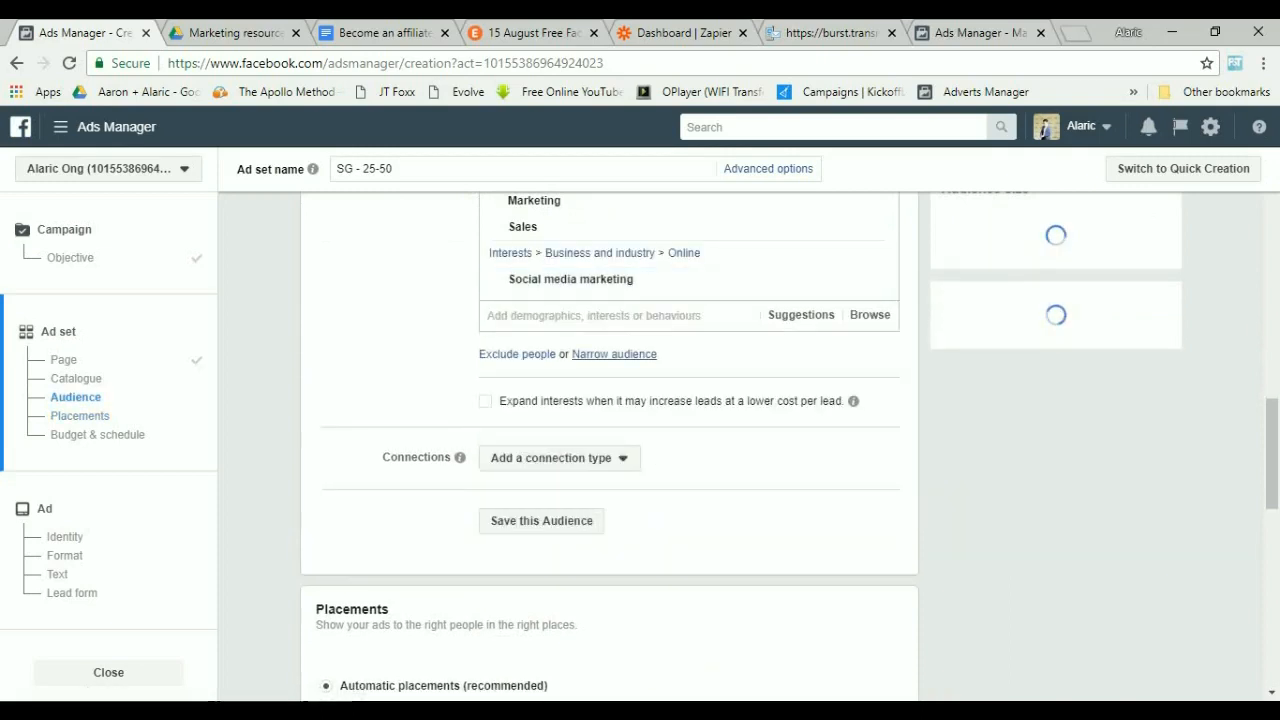
Add a narrowing condition to the audience and browse its behaviour suggestions for facebook marketing.
left_click(594, 385)
type("face")
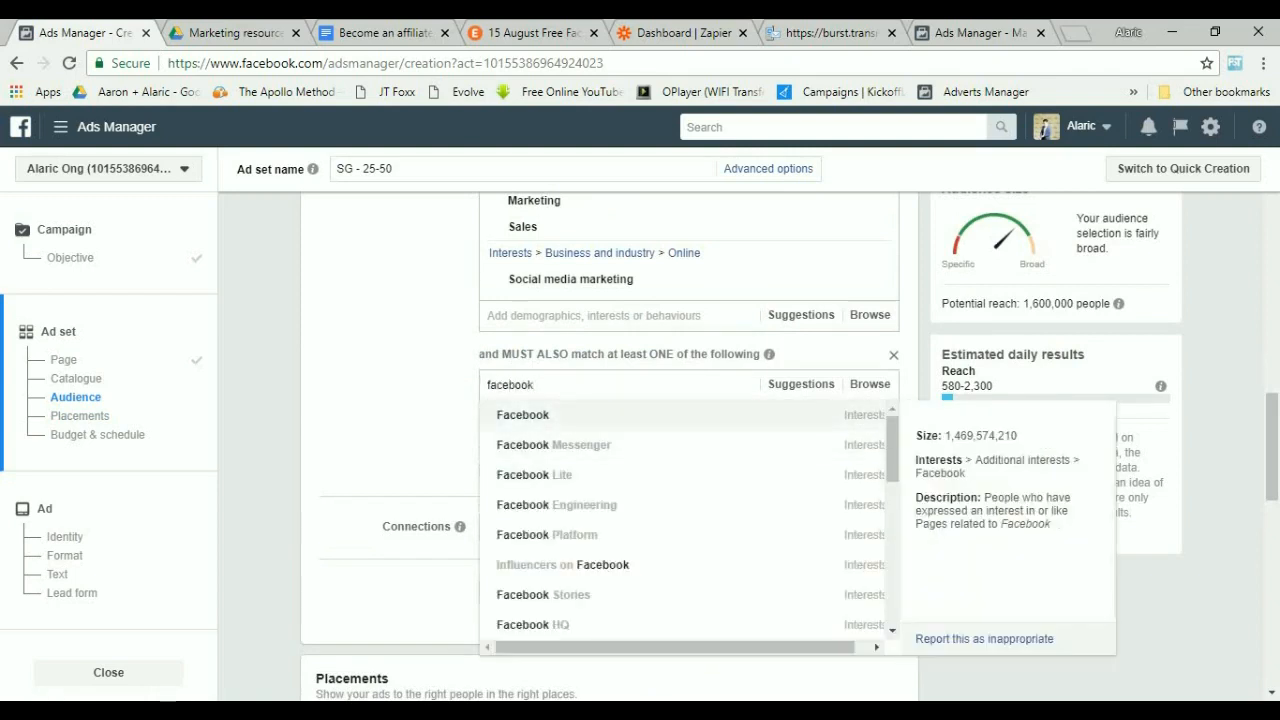
type("book marketing")
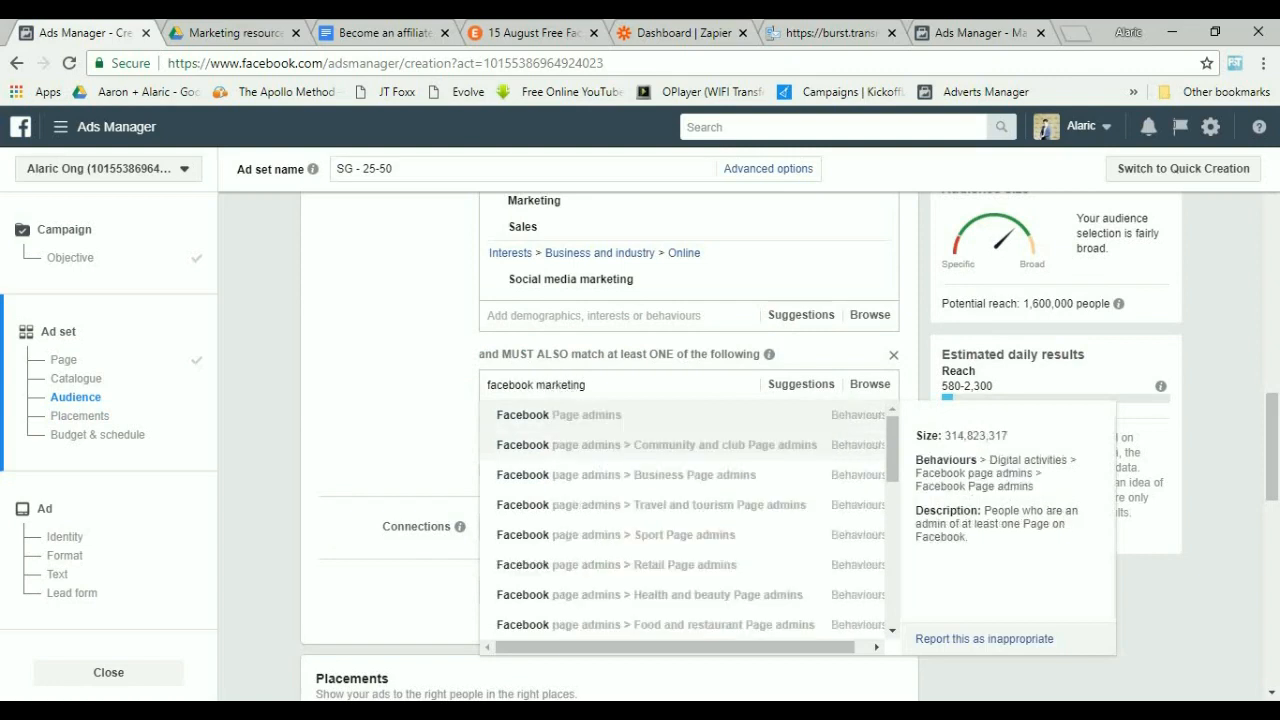
key("Down")
key("Down")
key("Down")
key("Down")
key("Down")
key("Down")
key("Down")
key("Down")
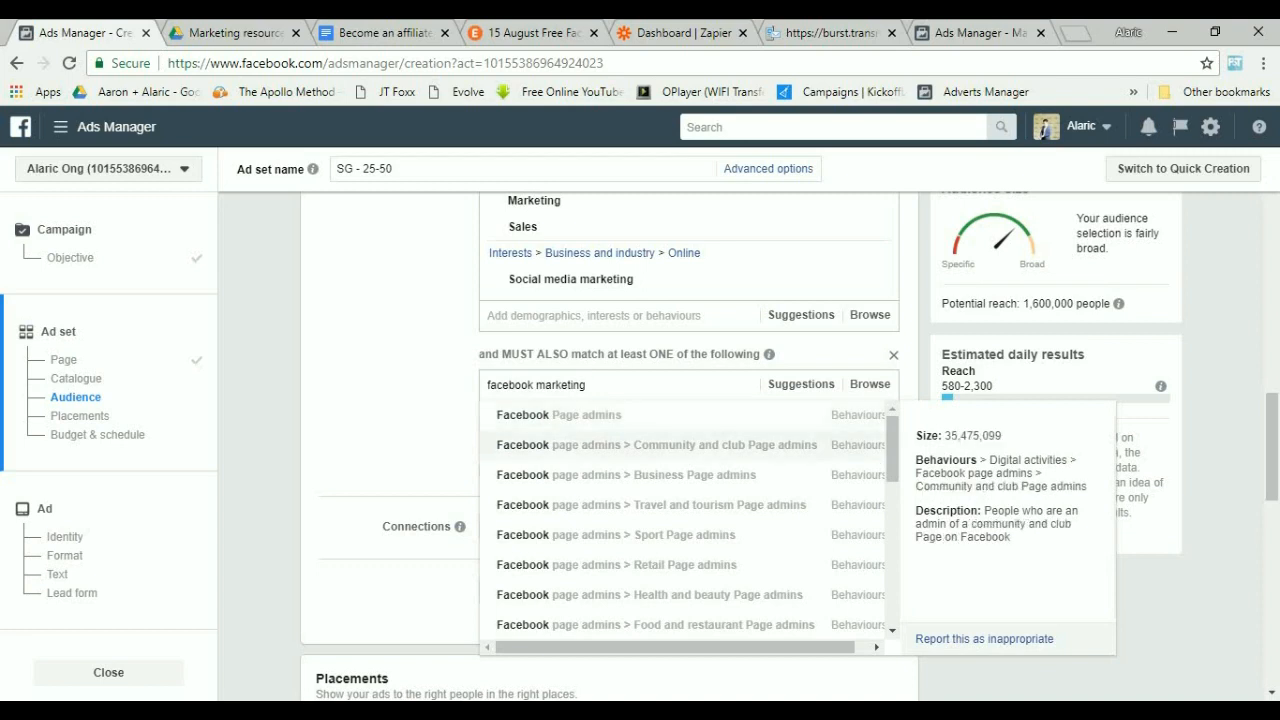
key("Down")
key("Down")
key("Down")
key("Down")
key("Down")
key("Down")
key("Down")
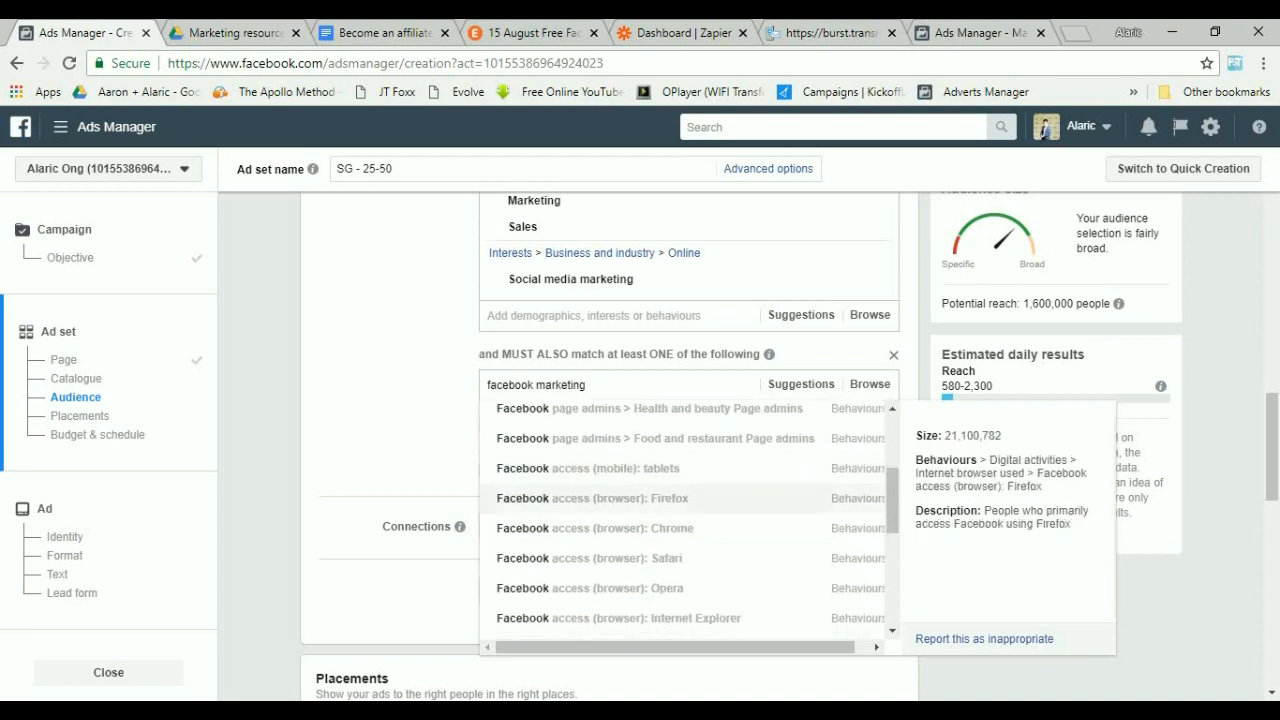
key("Down")
key("Down")
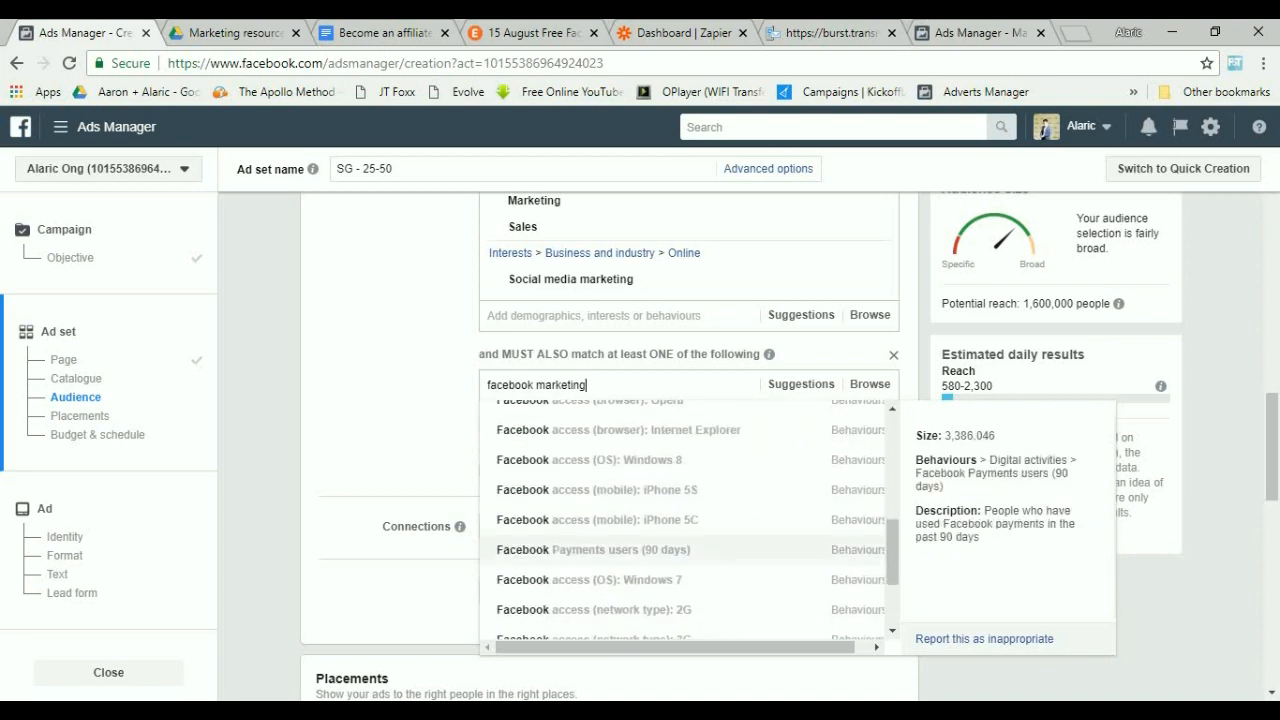
key("Up")
key("Down")
key("Down")
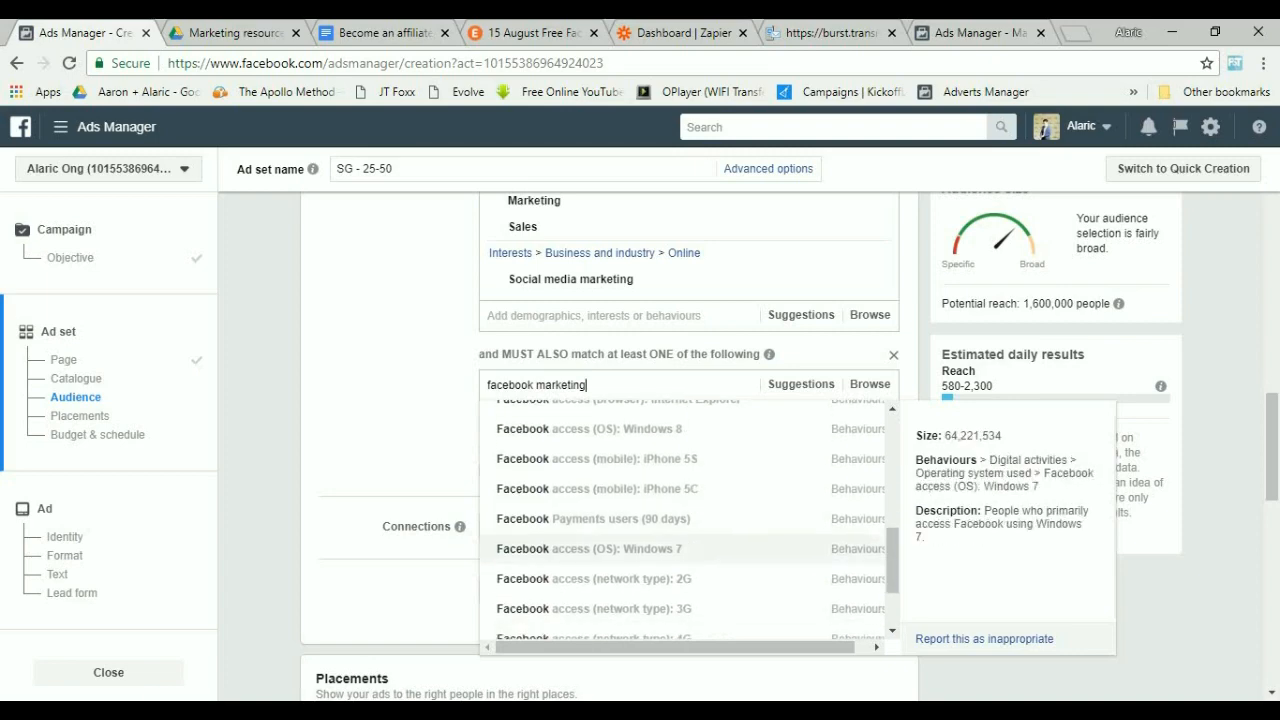
key("Down")
key("Down")
mouse_move(892, 576)
left_mouse_down()
mouse_move(892, 522)
mouse_move(892, 568)
left_mouse_up()
Add and then remove the Facebook access (mobile): iPhone 5S behaviour in the narrowing condition.
left_click(700, 428)
scroll(700, 428, "up", 2)
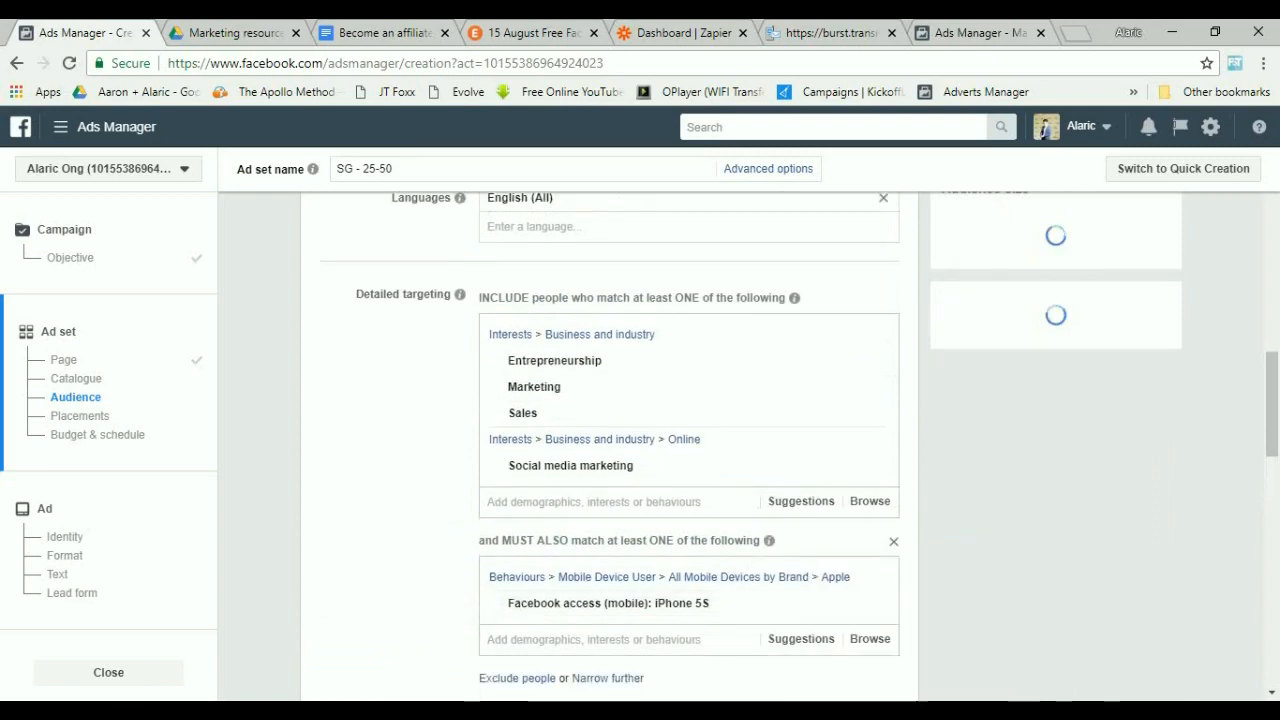
scroll(690, 510, "down", 1)
left_click(873, 512)
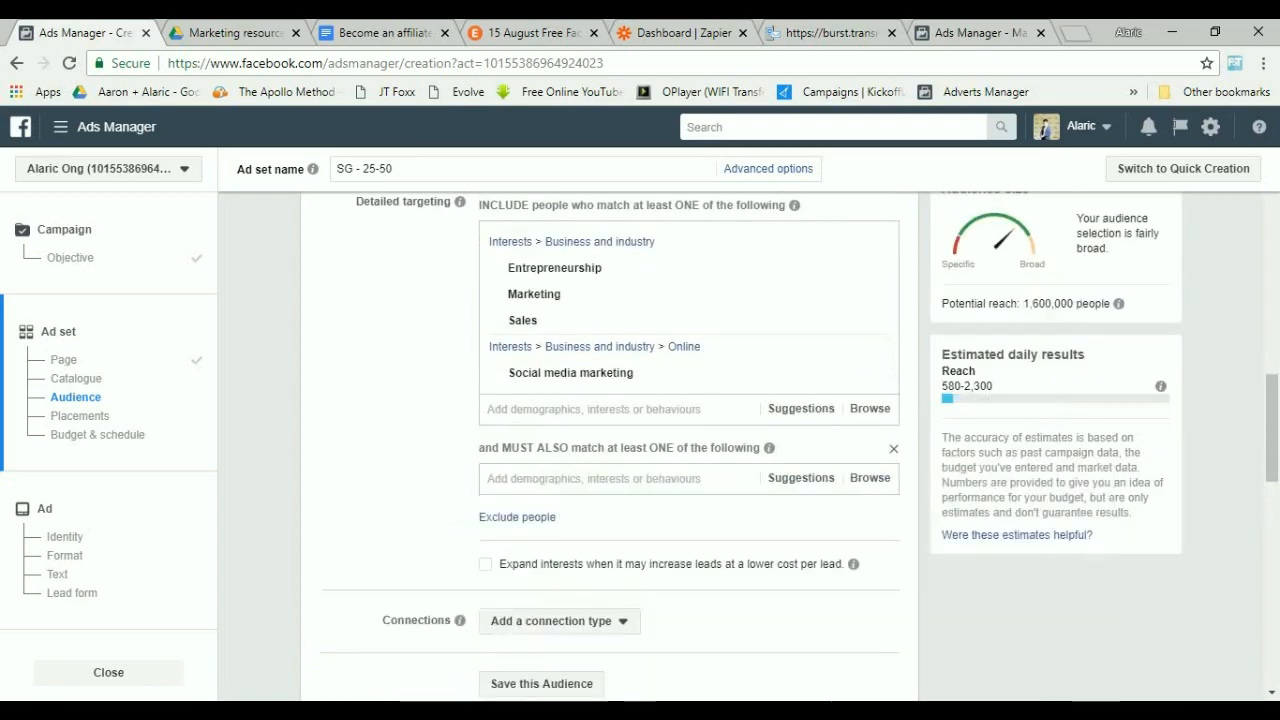
Narrow the audience to the Facebook Page admins and Facebook Payments users (90 days) behaviours.
type("facebook marketing")
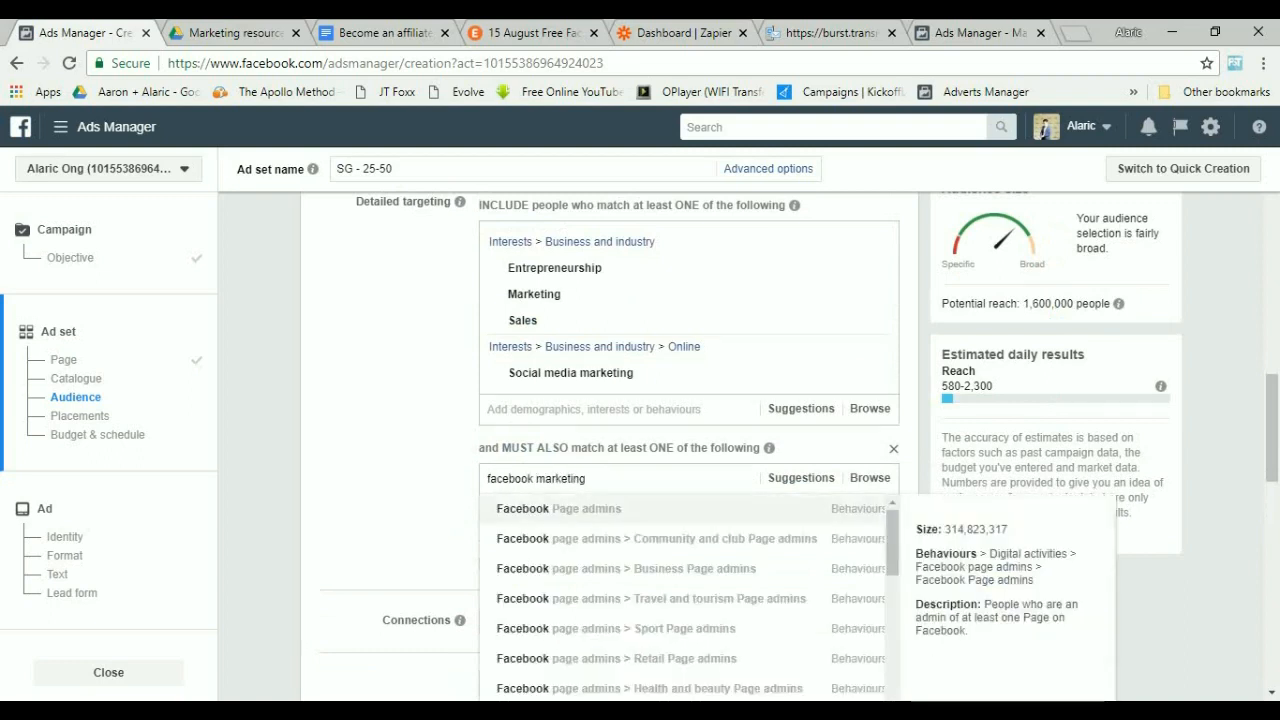
key("Return")
type("facebook")
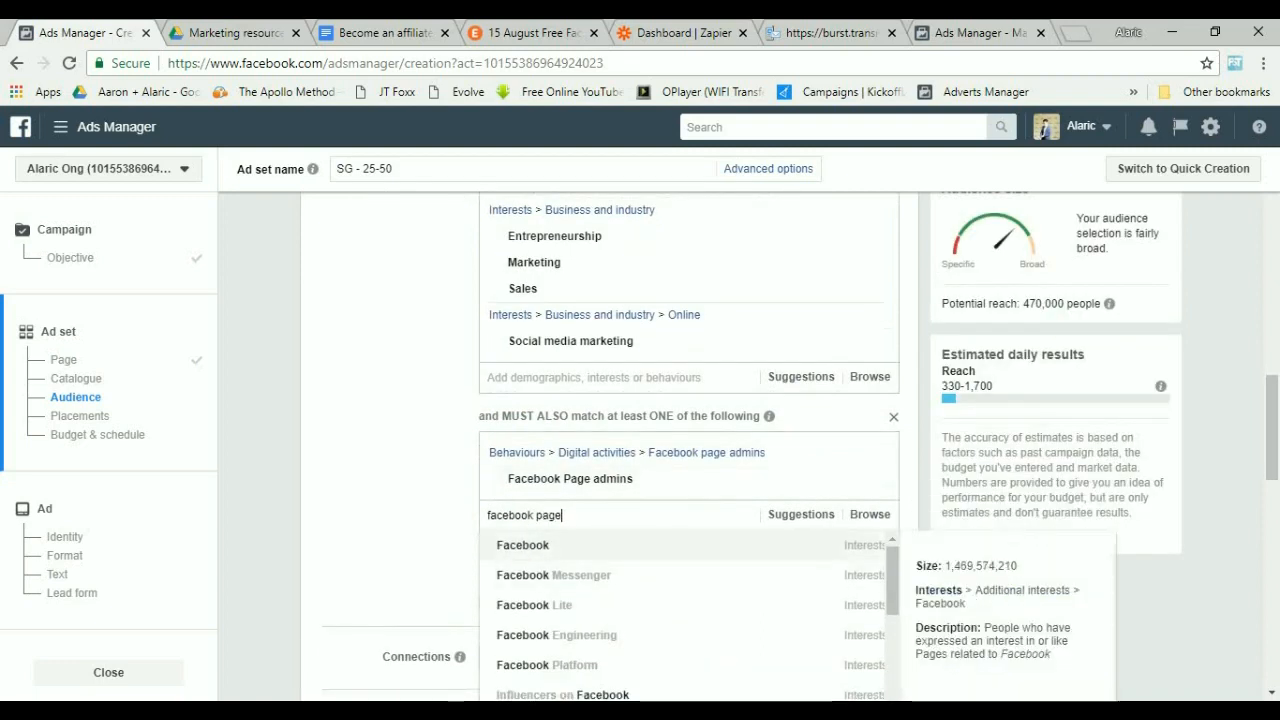
key("Down")
key("Down")
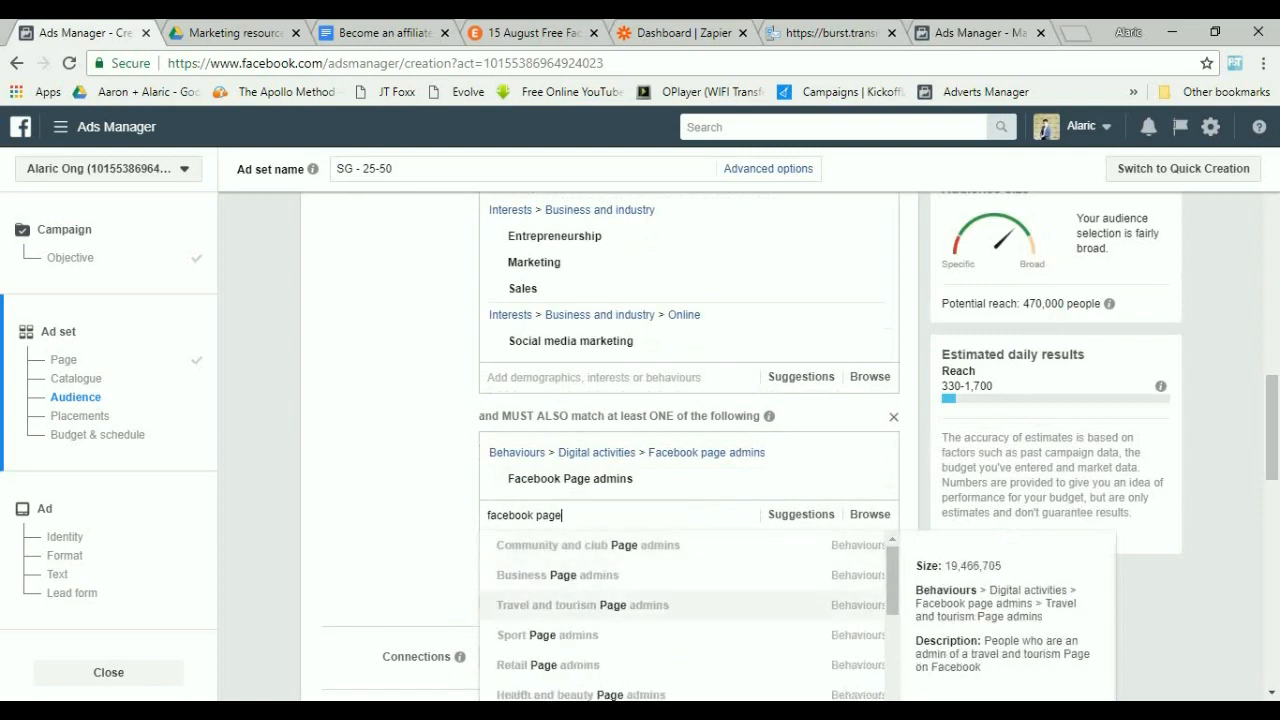
scroll(688, 605, "down", 2)
scroll(688, 605, "up", 2)
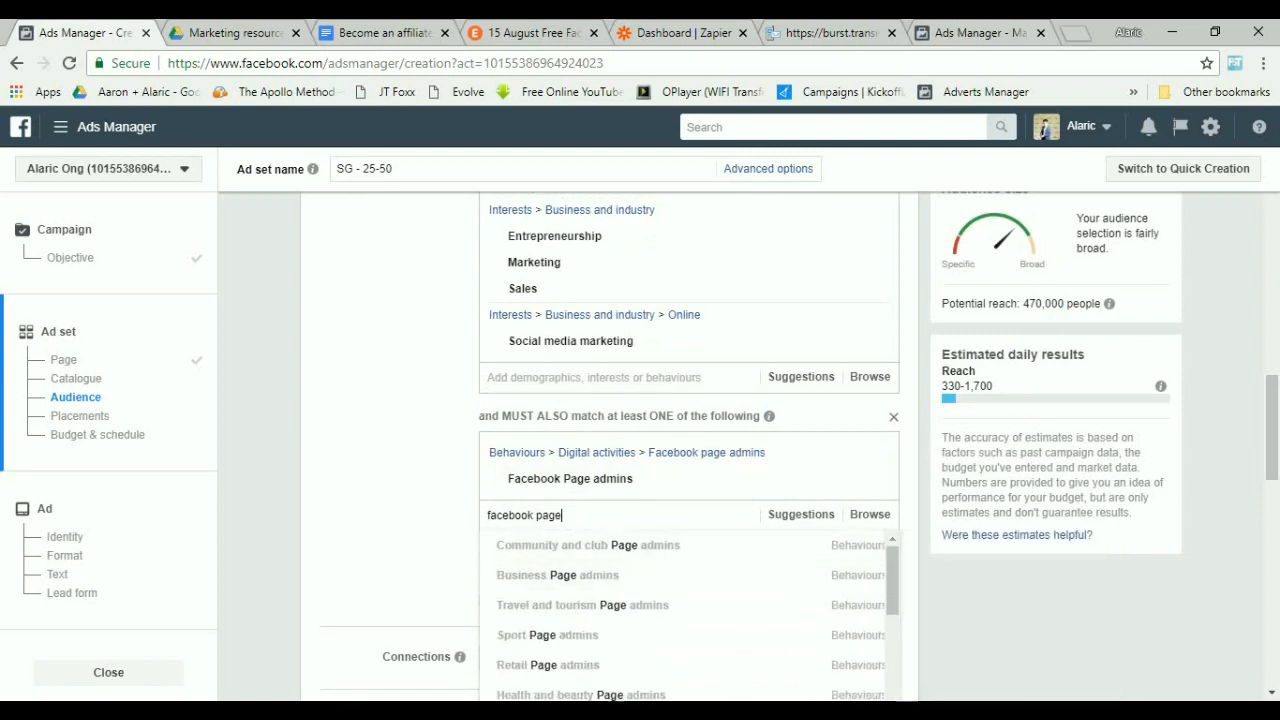
key("ctrl+a")
left_click(563, 515)
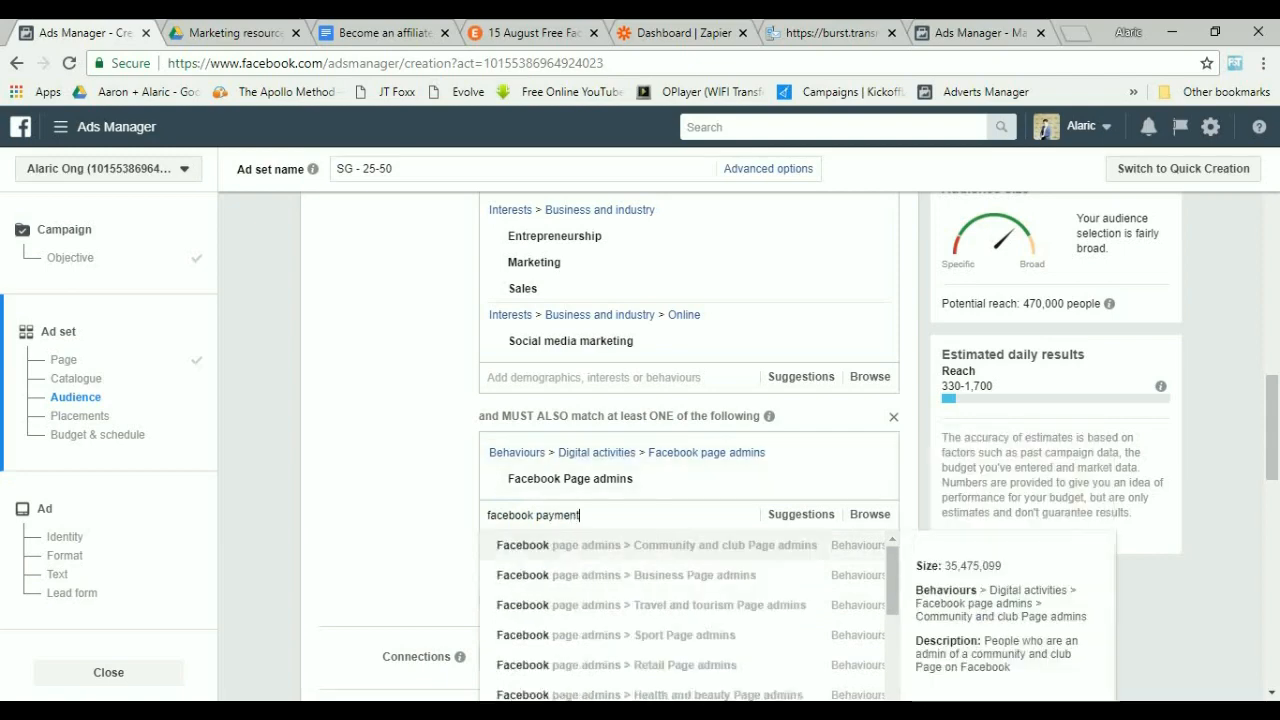
scroll(688, 605, "down", 2)
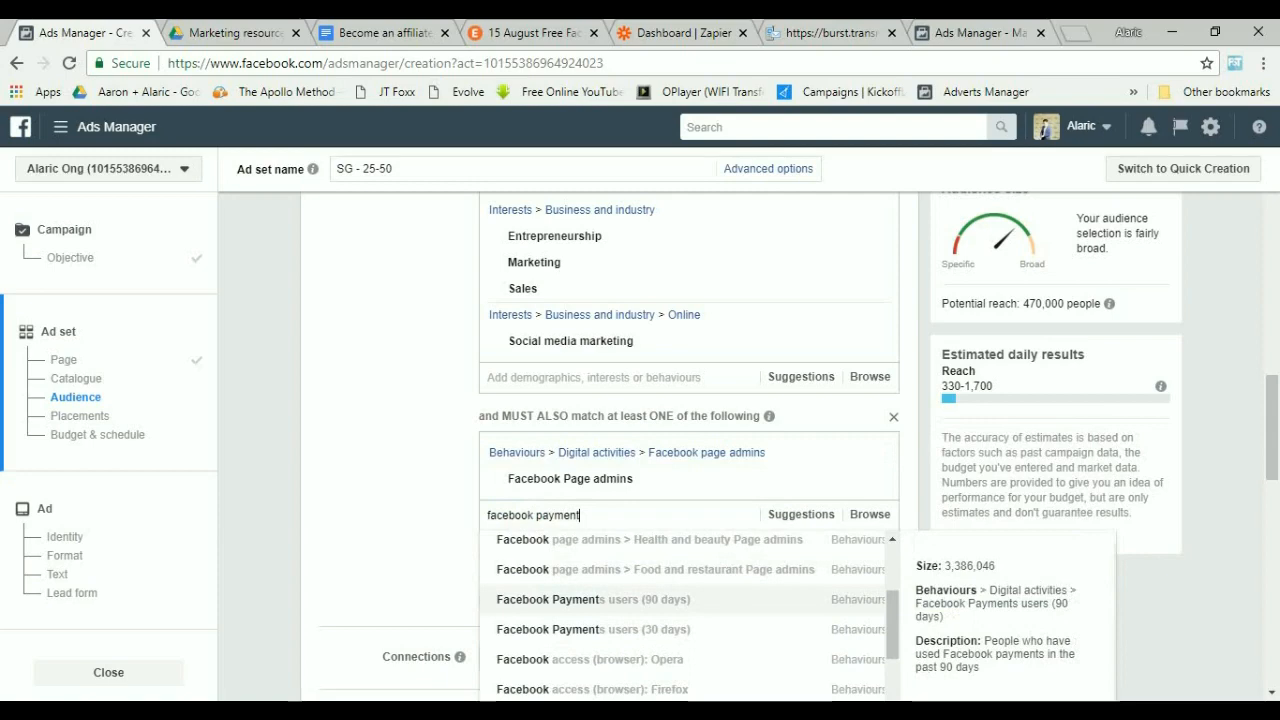
left_click(688, 599)
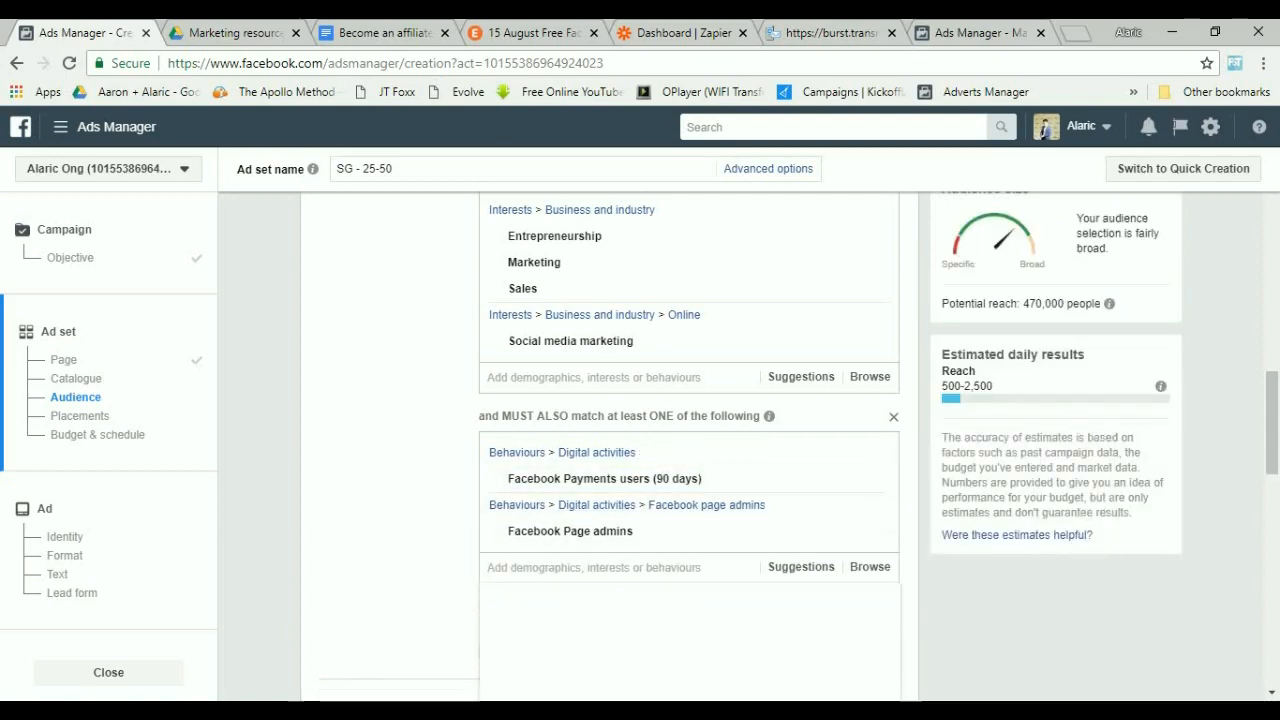
Review the detailed targeting selections and the estimated audience size.
scroll(690, 480, "down", 2)
left_click(869, 412)
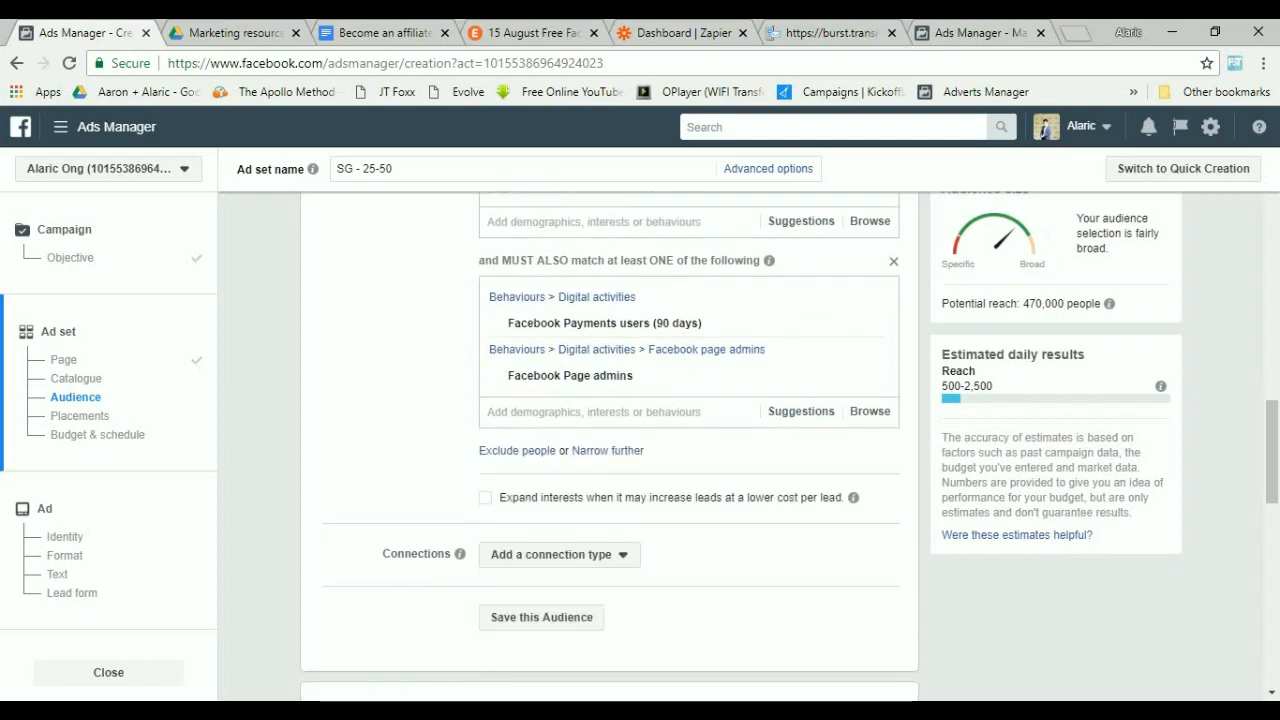
left_click_drag(1023, 304, 1106, 304)
scroll(608, 450, "down", 1)
scroll(608, 450, "up", 1)
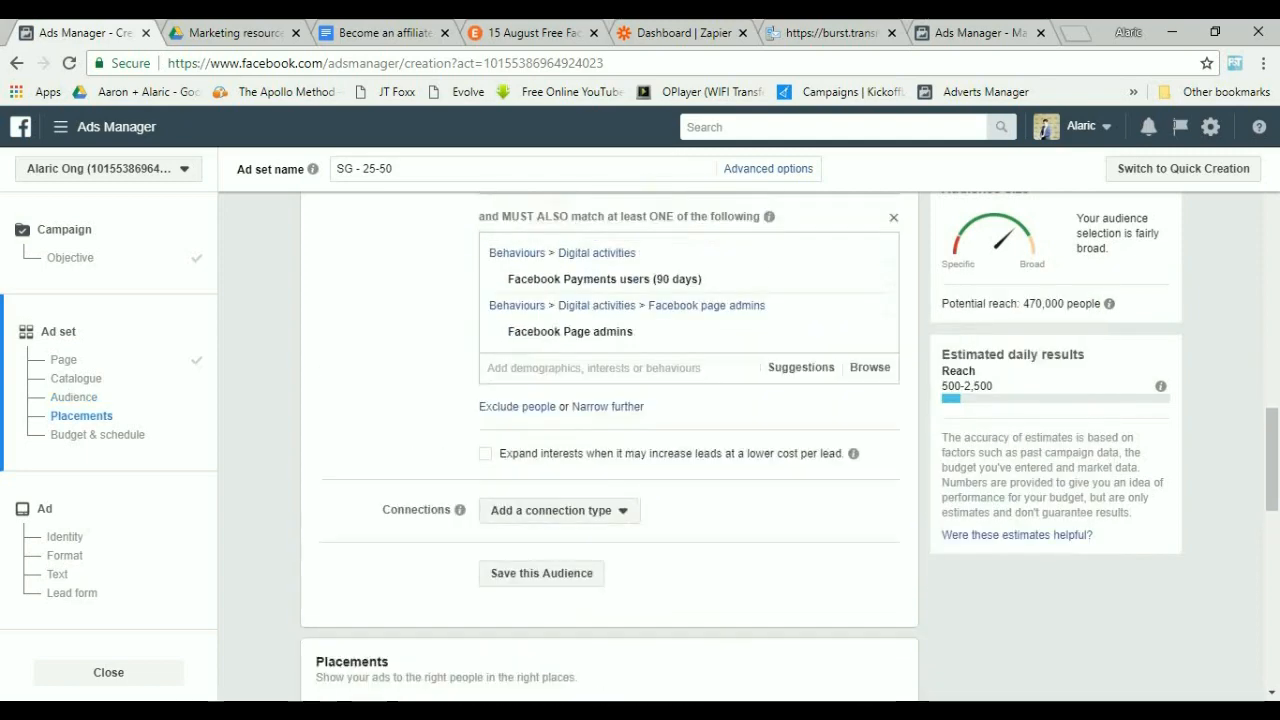
scroll(608, 450, "up", 3)
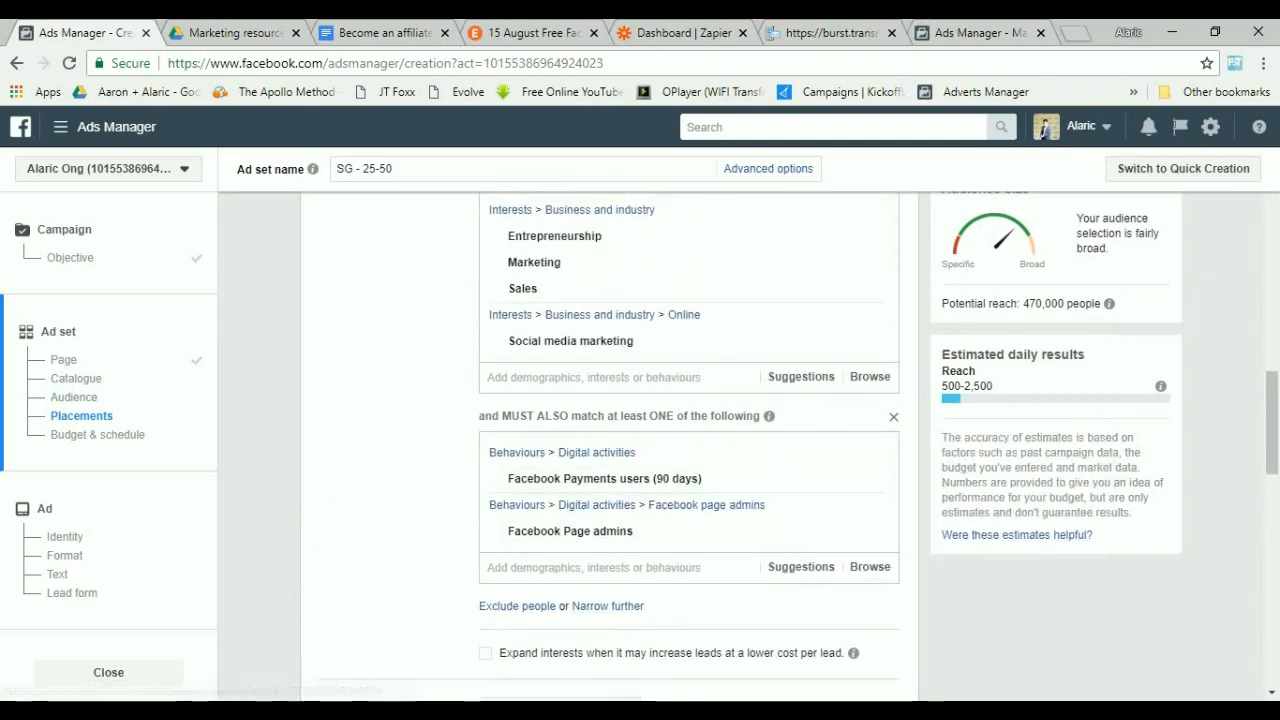
Add a Facebook Pages connection targeting friends of people who like your Page.
scroll(608, 450, "down", 4)
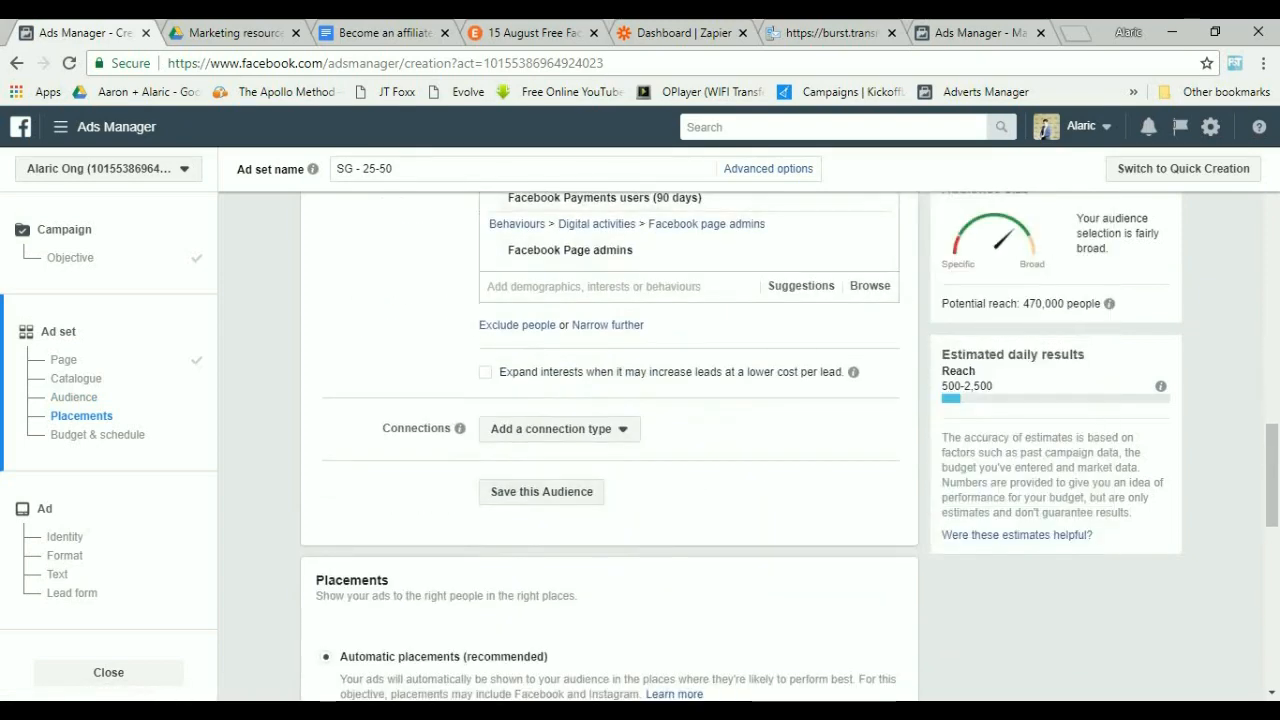
left_click(559, 428)
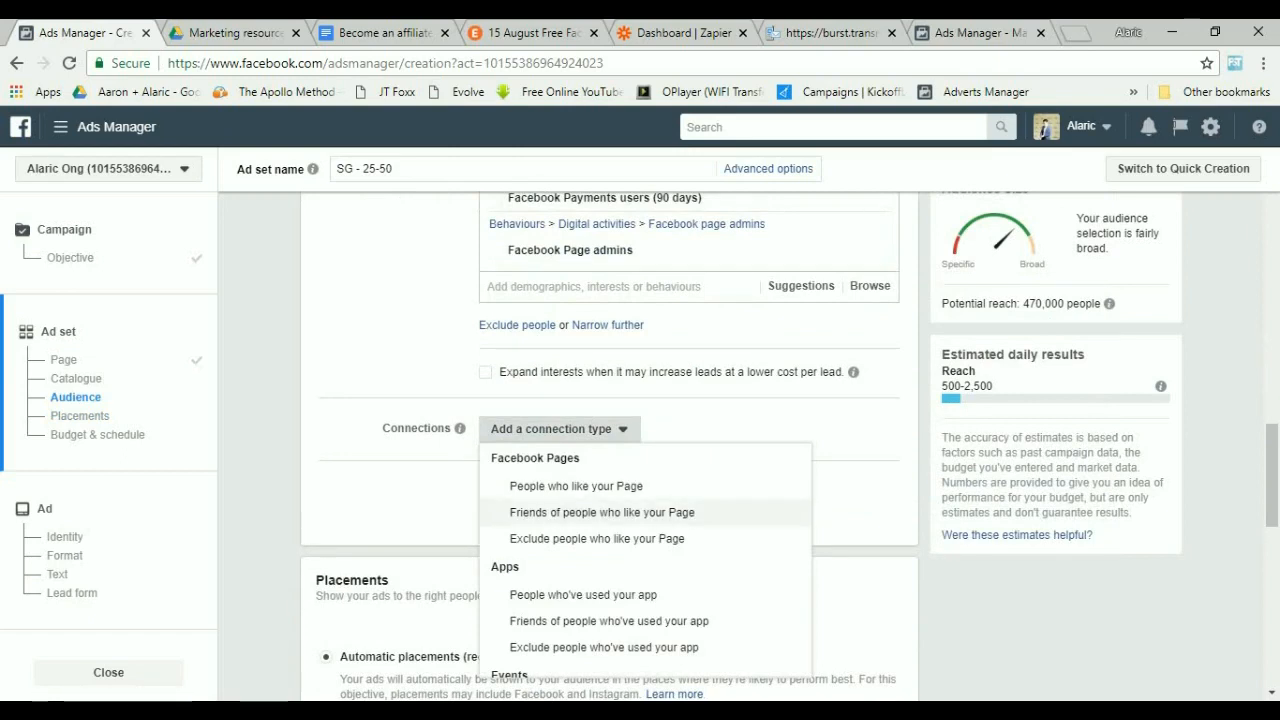
left_click(602, 512)
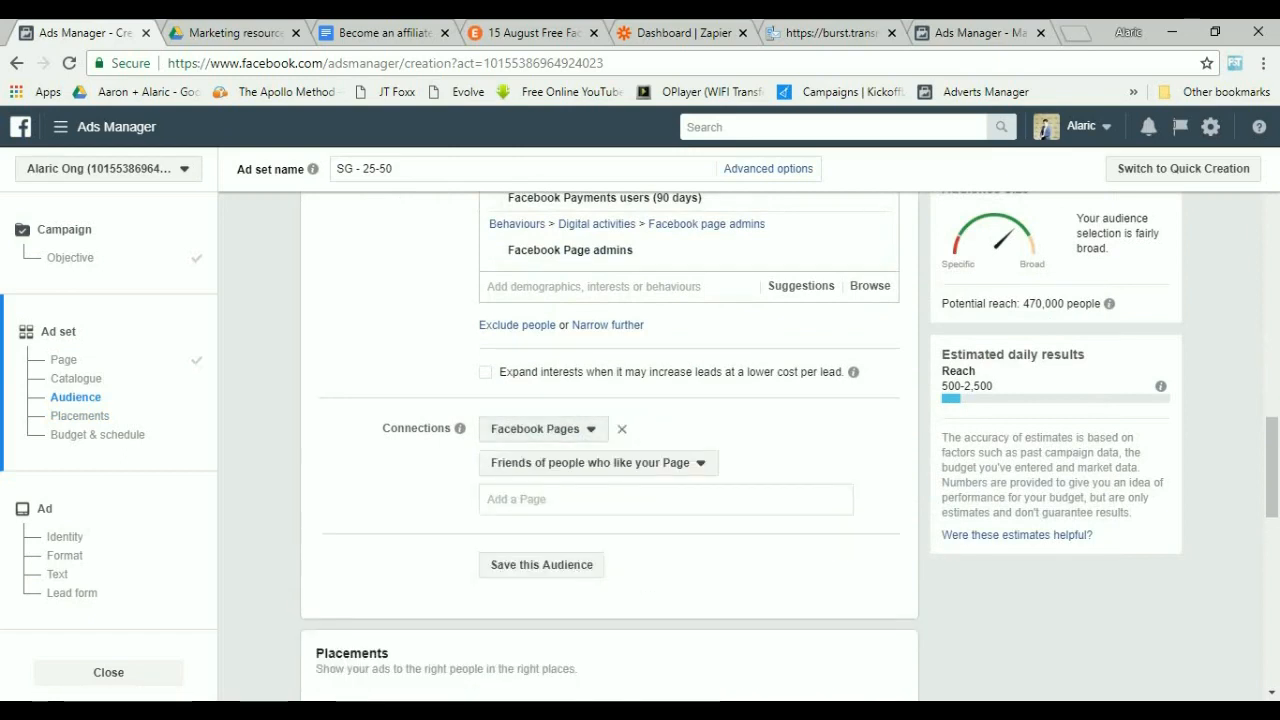
Add your own Facebook Page to the friends-of-Page-likers connection.
left_click_drag(998, 304, 1091, 304)
left_click(570, 500)
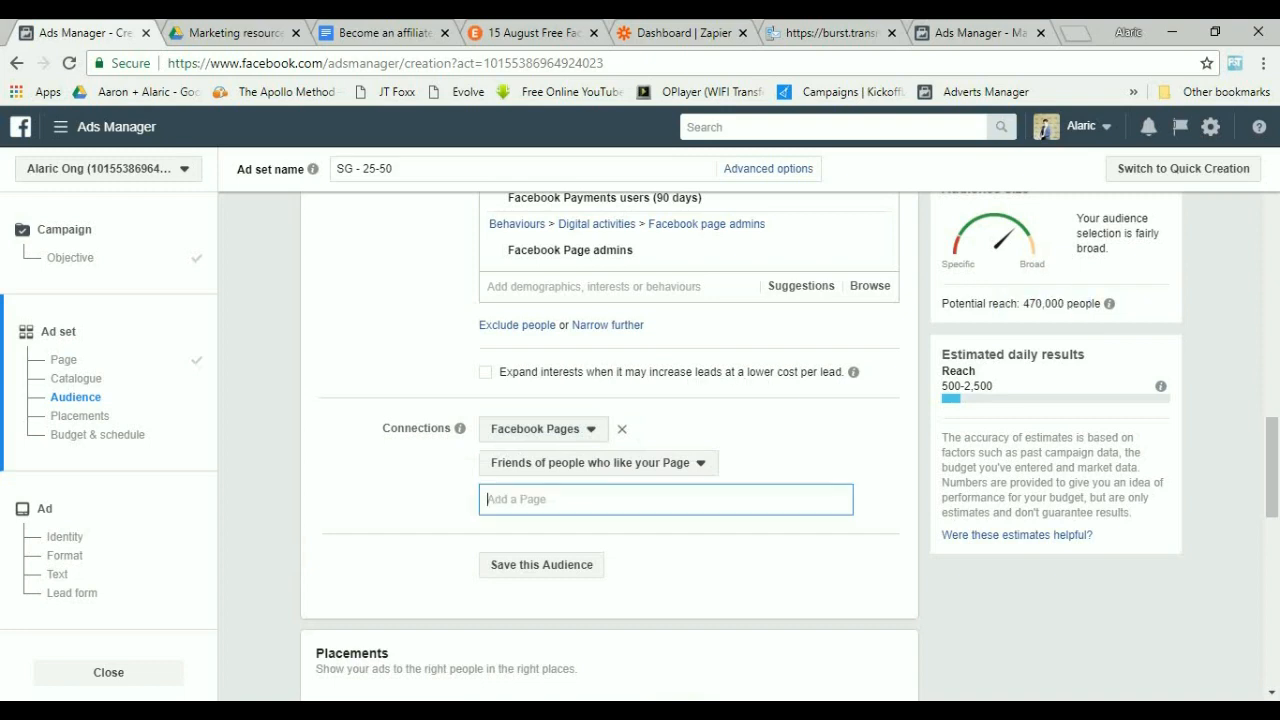
type("alar")
key("Return")
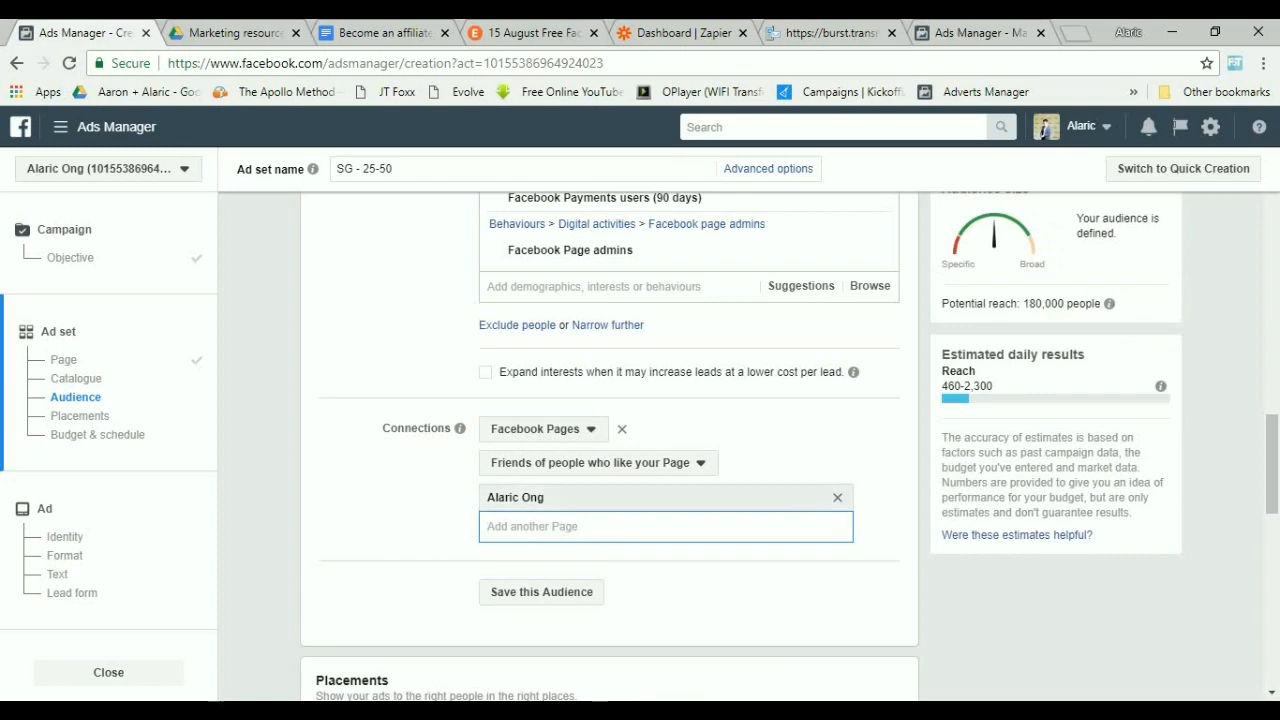
Save this audience as "FB Seminar Audience A fb page + sales, marketing, entrepreneurship + Friends of page followers".
scroll(1043, 131, "down", 2)
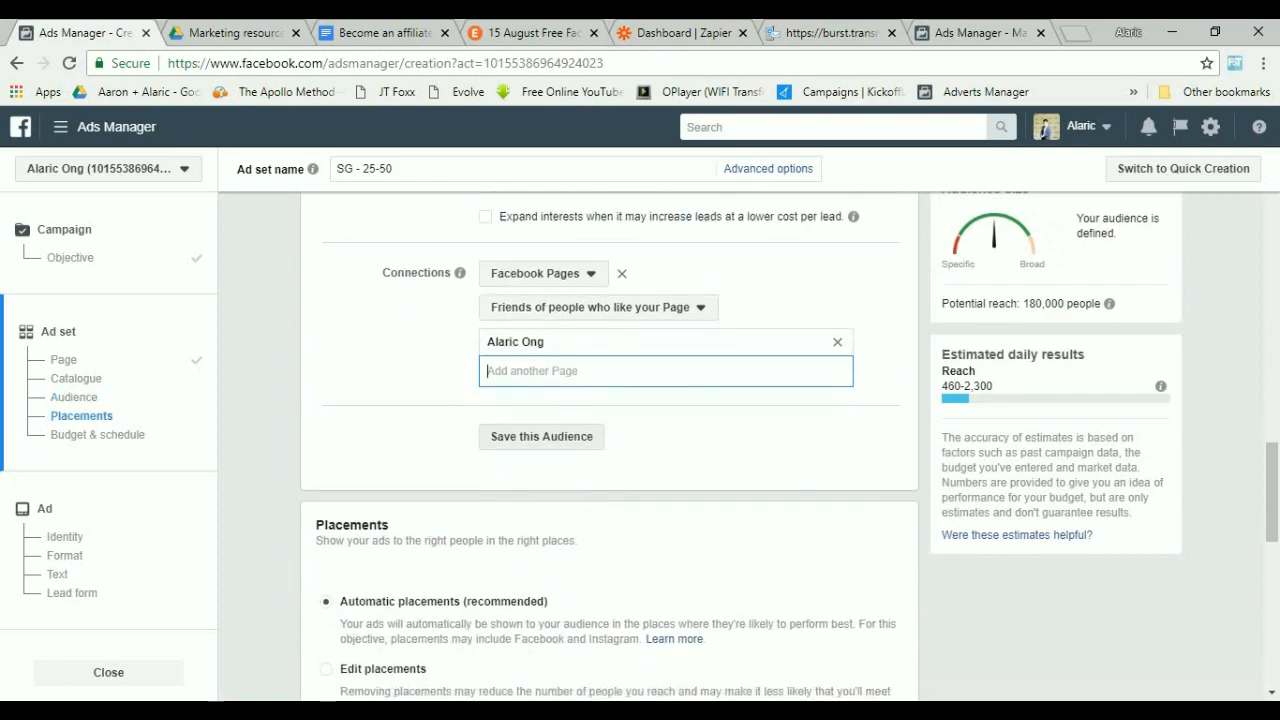
left_click(541, 437)
left_click(640, 273)
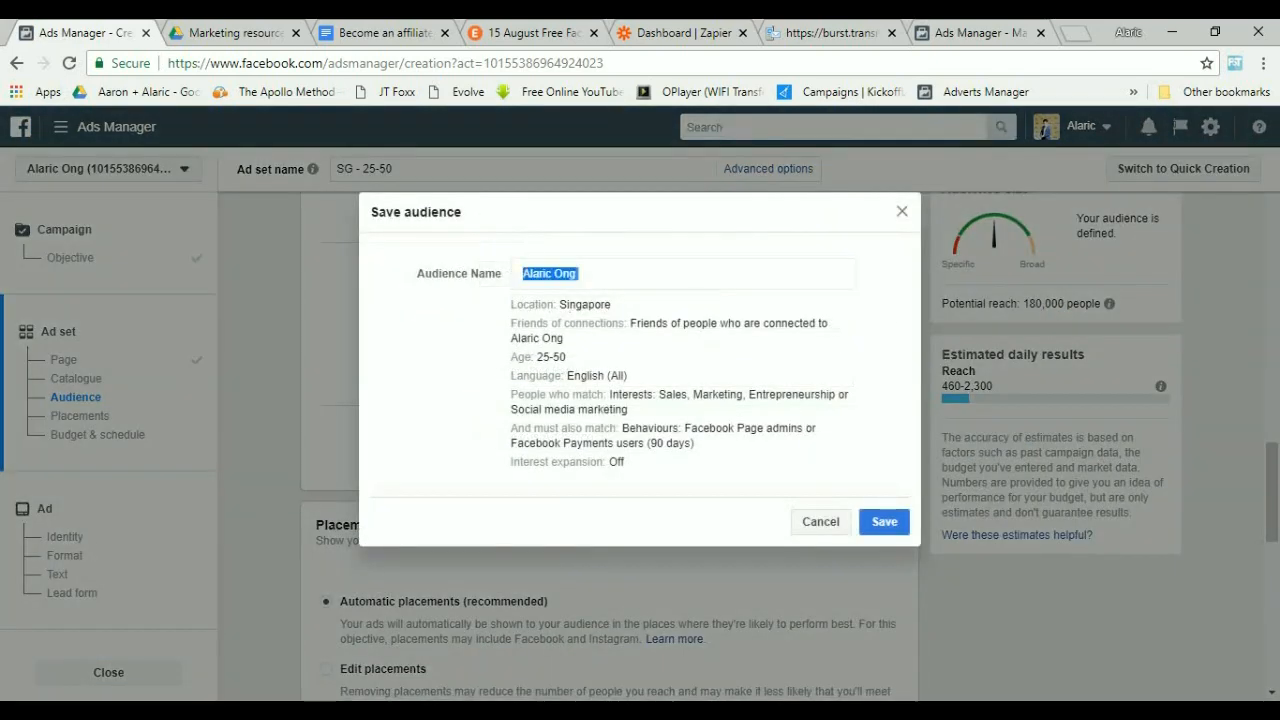
key("ctrl+a")
type("FB")
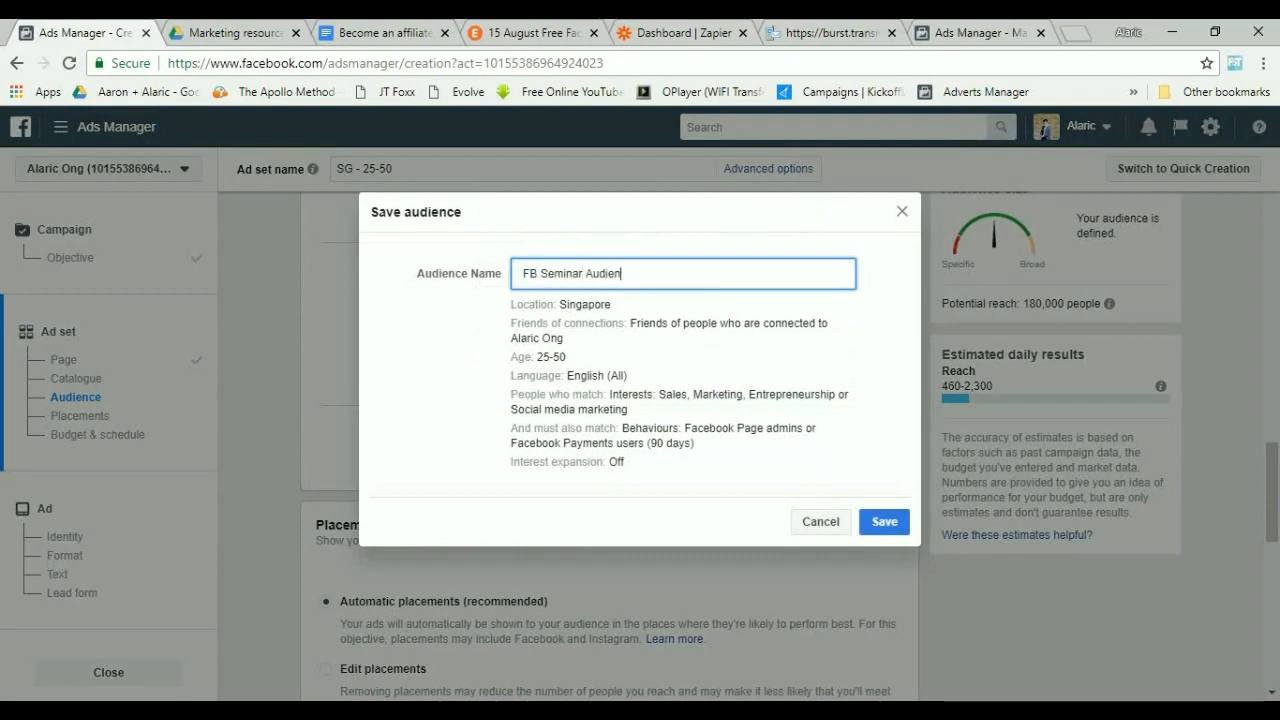
type(" Seminar Audience A")
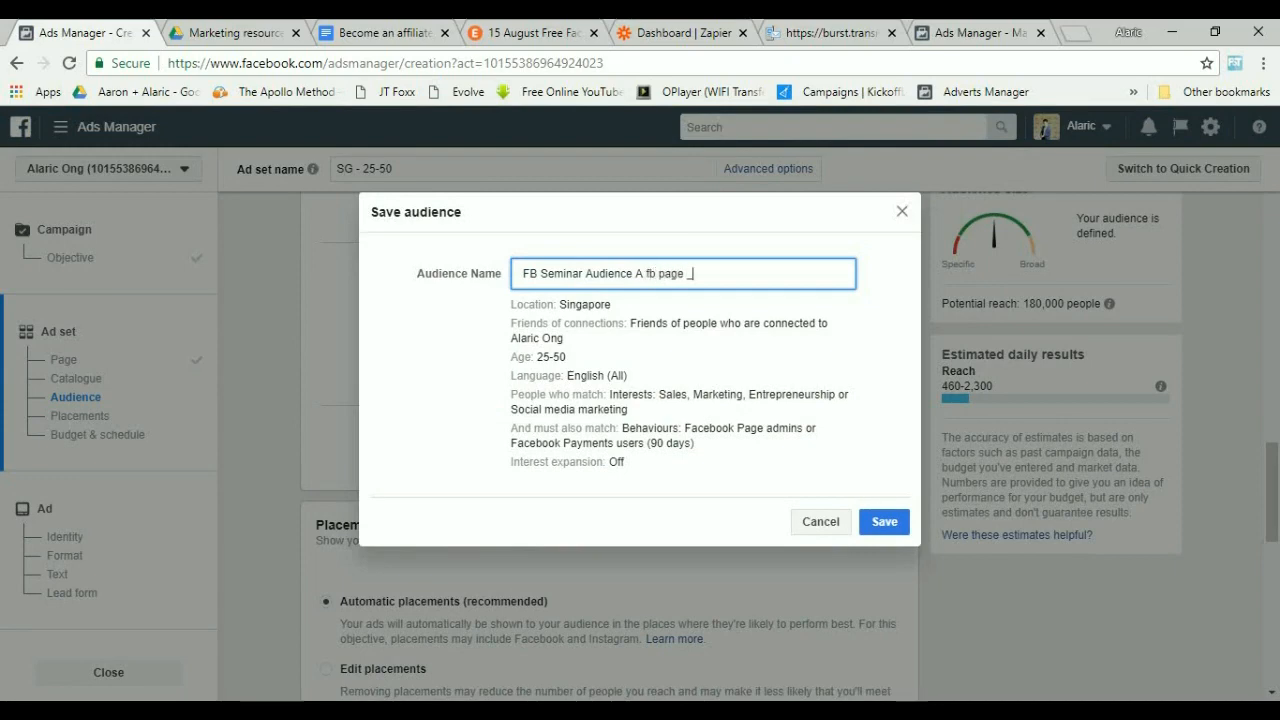
type(" fb page + sales, marketing, entrepreneurship + Friends of page followers")
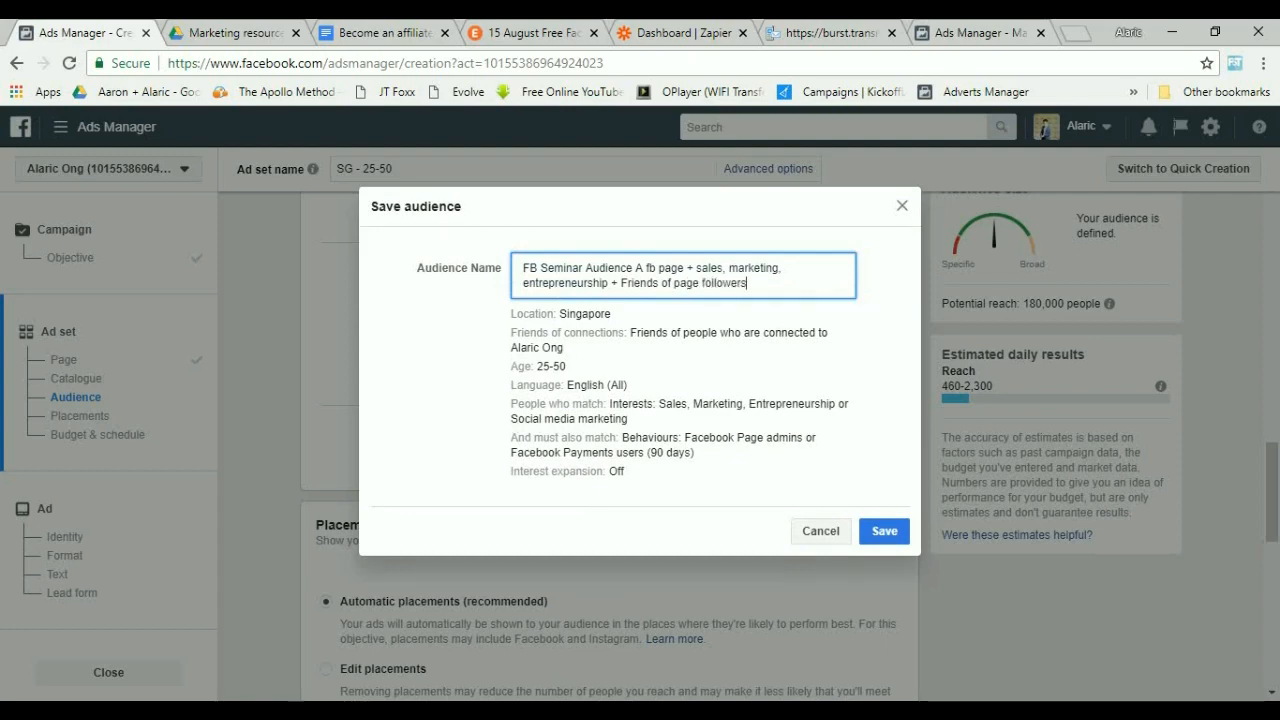
left_click(884, 531)
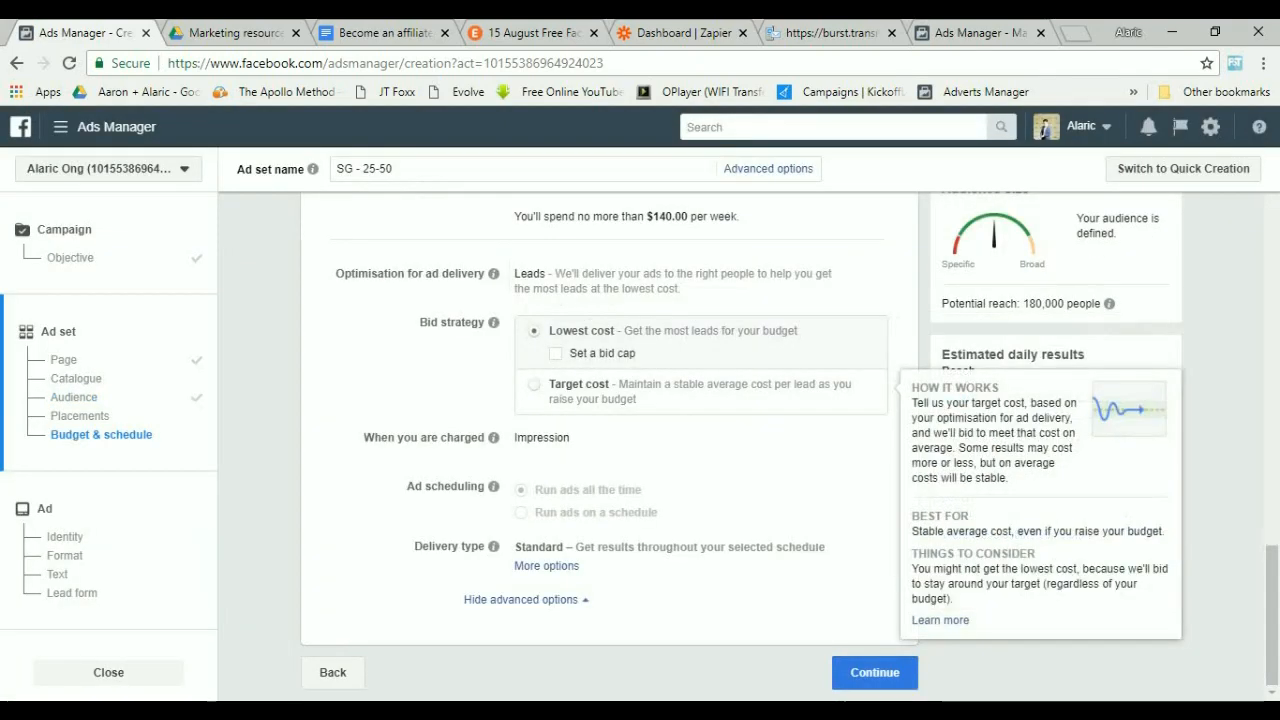
Continue to the ad and choose the [Free Facebook Marketing Workshop] video from the Page's videos.
left_click(875, 672)
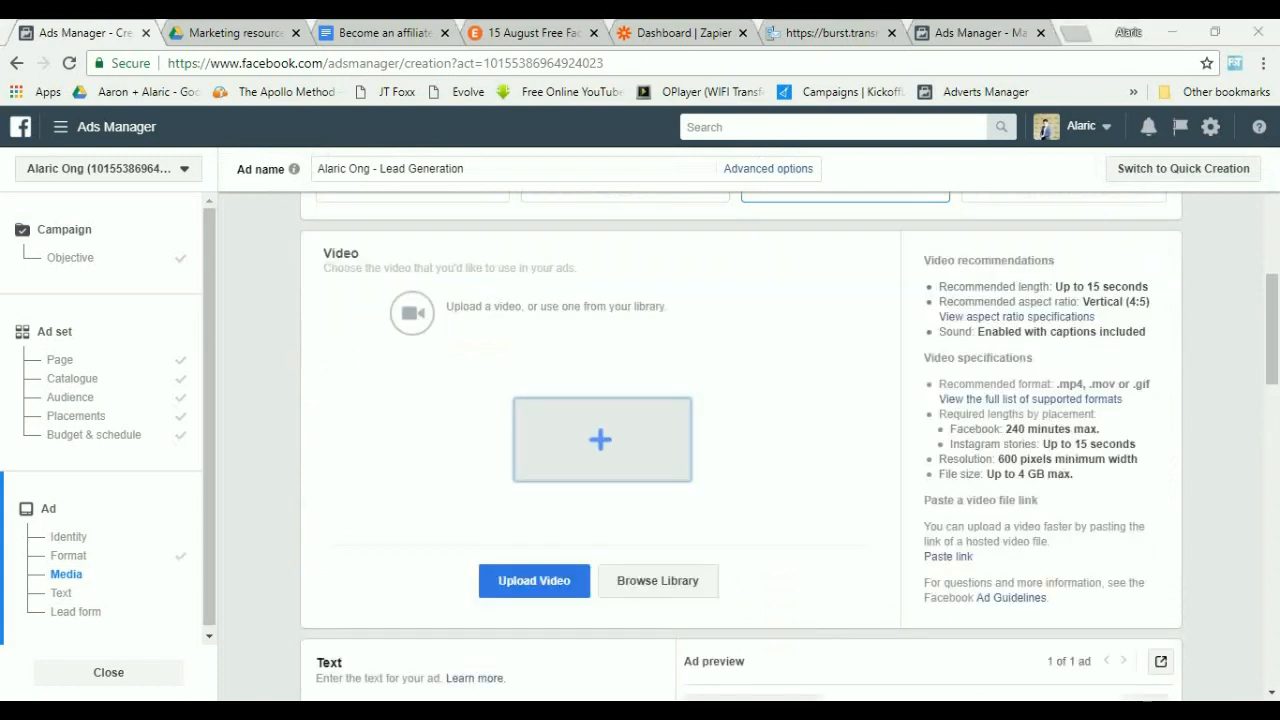
key("Escape")
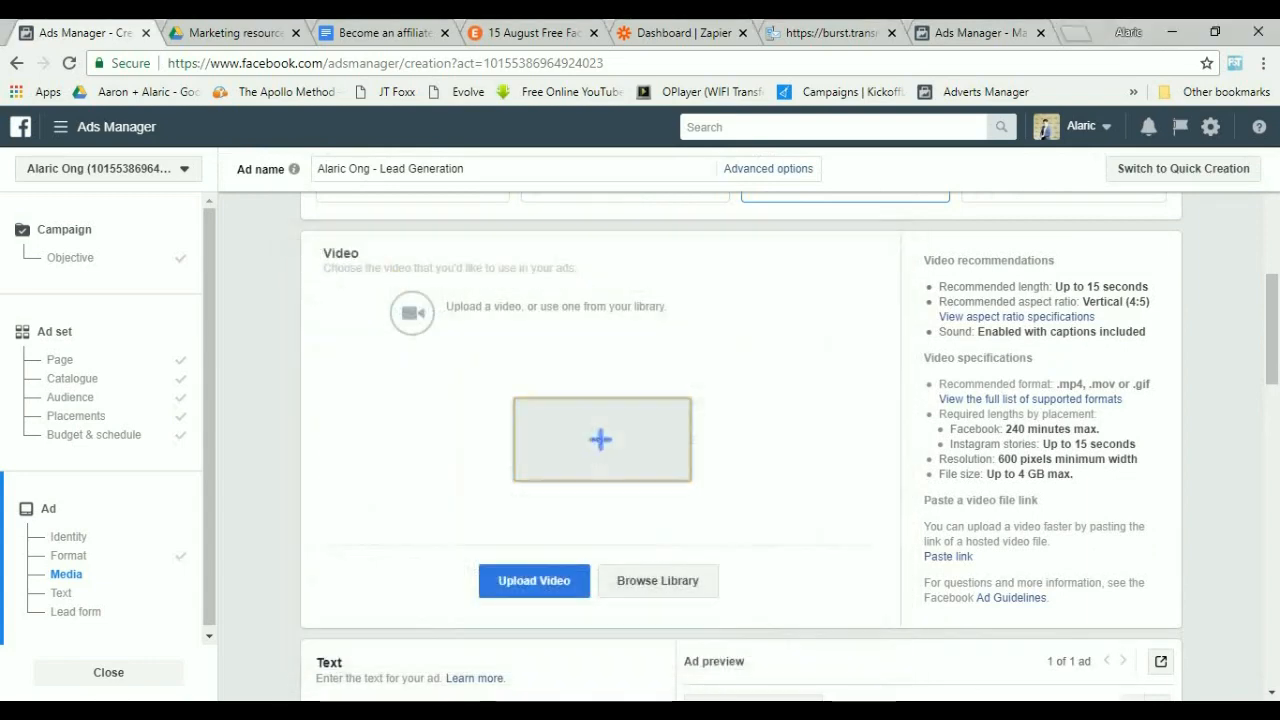
left_click(658, 581)
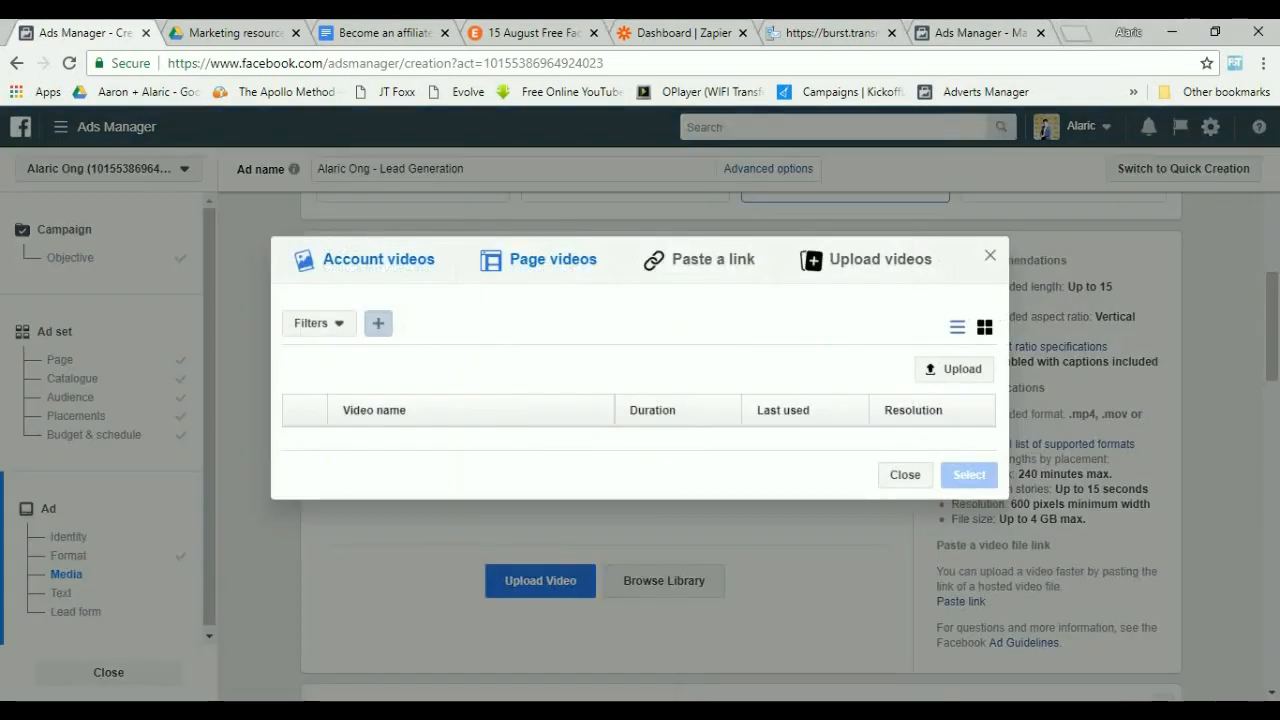
left_click(553, 259)
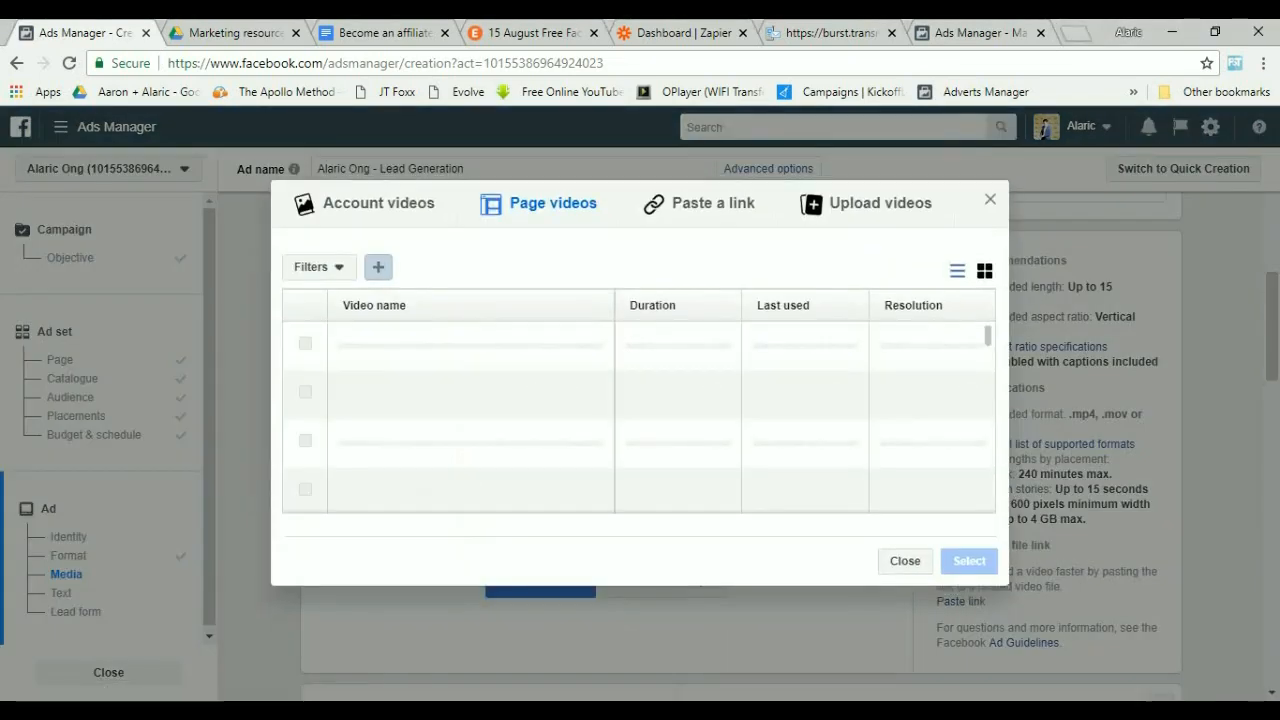
scroll(640, 417, "down", 1)
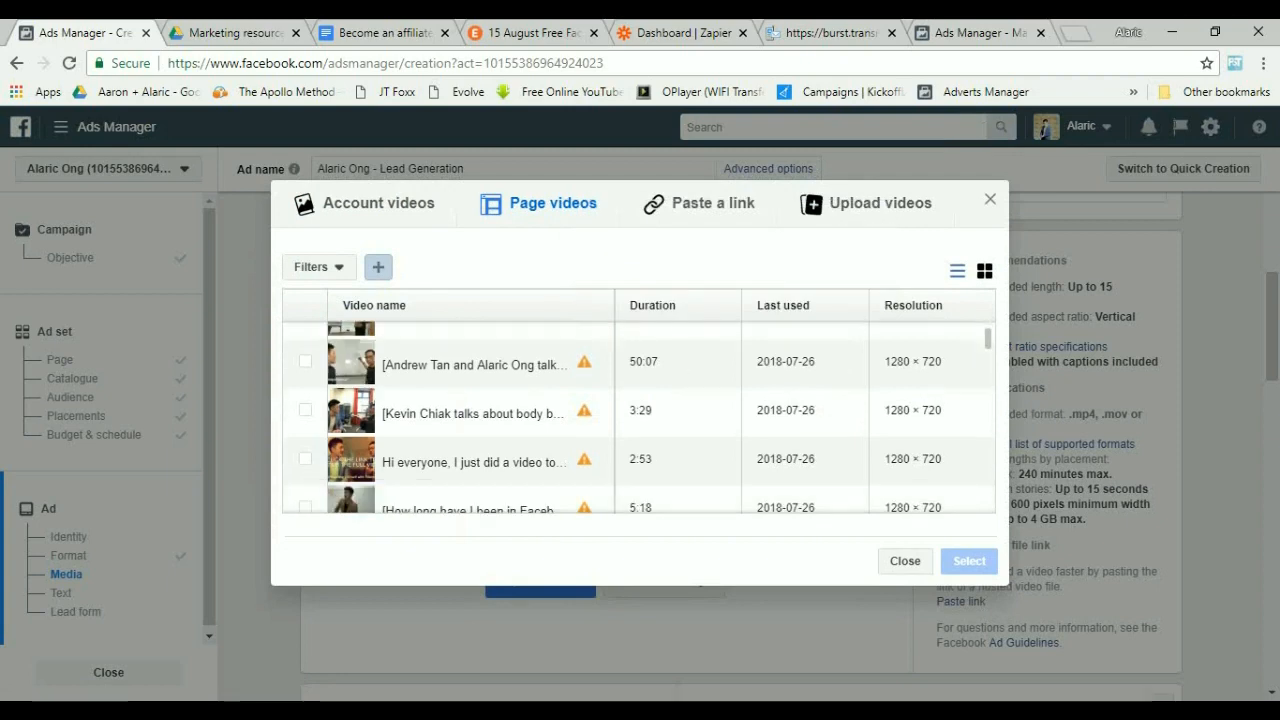
scroll(640, 417, "down", 4)
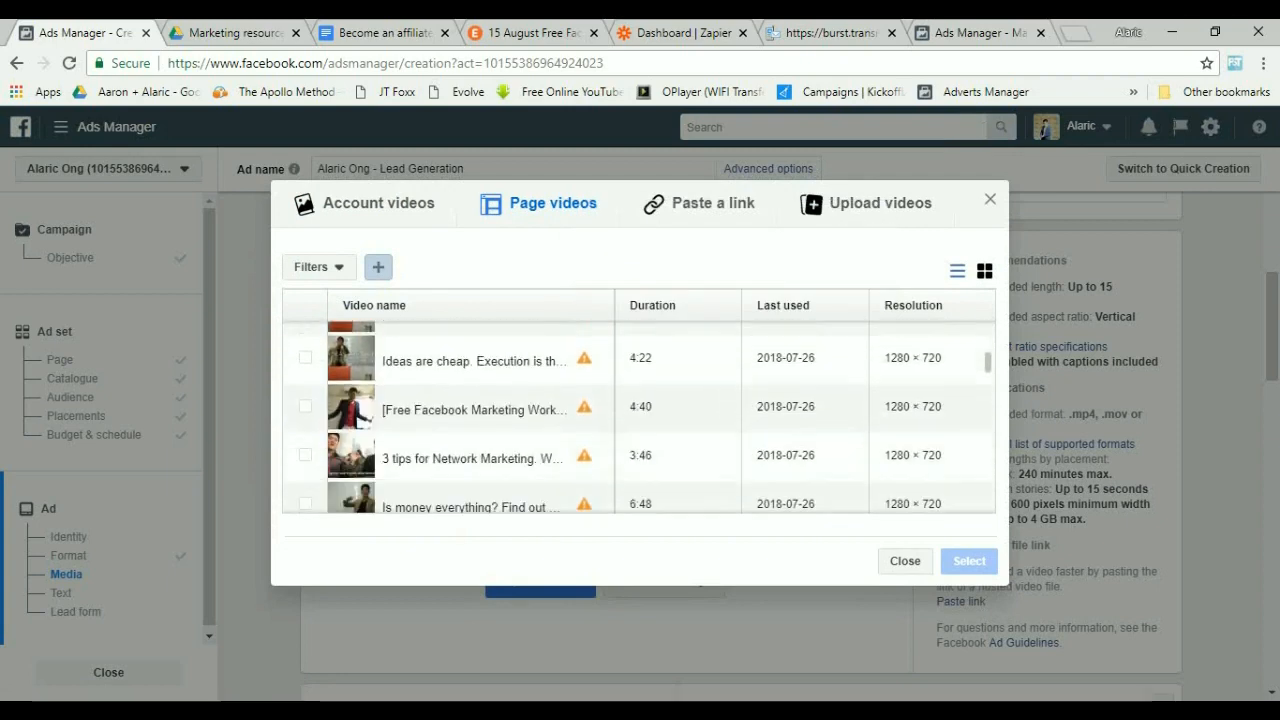
left_click(305, 406)
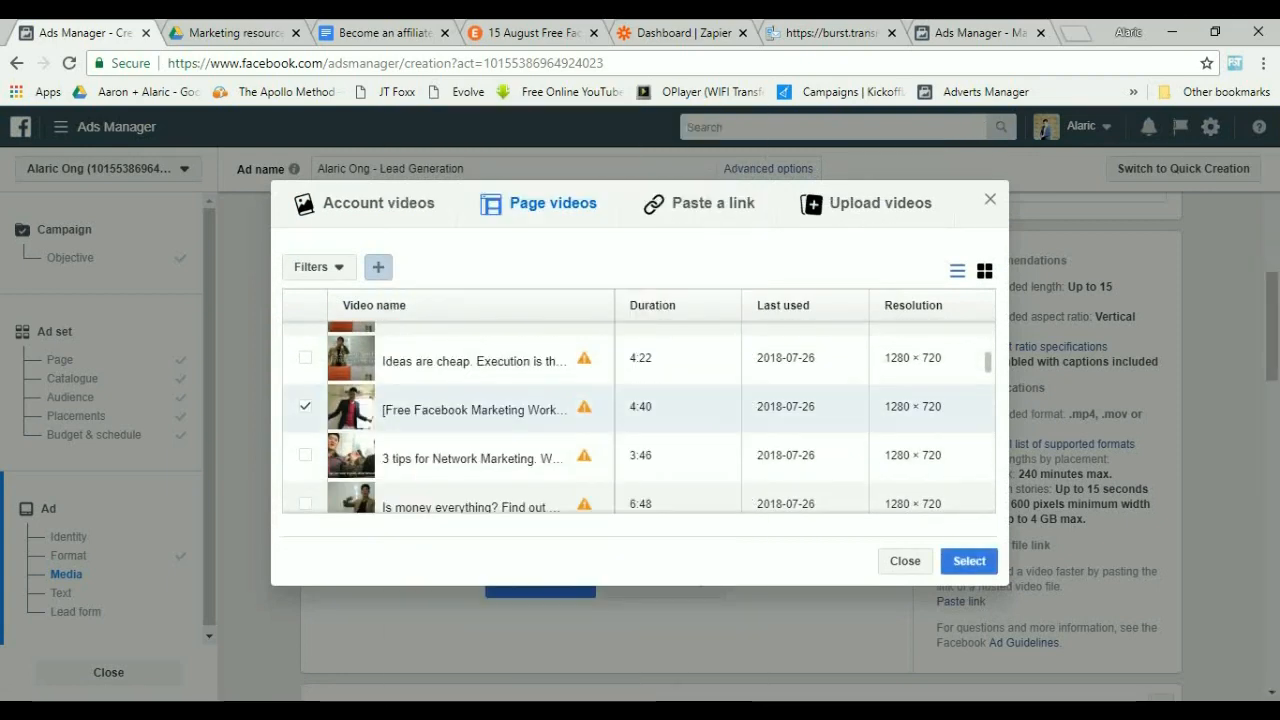
left_click(969, 561)
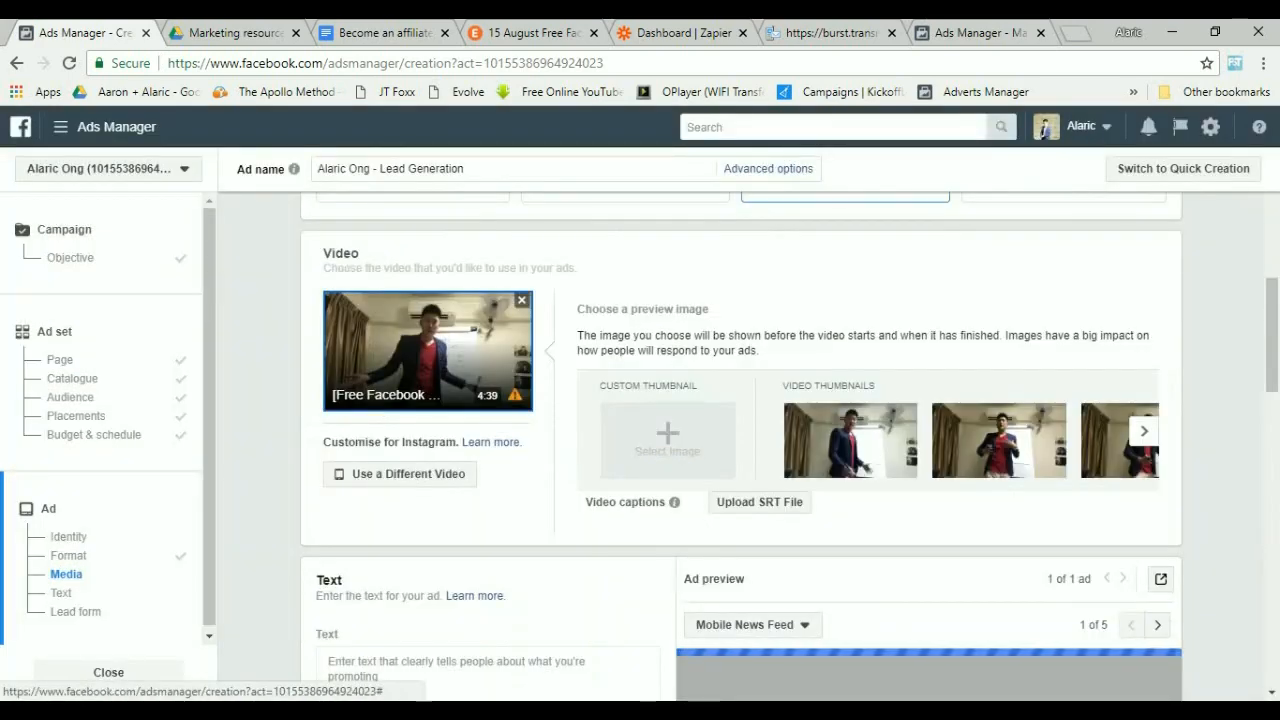
Copy the Free Facebook Marketing Workshop ad copy from the Become an affiliate document.
scroll(740, 450, "down", 3)
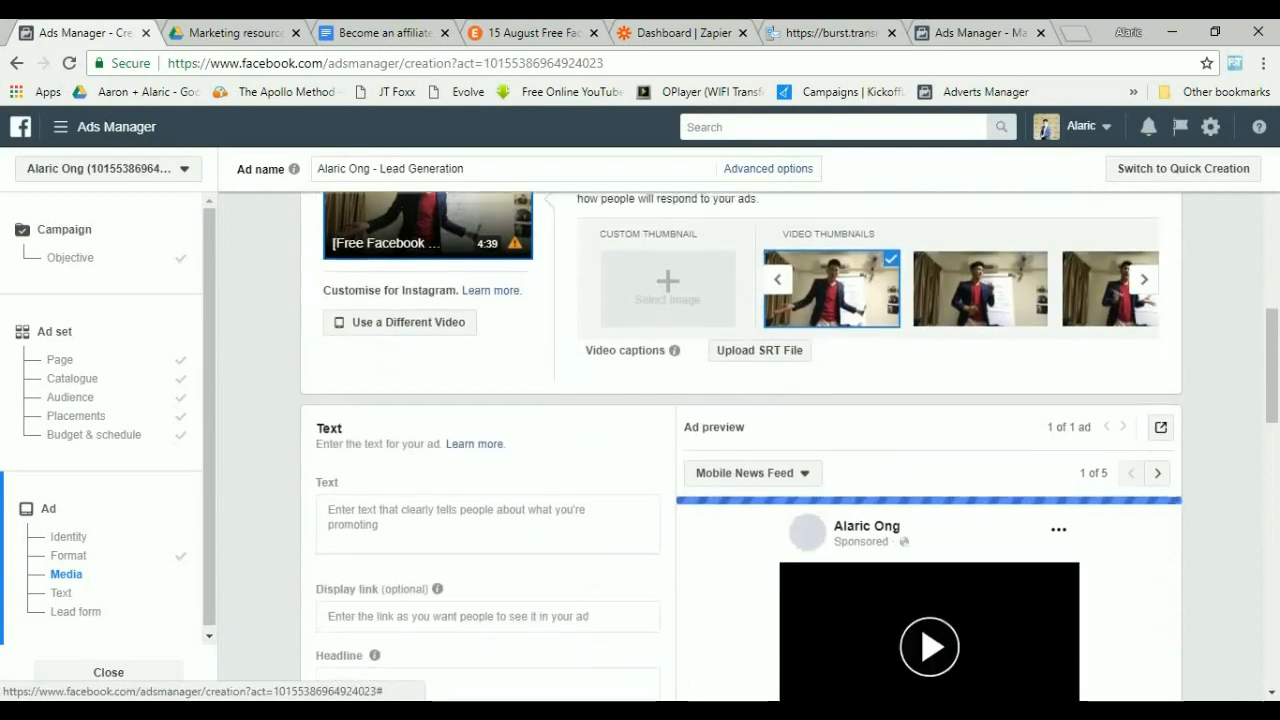
left_click(488, 522)
scroll(488, 522, "down", 2)
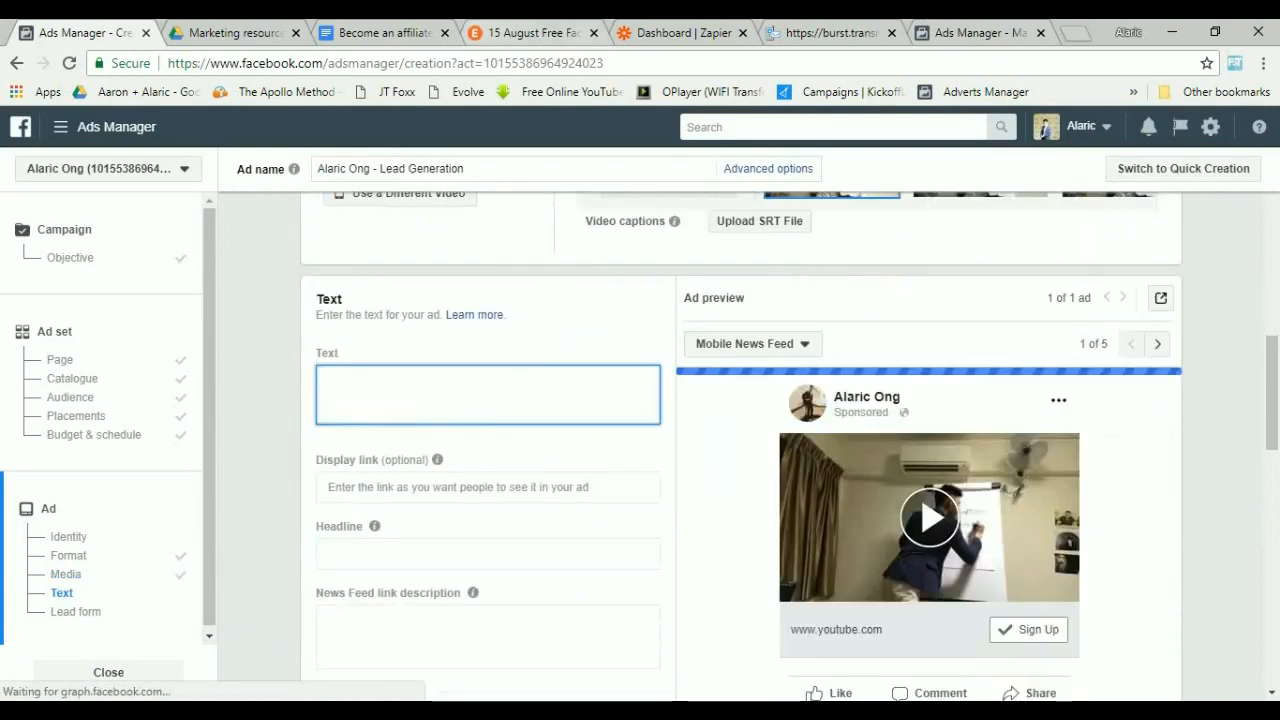
left_click(534, 33)
left_click(384, 33)
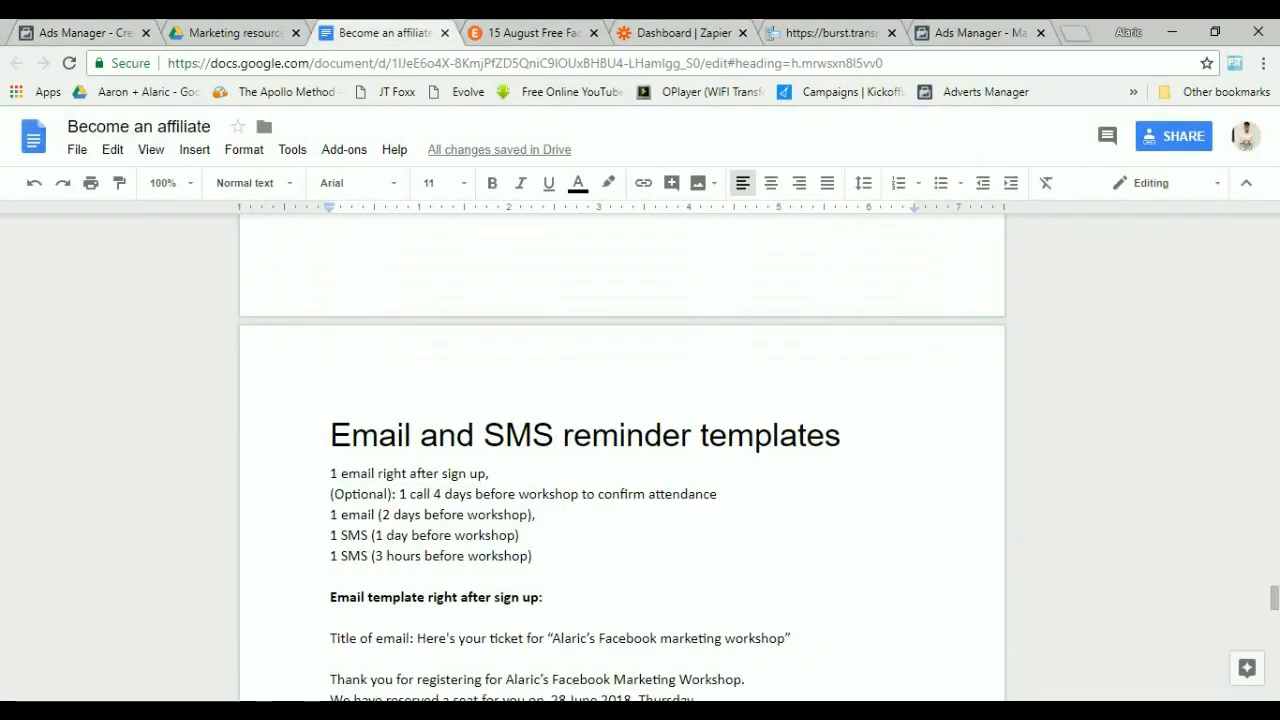
scroll(622, 450, "down", 1)
scroll(622, 450, "up", 2)
left_click_drag(1274, 597, 1274, 234)
scroll(622, 450, "up", 3)
scroll(622, 450, "down", 12)
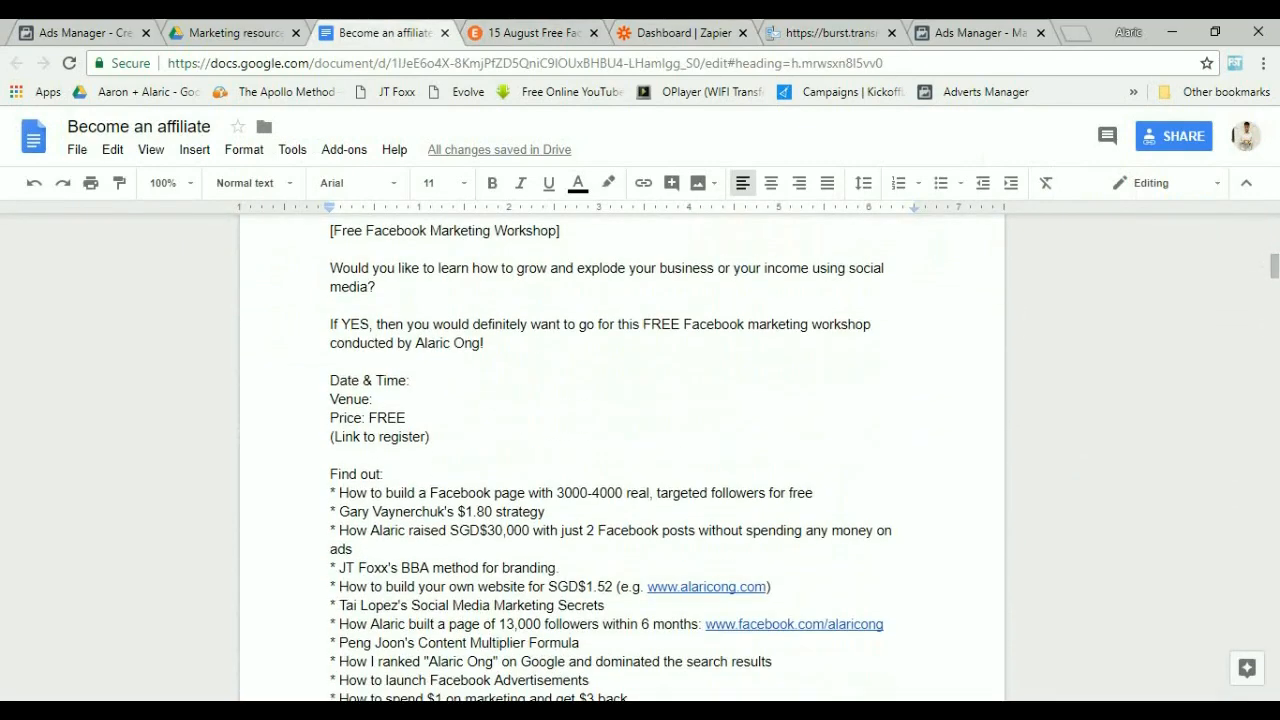
left_click_drag(330, 231, 330, 700)
scroll(622, 450, "down", 3)
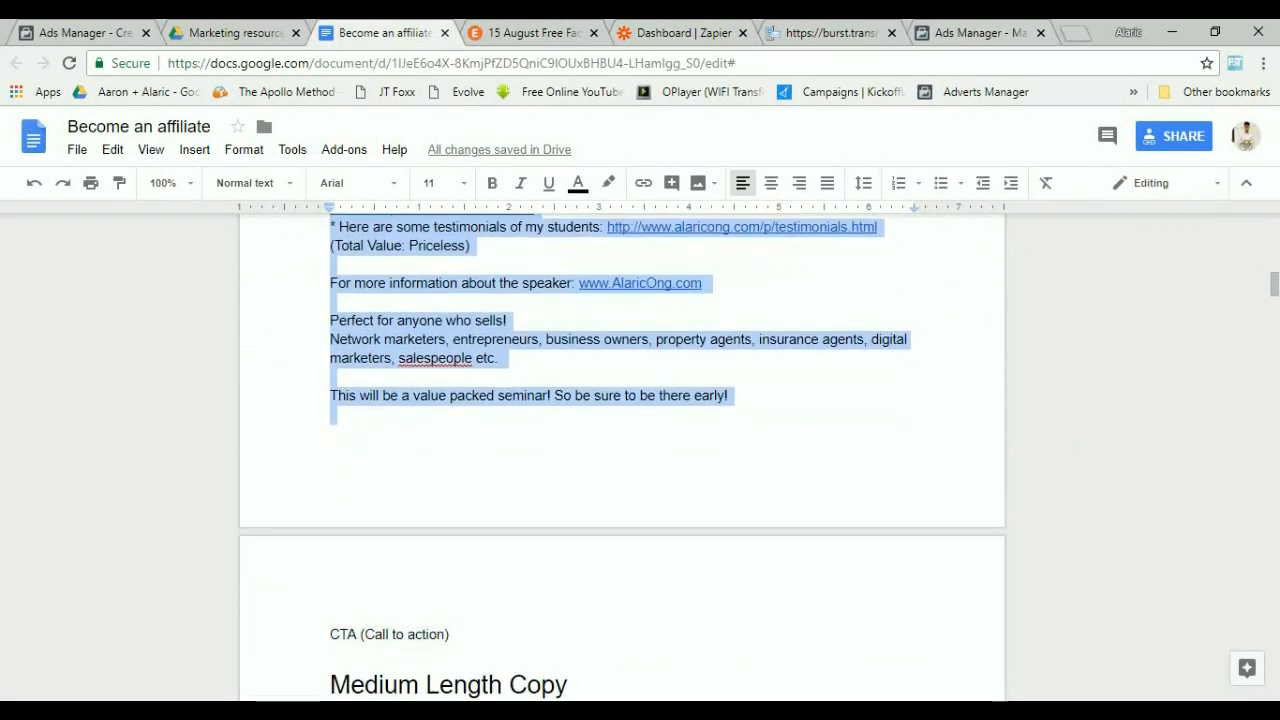
key("shift+Down")
key("shift+Down")
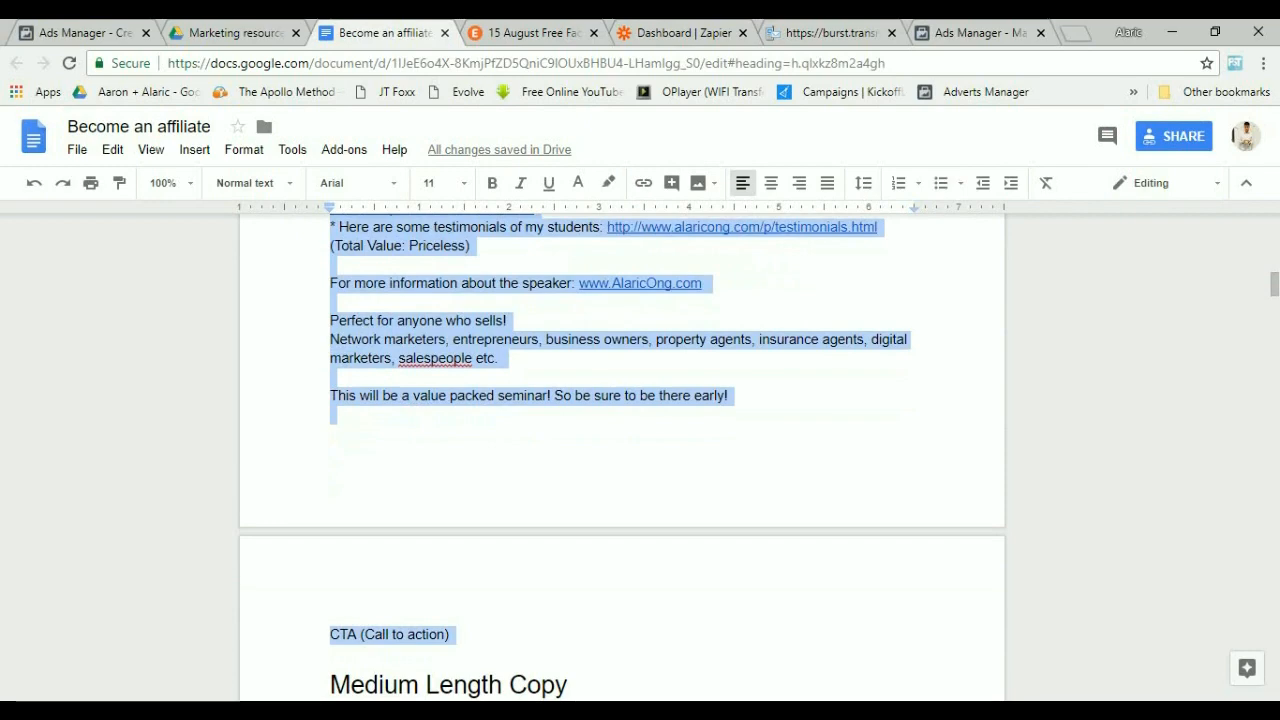
Paste the copied workshop copy into the ad's Text field.
key("ctrl+shift+Tab")
key("ctrl+shift+Tab")
key("ctrl+Tab")
key("ctrl+shift+Tab")
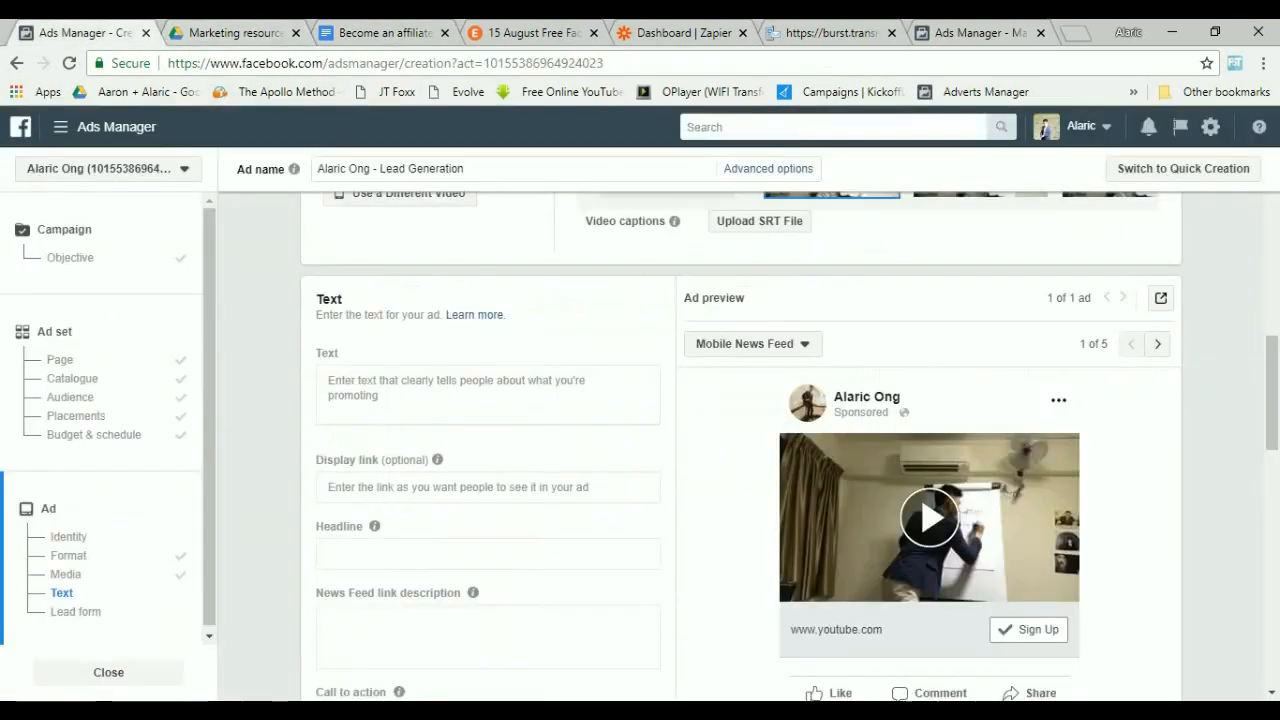
key("ctrl+v")
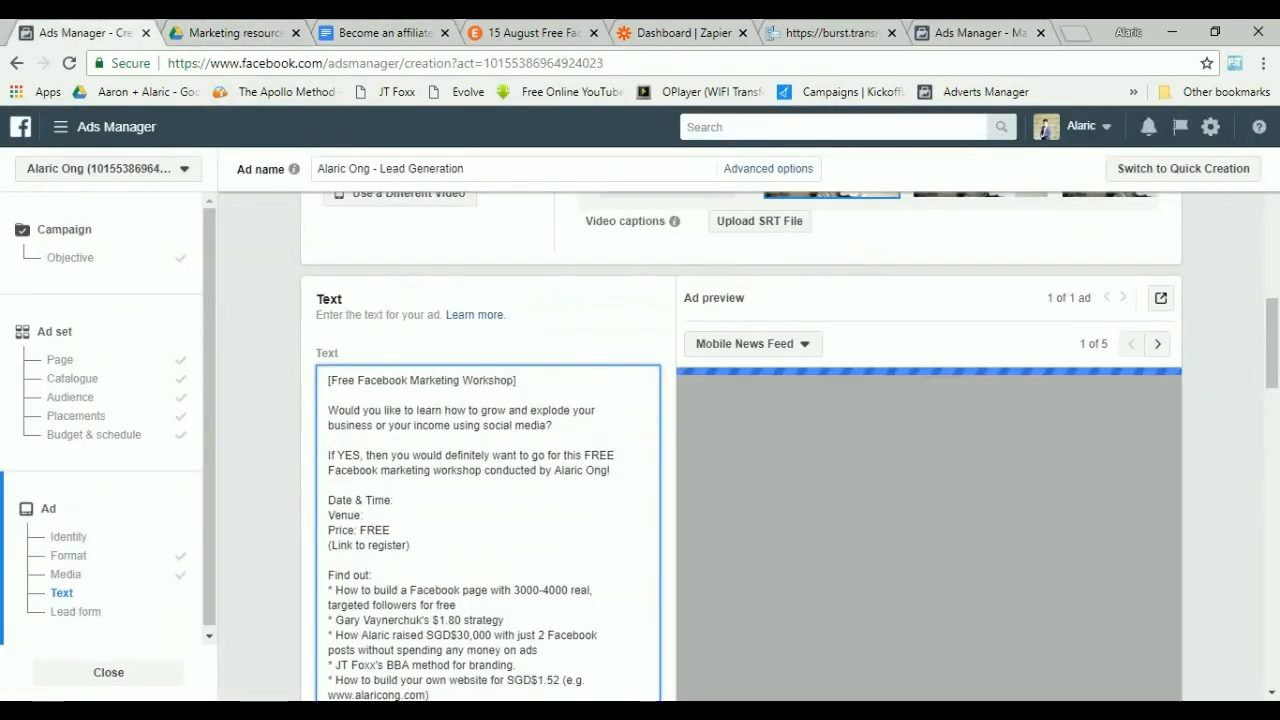
Replace "(Link to register)" in the ad text with 'Click the "LEARN MORE" Button to register'.
left_click_drag(518, 381, 327, 381)
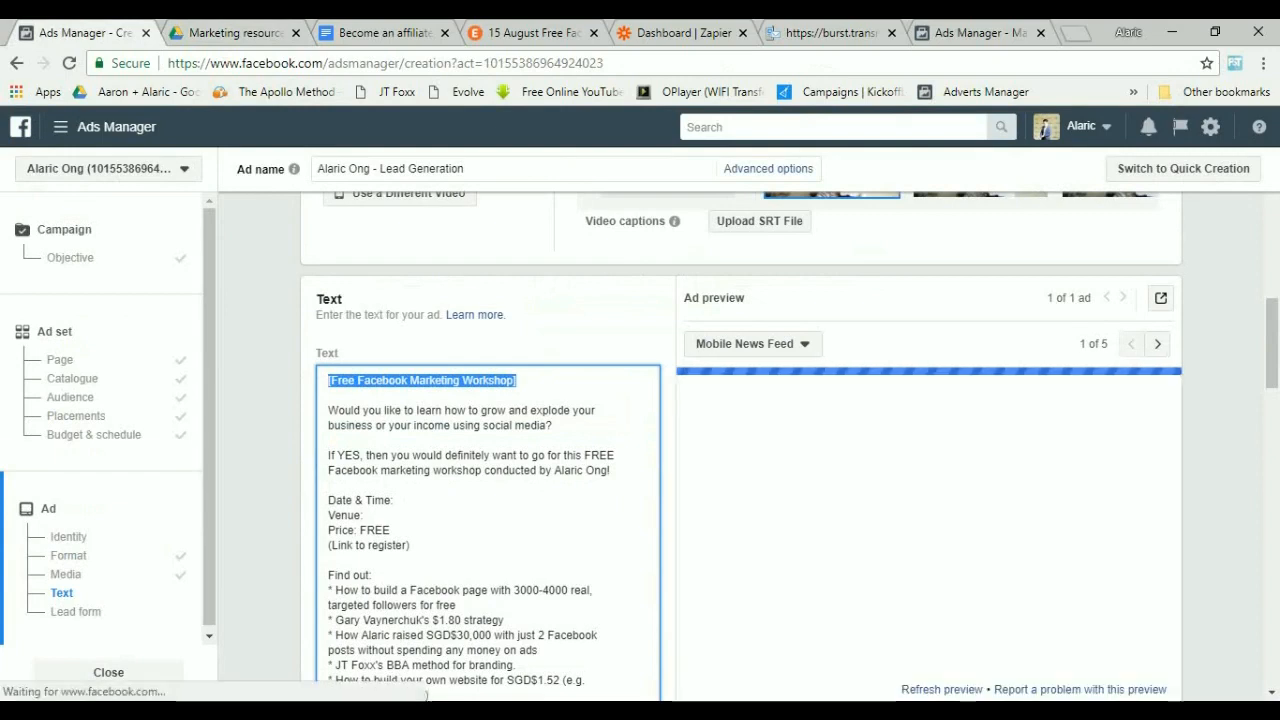
left_click_drag(328, 501, 410, 546)
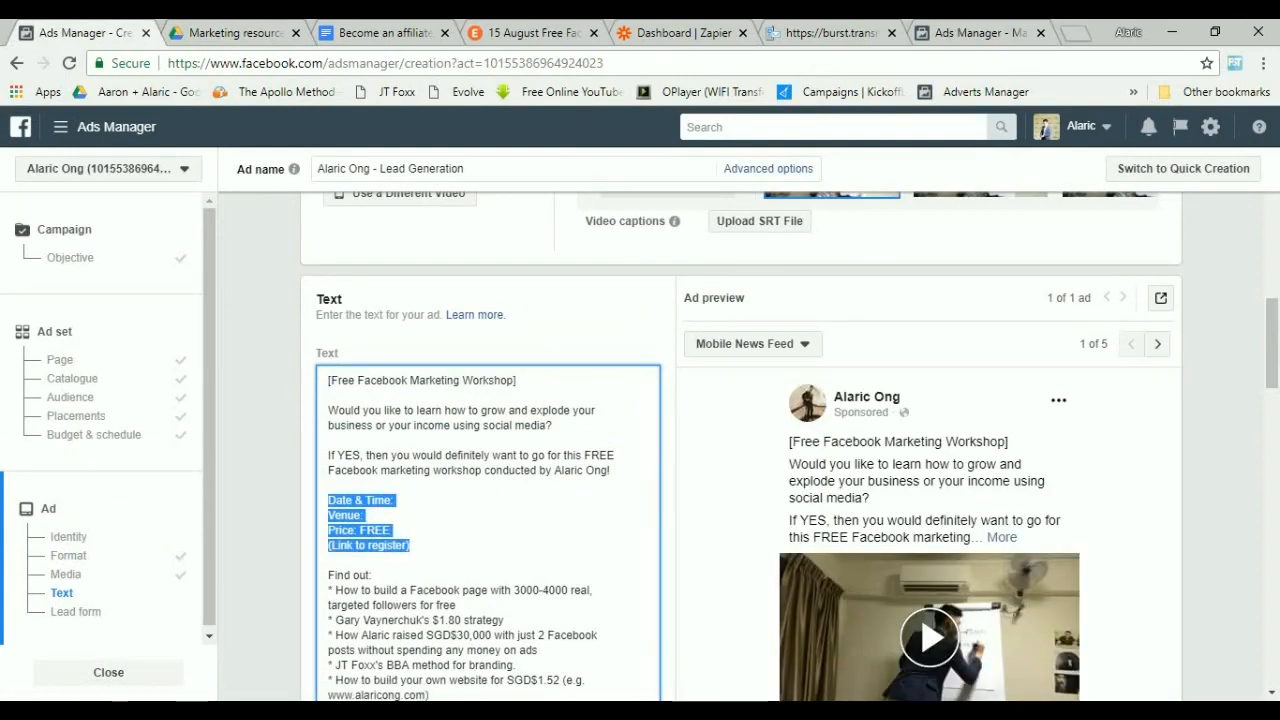
left_click(410, 546)
key("ctrl+shift+Left")
key("ctrl+shift+Left")
key("ctrl+shift+Left")
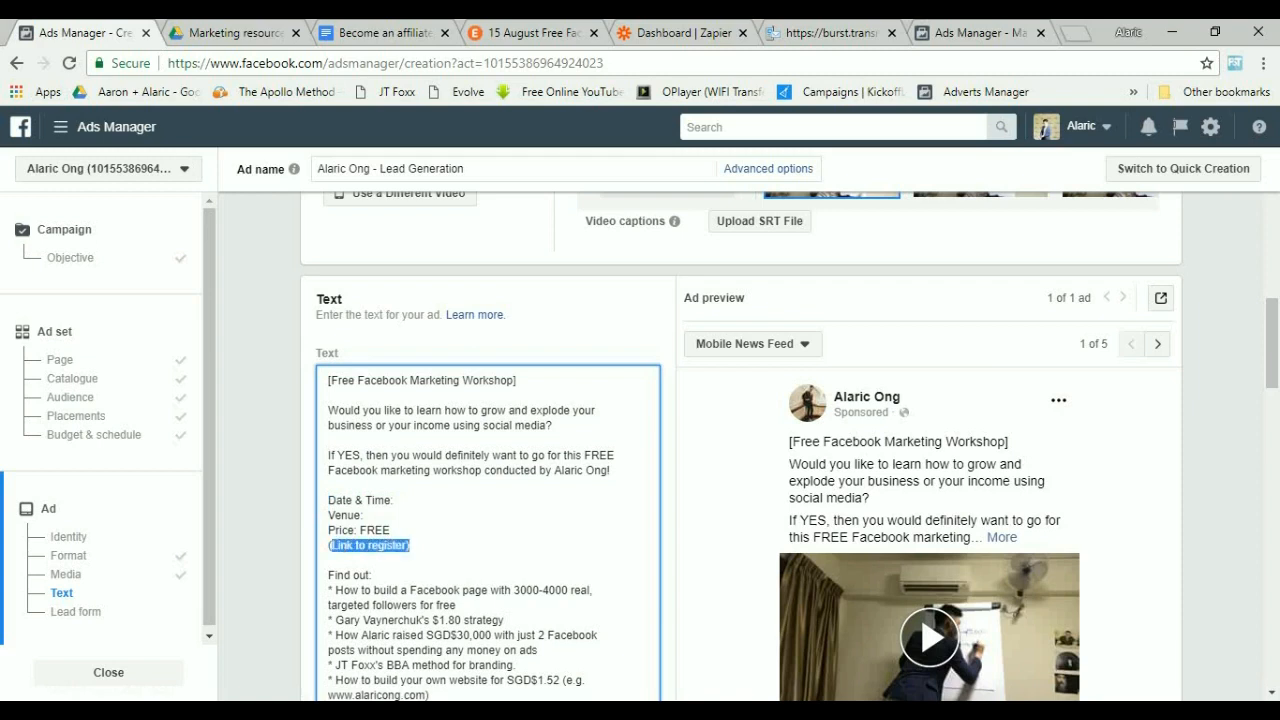
key("BackSpace")
key("Return")
type("Click the LEARN MORE")
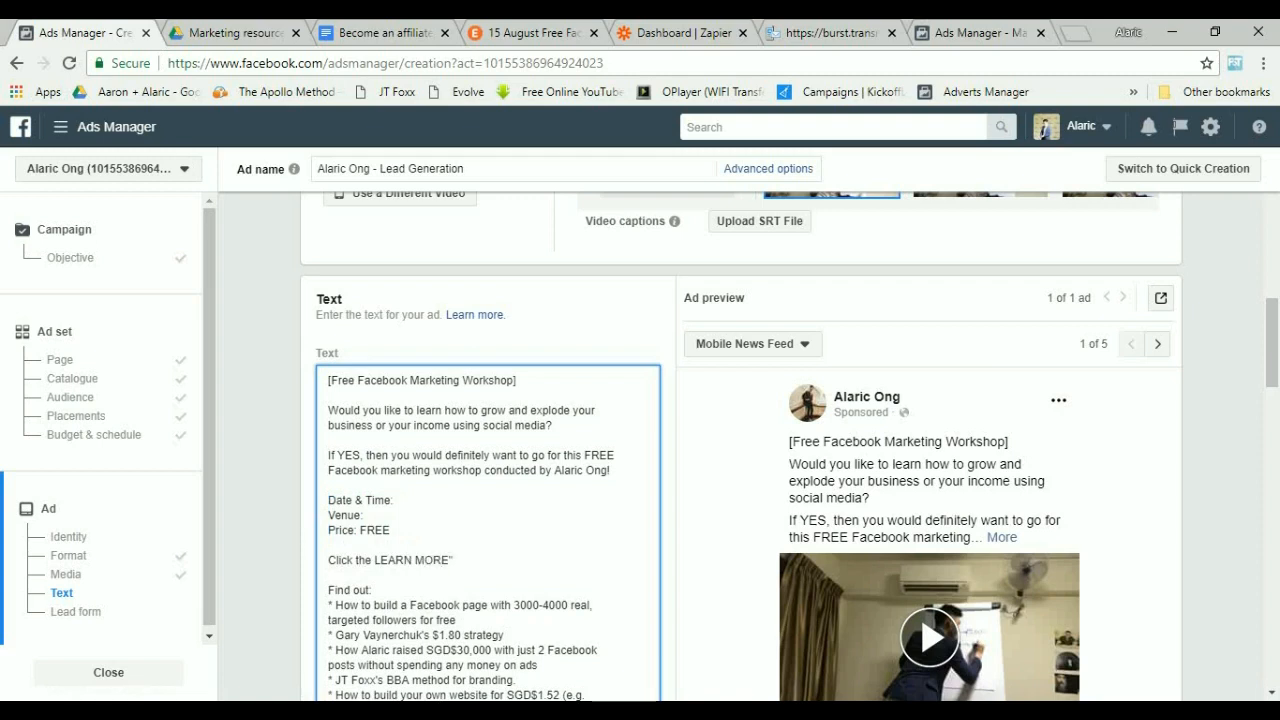
type("\"")
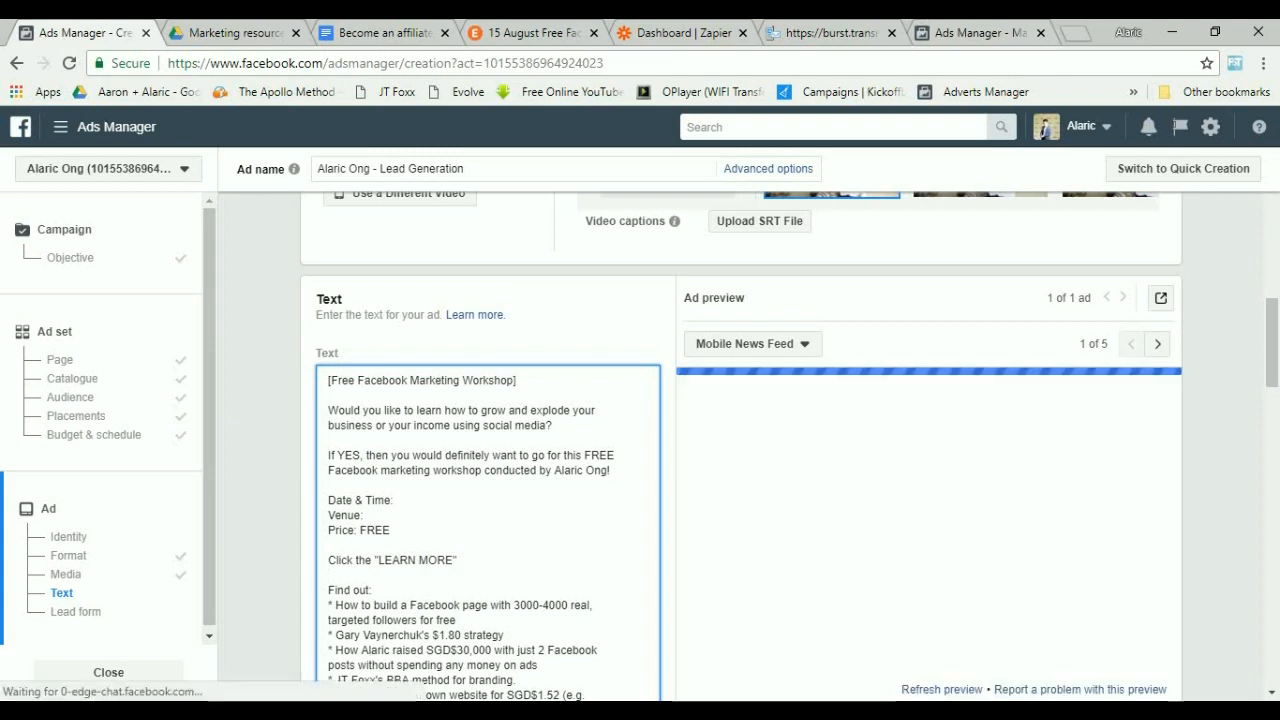
type(" Button to register")
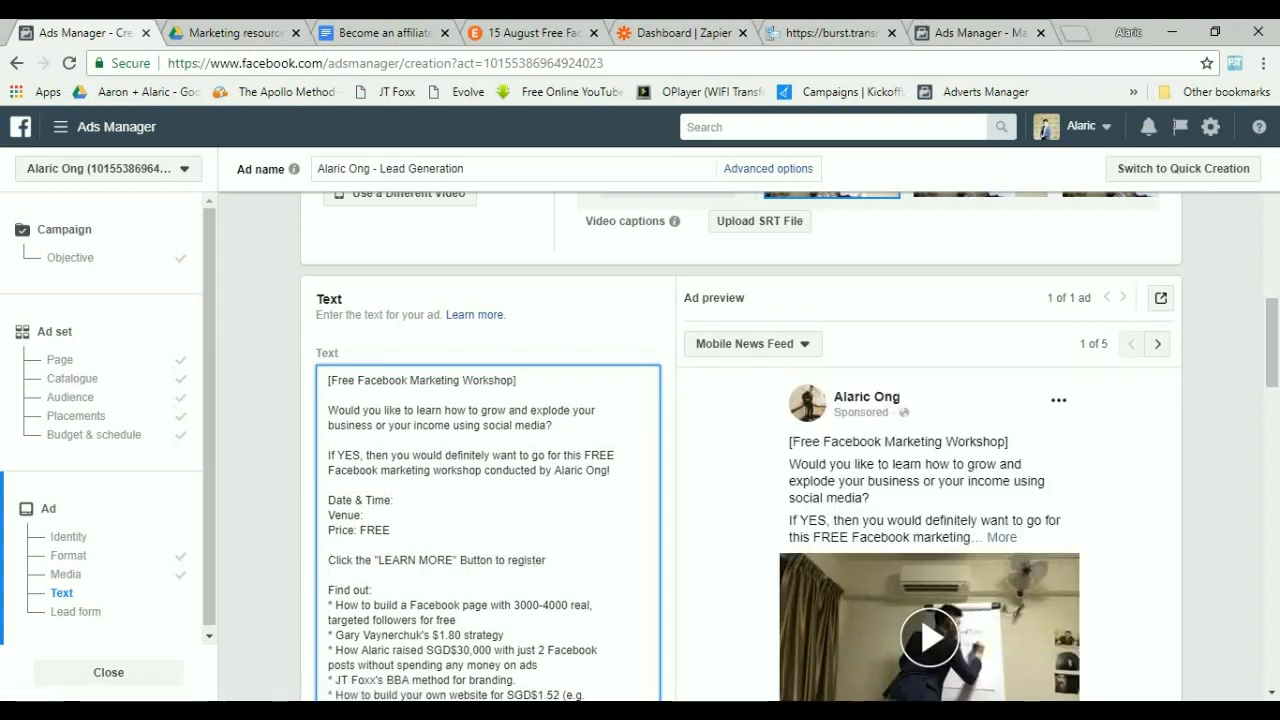
Fill the Date & Time line with "Wed 15 August 2018" copied from the Eventbrite event page.
key("shift+Home")
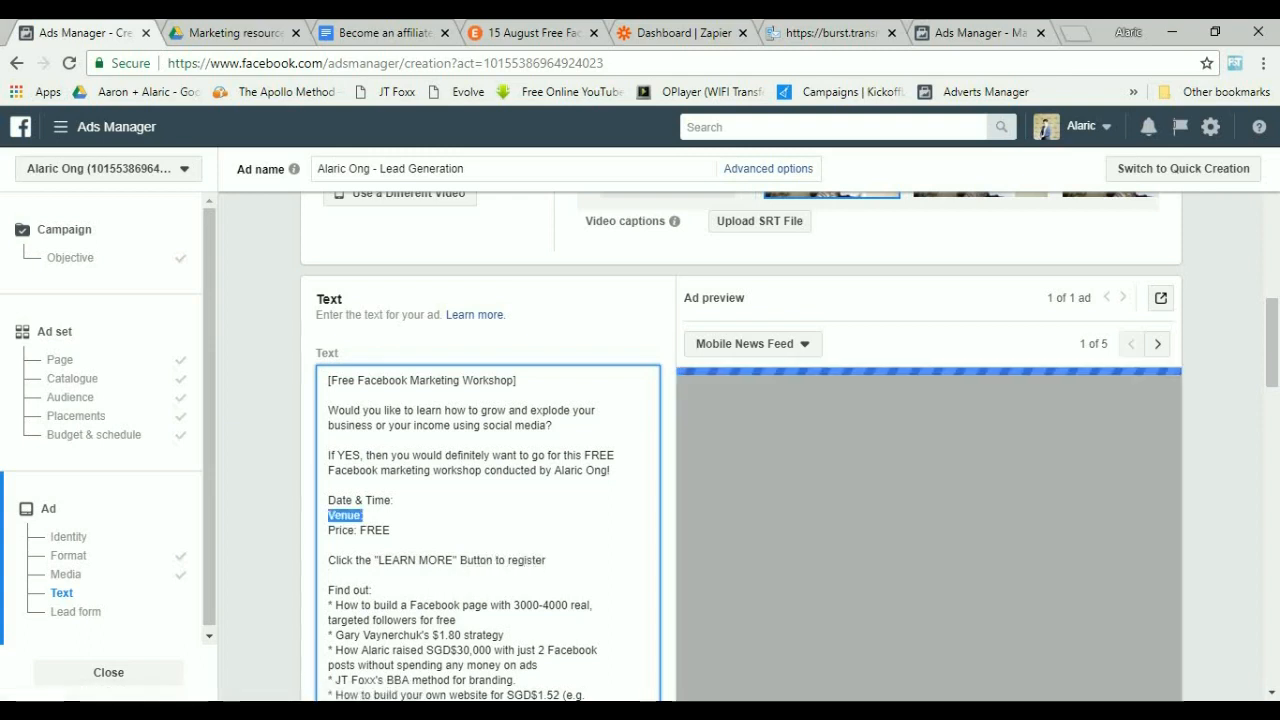
left_click(394, 500)
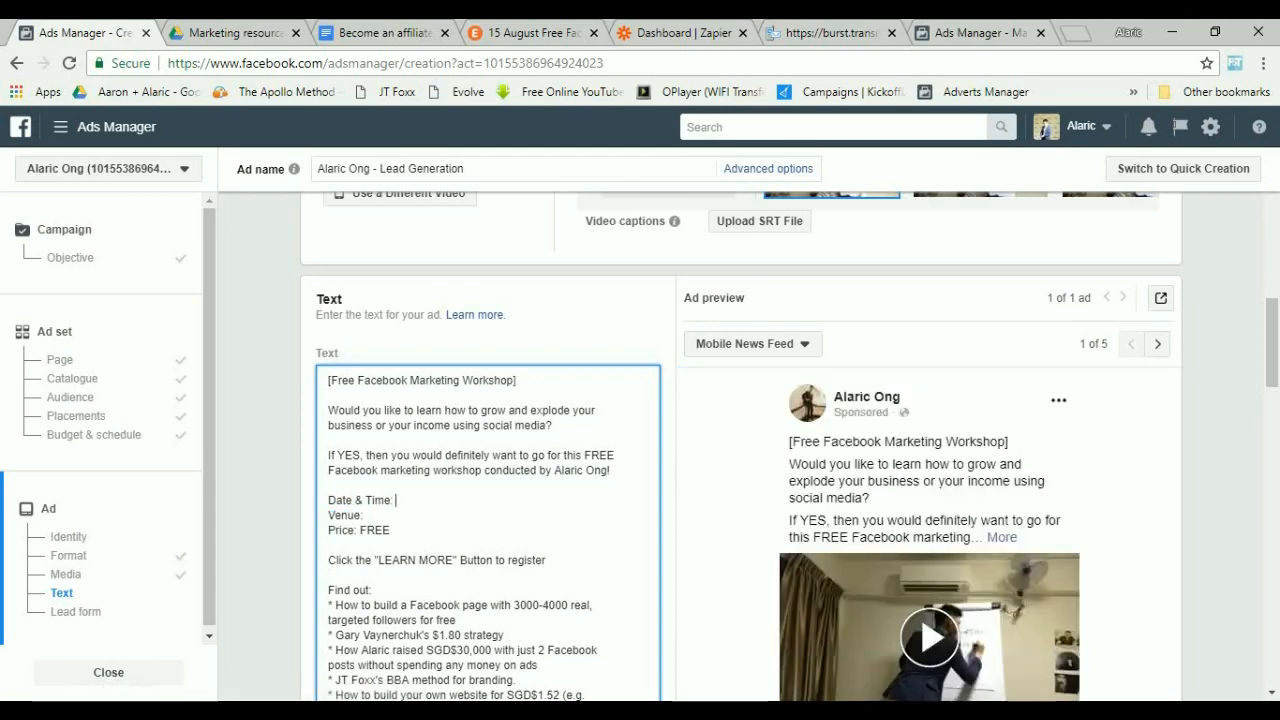
left_click(533, 33)
scroll(640, 404, "down", 4)
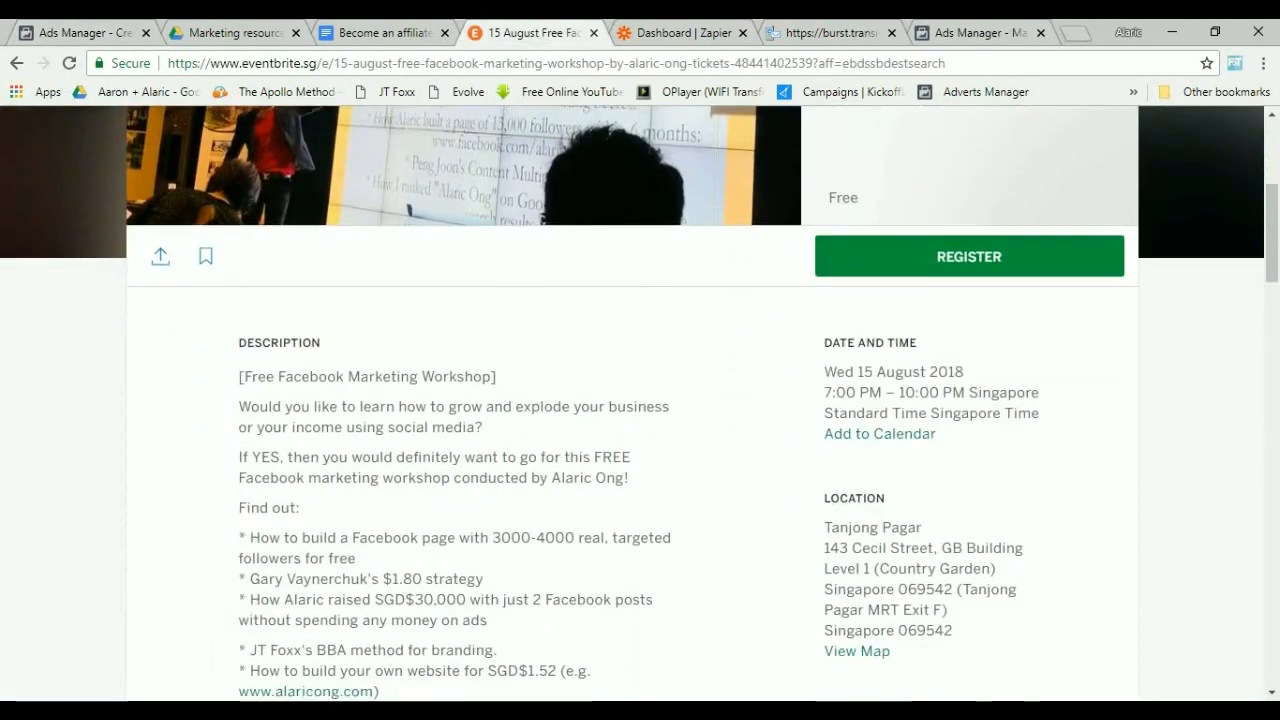
left_click_drag(964, 370, 824, 370)
key("ctrl+c")
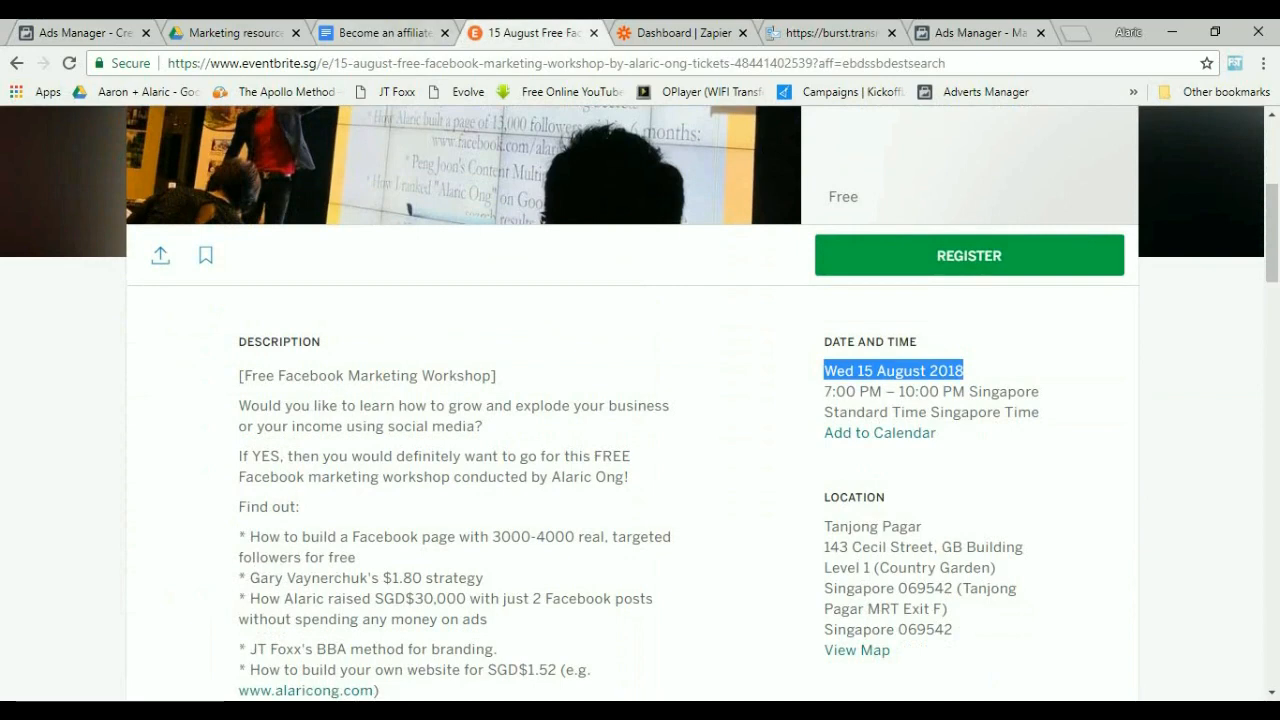
key("ctrl+1")
key("ctrl+v")
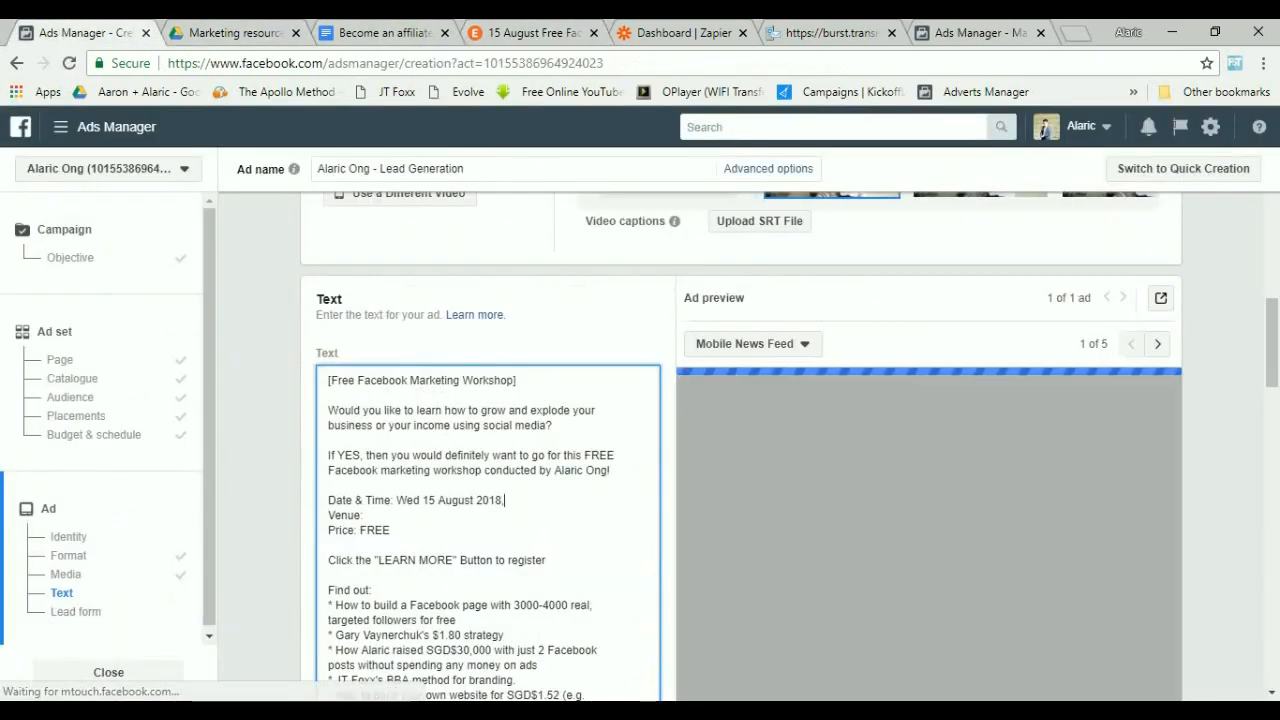
Append ", 7-10pm" to the Date & Time line of the ad text.
type(",")
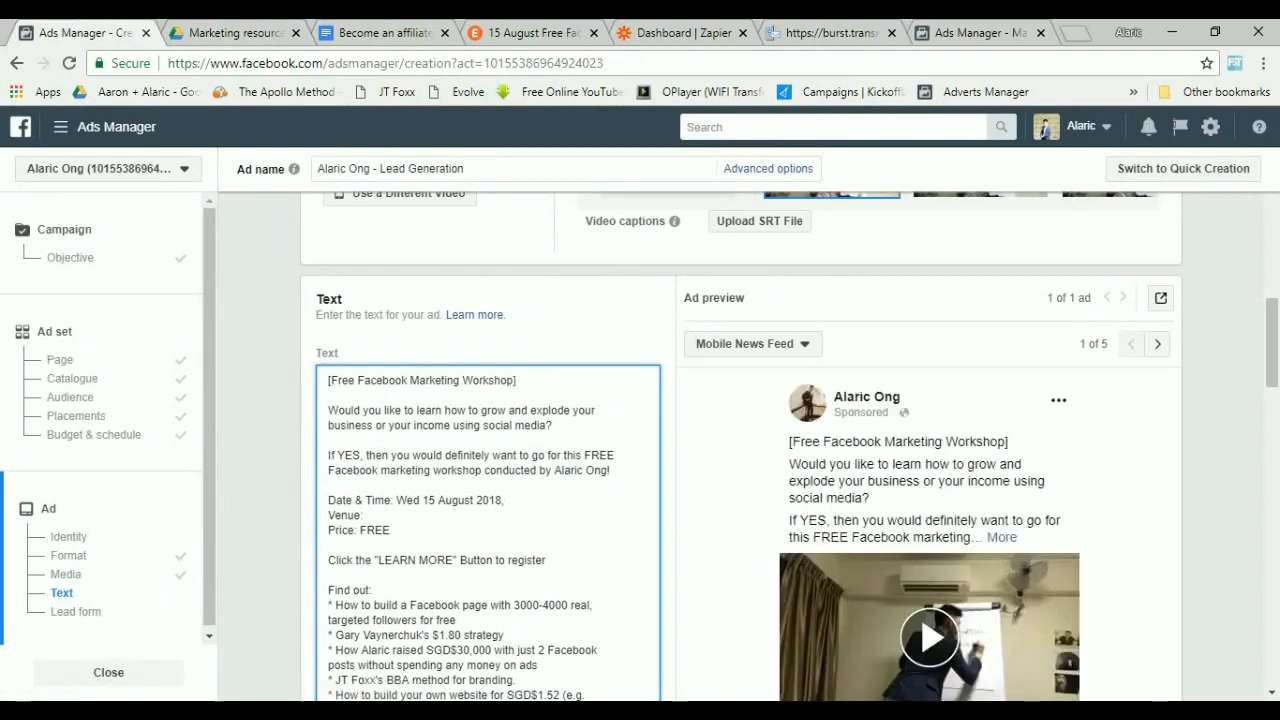
type(" 7-10p")
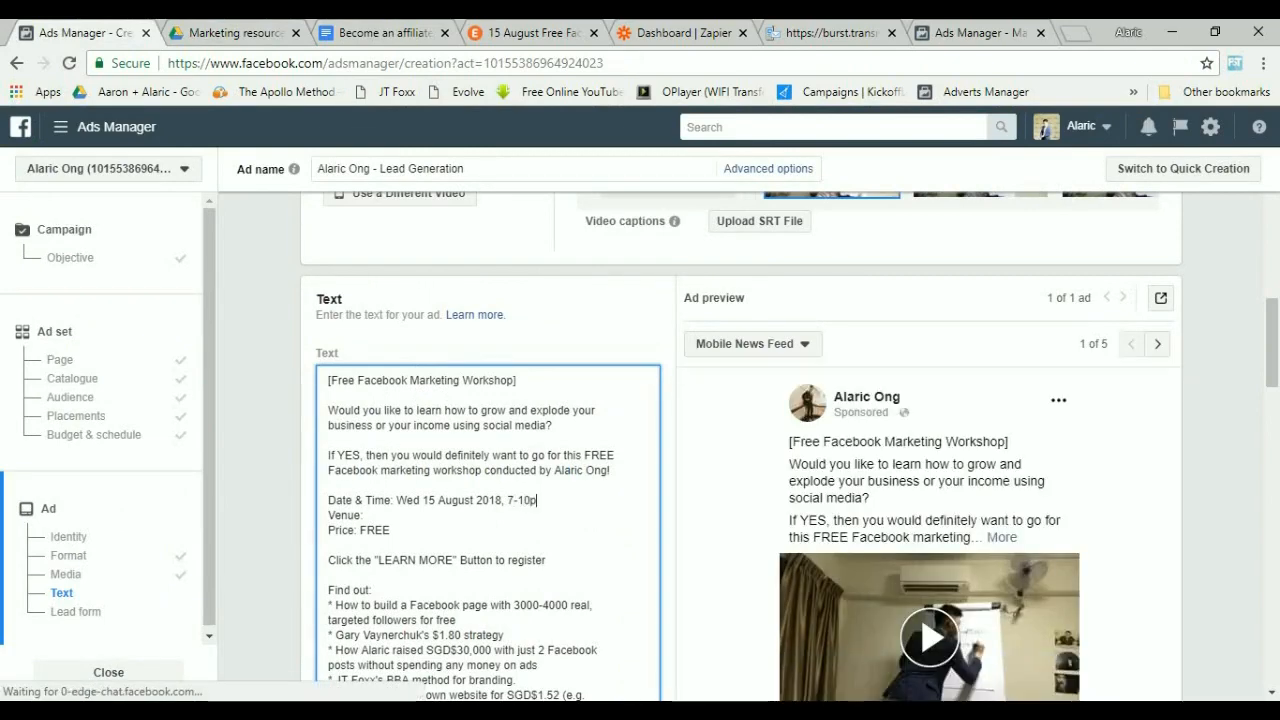
type("m")
Copy the location address from the Eventbrite event page and paste it after Venue in the ad text.
key("ctrl+4")
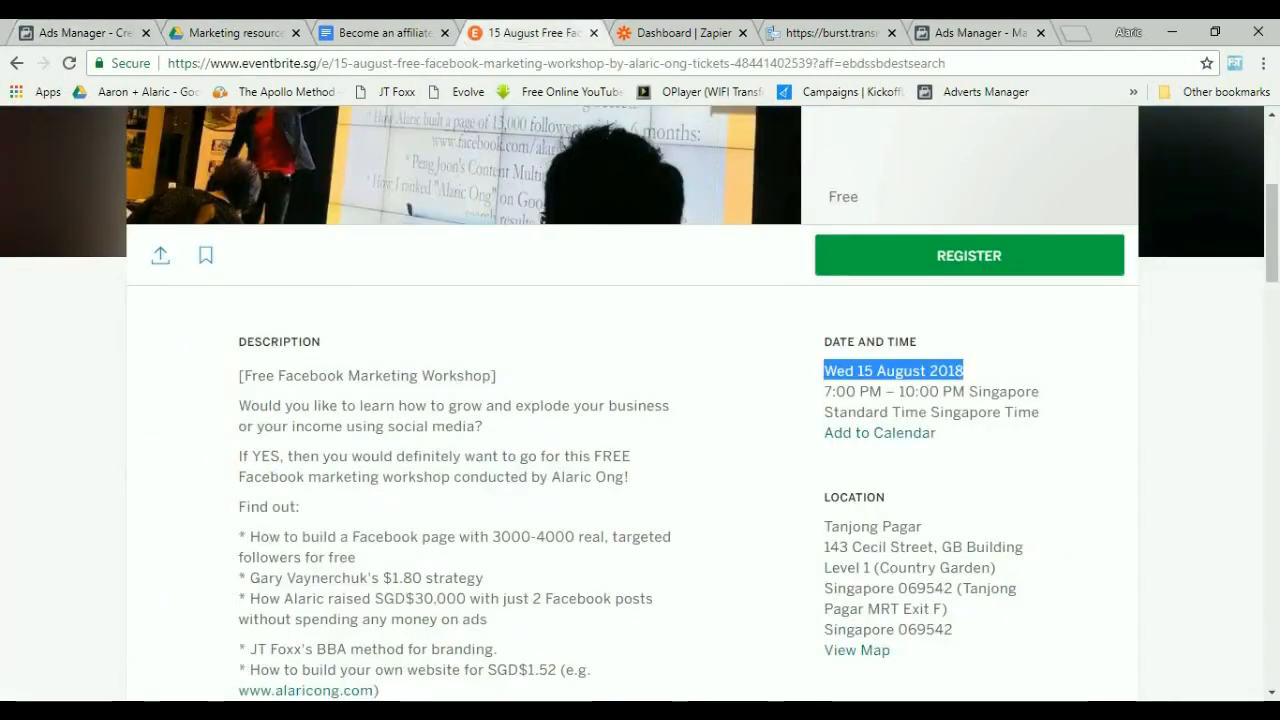
left_click_drag(823, 518, 953, 630)
key("ctrl+1")
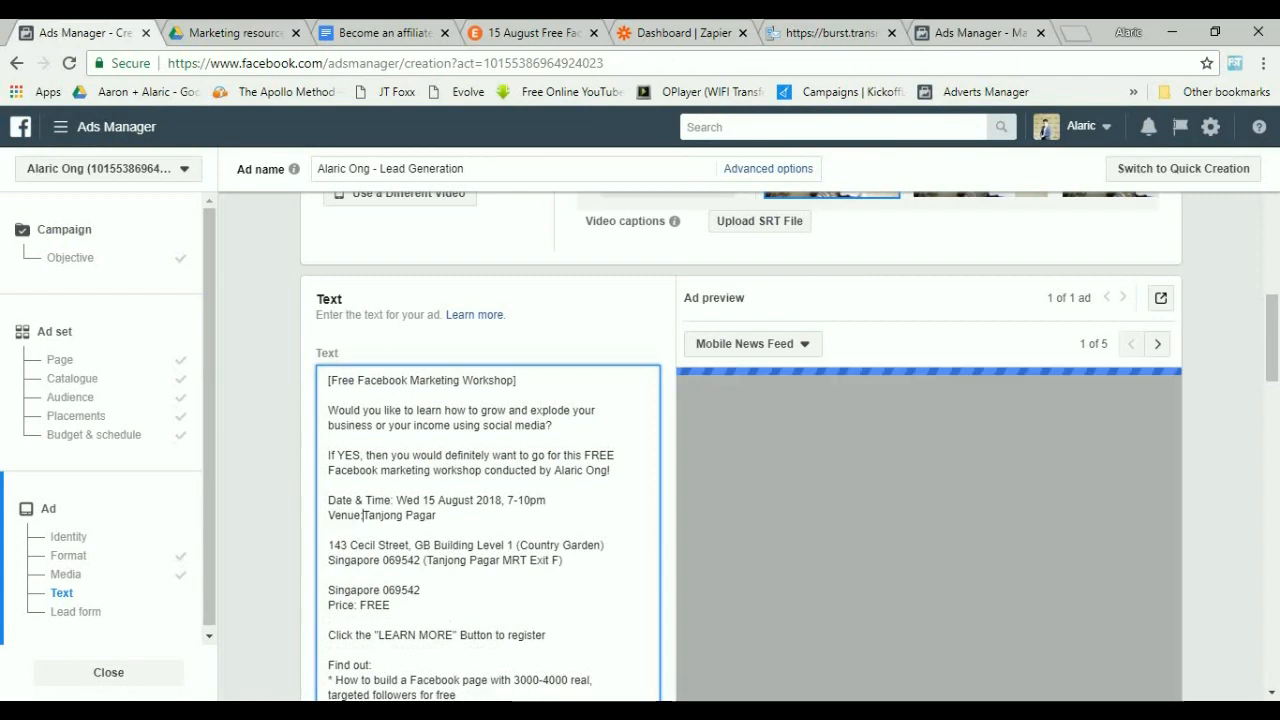
key("BackSpace")
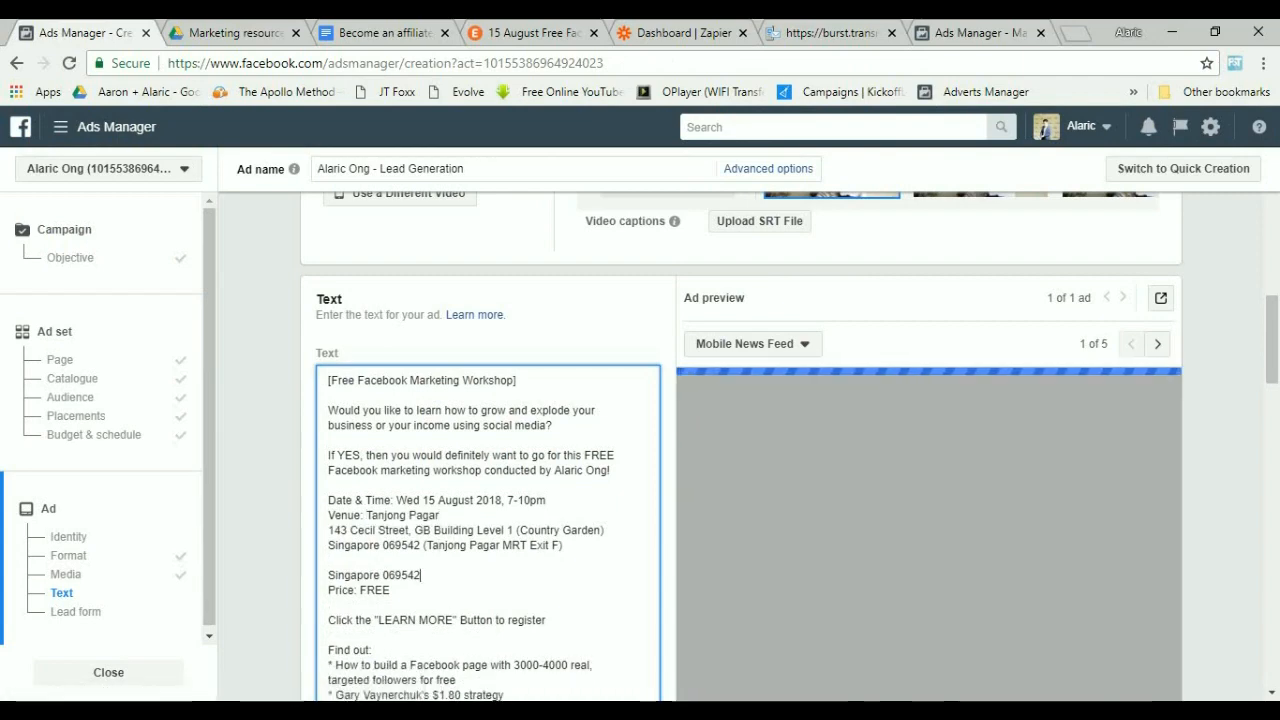
Tidy the venue block by removing the duplicate "Singapore 069542" line and the extra blank lines.
key("shift+Home")
key("BackSpace")
key("BackSpace")
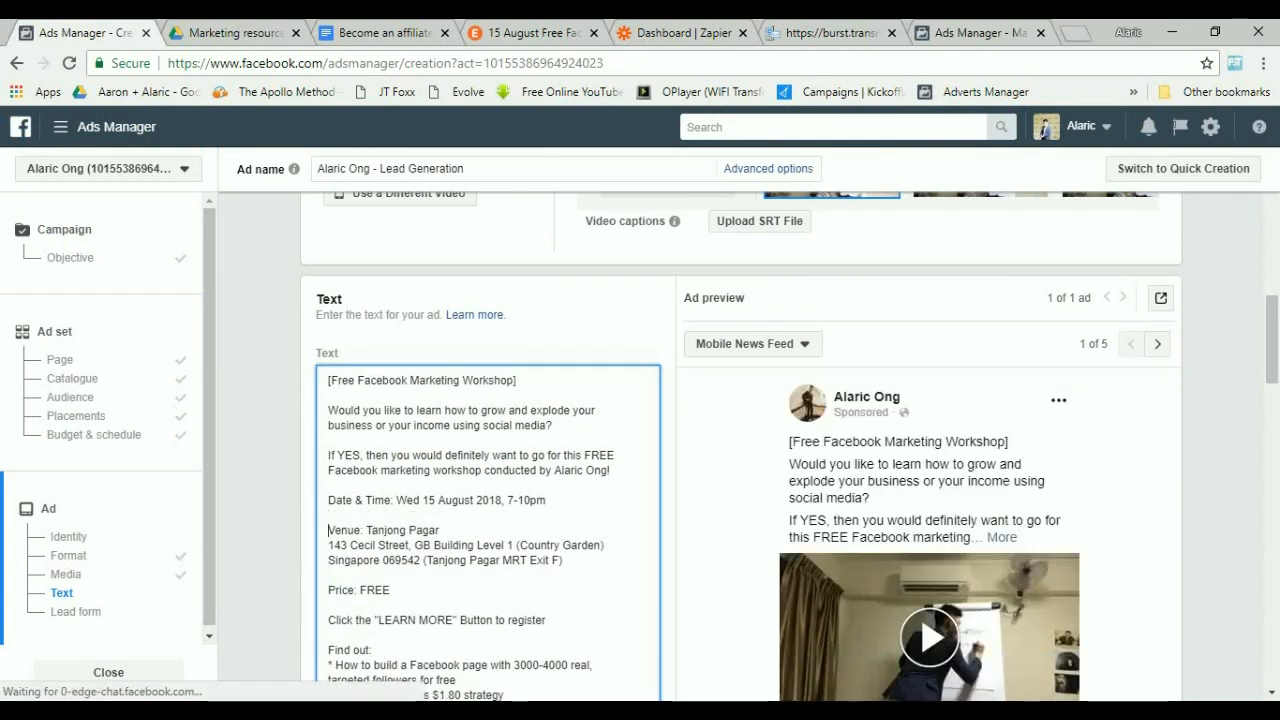
key("Return")
left_click(329, 575)
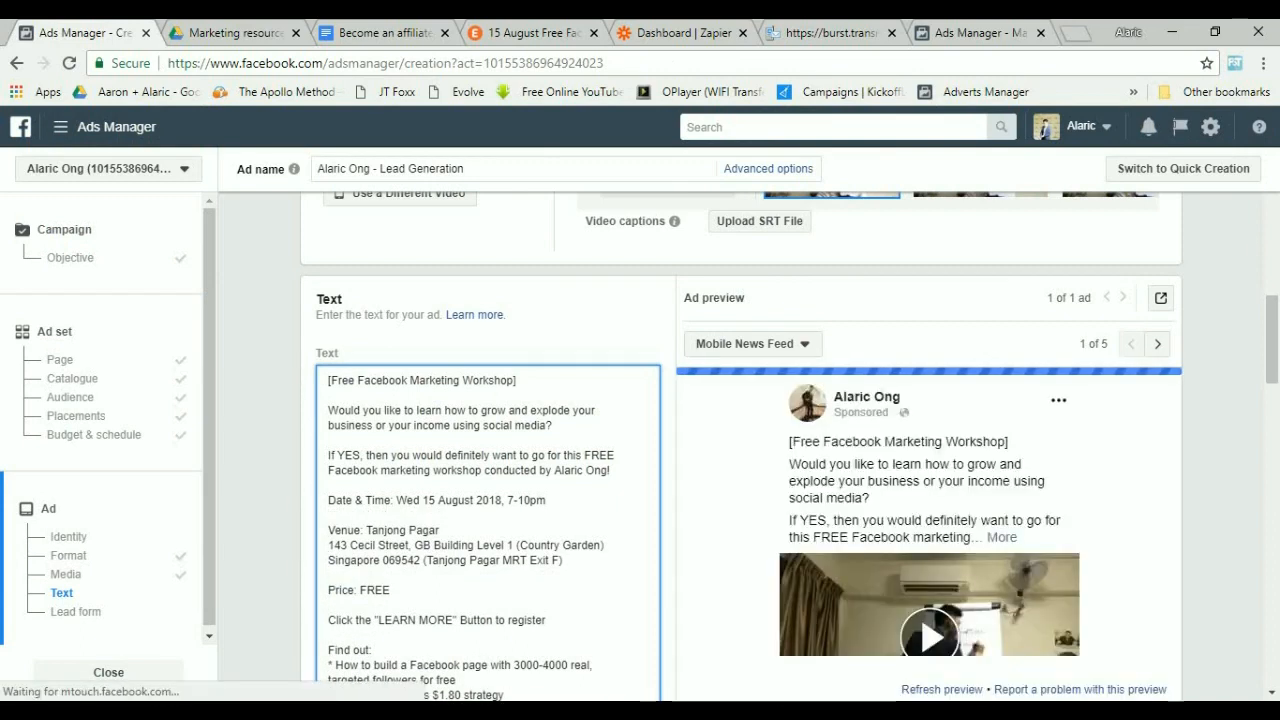
key("BackSpace")
left_click(329, 515)
key("BackSpace")
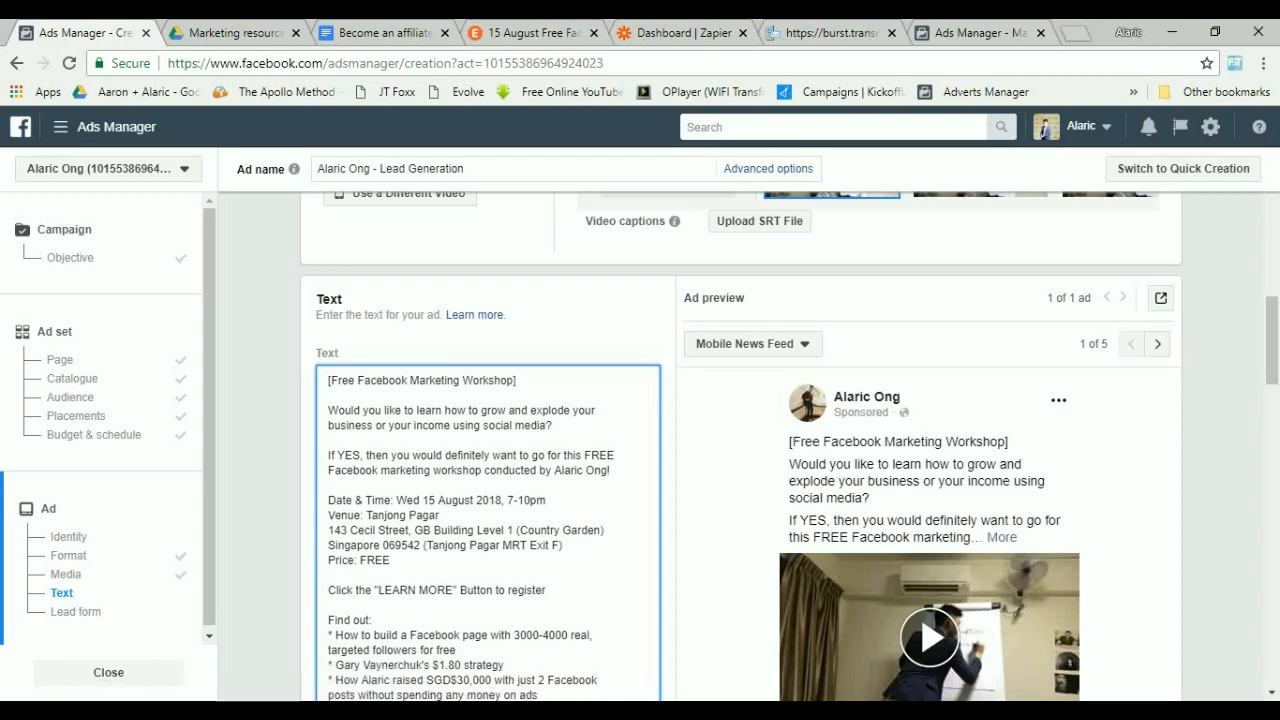
Replace "CTA (Call to action)" at the end of the ad text with 'Click the "LEARN MORE" button to register'.
left_click(391, 560)
scroll(391, 560, "down", 2)
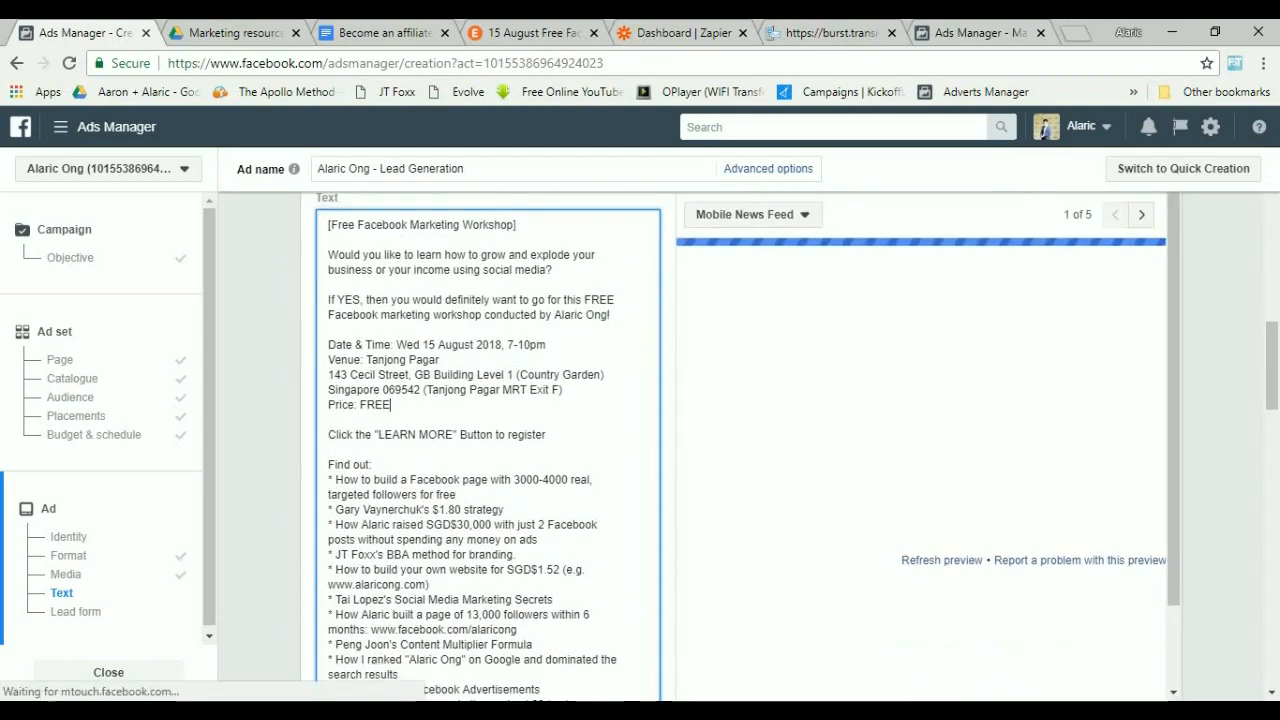
scroll(391, 560, "down", 6)
left_click_drag(427, 381, 328, 381)
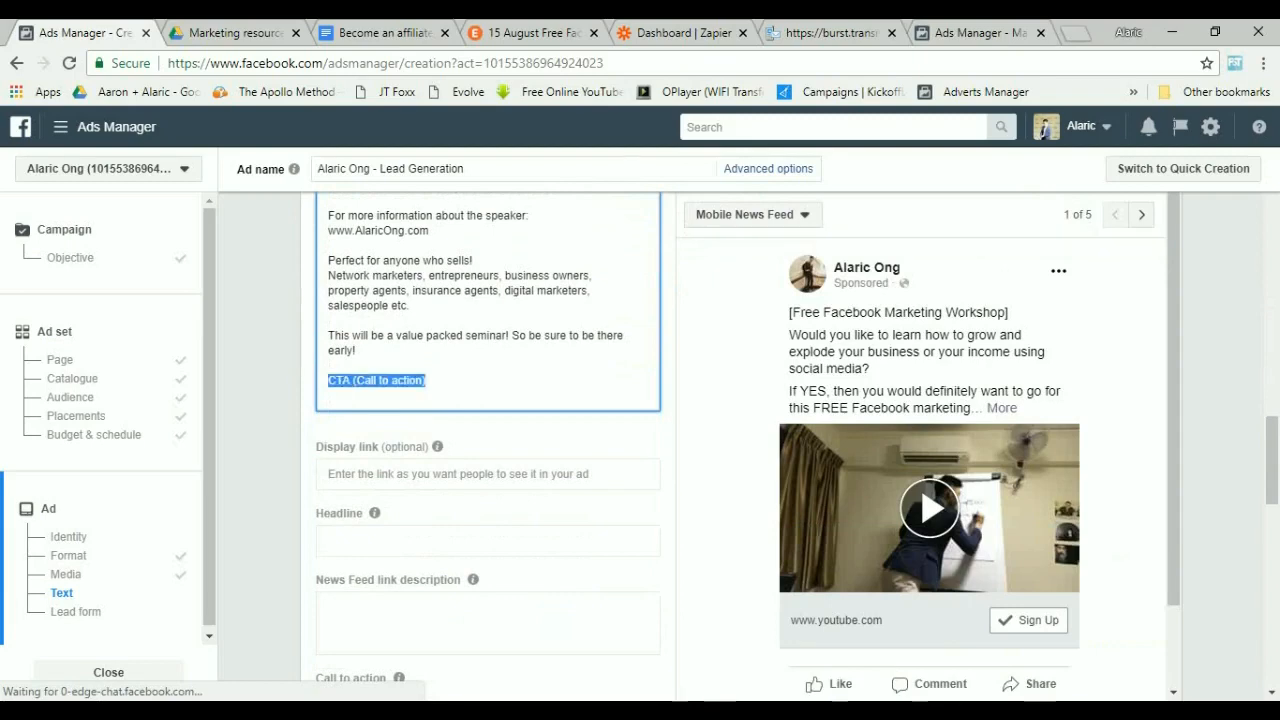
type("Clic")
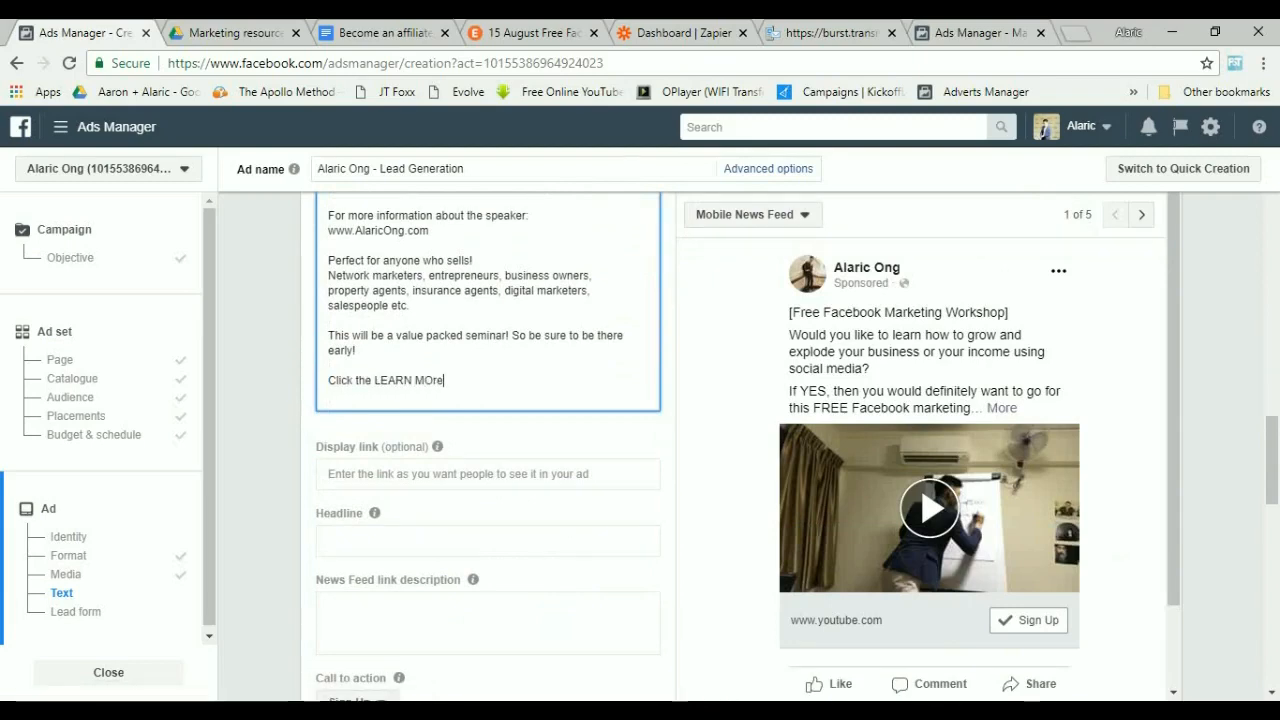
type("k the LEARN MOre")
key("BackSpace")
type("RE\"")
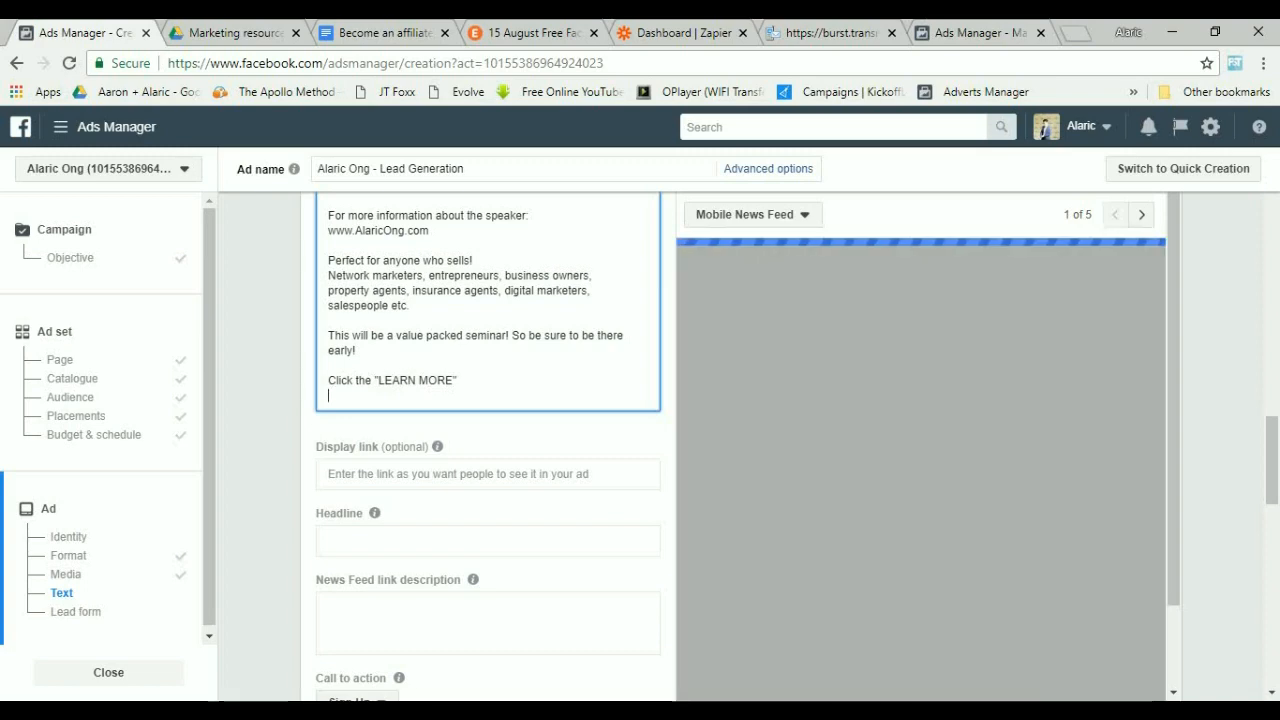
type(" ut")
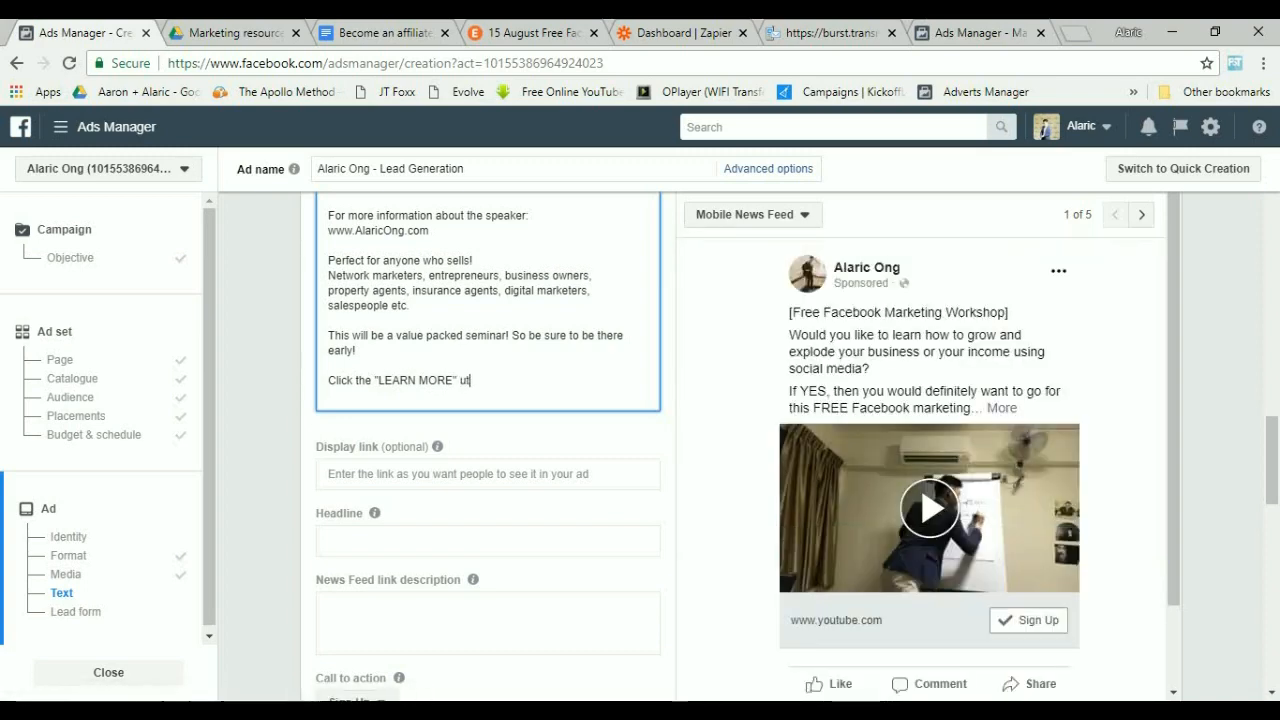
key("BackSpace")
key("BackSpace")
type("button to")
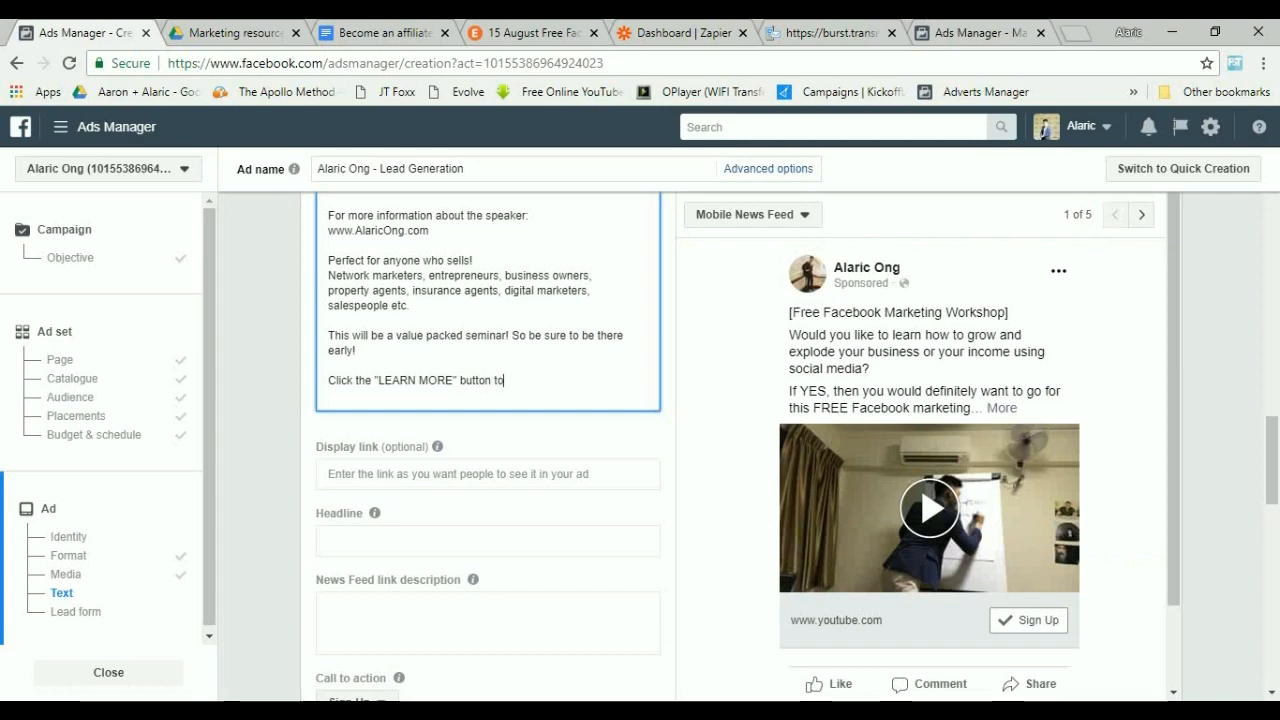
type(" register")
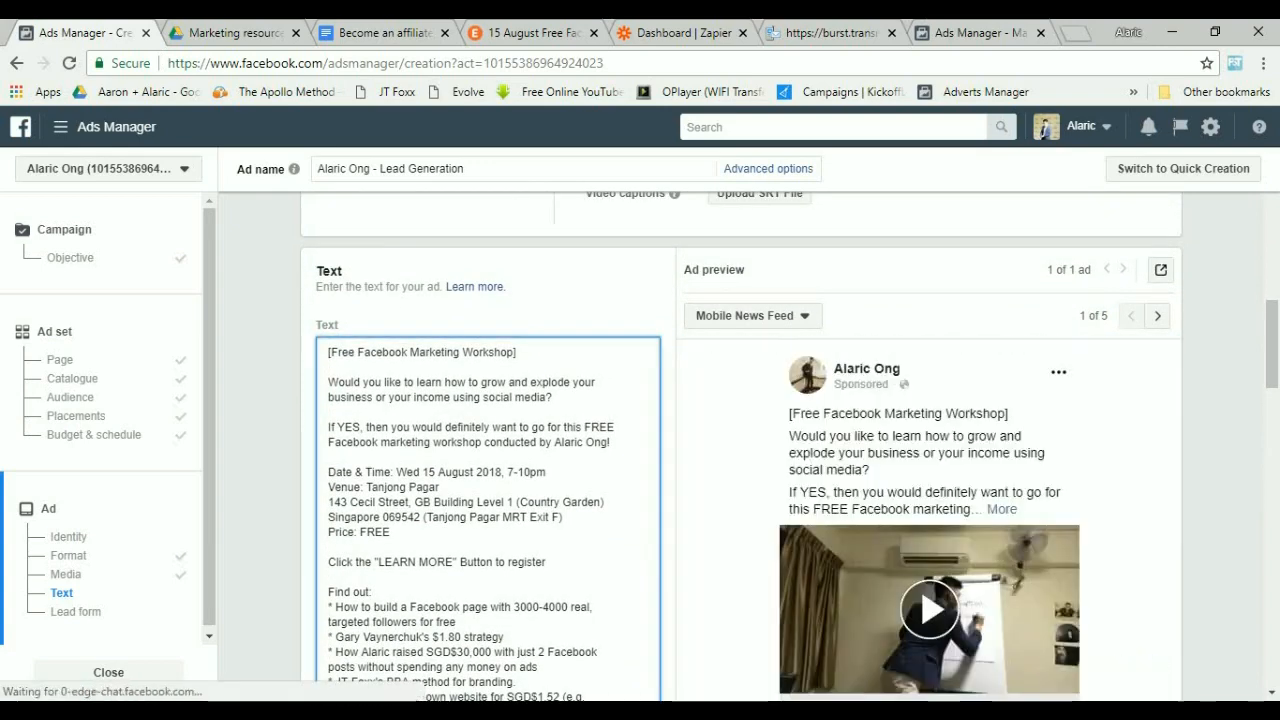
Add the opening line "Do help to LIKE and SHARE this video!" above the workshop title in the ad text.
key("BackSpace")
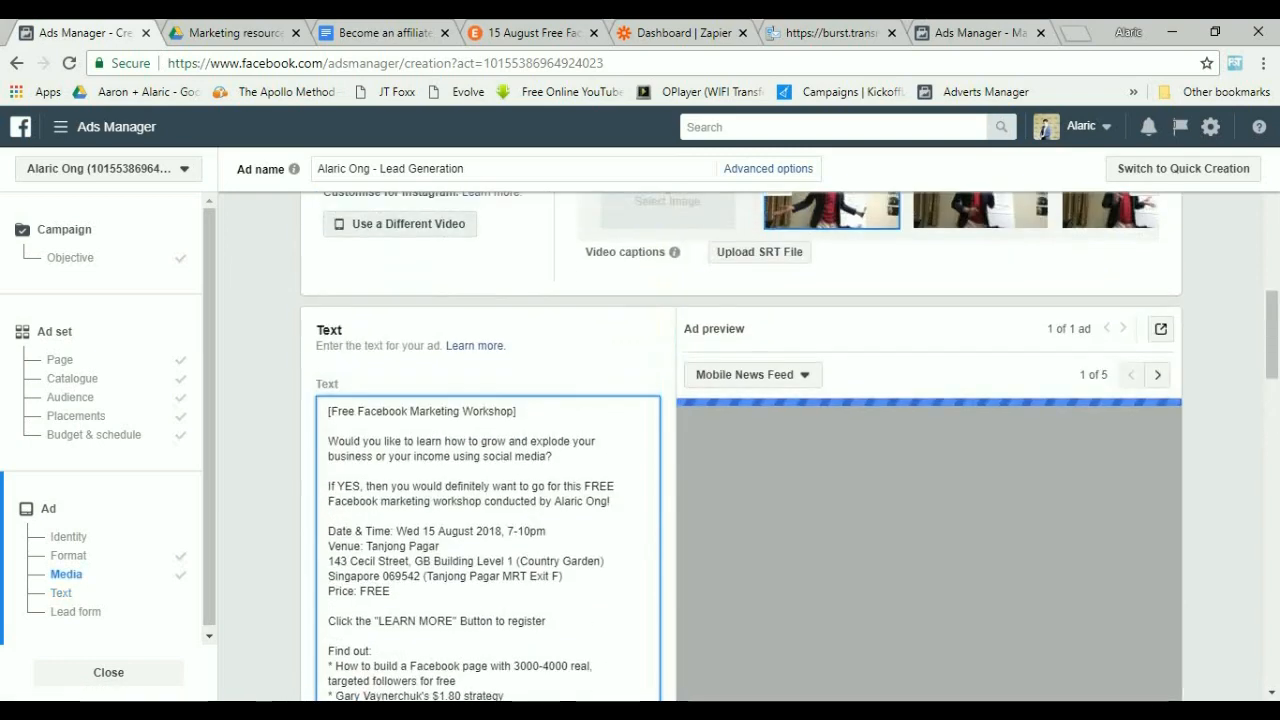
key("Return")
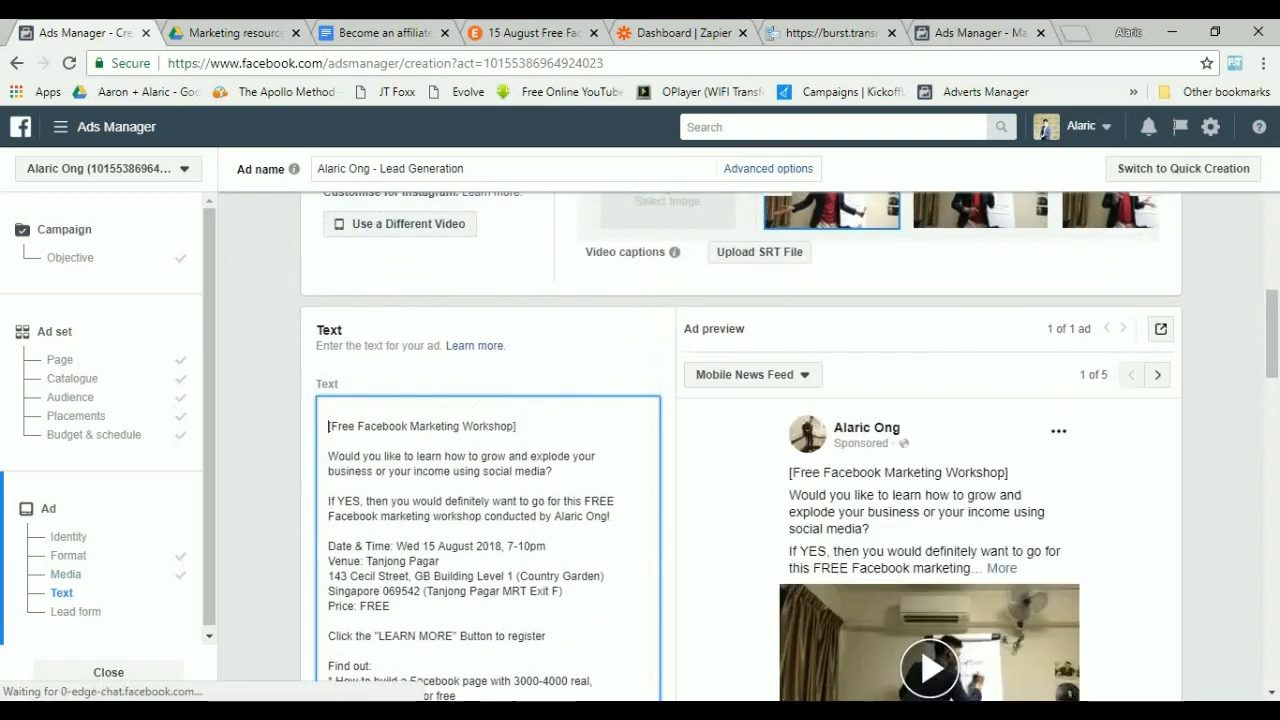
key("Up")
type("Do help to")
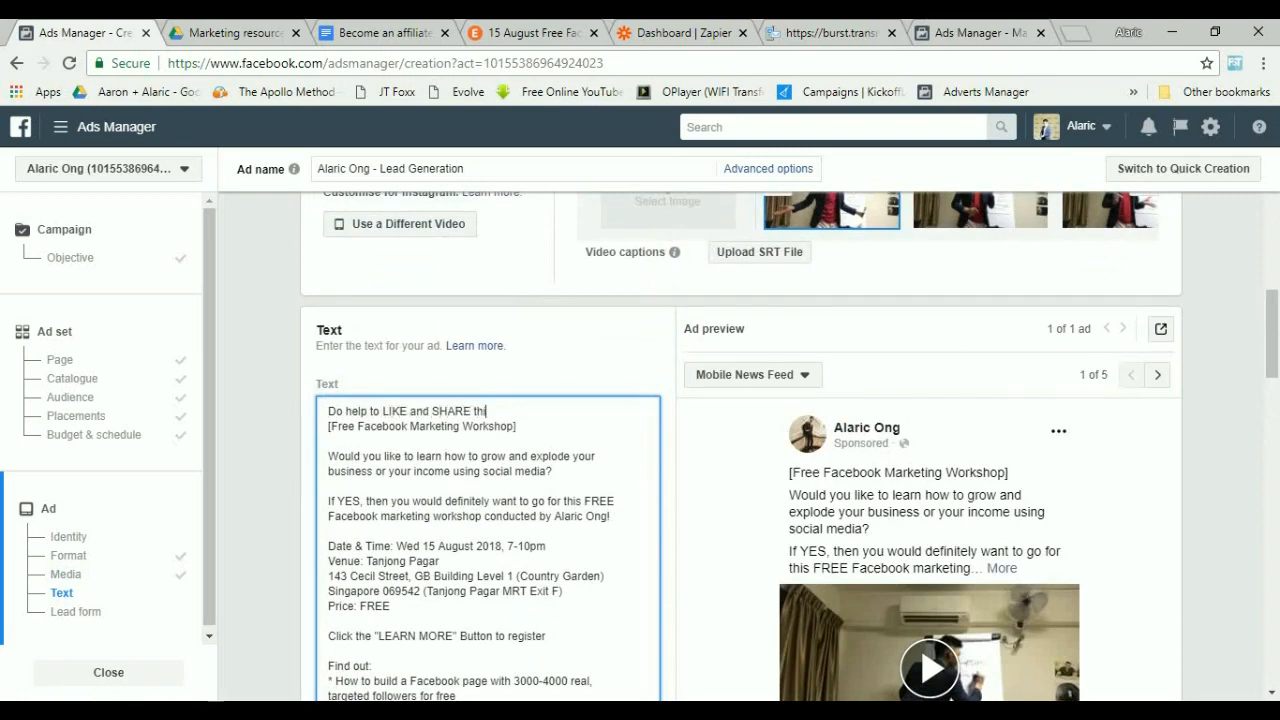
type(" LIKE and SHARE this video!")
key("Return")
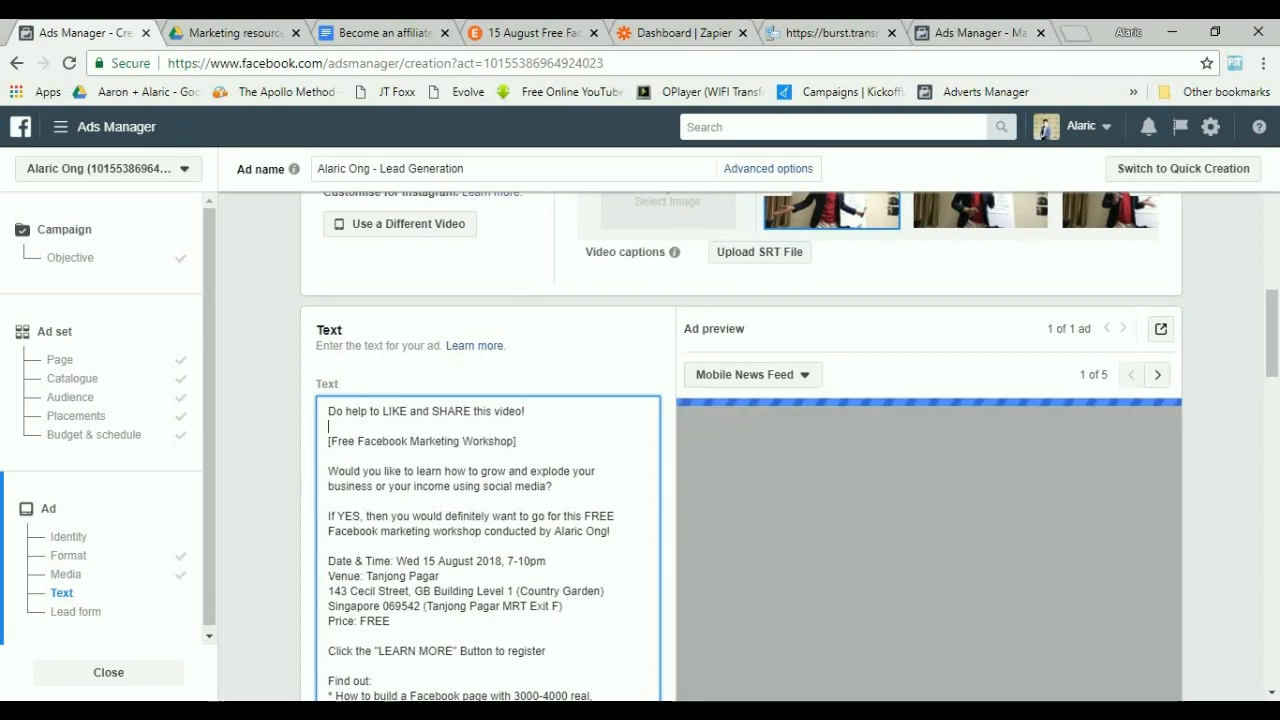
Rejoin the broken "business owners" line near the end of the ad text.
scroll(1043, 130, "down", 4)
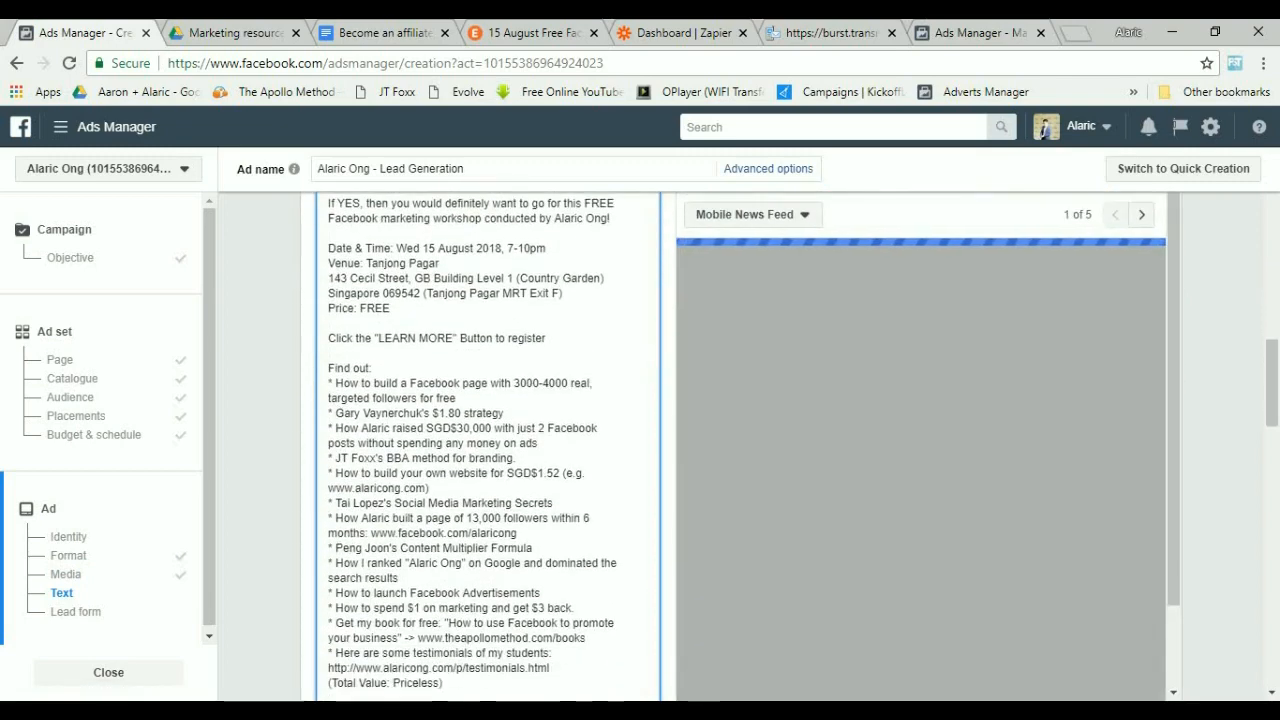
scroll(1043, 130, "down", 2)
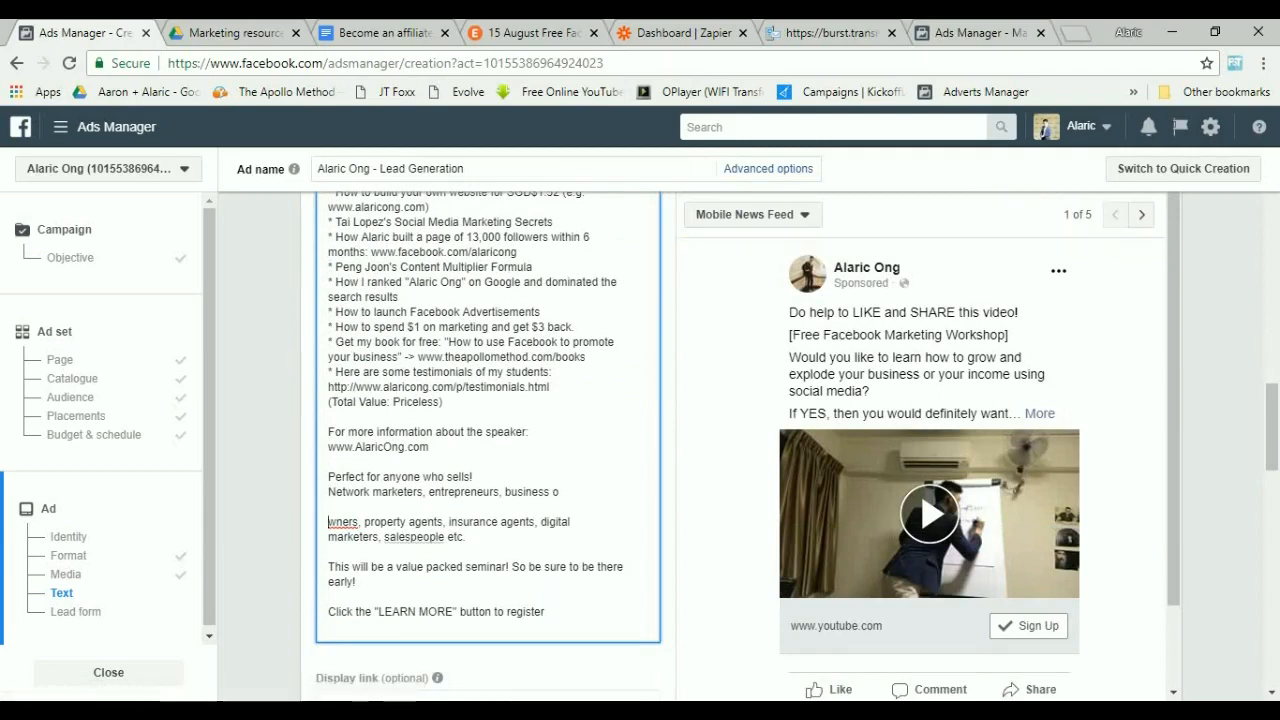
key("Delete")
key("Delete")
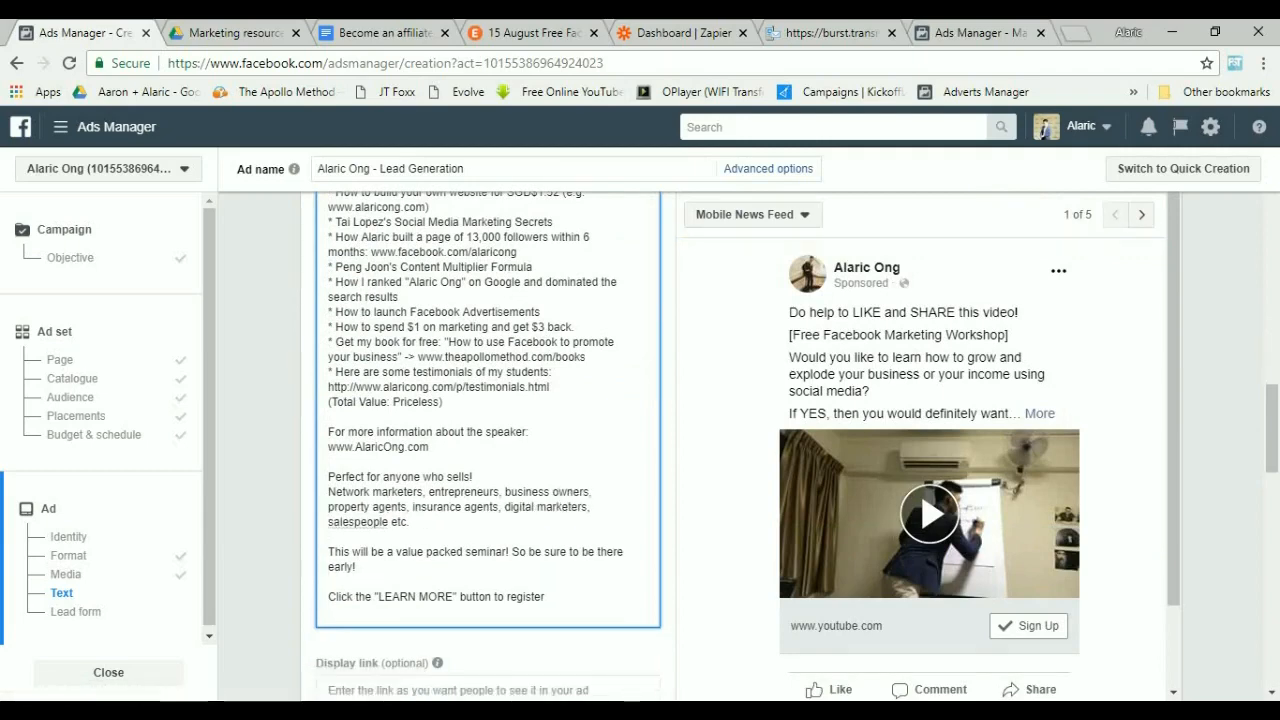
Set the Display link to alaricong.com.
scroll(1043, 130, "down", 2)
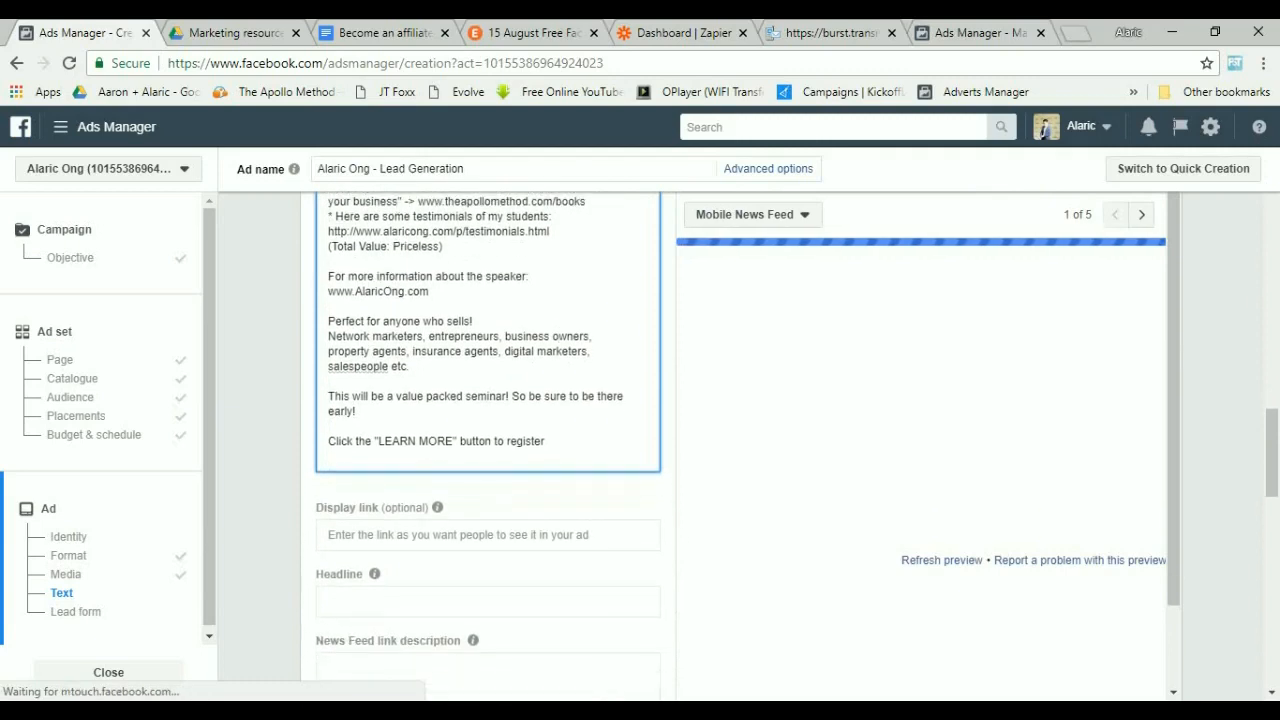
key("Tab")
scroll(1043, 130, "down", 1)
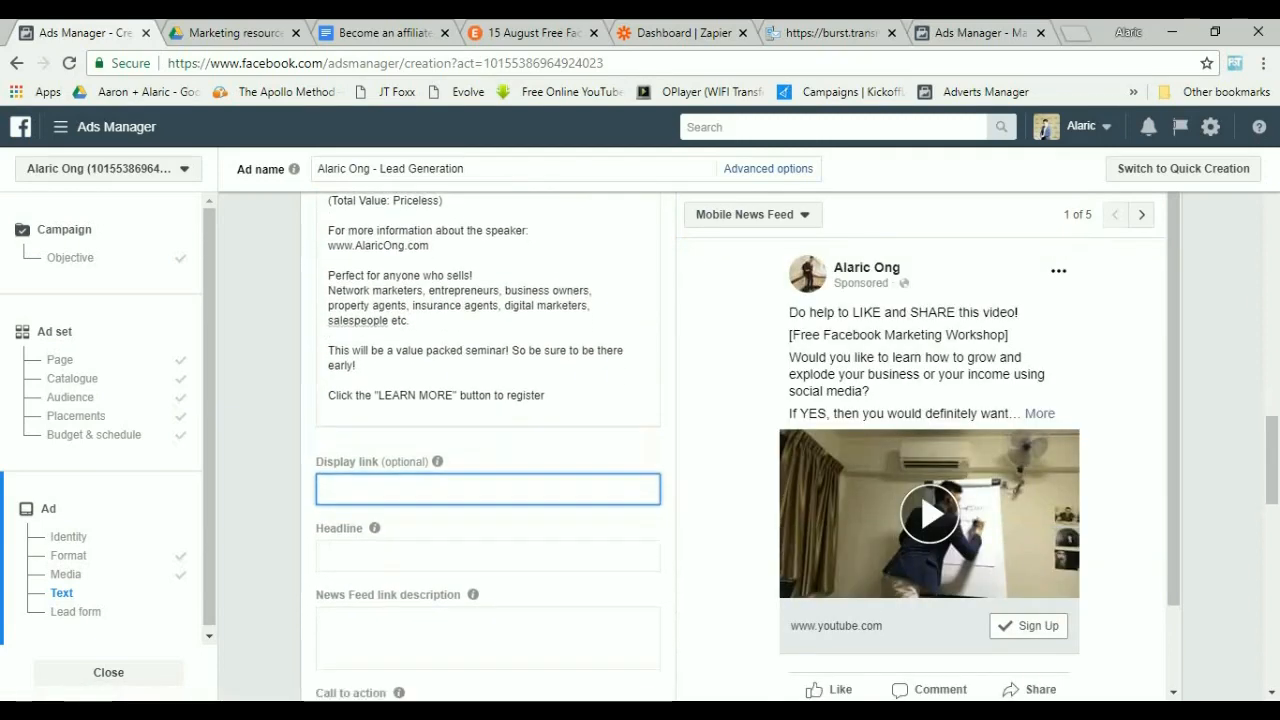
type("a")
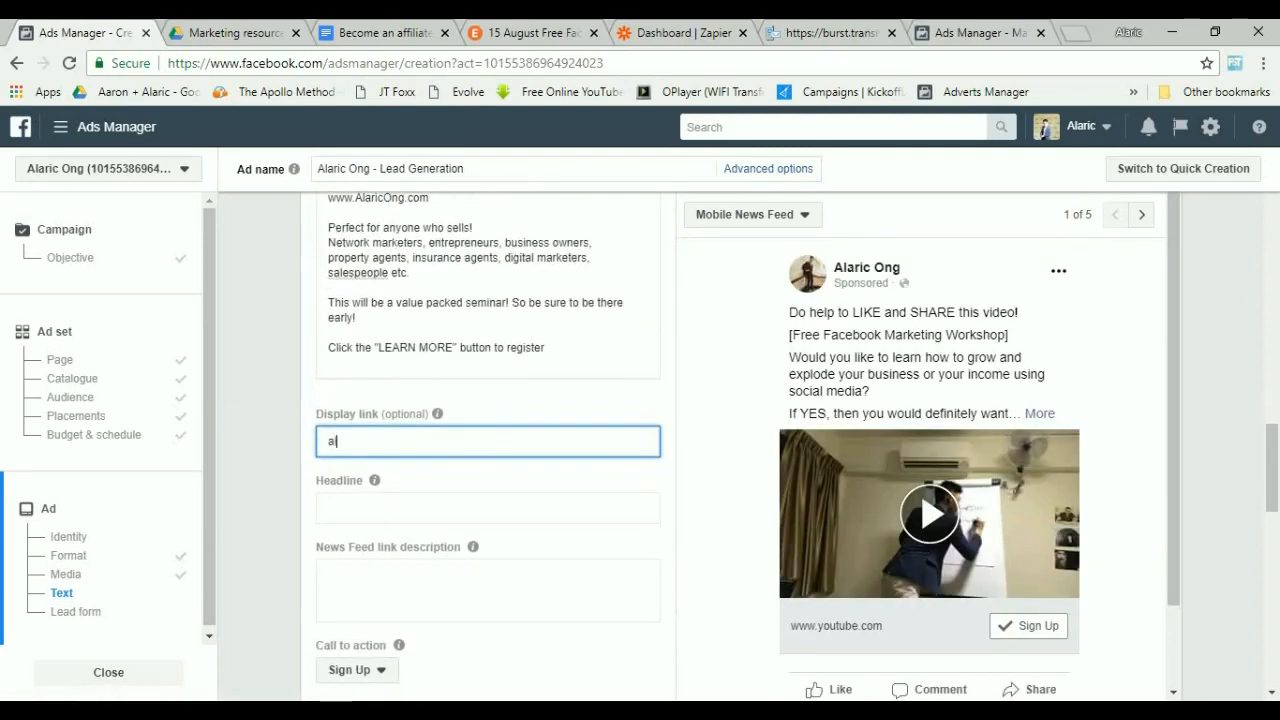
type("laricong.com")
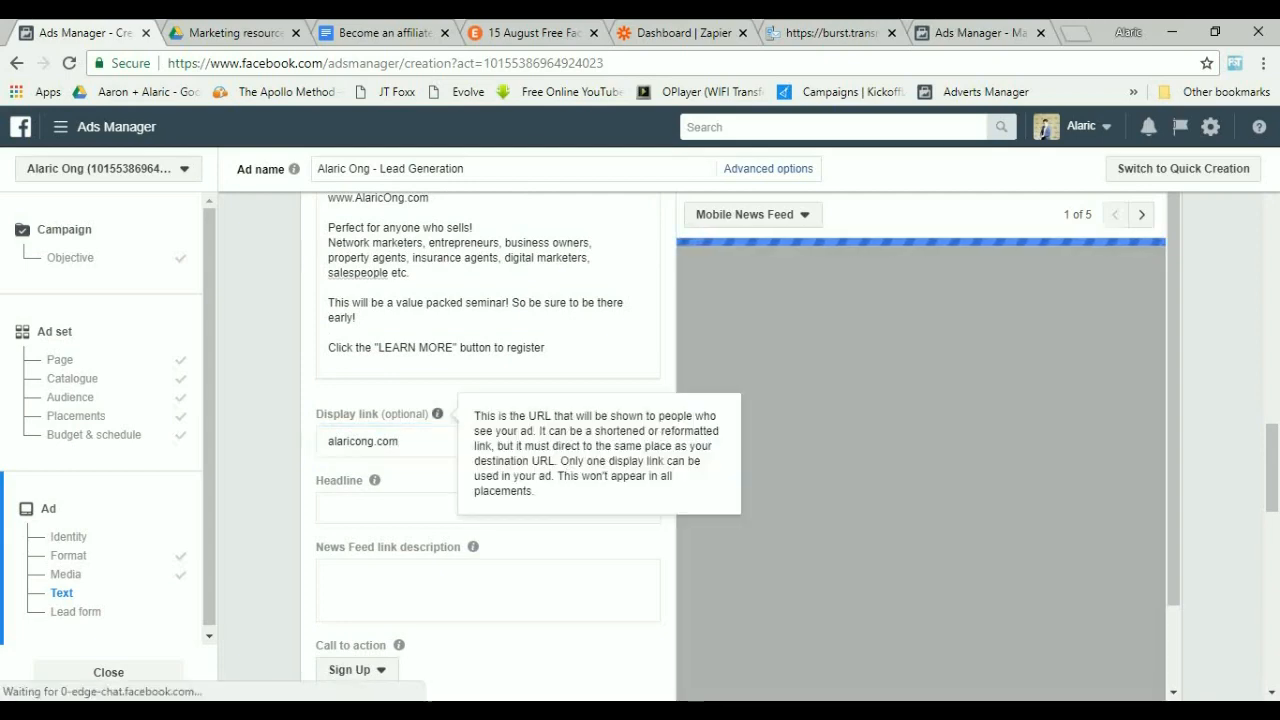
Set the Headline to "FREE Facebook Marketing Workshop by" followed by the speaker's name.
mouse_move(375, 481)
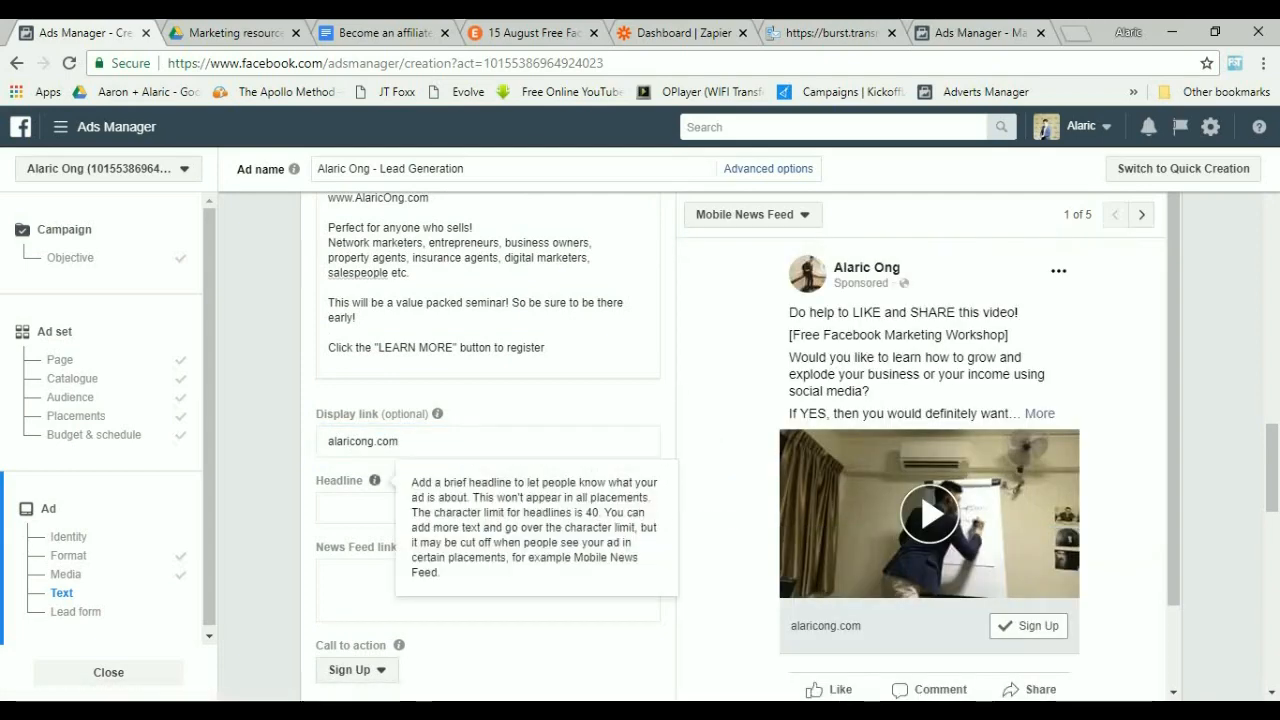
left_click(488, 508)
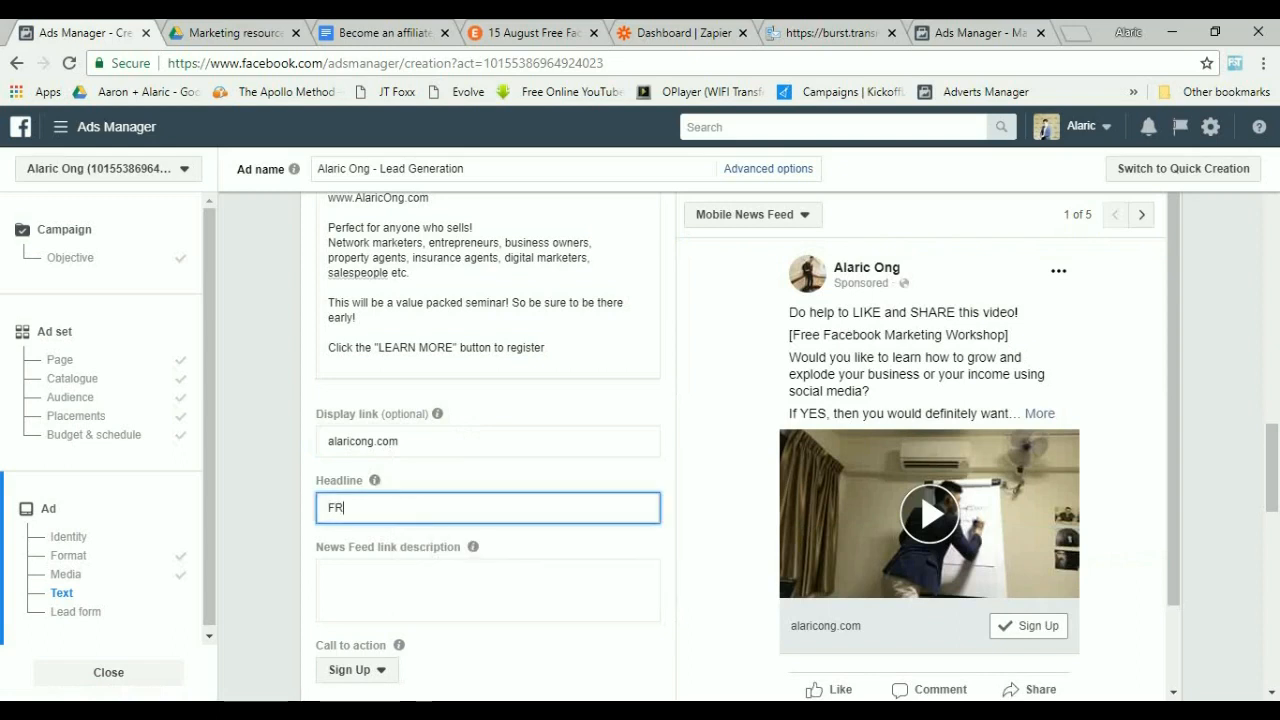
type("FREE F")
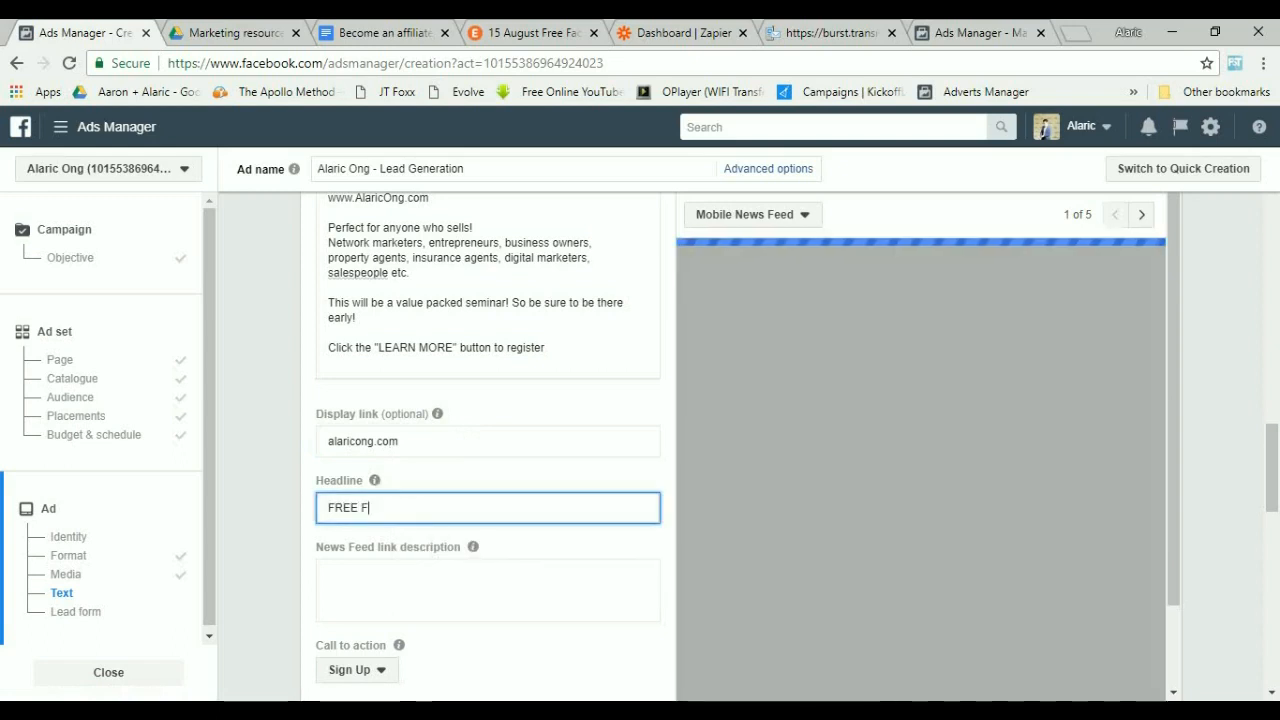
type("acebook Mare")
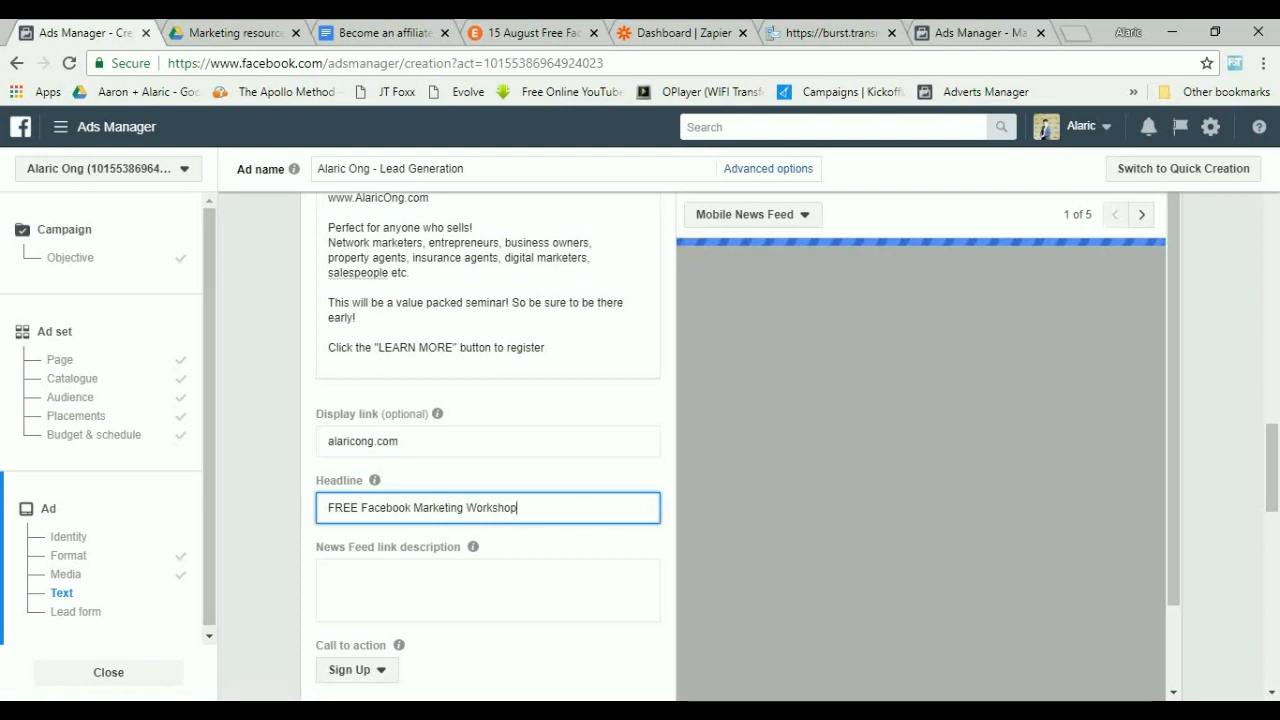
type("y Alaric Ong")
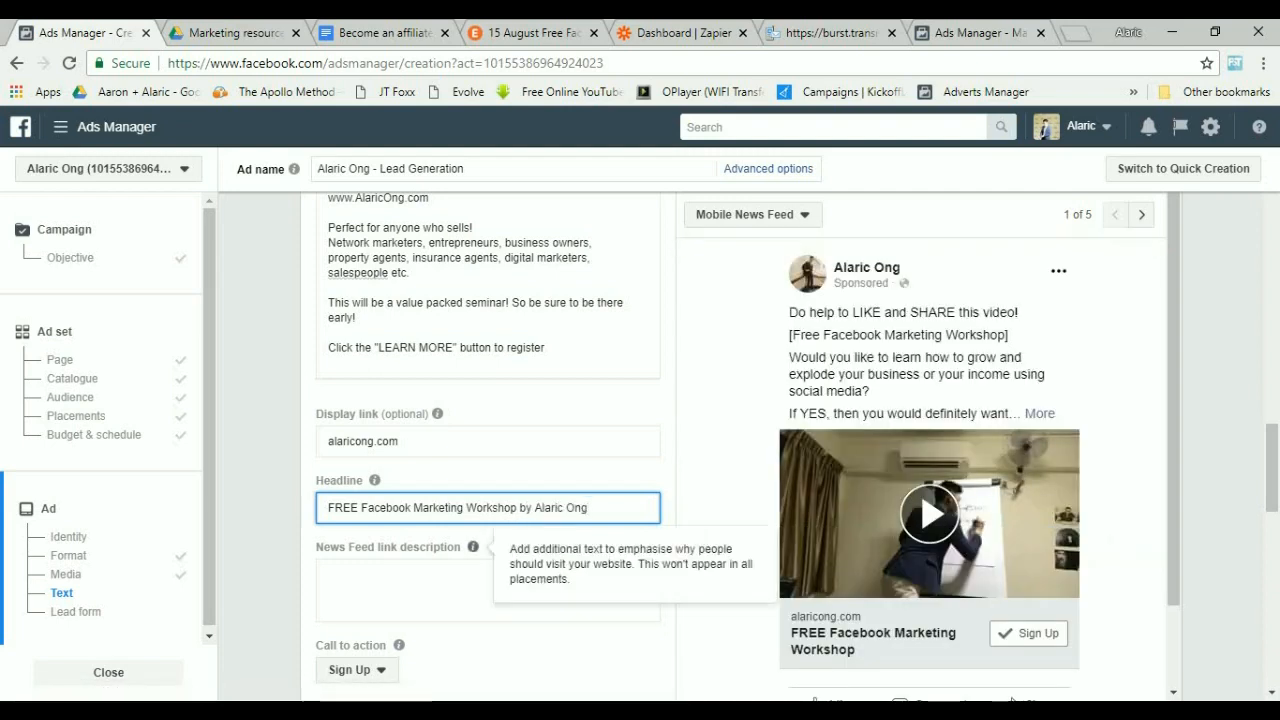
Copy the "Perfect for anyone who sells!" audience lines from the ad text into the News Feed link description.
left_click(470, 588)
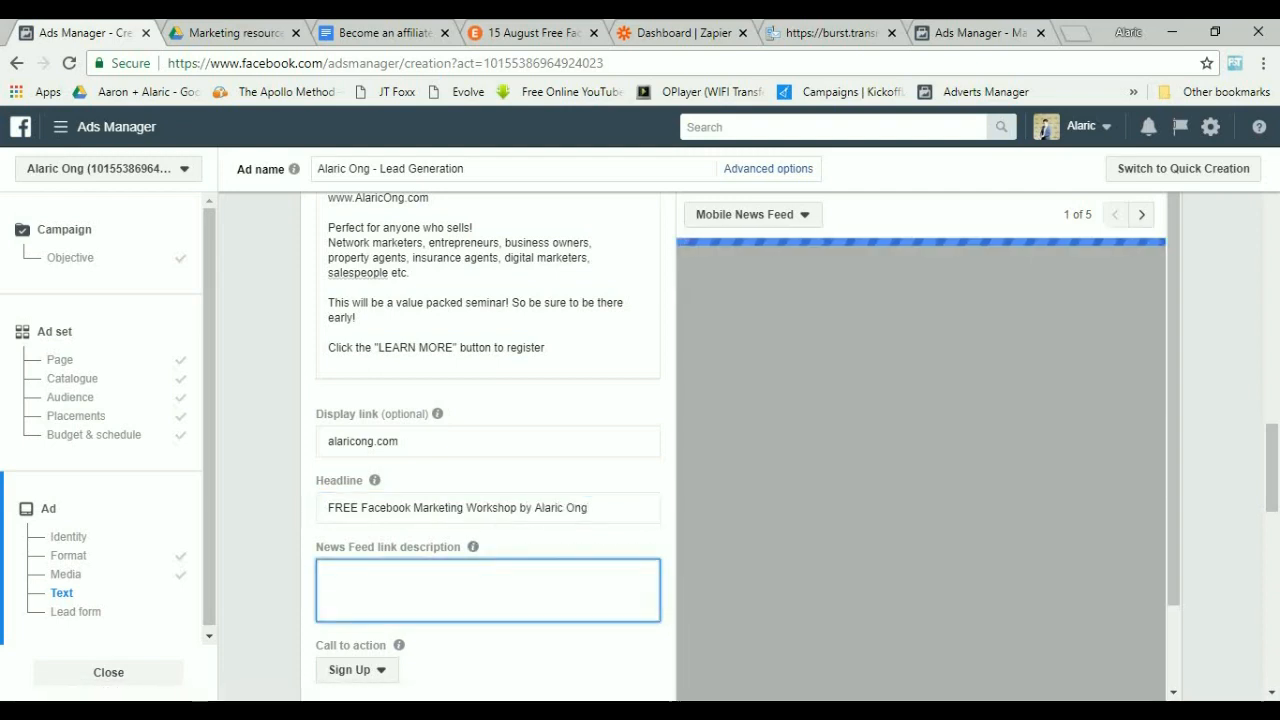
scroll(470, 588, "up", 2)
scroll(488, 440, "up", 8)
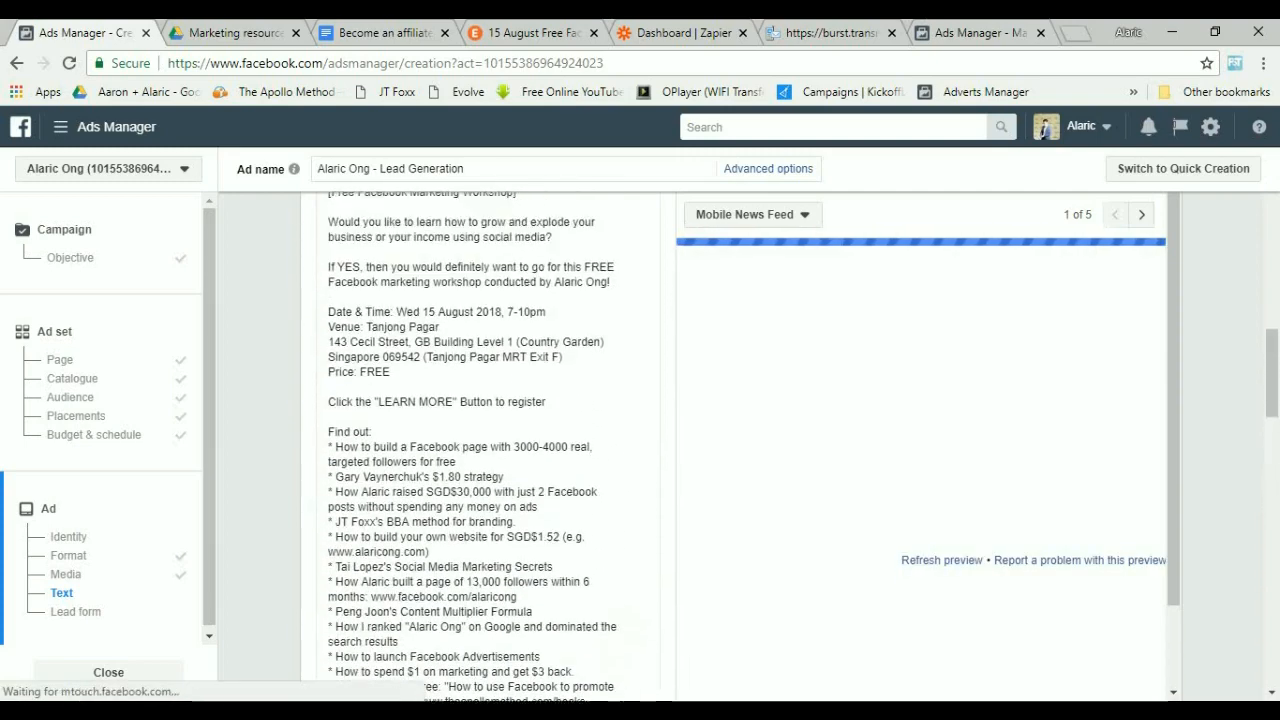
scroll(488, 440, "down", 4)
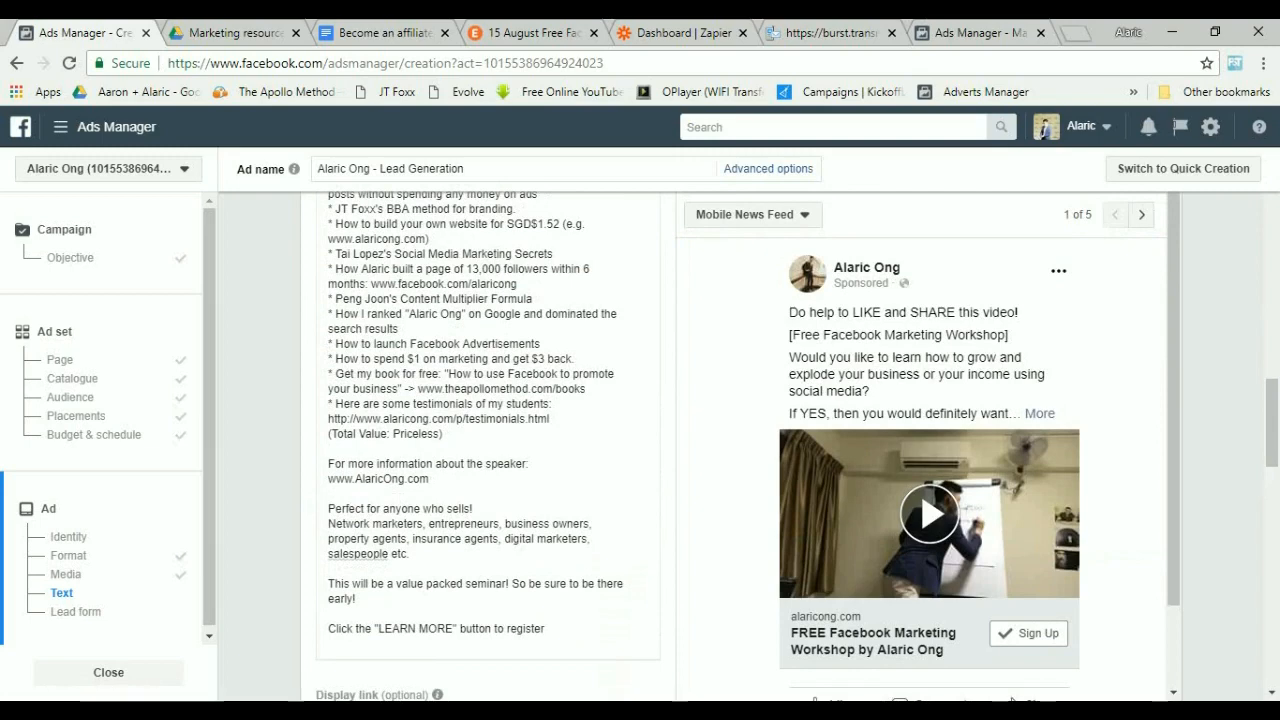
left_click_drag(410, 553, 328, 508)
key("ctrl+c")
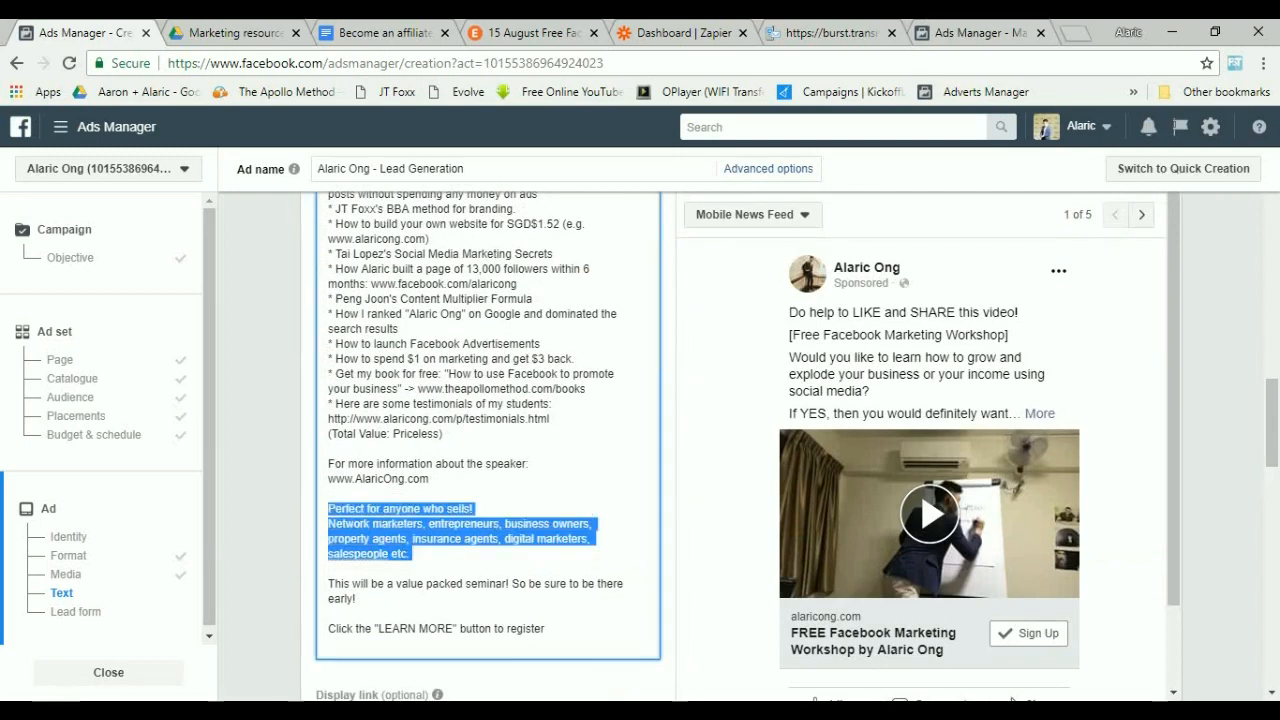
scroll(488, 440, "down", 2)
scroll(488, 440, "up", 4)
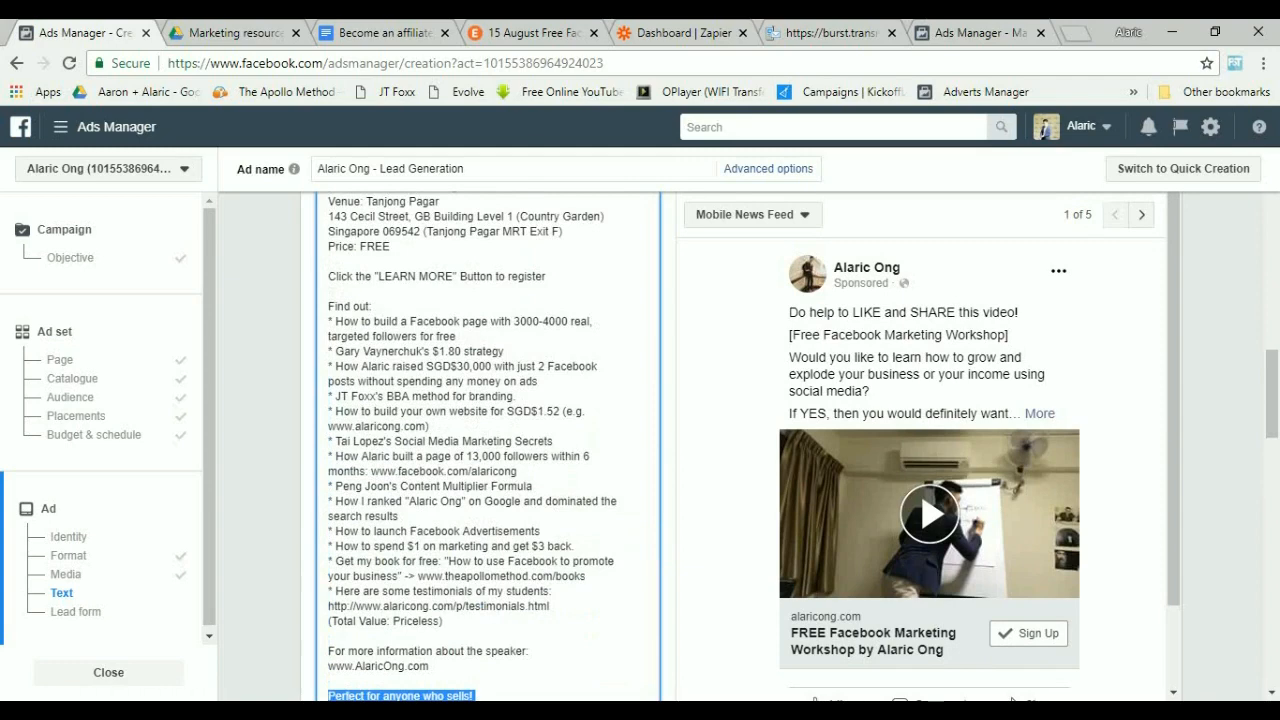
scroll(488, 440, "down", 5)
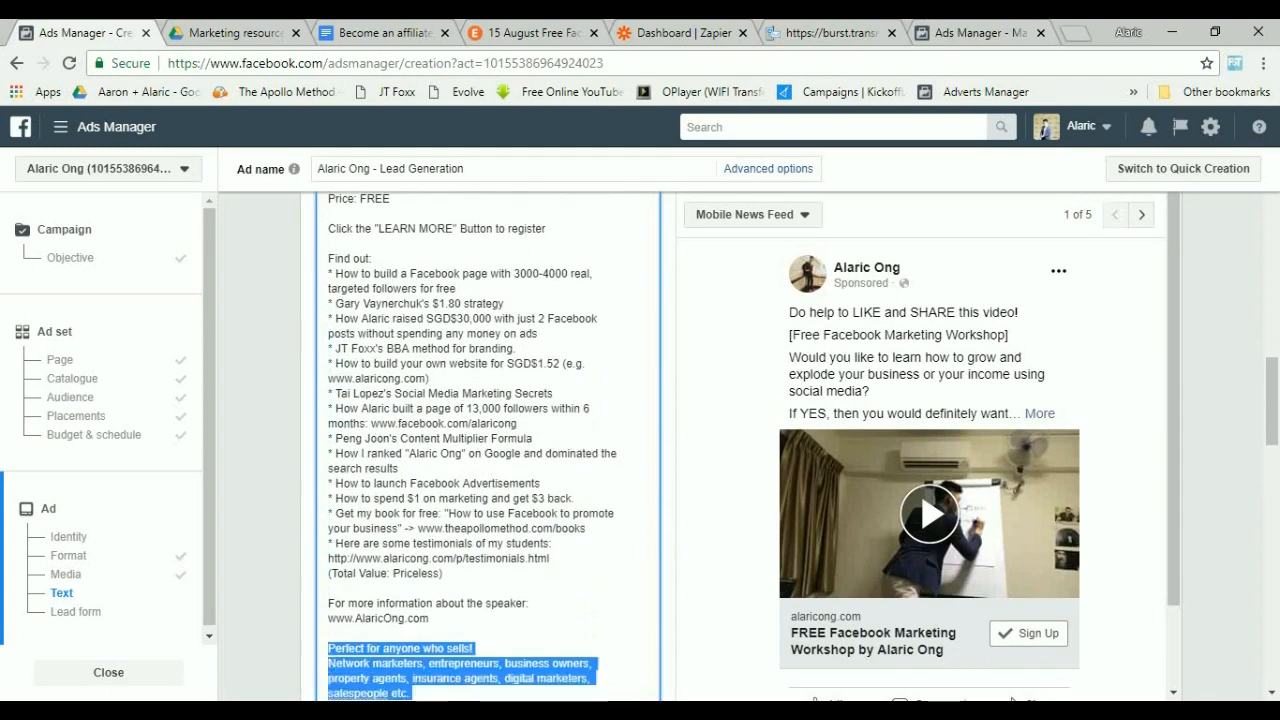
left_click(488, 558)
key("ctrl+v")
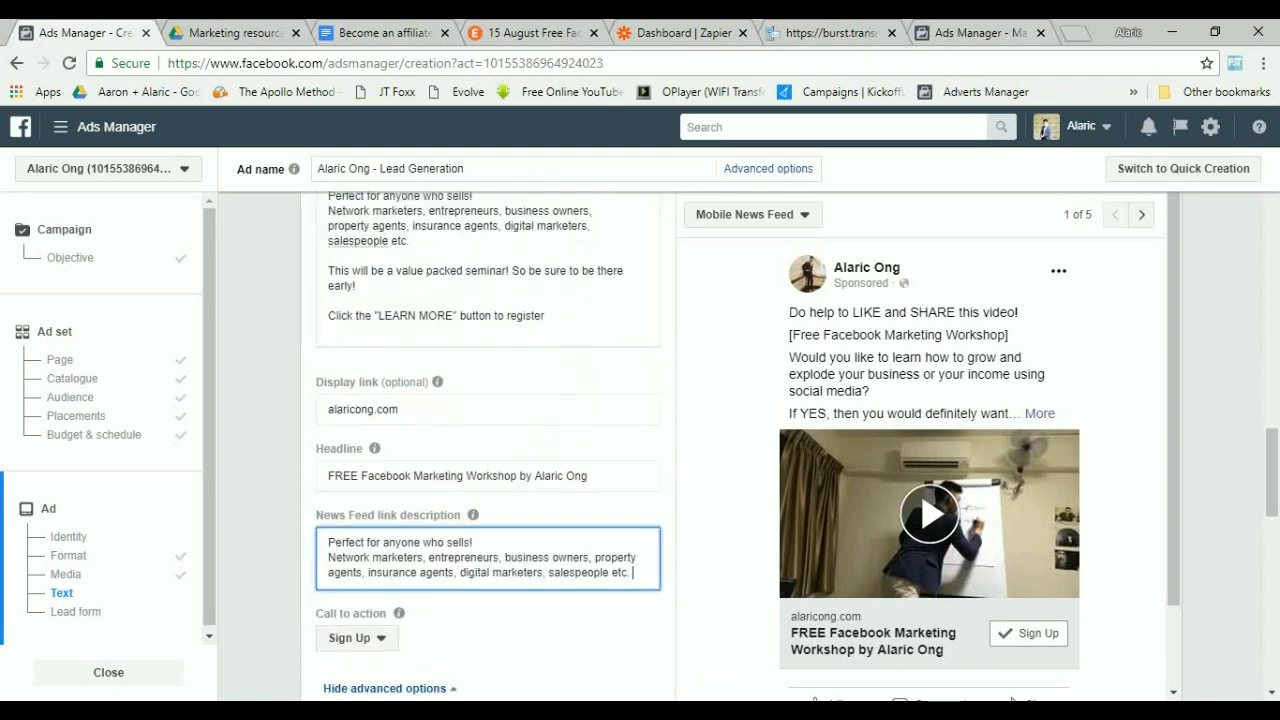
Change the call to action to Learn More.
left_click(520, 630)
scroll(488, 600, "down", 1)
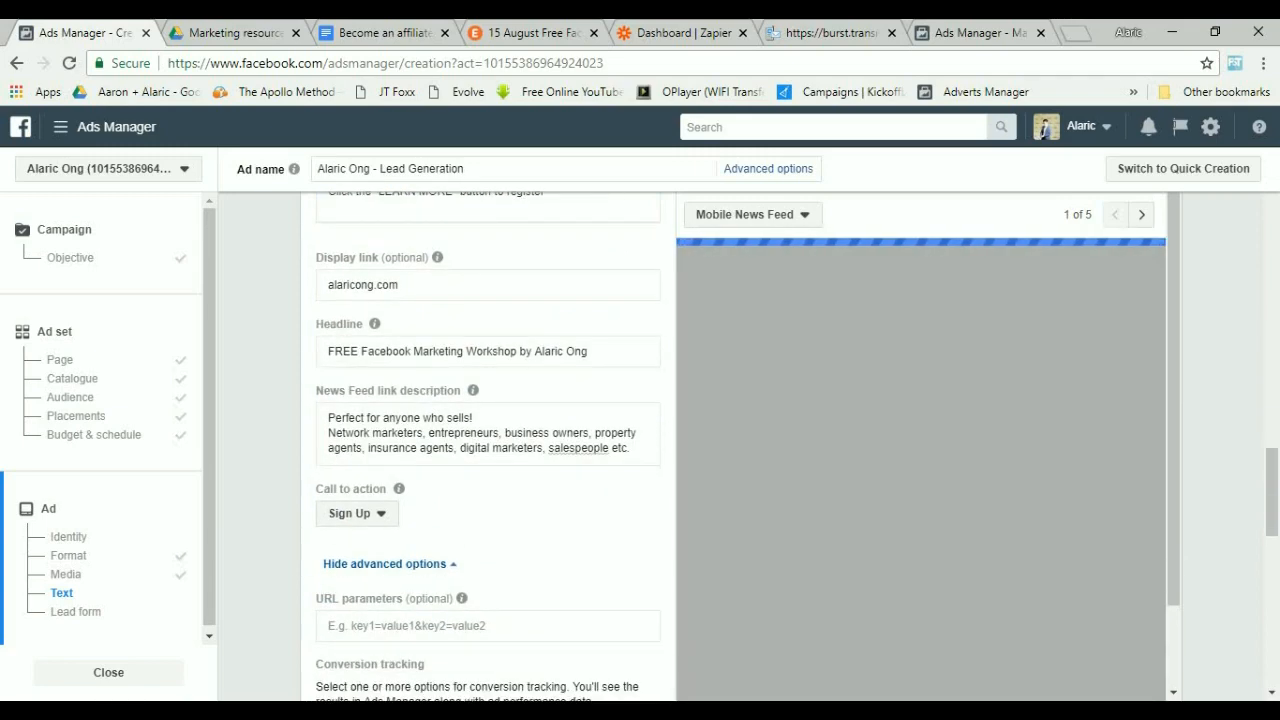
left_click(357, 513)
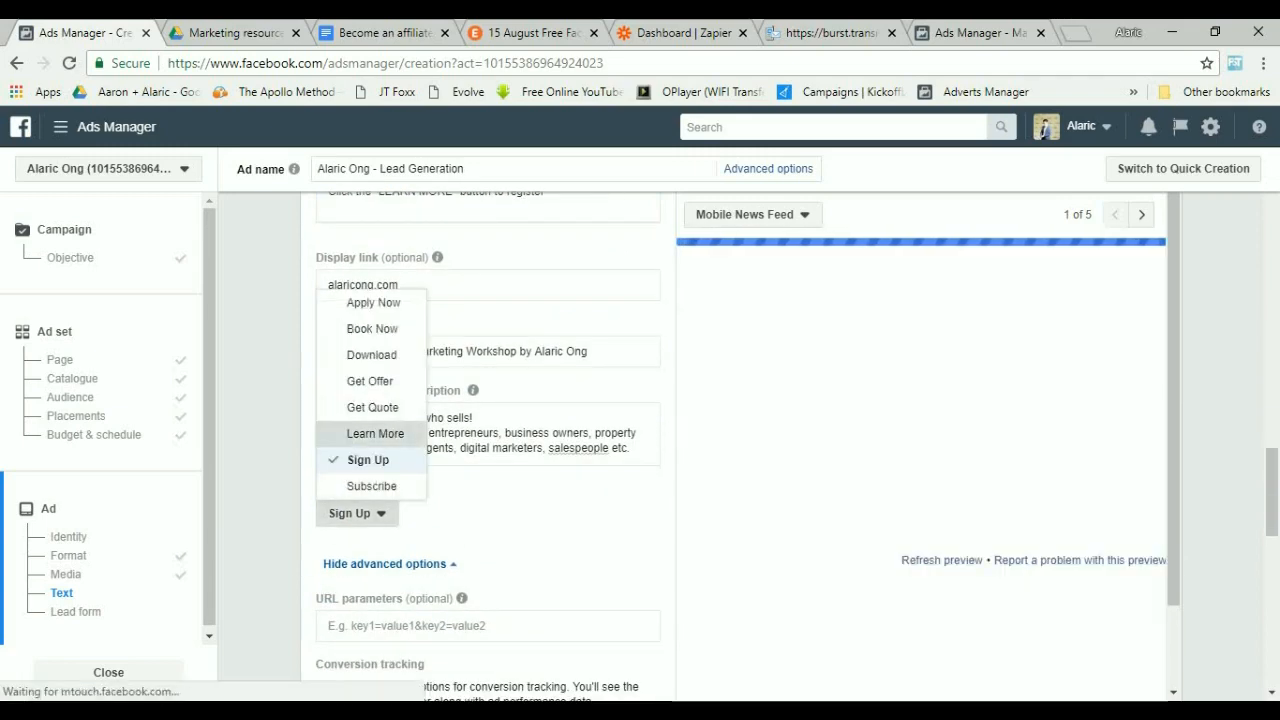
left_click(375, 433)
Create a new lead form and name it "Facebook Seminar".
scroll(488, 450, "down", 1)
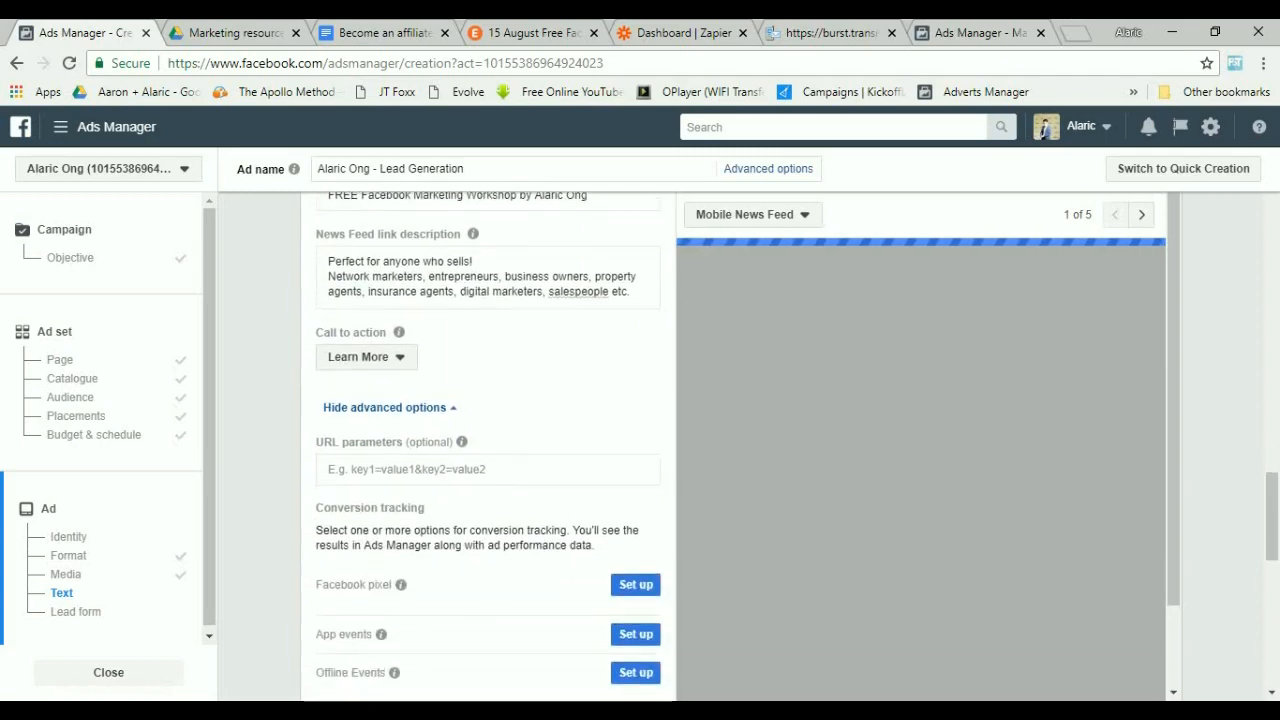
scroll(488, 450, "down", 1)
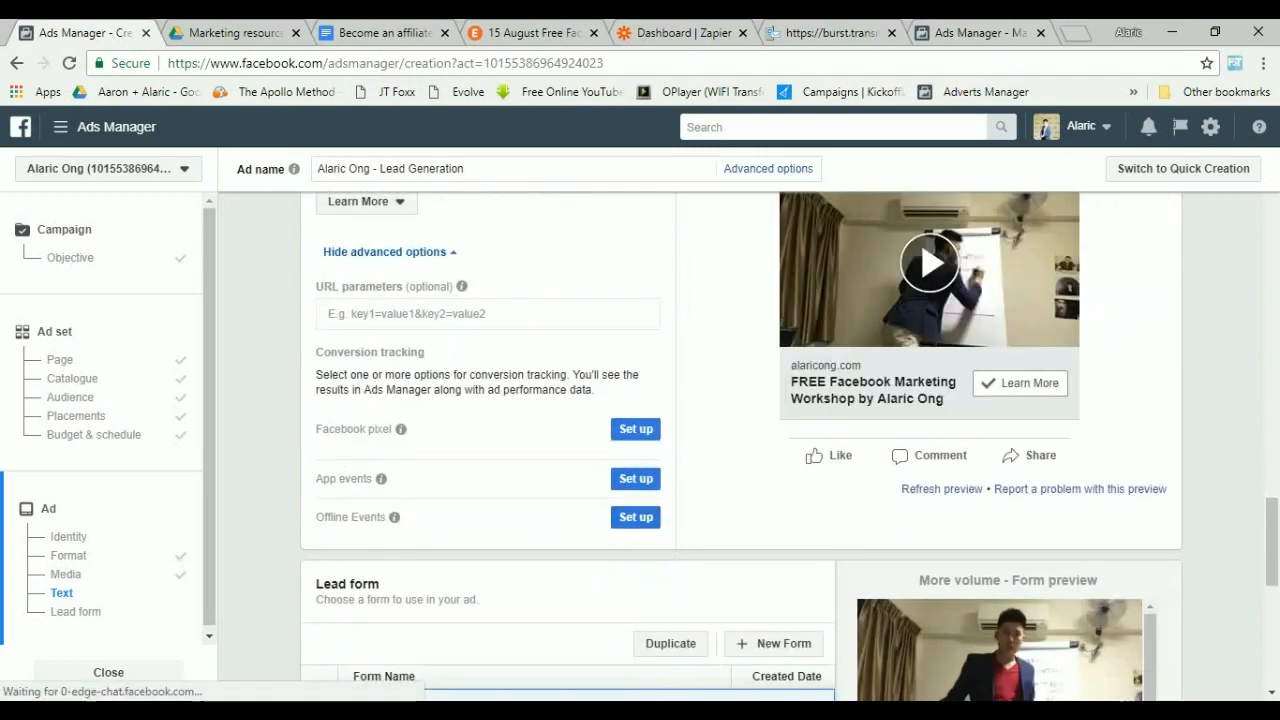
scroll(488, 450, "down", 2)
scroll(591, 449, "down", 1)
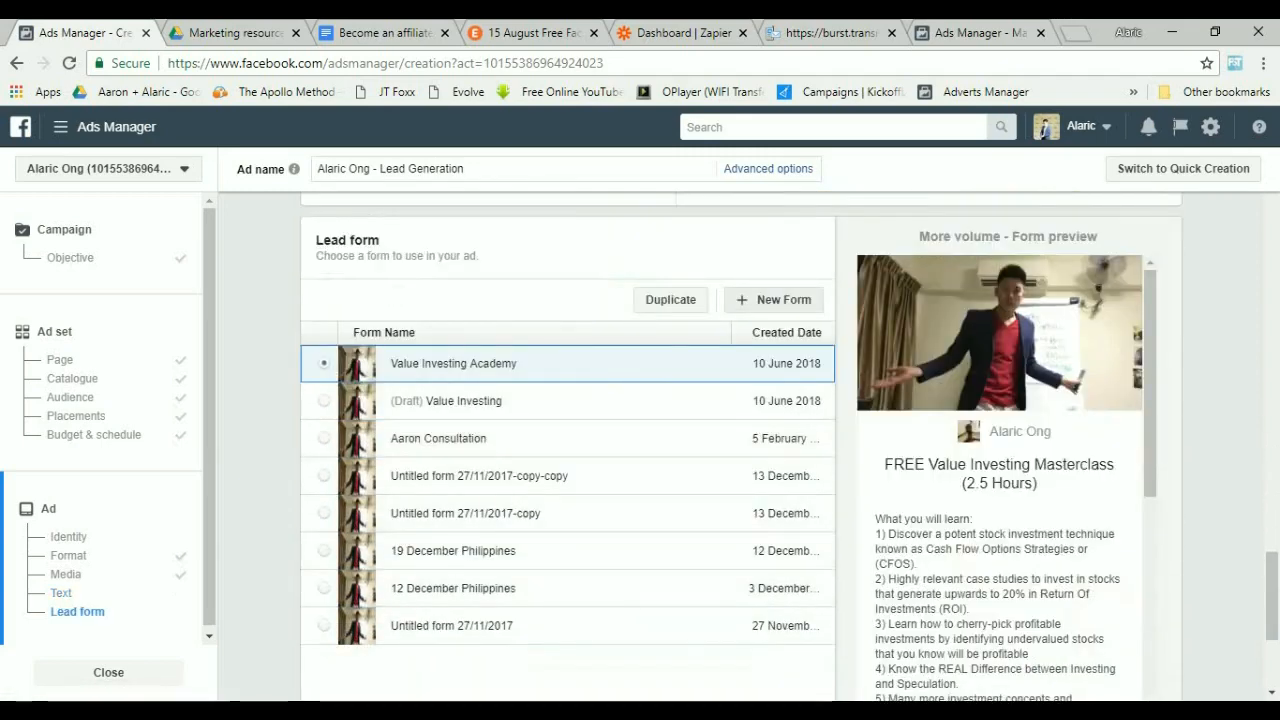
left_click(775, 299)
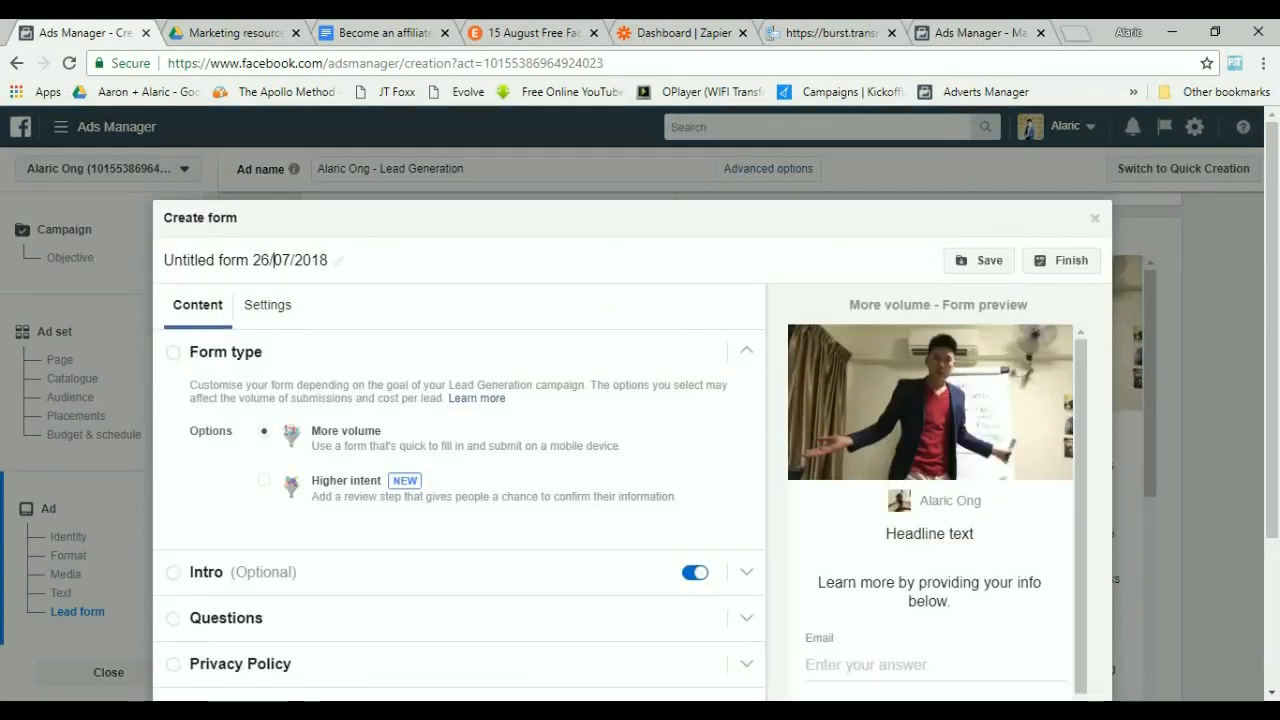
type("1")
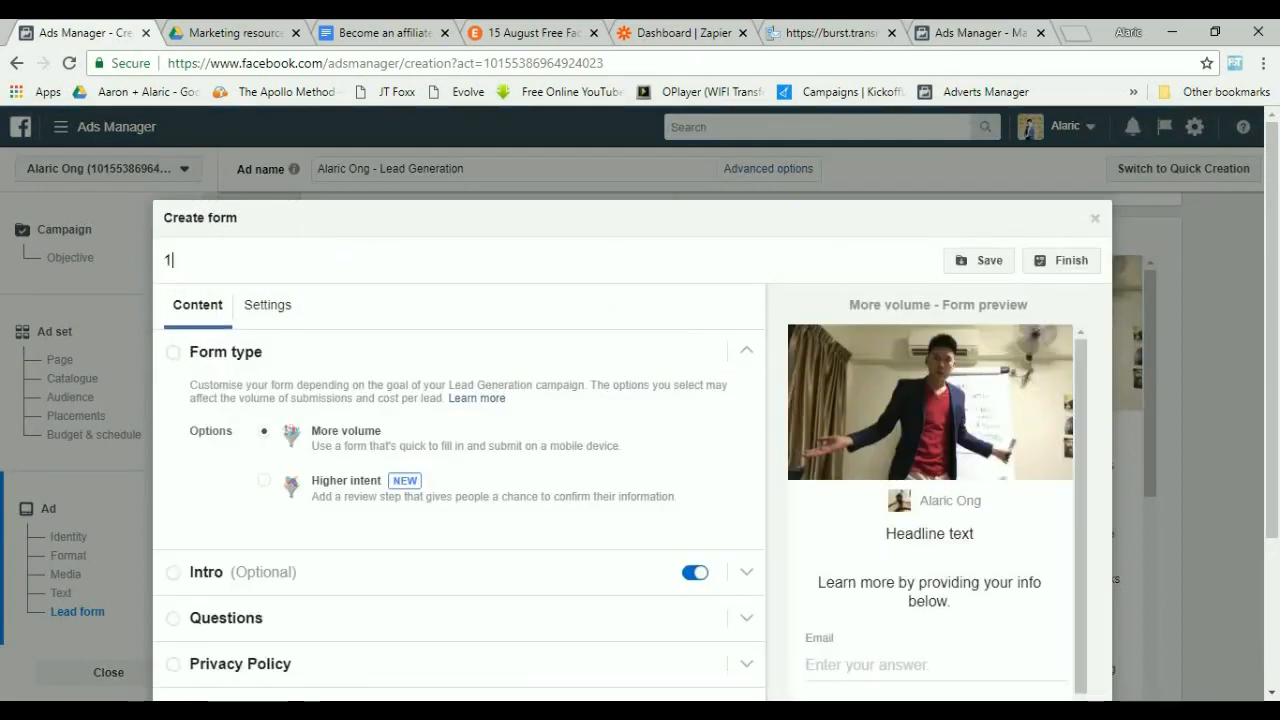
key("BackSpace")
type("Face")
key("BackSpace")
type("cebook Seminar")
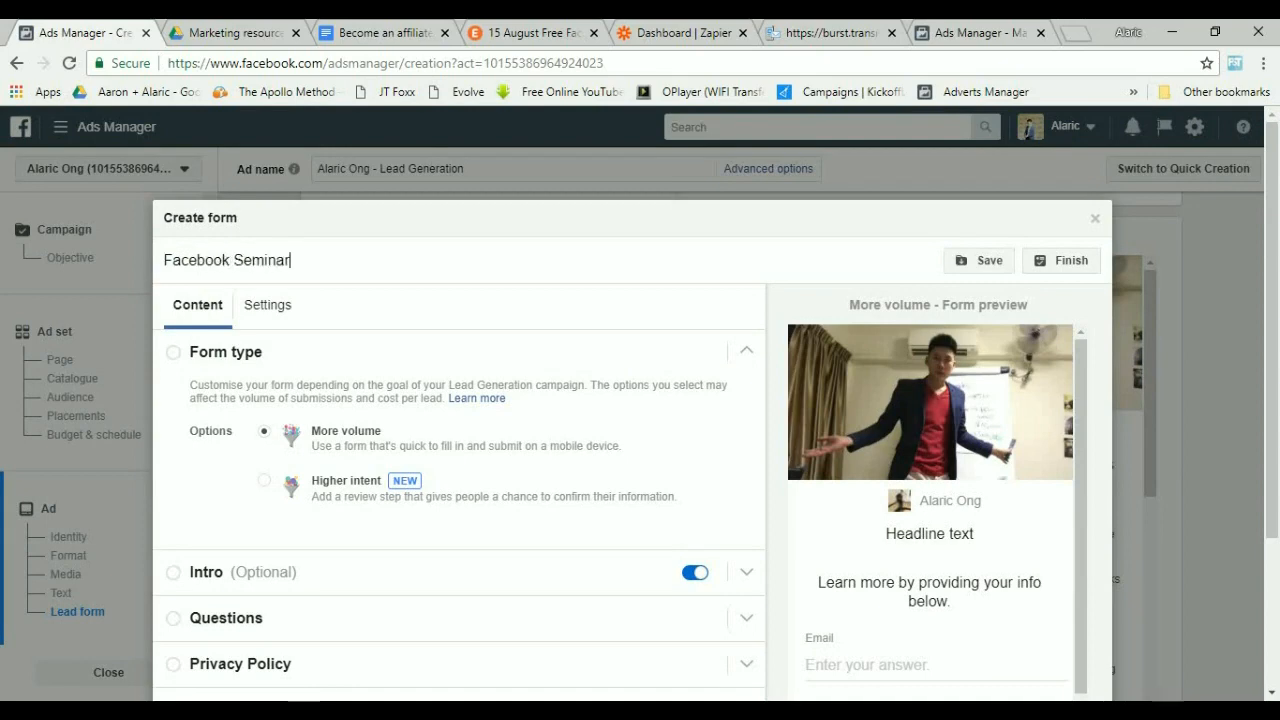
Open the form's Intro section and set its headline to "FREE Facebook Marketing Workshop by" followed by the speaker's name.
left_click(226, 352)
left_click(226, 352)
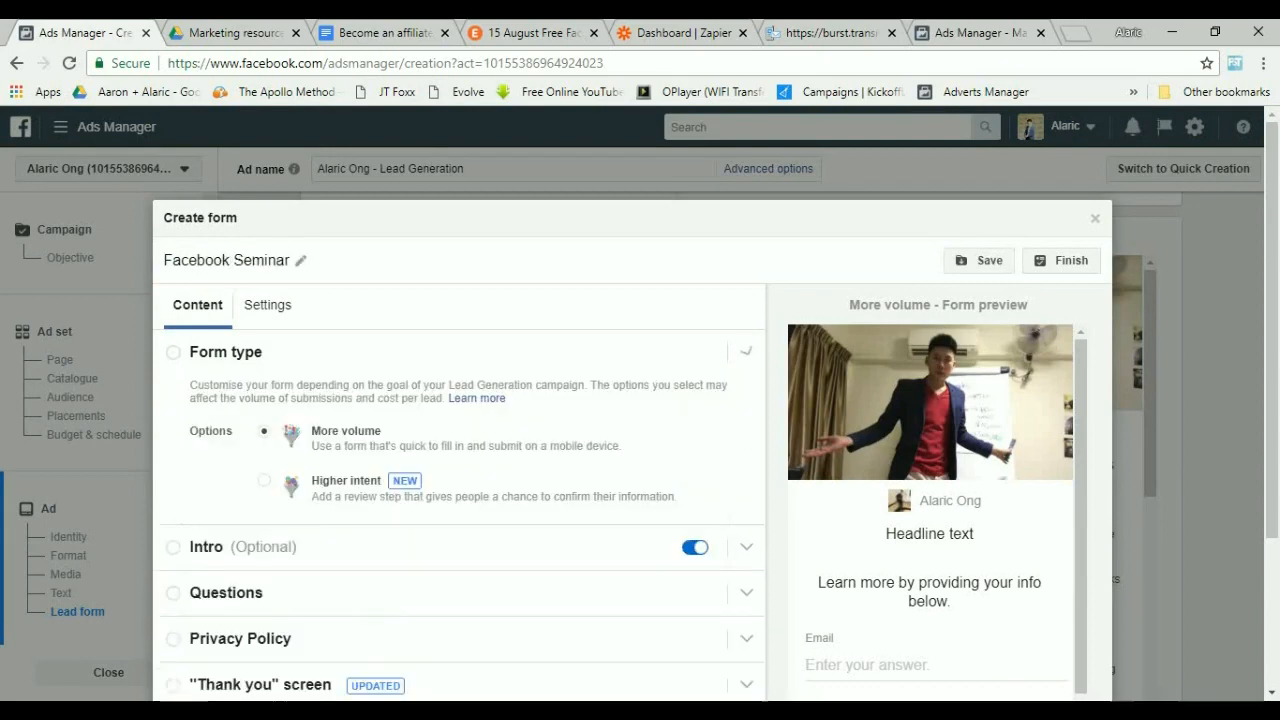
scroll(460, 450, "down", 3)
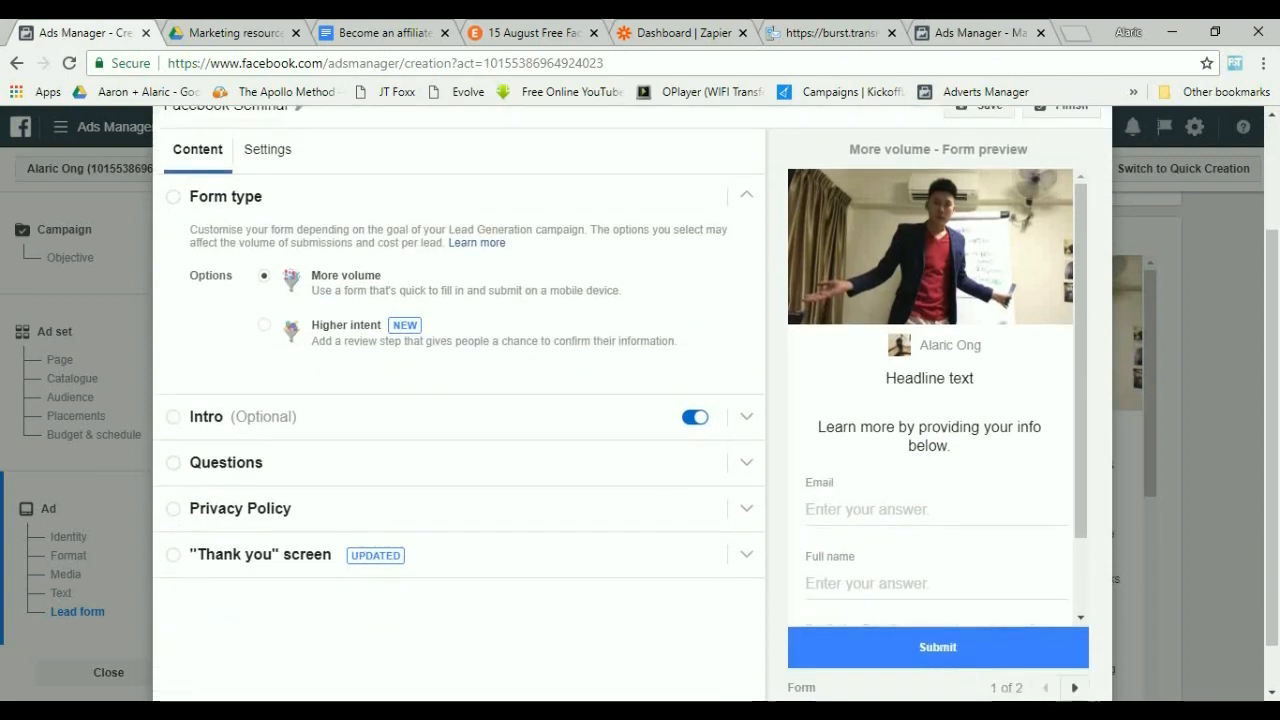
left_click(206, 414)
left_click(488, 283)
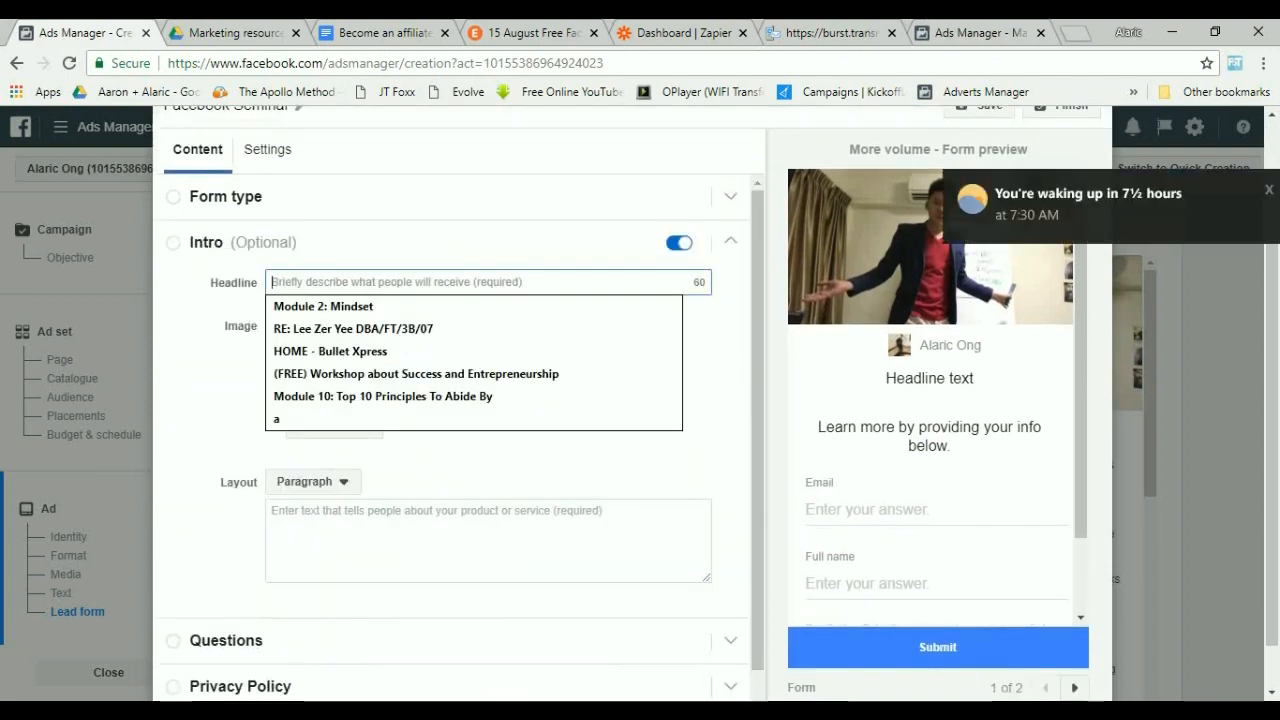
type("FREE")
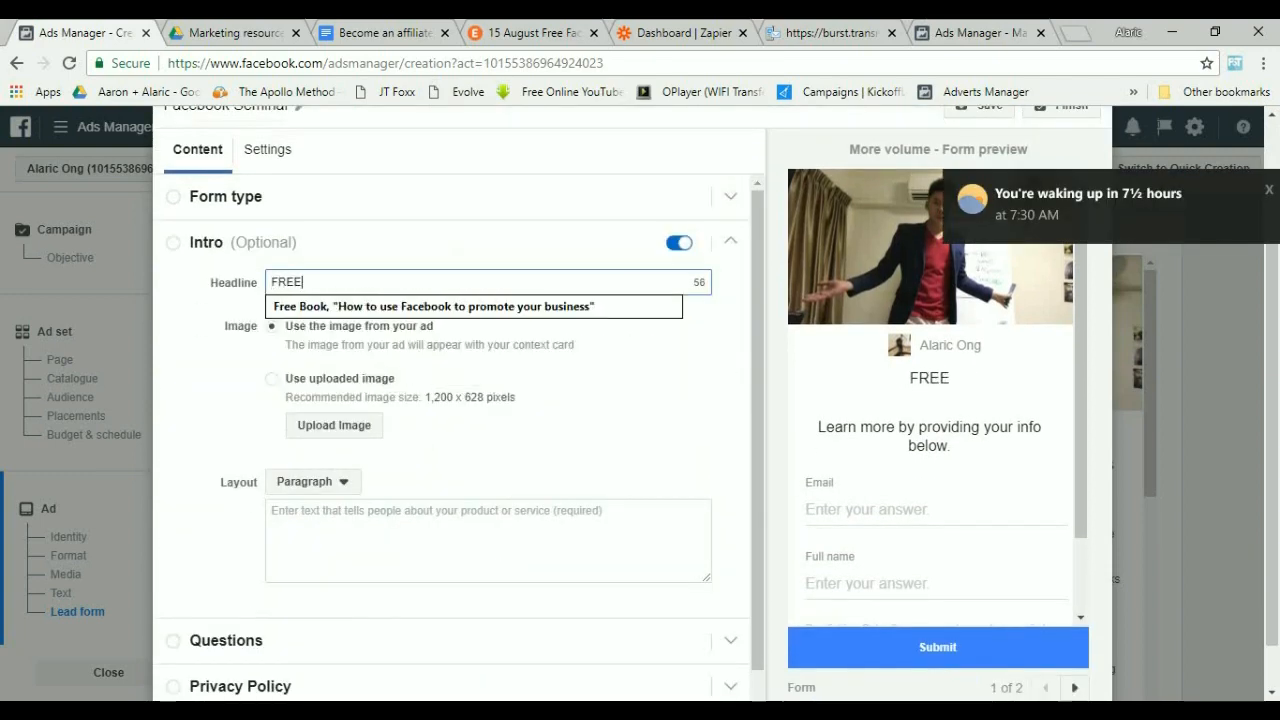
type(" Facebook Mar")
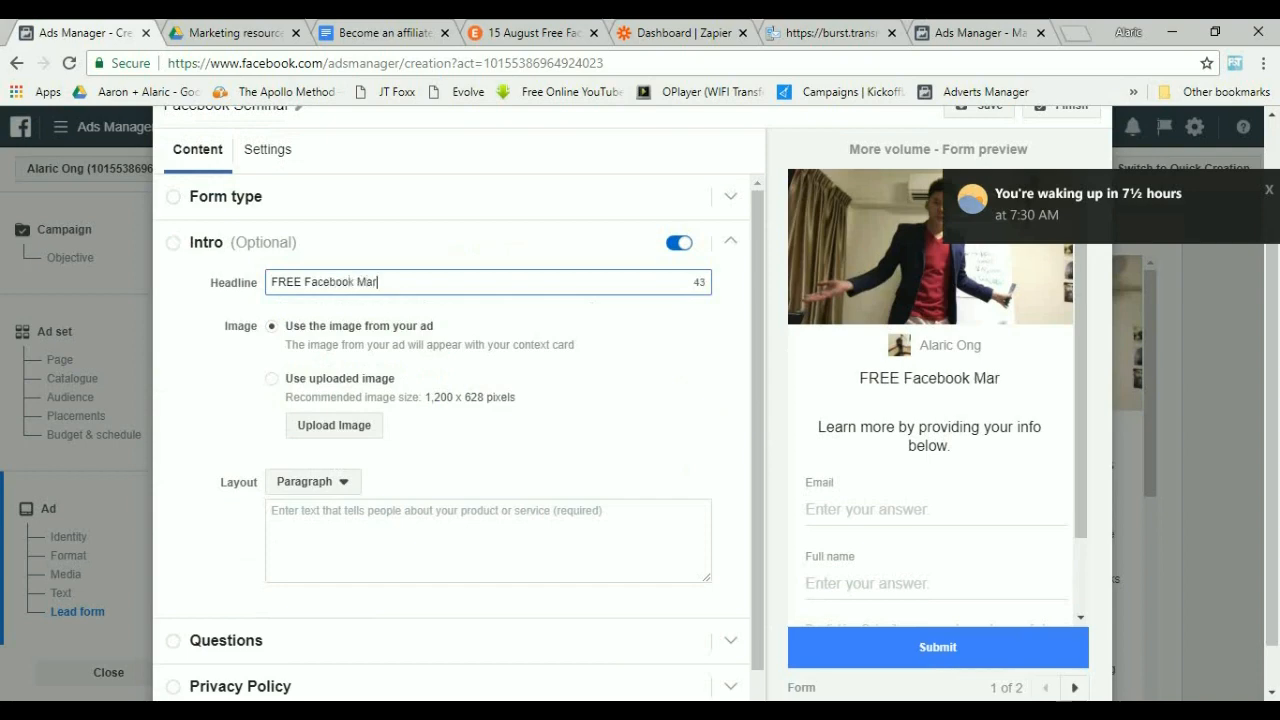
type("keting Workshop ")
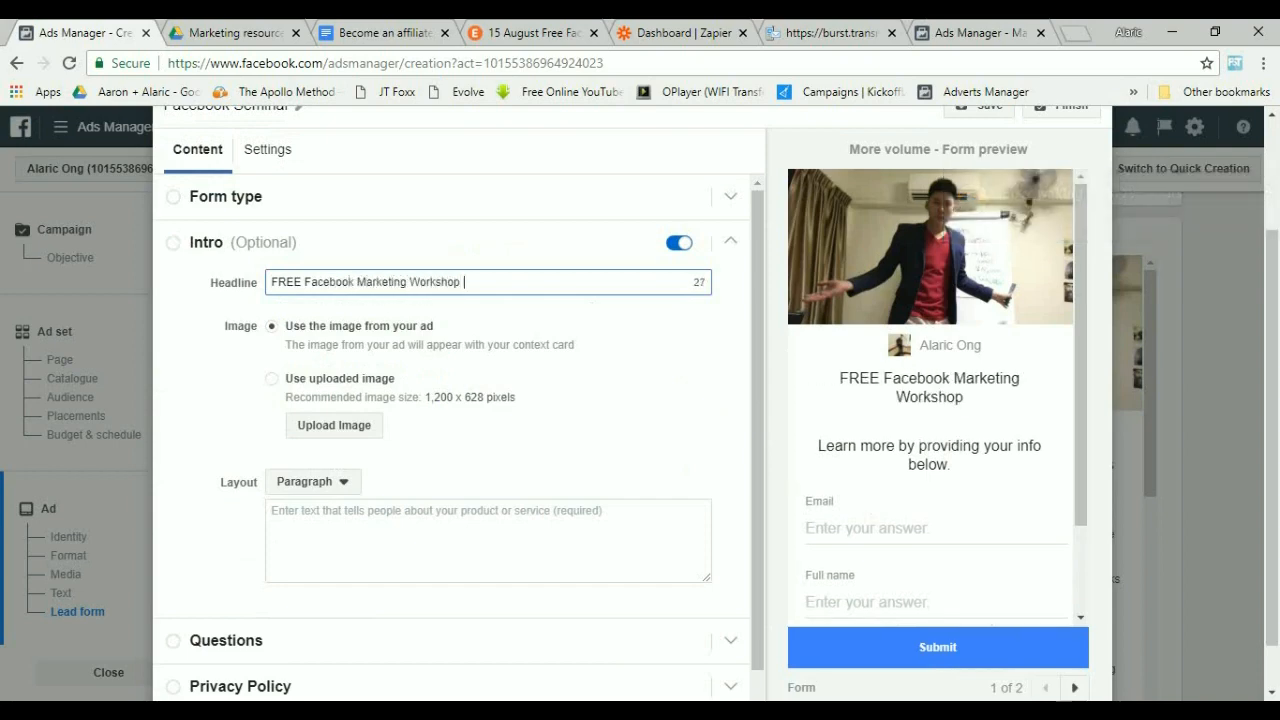
type("by Alaric Ong")
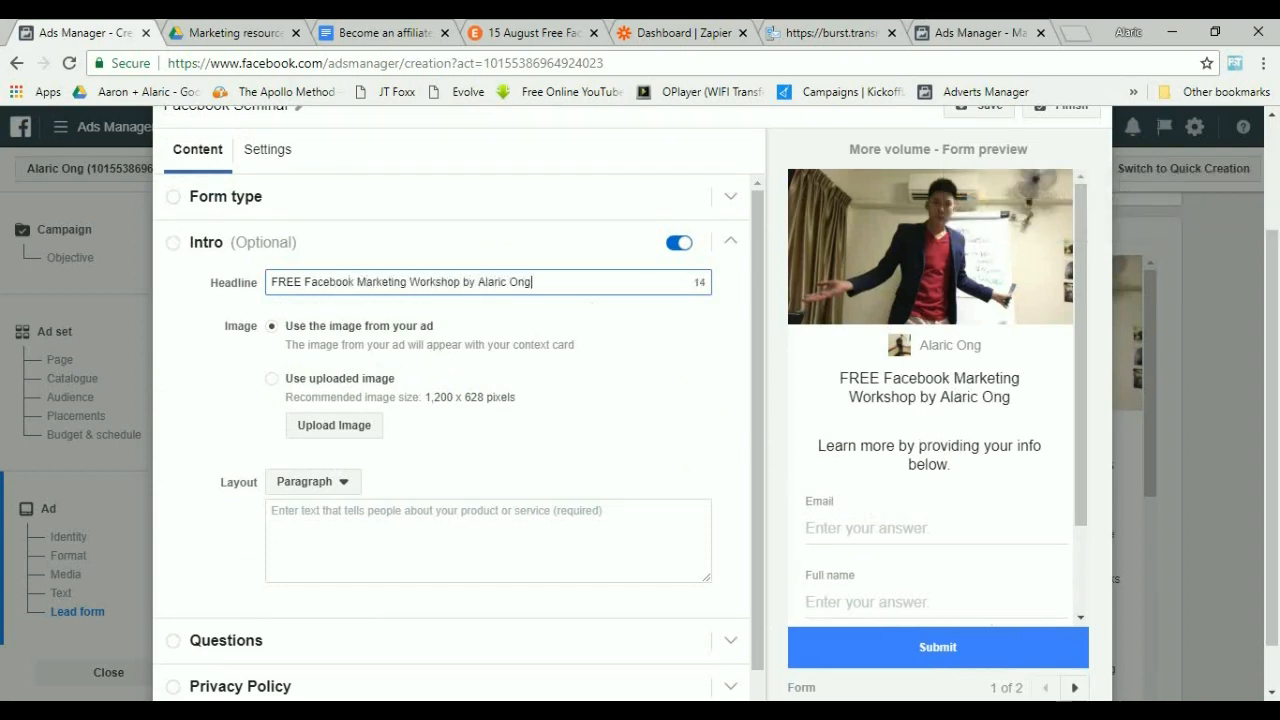
Copy the "Find out:" bullet list from the document's Short Copy section into the Intro paragraph text.
left_click(488, 540)
scroll(488, 540, "down", 1)
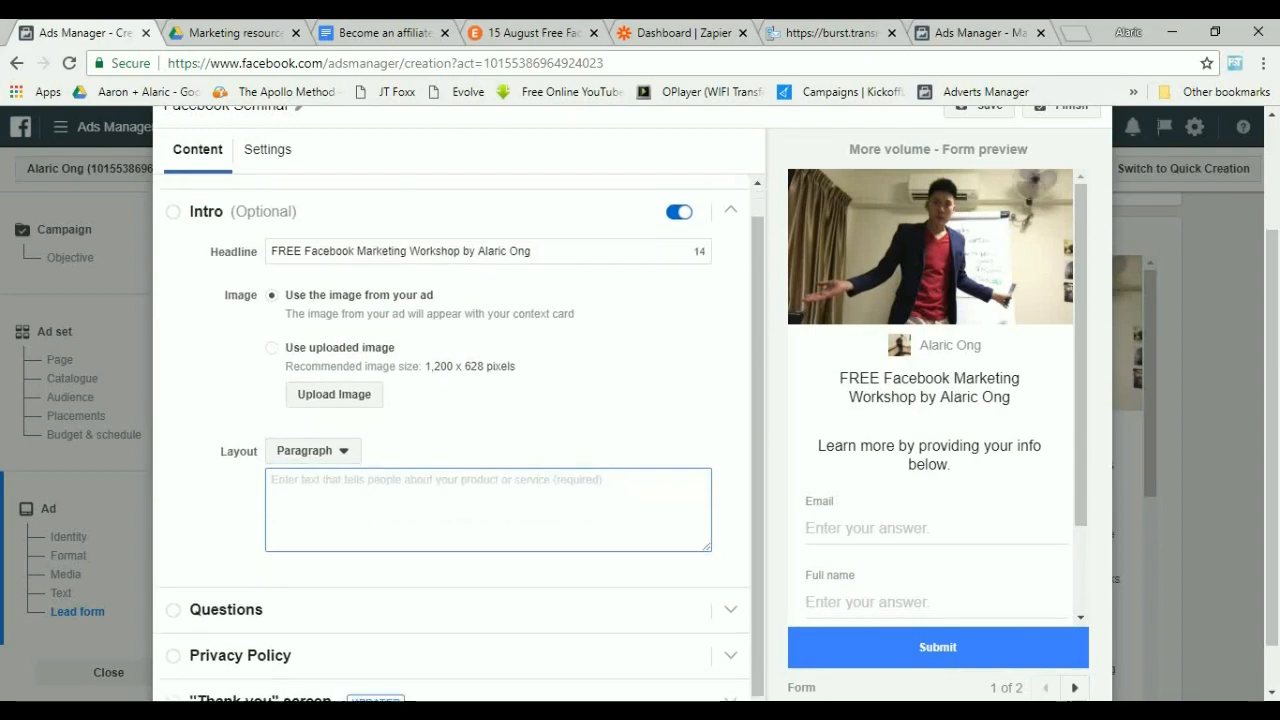
key("ctrl+Tab")
key("ctrl+Tab")
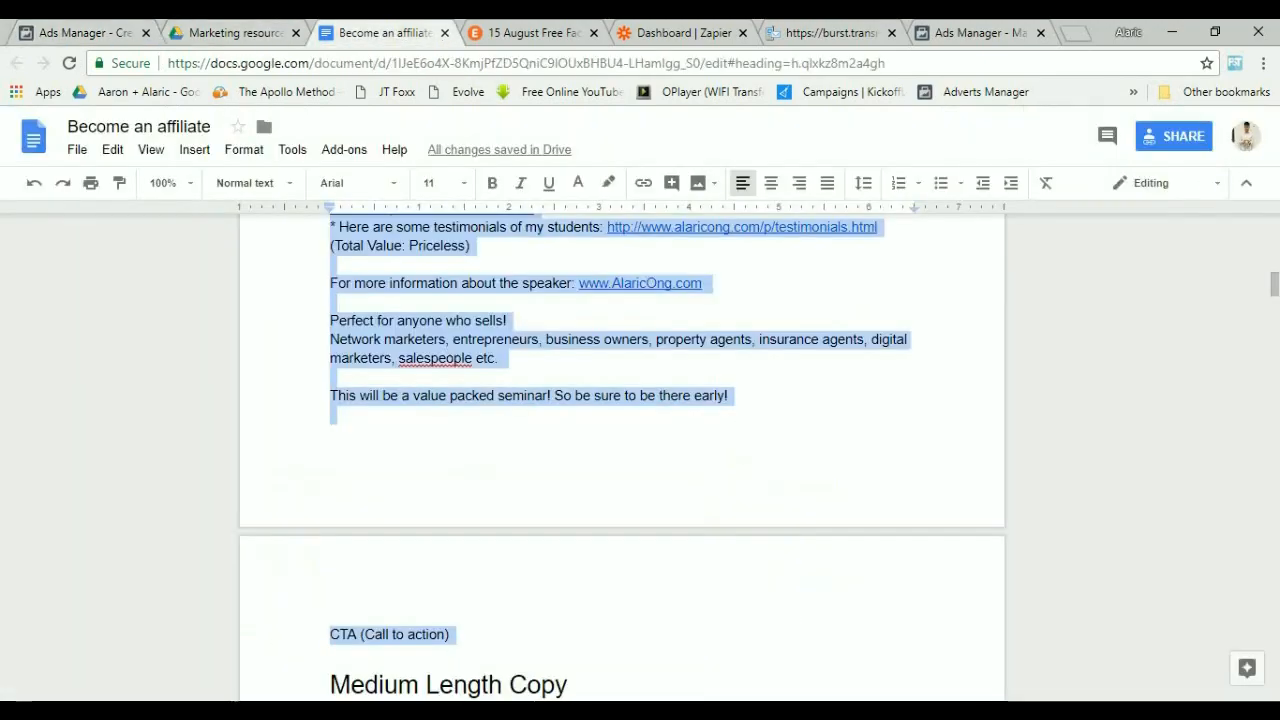
scroll(622, 456, "down", 4)
scroll(622, 456, "down", 11)
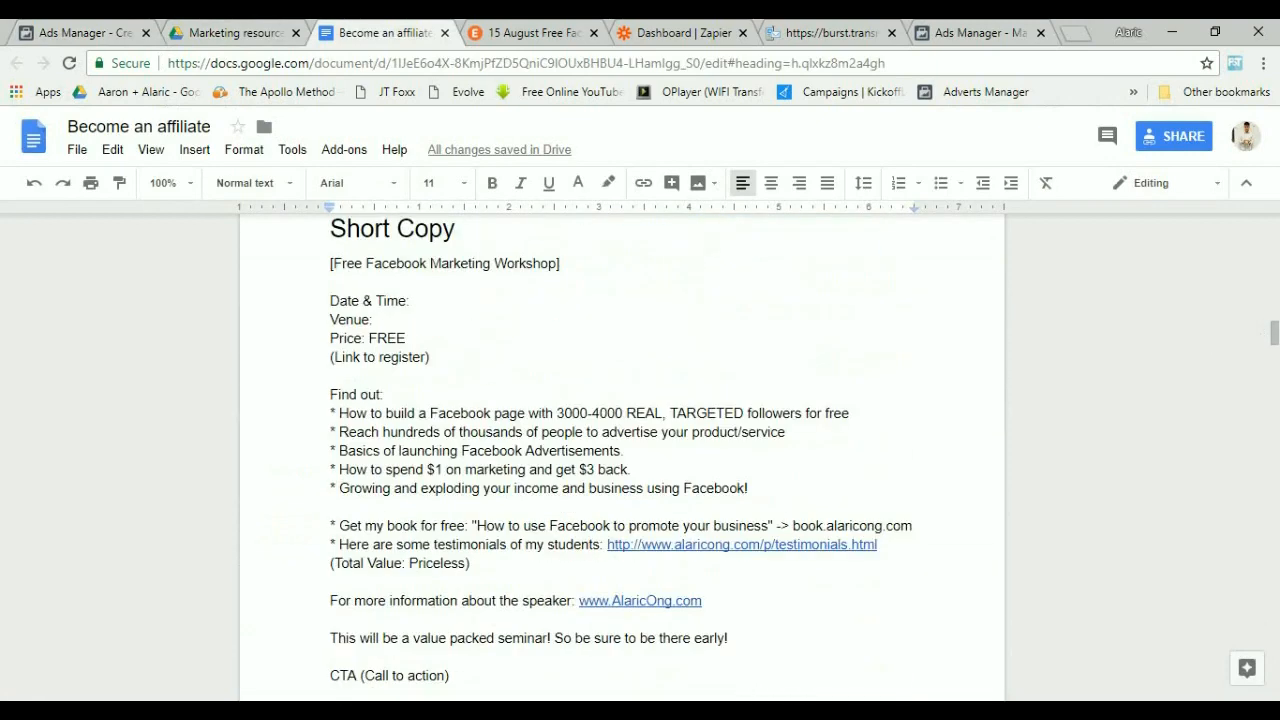
left_click_drag(749, 488, 330, 394)
key("ctrl+c")
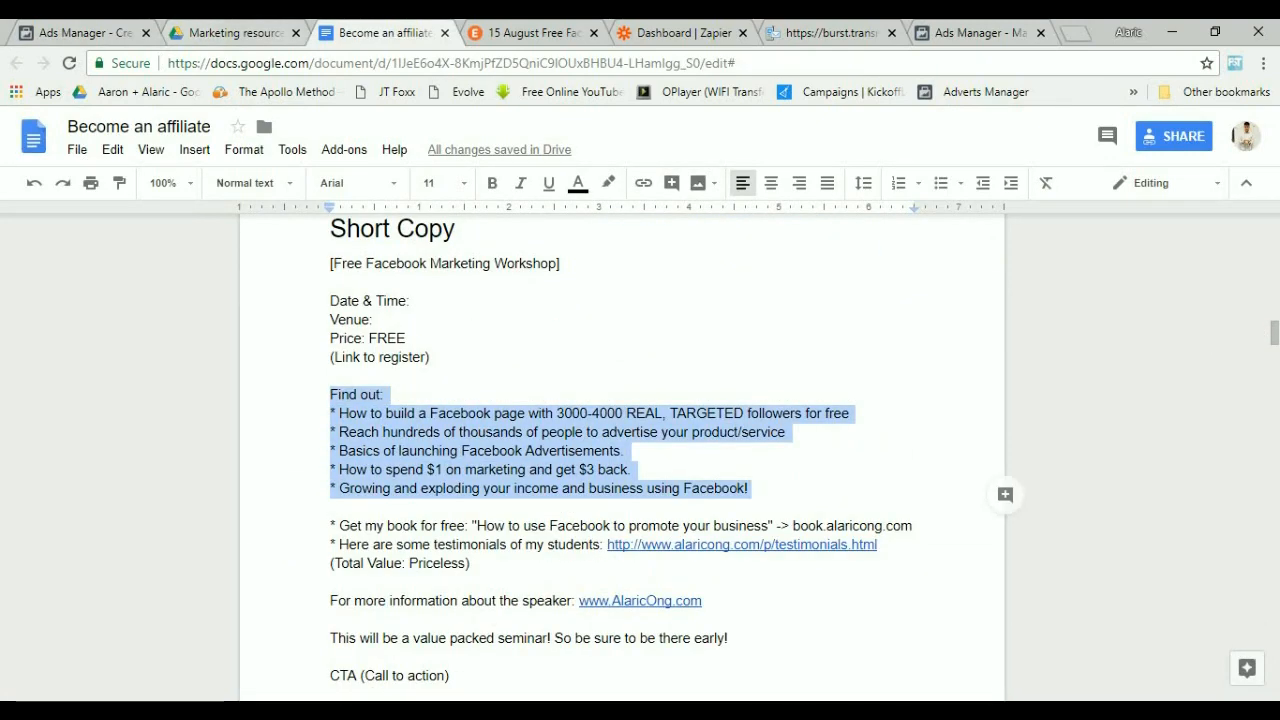
key("ctrl+shift+Tab")
key("ctrl+shift+Tab")
key("ctrl+Tab")
key("ctrl+shift+Tab")
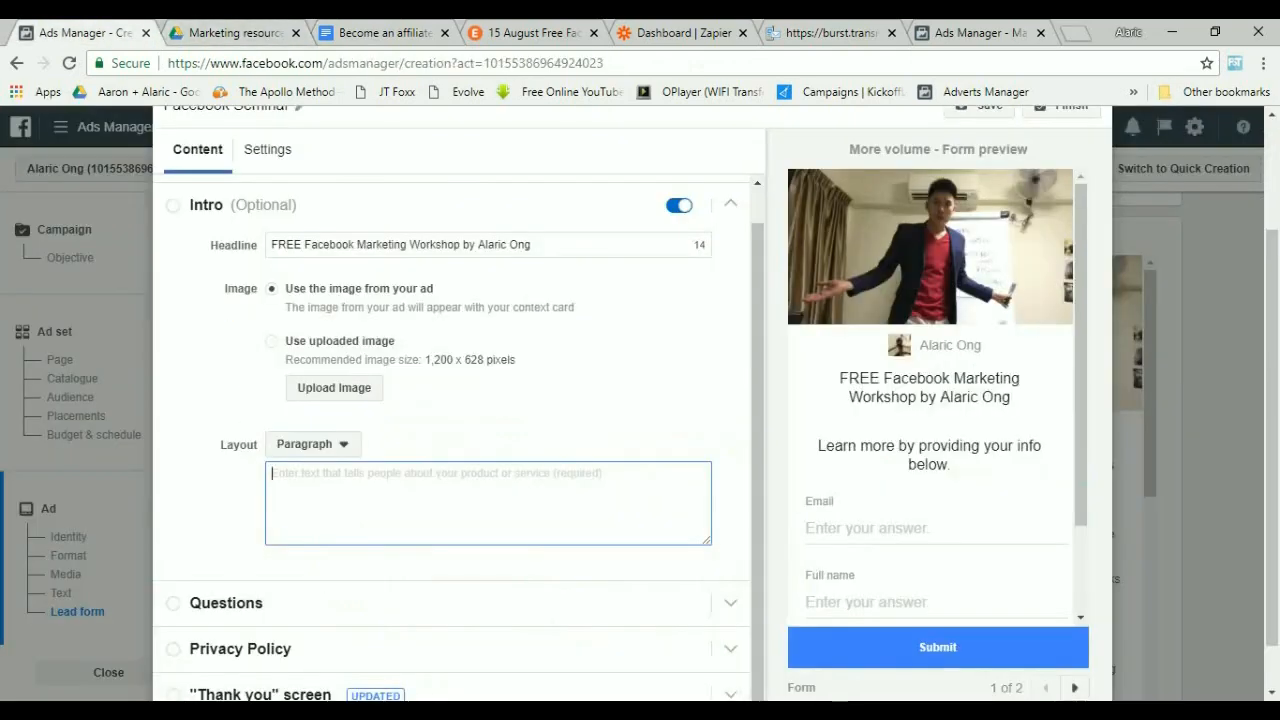
key("ctrl+v")
scroll(488, 503, "up", 1)
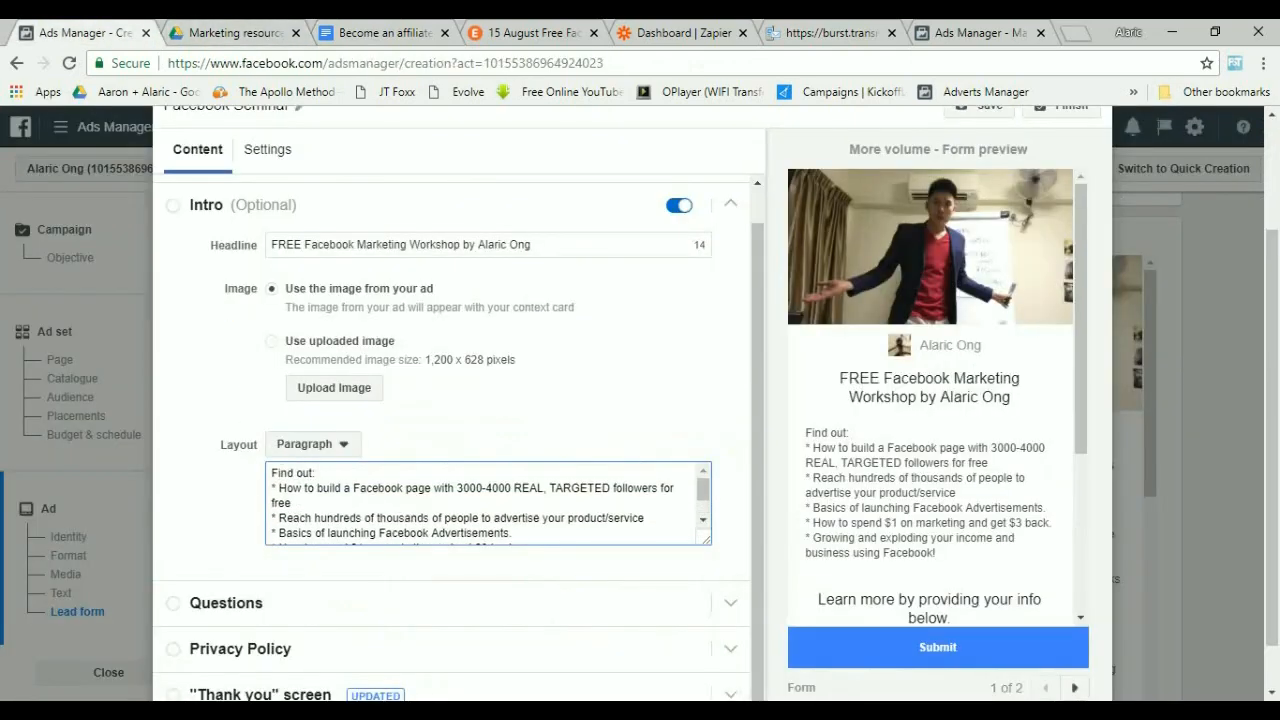
scroll(488, 503, "down", 1)
scroll(488, 503, "down", 1)
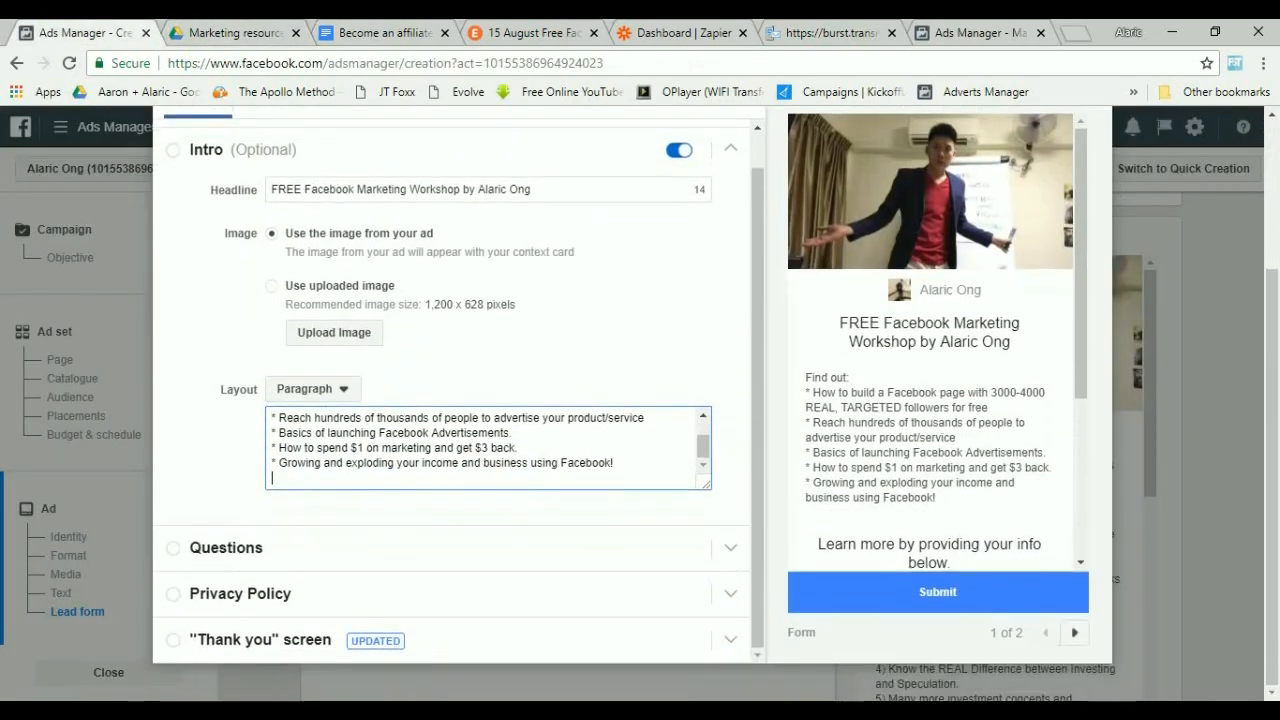
Open the form's Questions section and set its headline to "Fill in your contact information to sign up for the next workshop!".
left_click(226, 546)
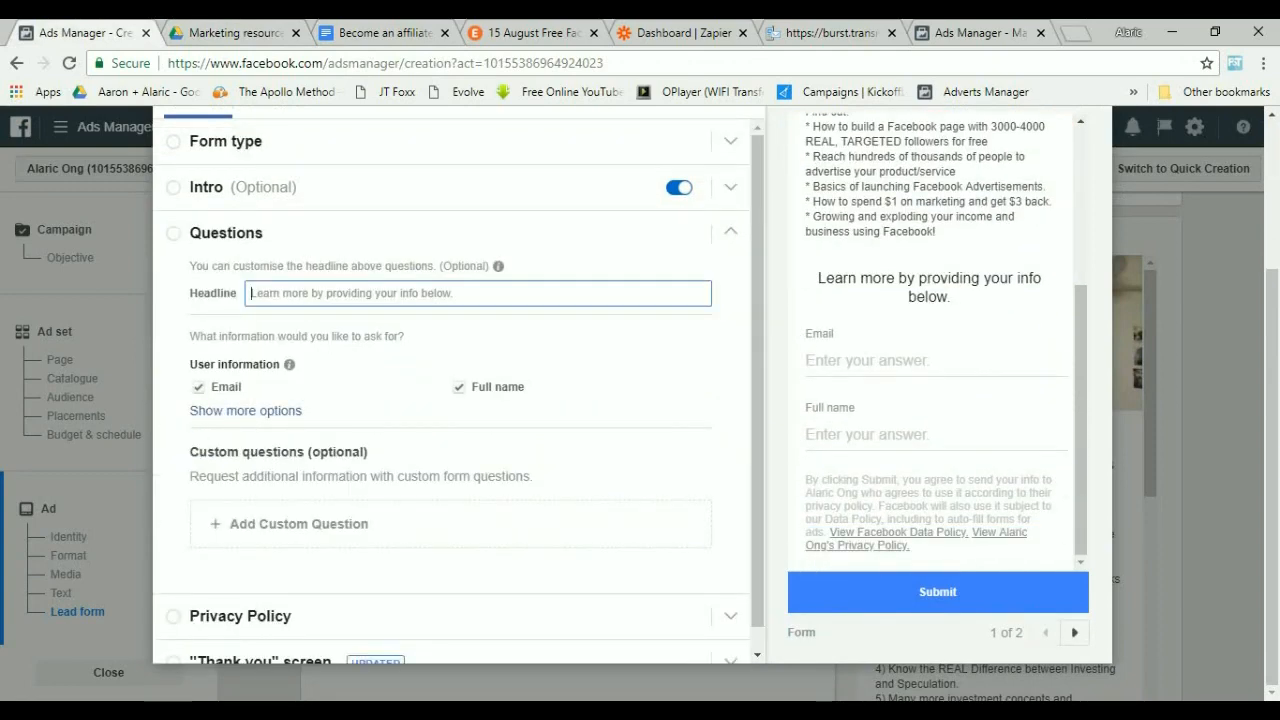
type("Fill")
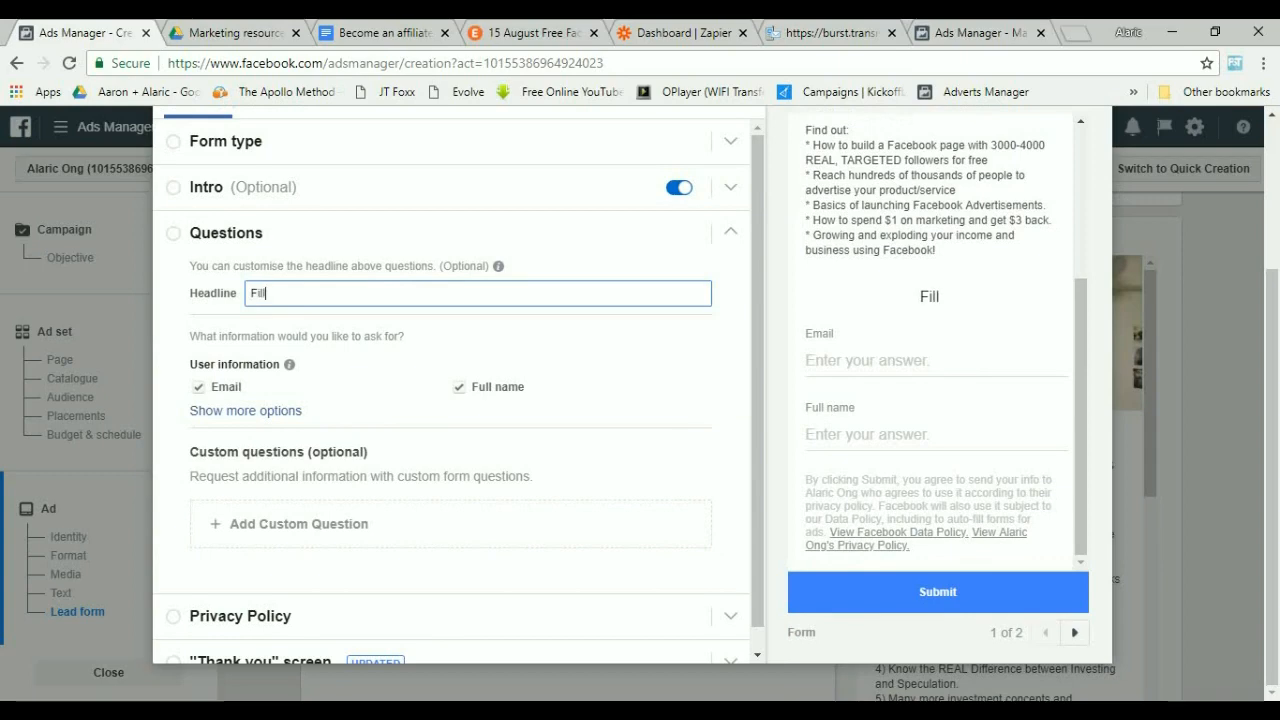
type(" in your contac")
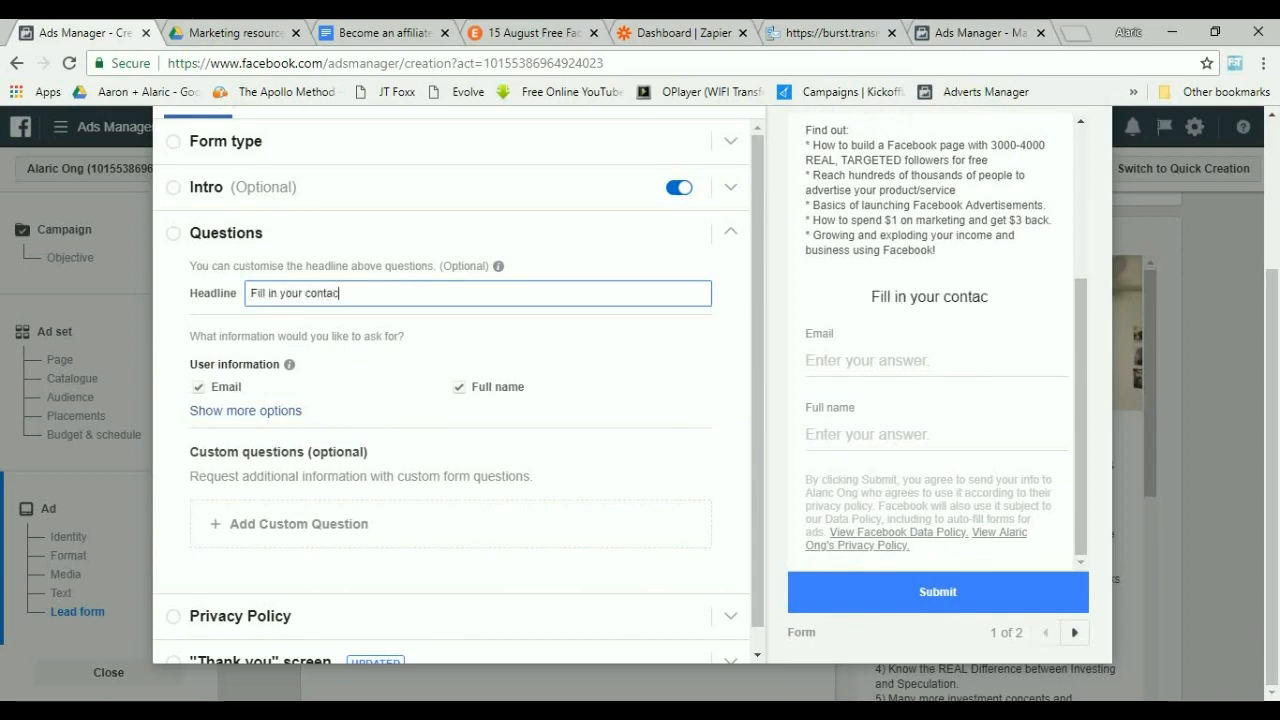
type("t information to ")
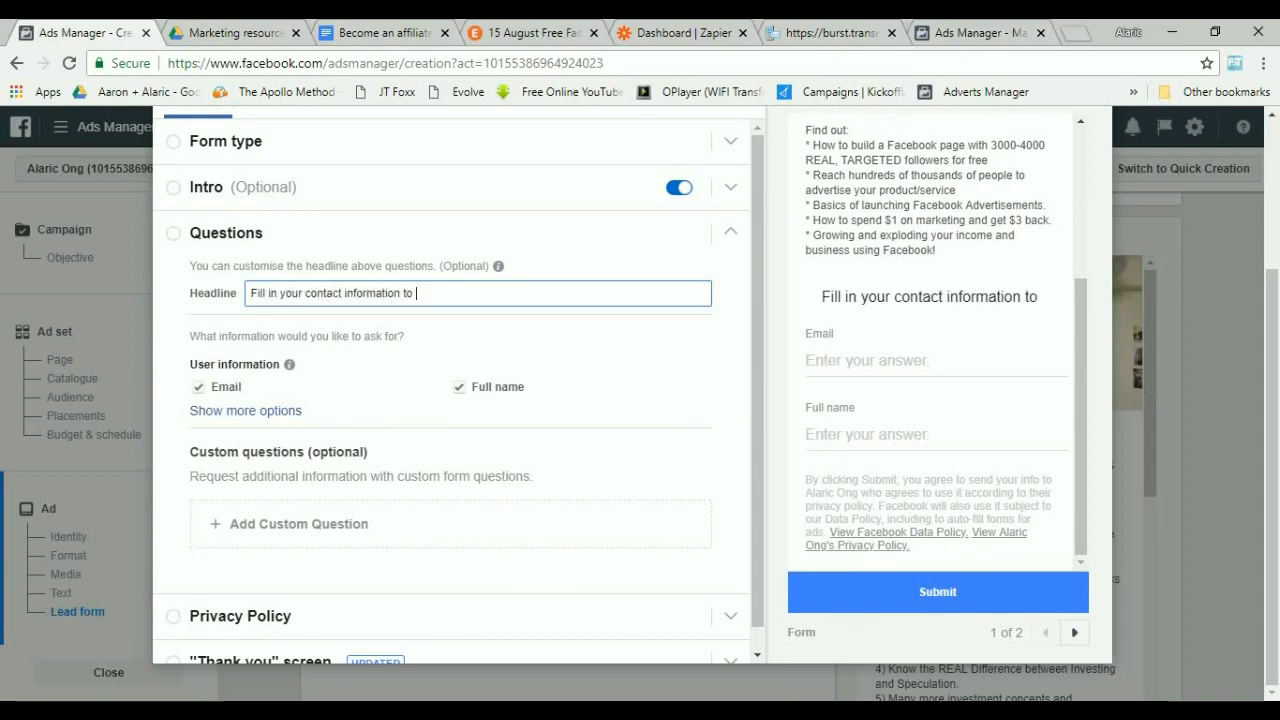
type("sign up")
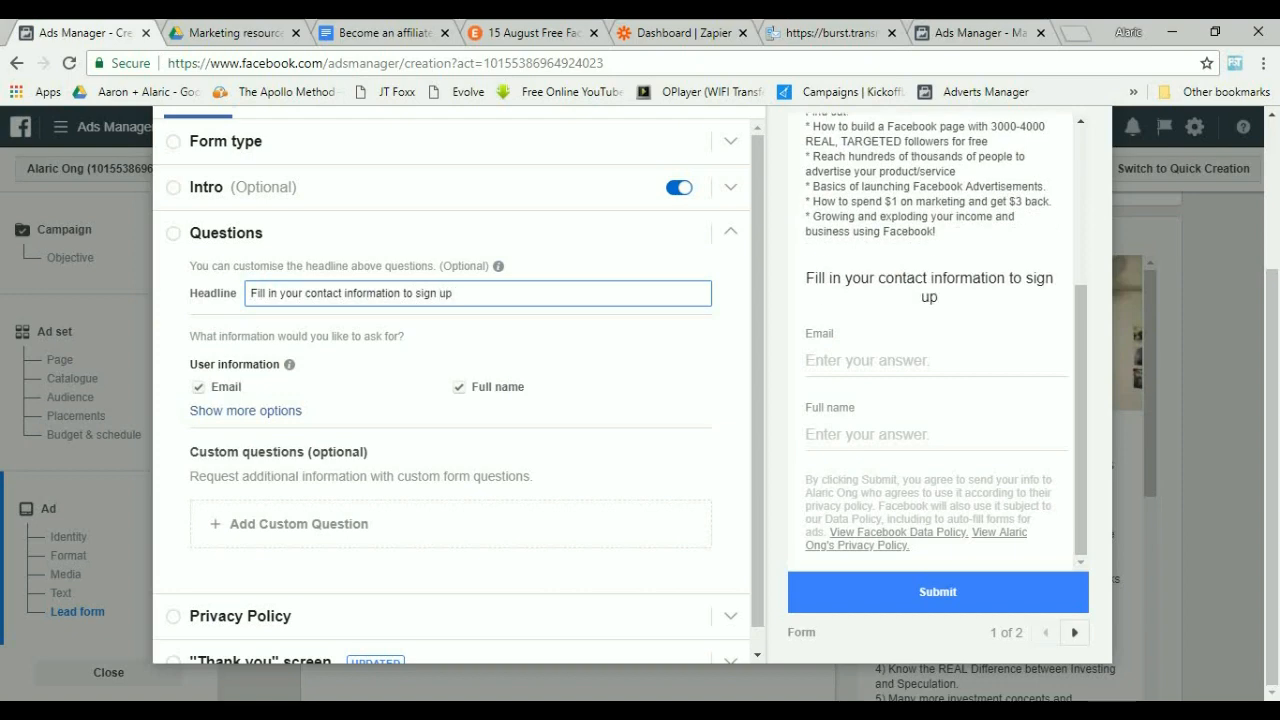
type(" for the nex")
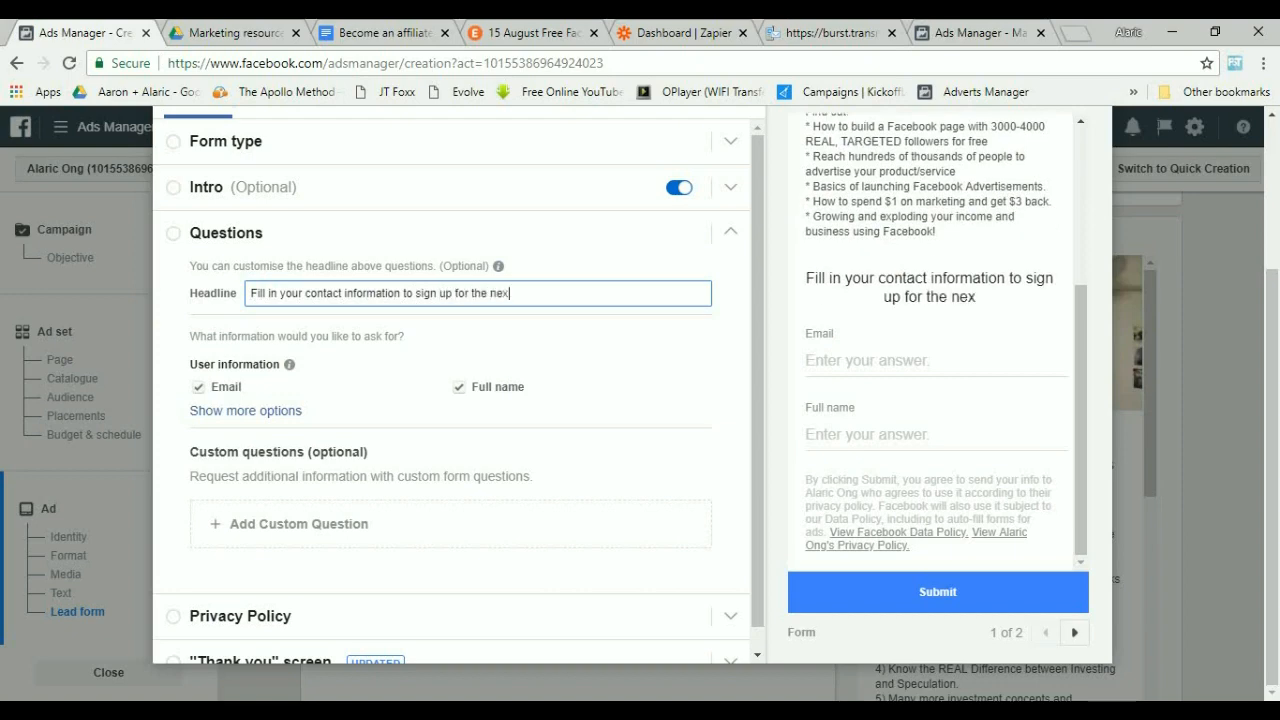
type("t workshop")
key("BackSpace")
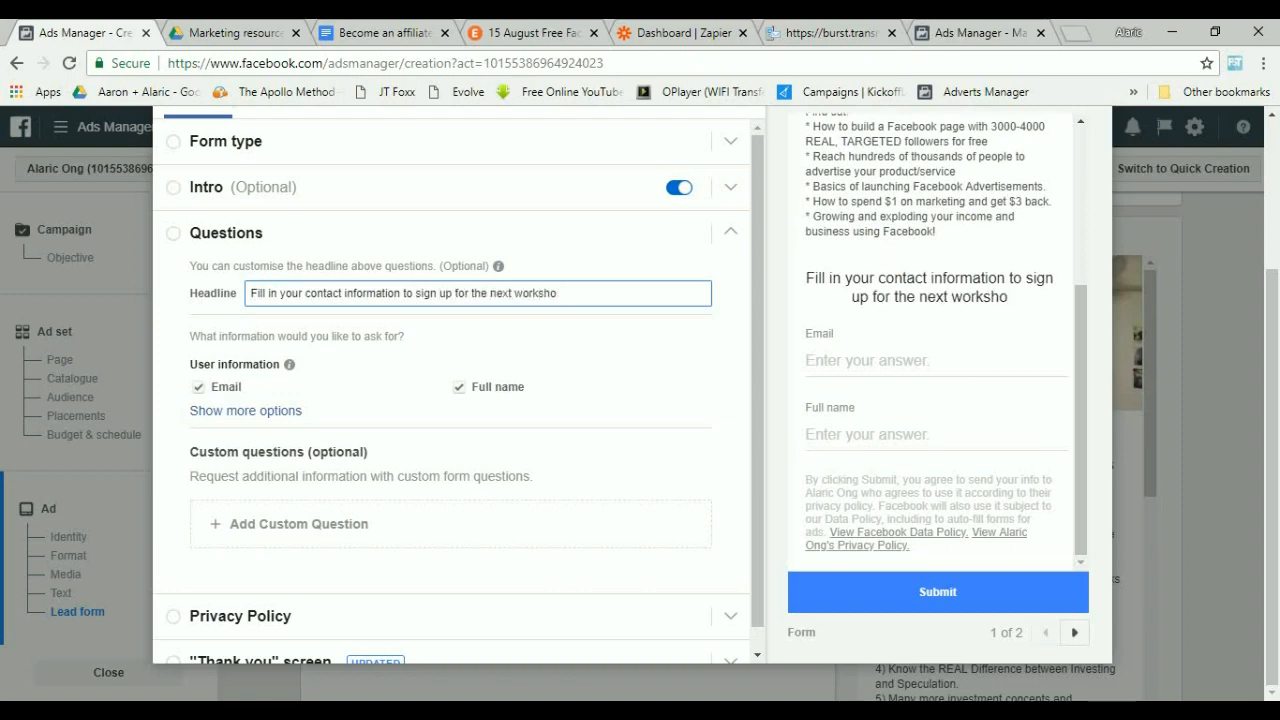
type("p!")
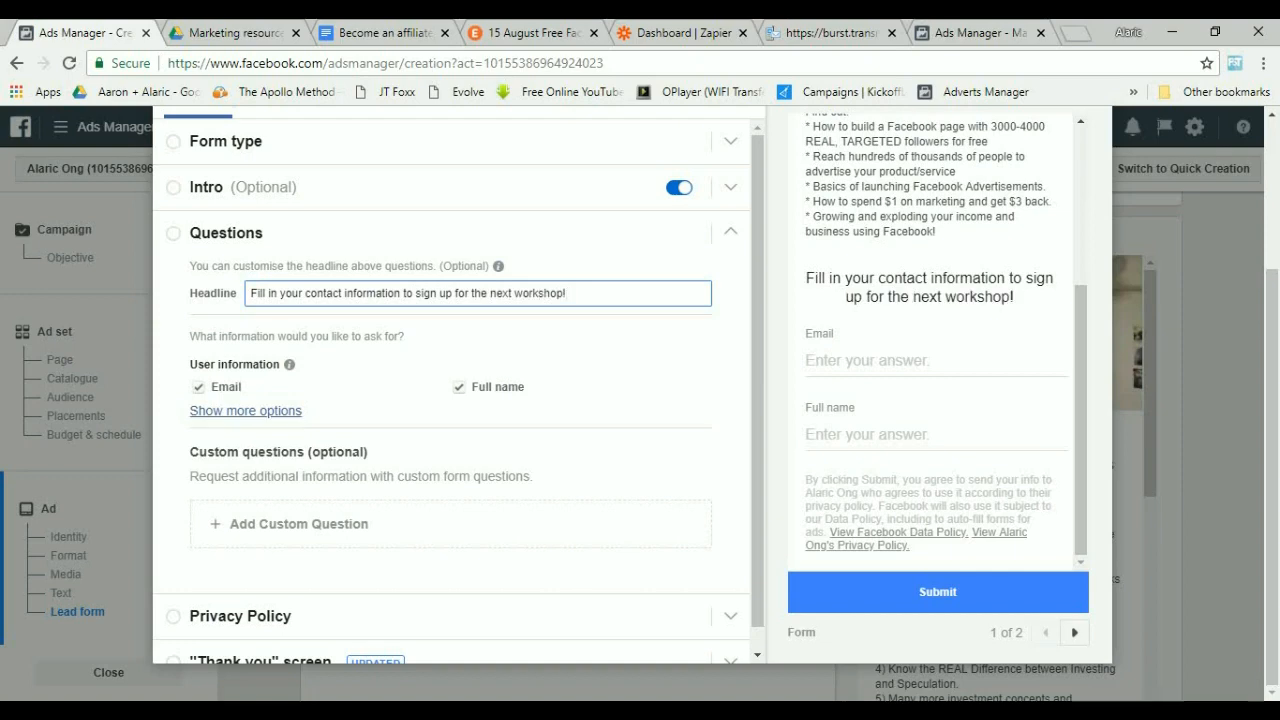
Expand the user information options and add Phone number to the requested fields, keeping Email and Full name.
left_click(245, 410)
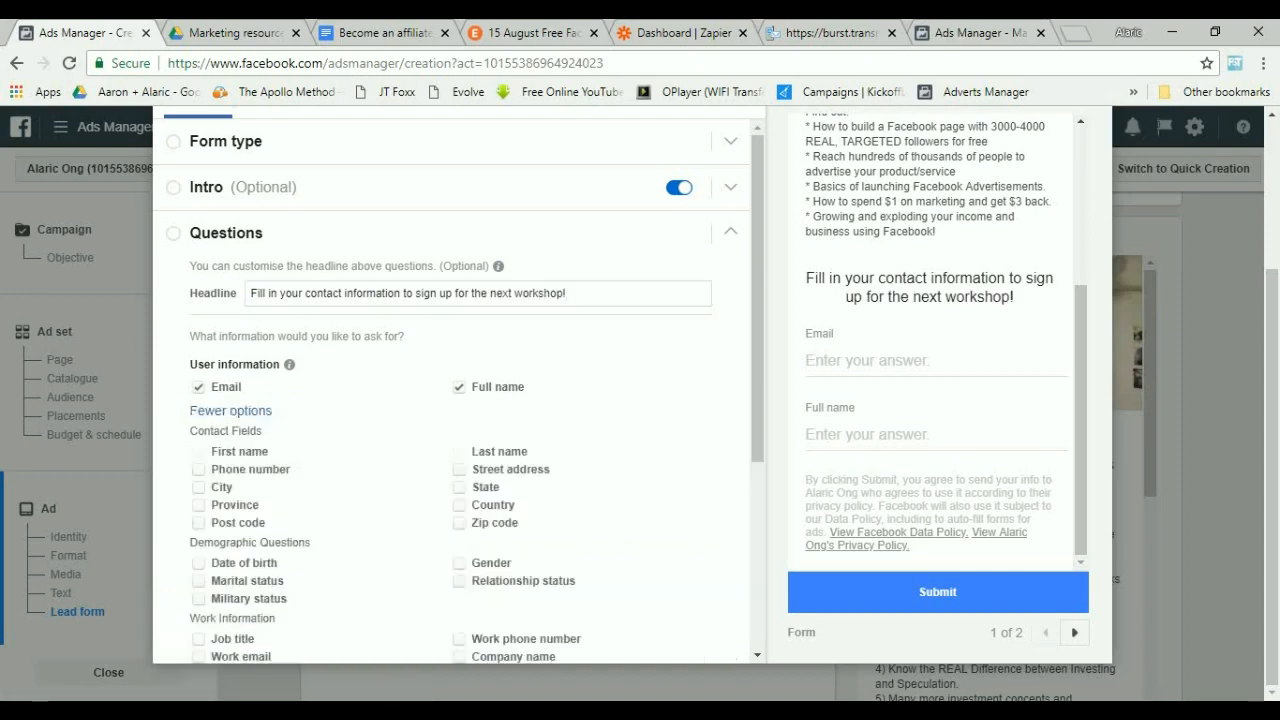
left_click(199, 470)
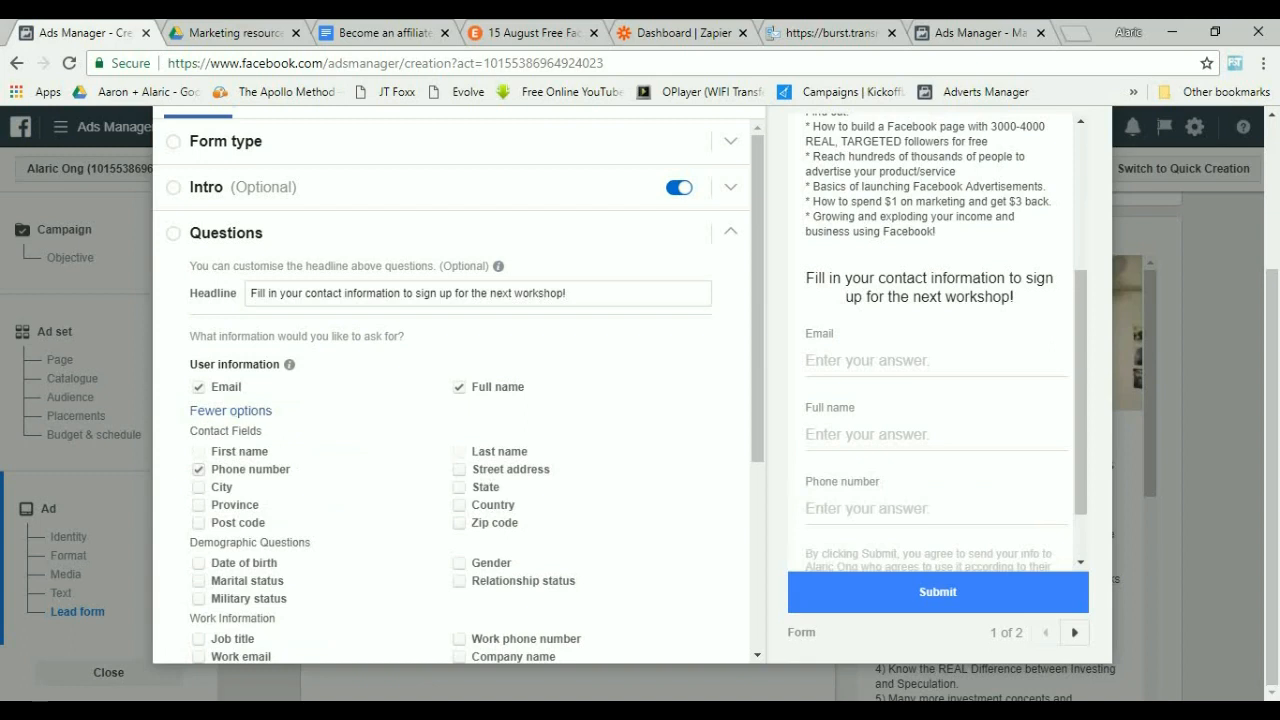
left_click(199, 387)
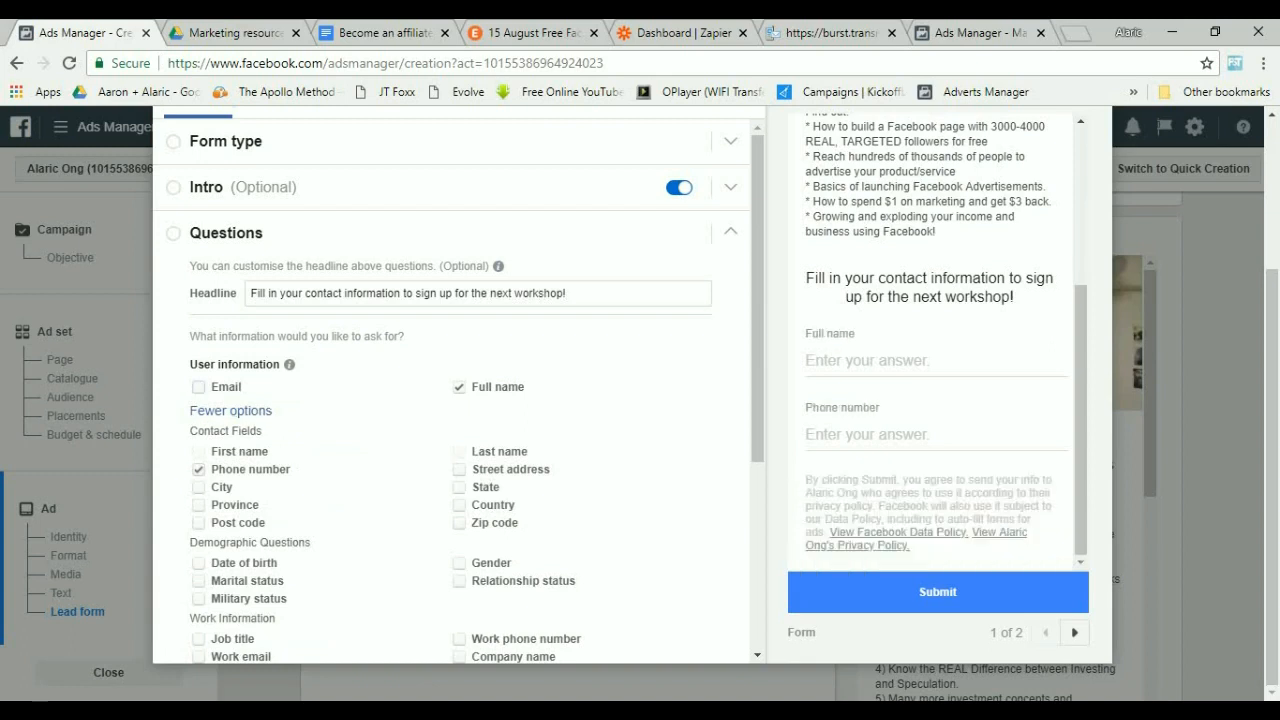
left_click(199, 387)
scroll(458, 400, "down", 3)
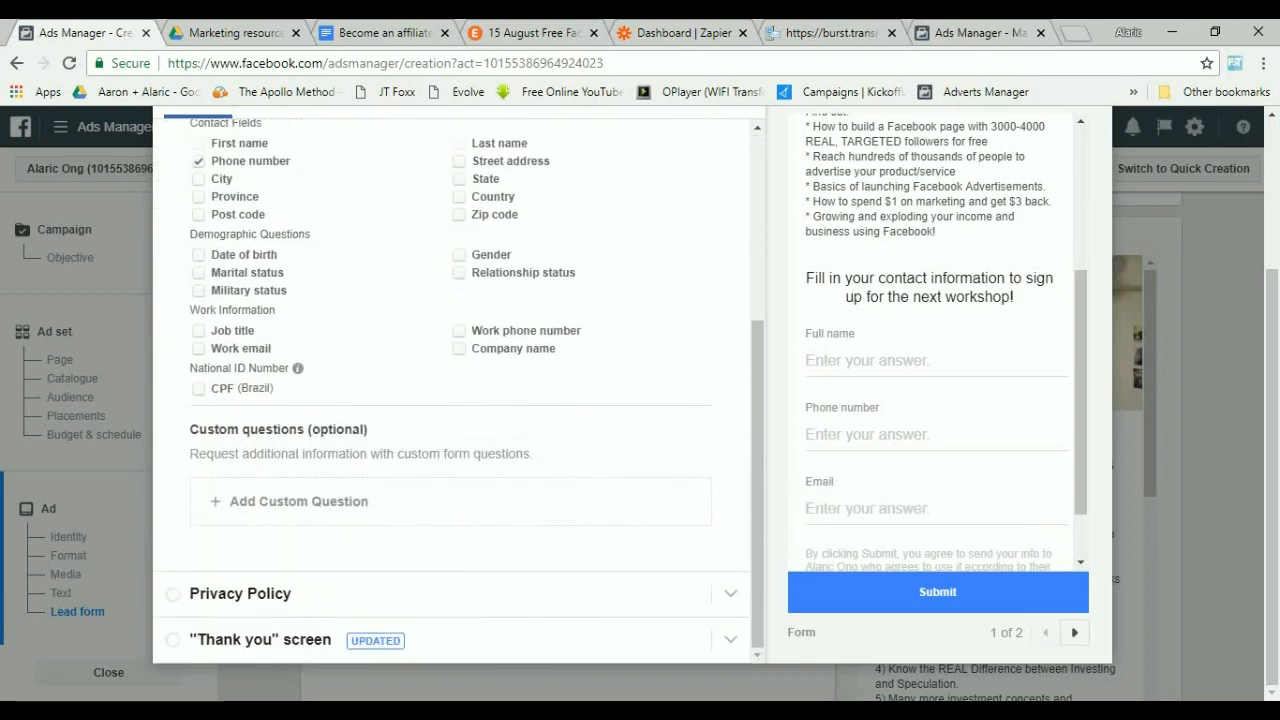
Open the Privacy Policy section and set both the link text and link URL to the speaker's website address.
left_click(240, 593)
left_click(431, 362)
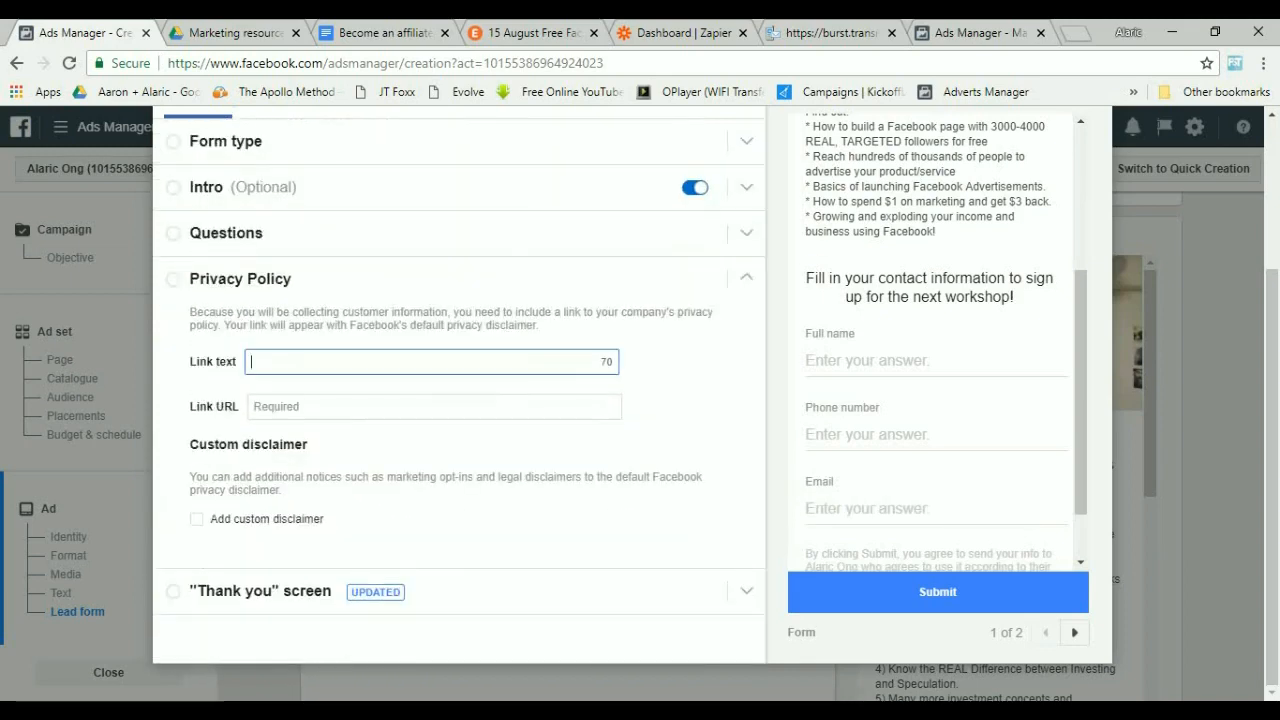
type("www.alar")
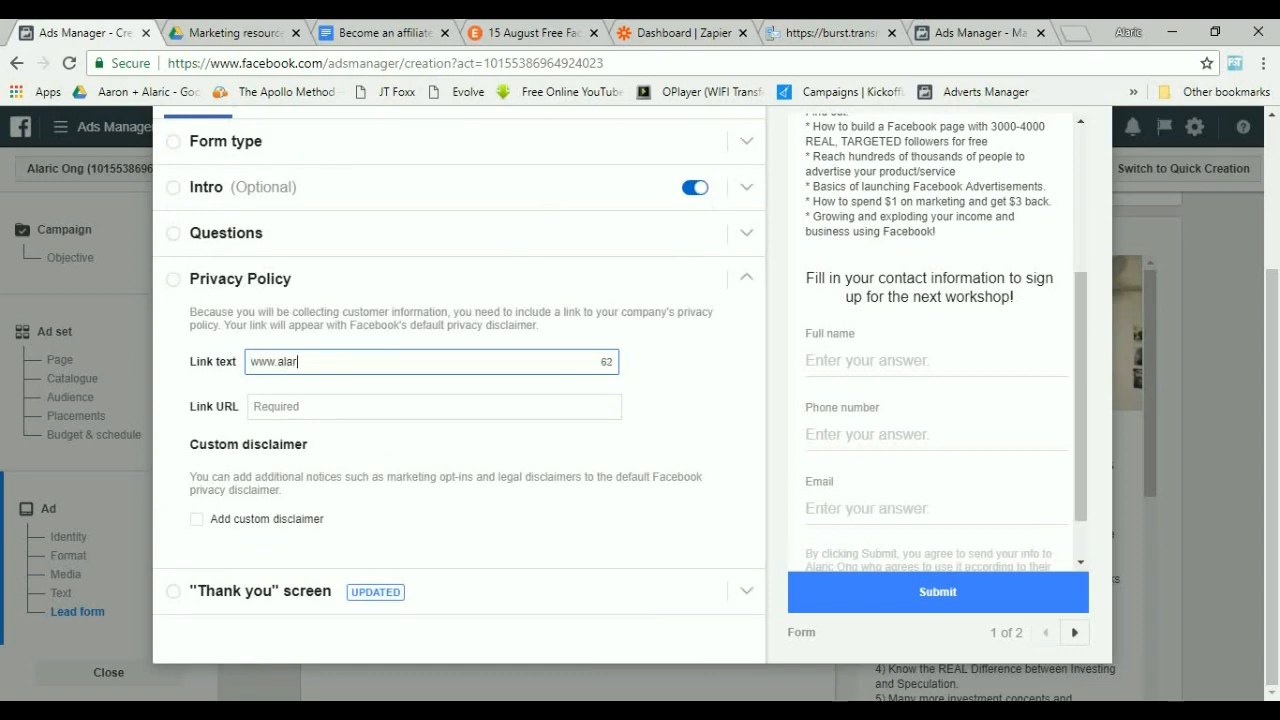
type("icong.com")
key("Tab")
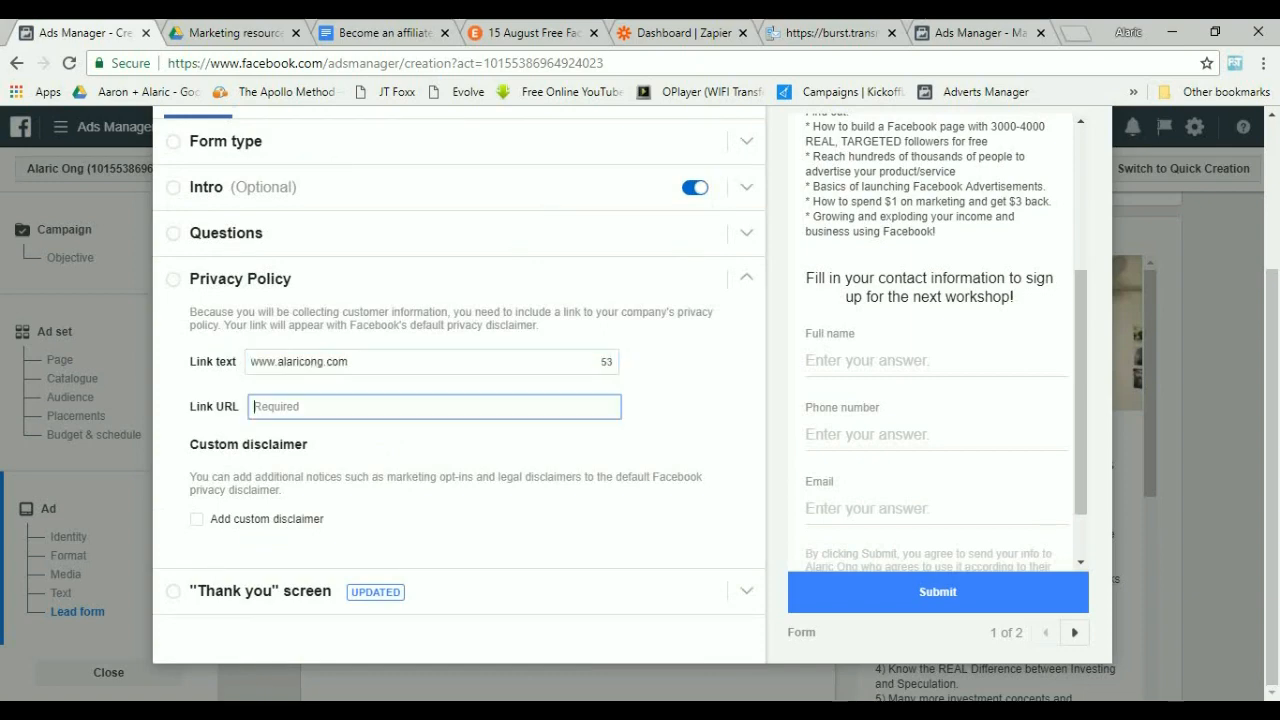
type("wwww.")
key("BackSpace")
key("BackSpace")
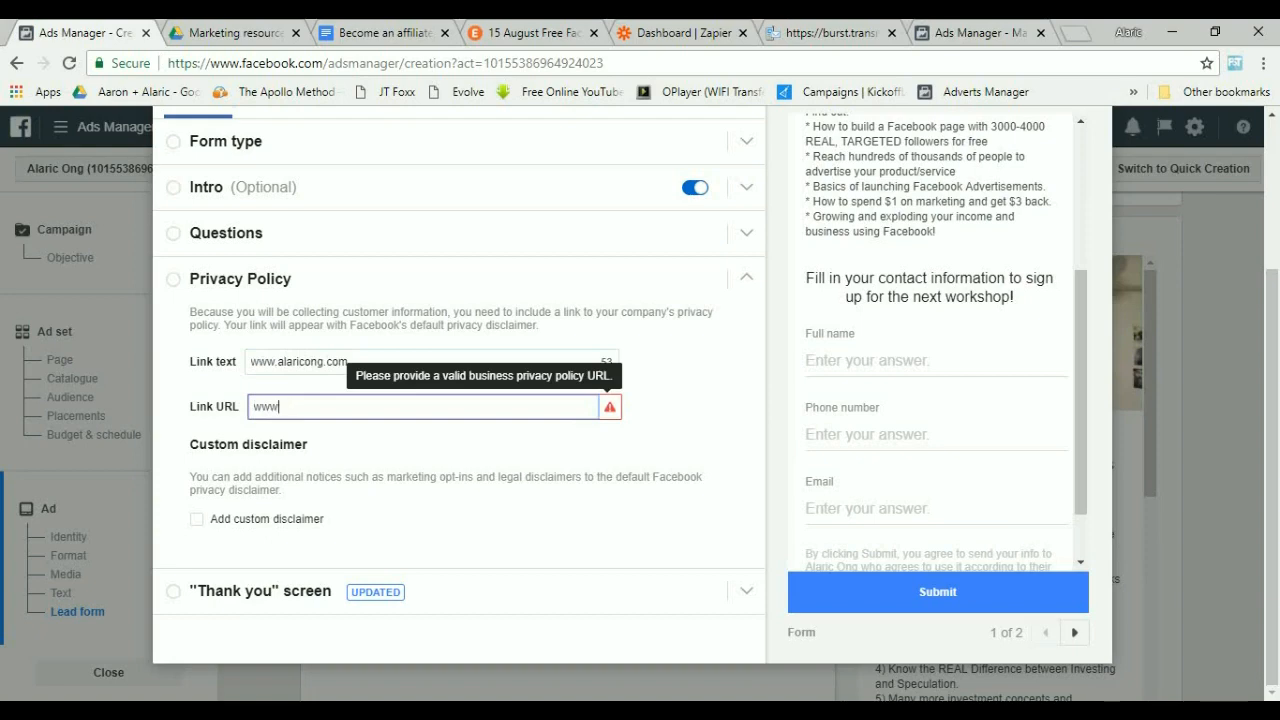
type(".alaricong.com")
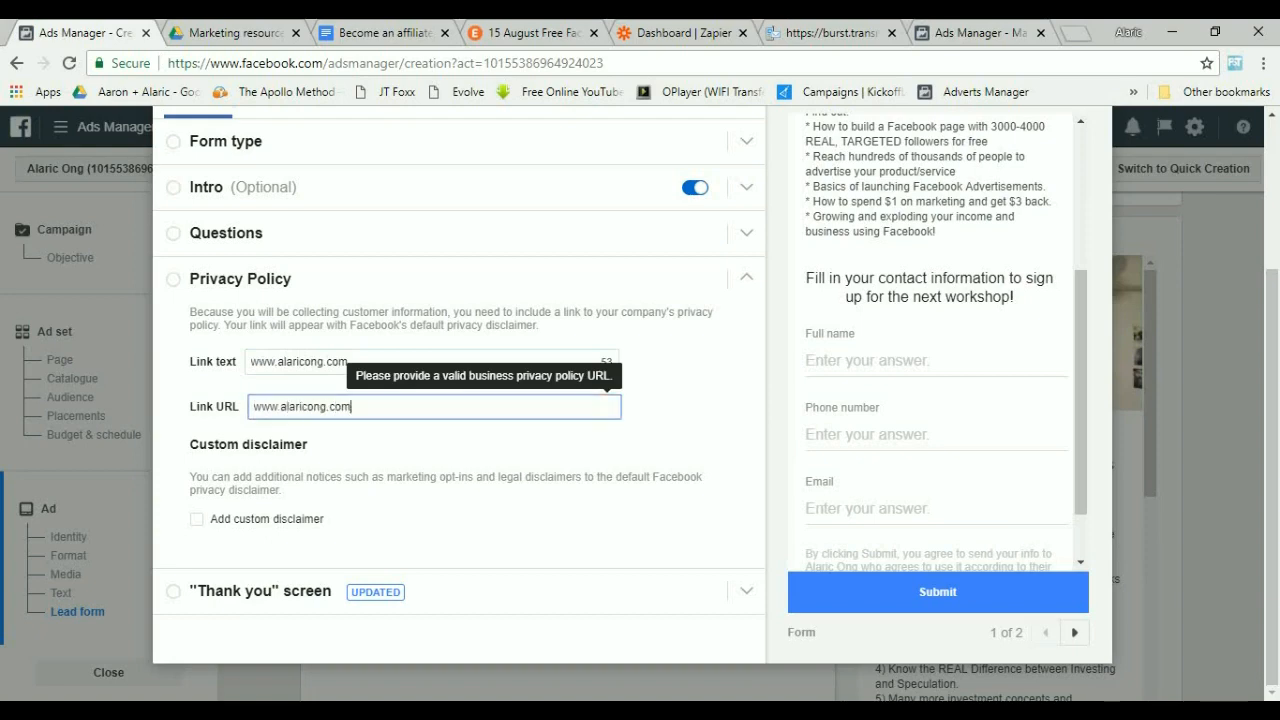
key("Tab")
Open the "Thank you" screen and replace its description with "Looking forward to seeing you at the workshop! An SMS and an Email will be sent to you! Please check it out (:".
left_click(261, 591)
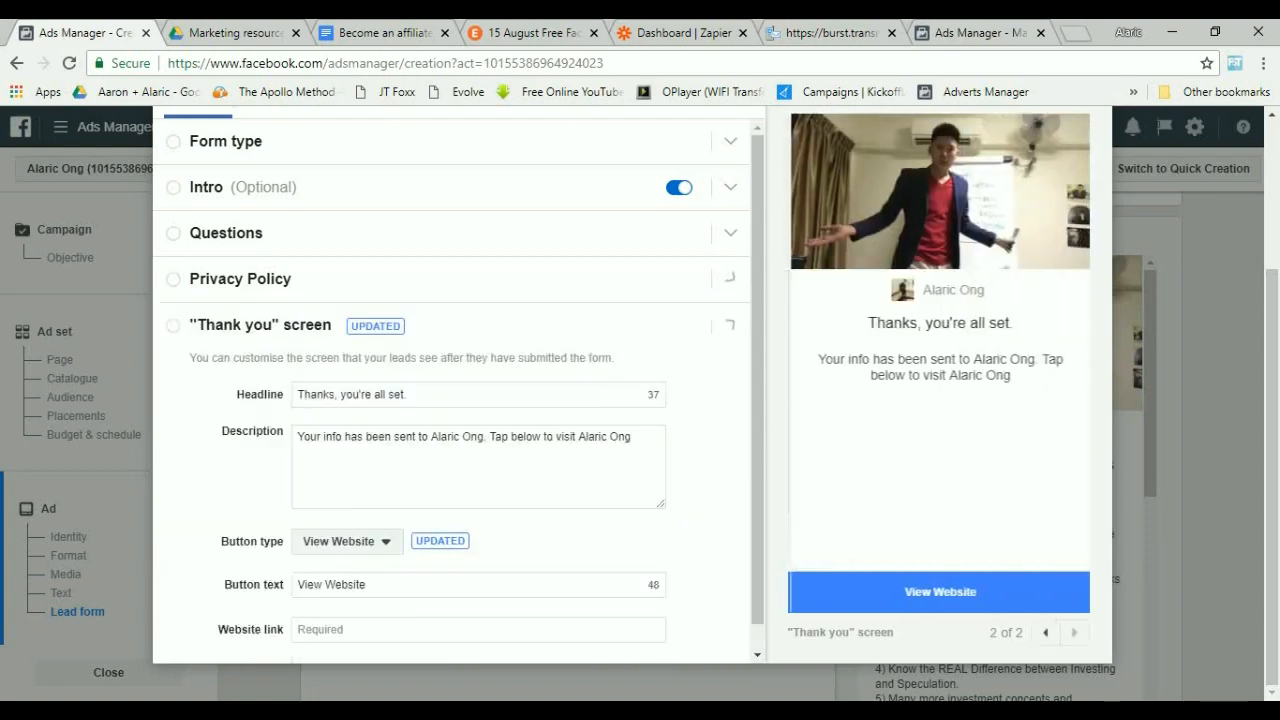
left_click(410, 395)
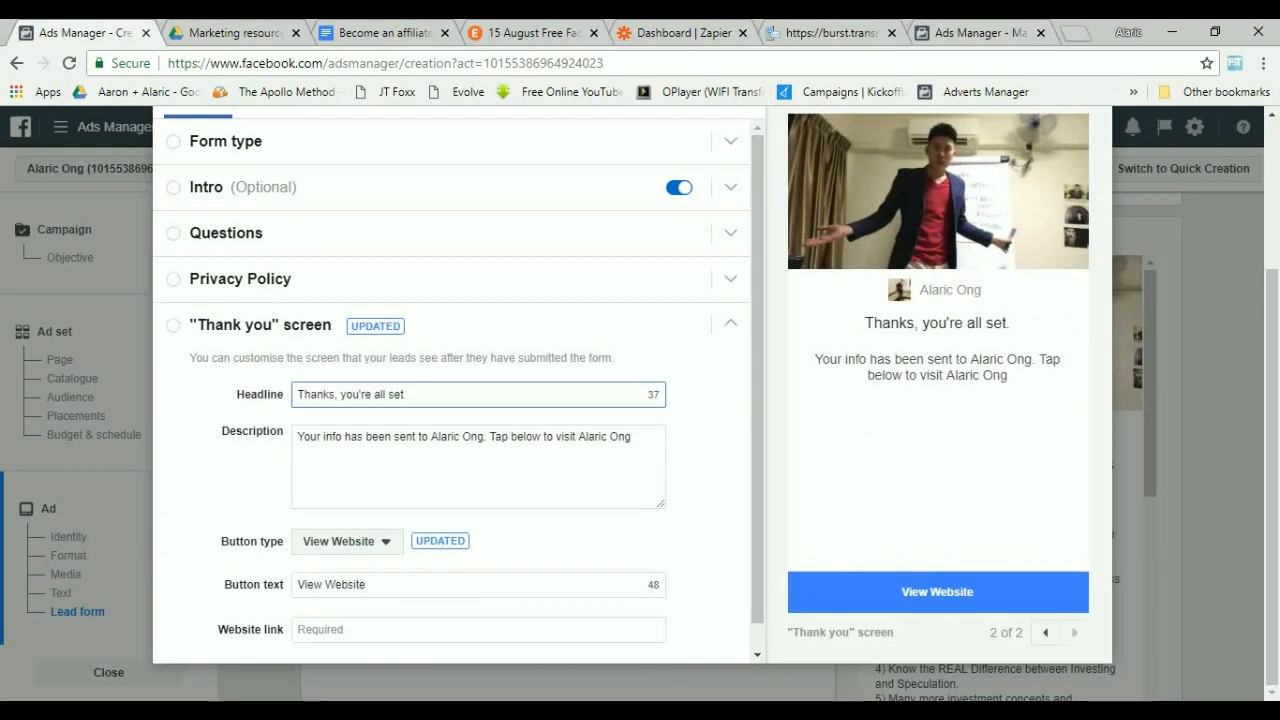
key("Tab")
key("ctrl+a")
key("BackSpace")
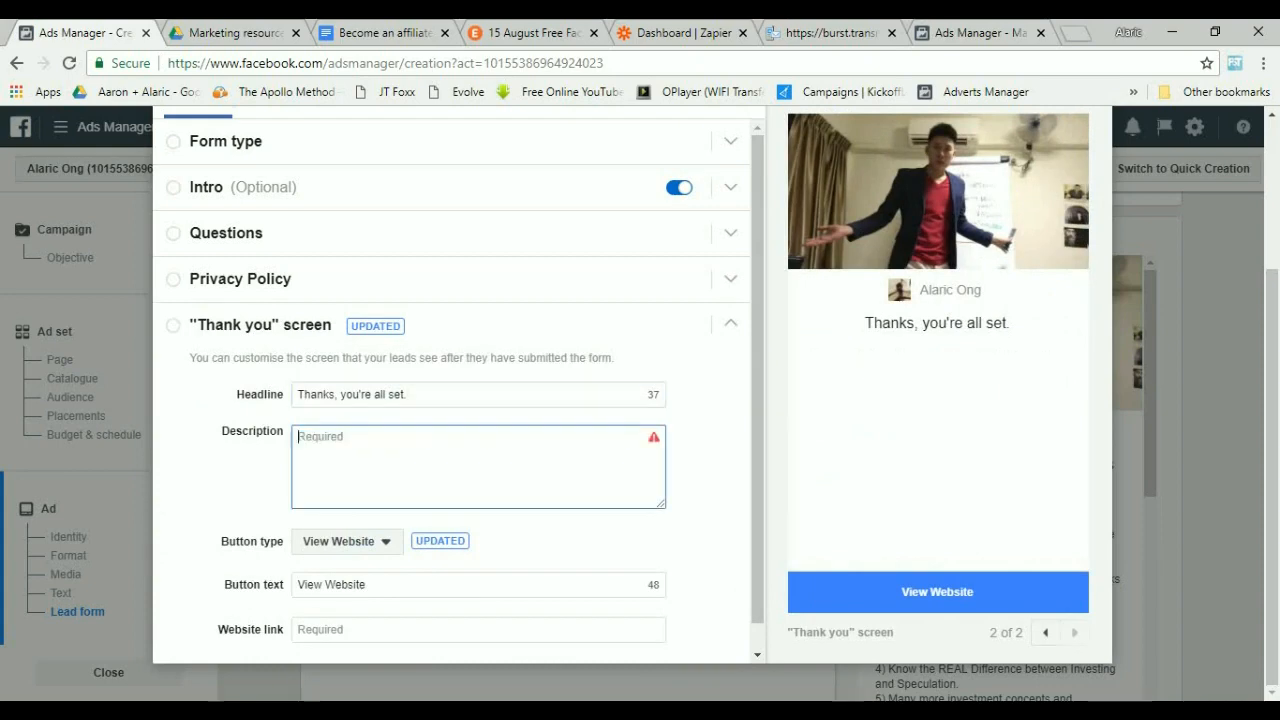
type("Looking for")
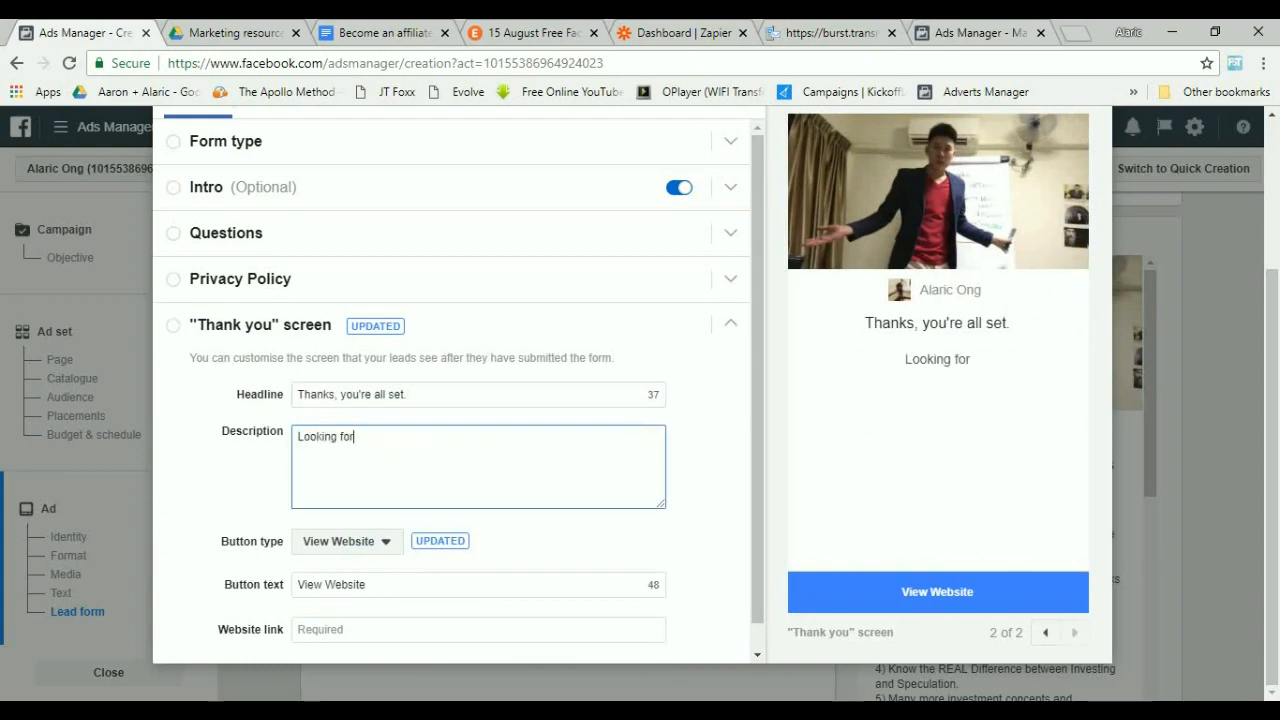
type("ward to seeing you")
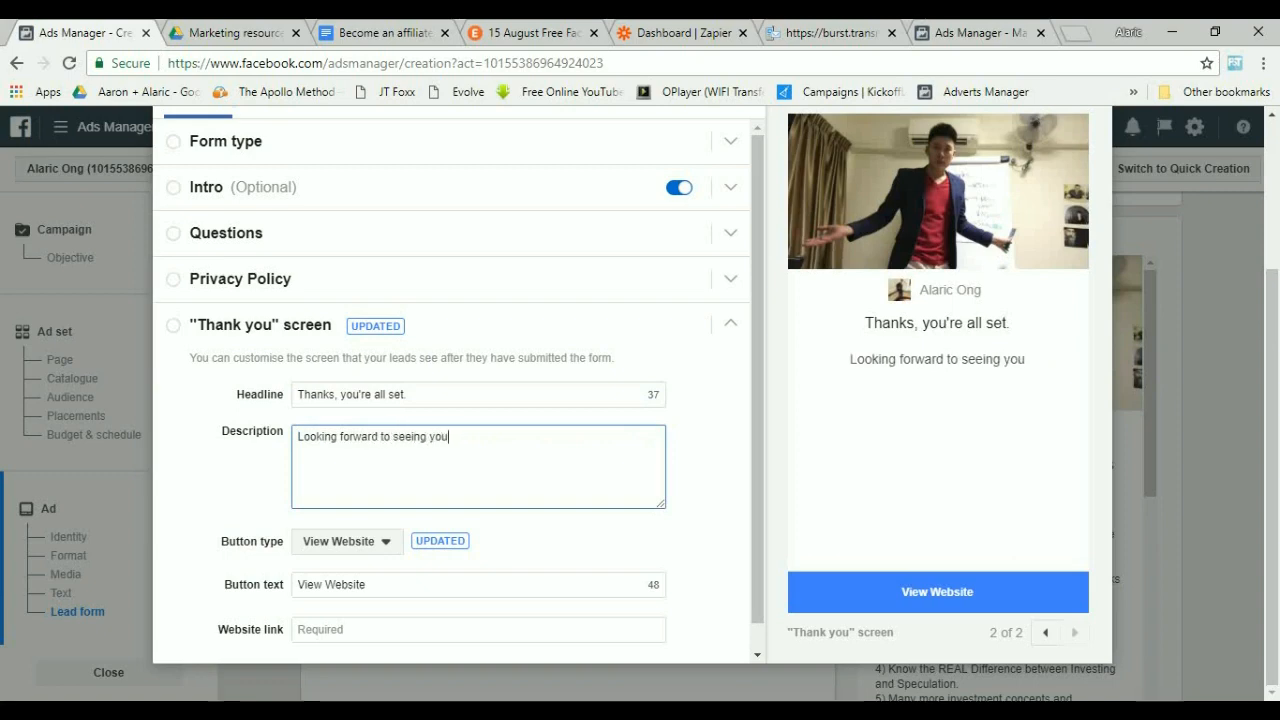
type(" at the workshop! ")
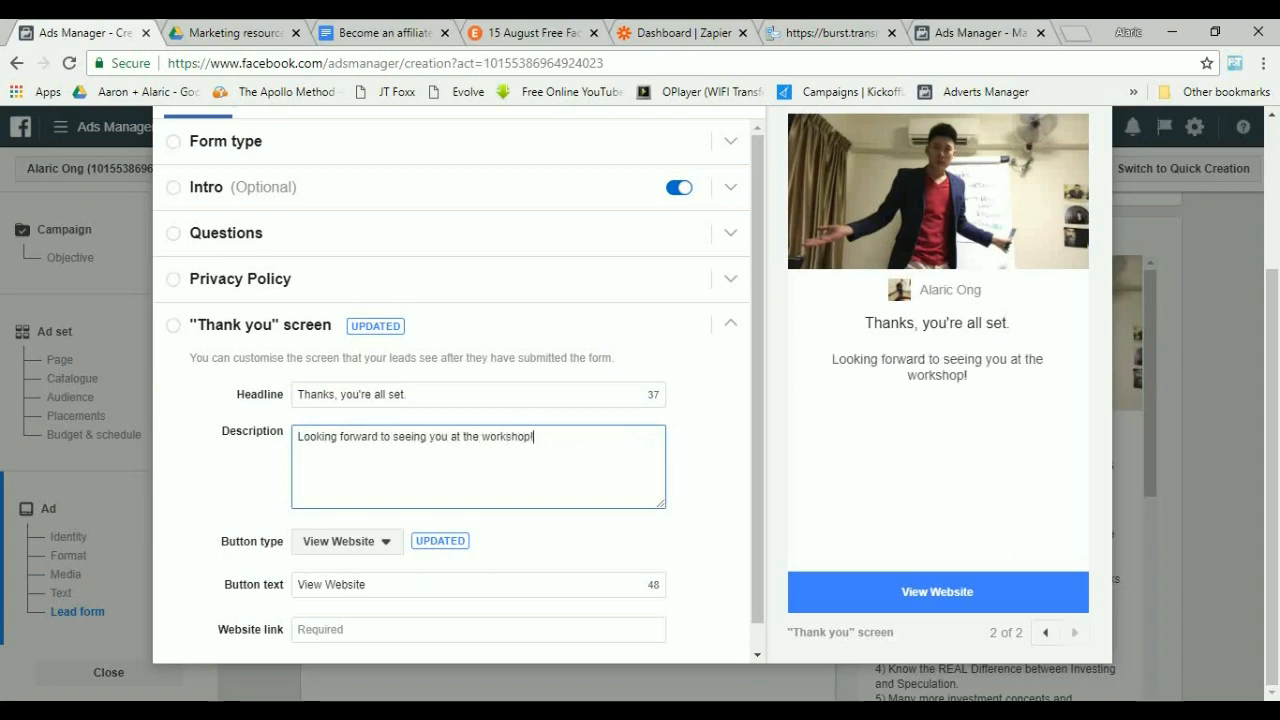
type("An SM")
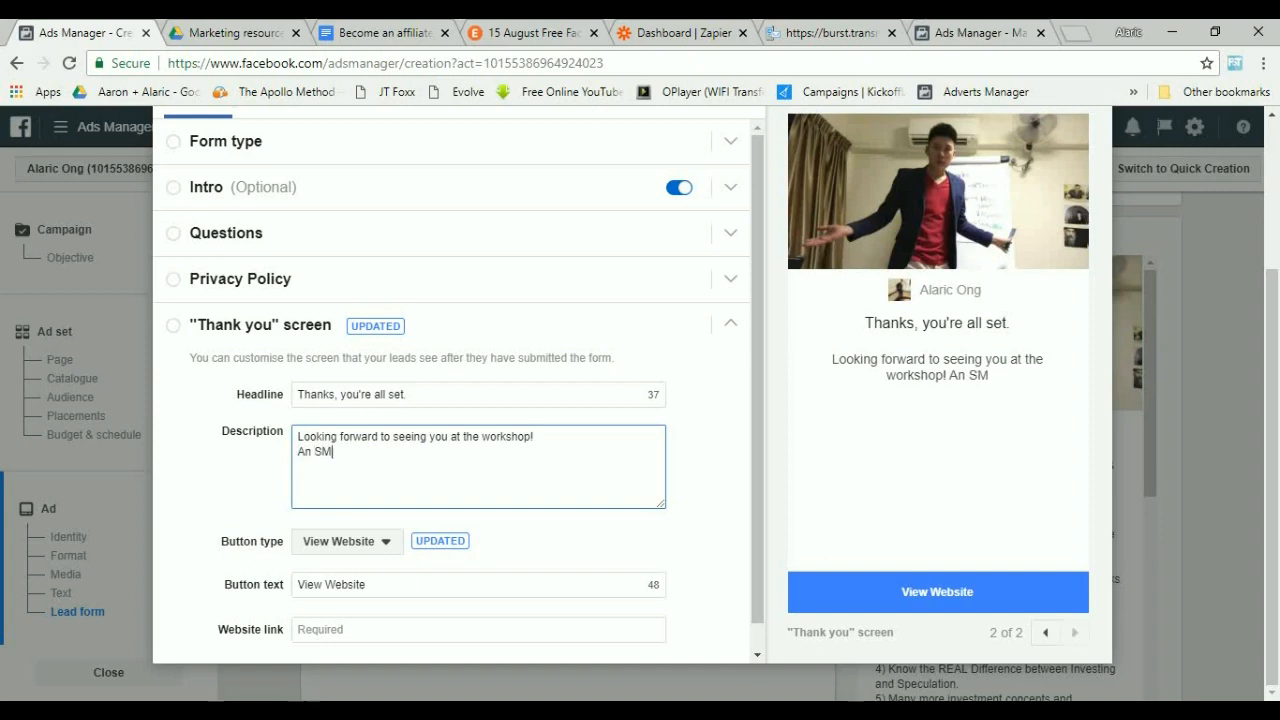
type("S and an ")
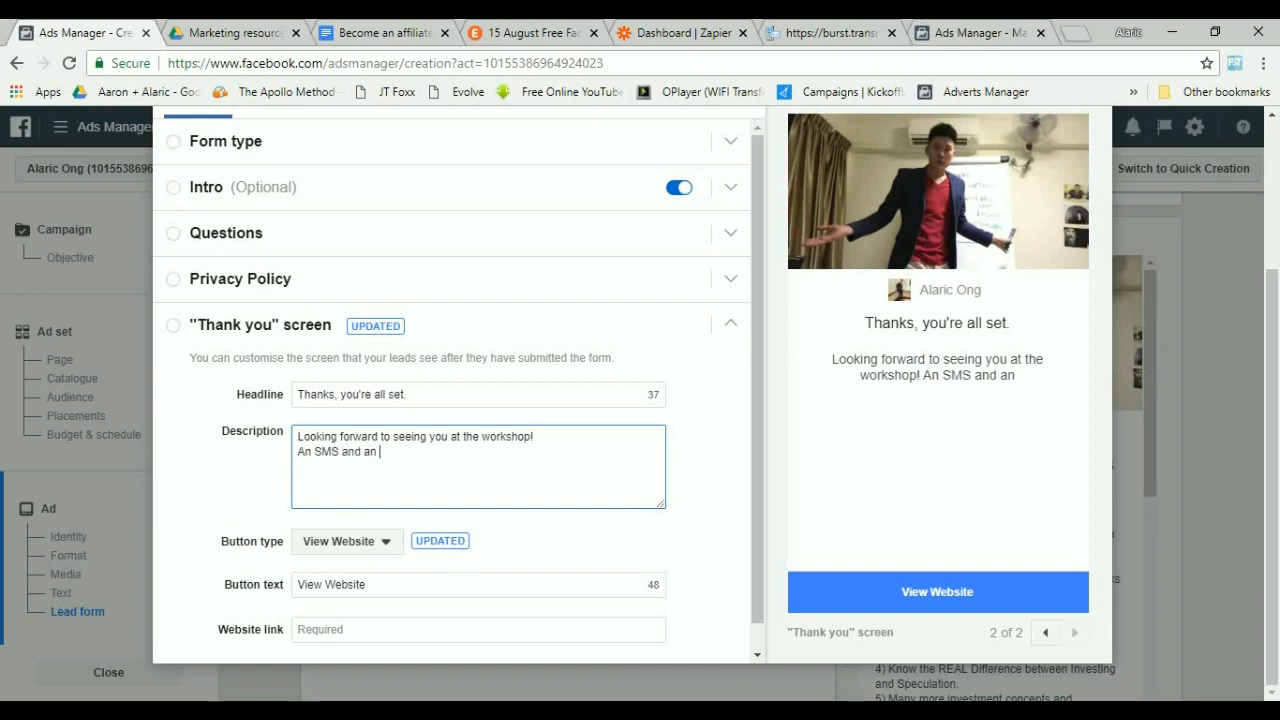
type("Email will b")
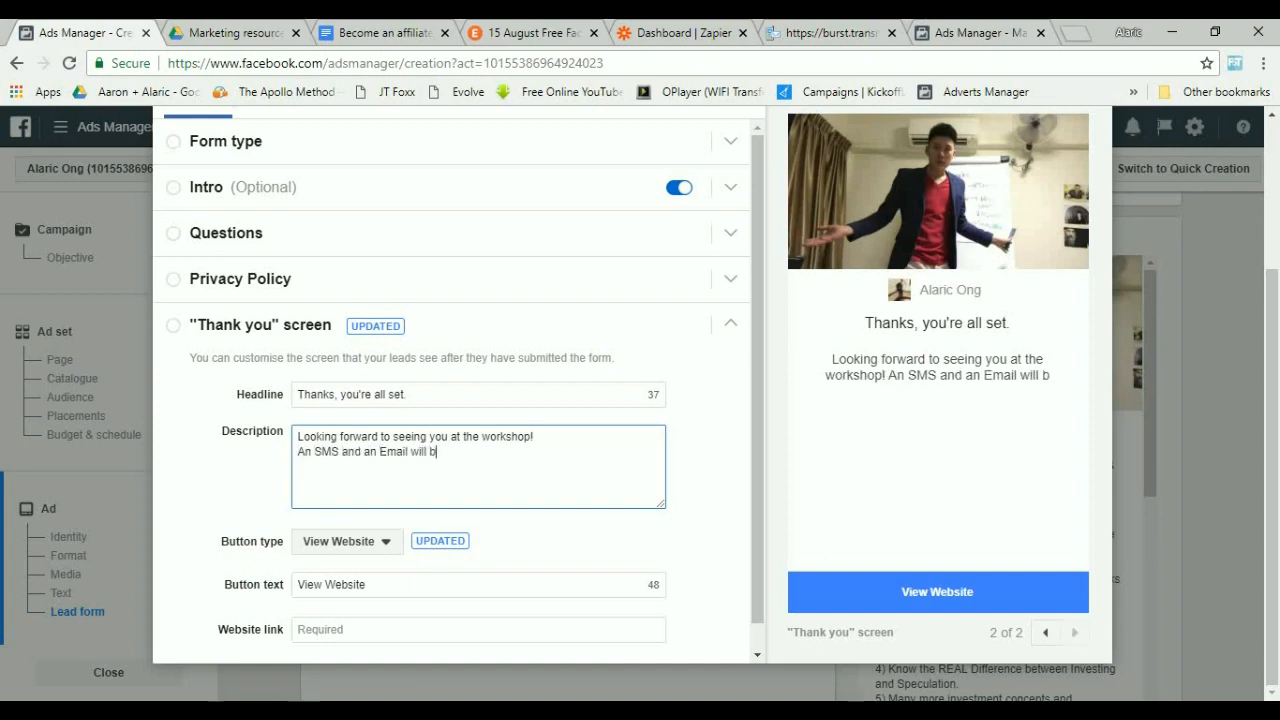
type("e sent to you")
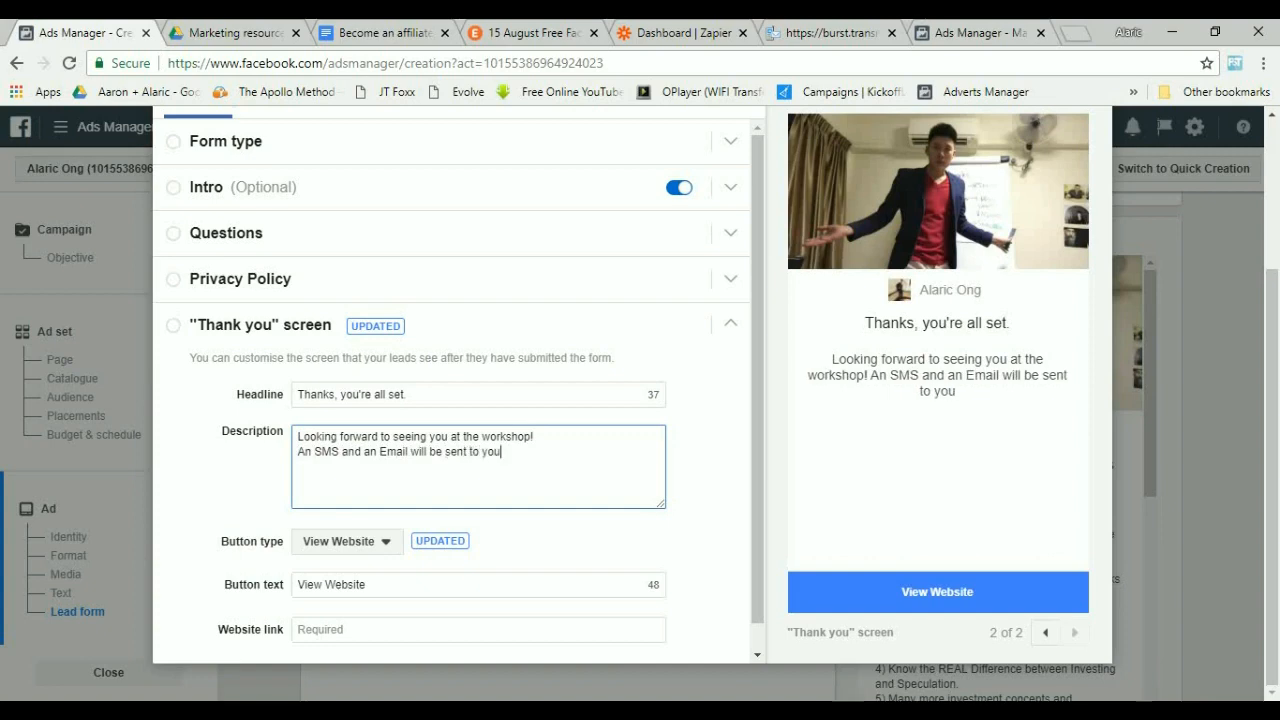
type("! Please check i")
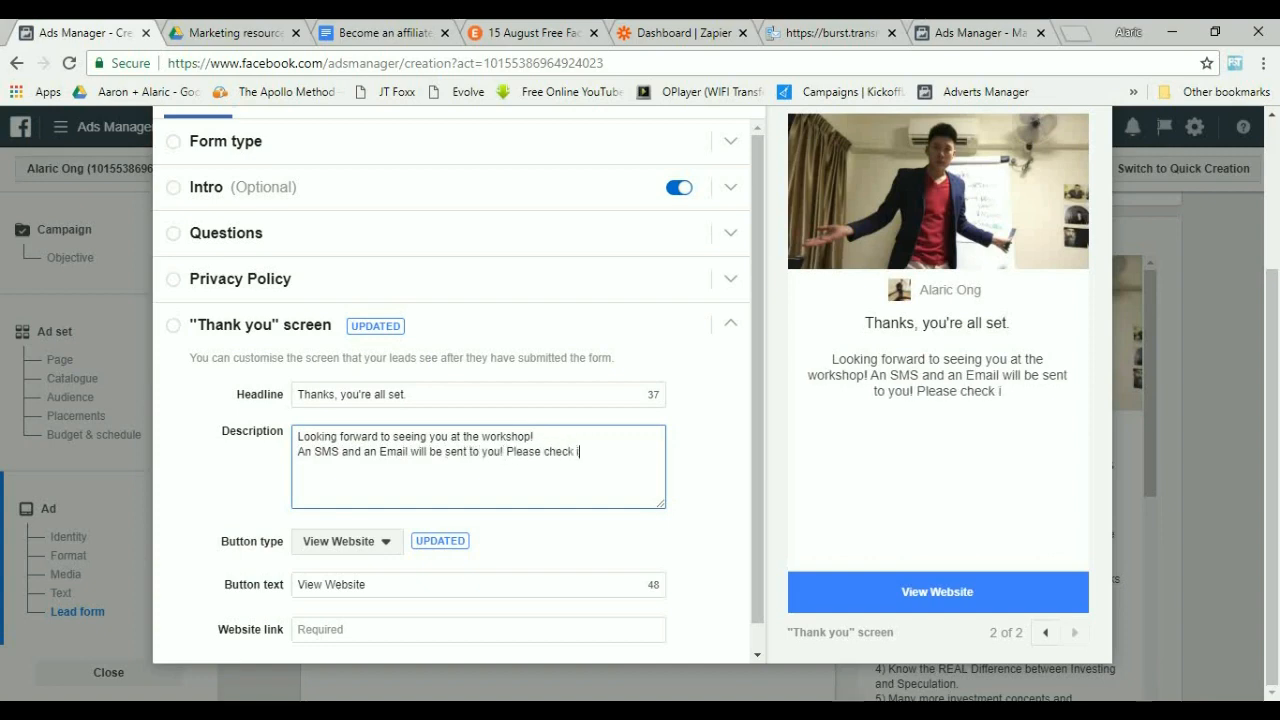
type("t out (:")
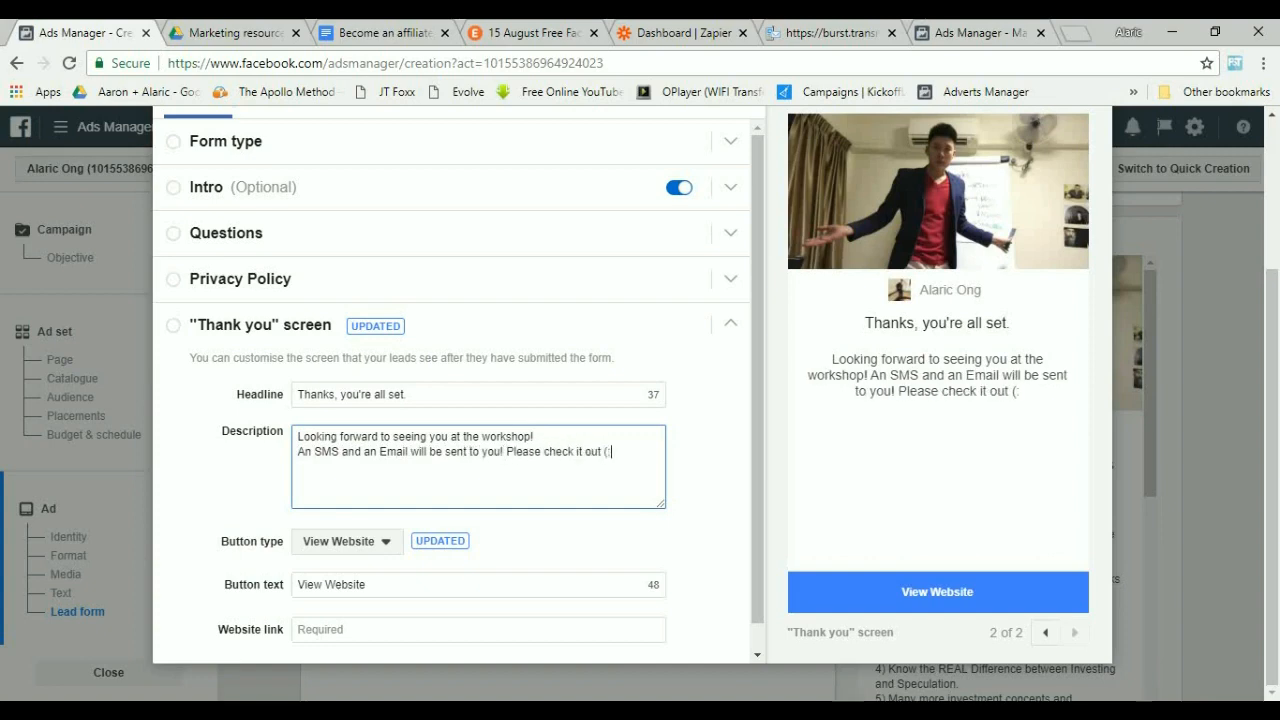
key("Tab")
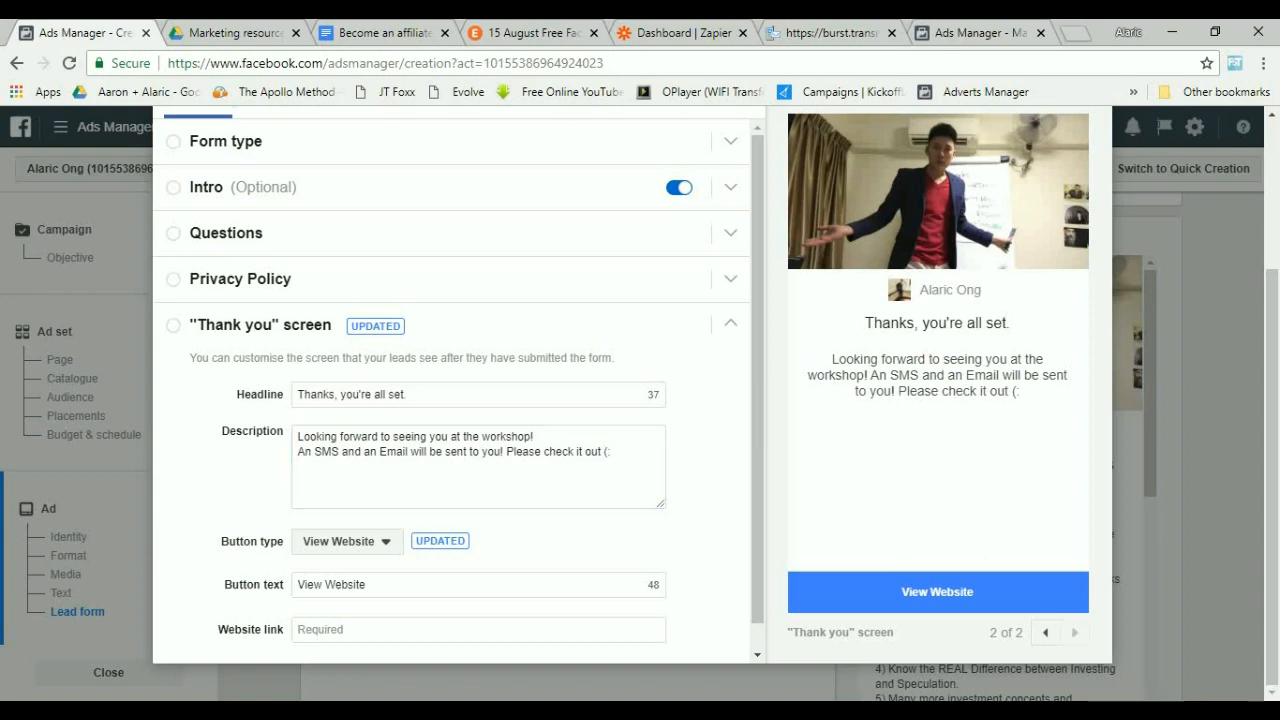
Keep the button type as View Website and set the website link to the speaker's website address.
left_click(348, 542)
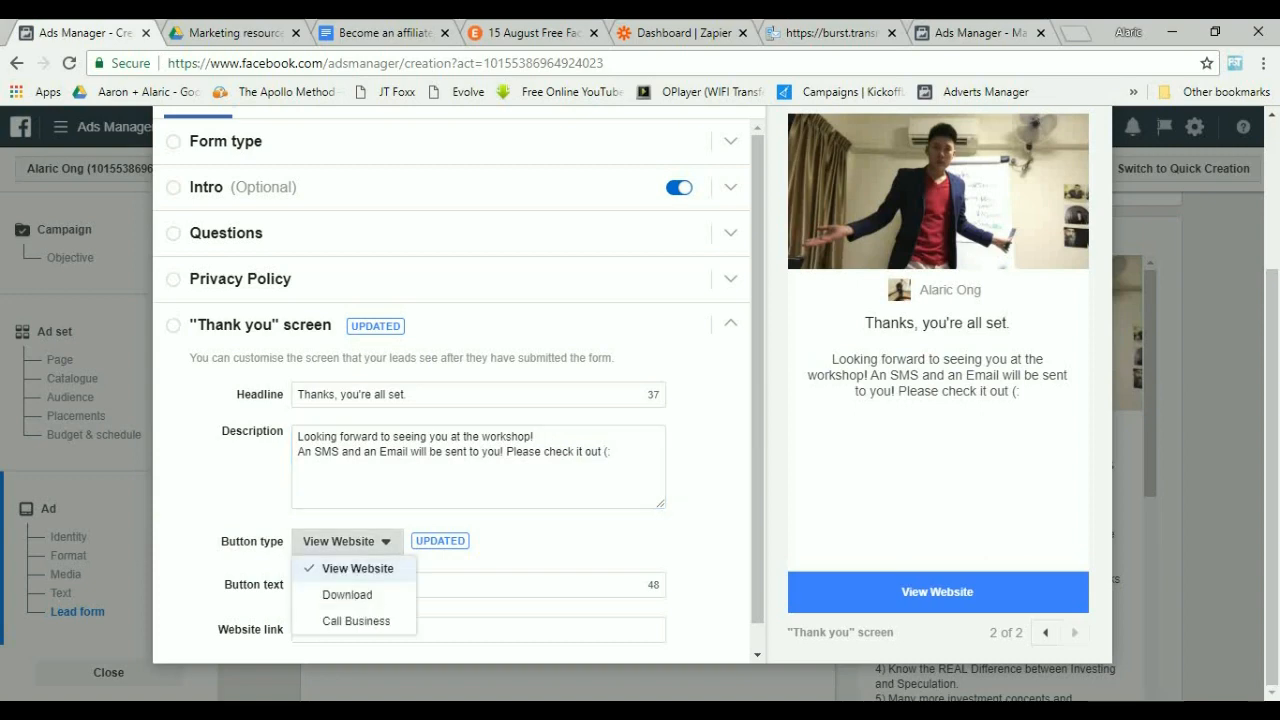
left_click(357, 568)
left_click(368, 585)
left_click(540, 545)
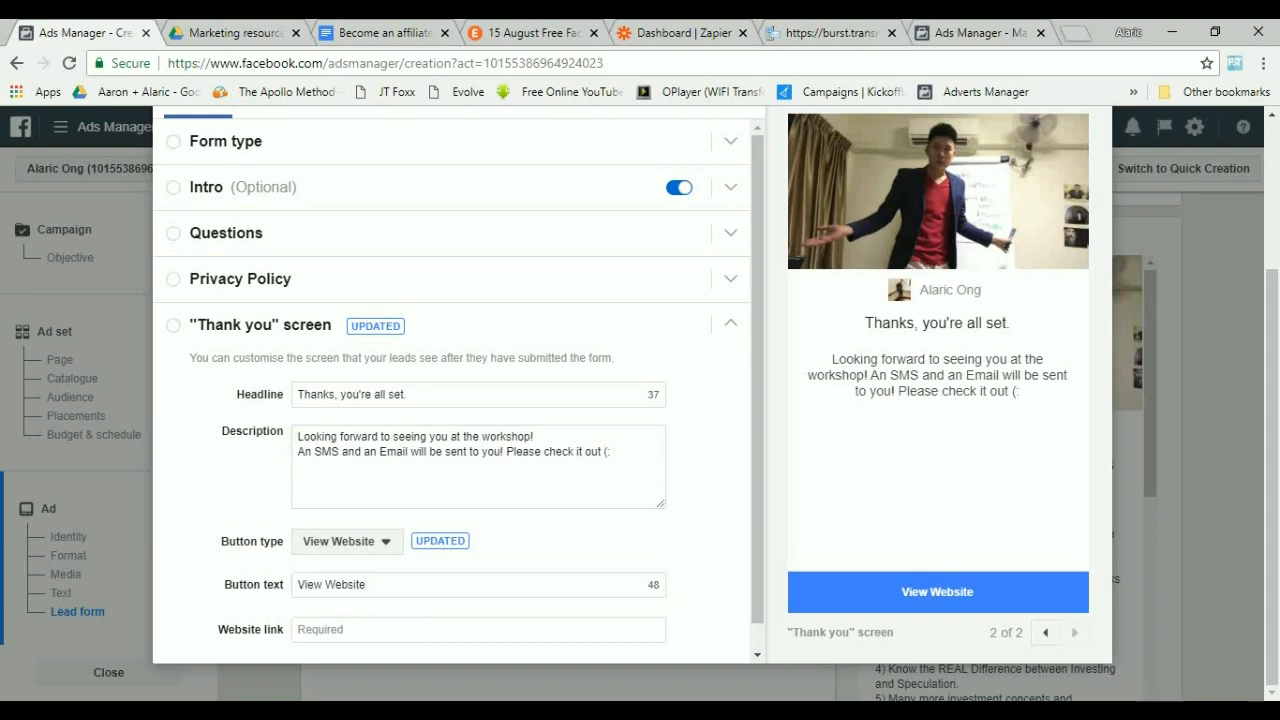
left_click(400, 630)
type("www.")
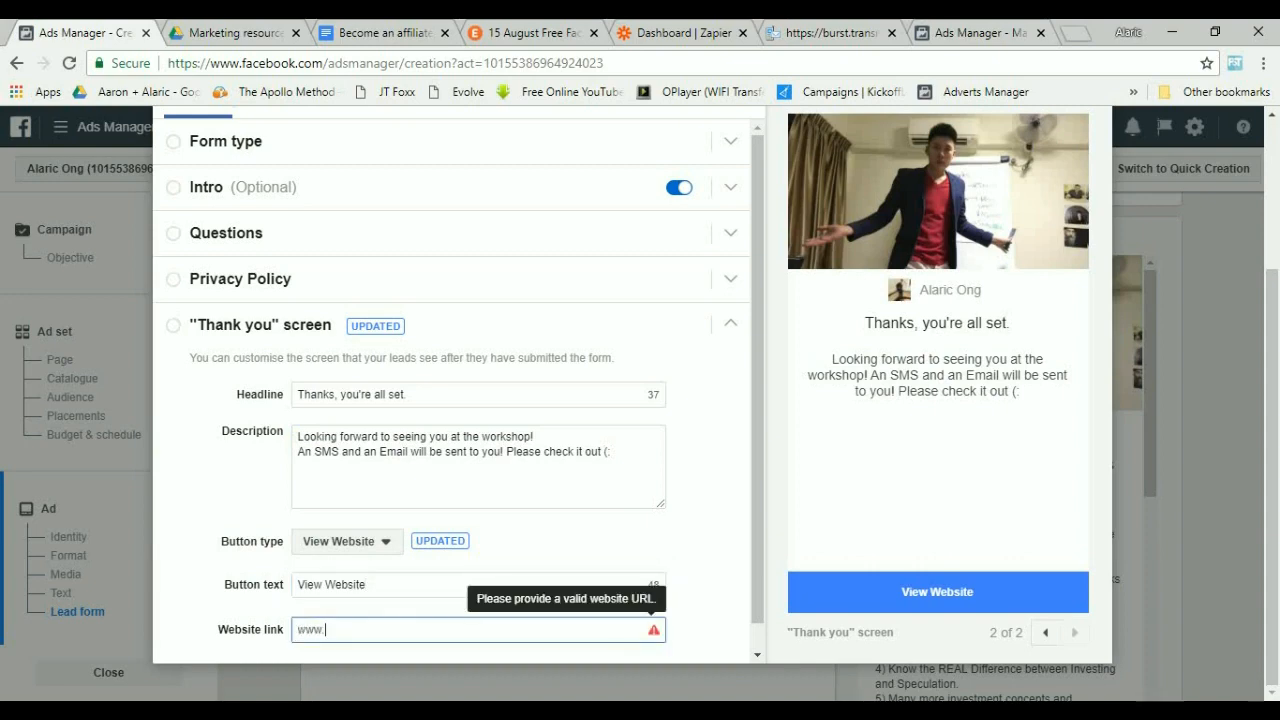
type("alaricong.com")
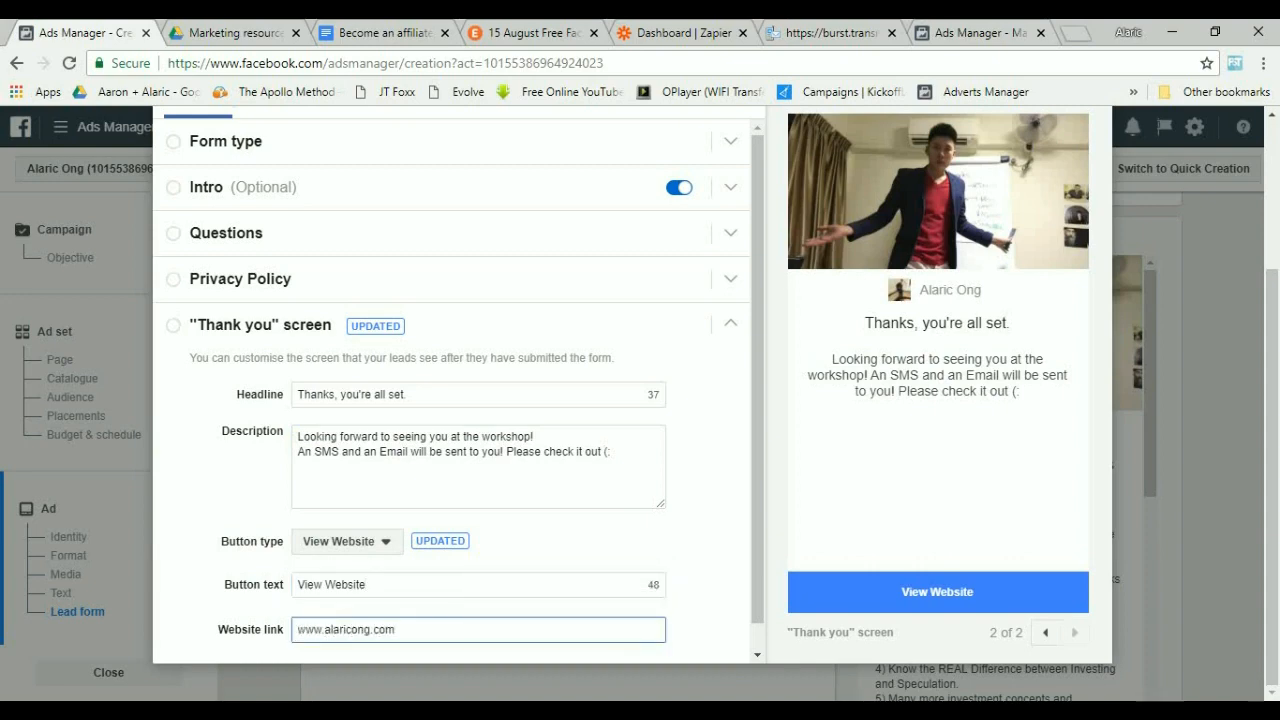
key("Tab")
Set the thank-you screen's button text to "View More About Alaric Ong".
scroll(451, 390, "down", 1)
left_click_drag(372, 558, 321, 558)
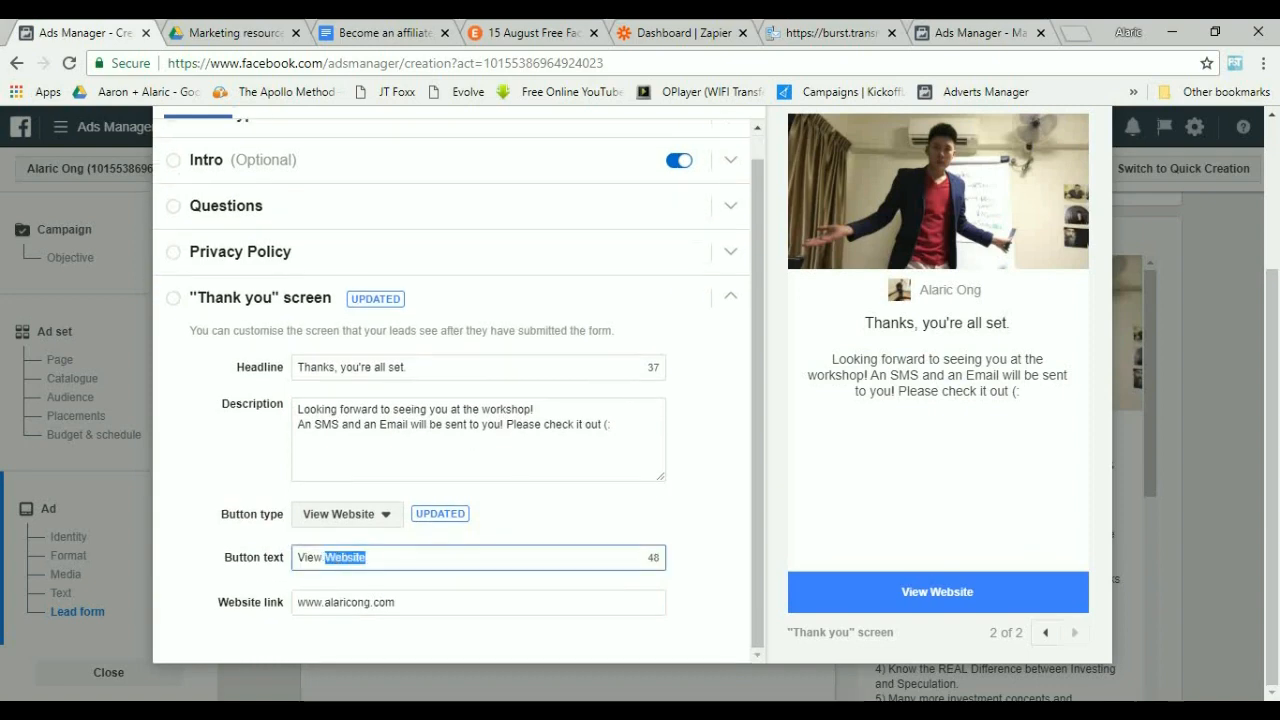
type("More a")
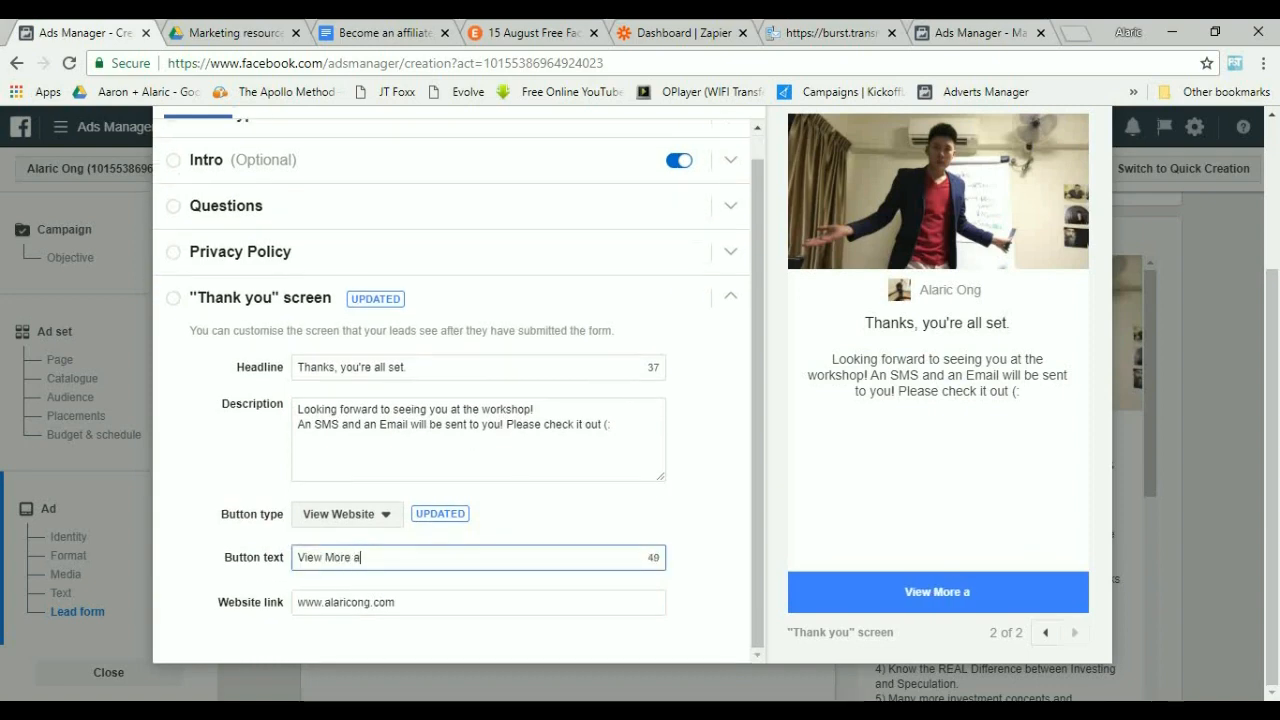
type("bout Alaric")
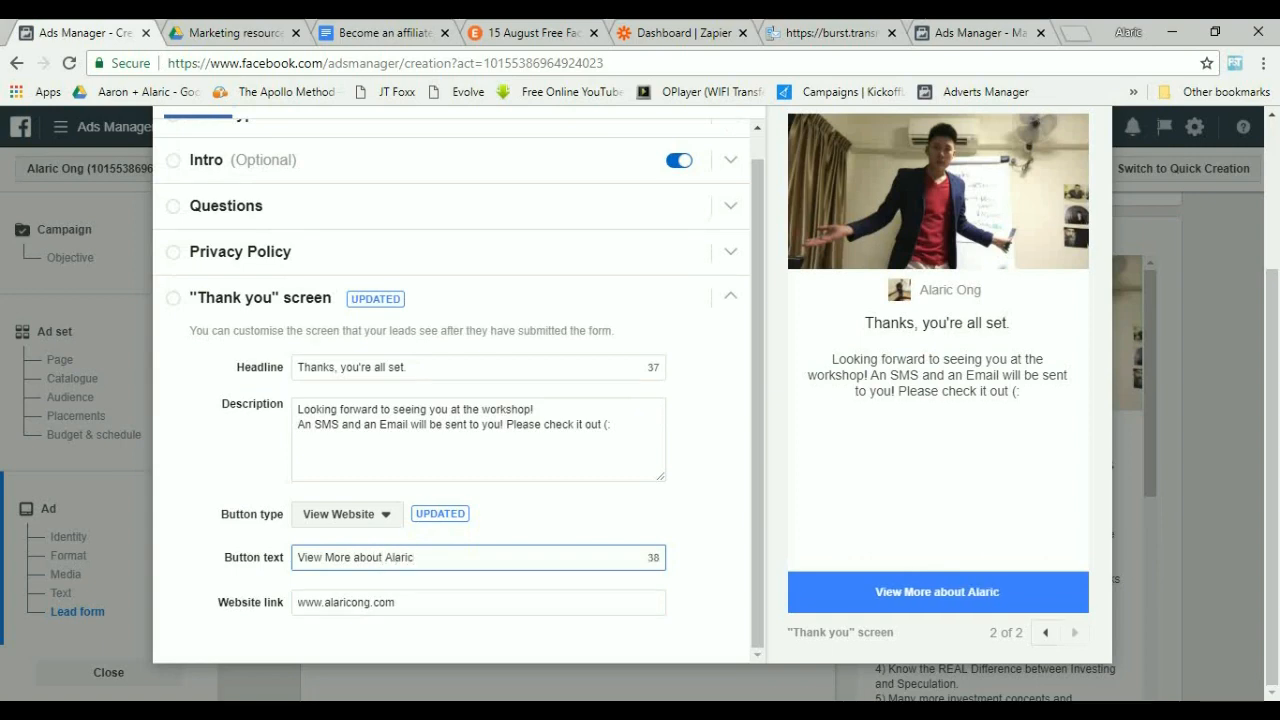
left_click(361, 557)
key("BackSpace")
type("A")
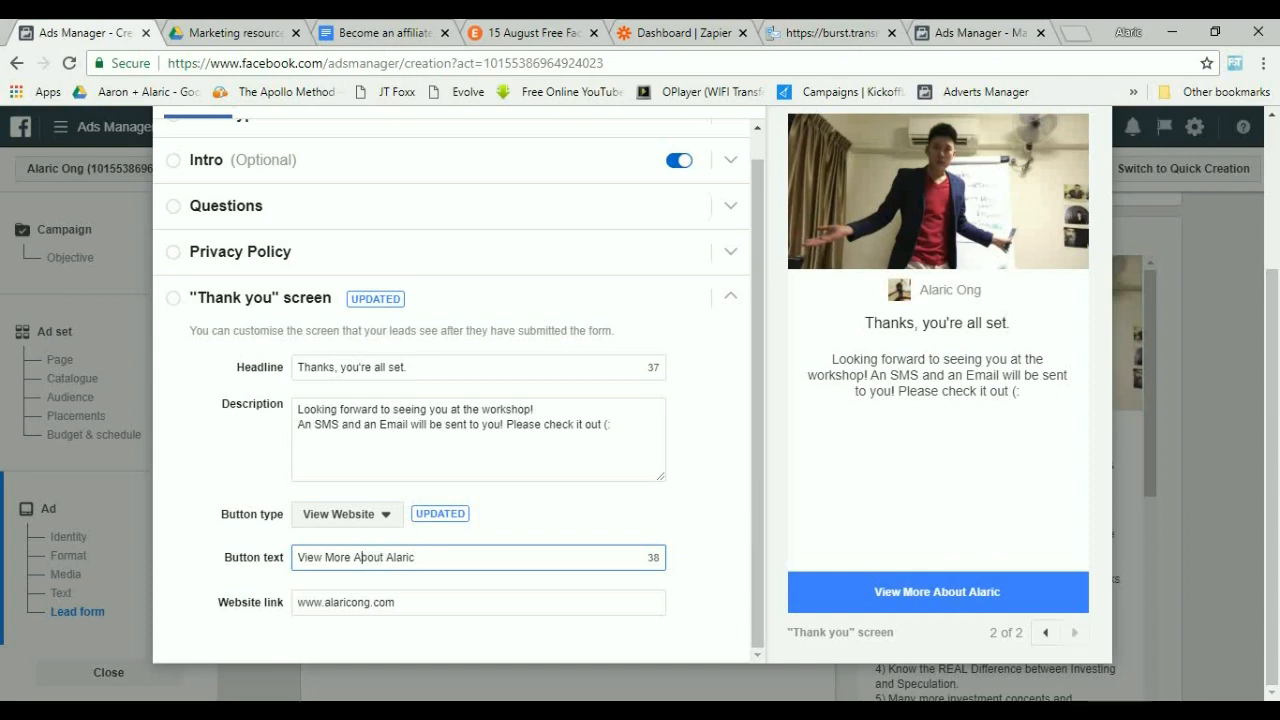
left_click(705, 540)
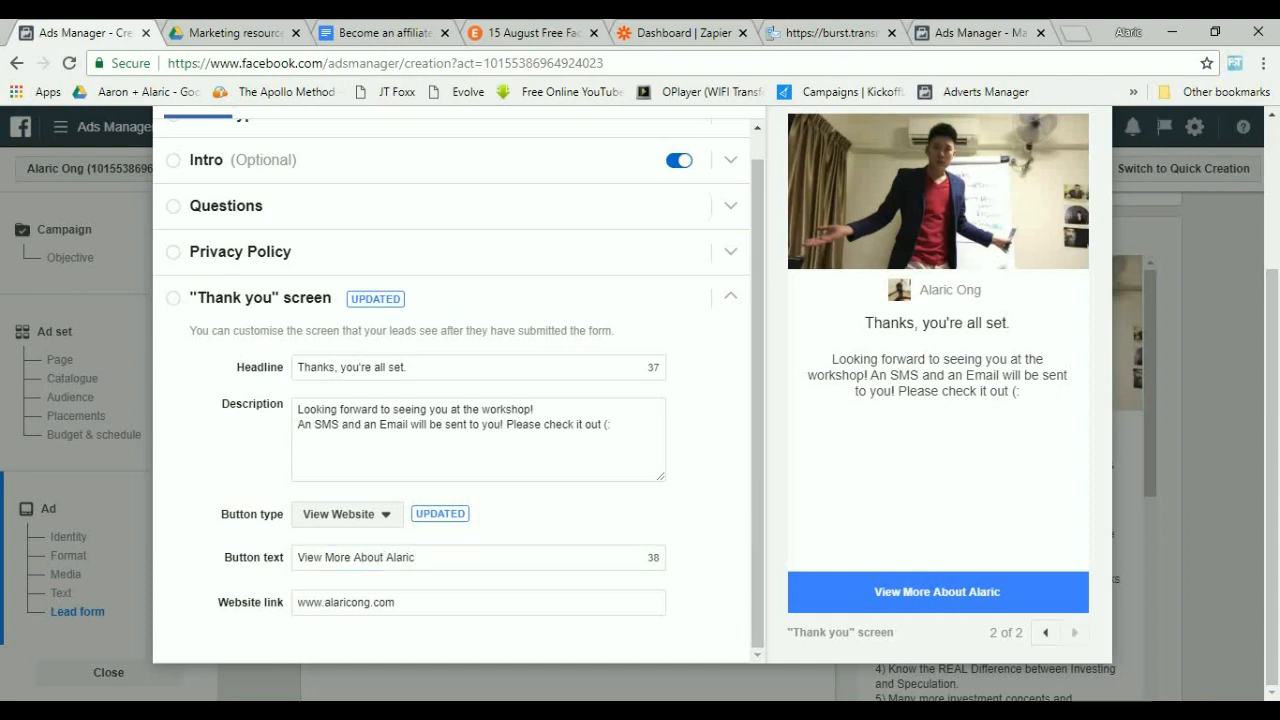
left_click(416, 557)
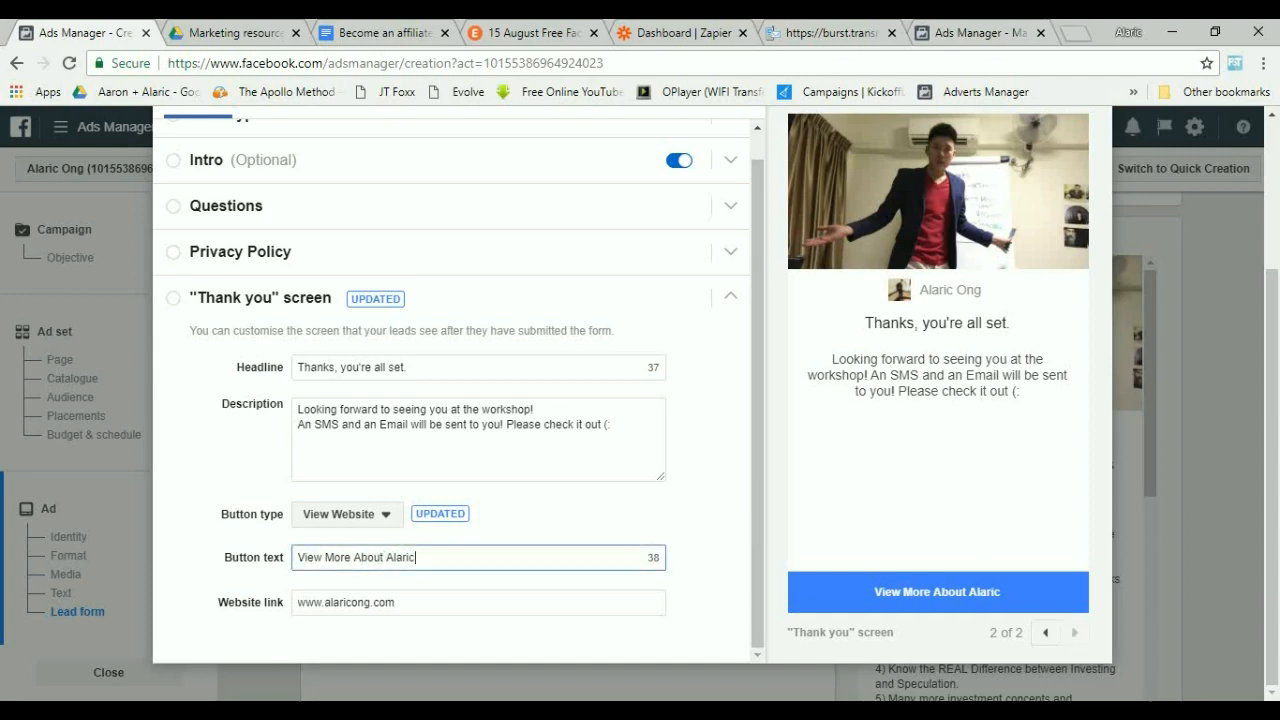
type("Ong")
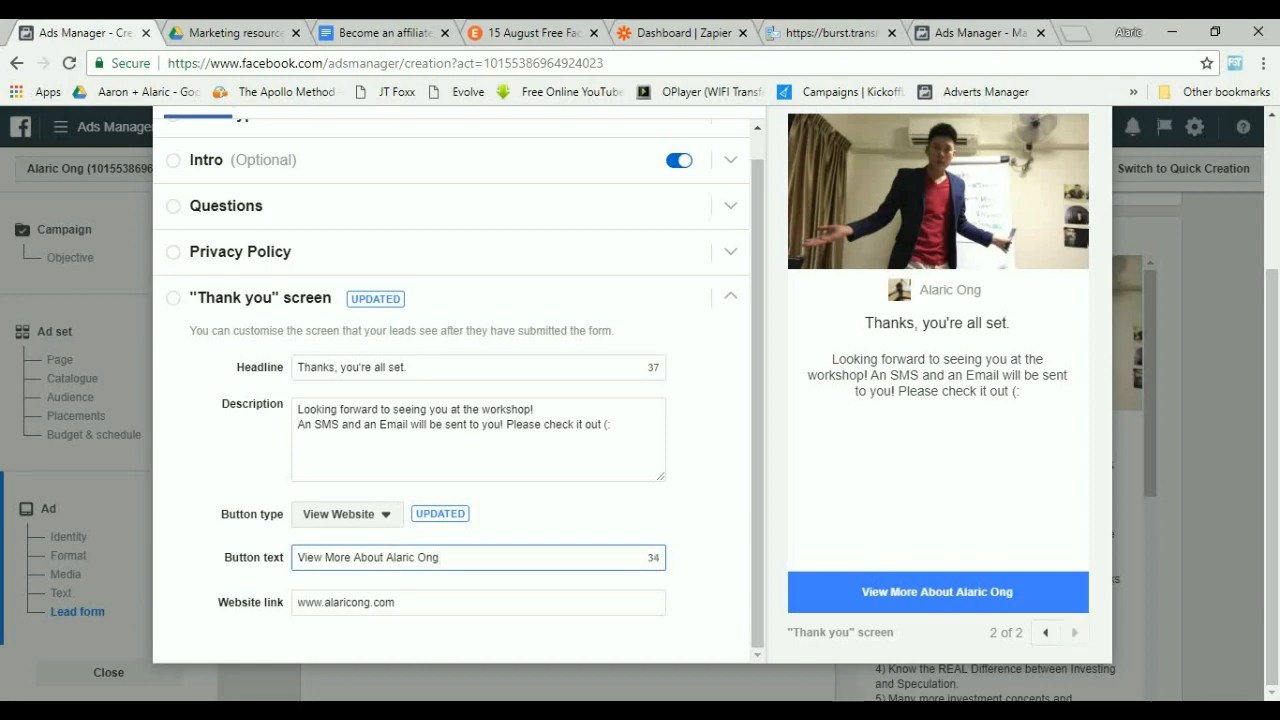
Finish the lead form and confirm the ad for publishing.
scroll(450, 400, "up", 2)
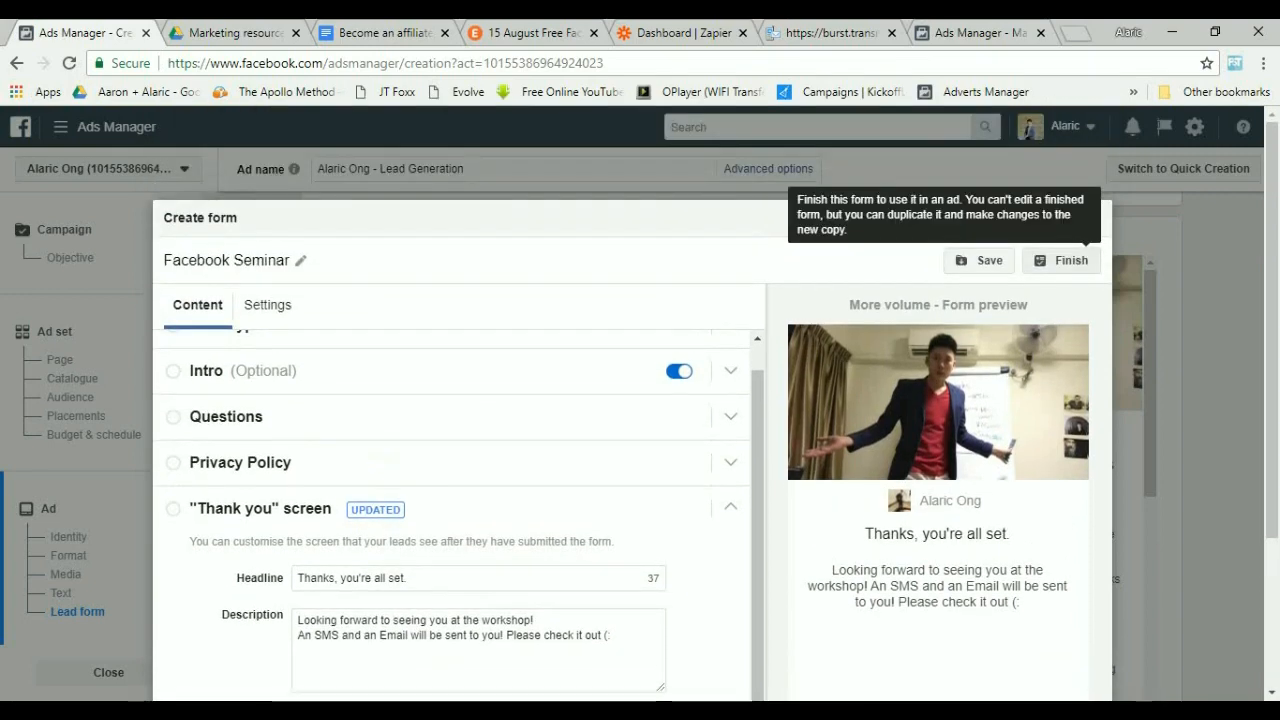
left_click(1062, 260)
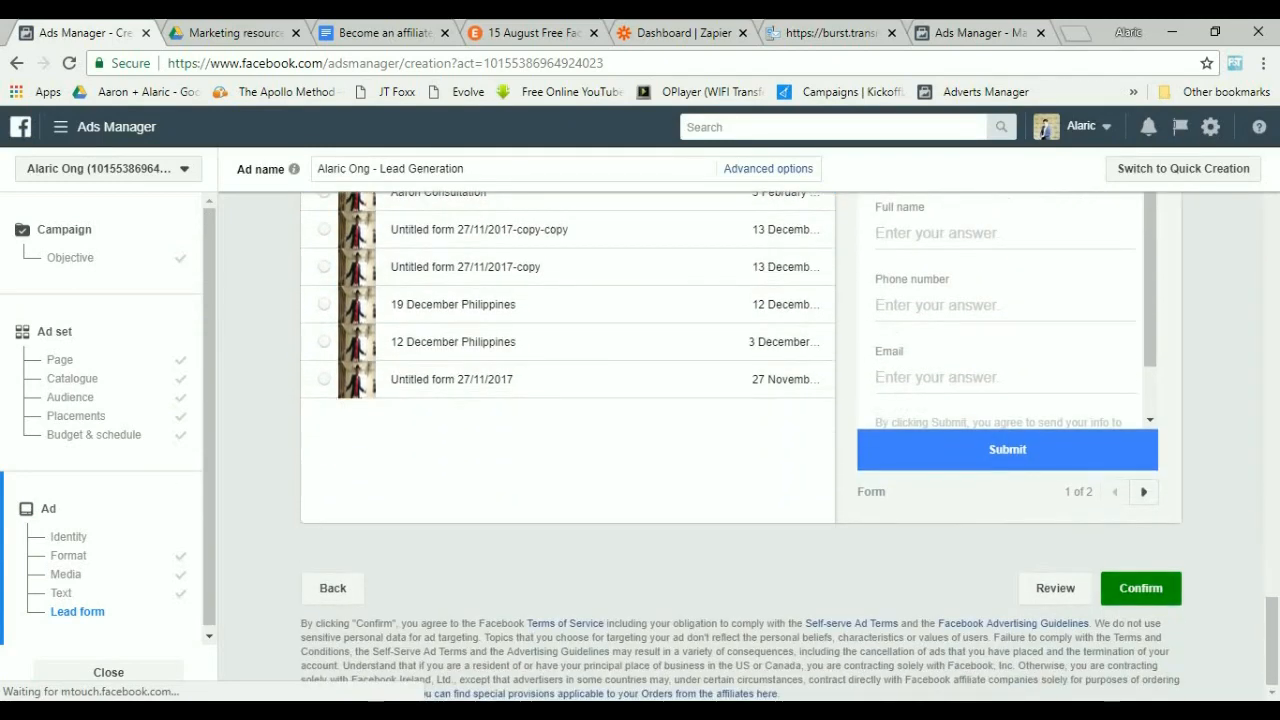
left_click(1141, 589)
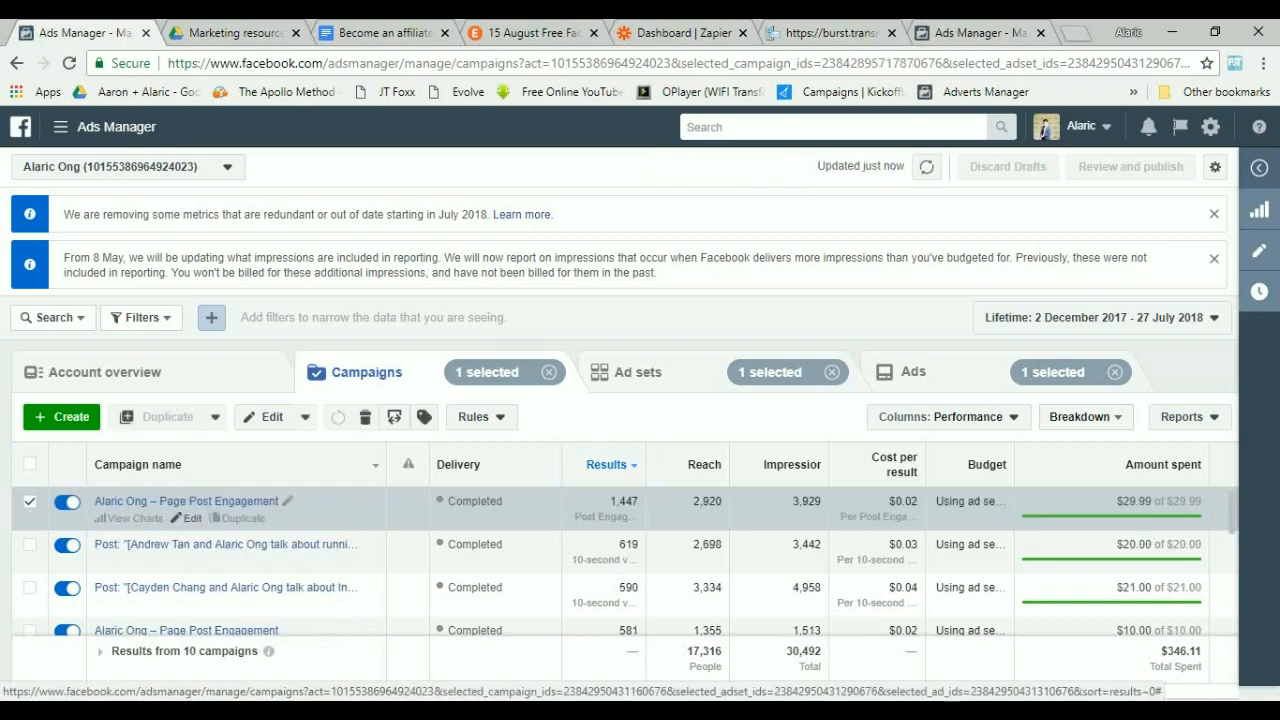
Open the 15 August FB Seminar campaign's ad set and set its daily budget to $30.00.
left_click(191, 518)
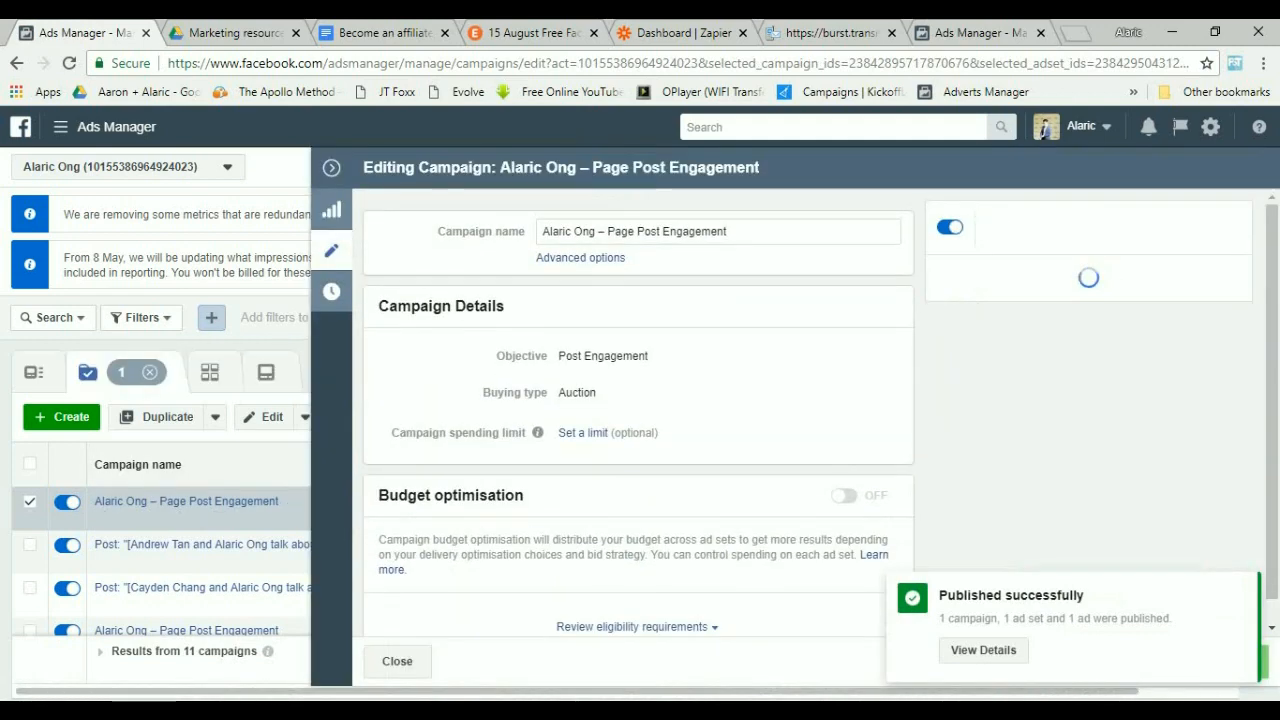
left_click(331, 167)
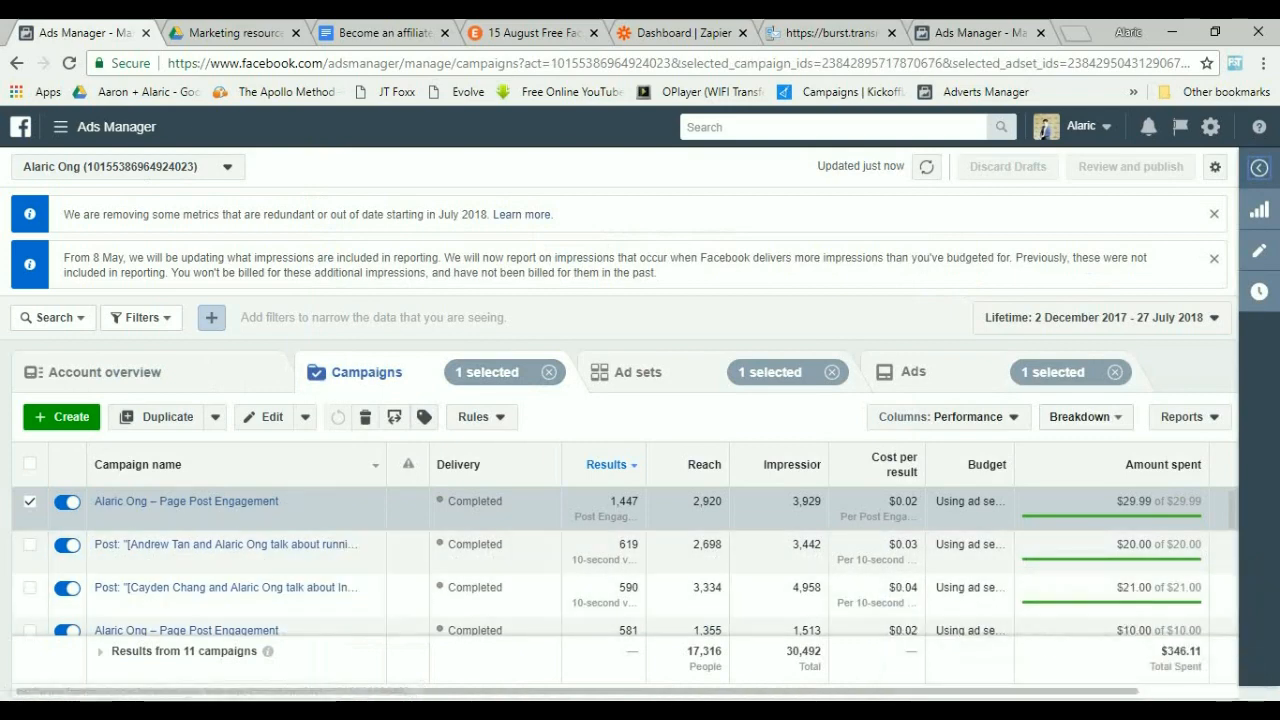
left_click(638, 372)
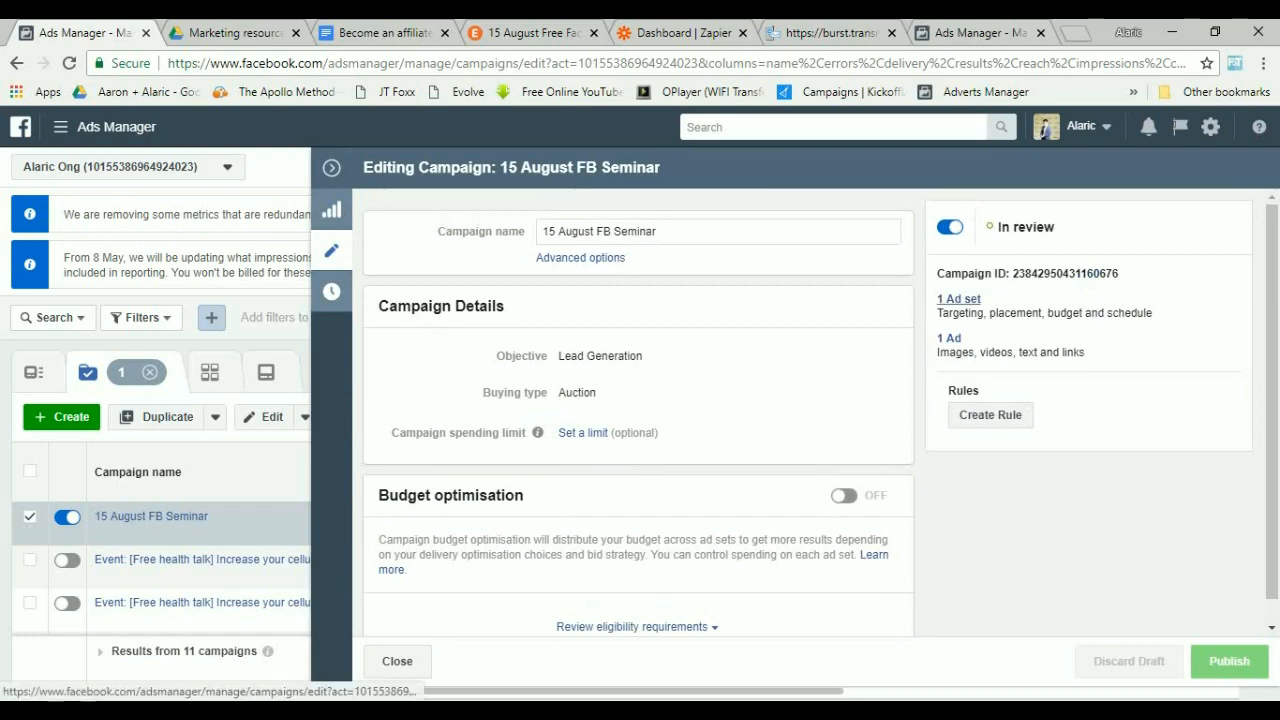
left_click(958, 298)
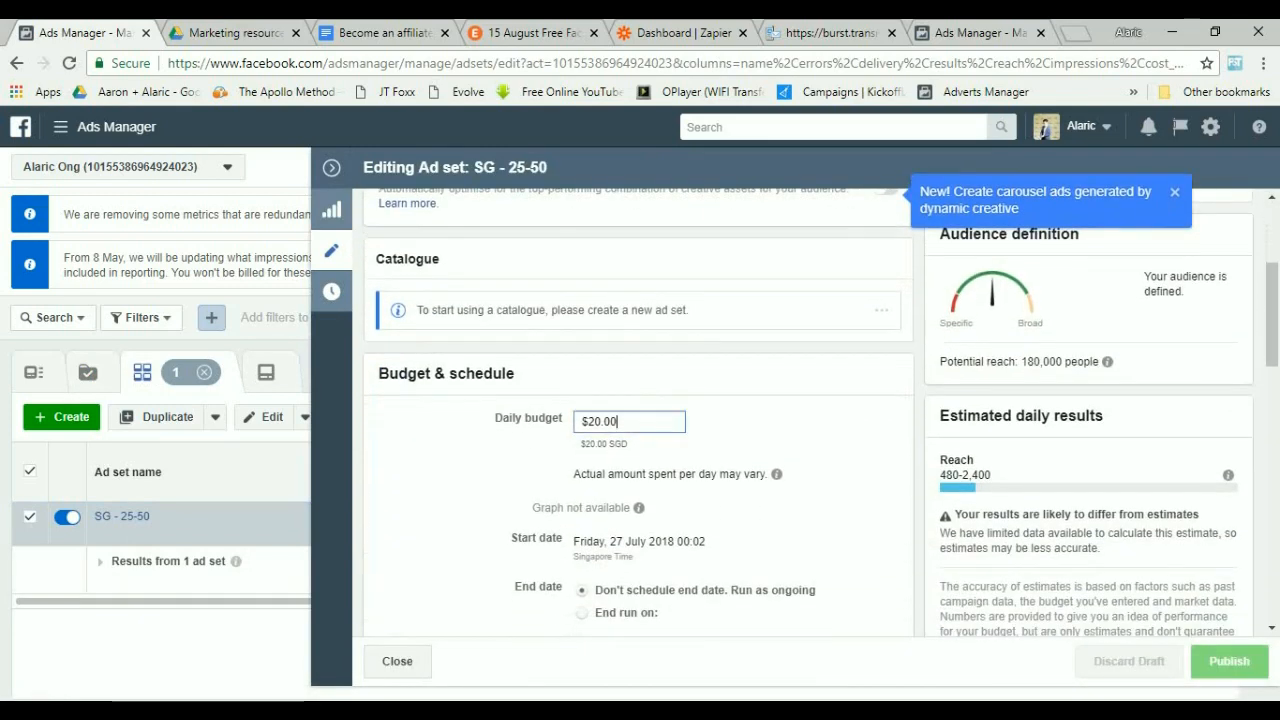
double_click(597, 422)
left_click(595, 422)
key("BackSpace")
key("Tab")
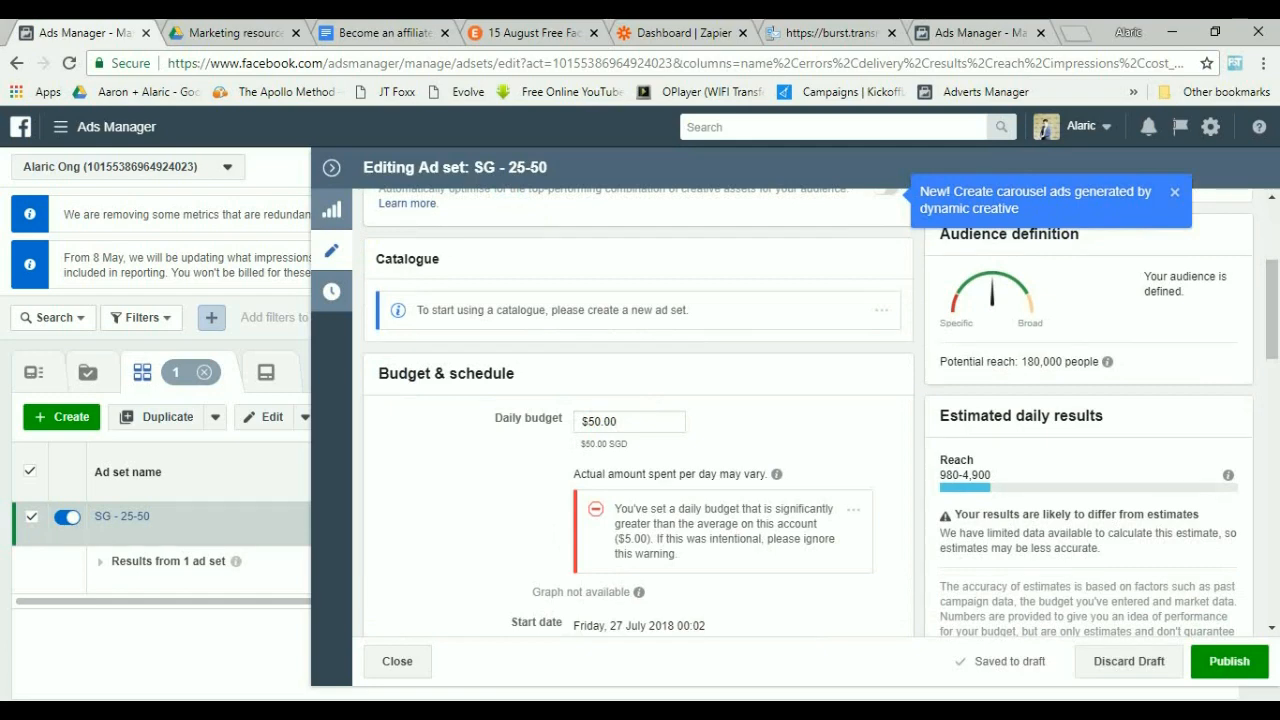
left_click(595, 422)
key("Tab")
left_click(595, 421)
type("3")
key("Tab")
Give the ad set an end date, choosing 28 July 2018.
scroll(640, 400, "down", 1)
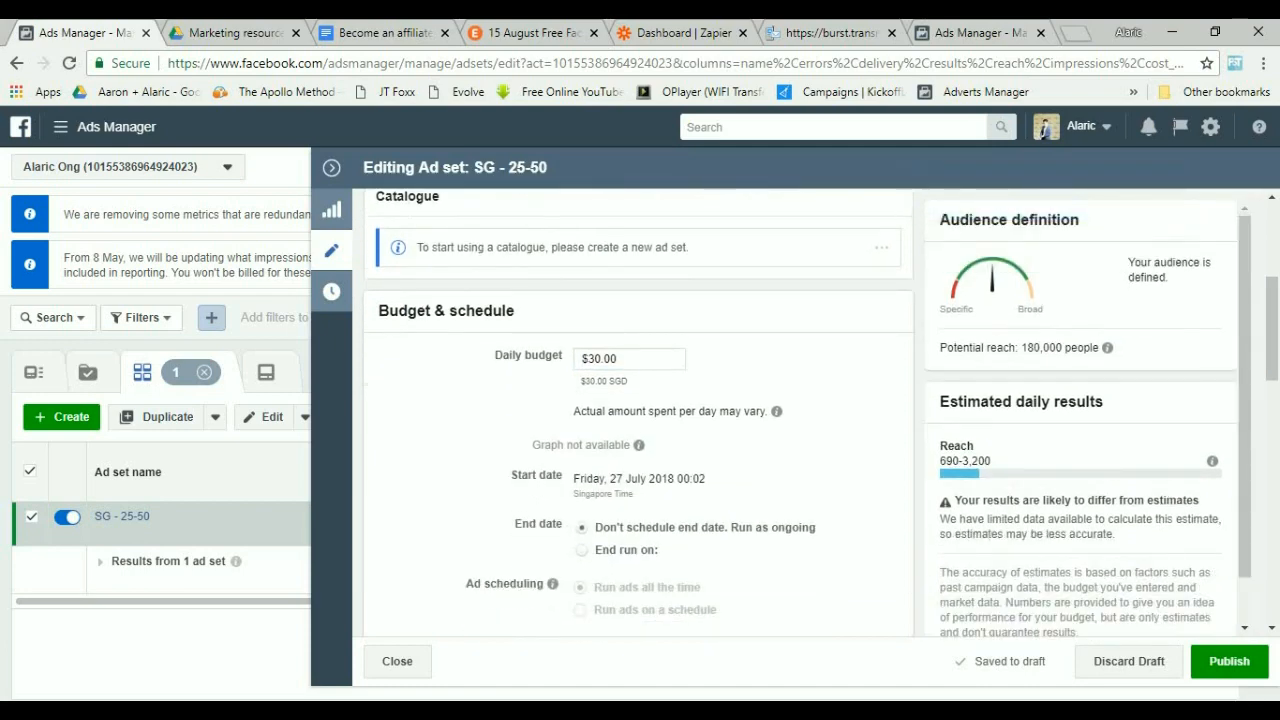
left_click(582, 550)
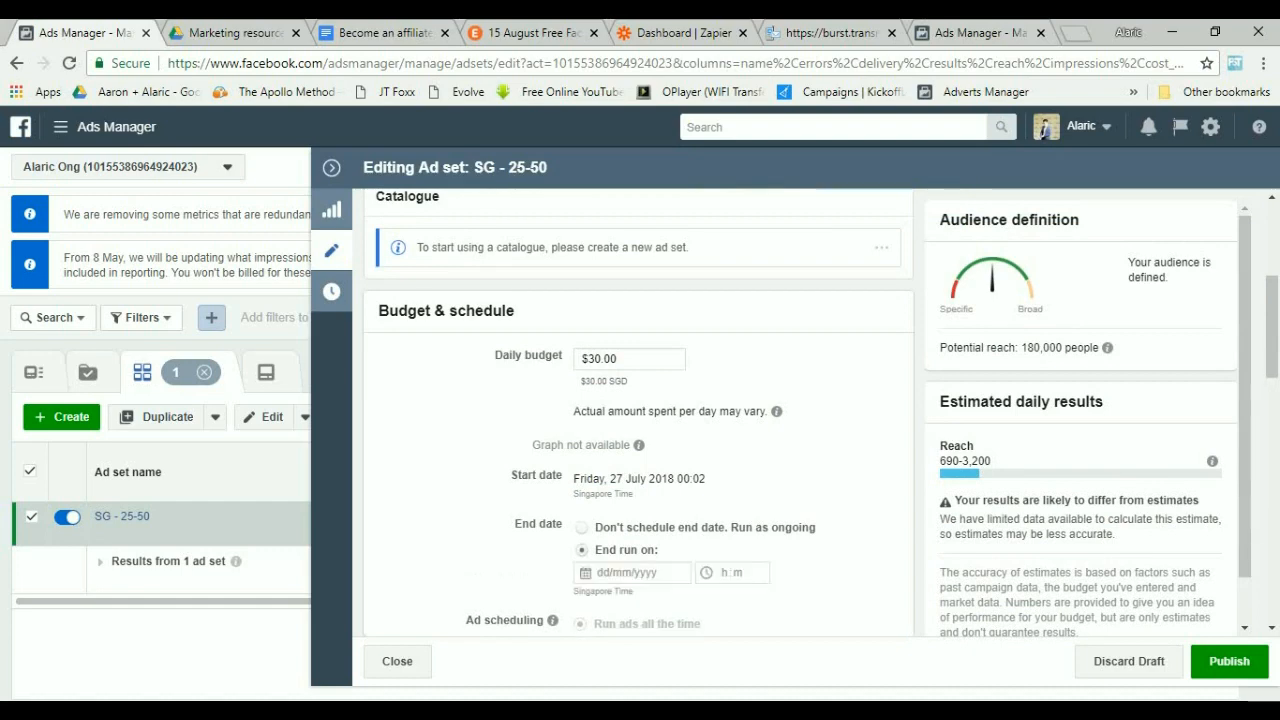
left_click(628, 572)
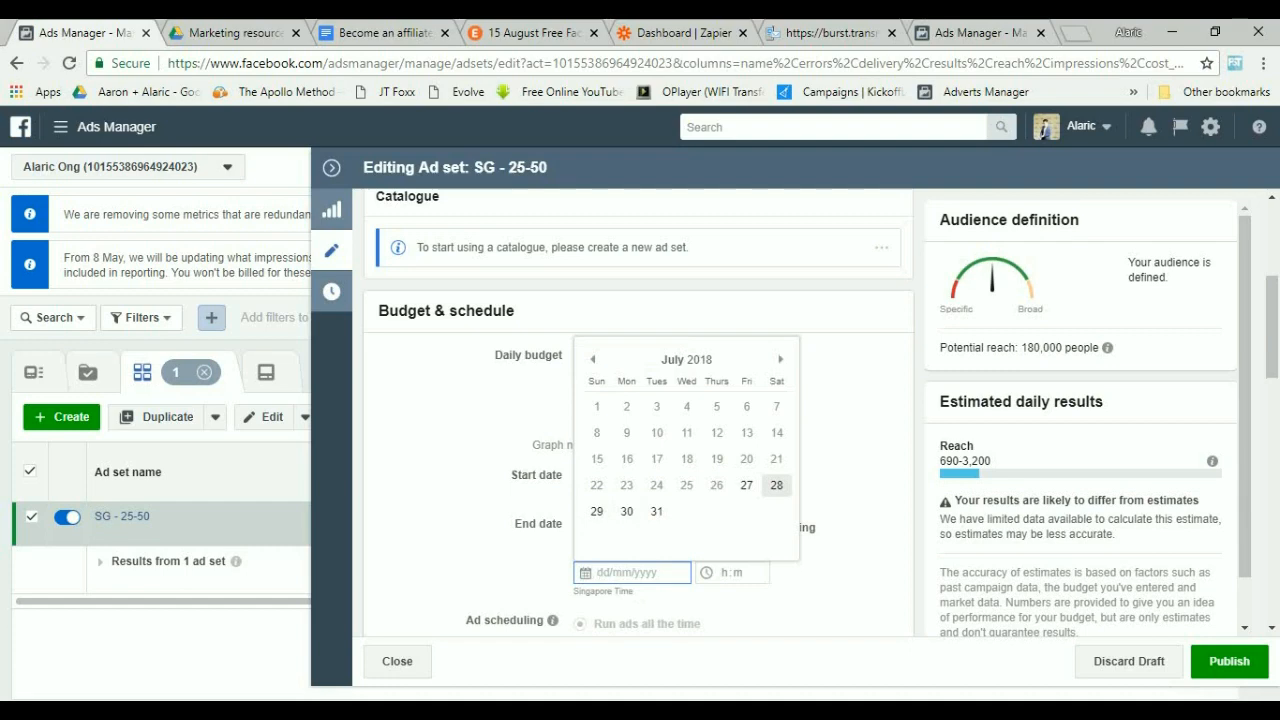
left_click(776, 485)
Try to publish the ad set changes.
scroll(638, 412, "down", 2)
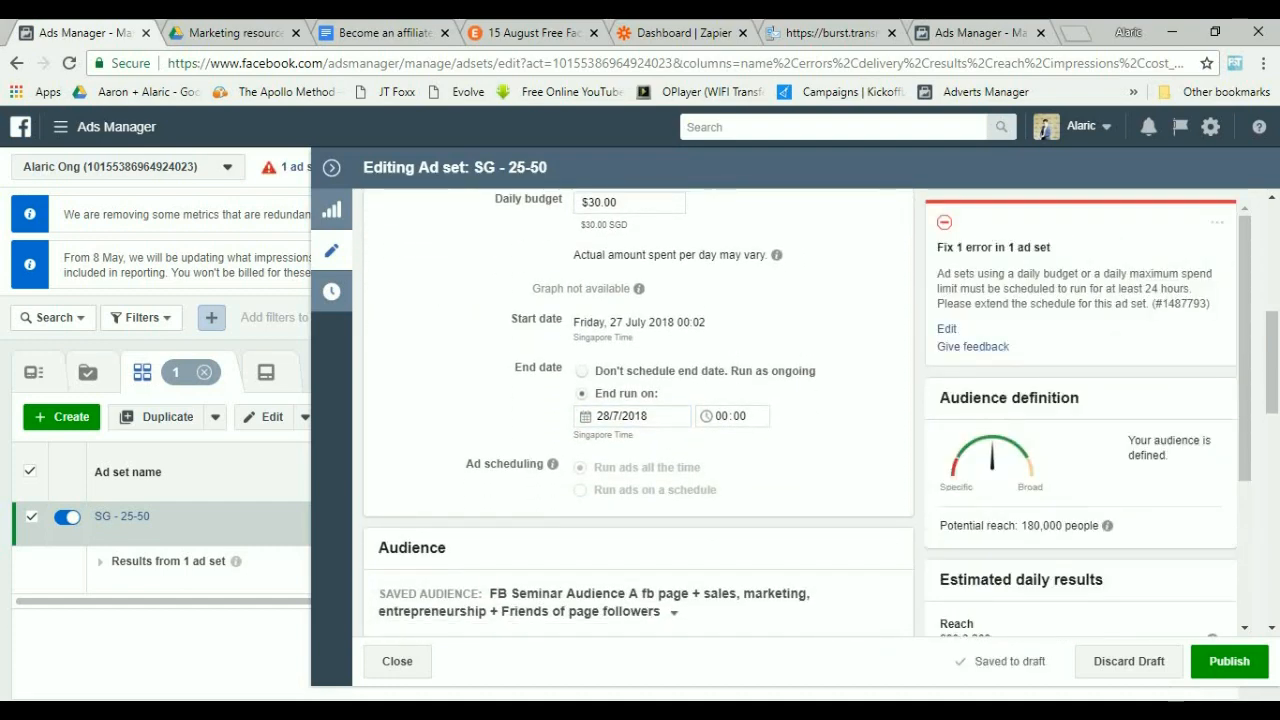
scroll(638, 412, "down", 6)
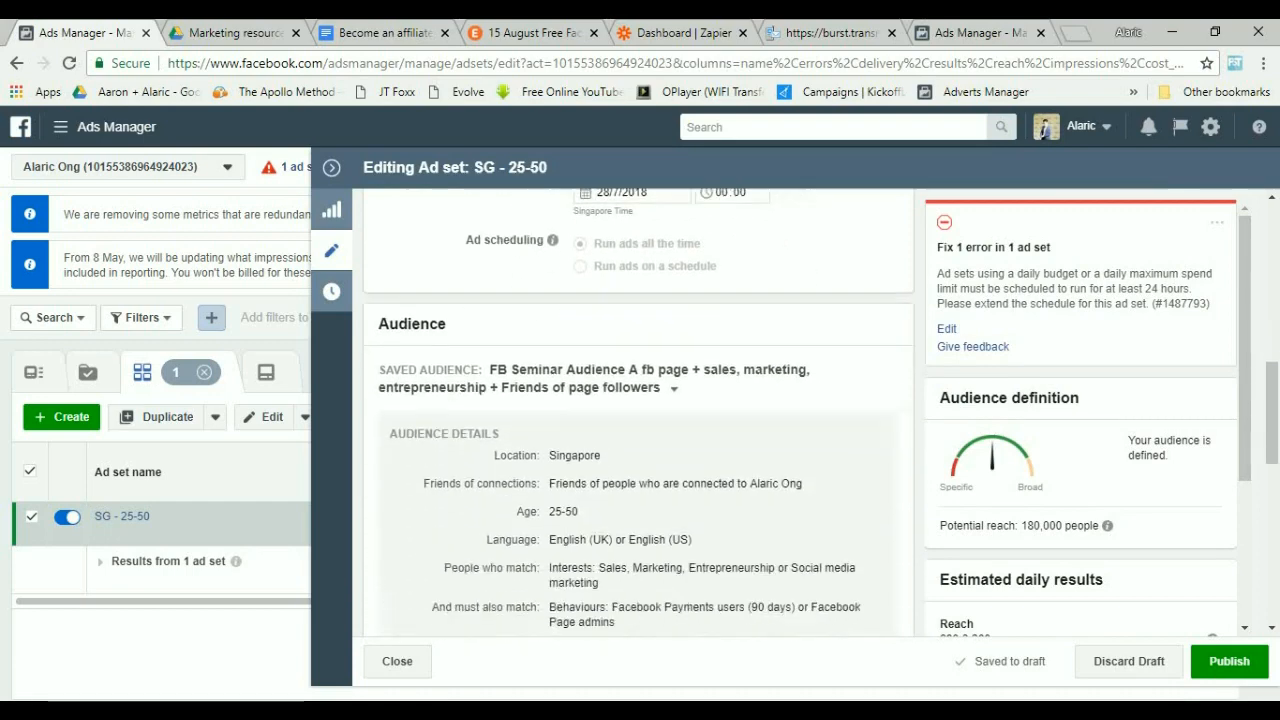
scroll(638, 412, "down", 3)
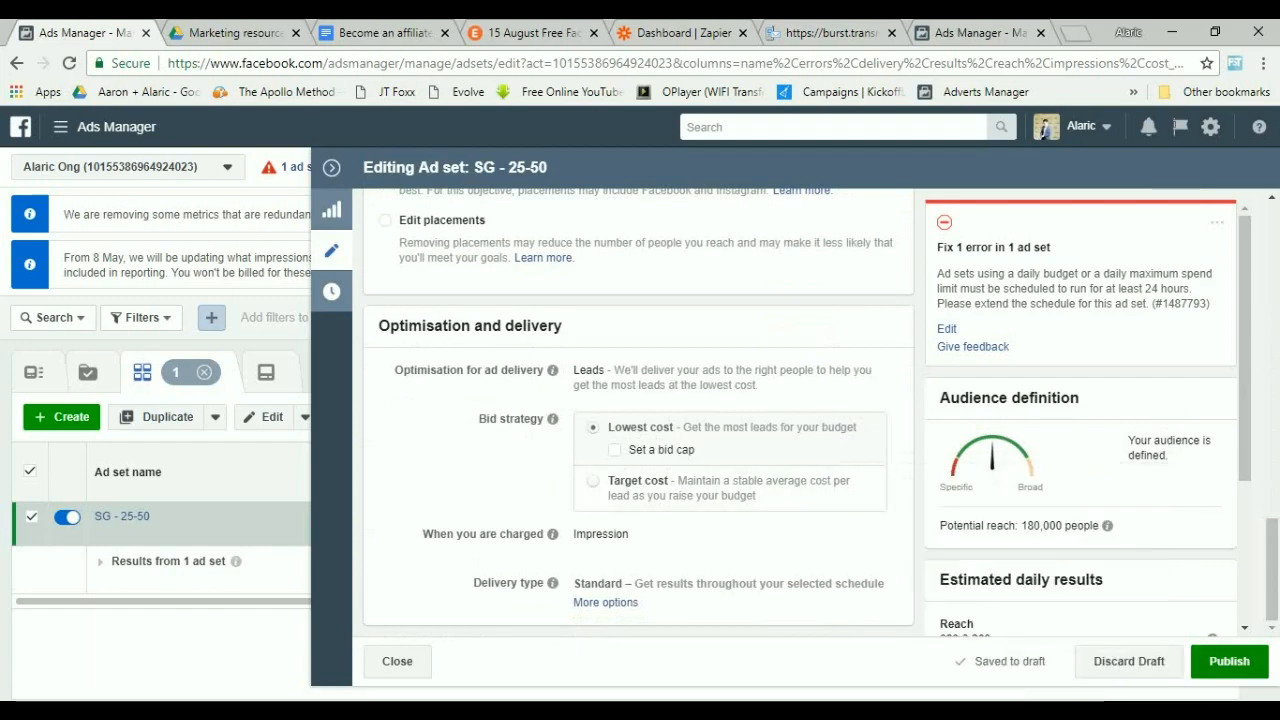
left_click(1229, 661)
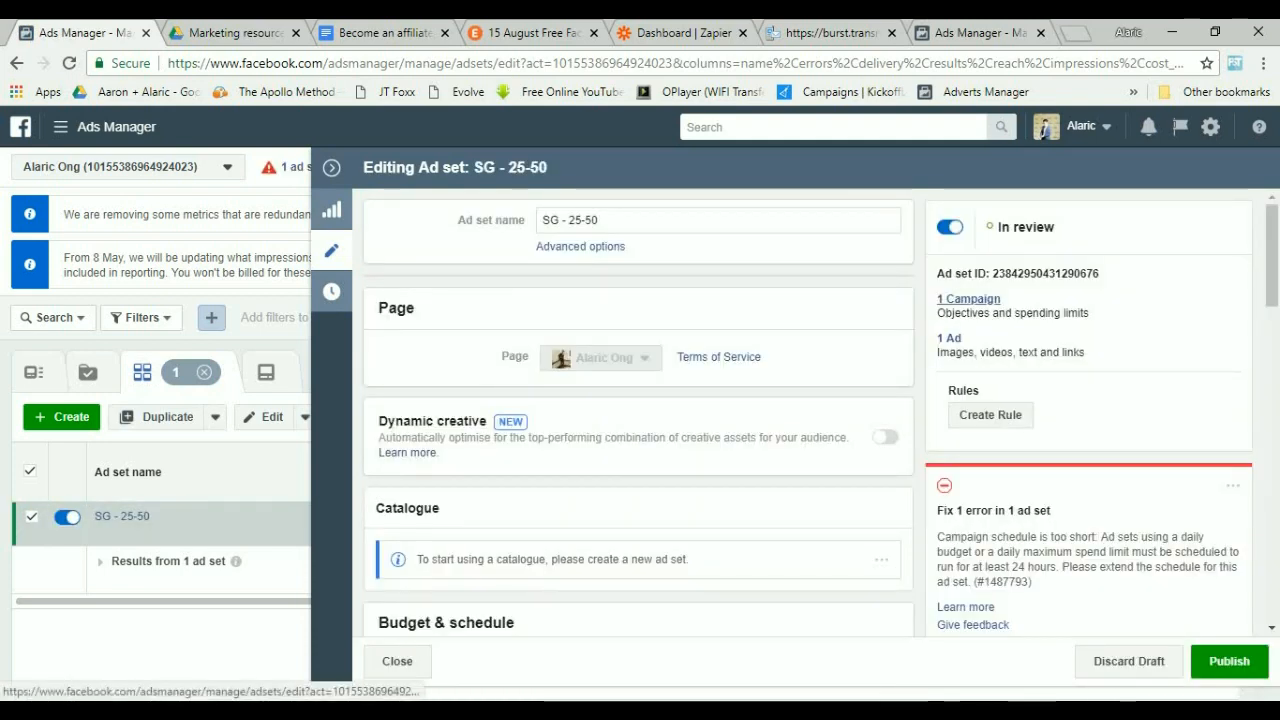
Change the ad set's end date to 29 July 2018.
left_click(968, 298)
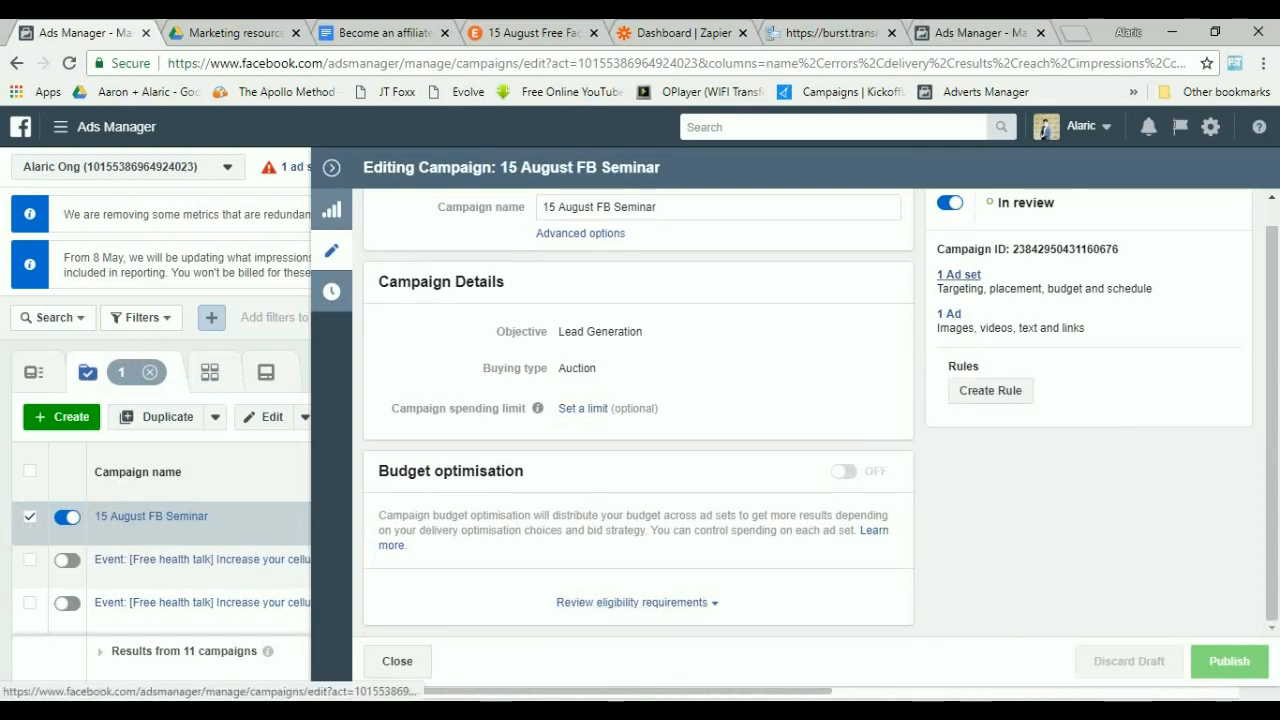
left_click(958, 274)
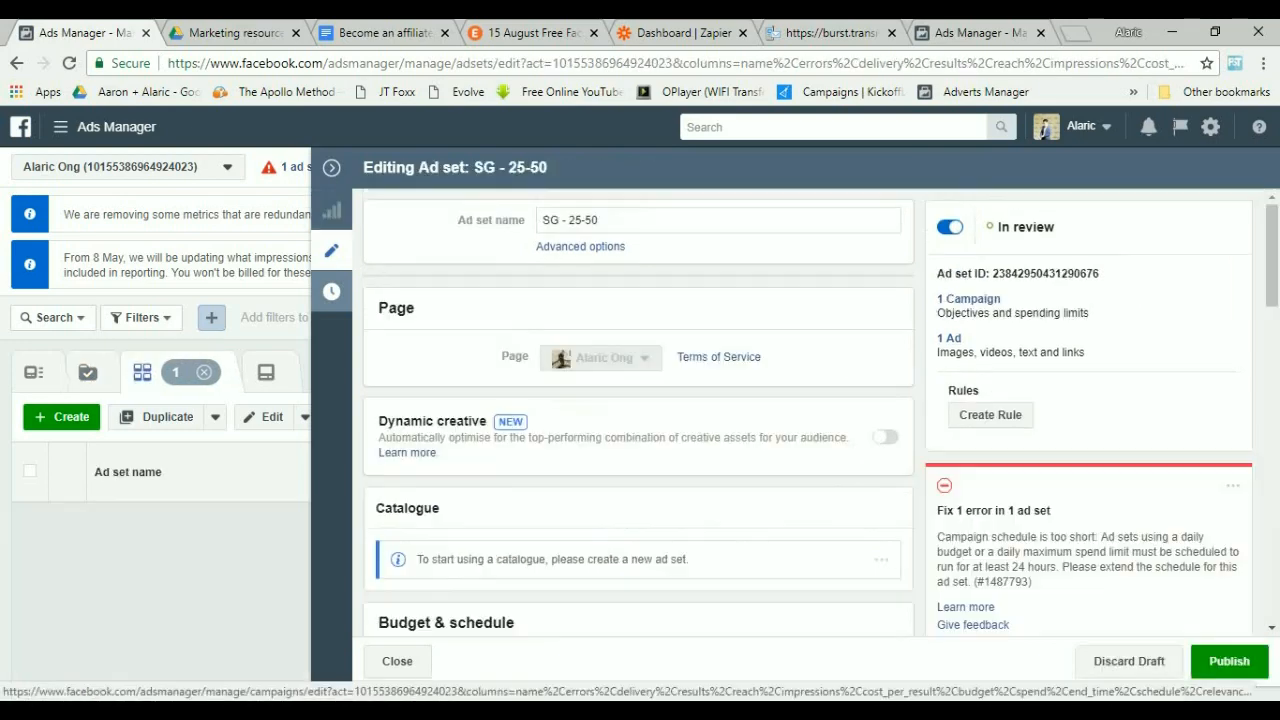
scroll(808, 412, "down", 1)
scroll(638, 412, "down", 2)
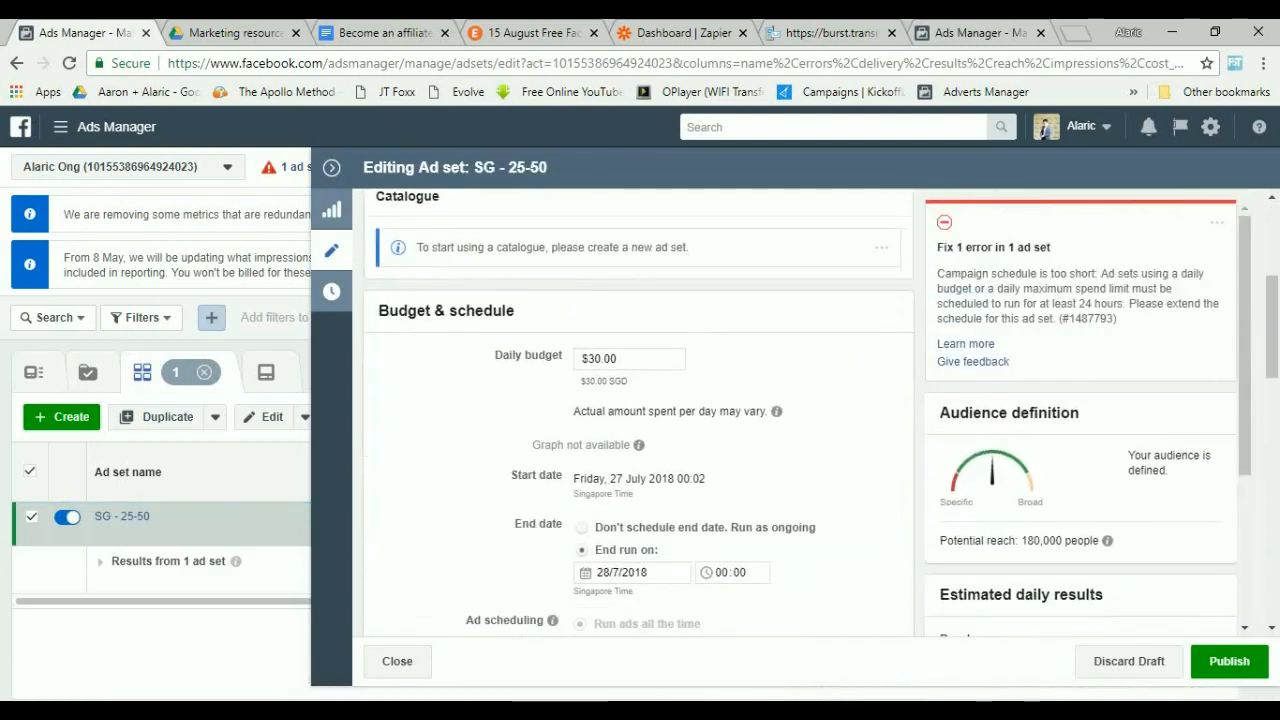
scroll(638, 412, "down", 1)
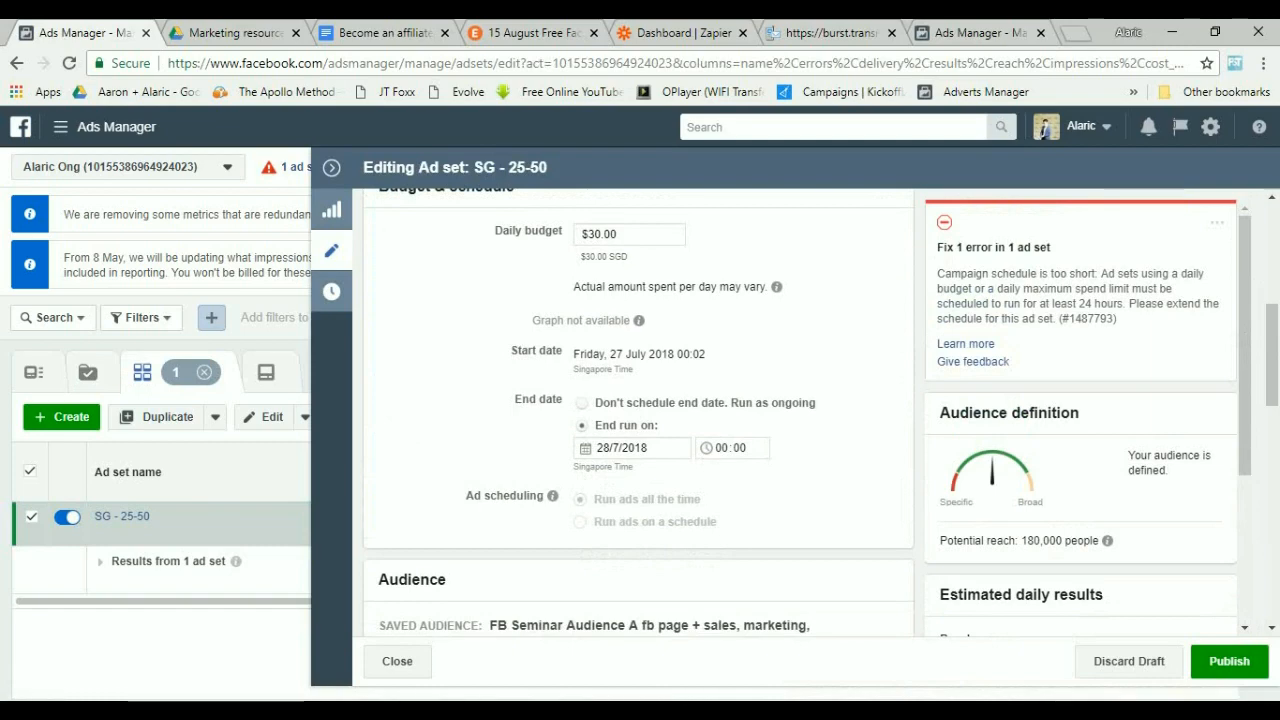
scroll(638, 412, "down", 2)
scroll(638, 412, "down", 2)
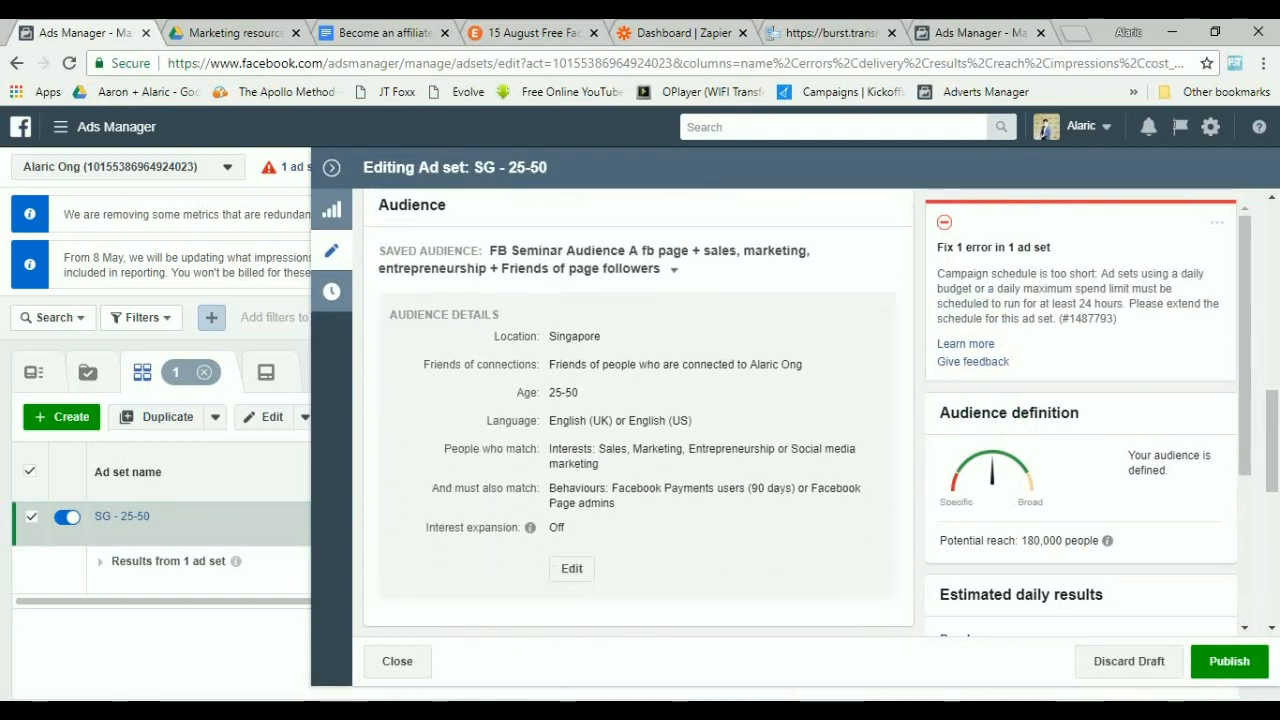
scroll(638, 412, "up", 3)
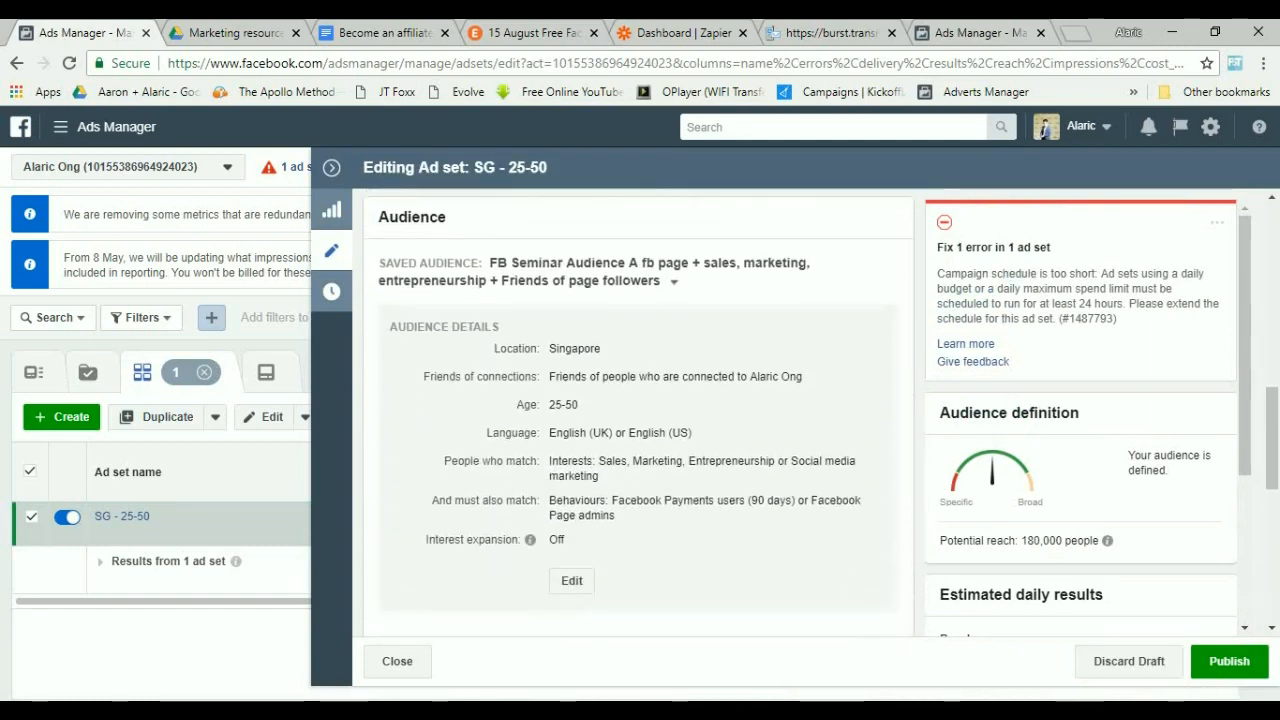
left_click(630, 354)
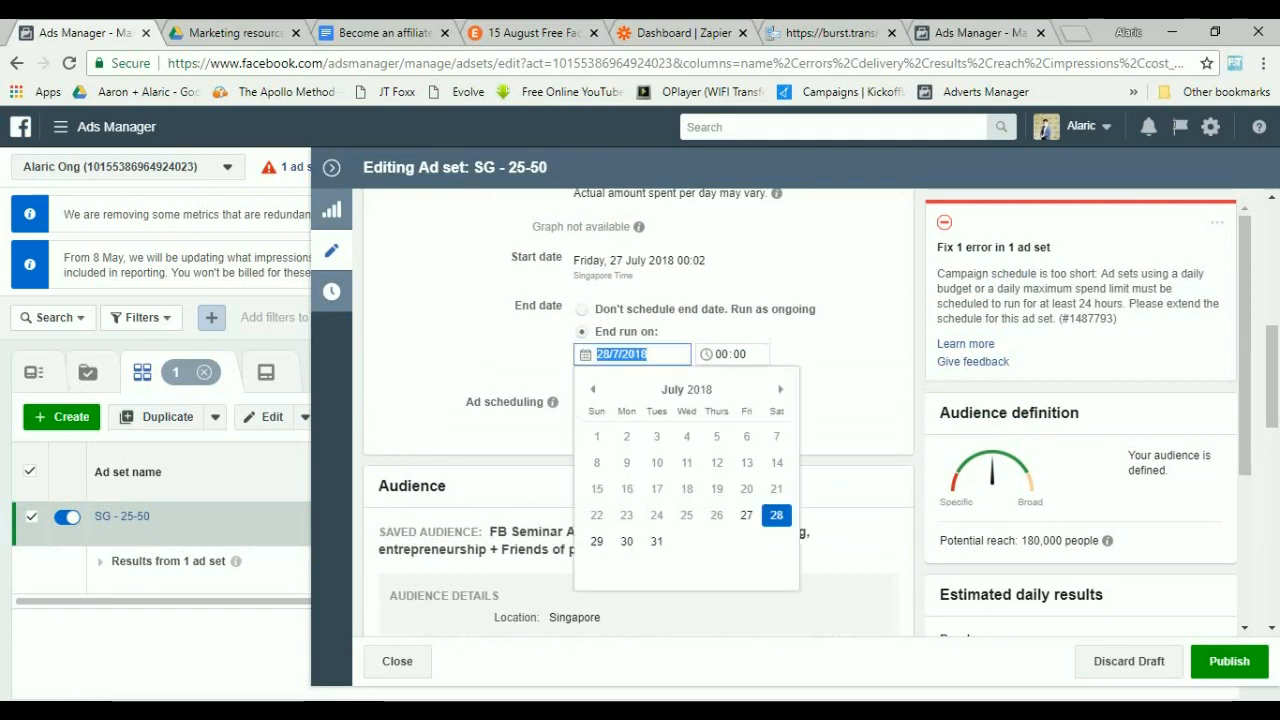
left_click(627, 542)
triple_click(700, 428)
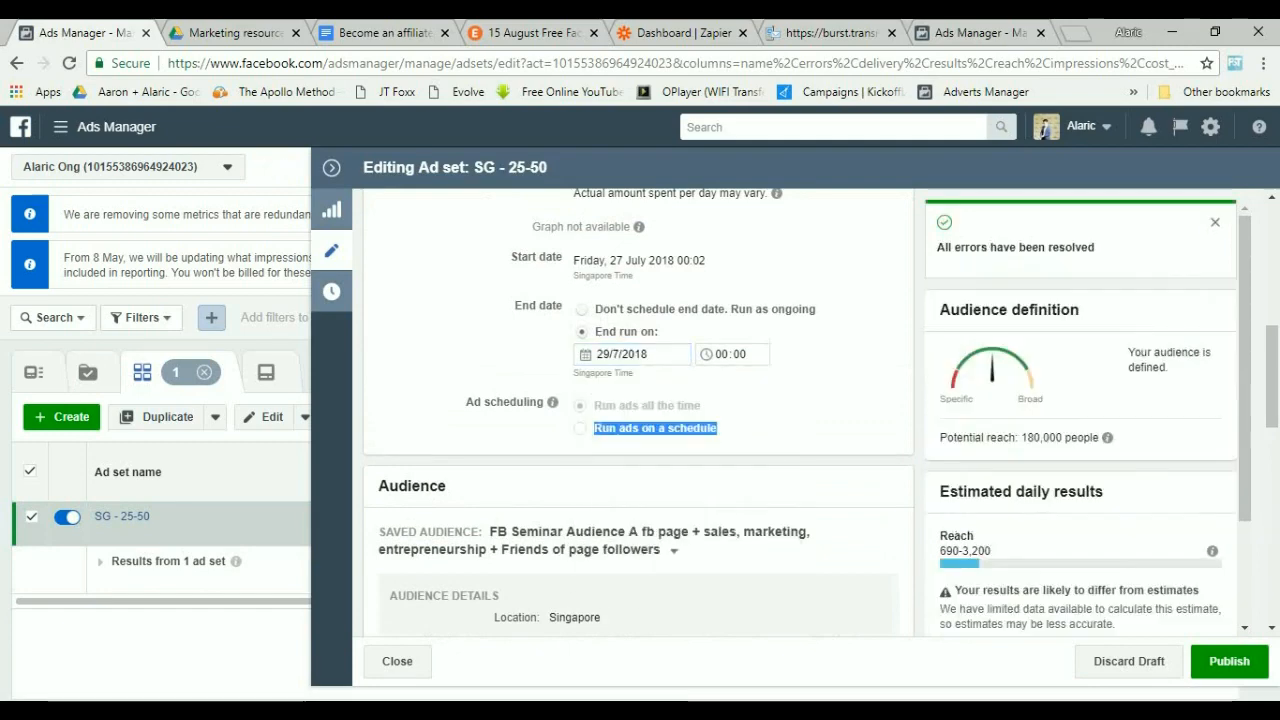
left_click(700, 428)
Publish the edited SG - 25-50 ad set.
scroll(700, 428, "up", 1)
scroll(640, 385, "up", 1)
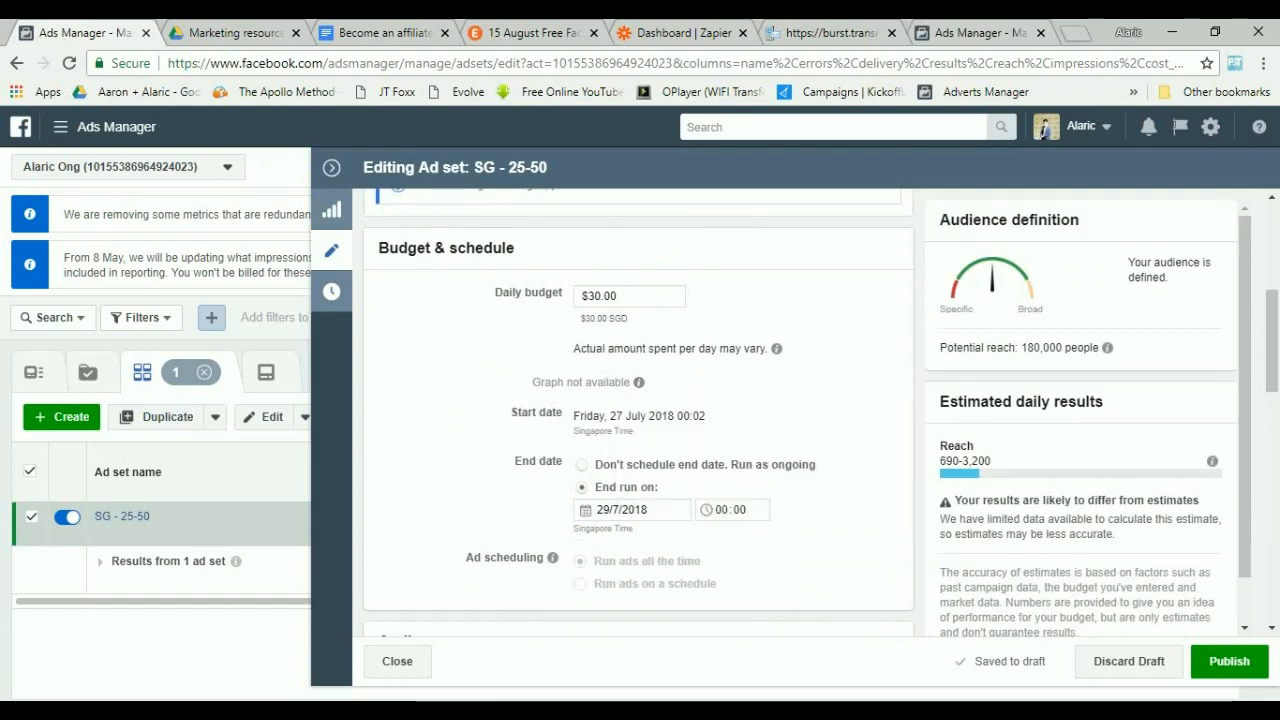
scroll(638, 410, "down", 4)
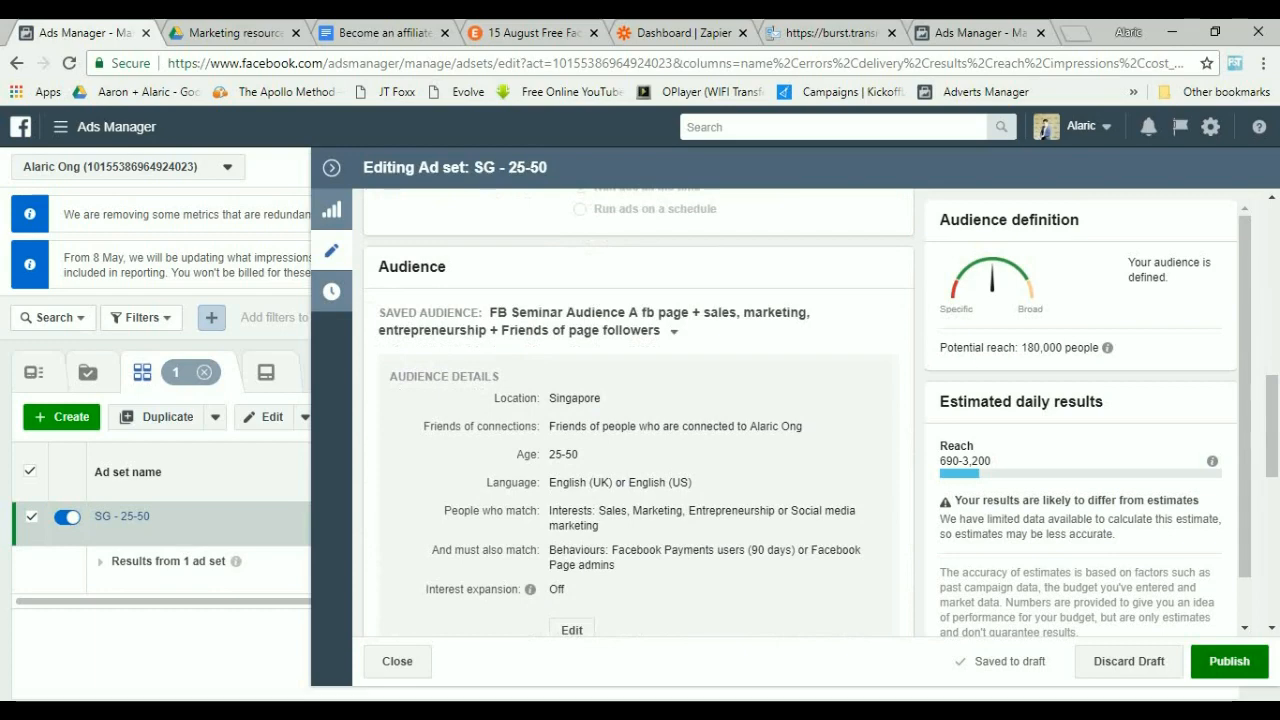
left_click(1229, 661)
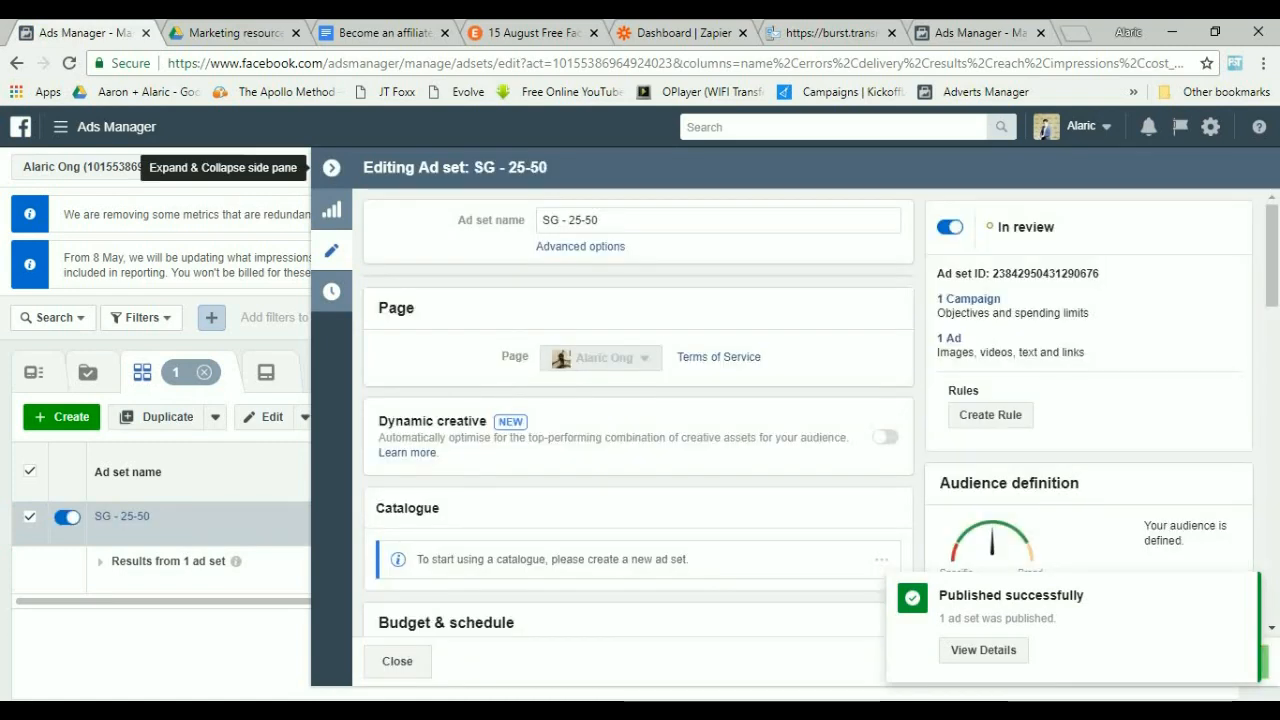
Duplicate the SG - 25-50 ad set into a new campaign named "Audience B tes".
left_click(331, 168)
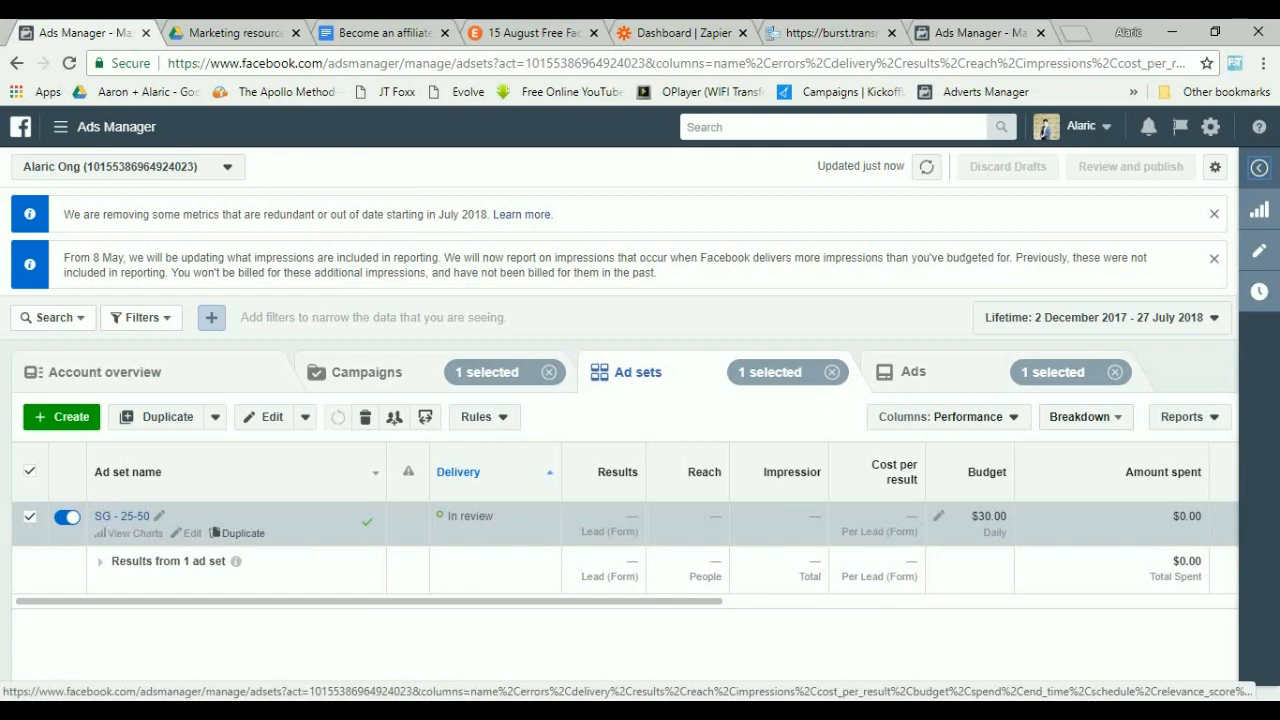
left_click(240, 533)
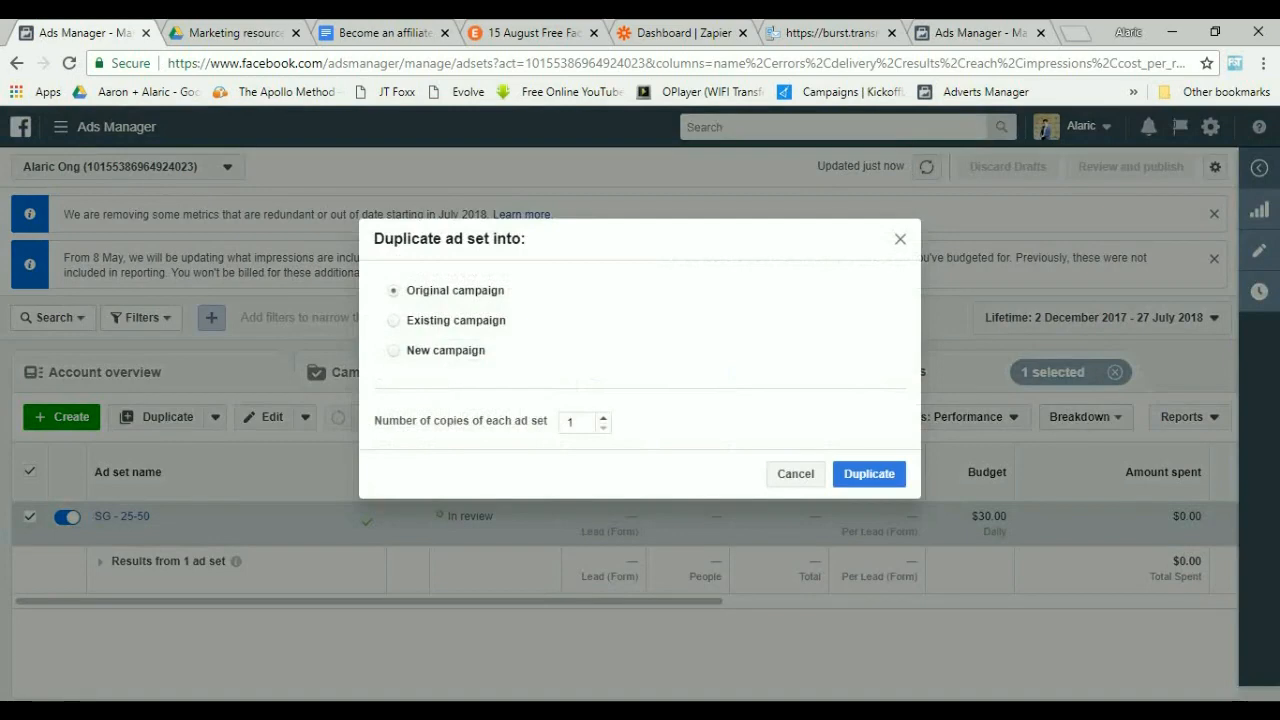
left_click(394, 350)
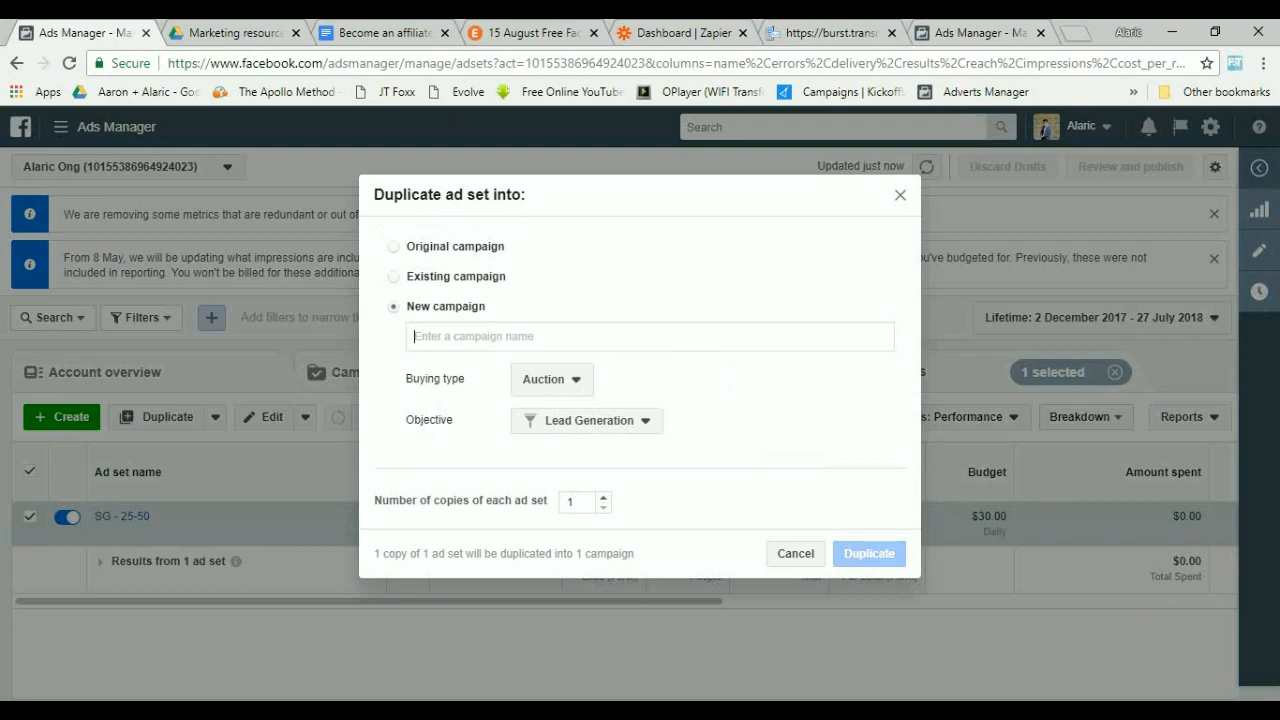
type("Audience B")
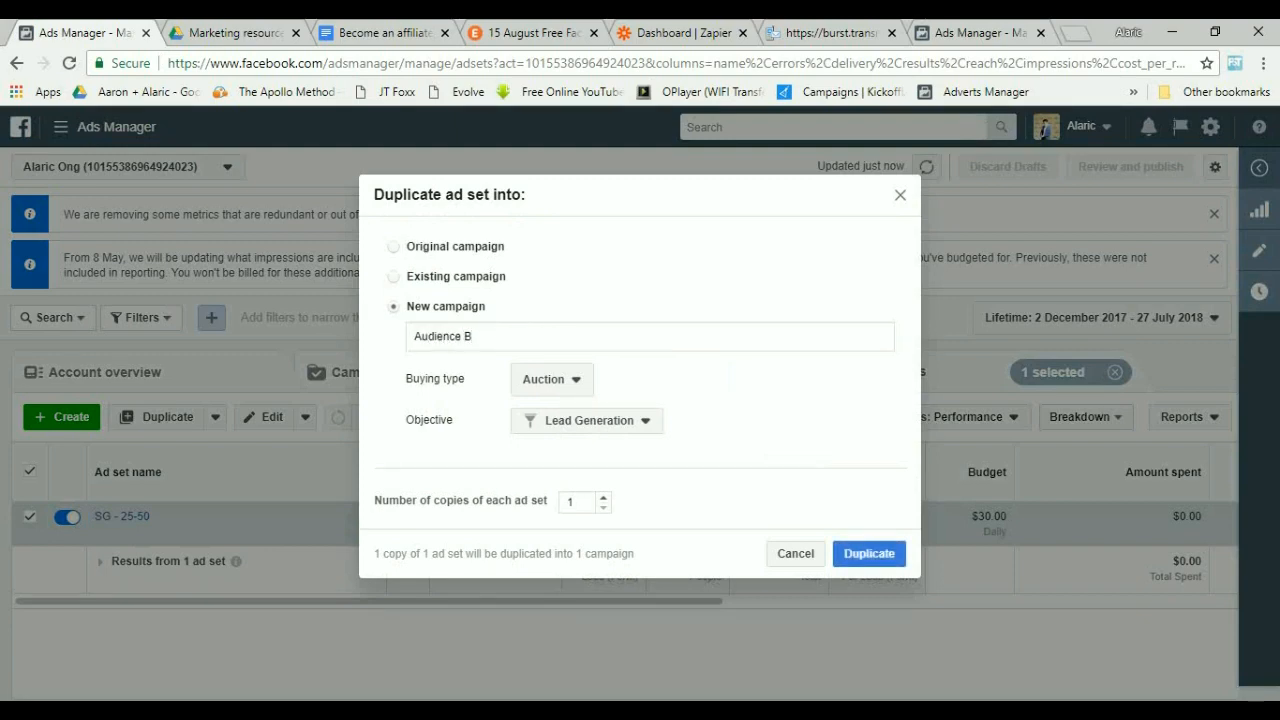
type(" test")
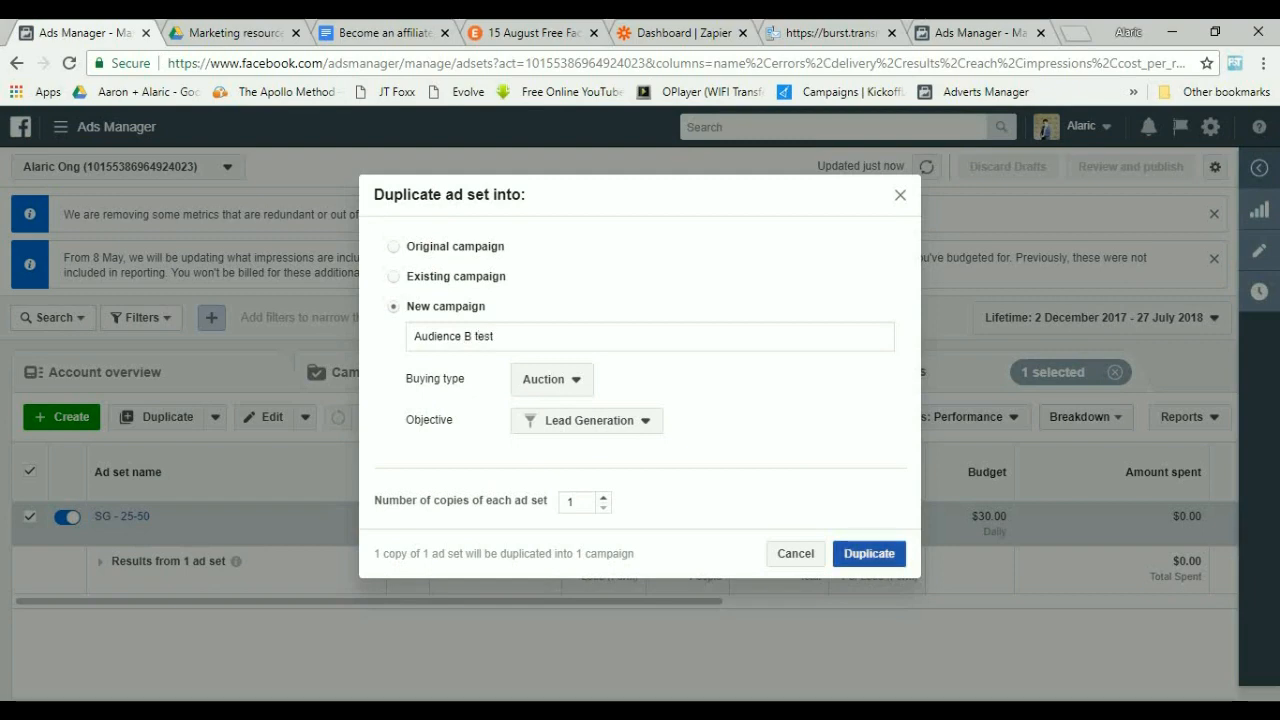
left_click(869, 554)
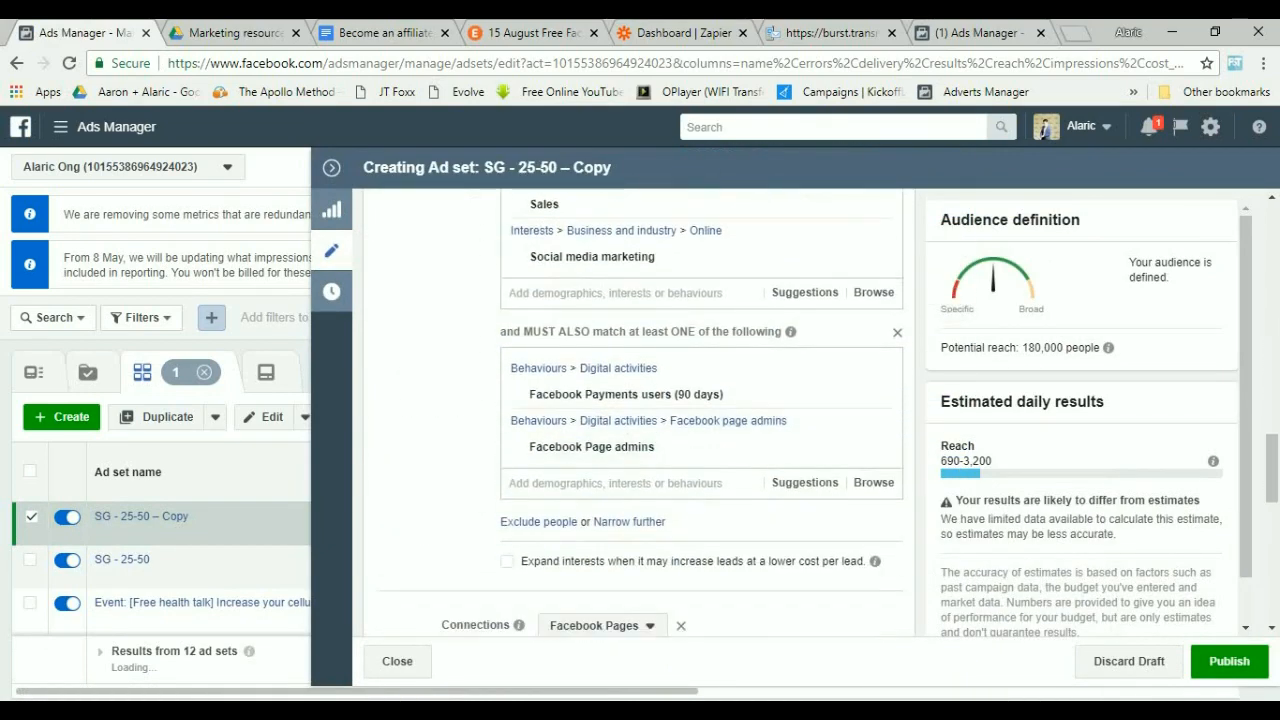
In the copied ad set, enable expanding interests for cheaper leads and remove the Facebook Pages connection.
left_click(507, 561)
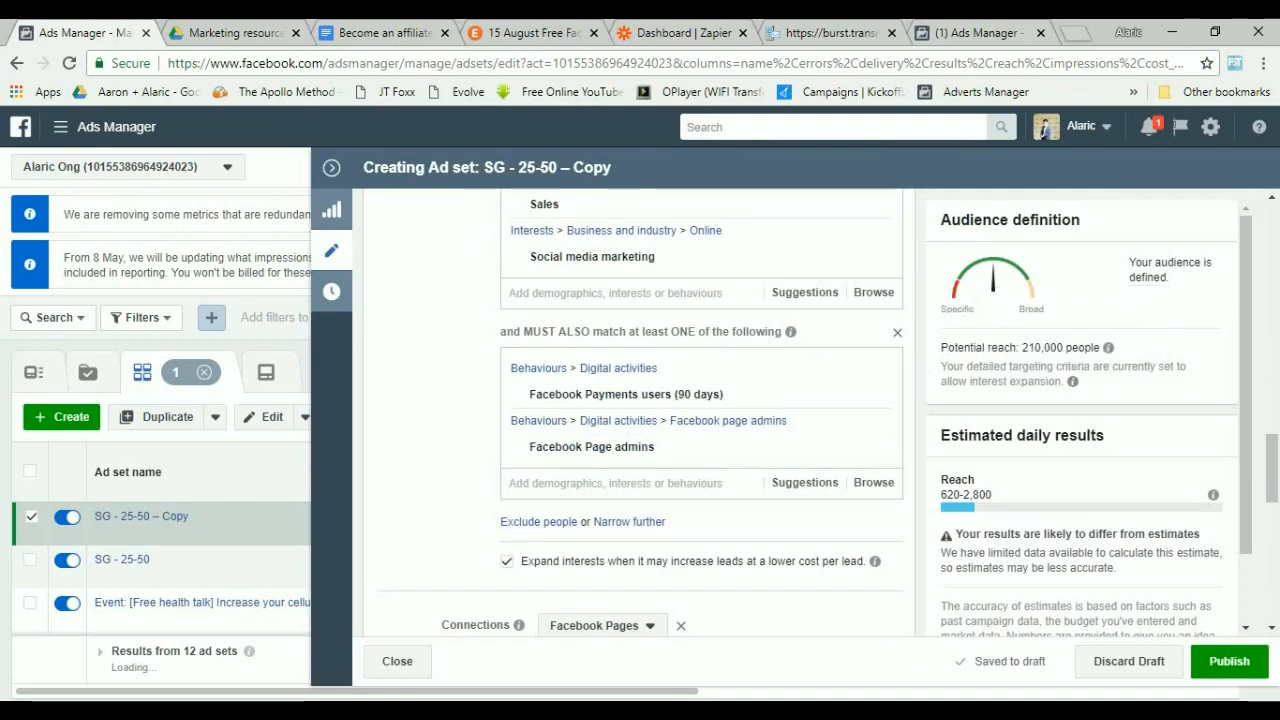
scroll(650, 500, "down", 2)
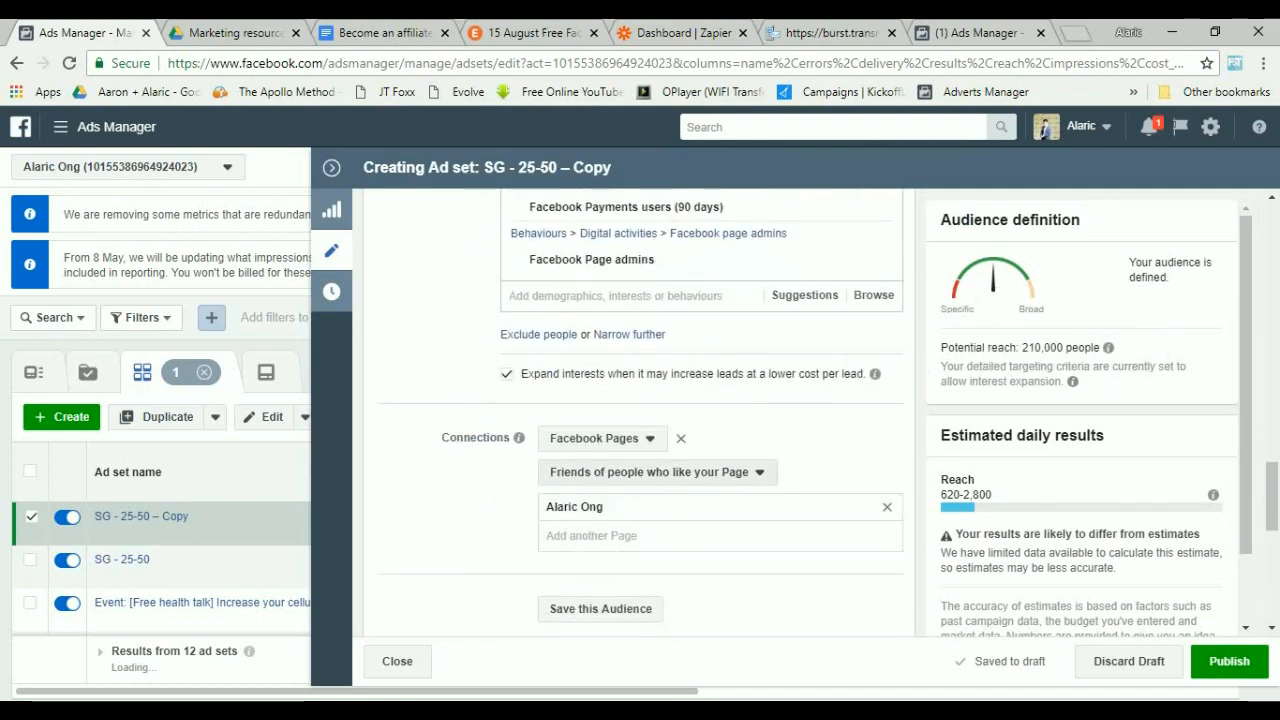
left_click(657, 473)
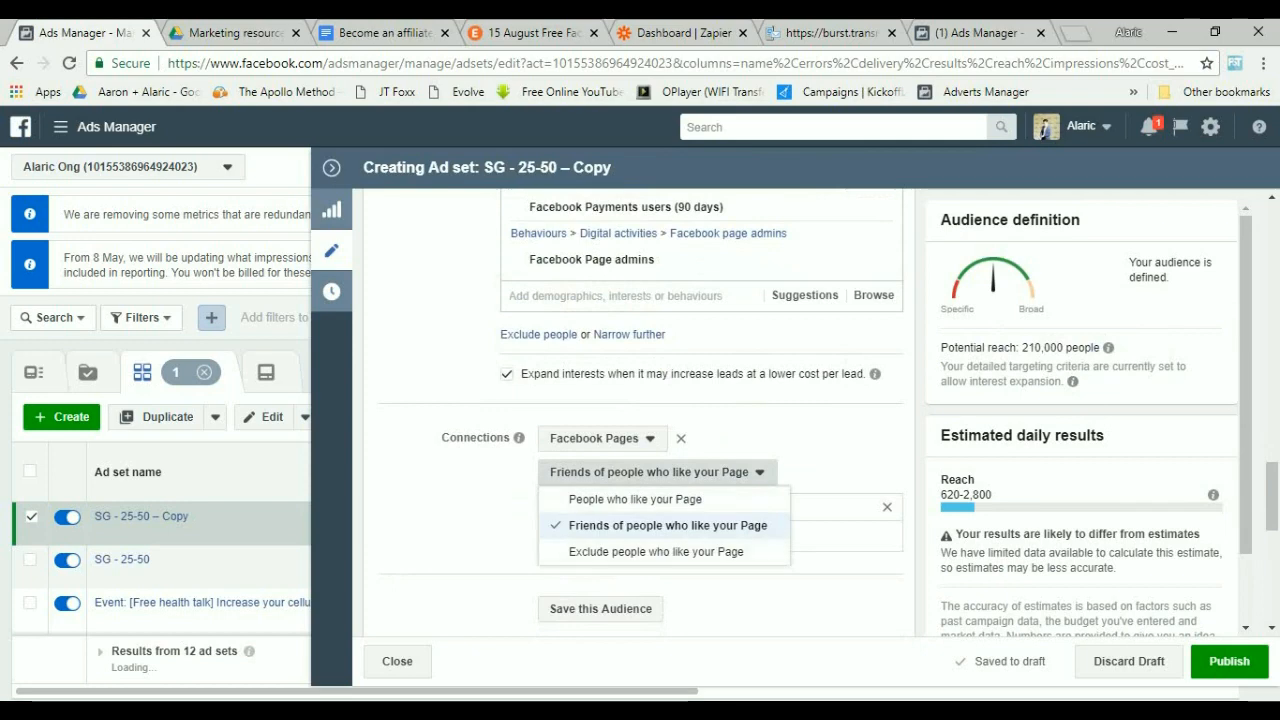
left_click(657, 473)
left_click(681, 439)
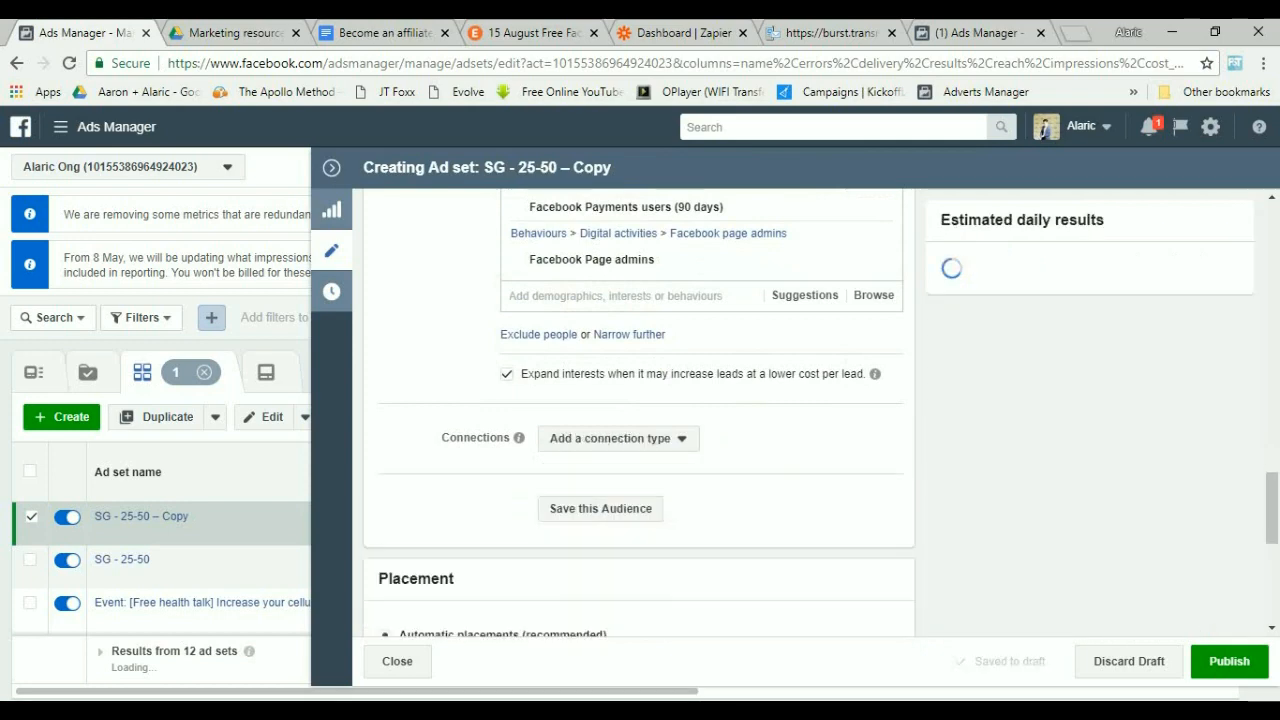
left_click(618, 439)
left_click(618, 439)
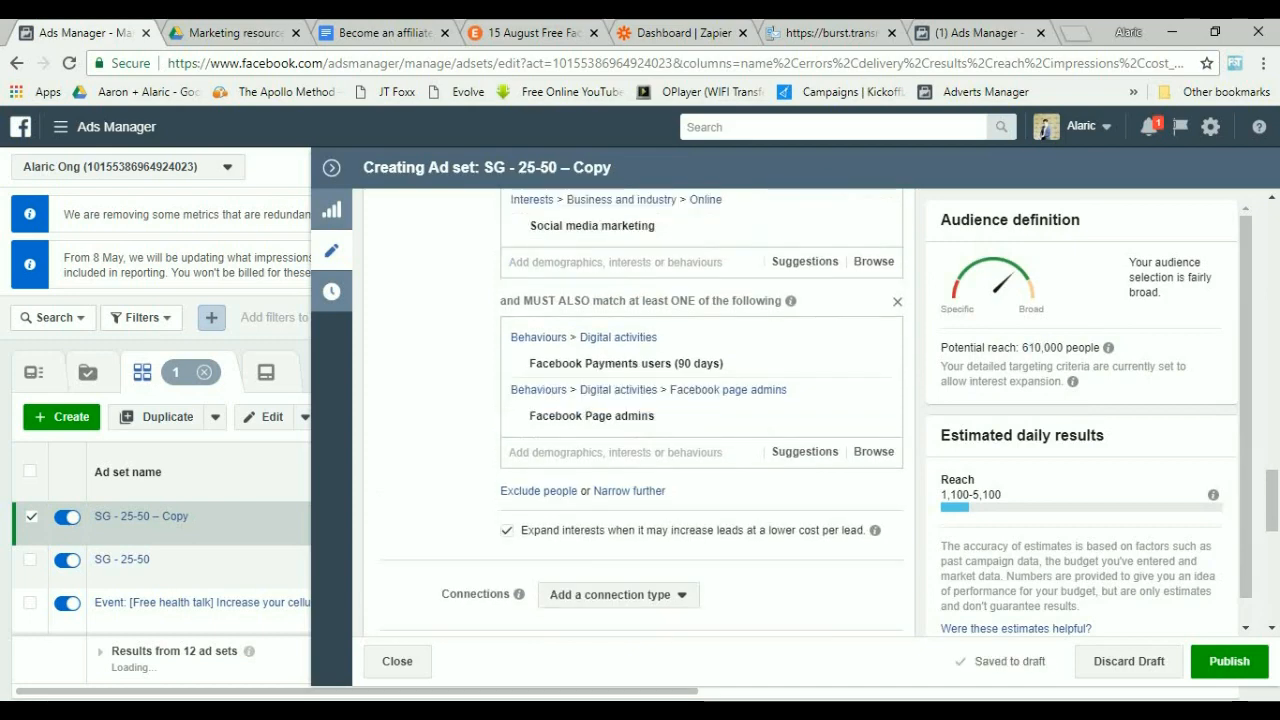
Publish the copied SG - 25-50 – Copy ad set.
left_click_drag(1016, 348, 1091, 348)
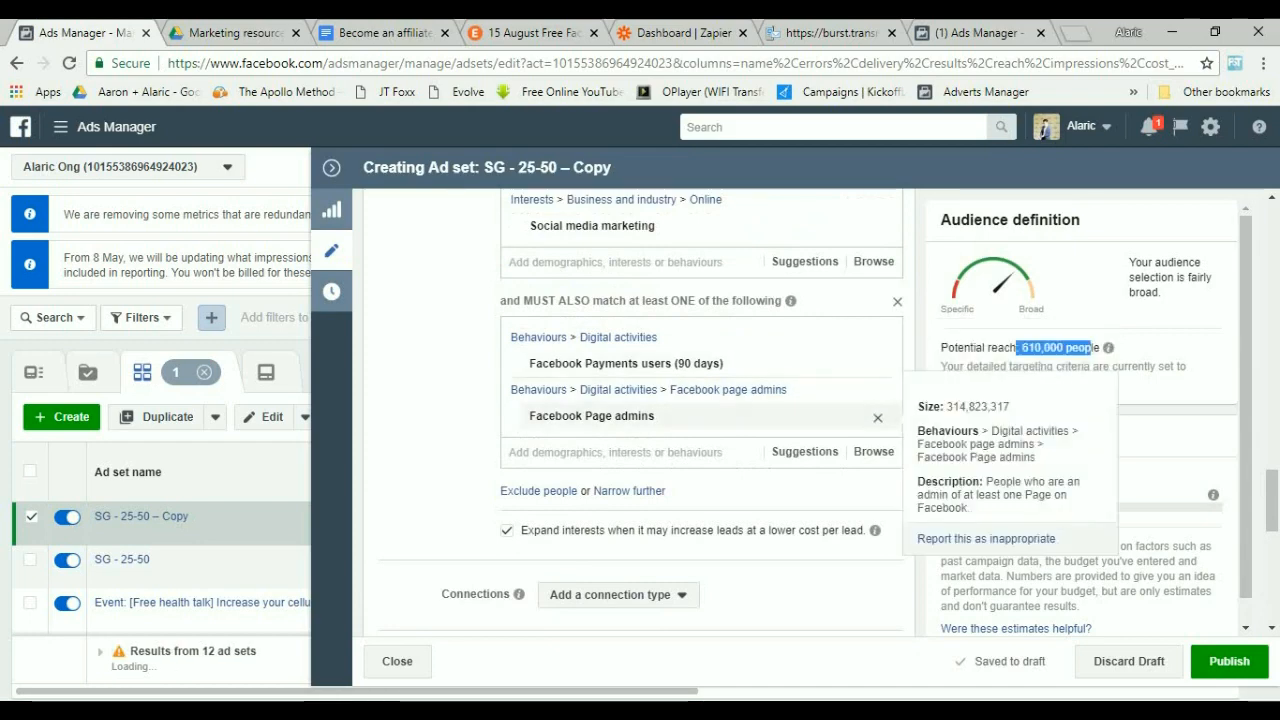
scroll(700, 420, "up", 2)
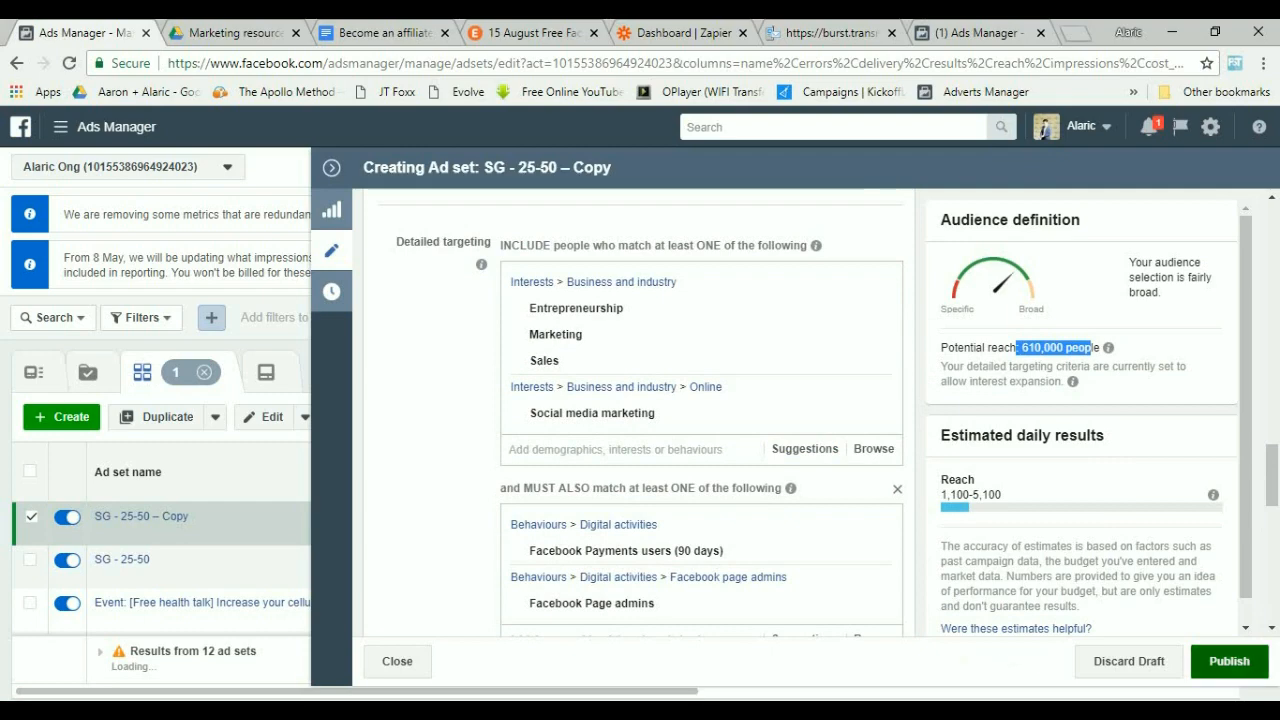
left_click(1229, 661)
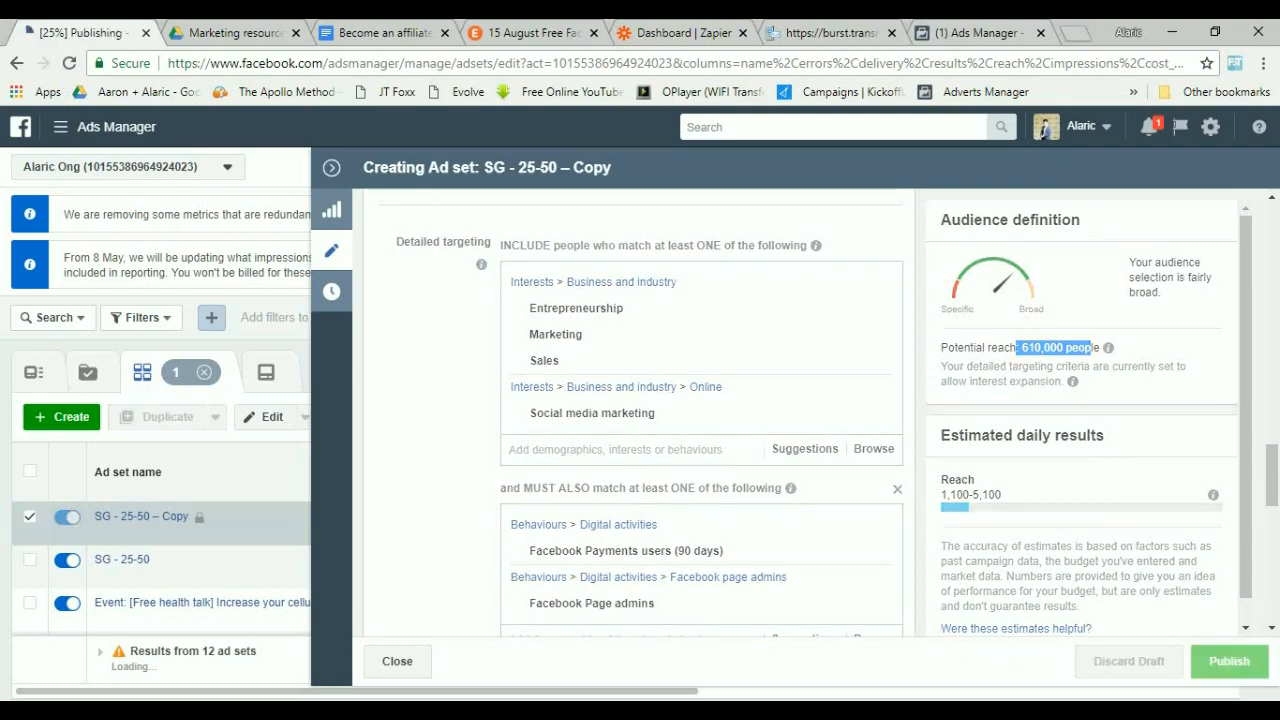
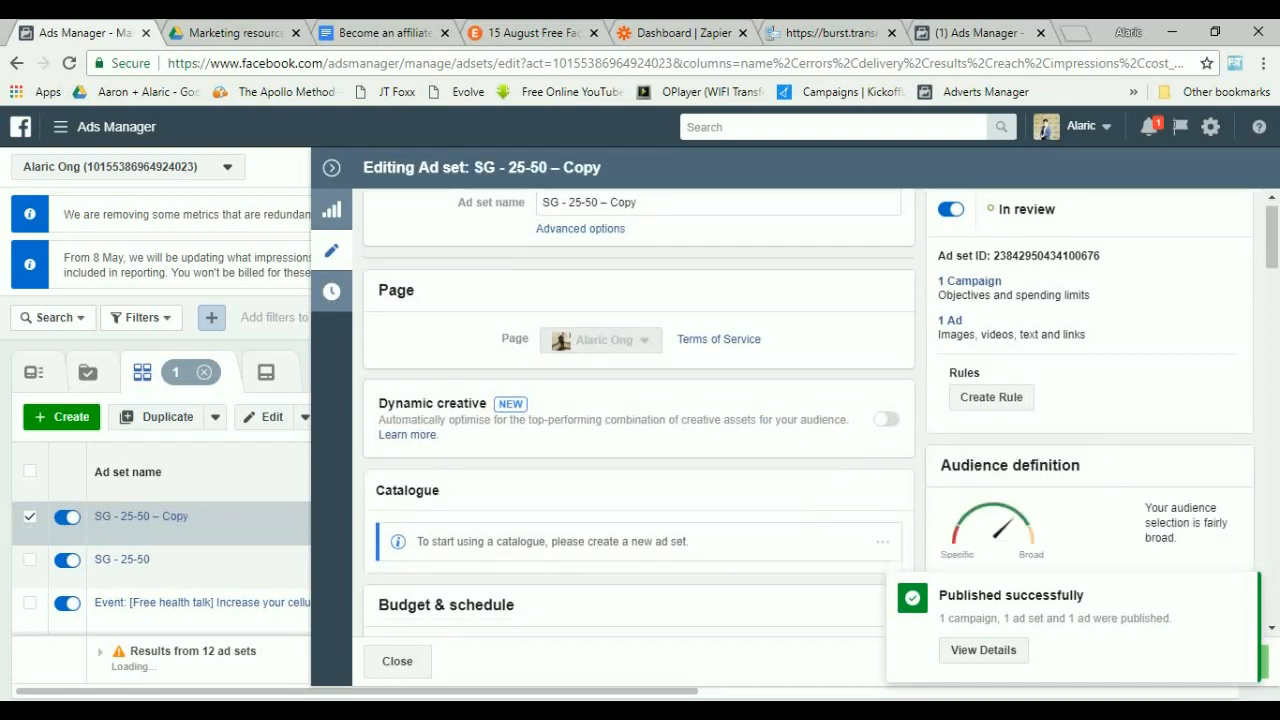
Save the copied ad set's targeting as a saved audience named "FB Seminar Audience B 610,000 Int On".
scroll(668, 450, "down", 5)
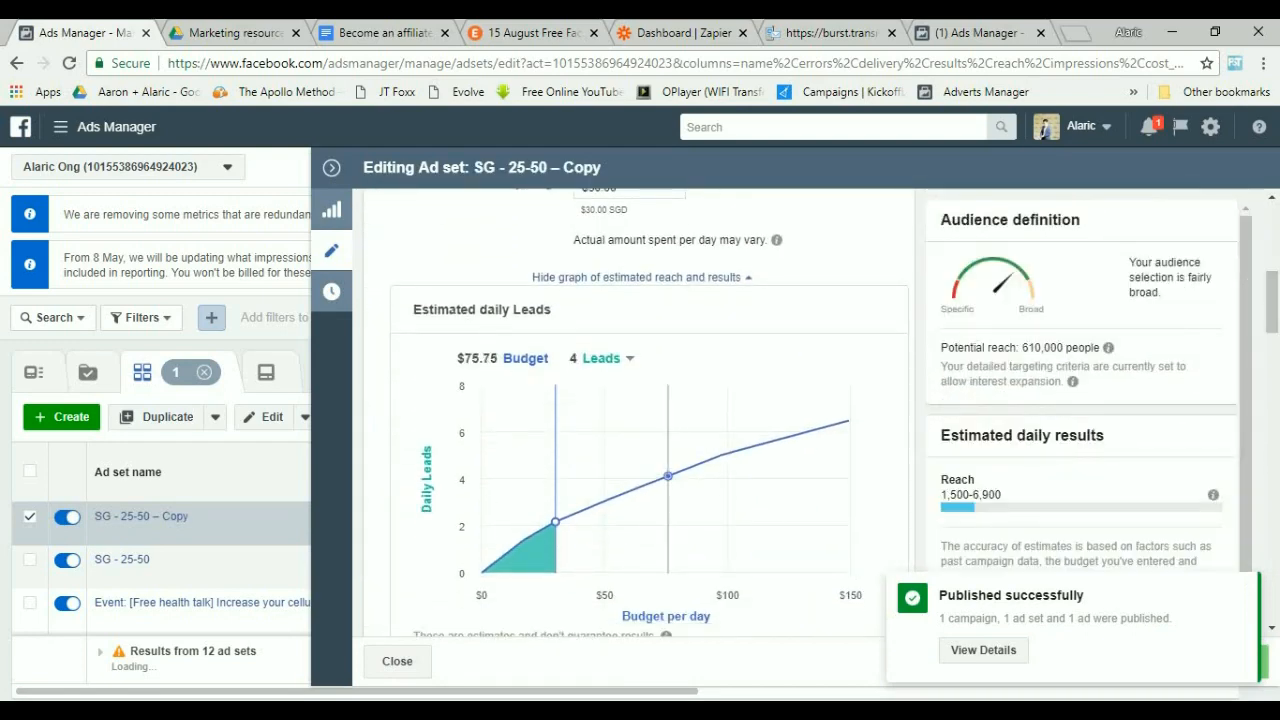
scroll(650, 420, "down", 2)
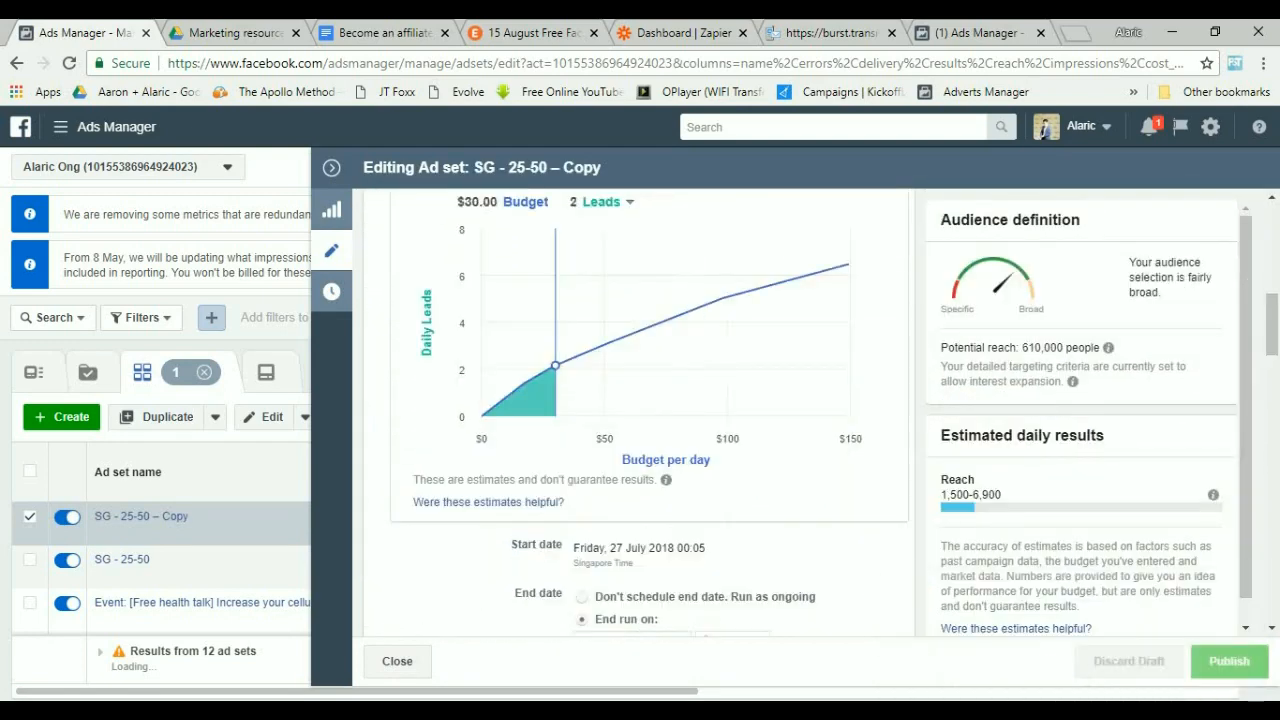
scroll(640, 420, "down", 3)
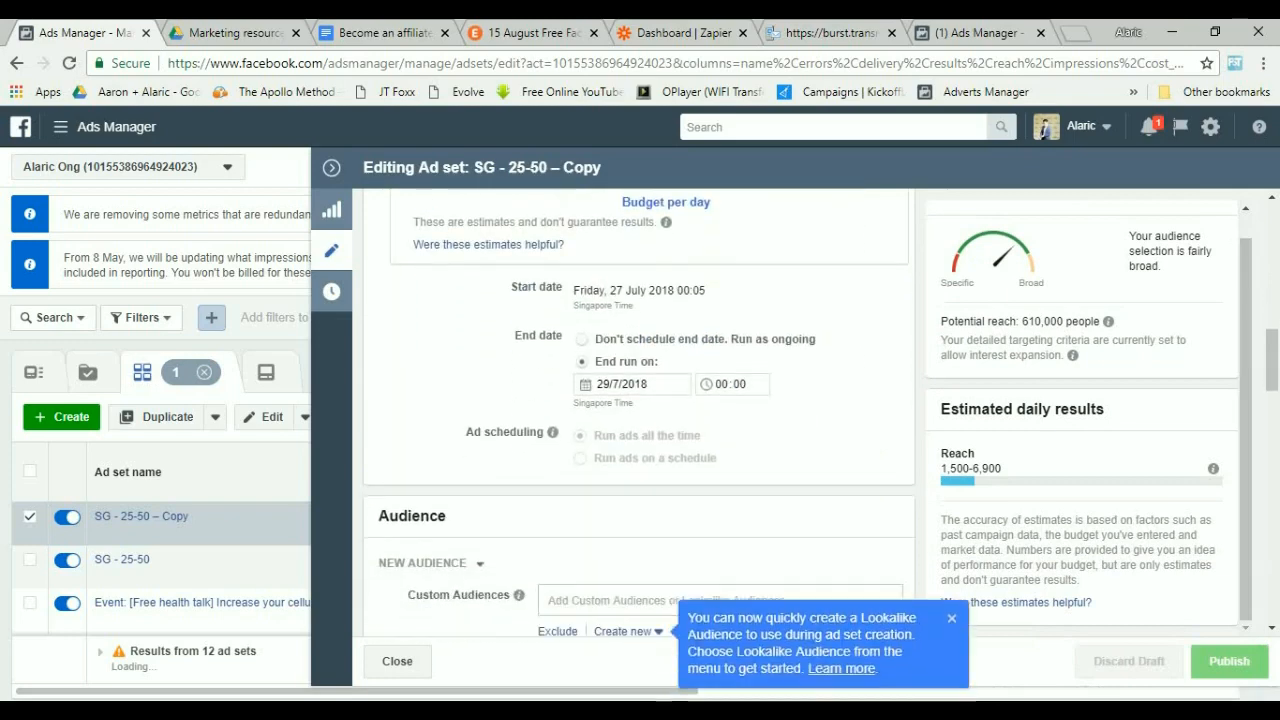
scroll(640, 420, "down", 6)
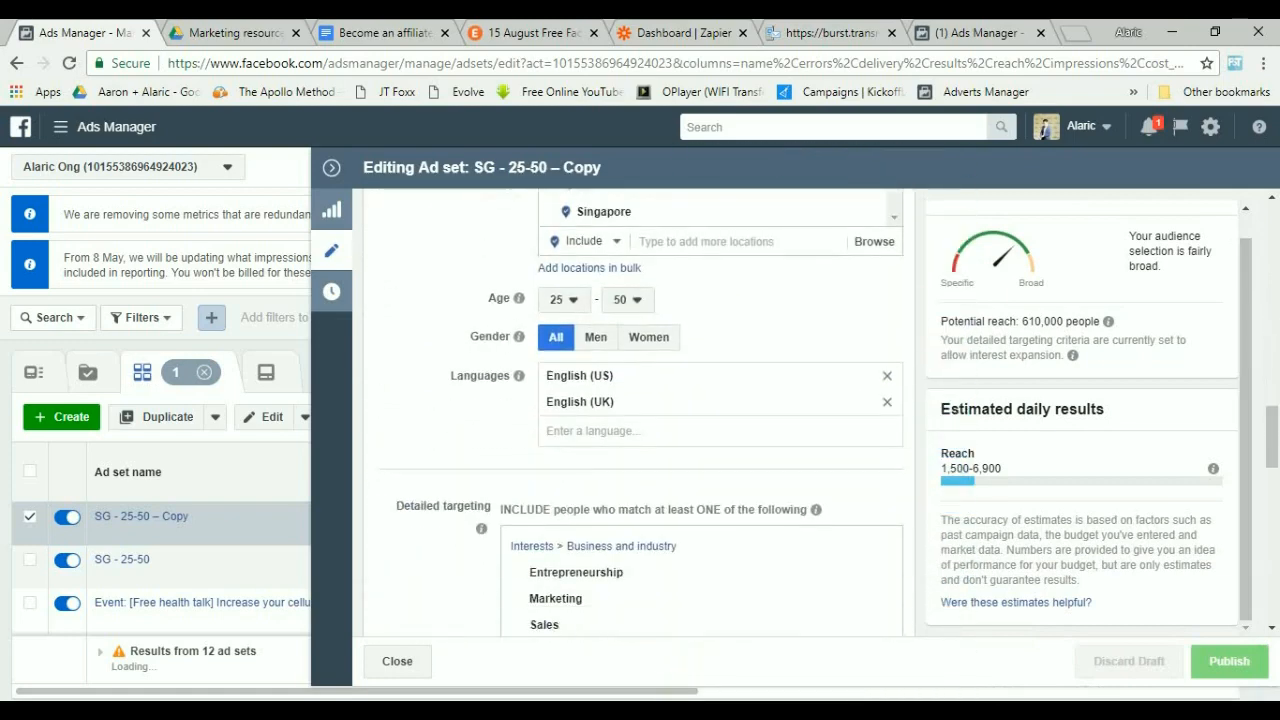
scroll(640, 420, "down", 6)
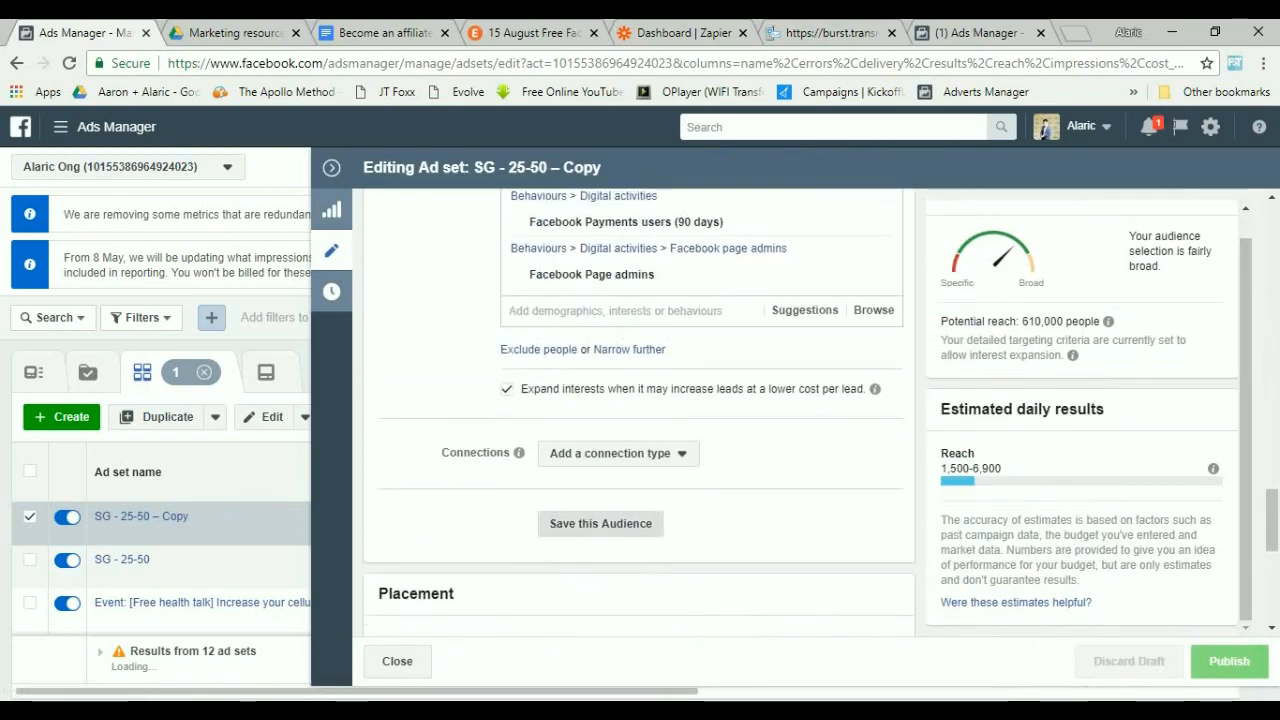
left_click(600, 524)
type("Faceboo")
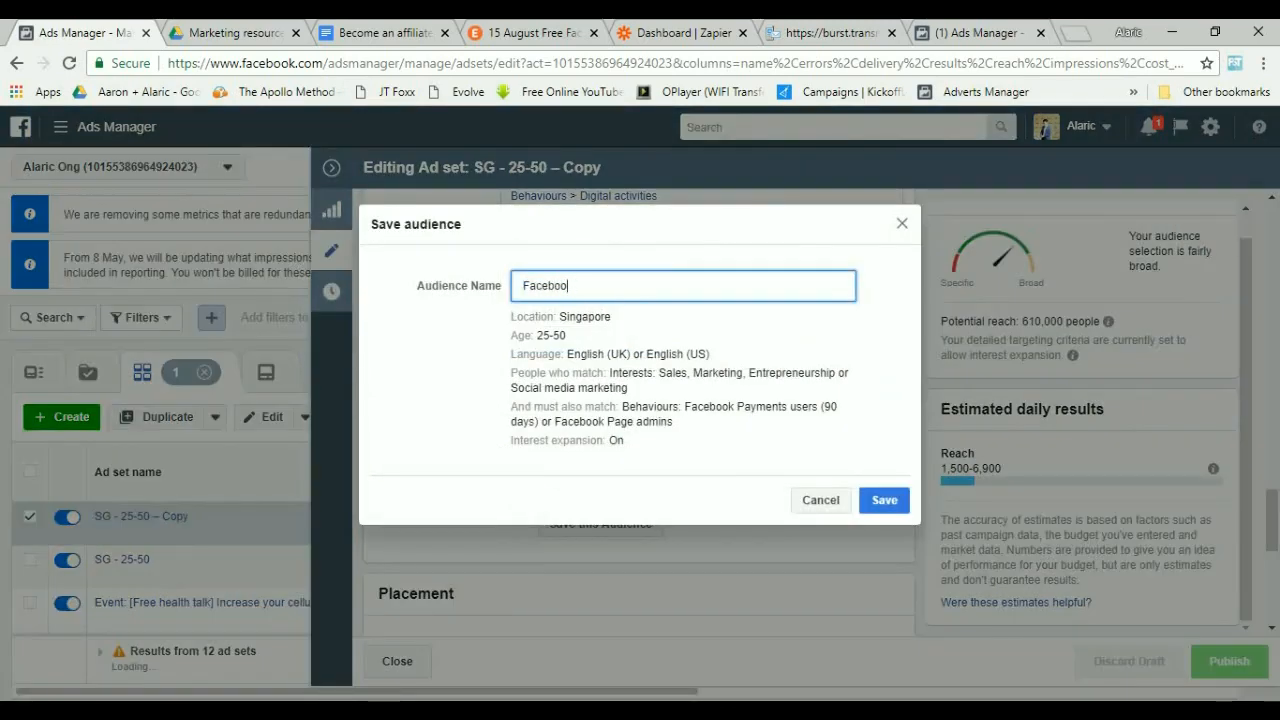
key("BackSpace")
key("BackSpace")
key("BackSpace")
key("BackSpace")
key("BackSpace")
type("B Seminar Aud")
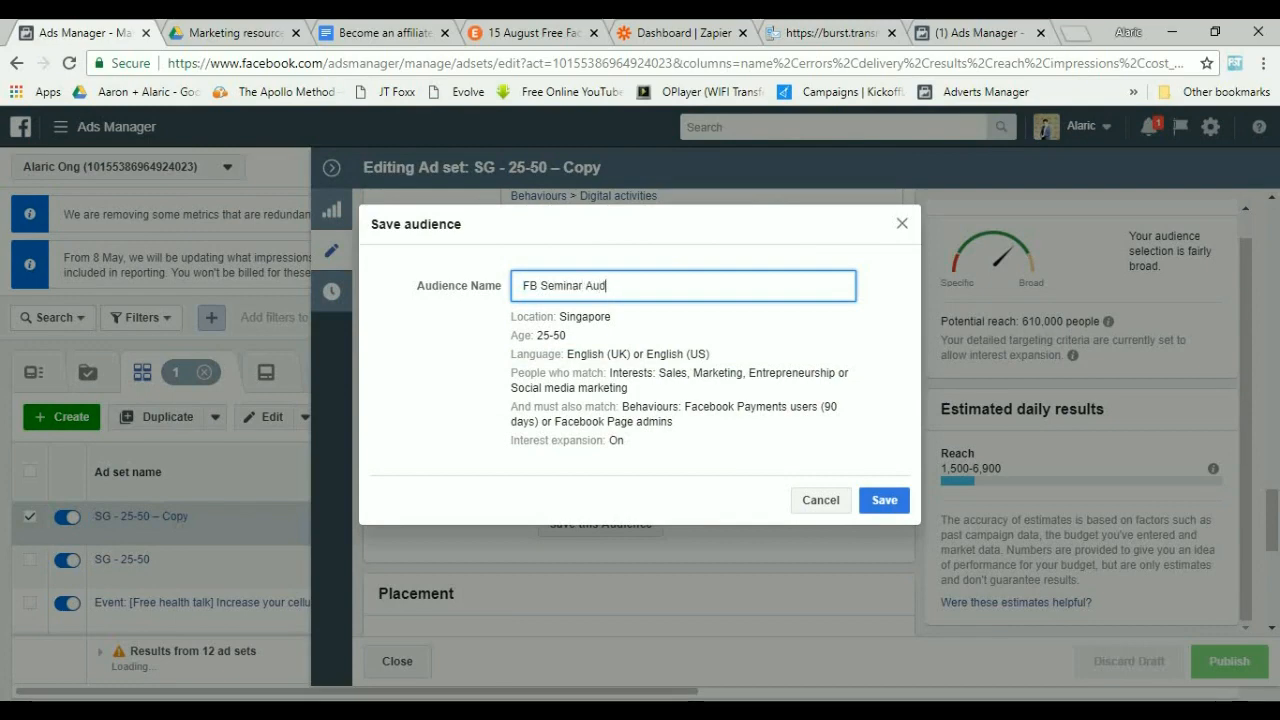
type("ience B 6")
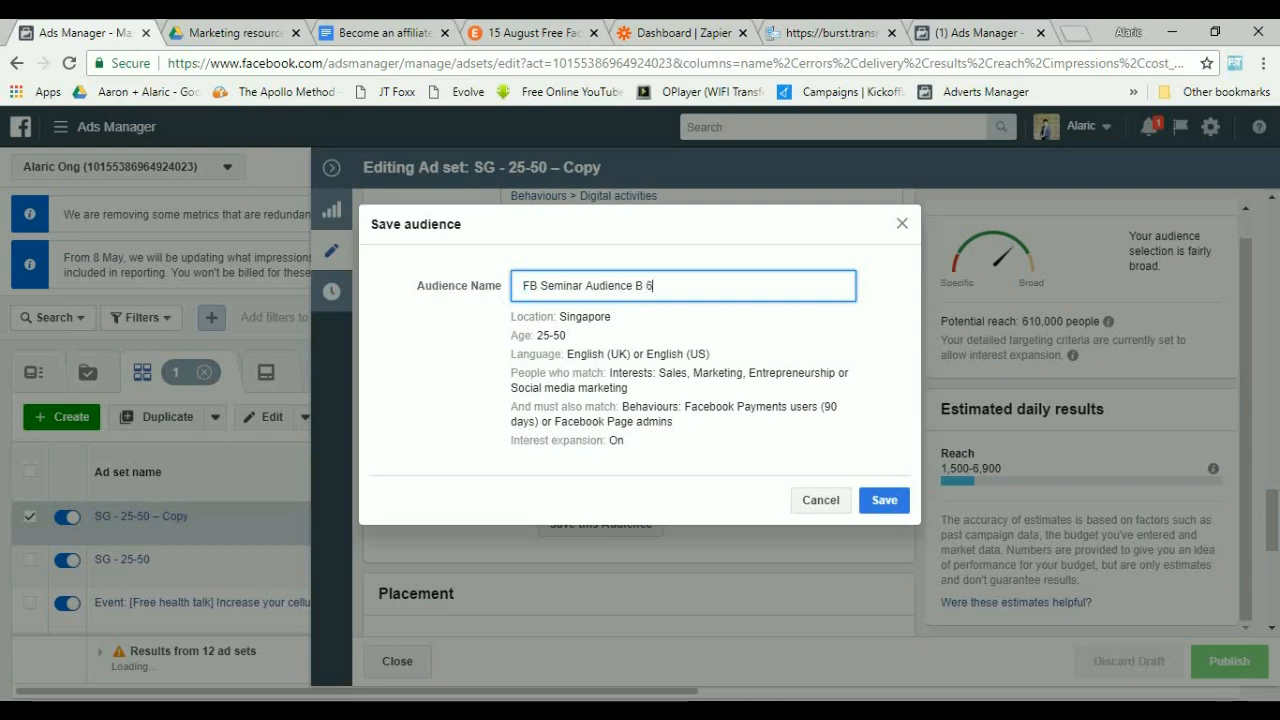
type("10,000")
double_click(616, 440)
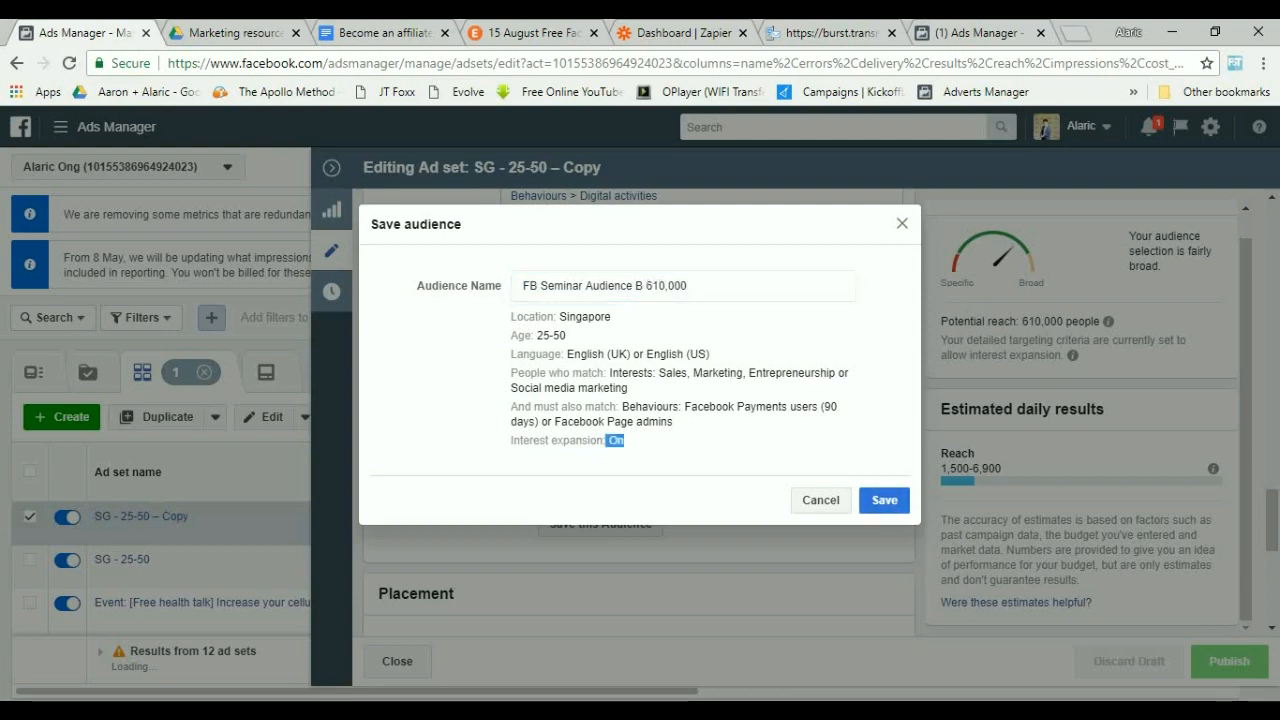
left_click(690, 286)
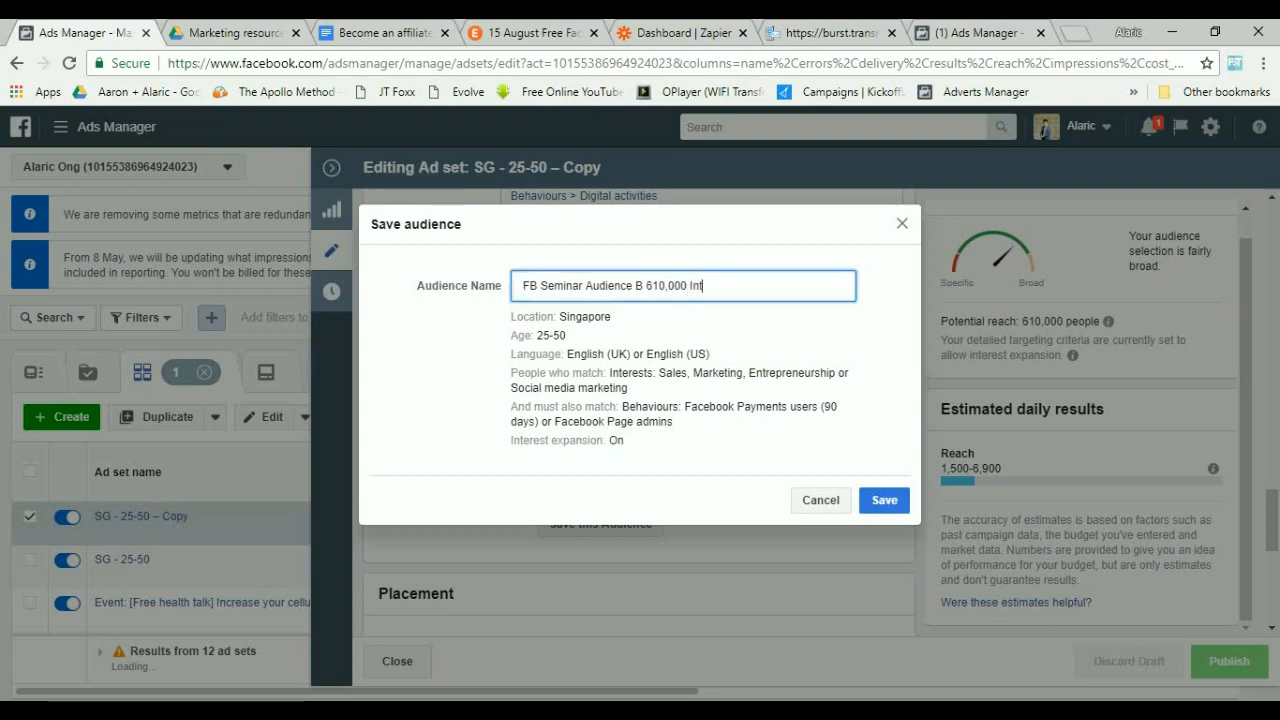
type("On")
left_click(884, 500)
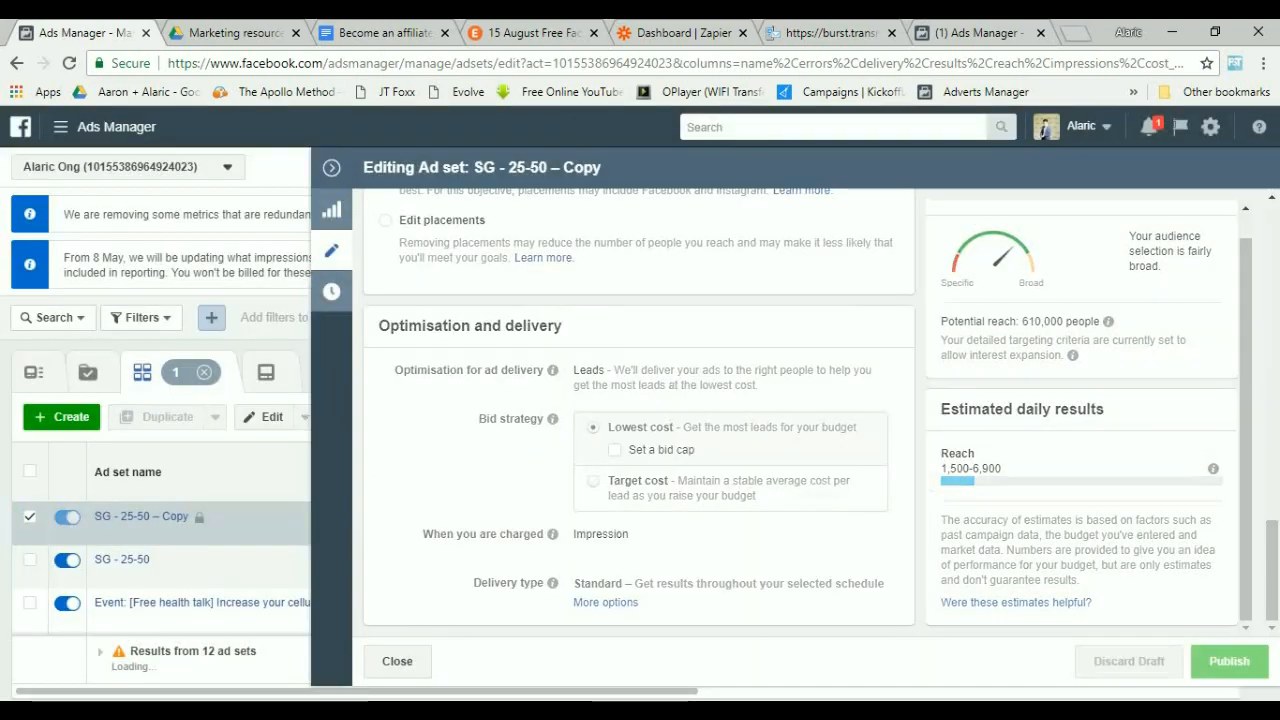
Review the Email and SMS reminder templates in the Become an affiliate document.
left_click(385, 33)
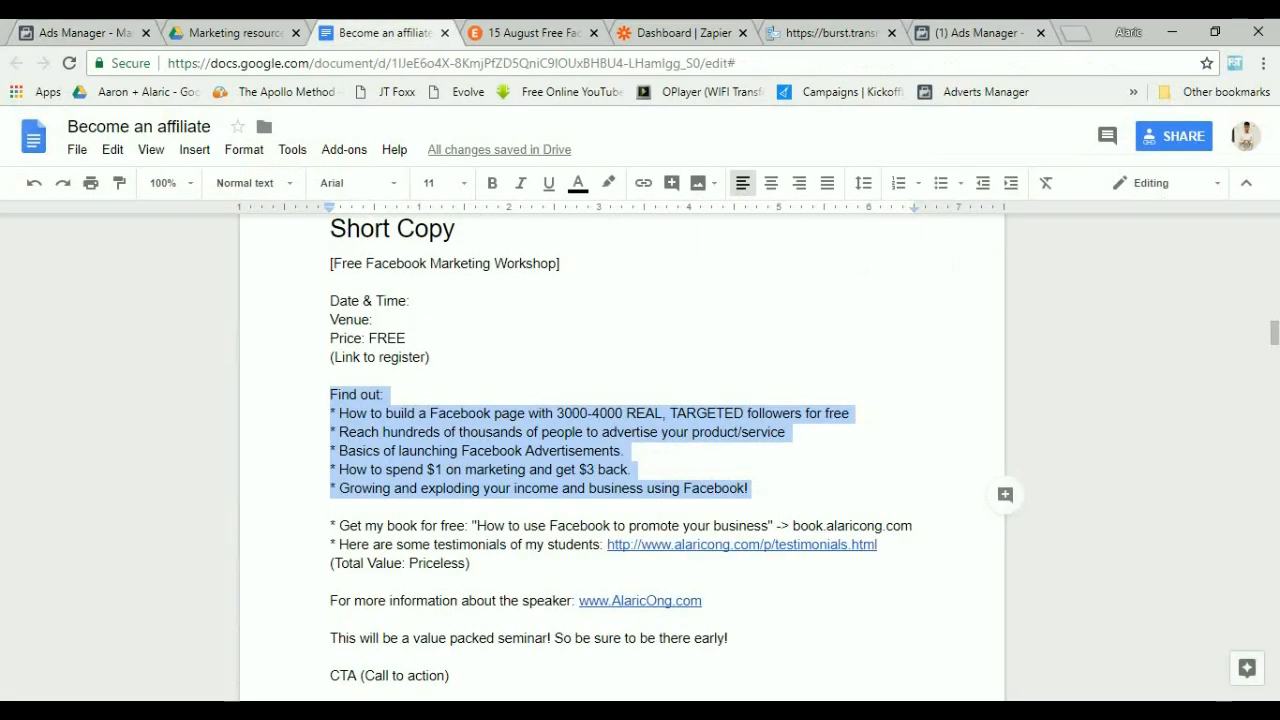
left_click(235, 33)
left_click(85, 33)
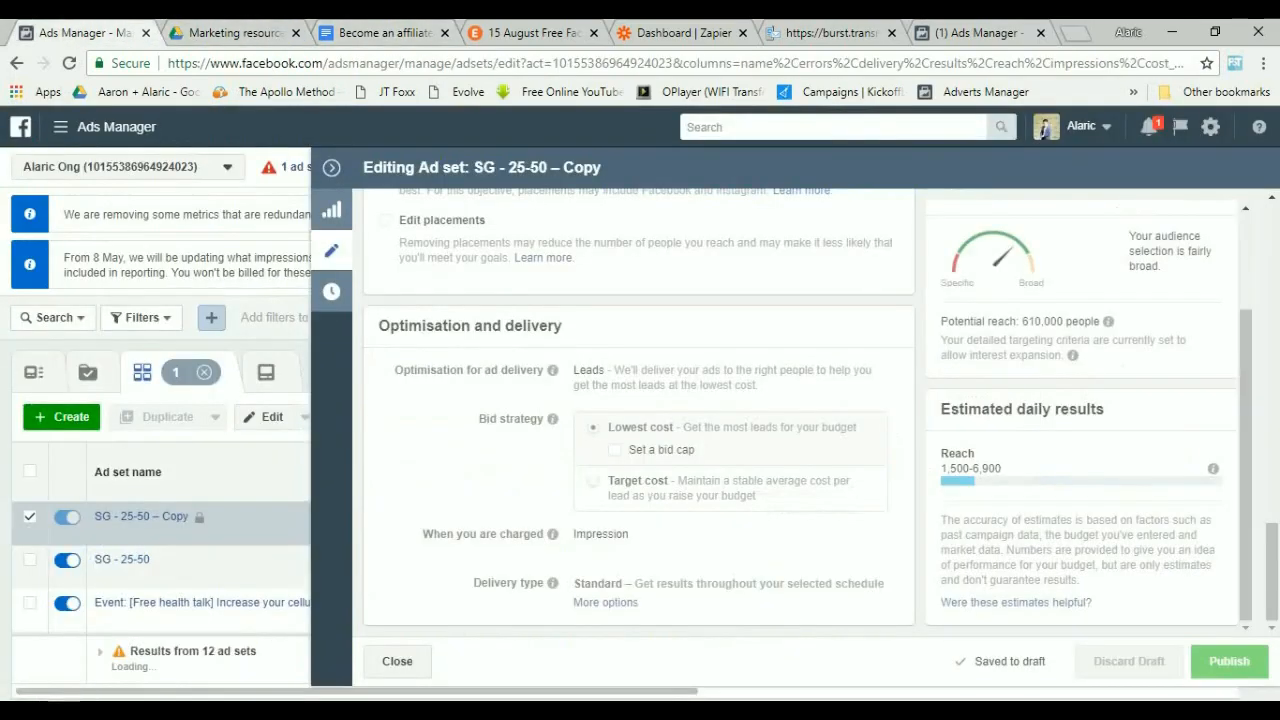
left_click(385, 33)
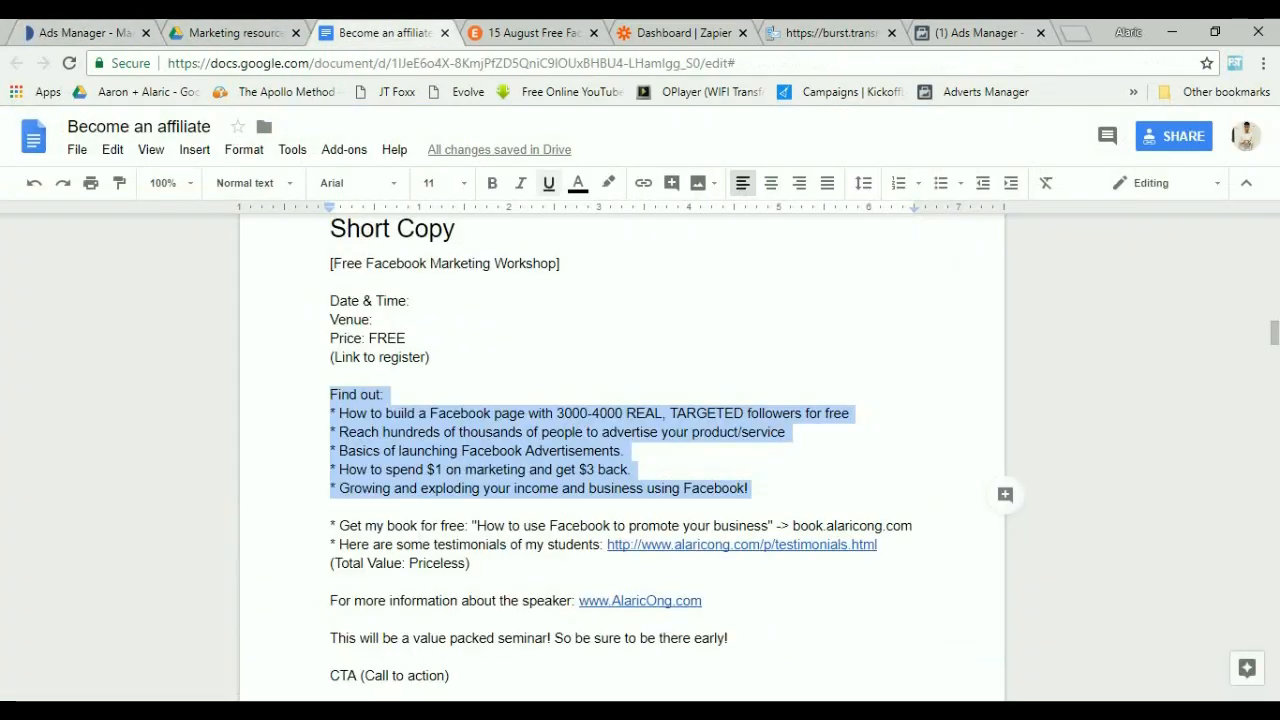
scroll(620, 450, "down", 10)
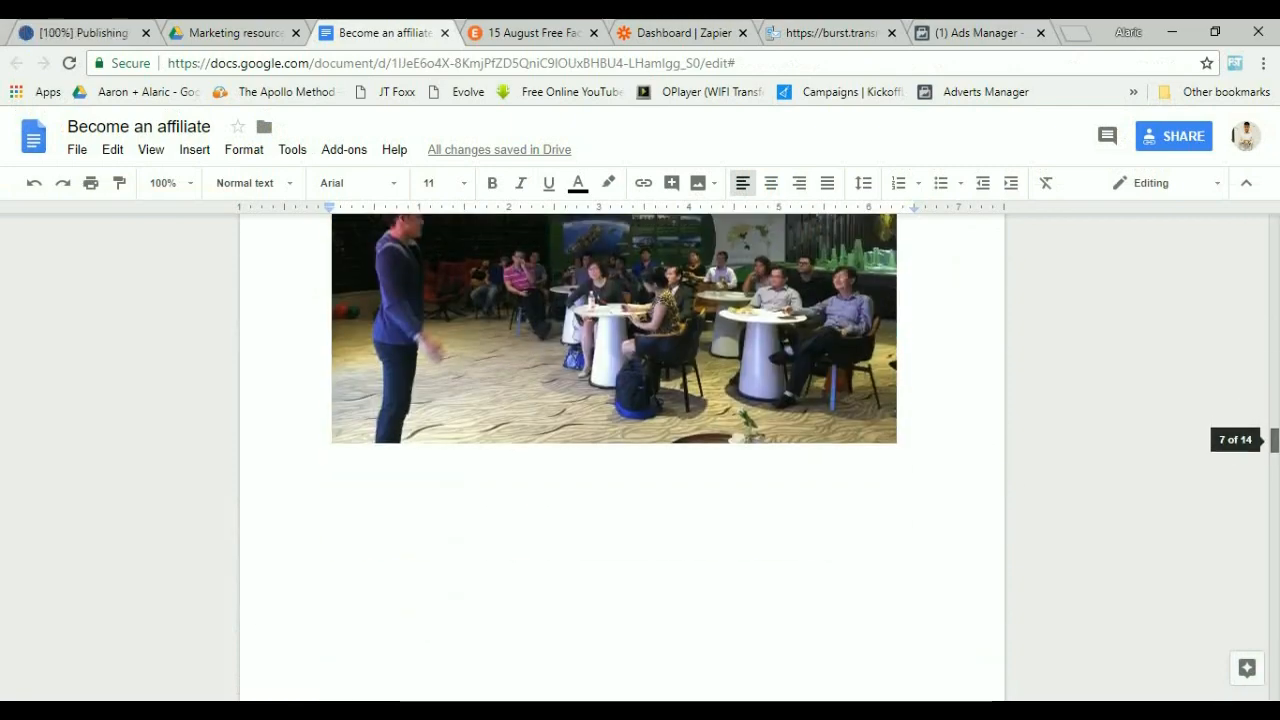
scroll(620, 450, "down", 15)
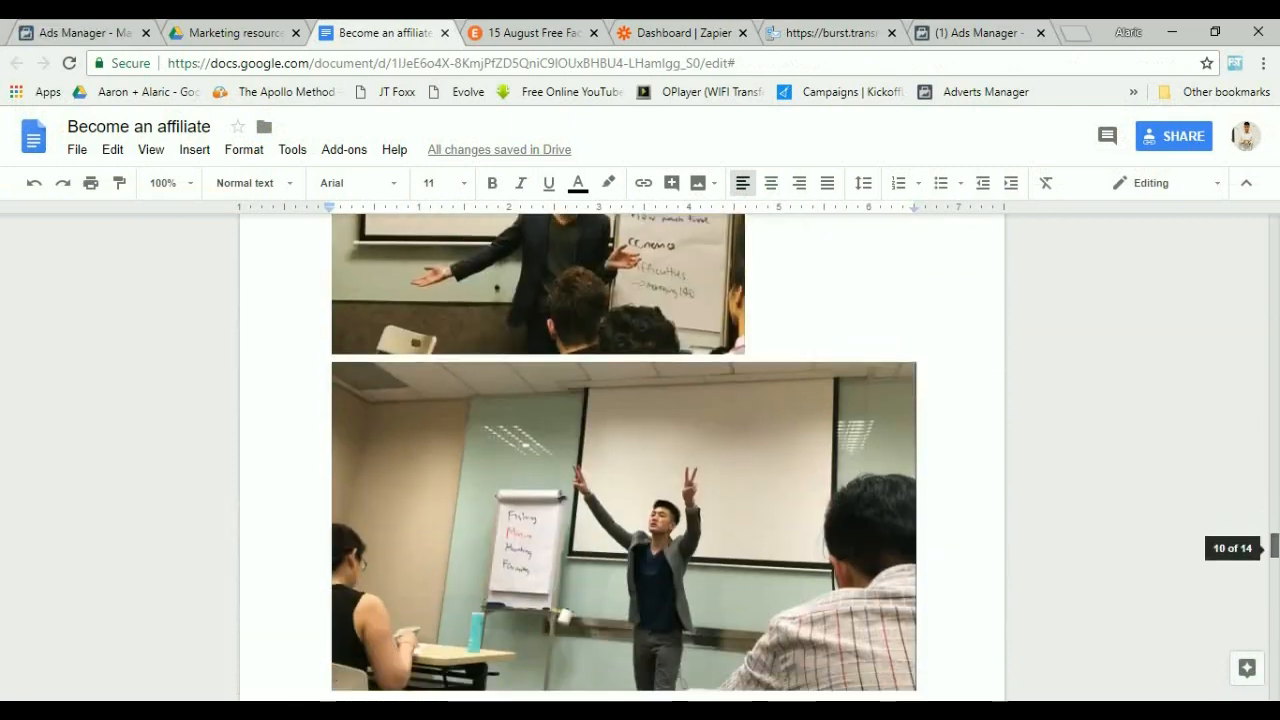
scroll(620, 450, "down", 15)
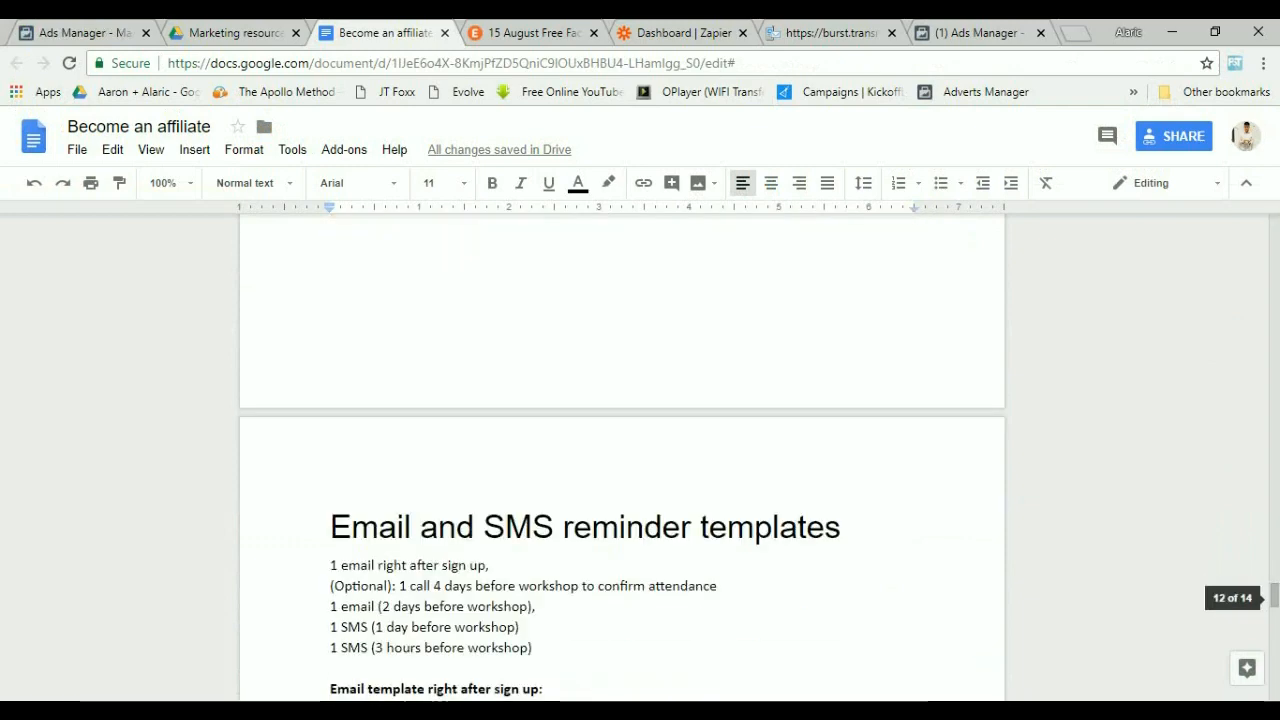
scroll(620, 450, "down", 2)
left_click_drag(331, 309, 826, 311)
left_click(489, 347)
scroll(620, 450, "down", 2)
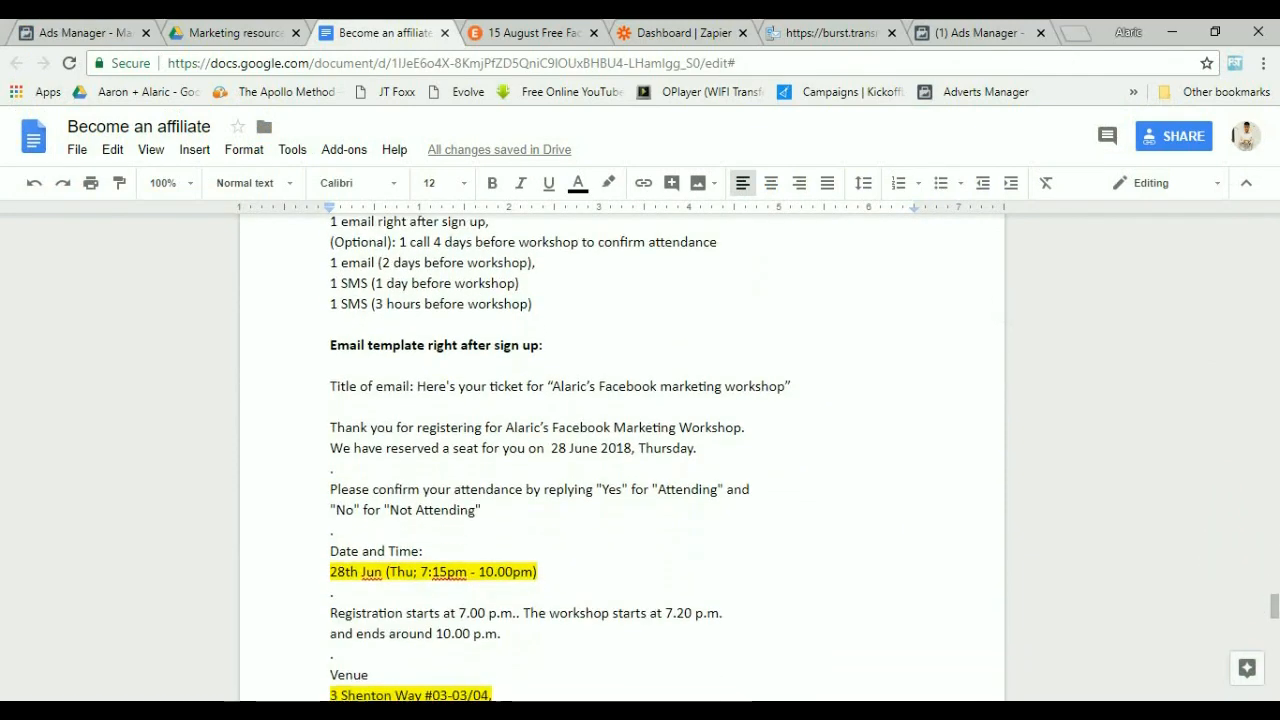
scroll(620, 450, "up", 1)
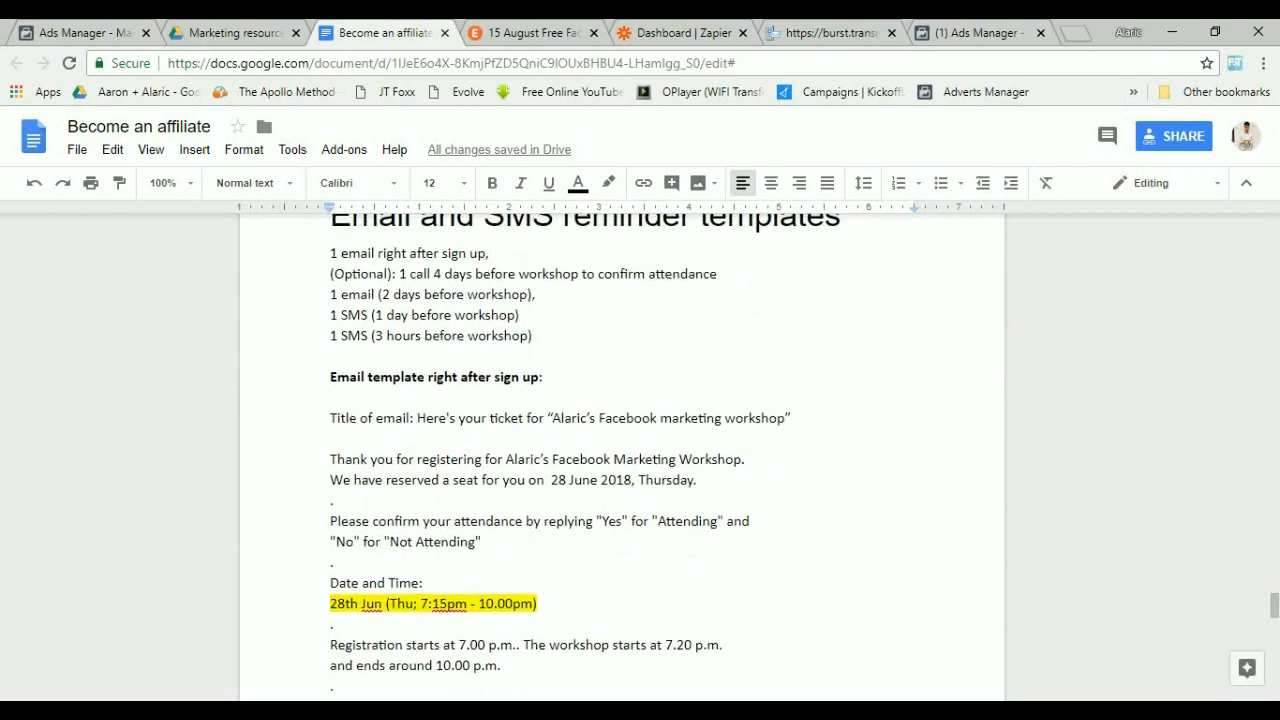
left_click_drag(330, 253, 489, 254)
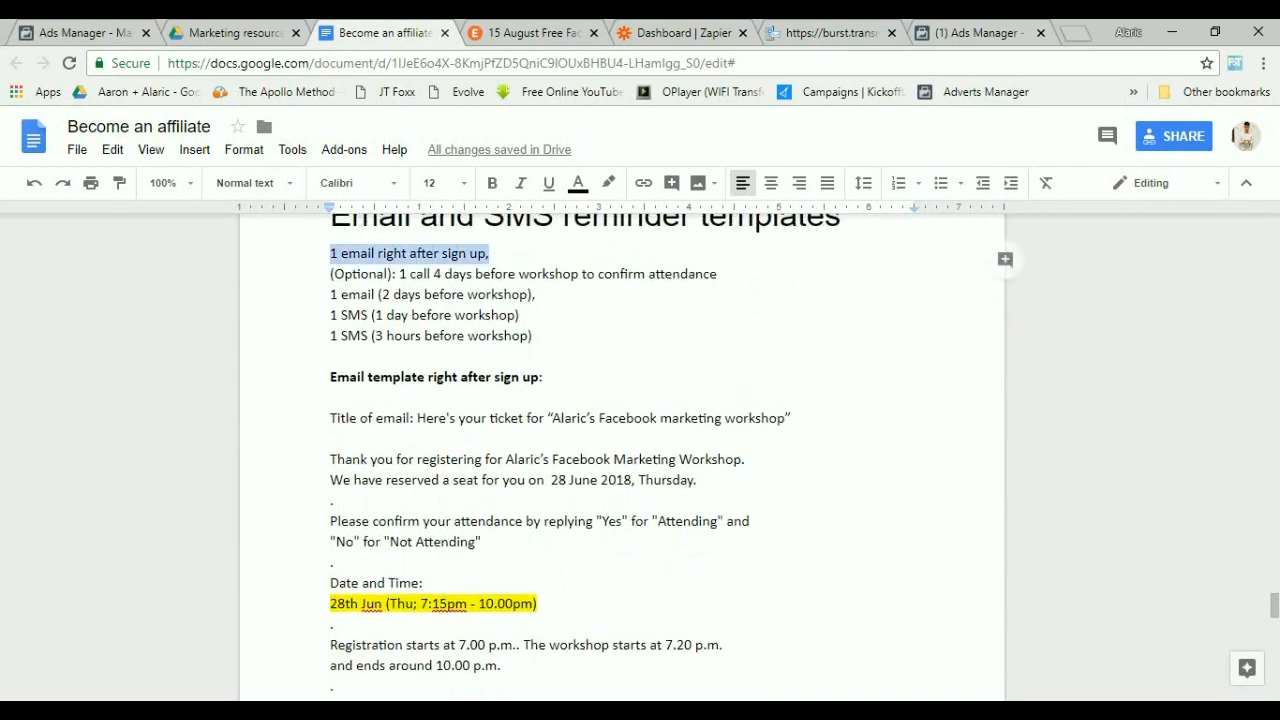
left_click_drag(397, 274, 717, 274)
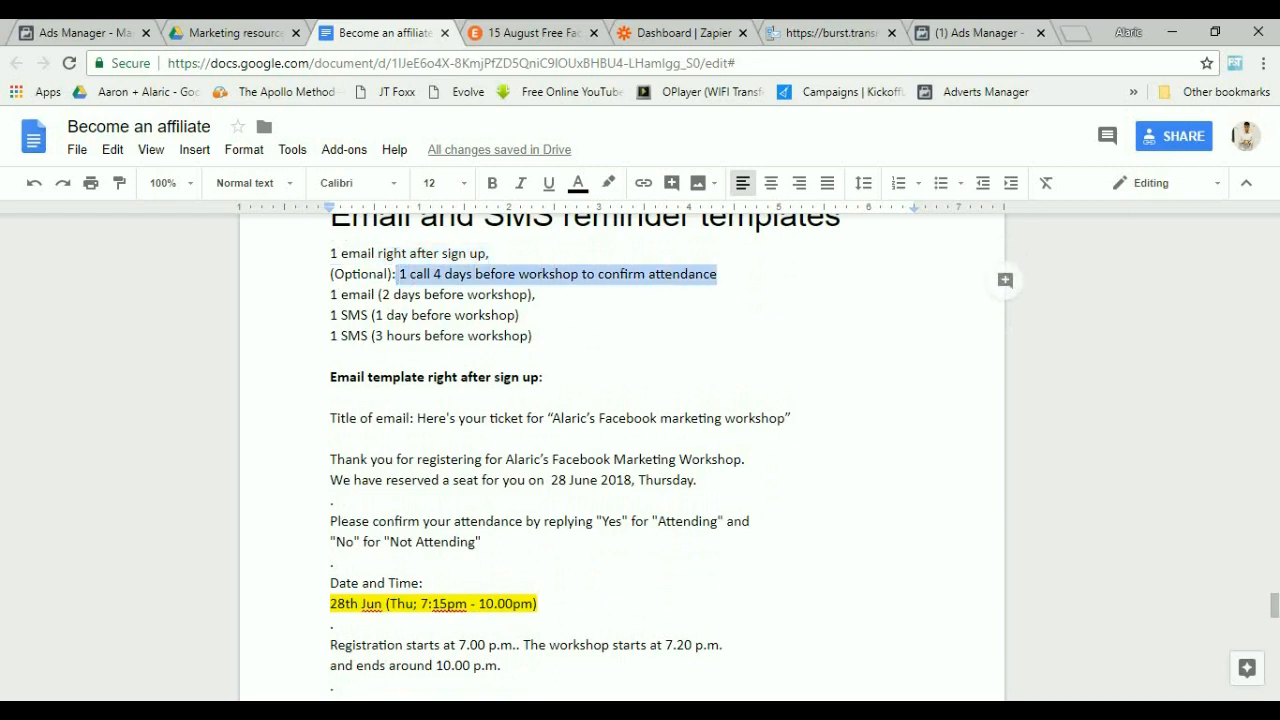
left_click_drag(330, 294, 544, 295)
left_click_drag(330, 315, 519, 315)
left_click(341, 335)
left_click_drag(341, 335, 532, 335)
scroll(532, 335, "down", 7)
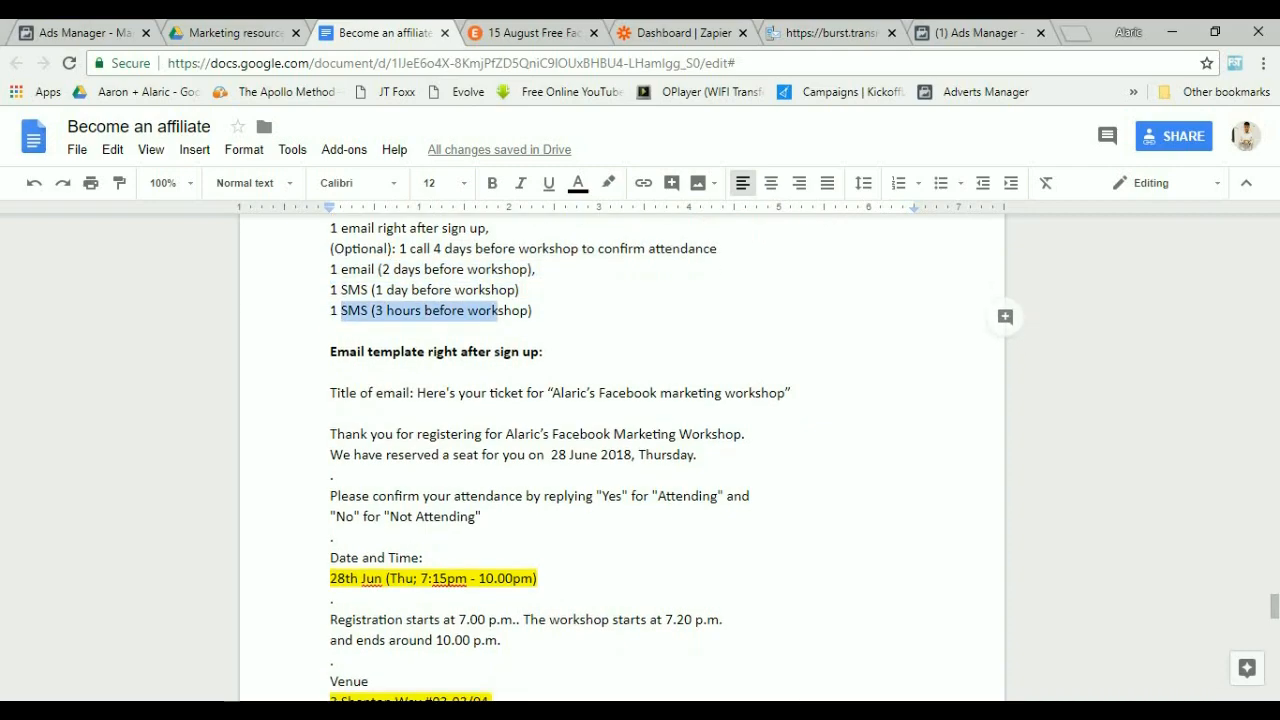
scroll(620, 450, "down", 7)
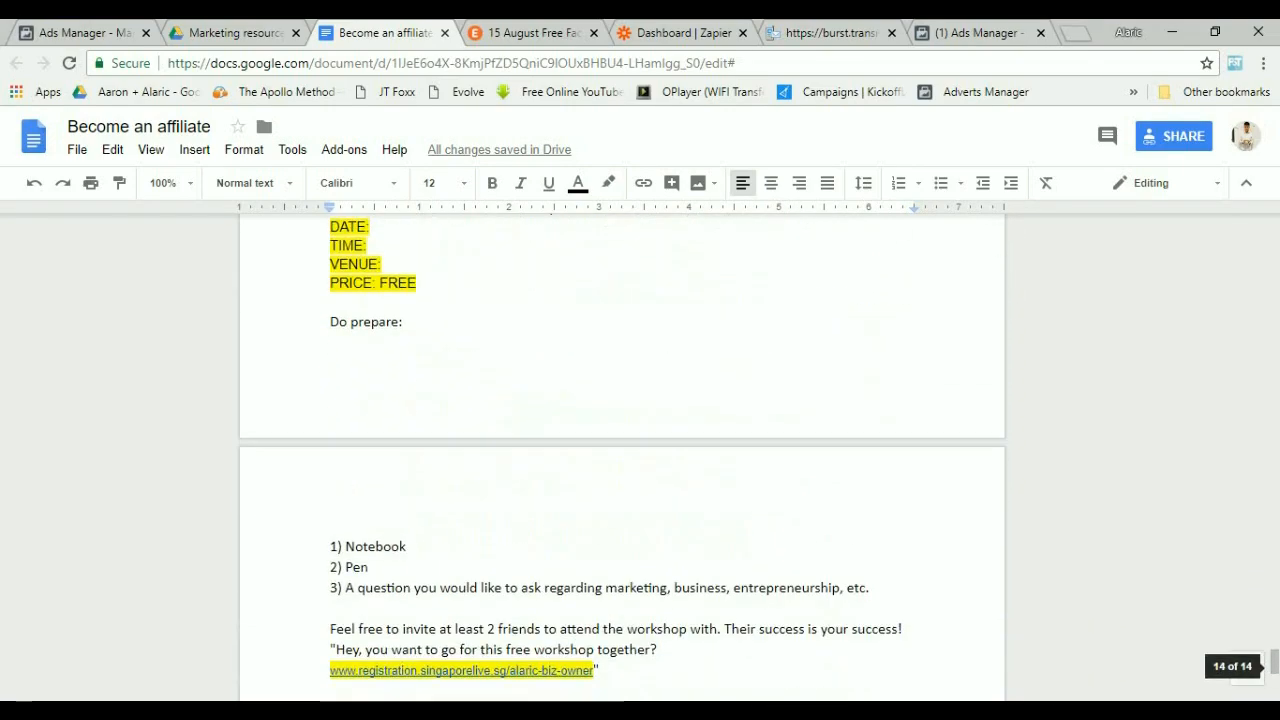
scroll(620, 450, "up", 9)
scroll(620, 460, "up", 4)
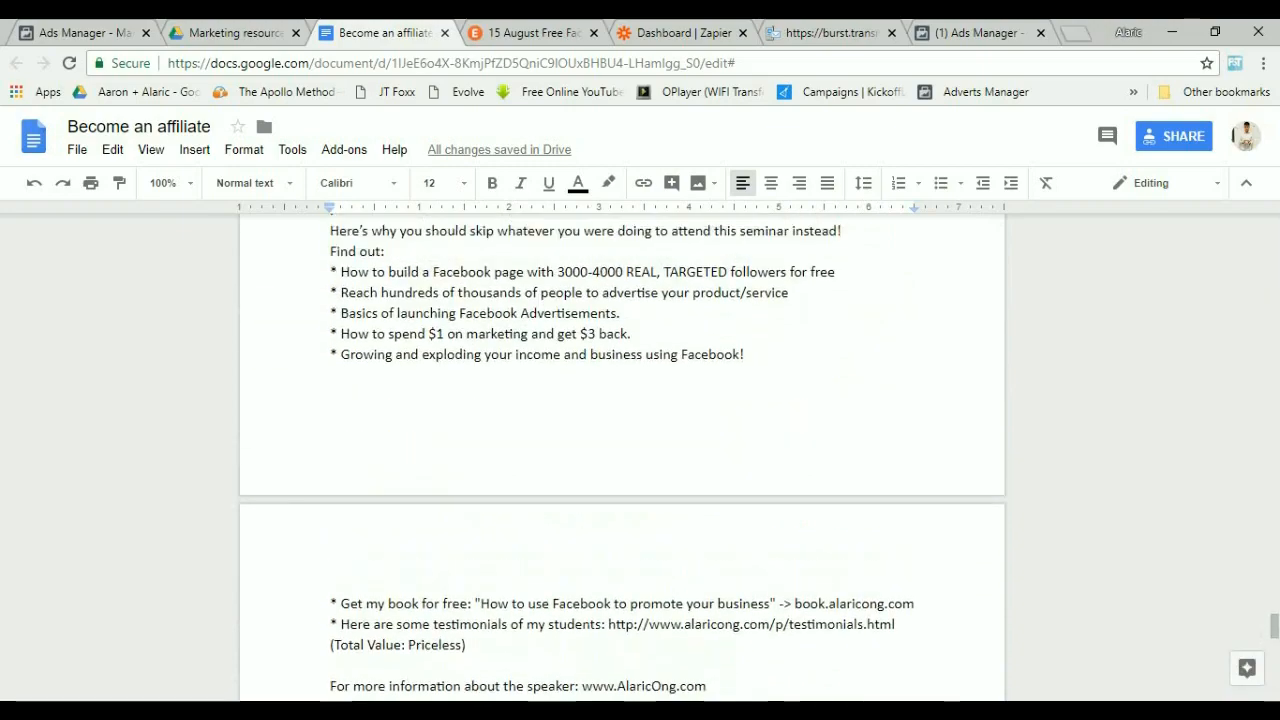
scroll(620, 460, "up", 6)
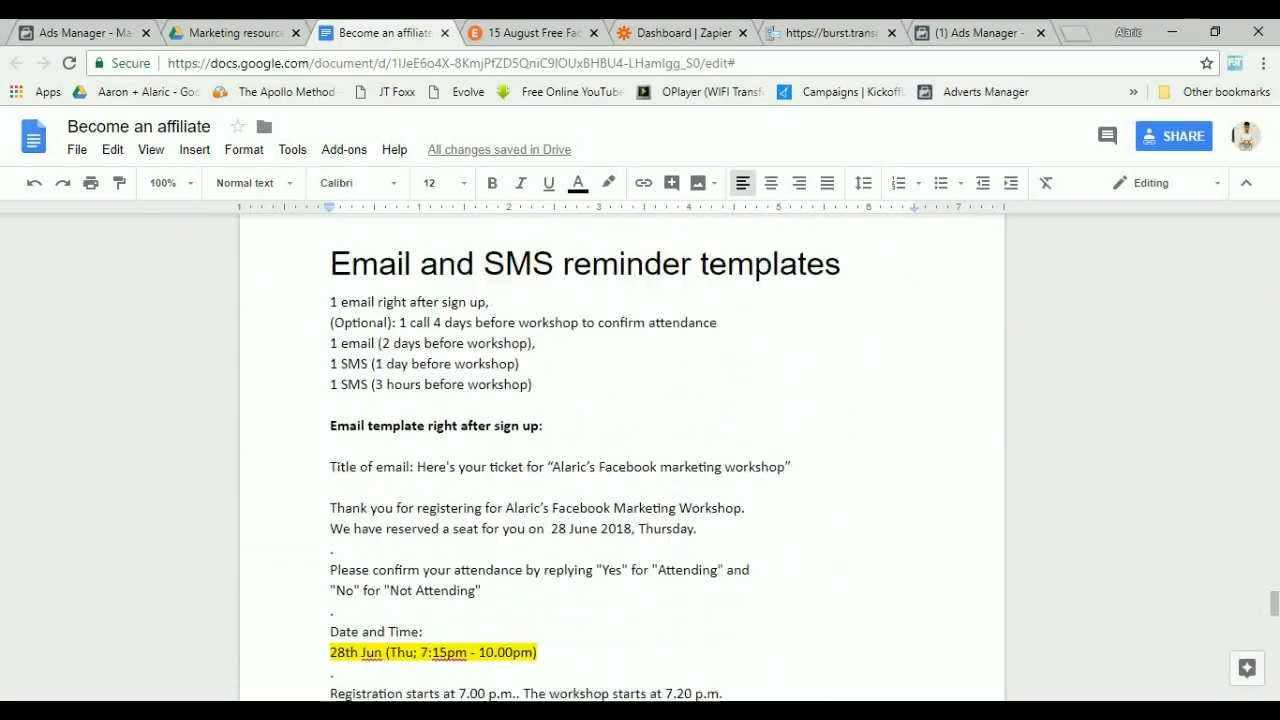
scroll(620, 460, "down", 2)
scroll(620, 460, "down", 2)
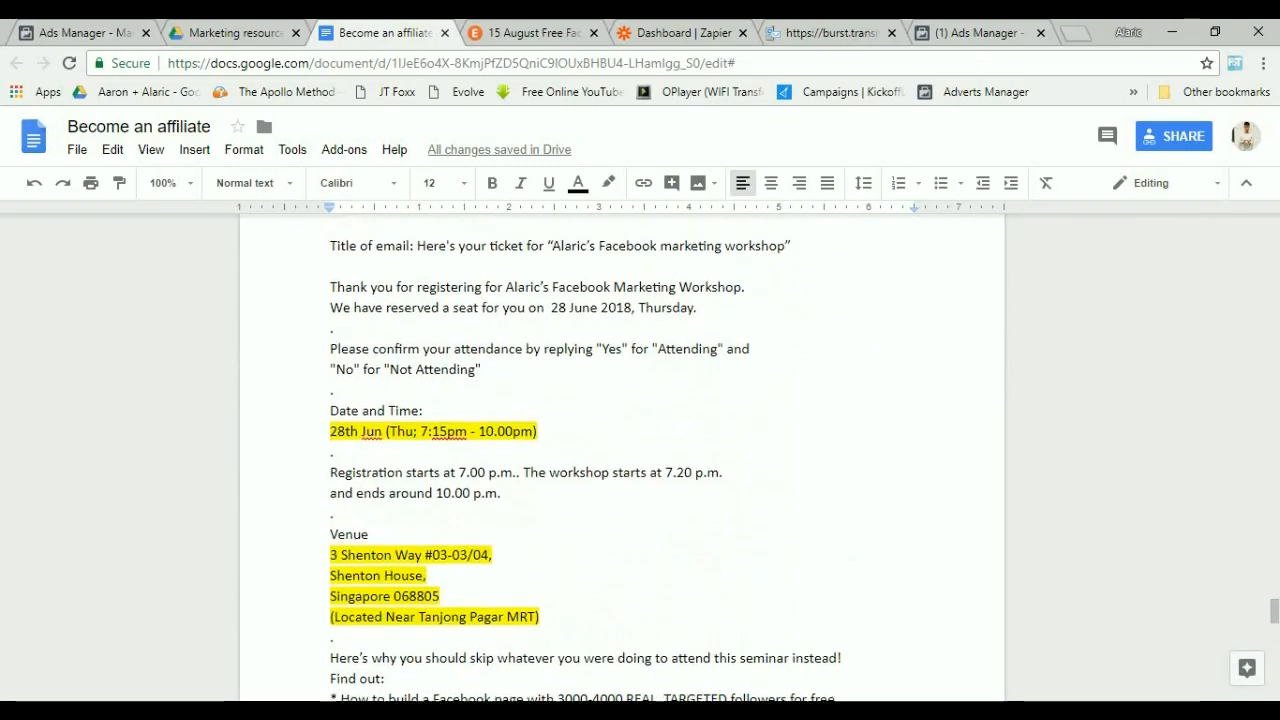
scroll(620, 460, "up", 1)
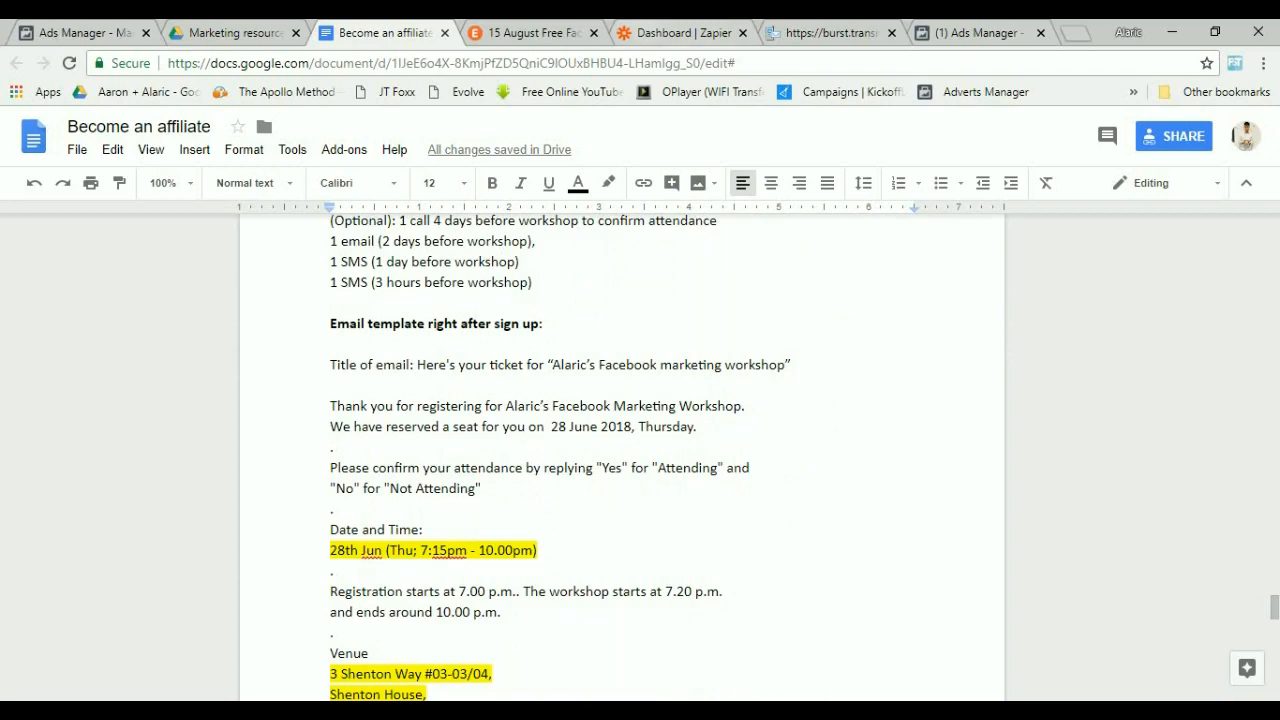
Start a new Zap in Zapier and choose Facebook Lead Ads as its trigger app.
left_click(650, 32)
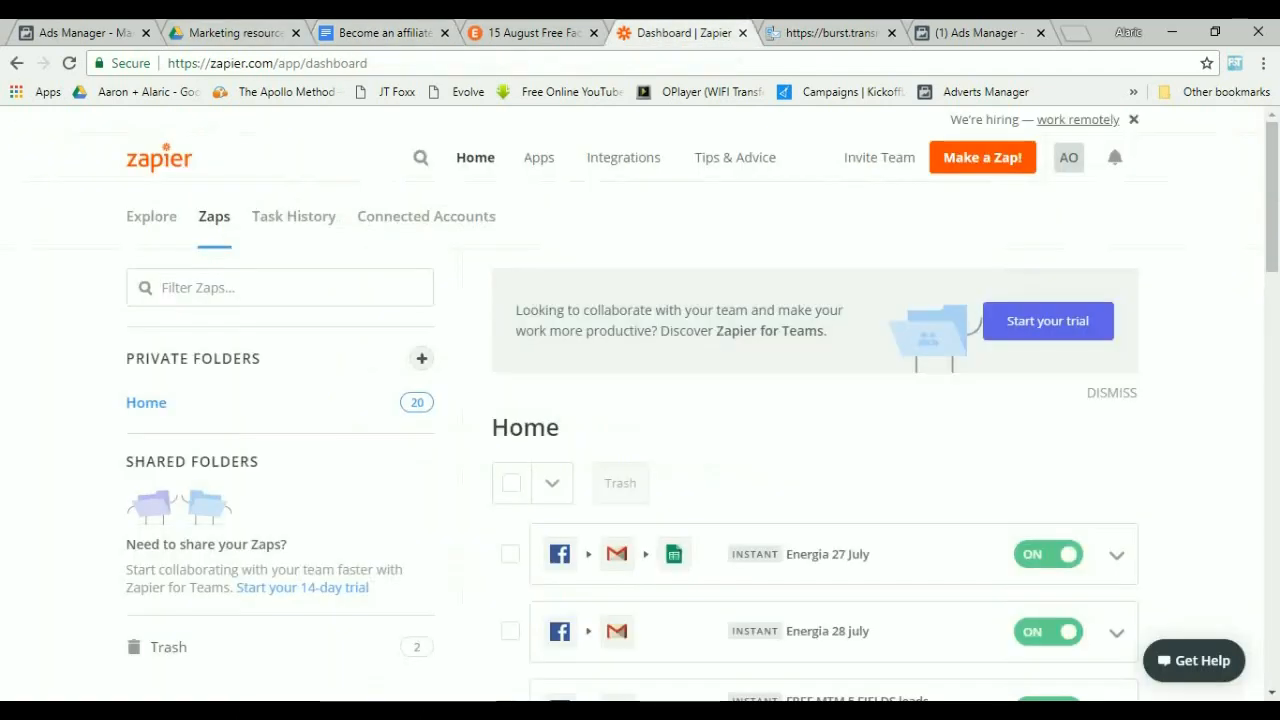
left_click_drag(210, 63, 274, 63)
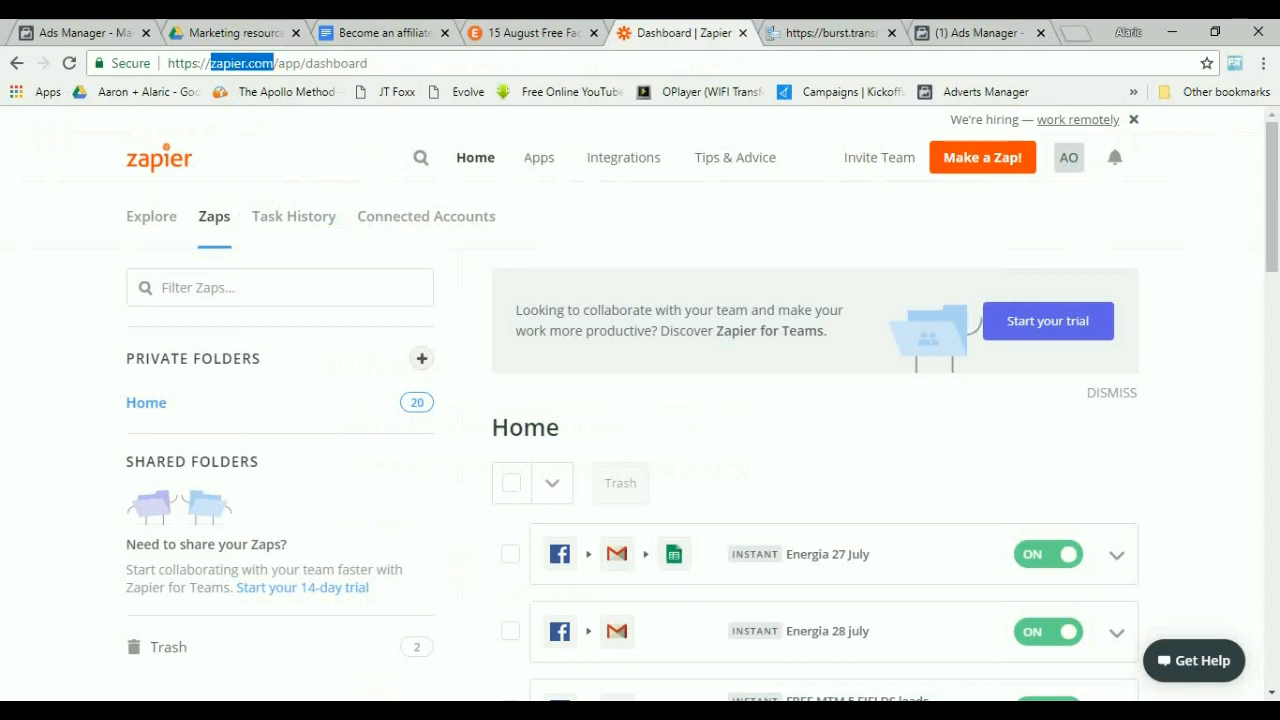
left_click(982, 158)
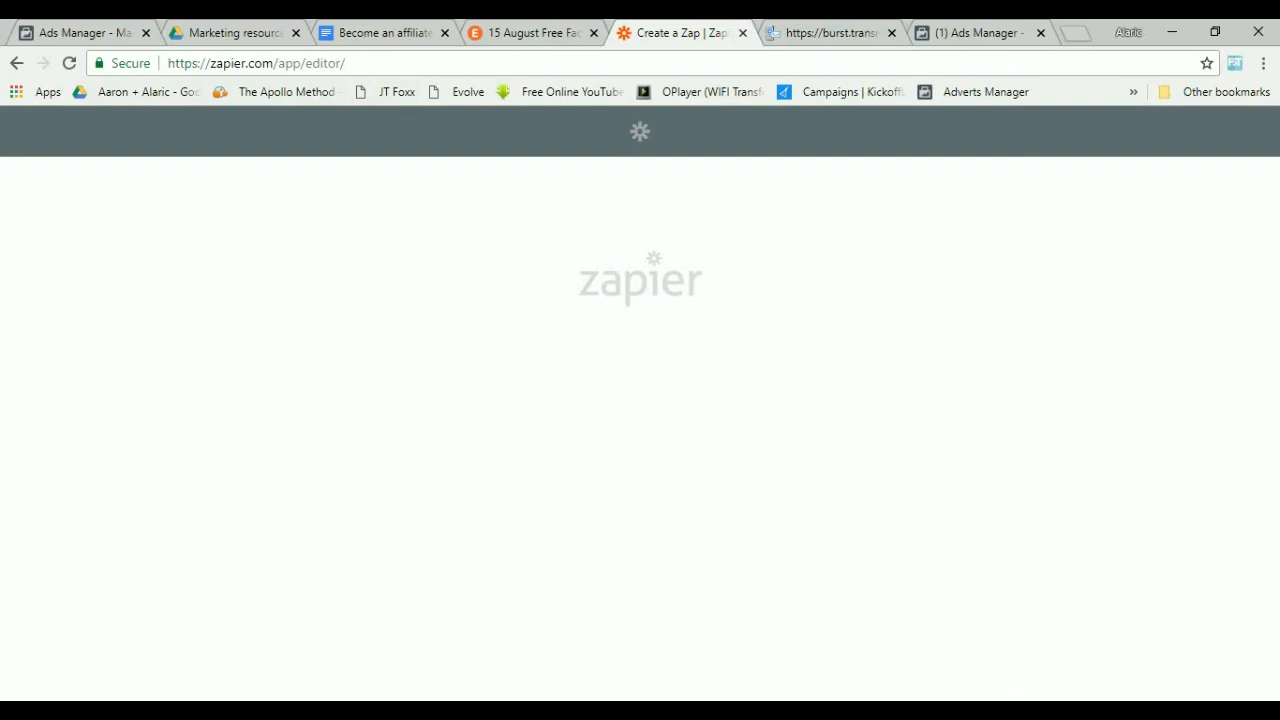
left_click(69, 63)
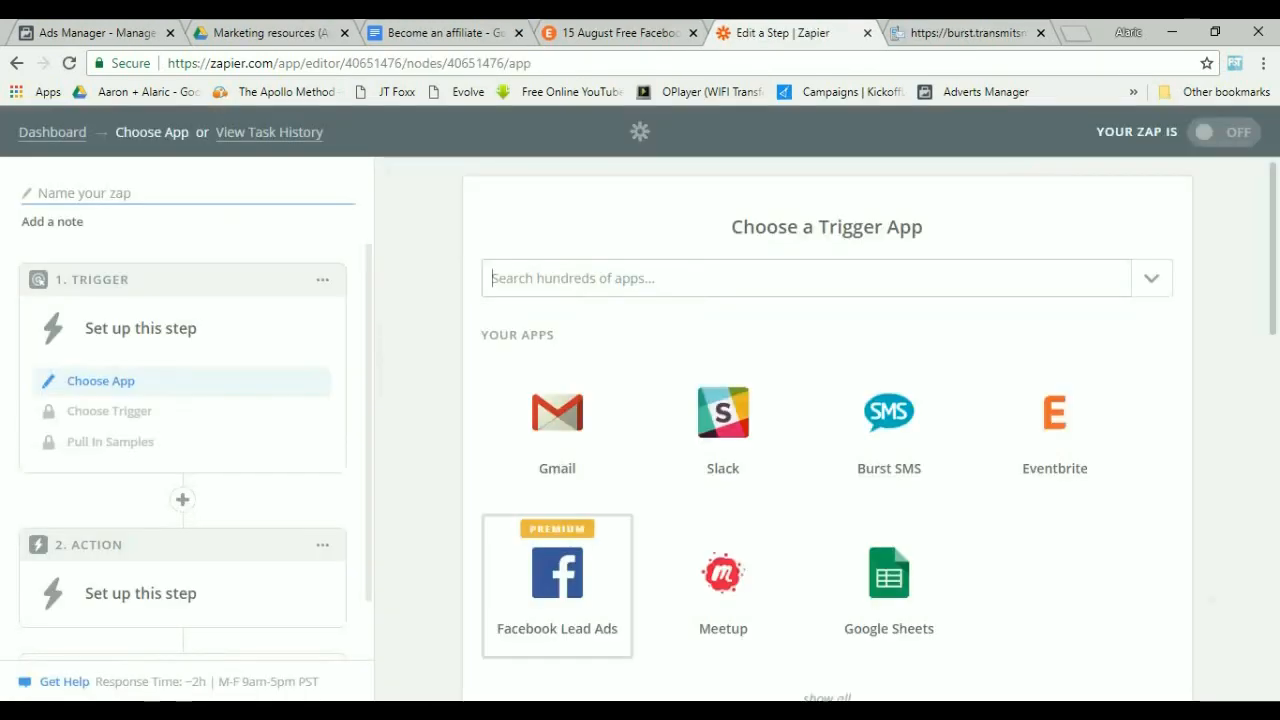
left_click(557, 575)
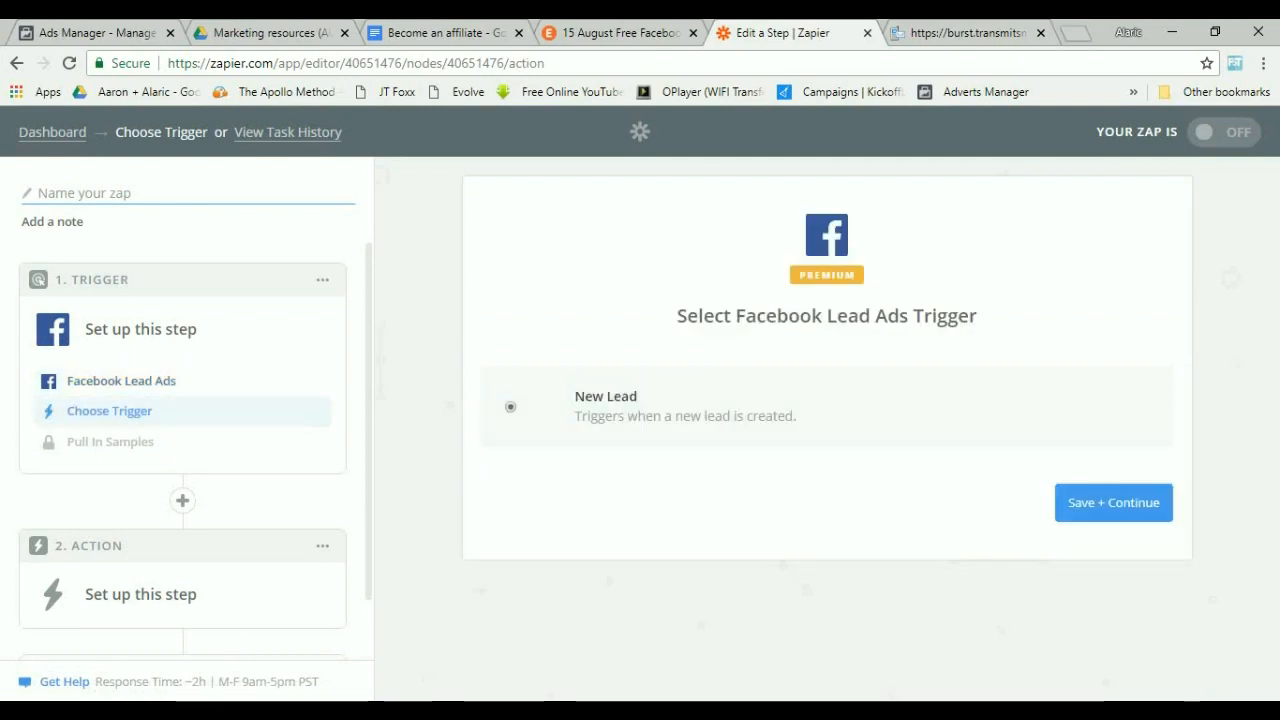
Name the Zap "15 Aug FB Seminar Email".
type("FB")
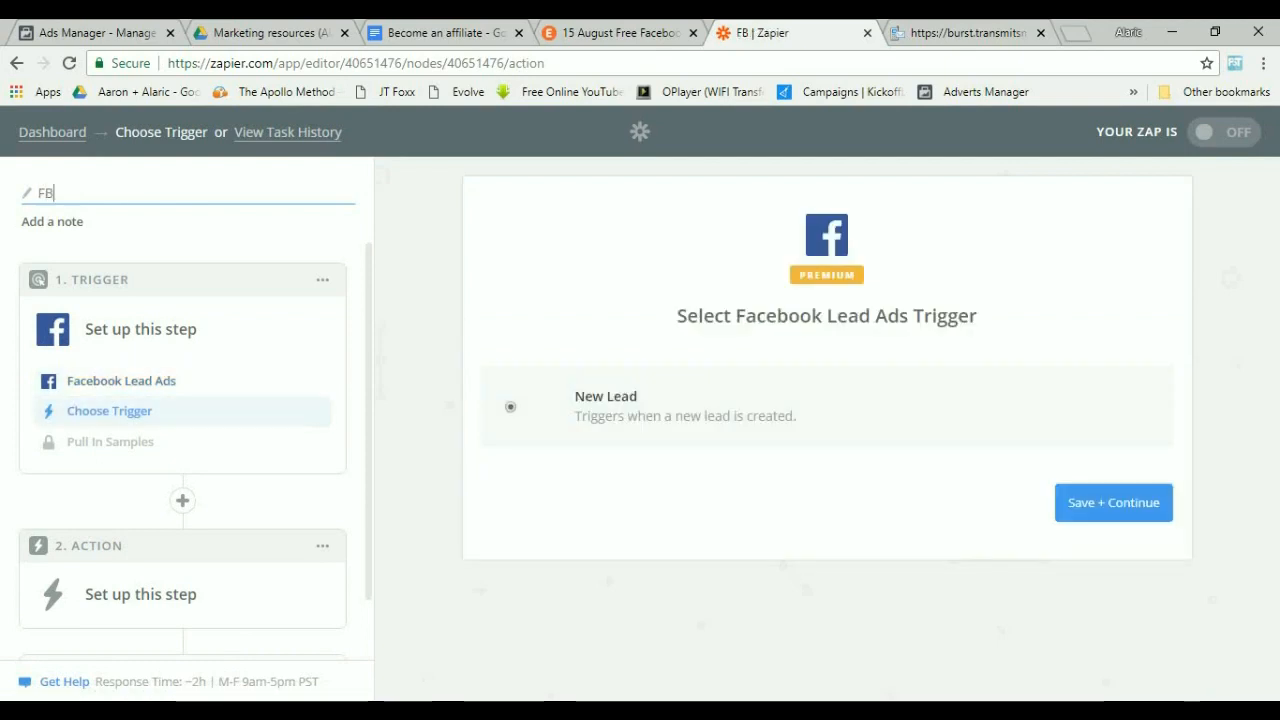
type("15 Aug ")
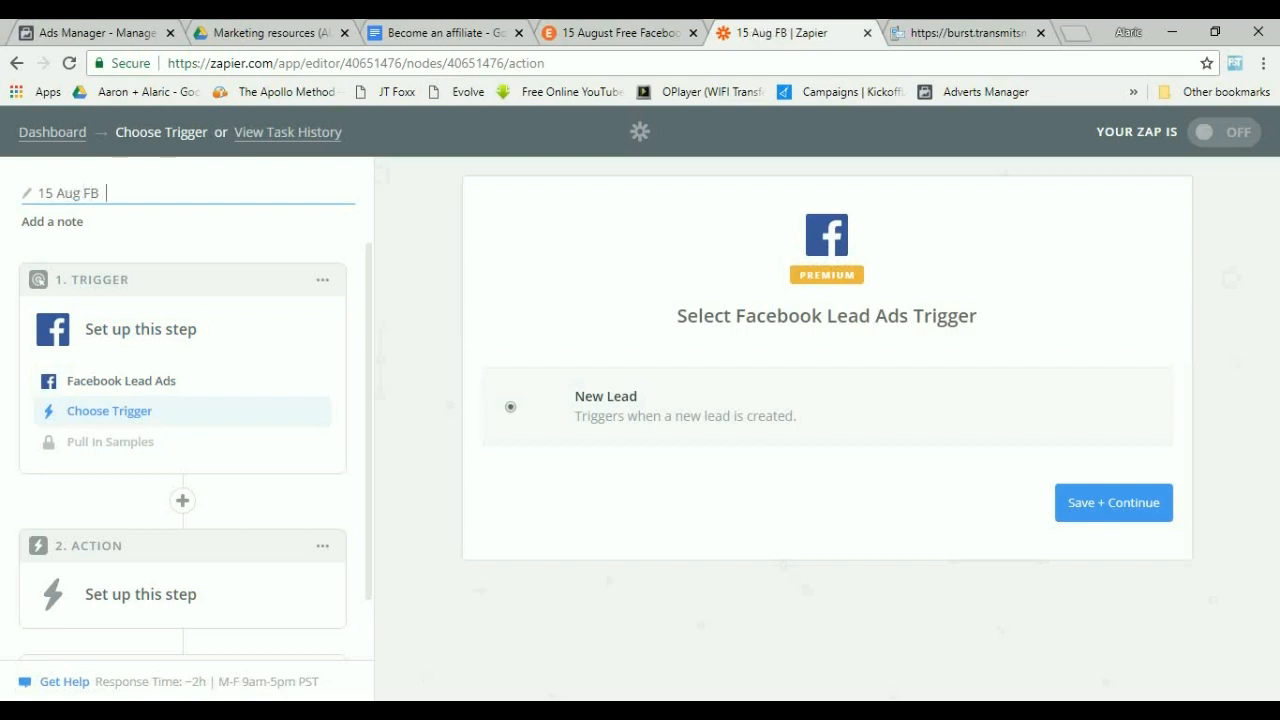
type(" Seminar Email")
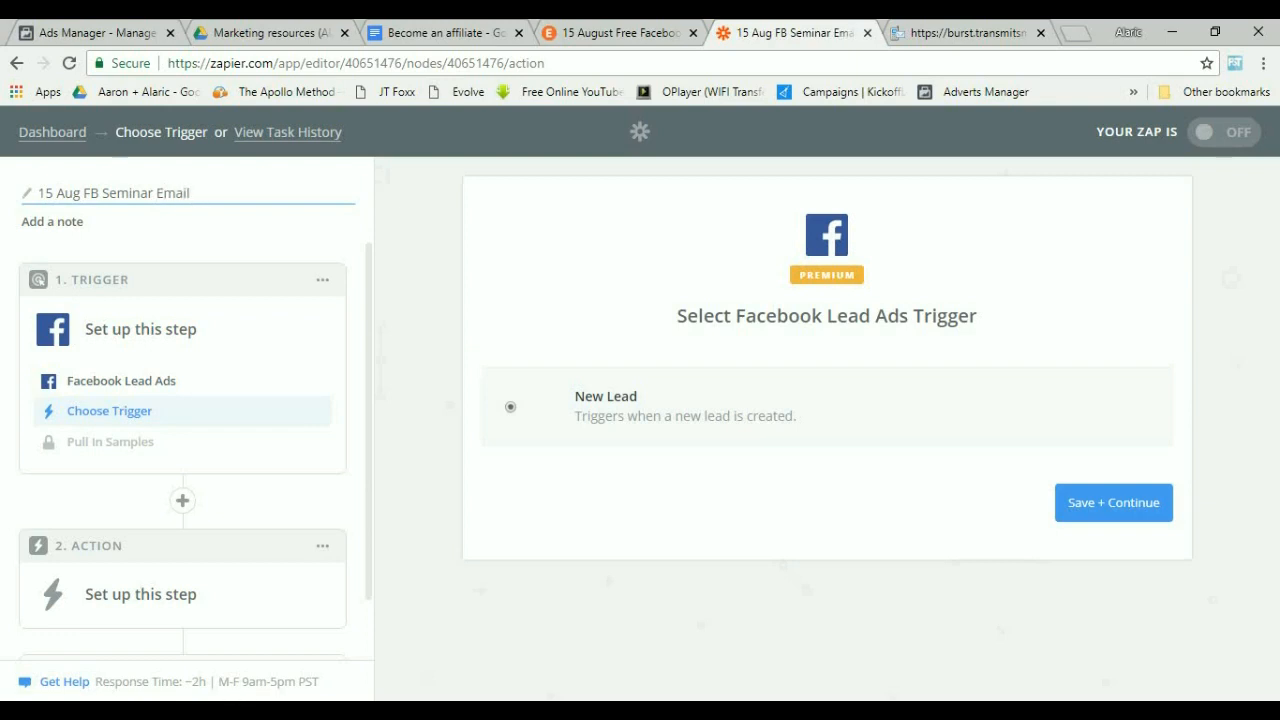
type(" + Leads")
Rename the Zap "15 Aug FB Seminar Email + SMS + Google SHeets".
key("BackSpace")
key("BackSpace")
key("BackSpace")
key("BackSpace")
key("BackSpace")
type("SMS + goo")
key("BackSpace")
key("BackSpace")
type("Google SHeets")
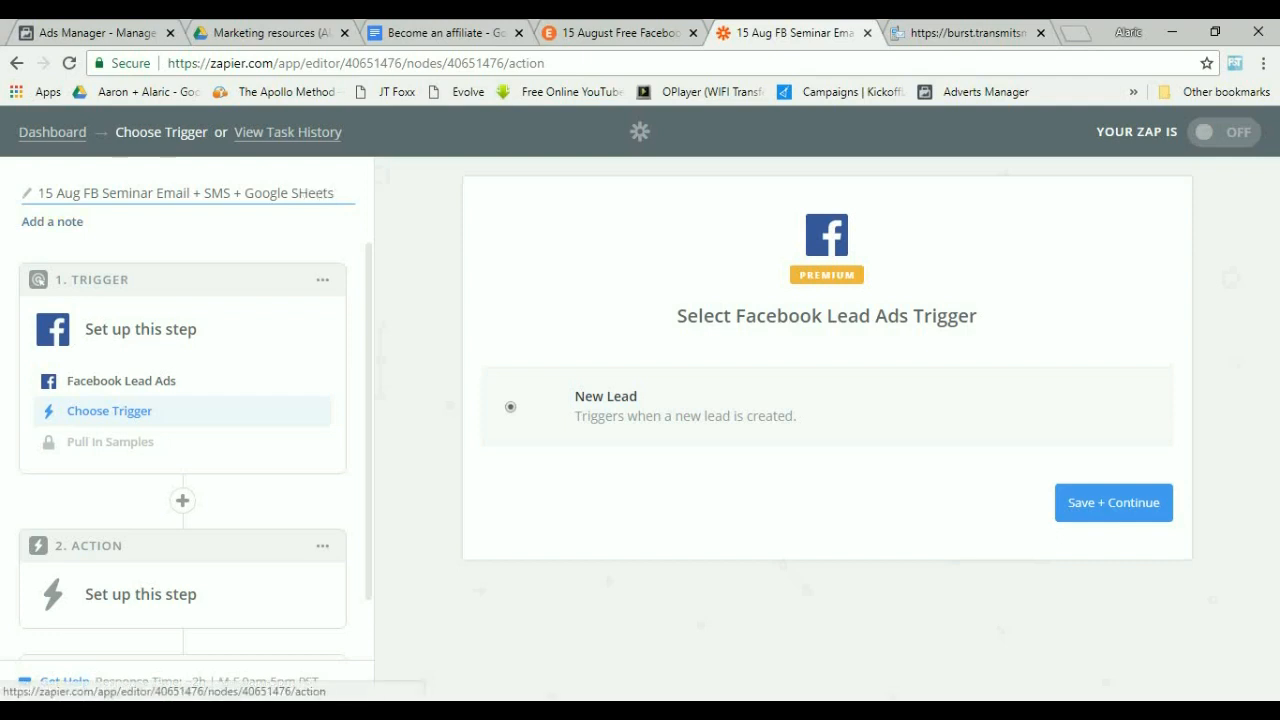
Configure and test the New Lead trigger with the default Facebook account, the owner's page and the Facebook Seminar form.
left_click(1113, 503)
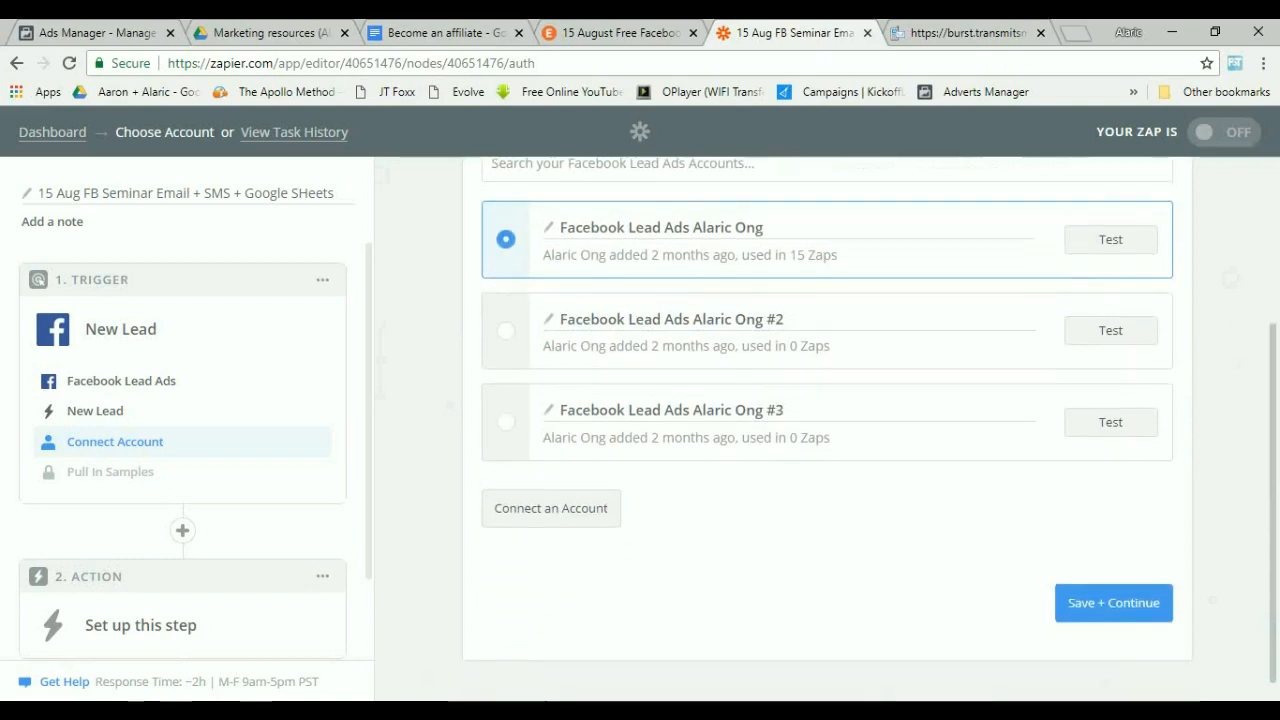
left_click(1114, 585)
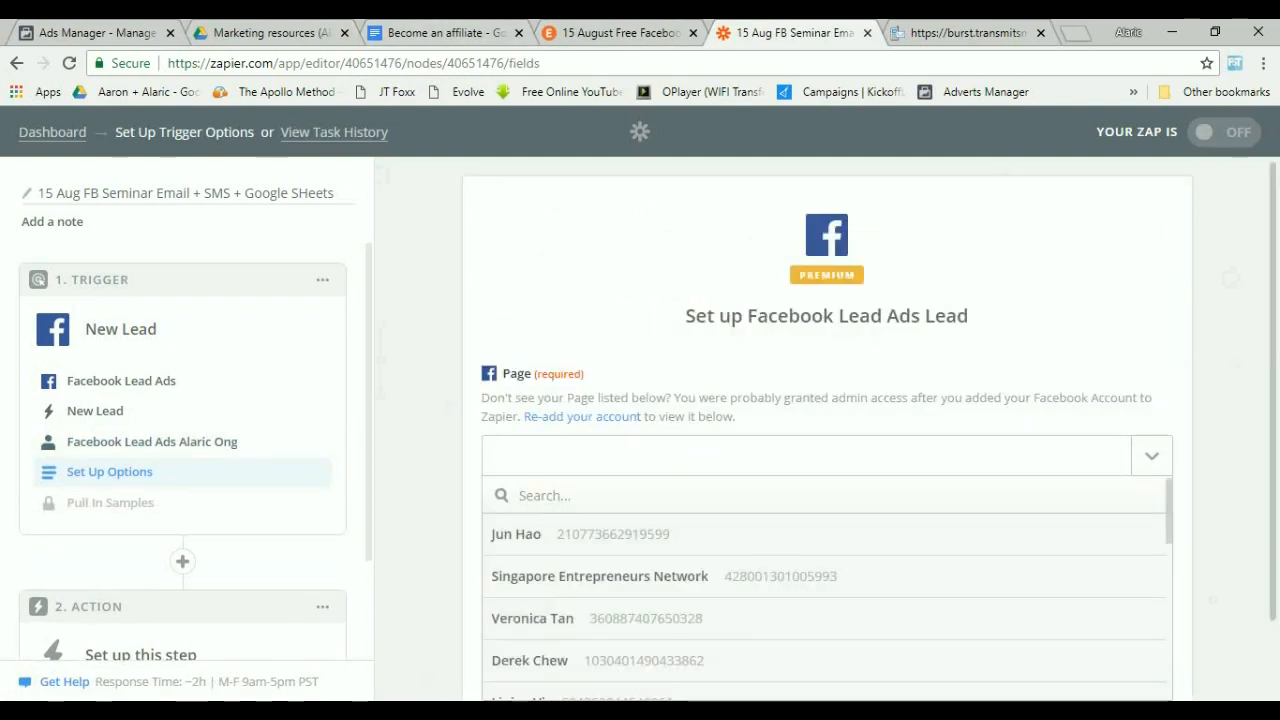
scroll(826, 590, "down", 4)
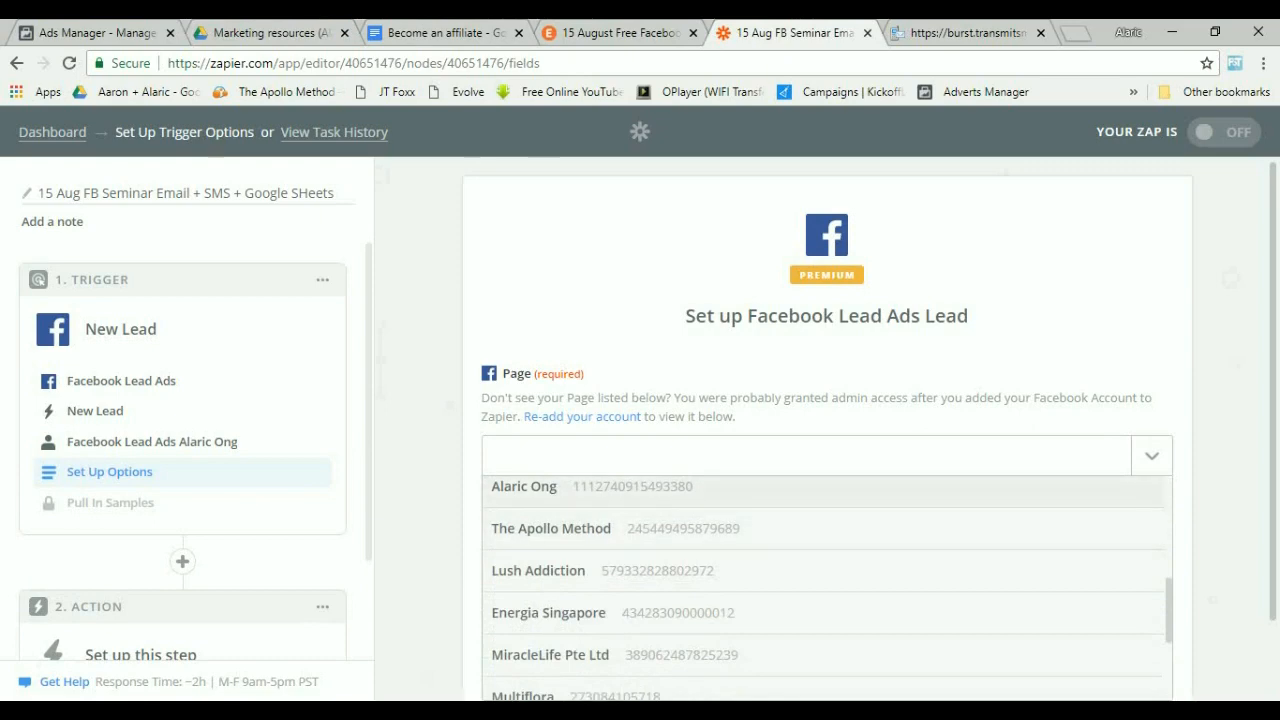
left_click(592, 487)
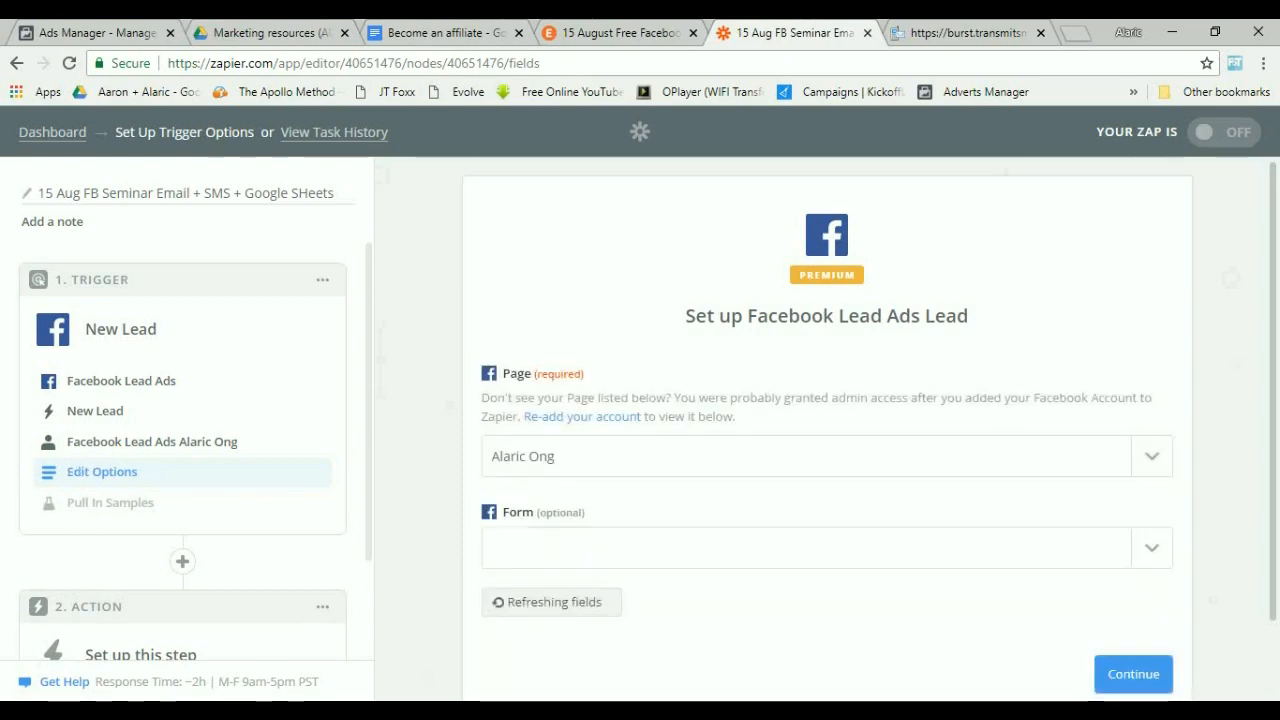
left_click_drag(500, 368, 580, 490)
scroll(826, 500, "down", 1)
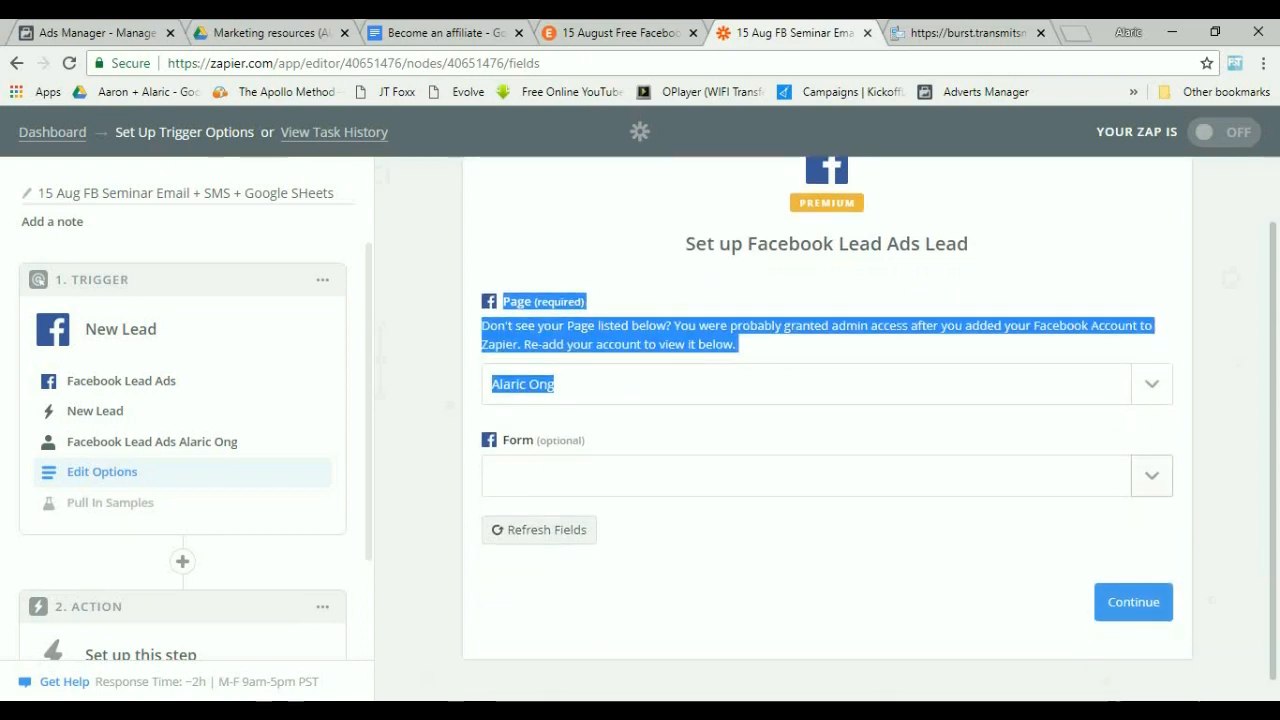
left_click(826, 475)
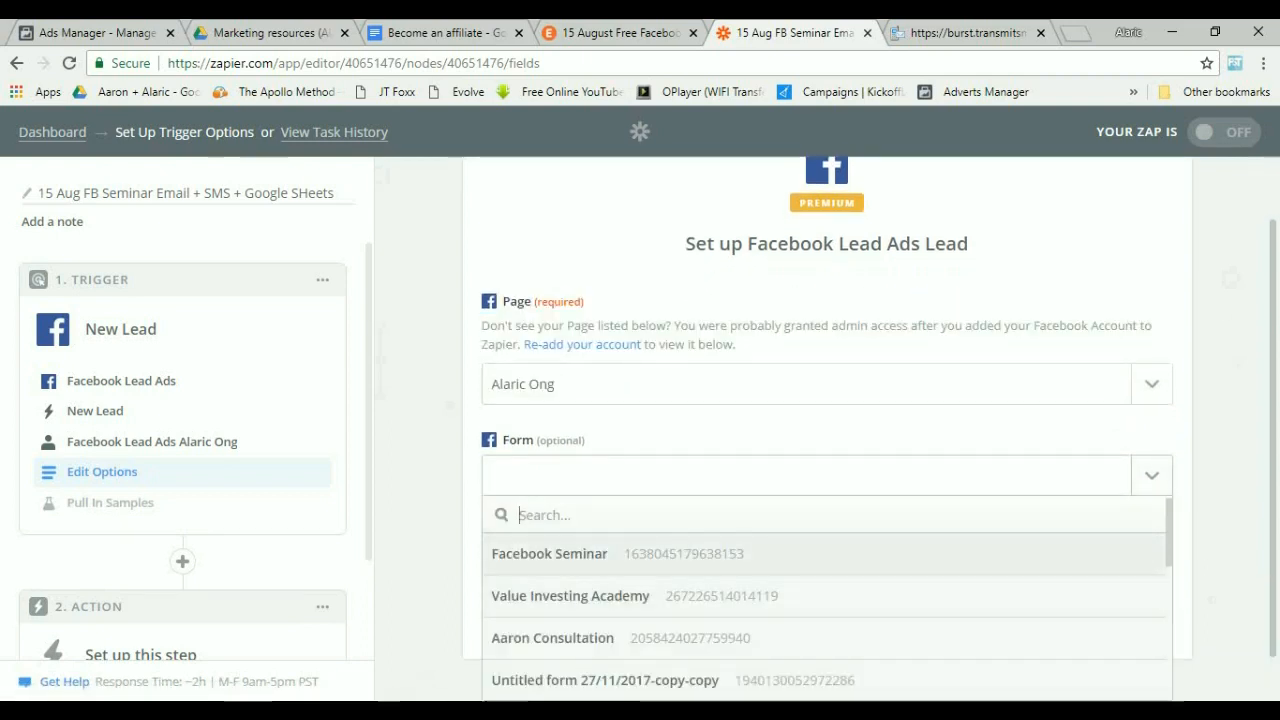
key("Return")
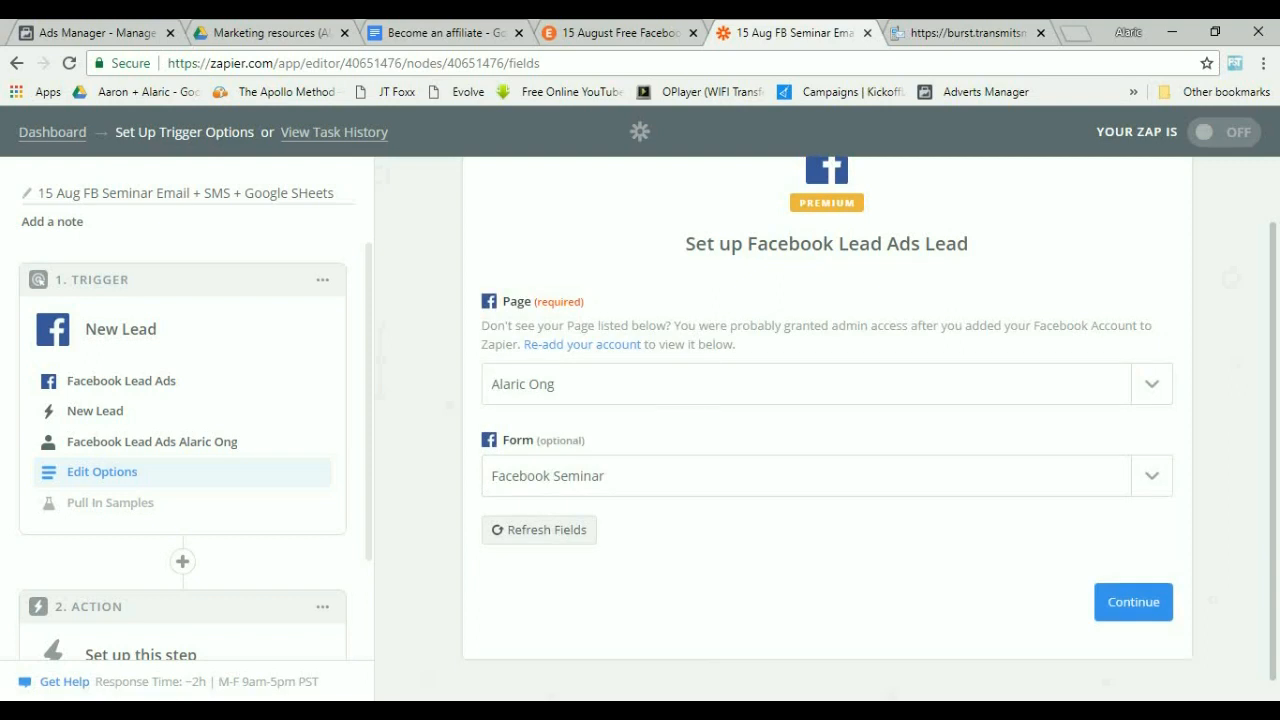
left_click(1133, 602)
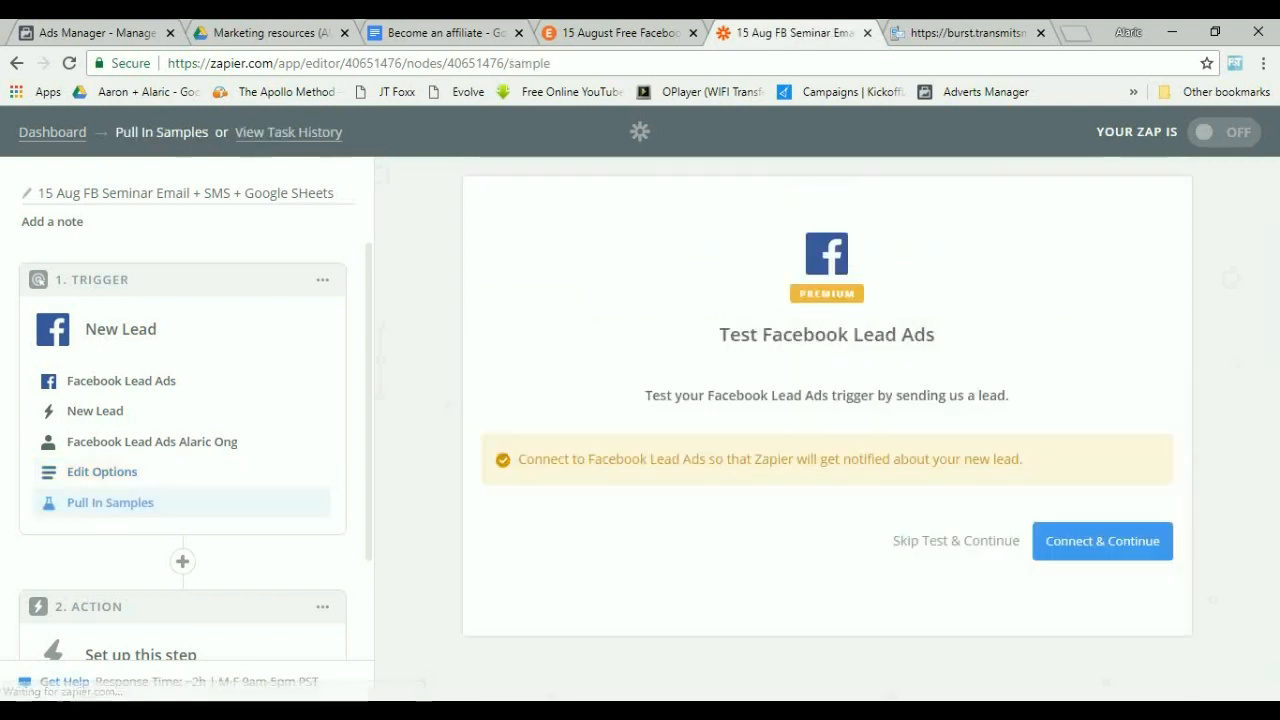
left_click(1132, 545)
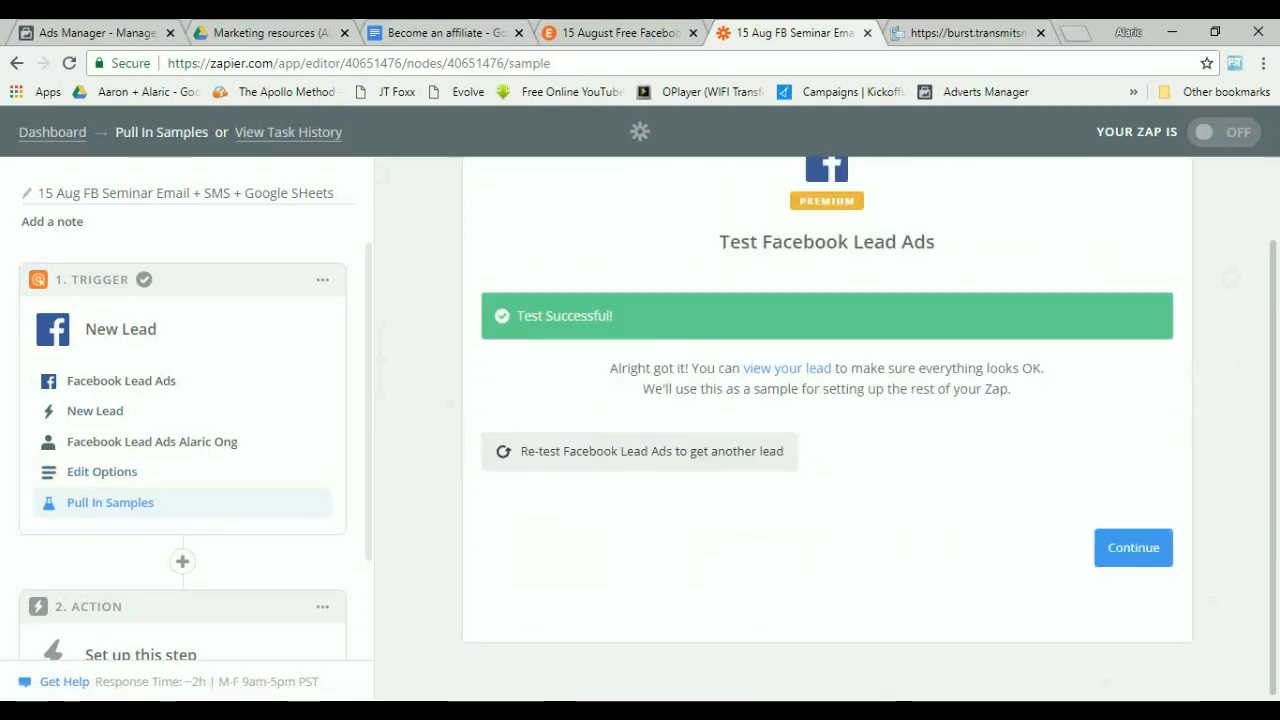
left_click(1133, 548)
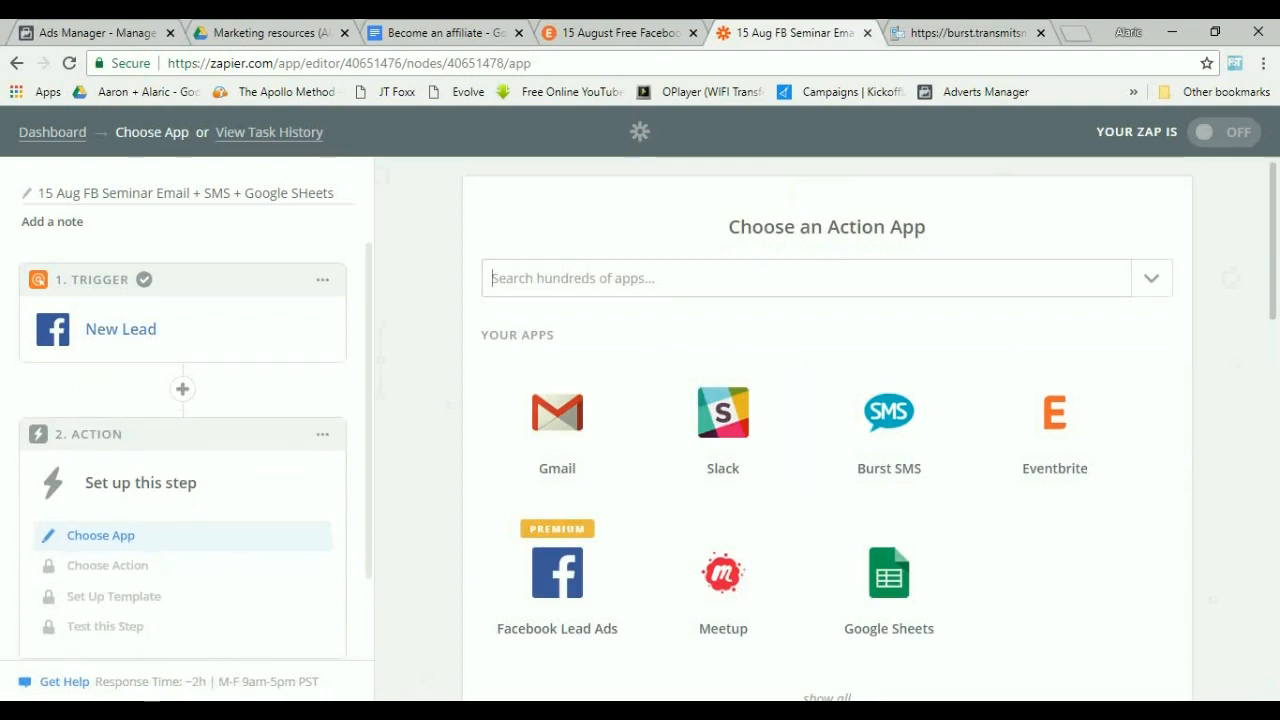
Add a Gmail action to the Zap using the Send Email event.
scroll(827, 430, "down", 2)
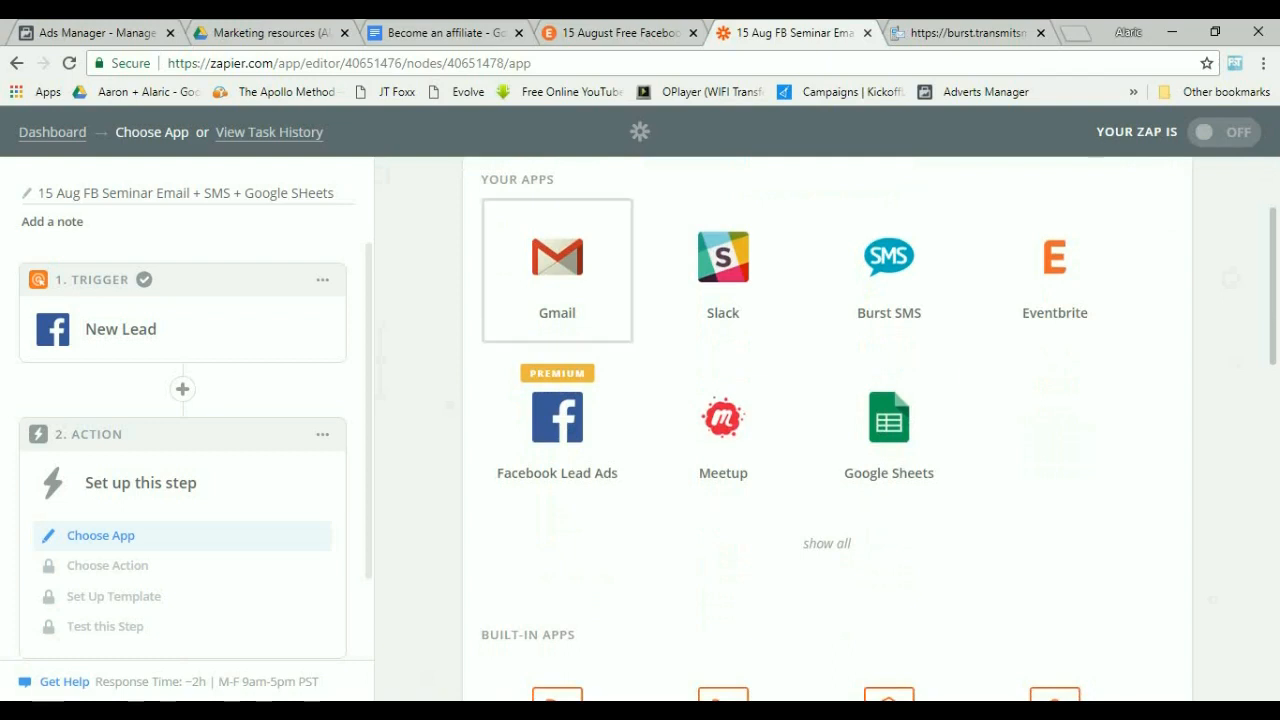
left_click(557, 268)
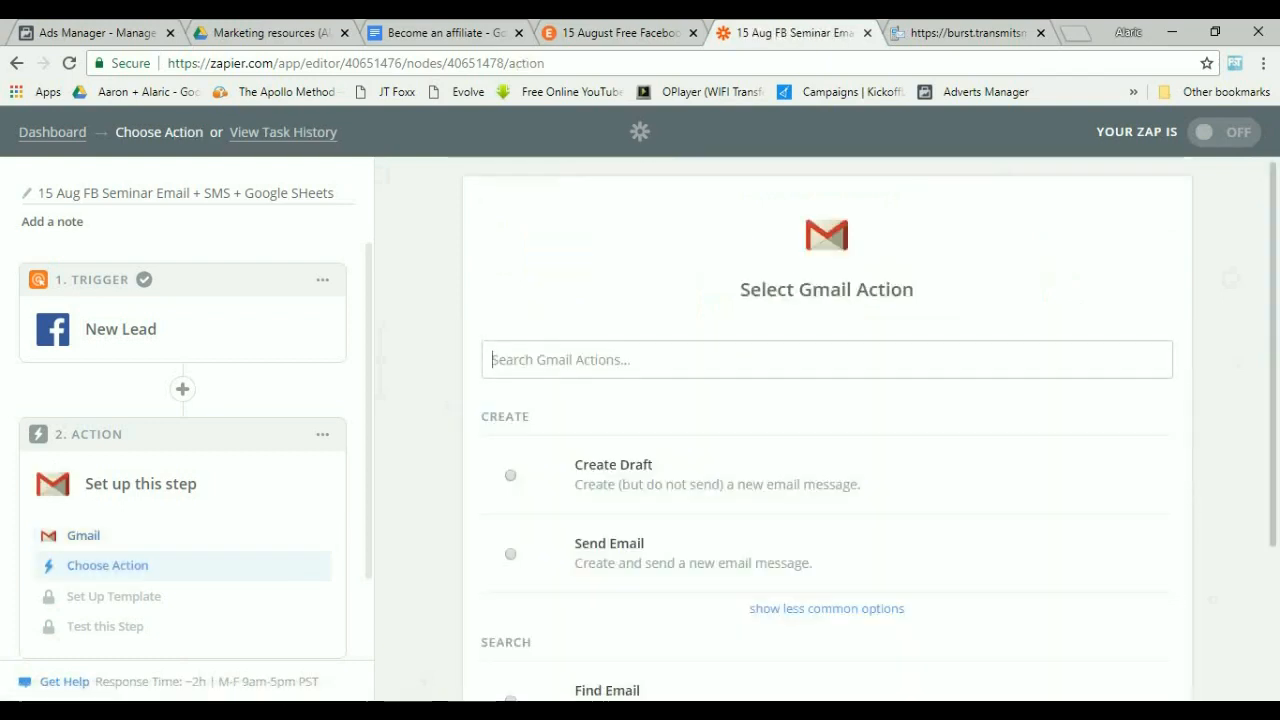
scroll(826, 400, "down", 2)
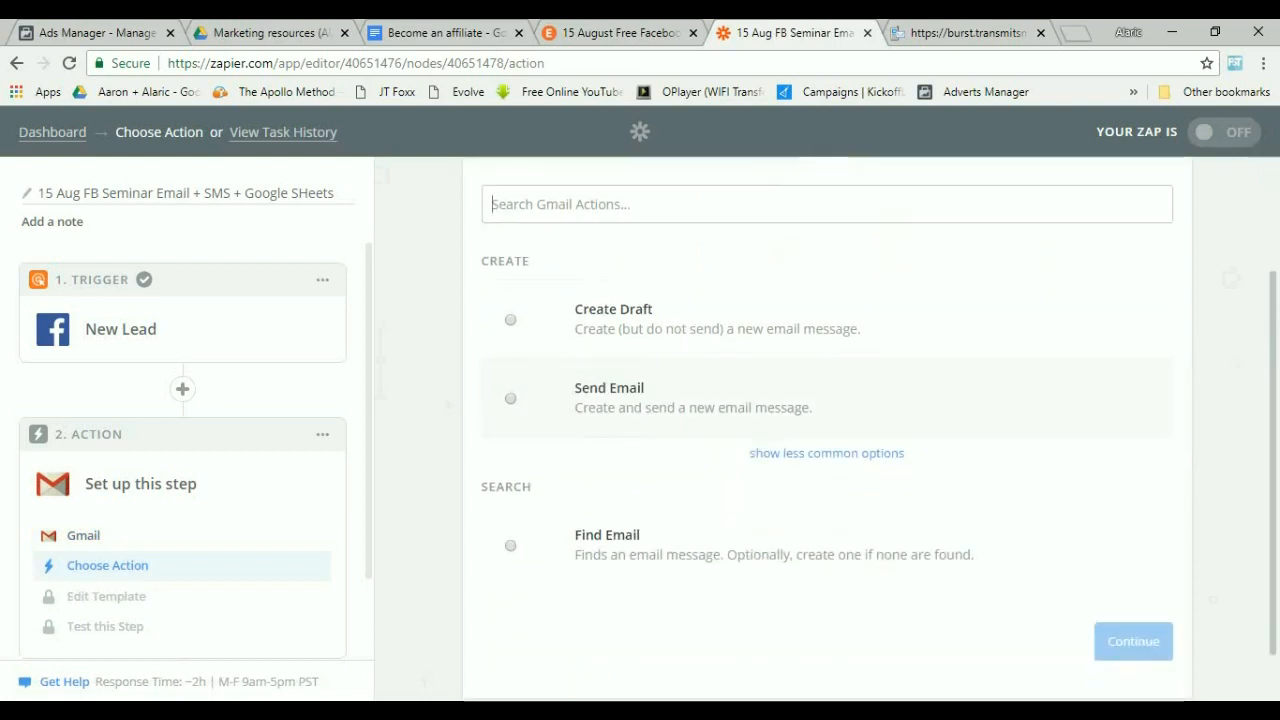
left_click(609, 398)
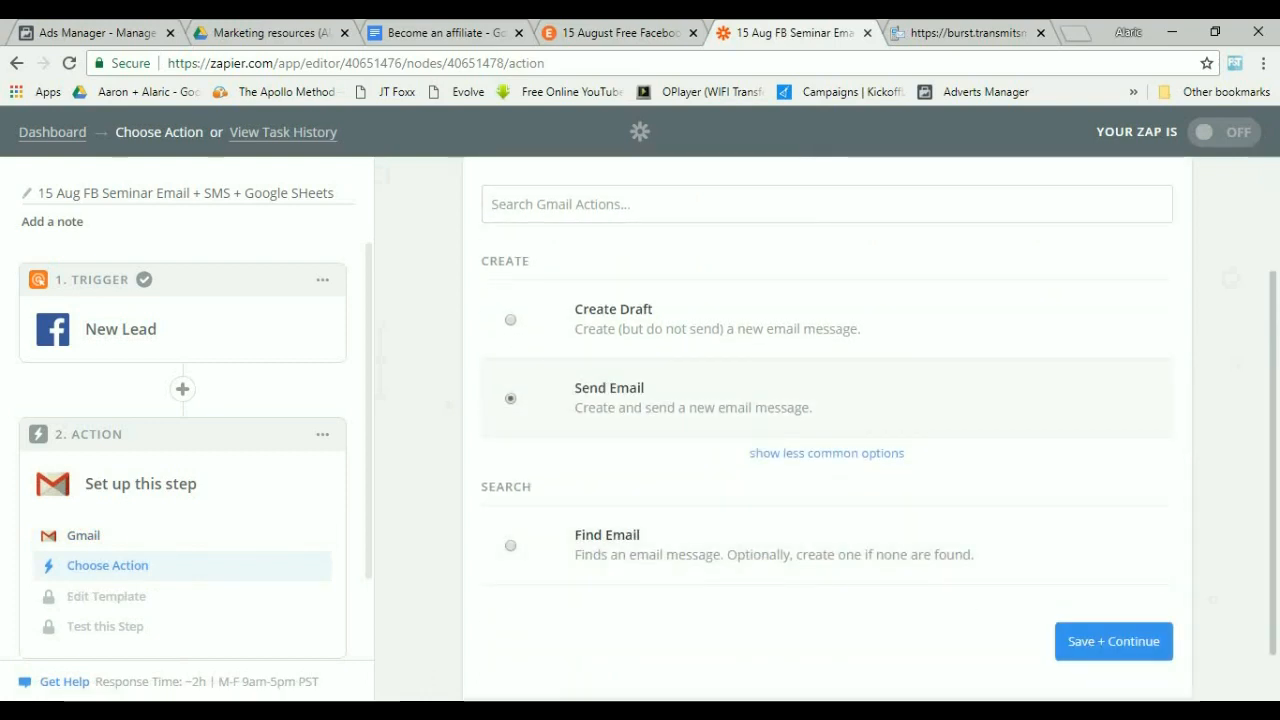
left_click(1113, 641)
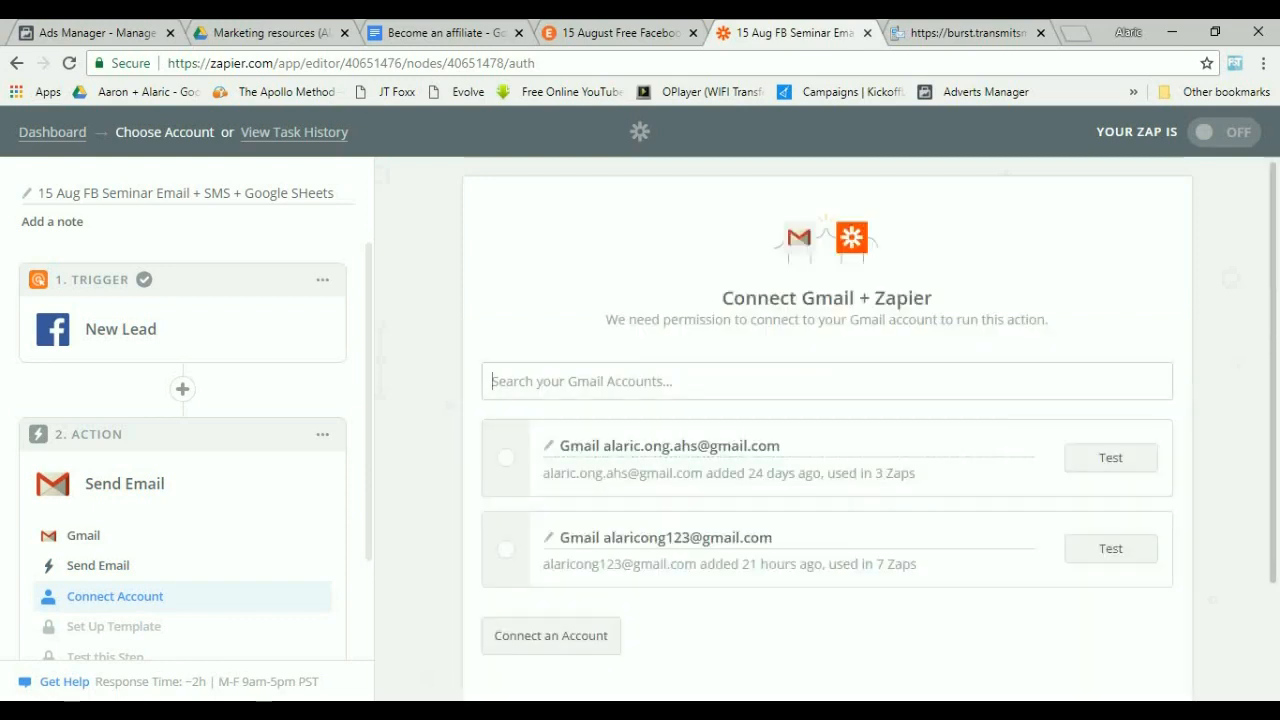
left_click(506, 457)
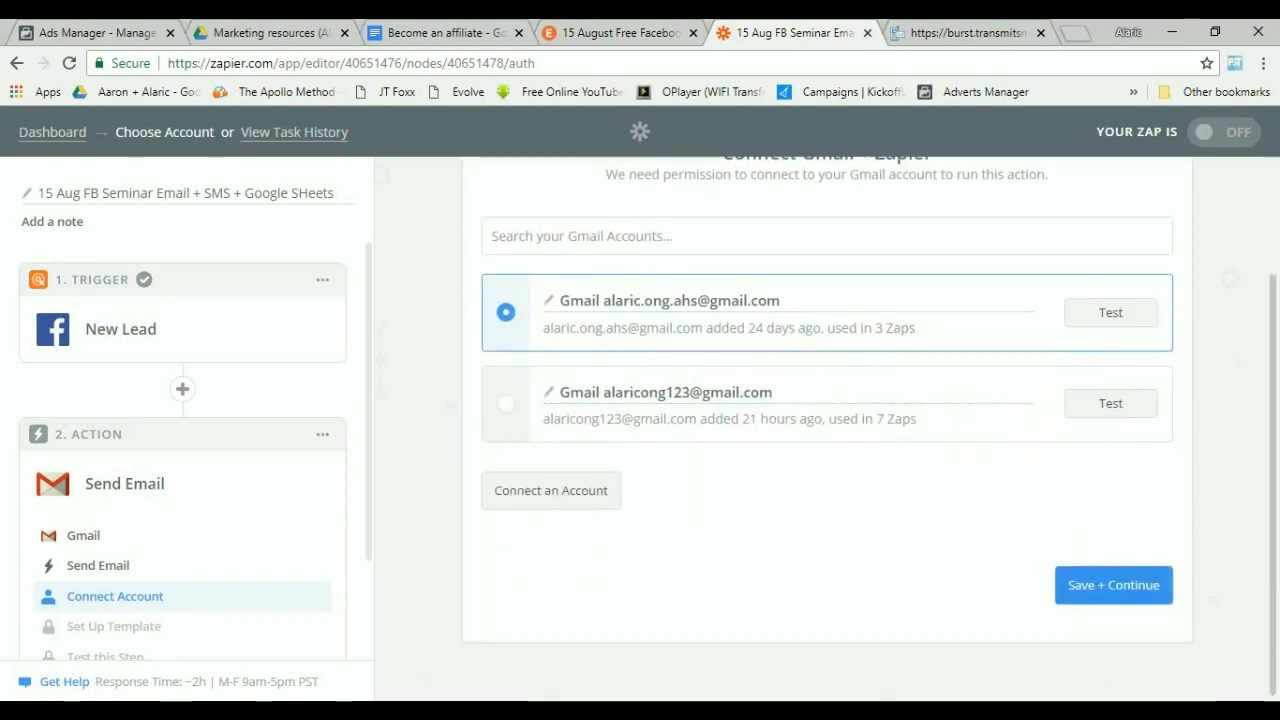
left_click(1113, 585)
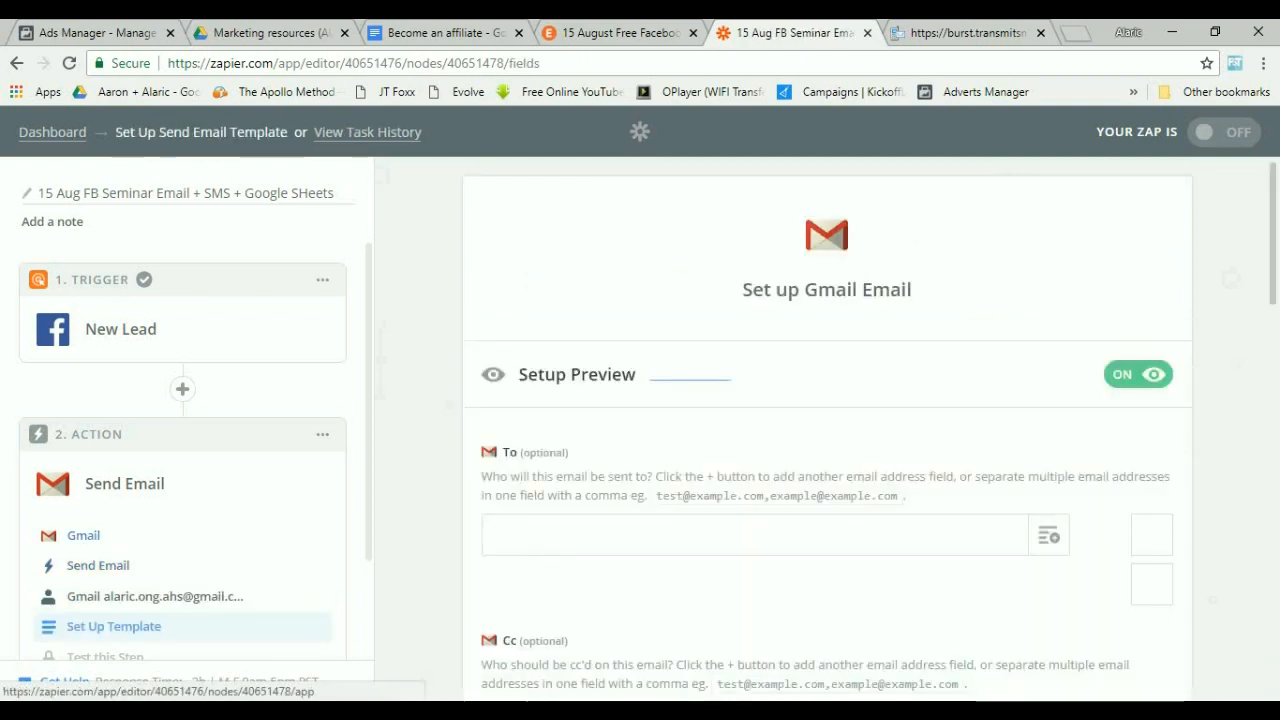
left_click(84, 536)
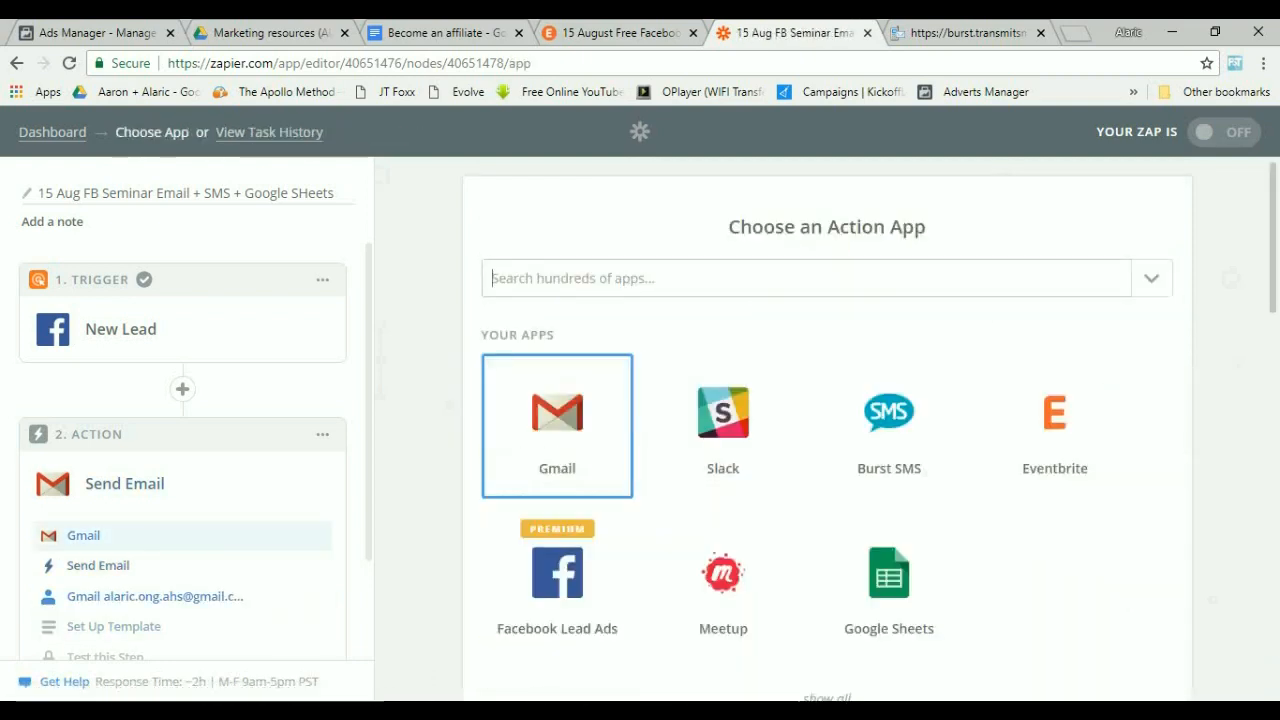
left_click(98, 566)
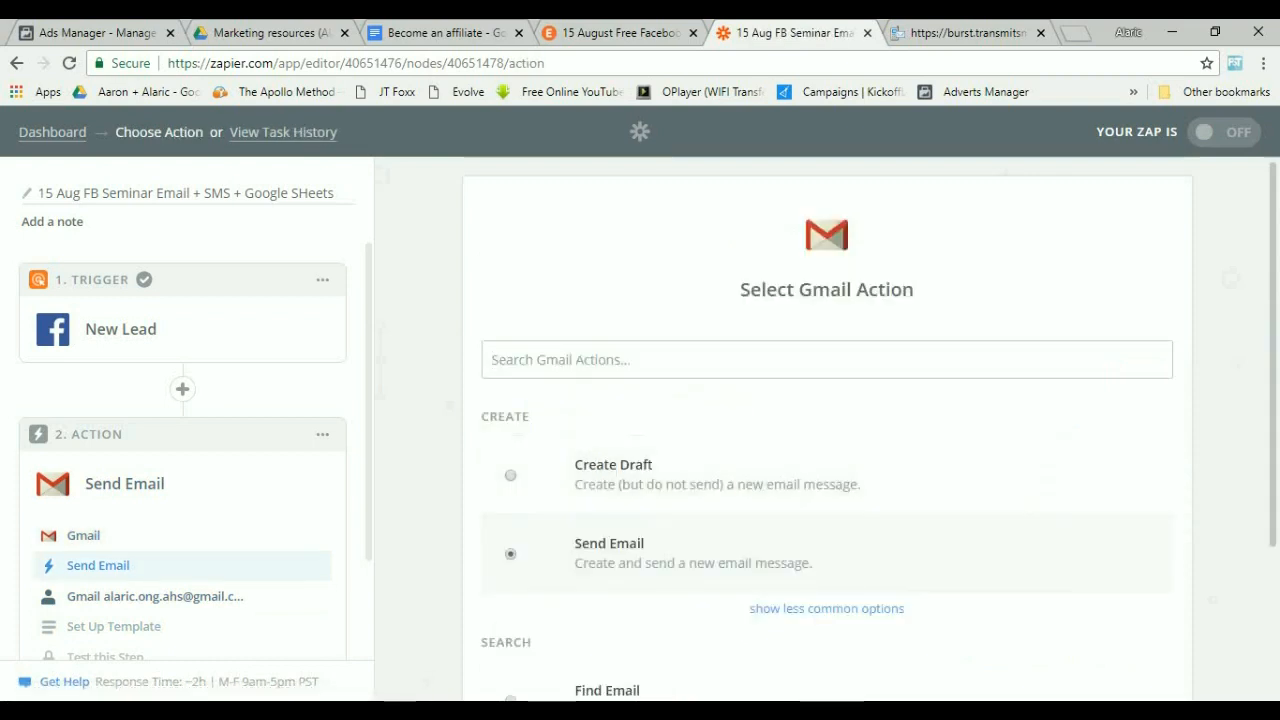
left_click(1133, 586)
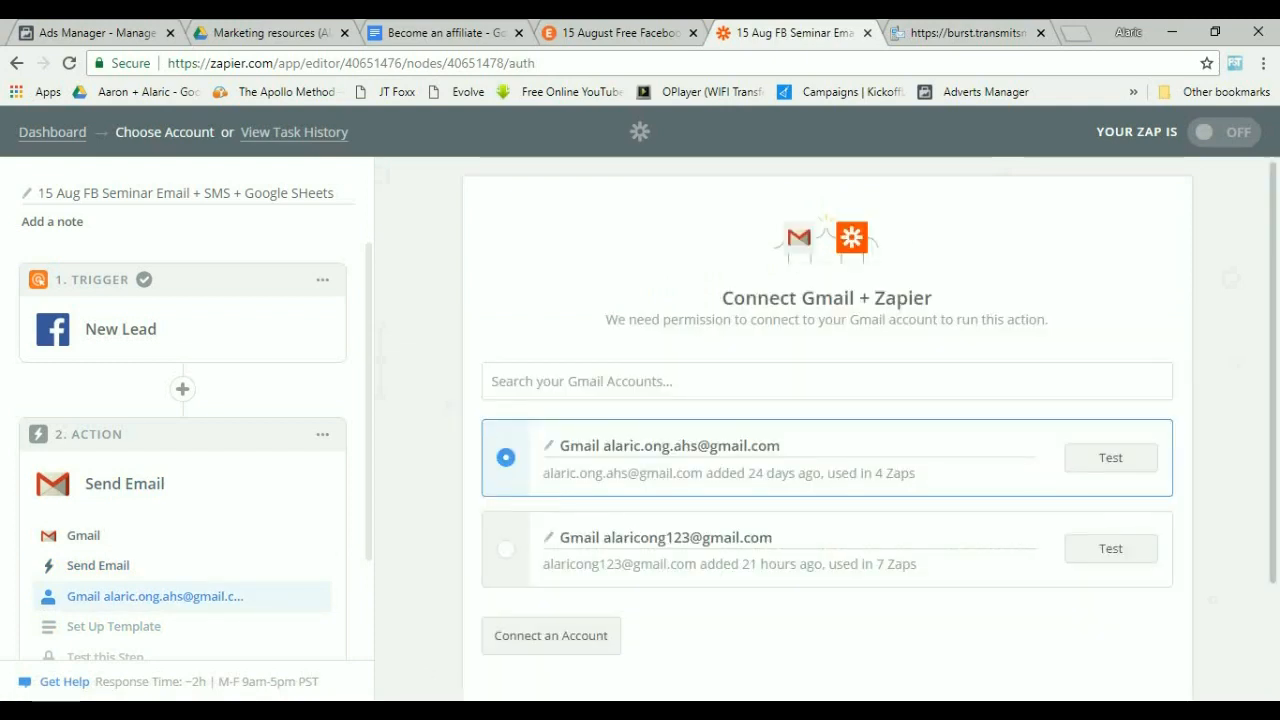
Connect the second listed Gmail account to the Send Email action and continue to the template.
left_click(506, 549)
scroll(827, 500, "down", 2)
left_click(1114, 585)
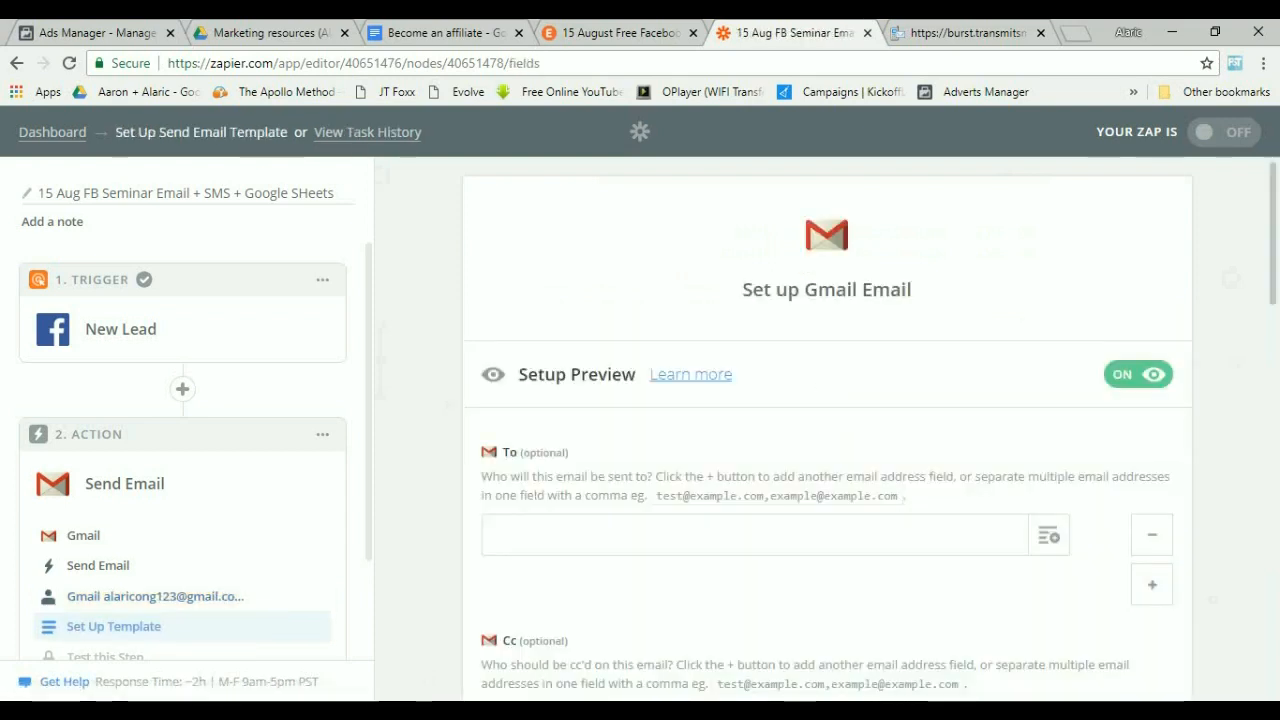
Map the email's To field to the lead's Email from the New Lead trigger.
scroll(827, 430, "down", 3)
left_click(1048, 380)
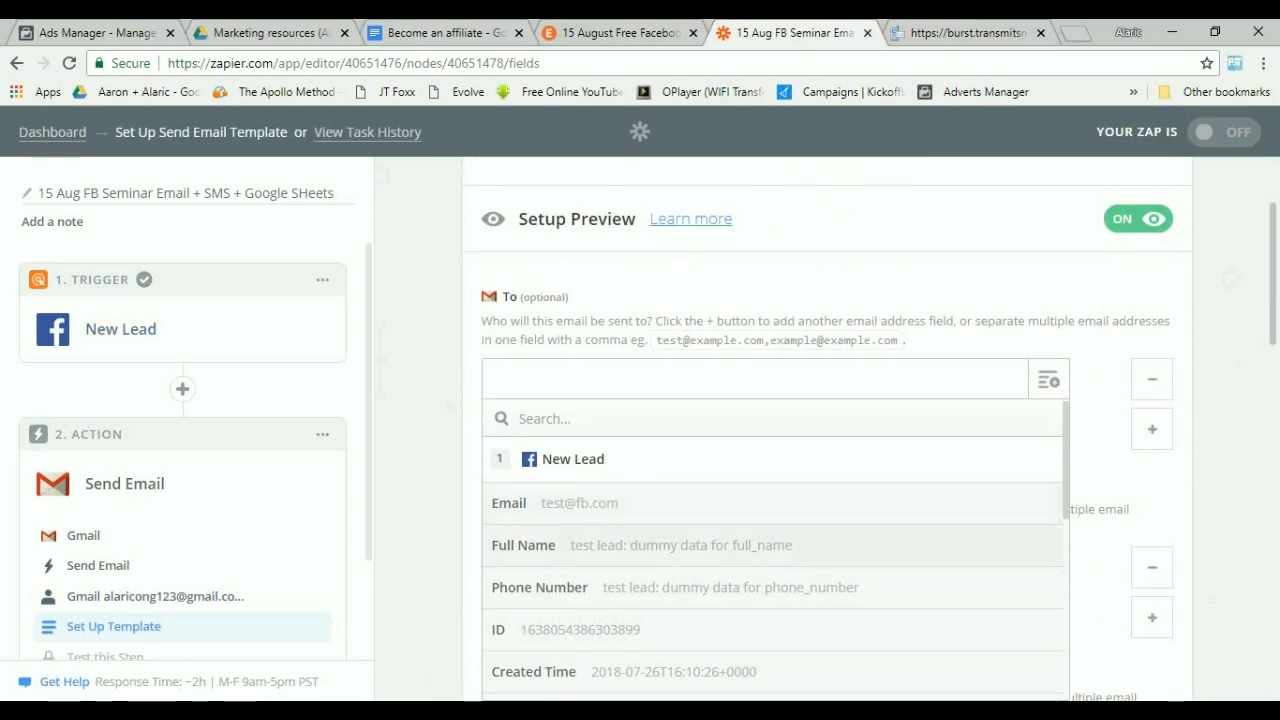
left_click(560, 503)
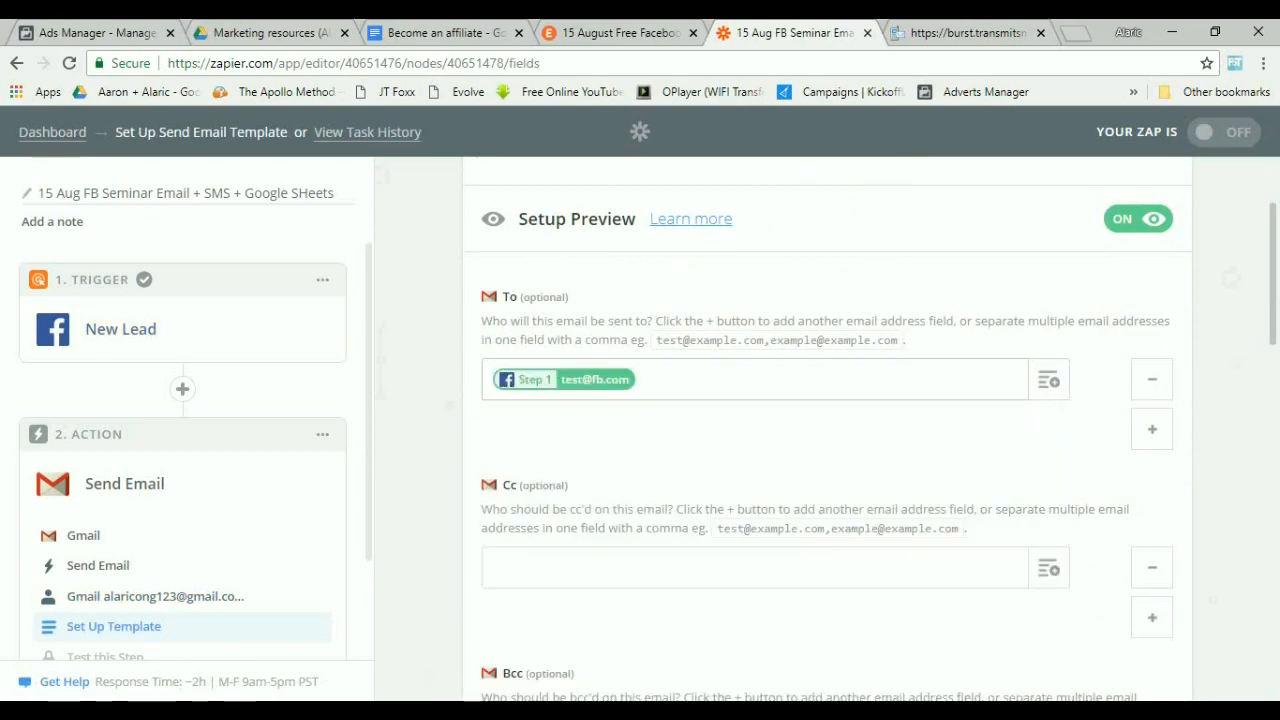
Enter two comma-separated Cc addresses: the owner's Hotmail address and a colleague's Gmail address.
scroll(600, 480, "down", 2)
left_click(600, 442)
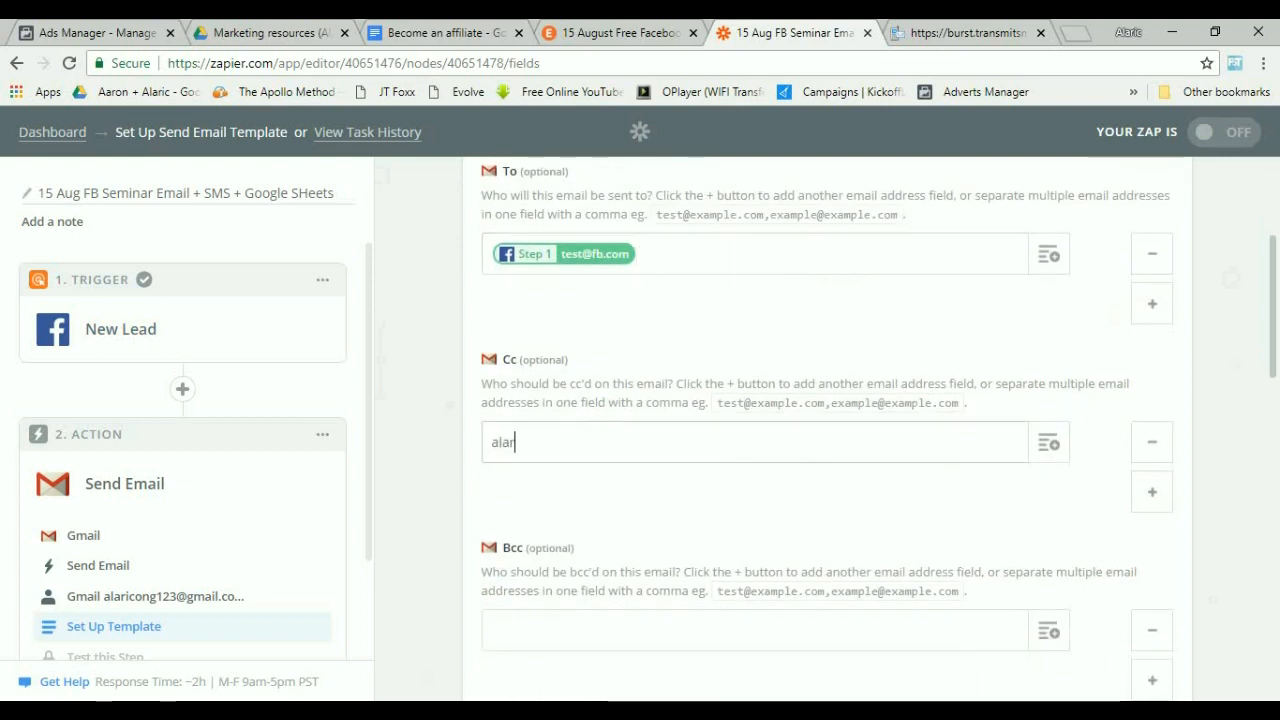
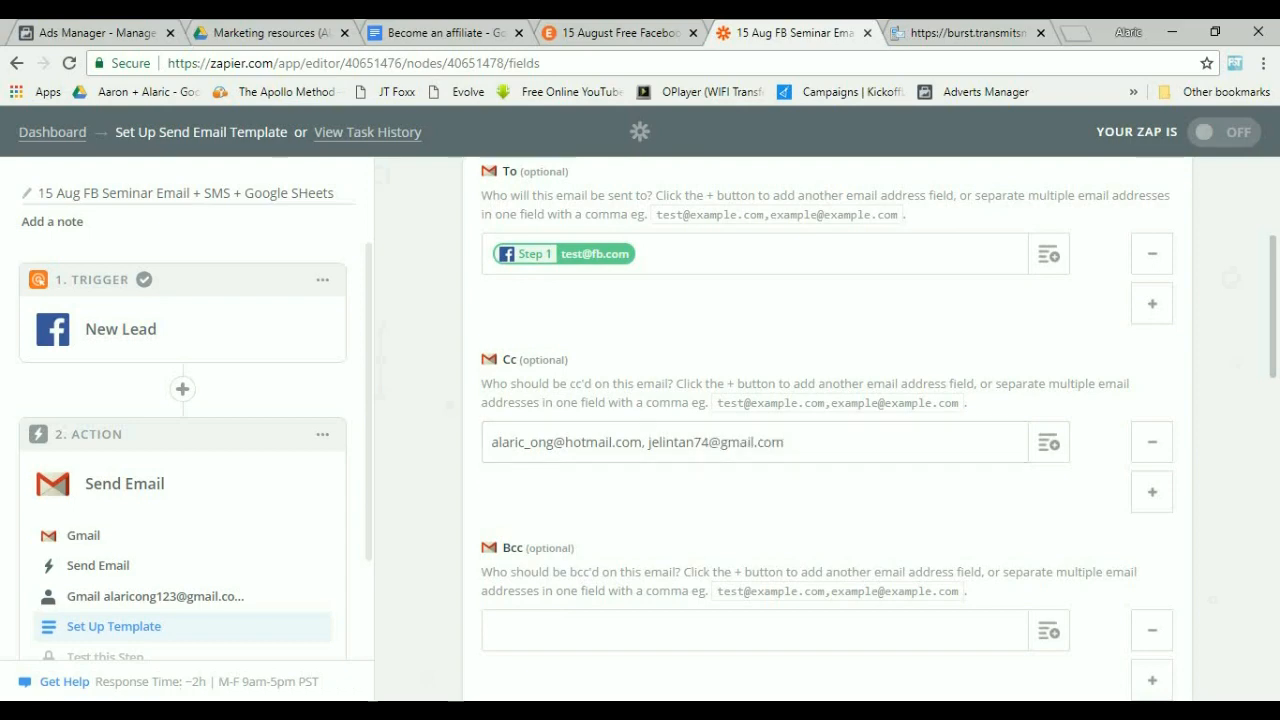
Set the From address to the connected Gmail account and the From Name to the owner's name followed by "(Facebook)".
scroll(820, 430, "down", 3)
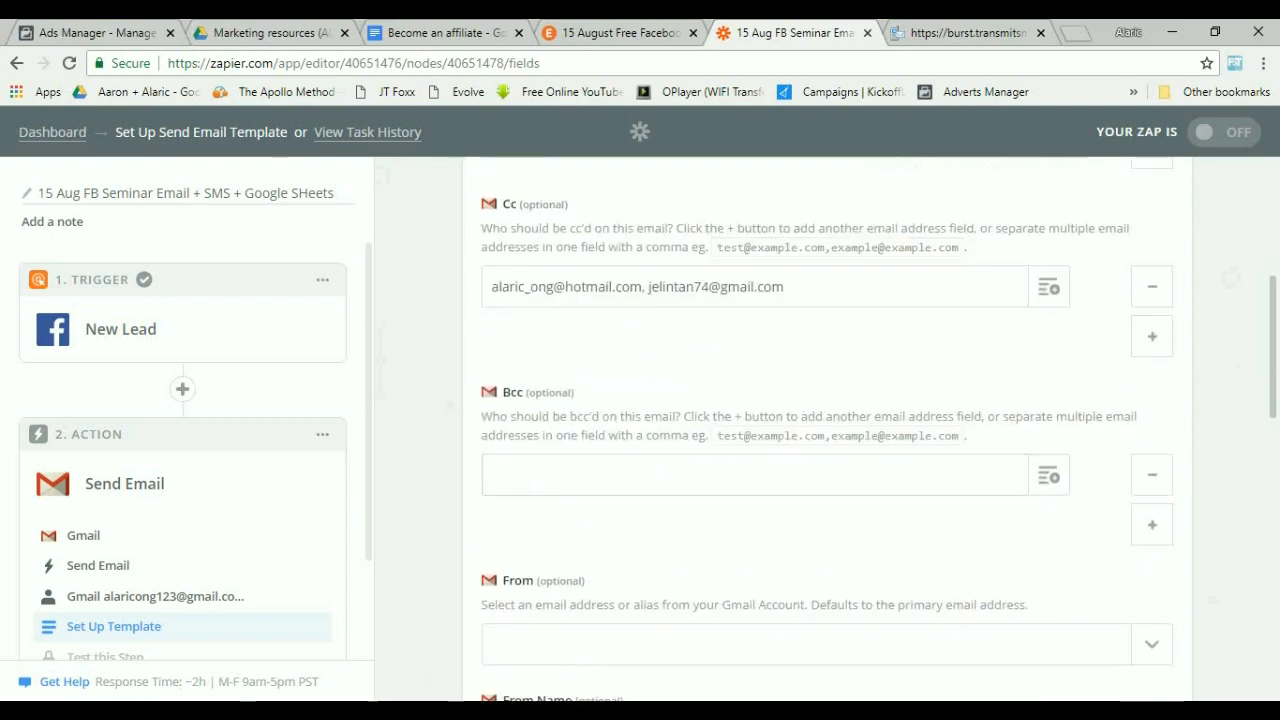
left_click(806, 488)
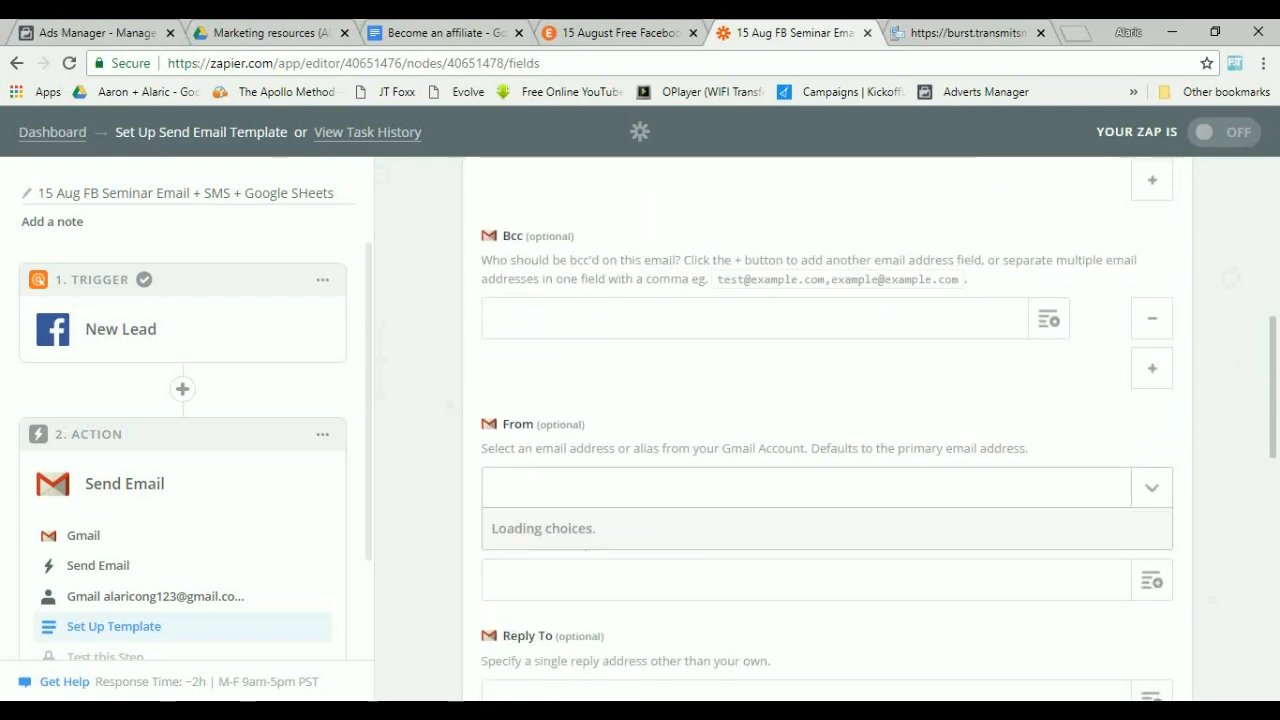
left_click(806, 566)
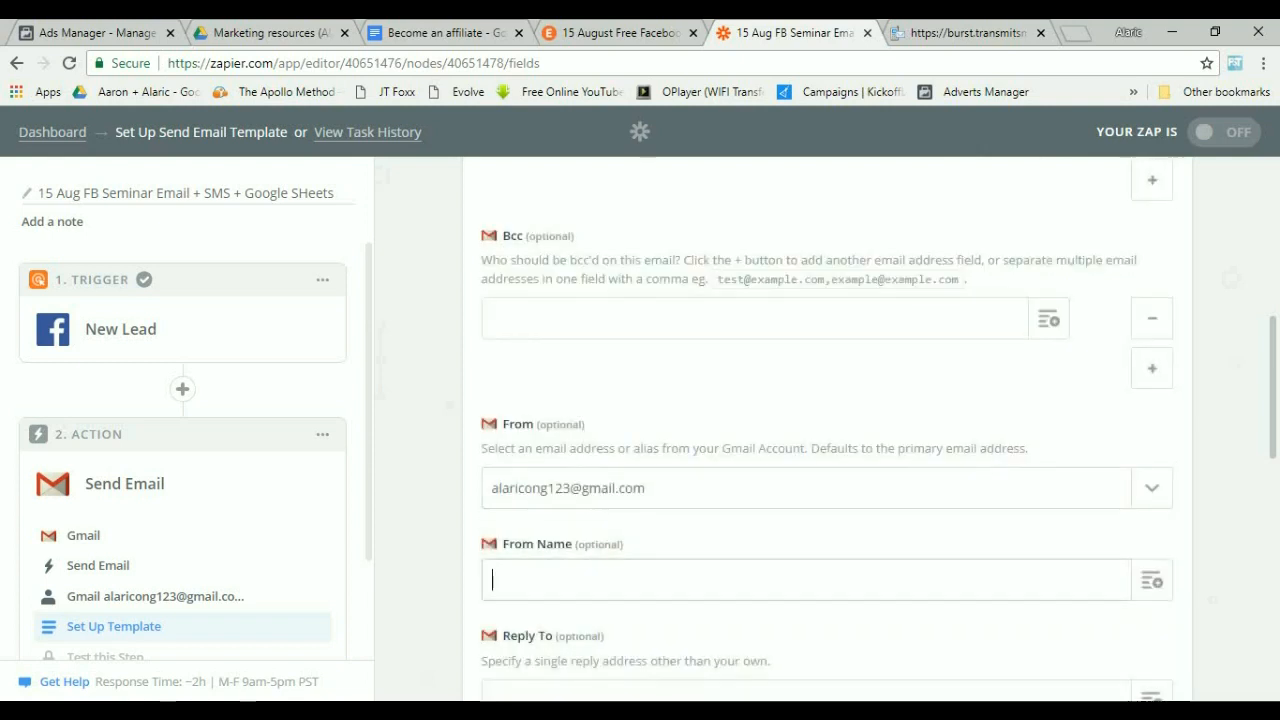
left_click(806, 580)
scroll(806, 580, "down", 2)
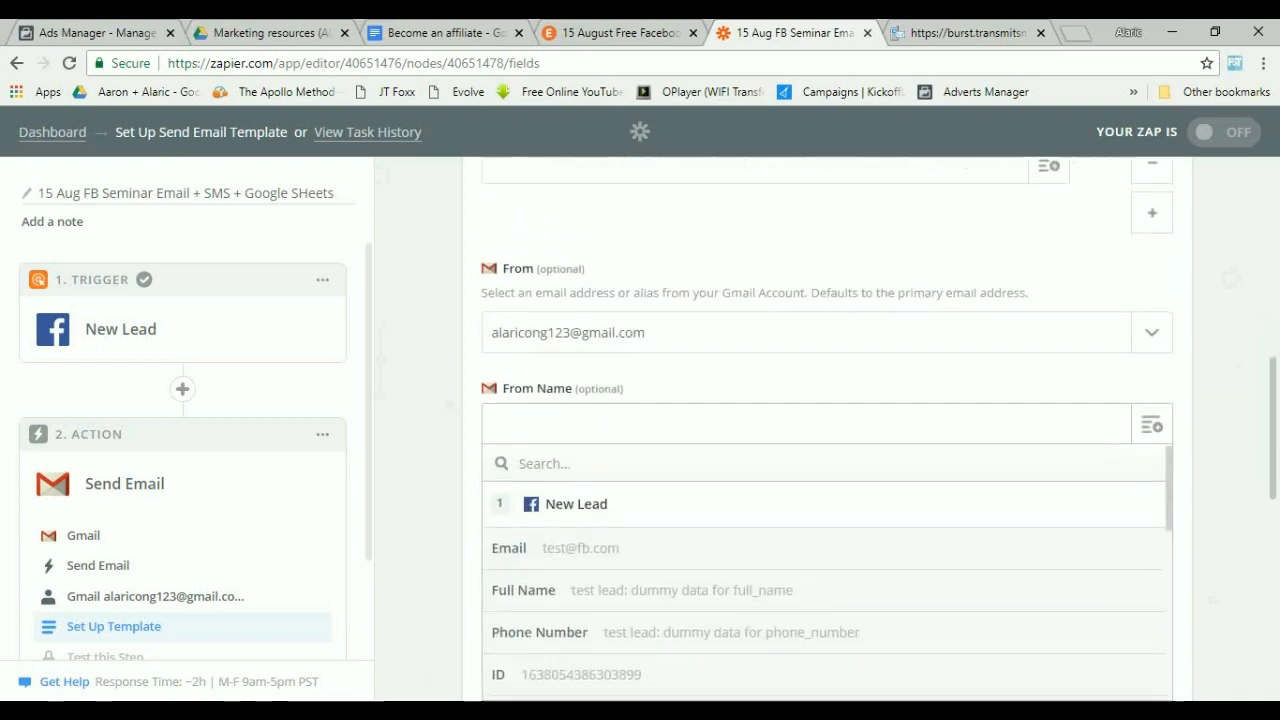
left_click(806, 424)
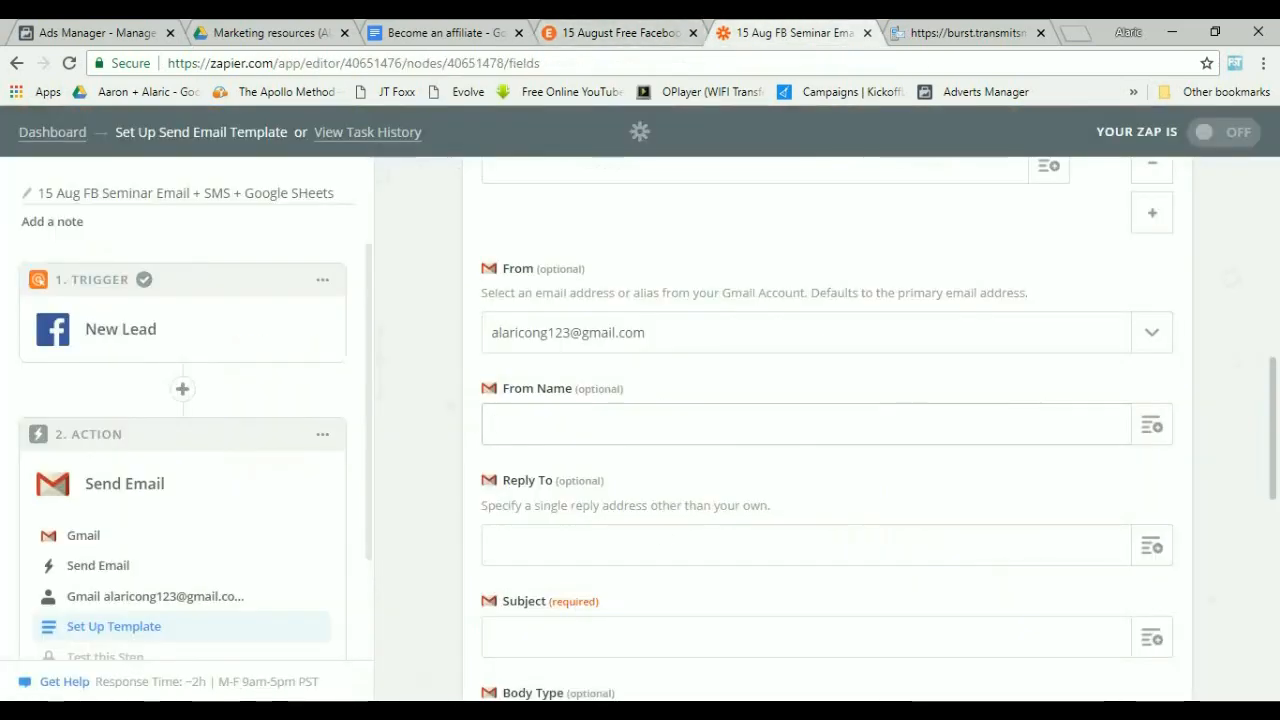
type("Alaric Ong")
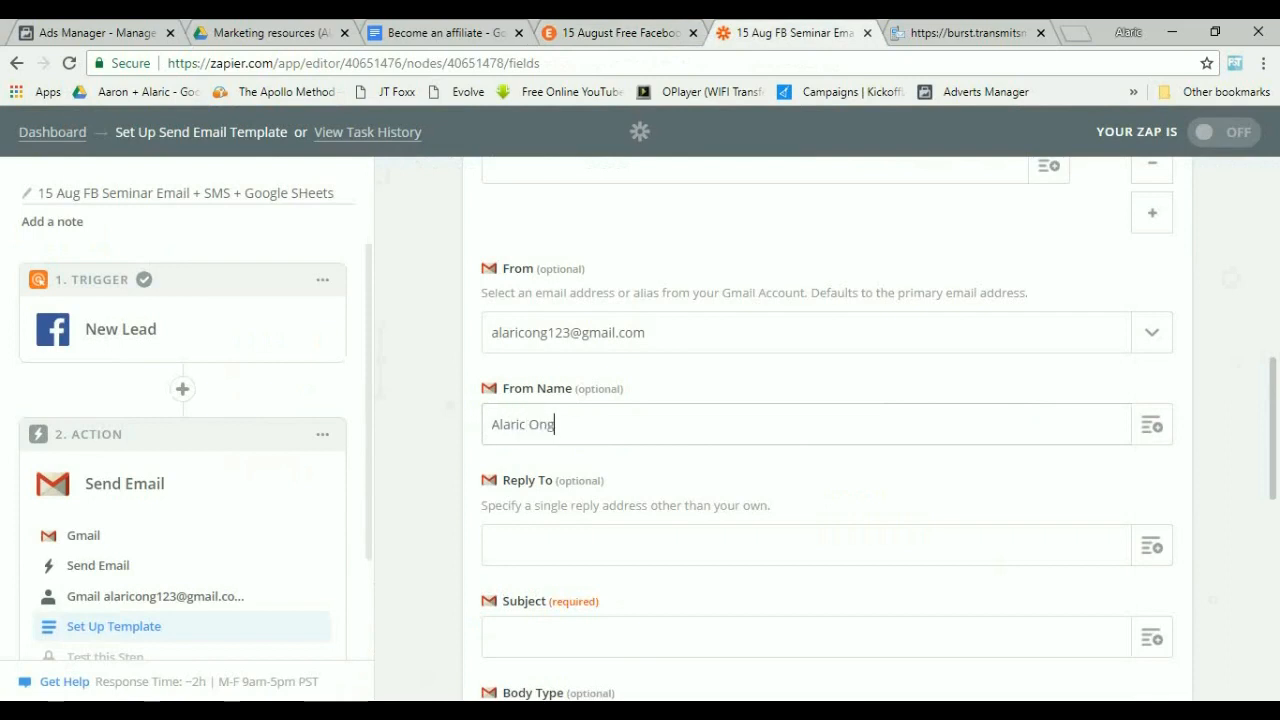
type(" (Facebook)")
key("Tab")
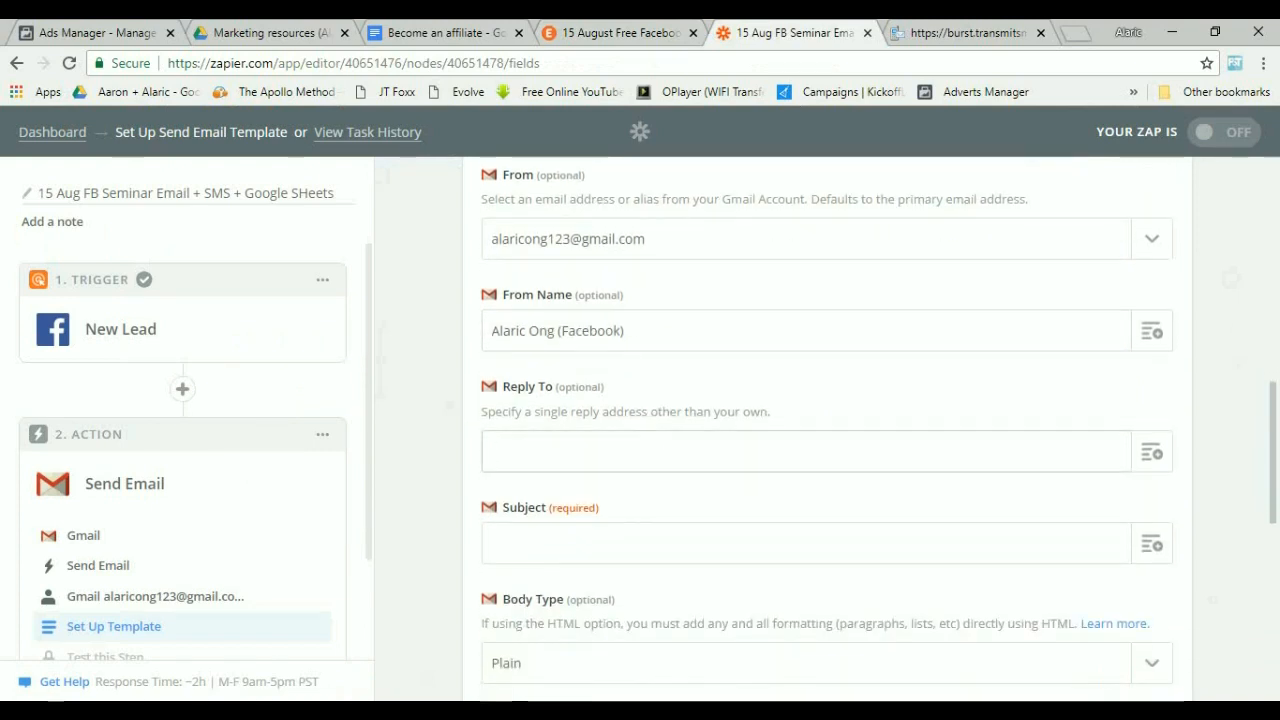
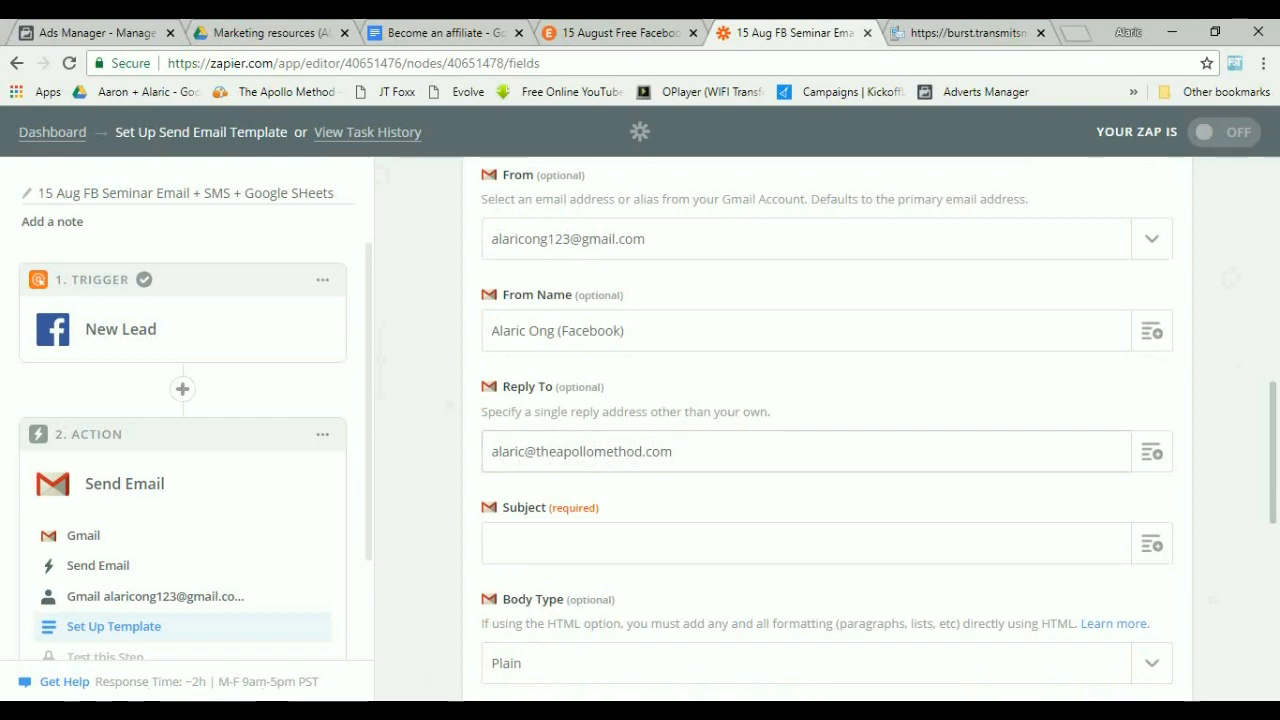
Set the Reply To address to the owner's company e-mail address.
key("Tab")
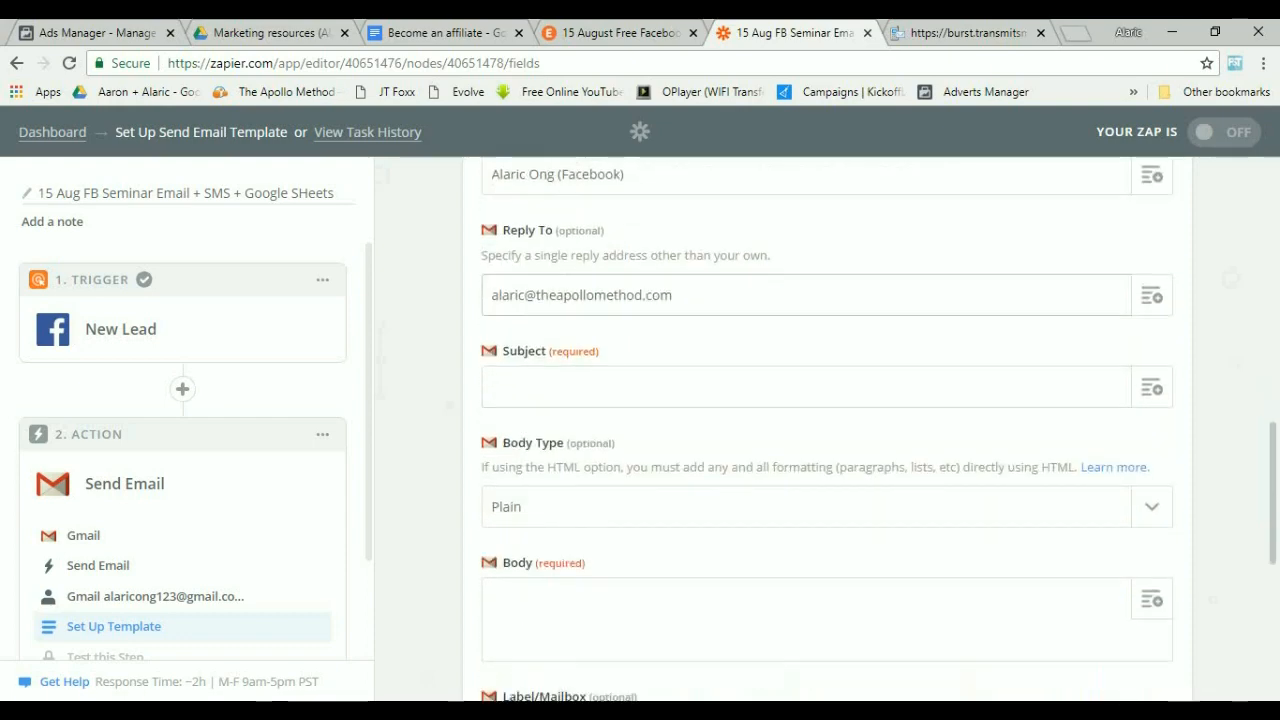
Set the subject by pasting the title from the template document and adding "free": Here's your free ticket for "Alaric's Facebook marketing workshop".
left_click(1151, 387)
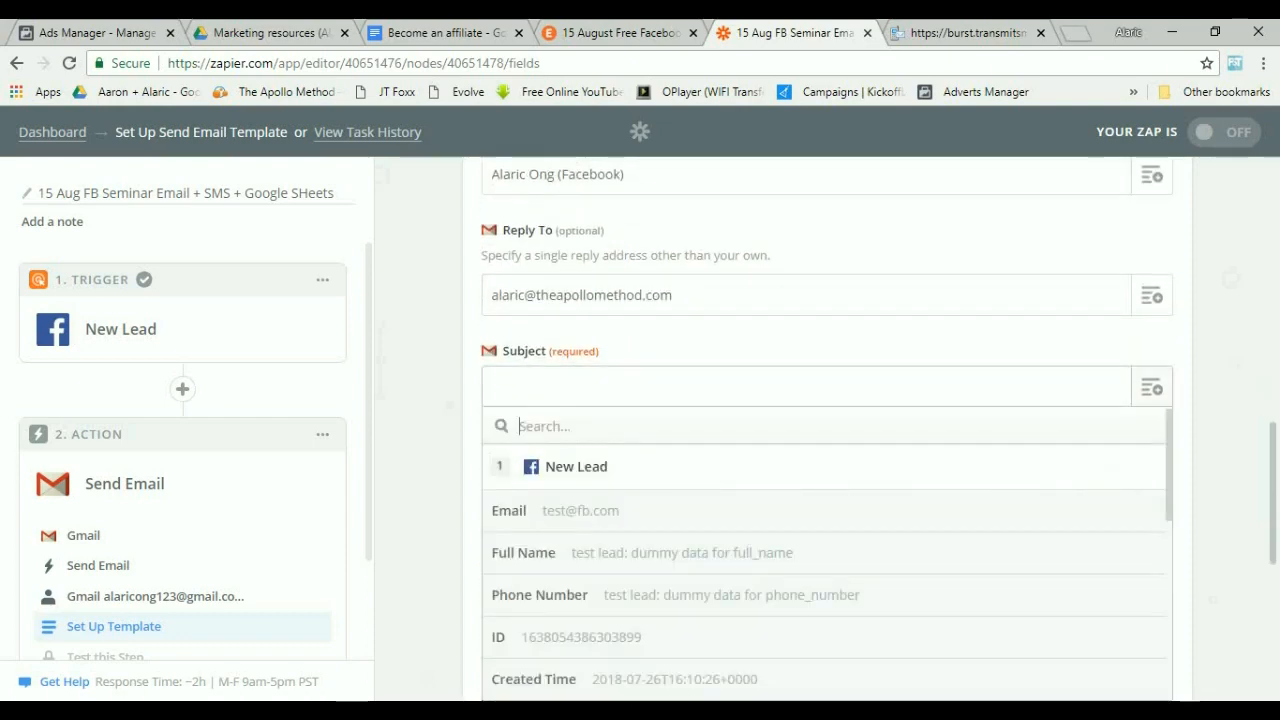
left_click(806, 387)
left_click(620, 33)
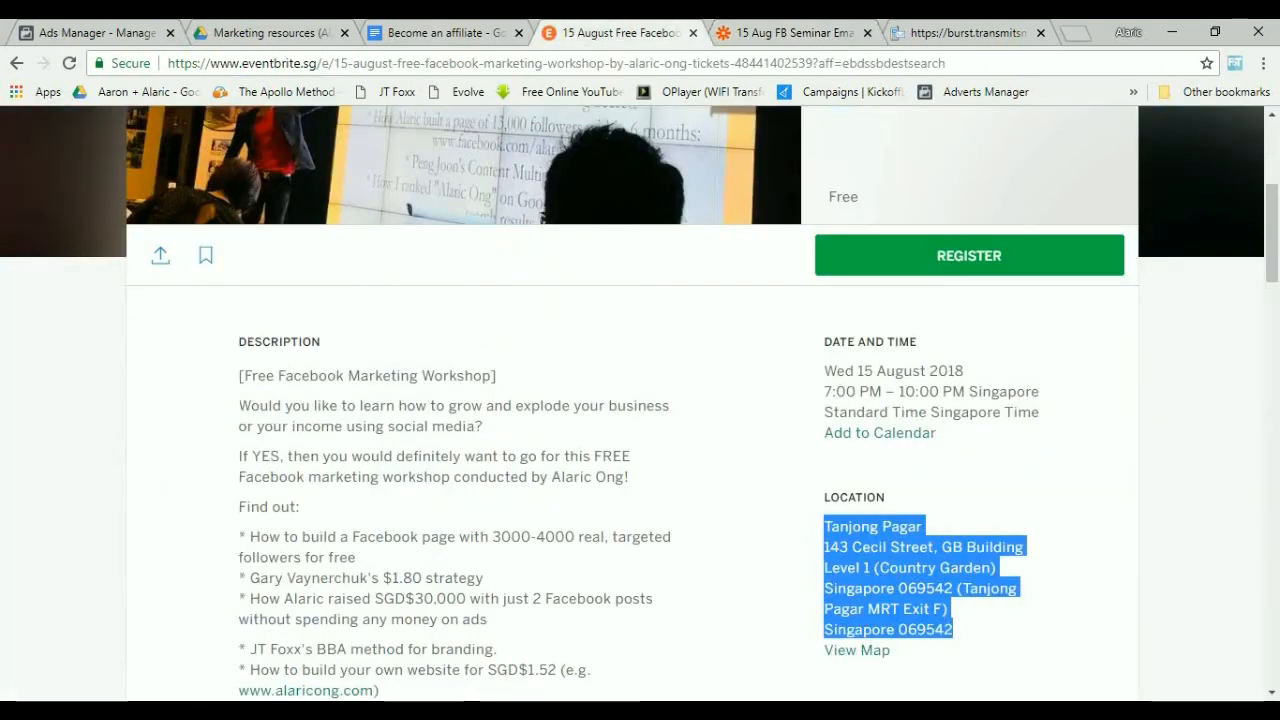
key("ctrl+shift+Tab")
left_click_drag(417, 364, 791, 364)
key("ctrl+c")
key("ctrl+Tab")
key("ctrl+Tab")
key("ctrl+v")
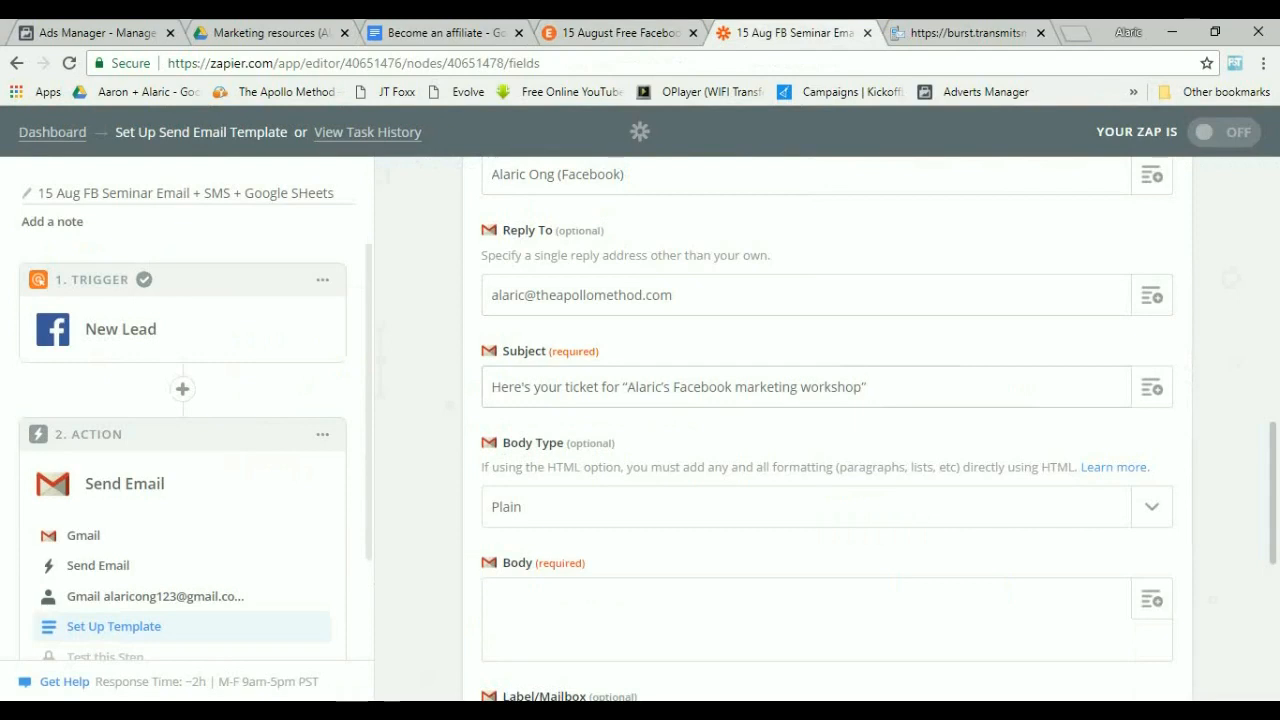
type("f")
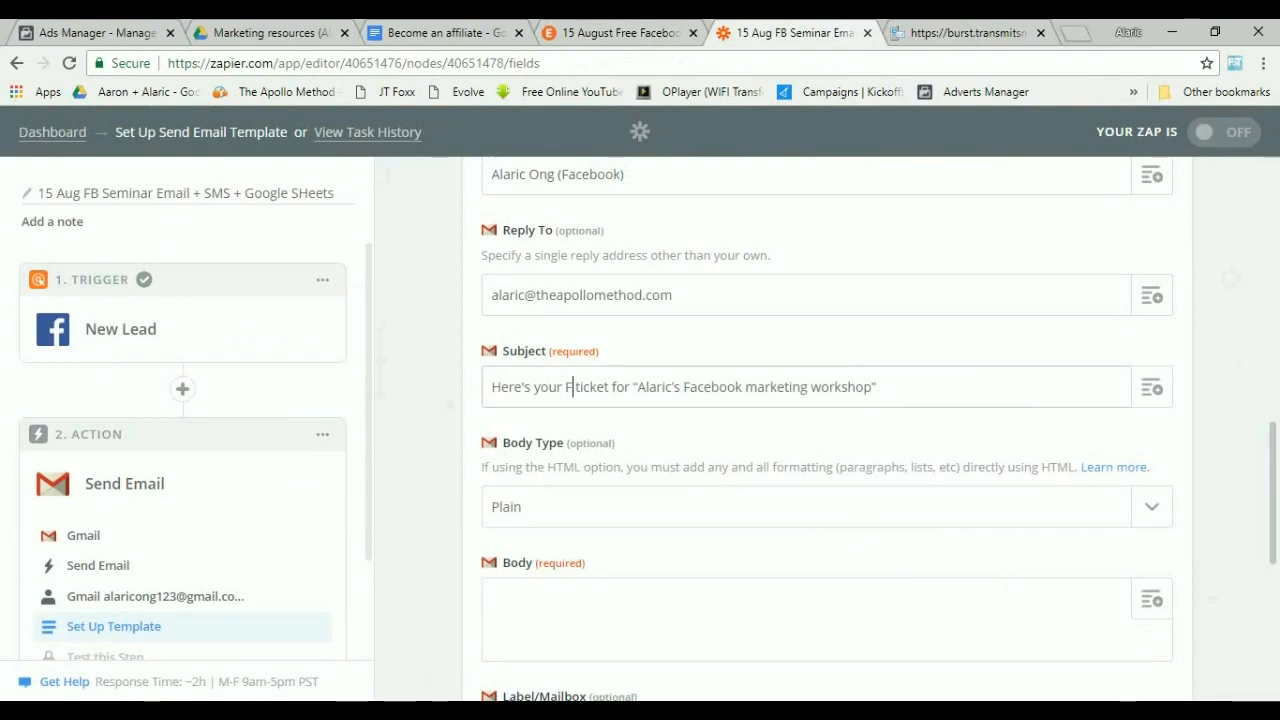
type("ree")
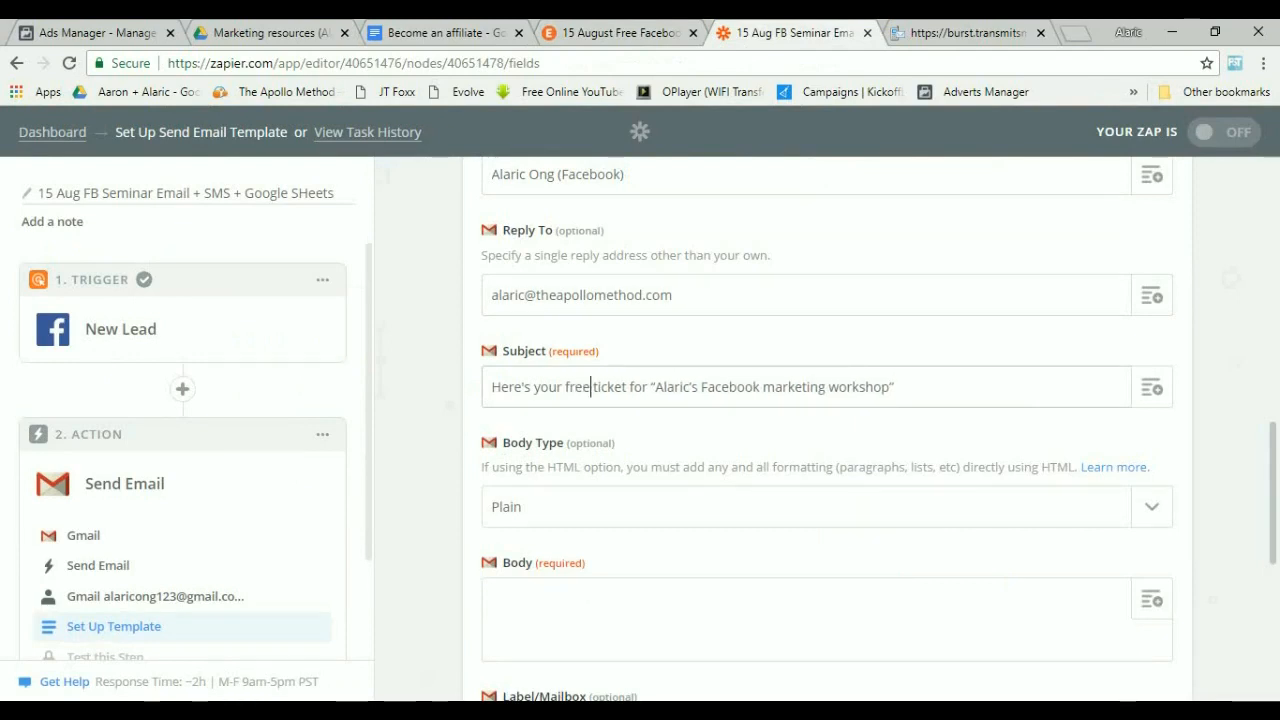
Paste the sign-up email text from the template document, from the thank-you line to the sign-off, into the Body.
left_click(806, 507)
left_click(806, 507)
scroll(827, 430, "down", 1)
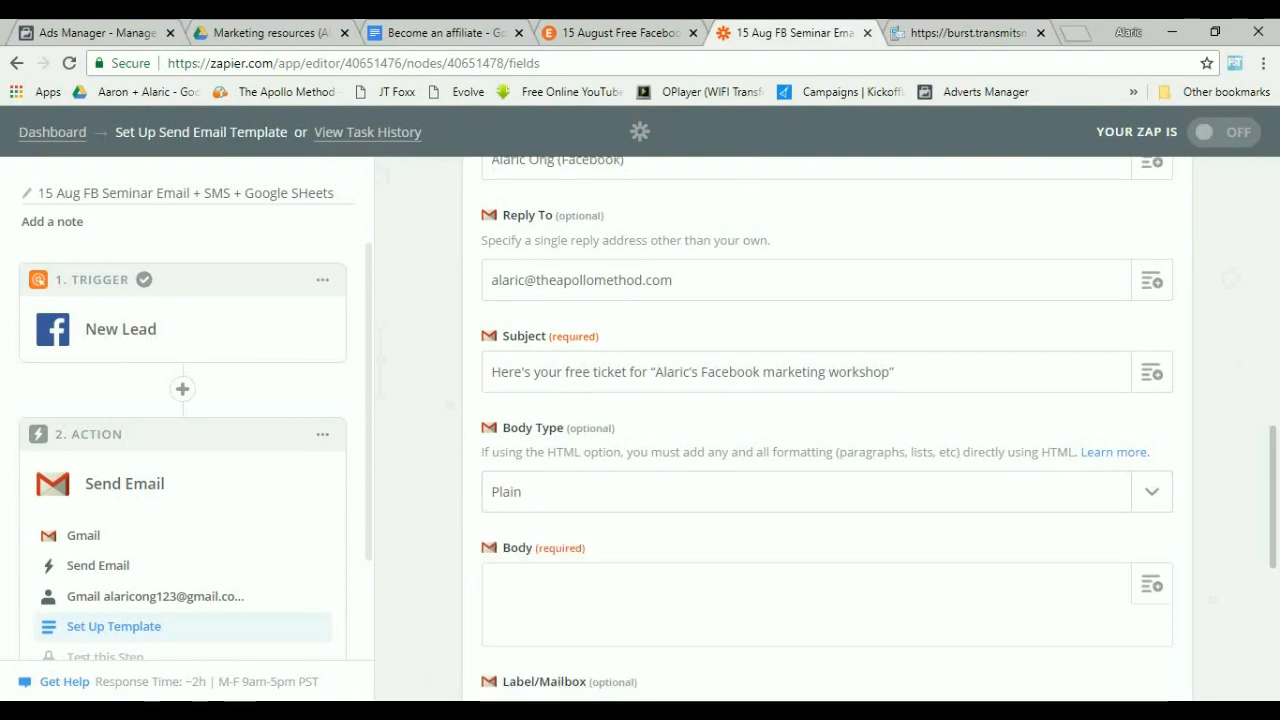
scroll(827, 430, "down", 2)
left_click(806, 460)
left_click(620, 33)
key("ctrl+shift+Tab")
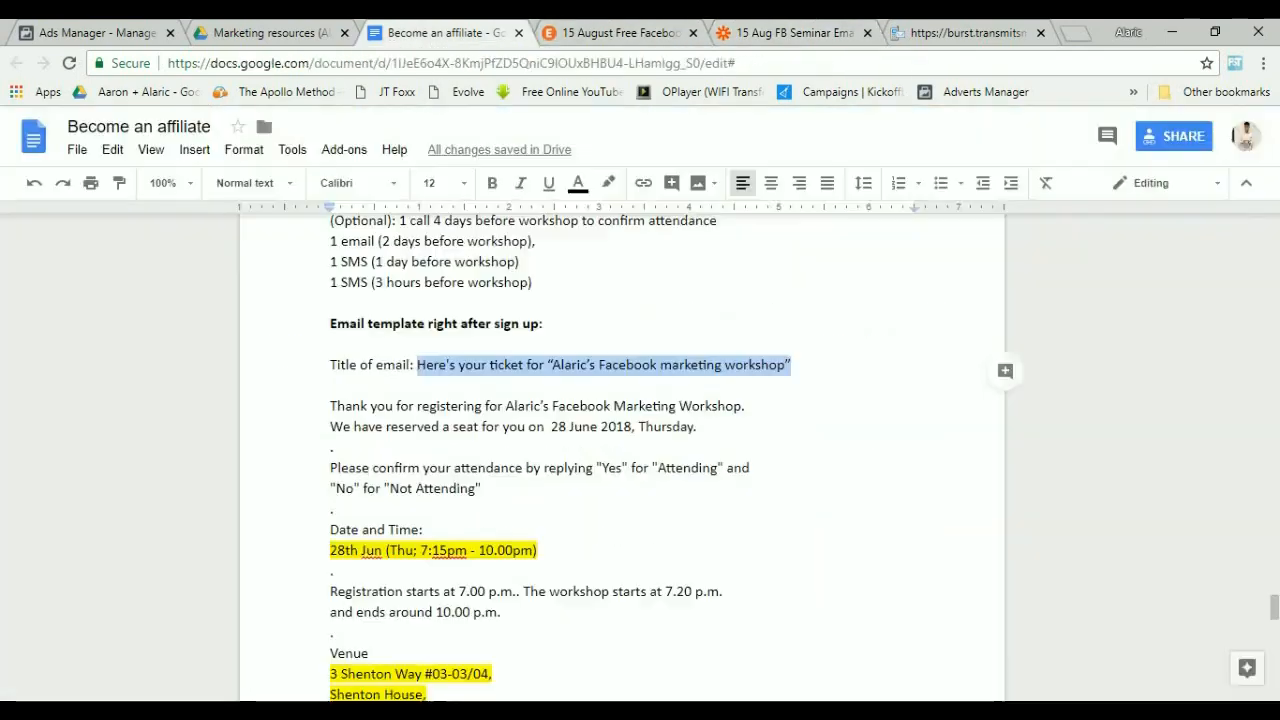
left_click_drag(330, 406, 380, 525)
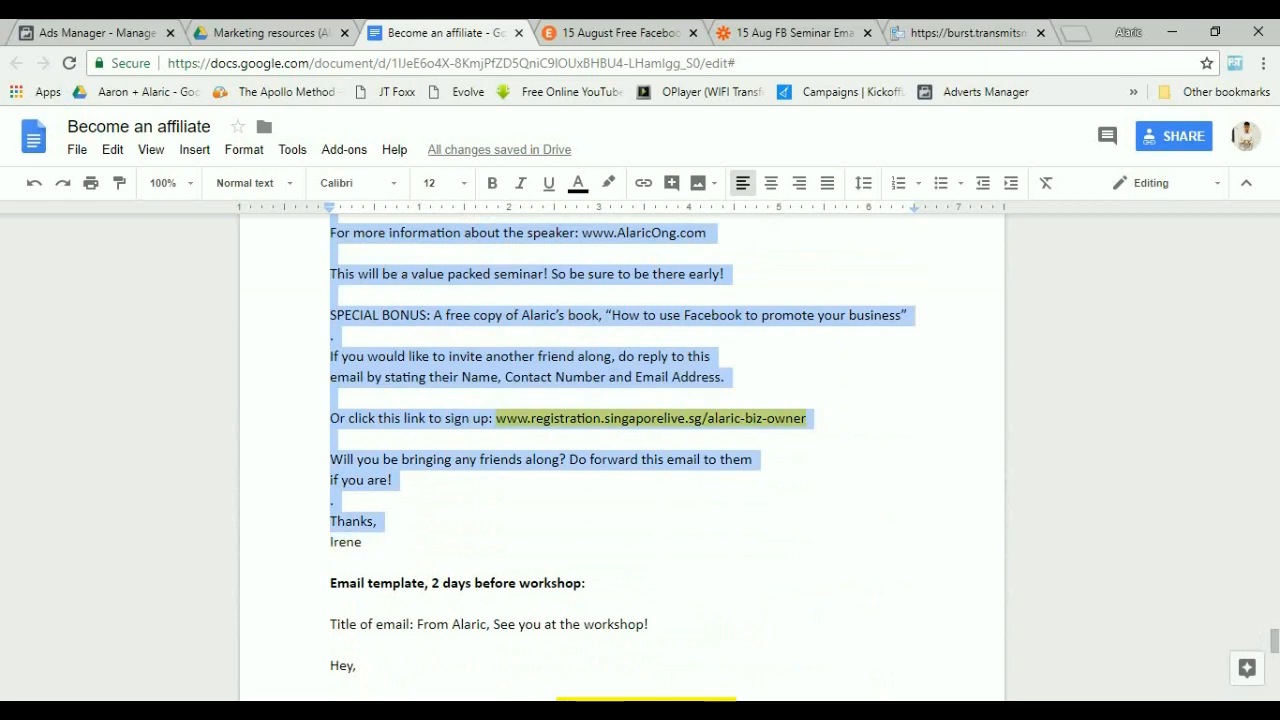
key("ctrl+Tab")
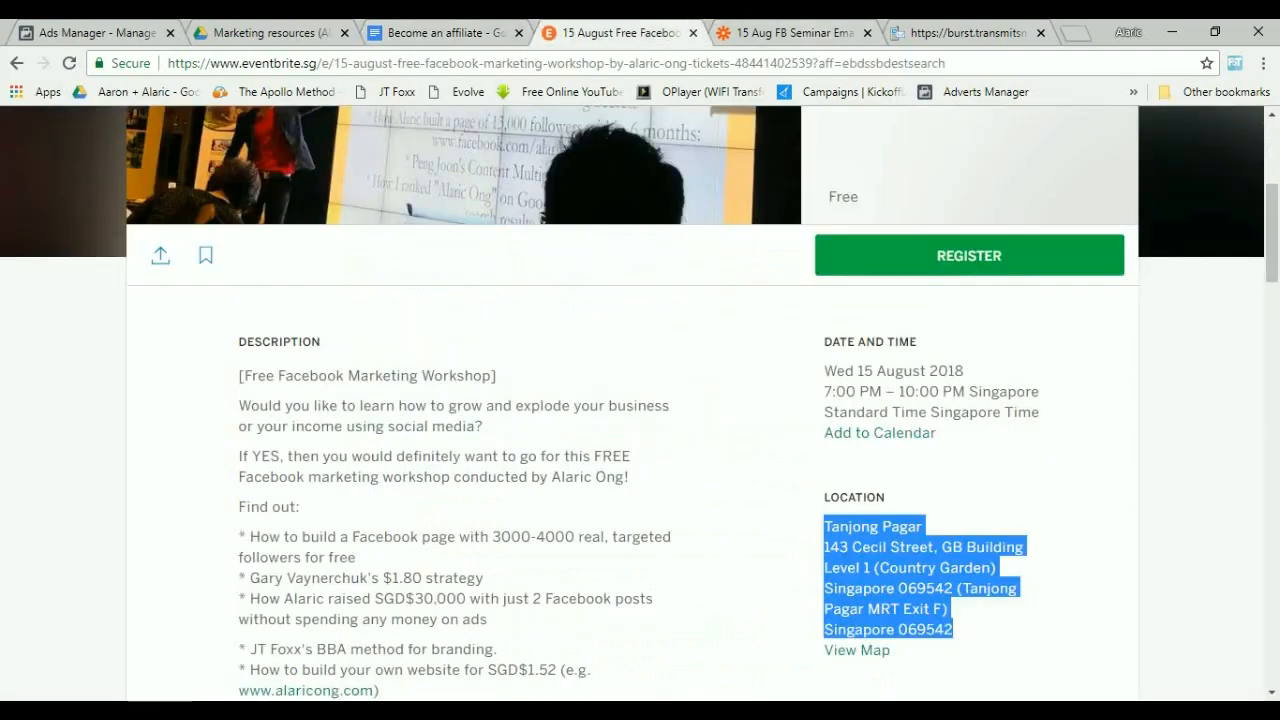
key("ctrl+Tab")
key("ctrl+v")
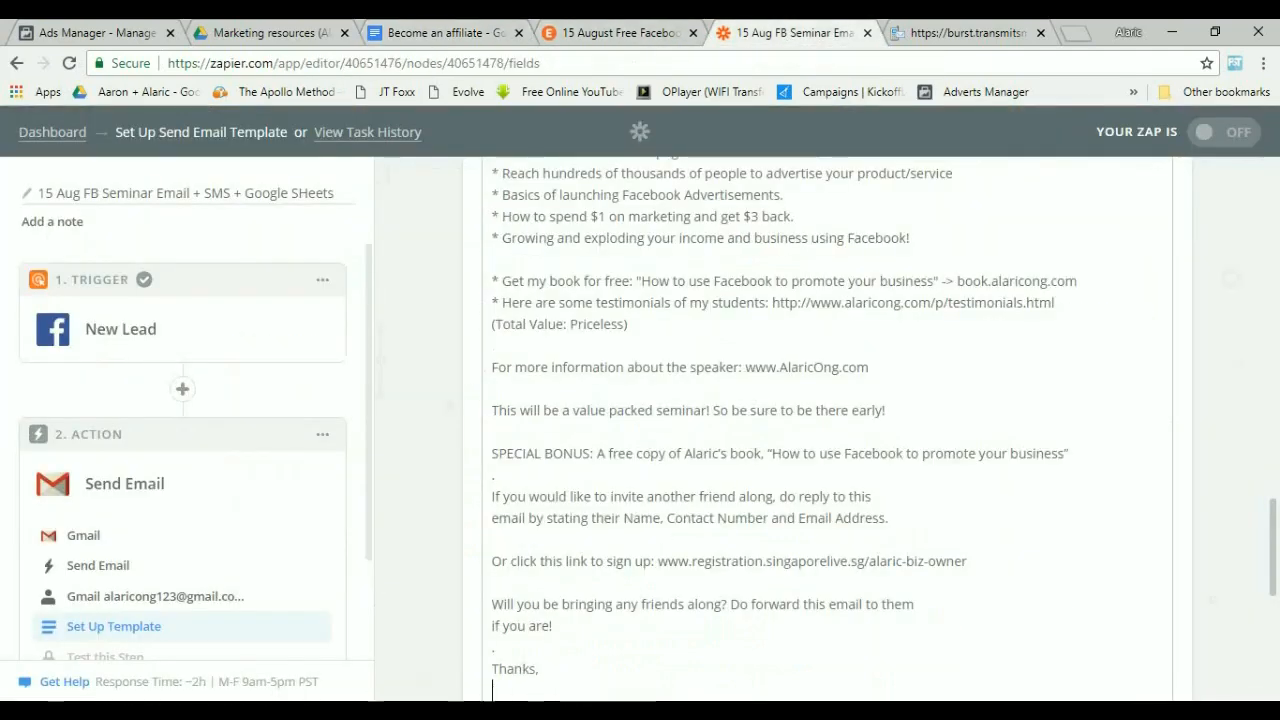
Insert a period on an empty line of the pasted body text.
left_click(493, 582)
type(".")
left_click(493, 432)
scroll(820, 430, "up", 3)
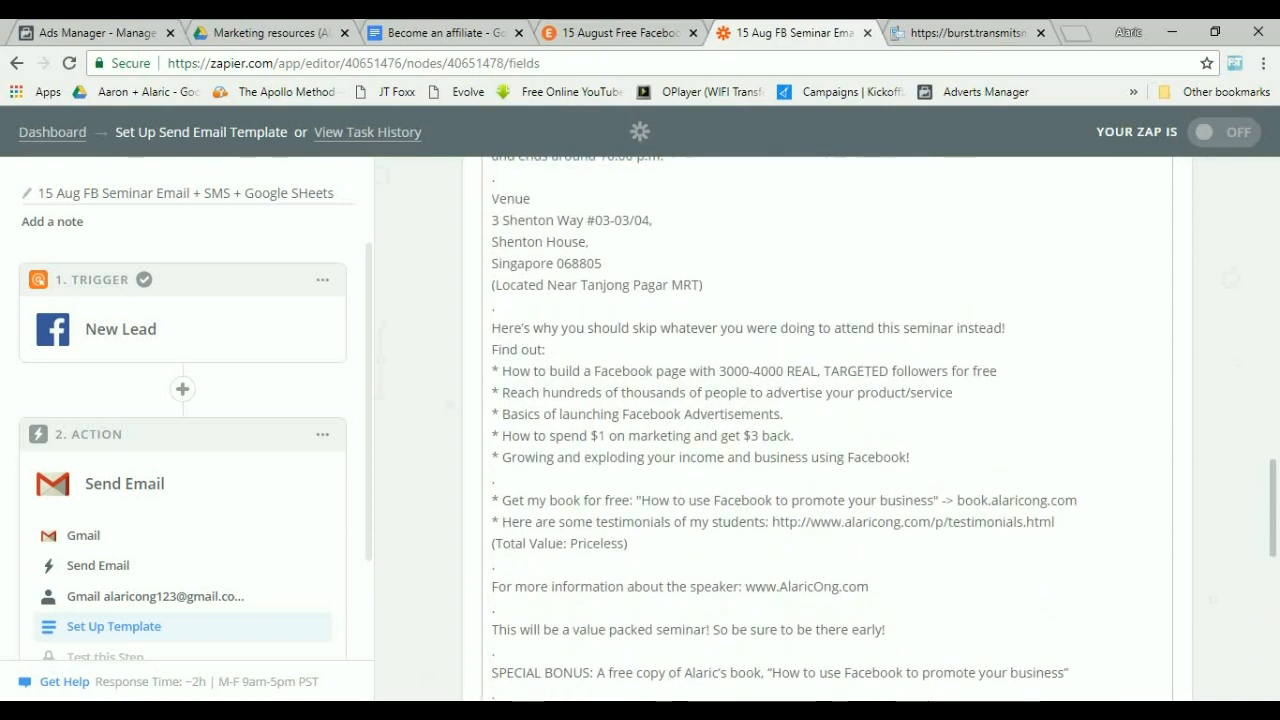
scroll(828, 430, "up", 3)
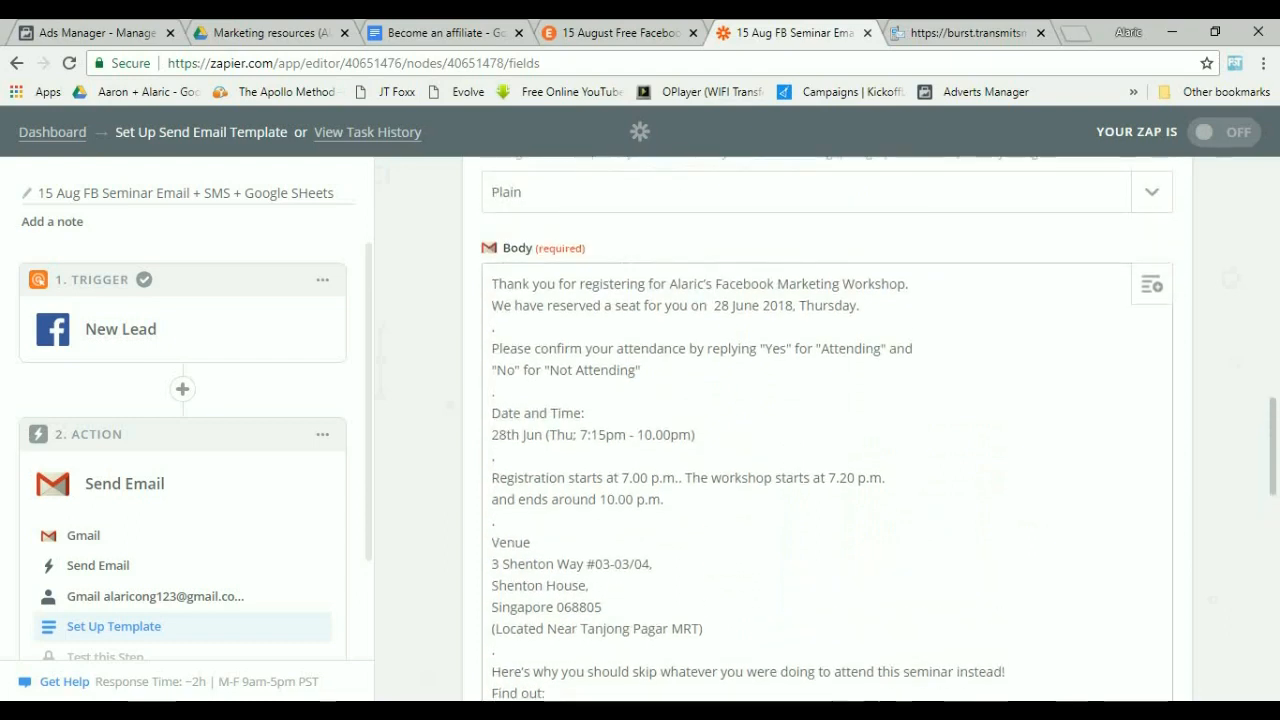
Replace the reserved-seat date in the body with "15 August 2018. Wednesday night".
left_click_drag(498, 345, 876, 345)
left_click(641, 367)
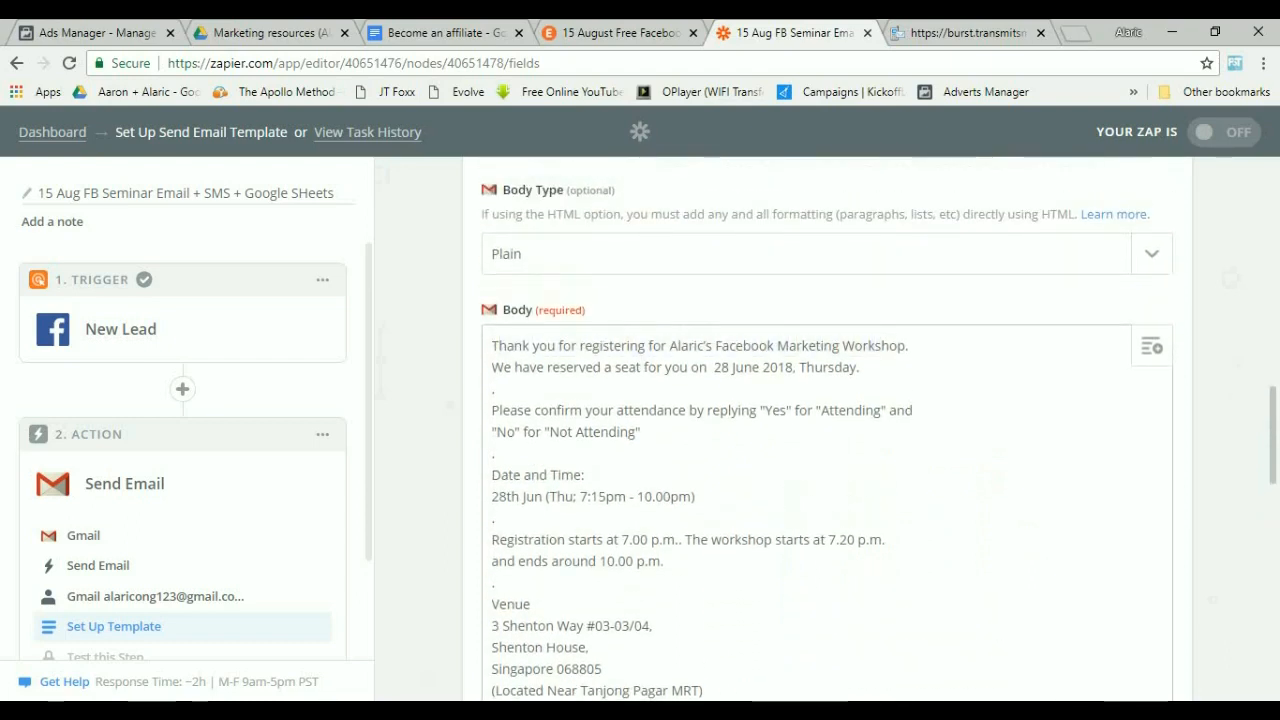
left_click_drag(714, 367, 857, 367)
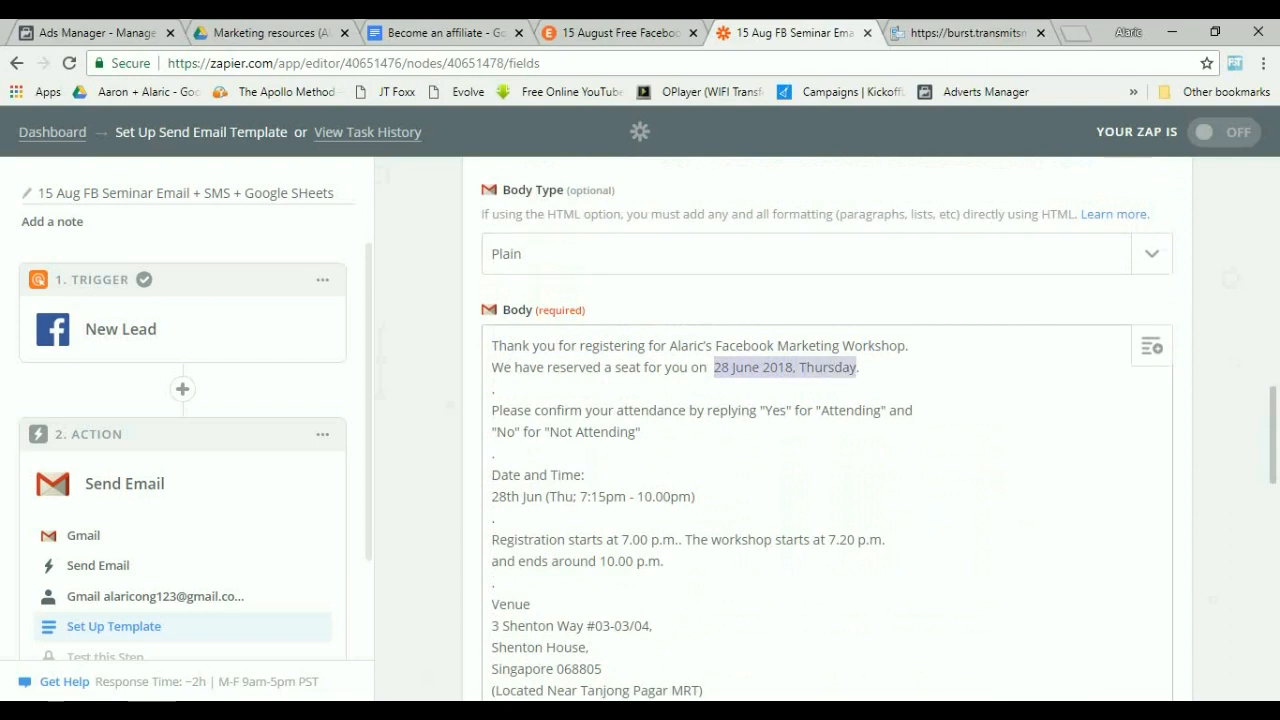
type("15 Au")
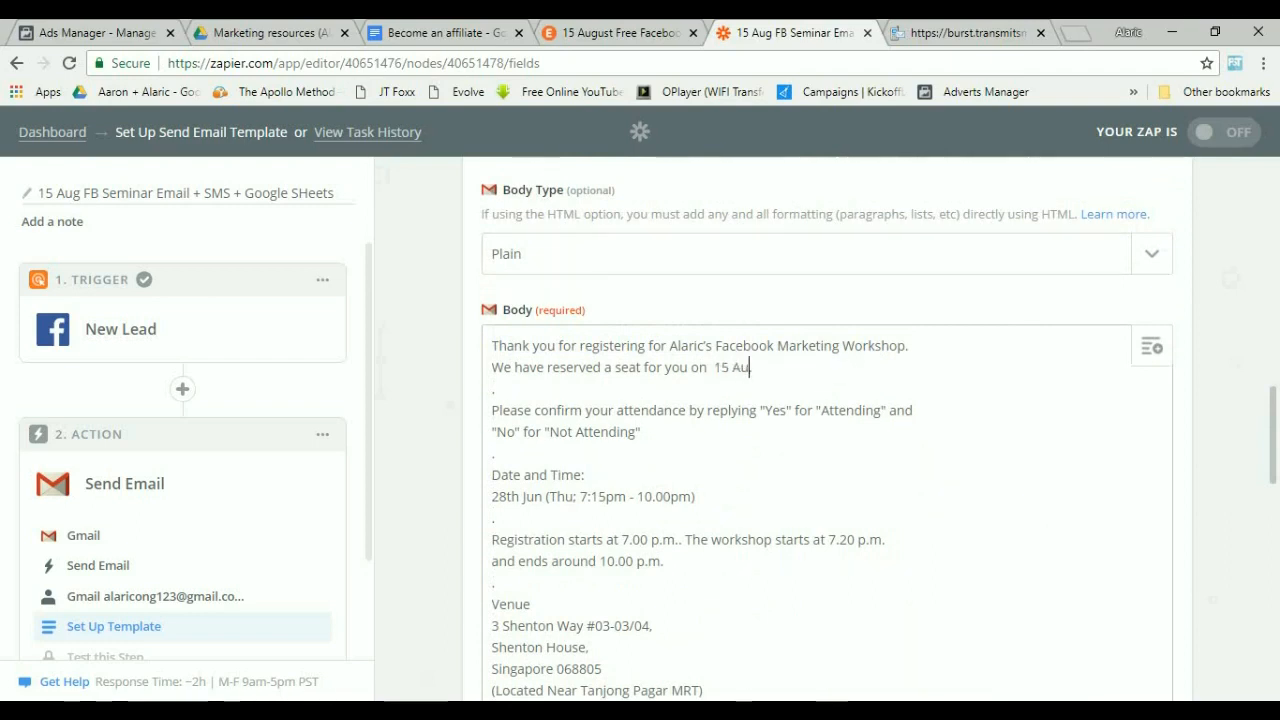
type("gust 201")
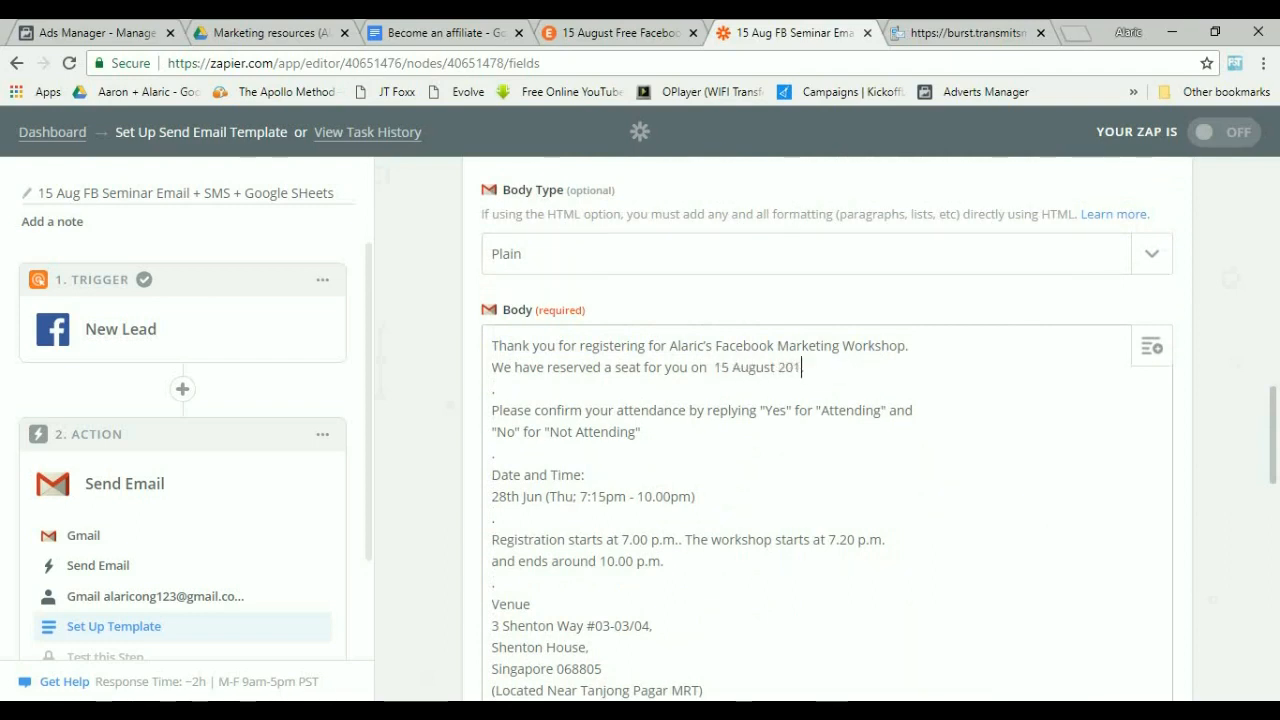
type("8. ")
type("Wednesda")
type("y")
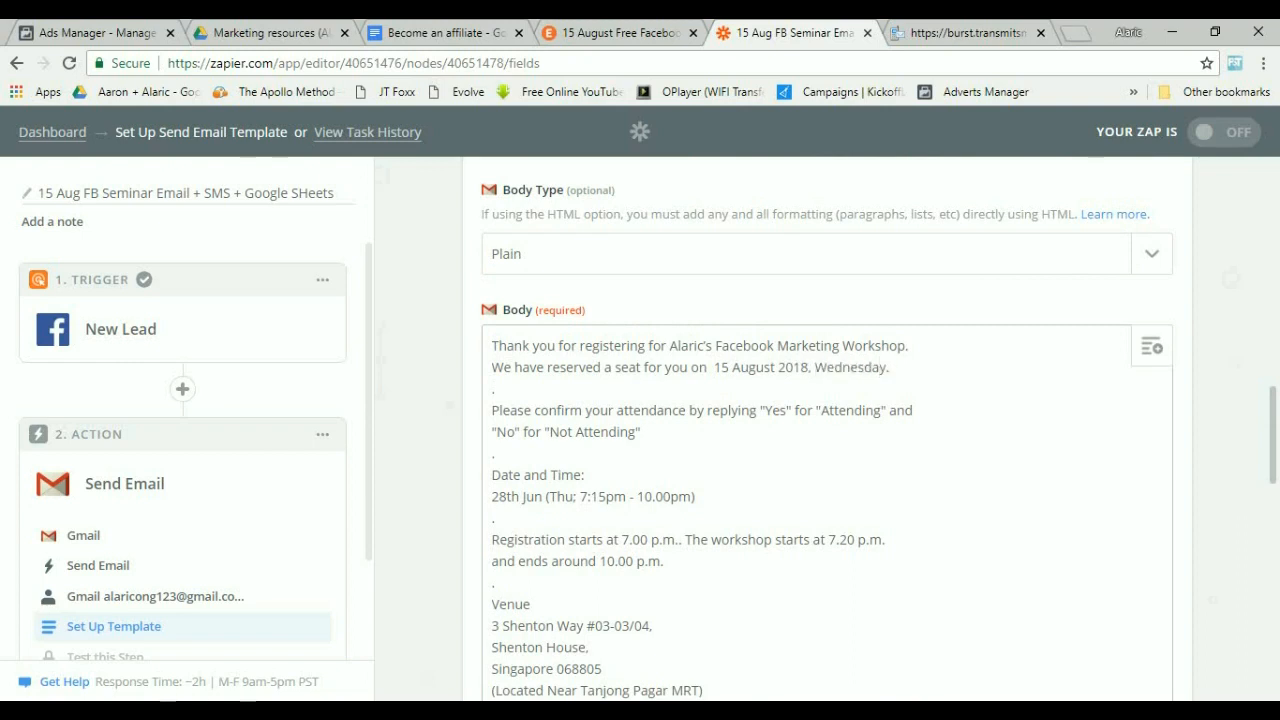
type(" night")
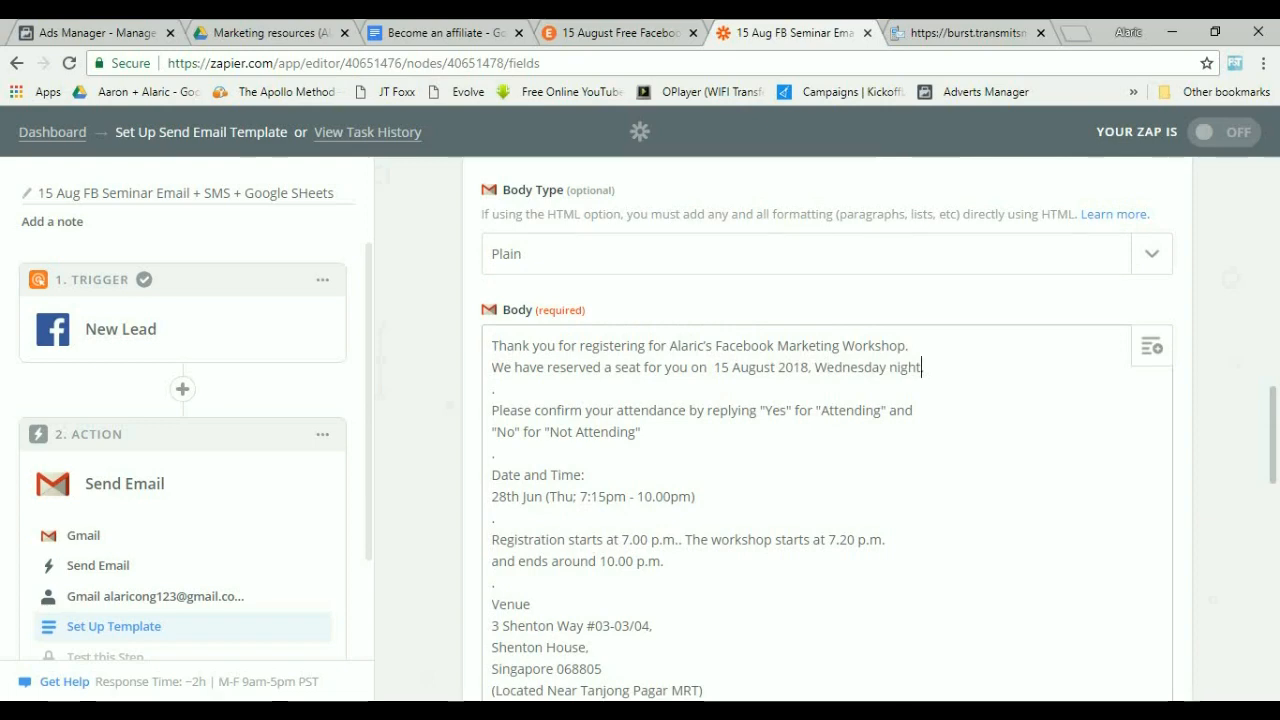
Replace the body's date and time line with the date and time copied from the Eventbrite event page.
left_click_drag(696, 497, 491, 497)
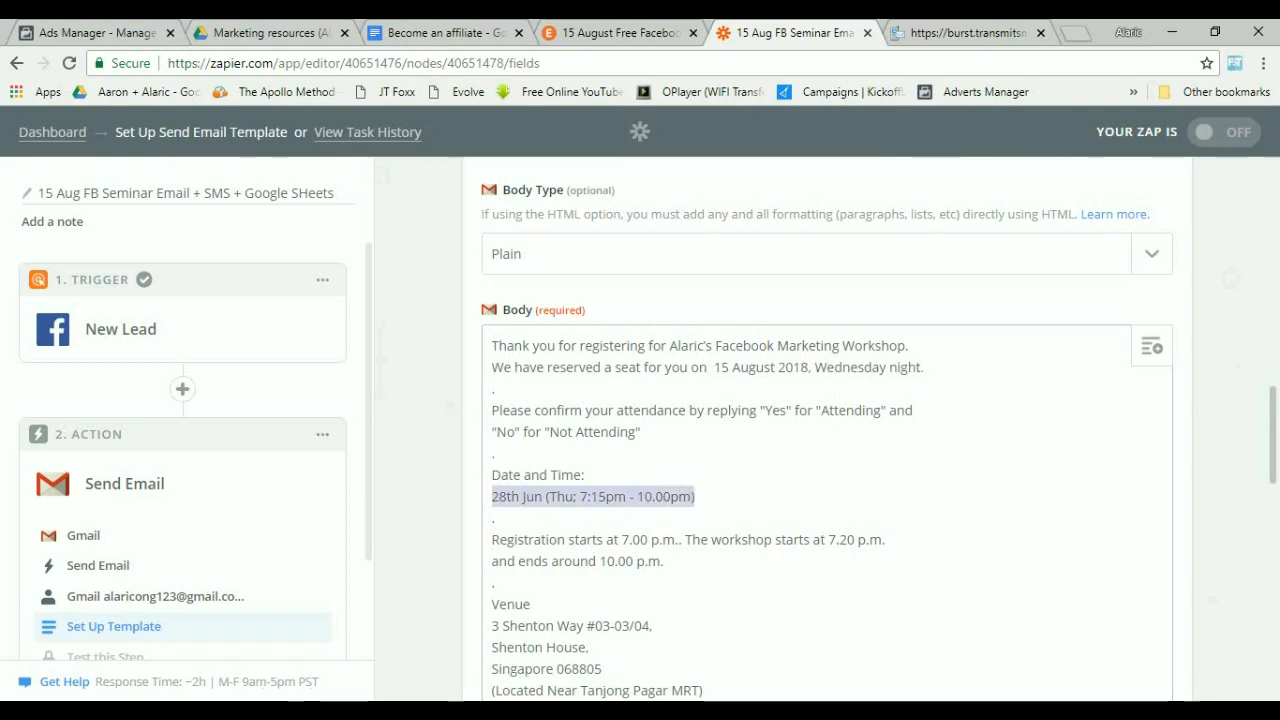
key("BackSpace")
left_click(620, 33)
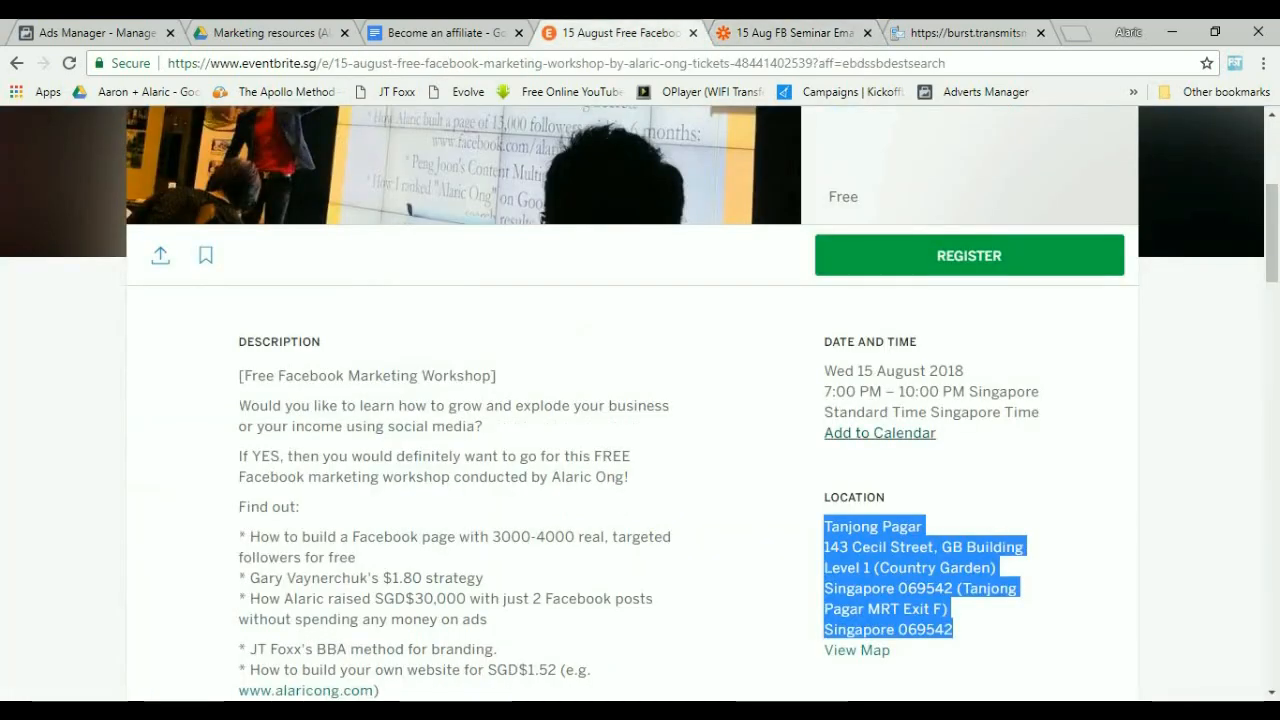
left_click_drag(824, 371, 1039, 391)
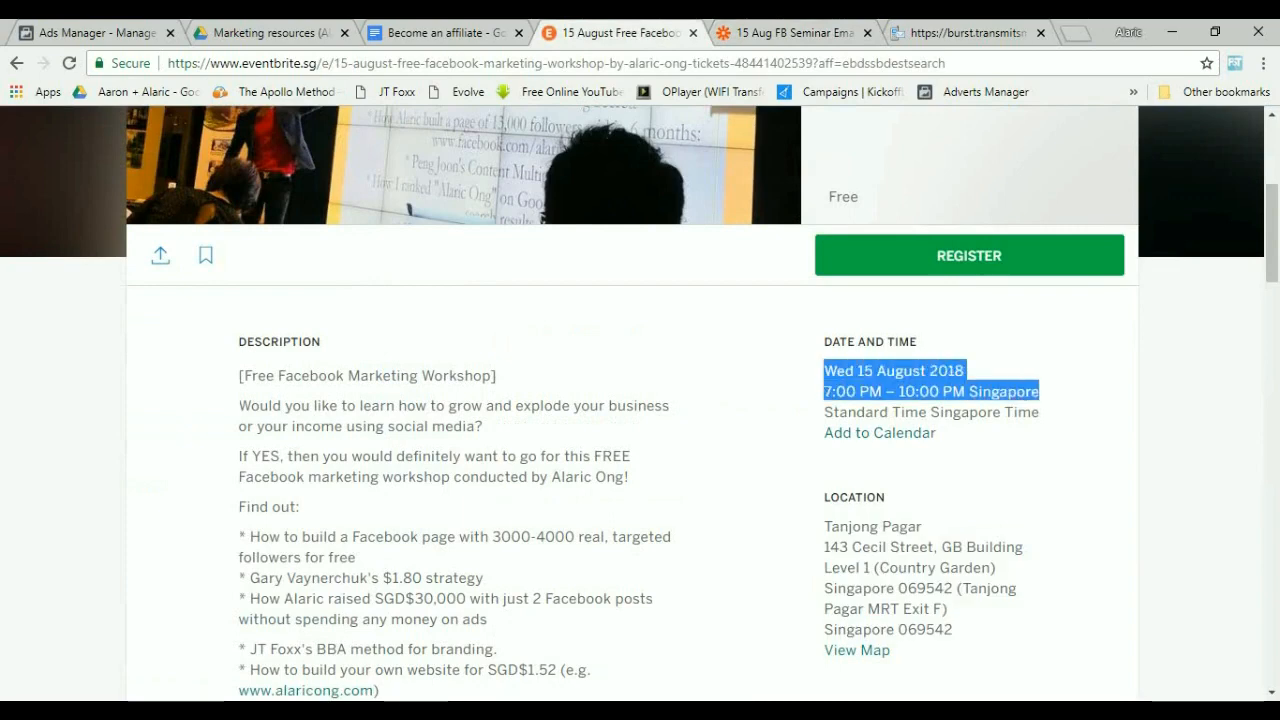
key("ctrl+c")
key("ctrl+Tab")
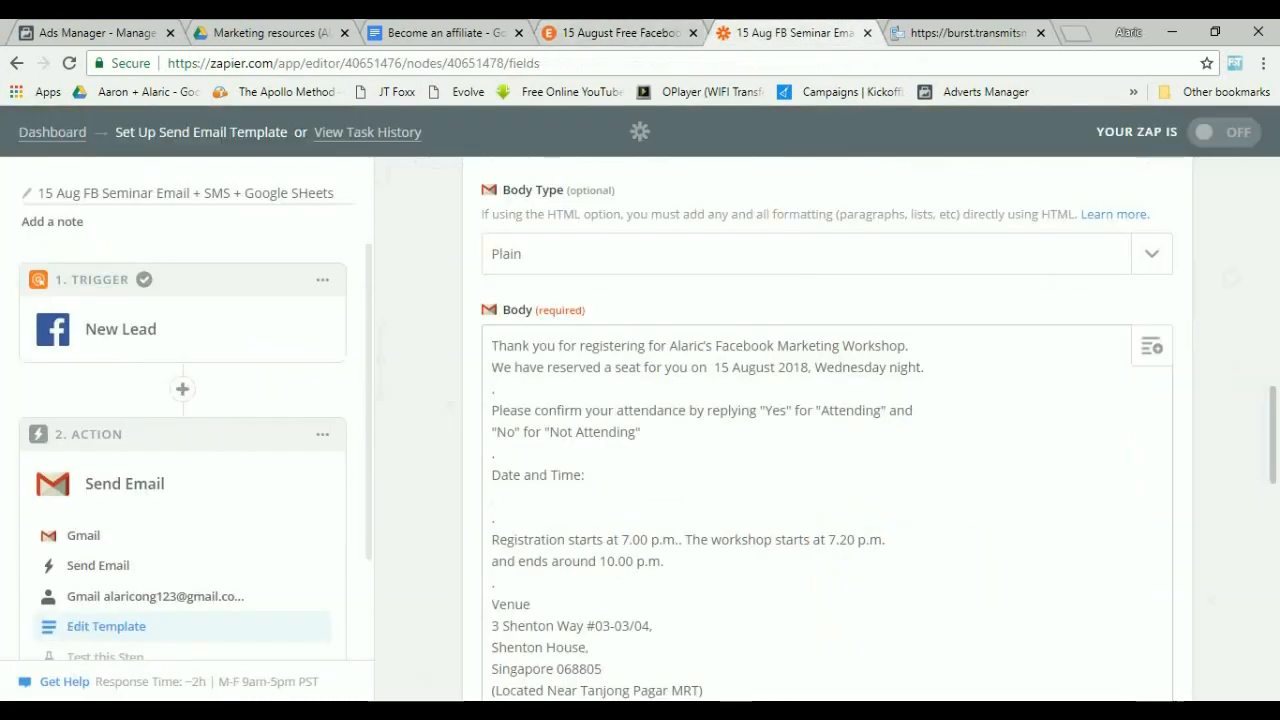
key("ctrl+v")
key("BackSpace")
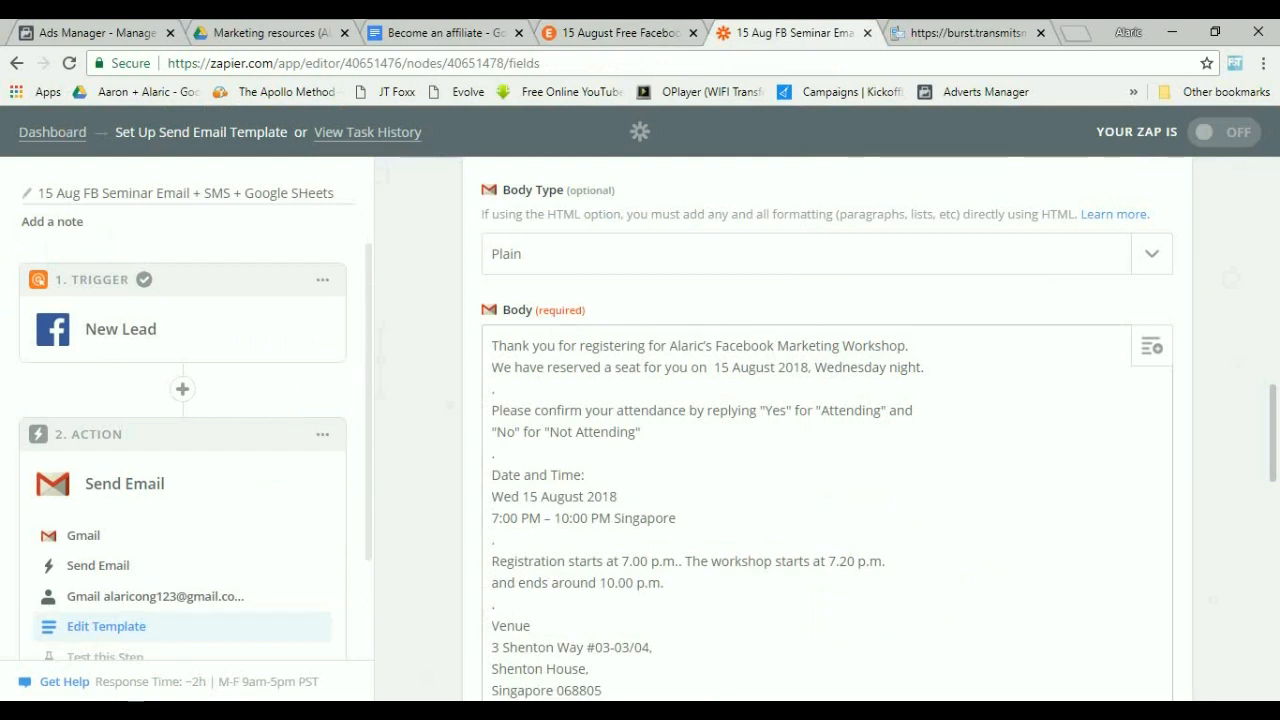
Change the workshop start time in the body to 7.30 p.m.
key("Delete")
type("3")
left_click_drag(492, 496, 604, 496)
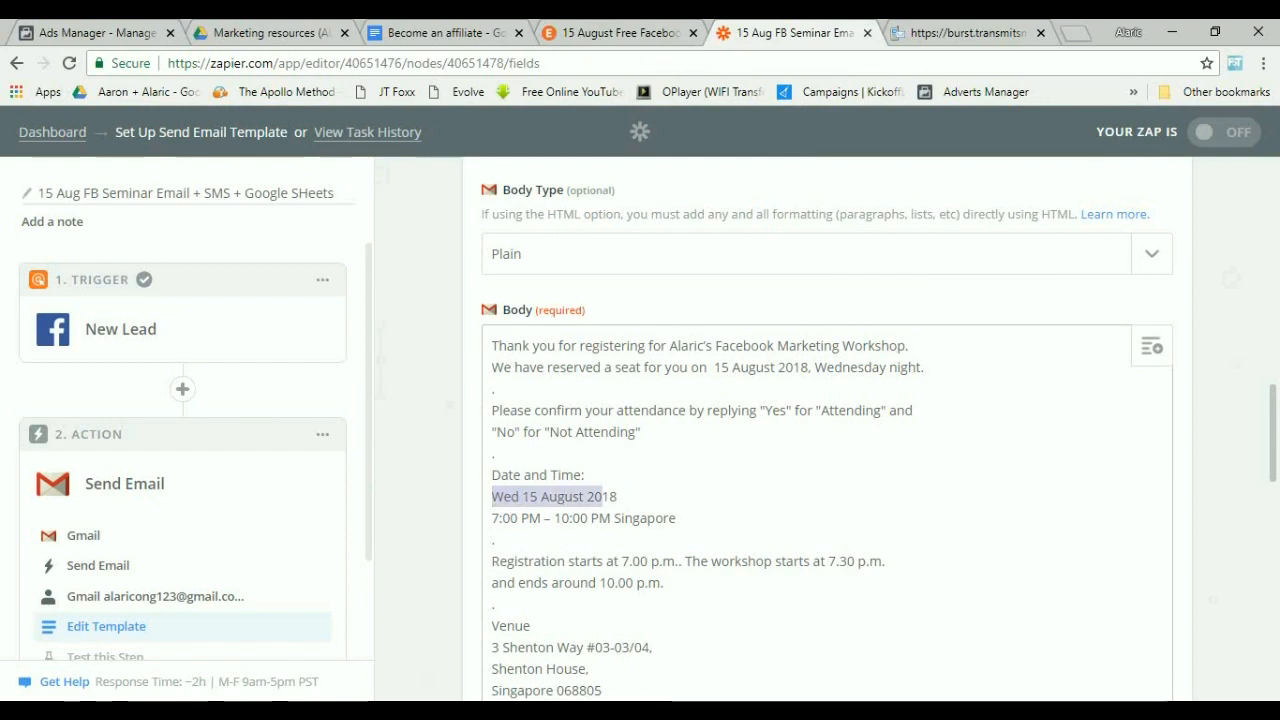
left_click(532, 497)
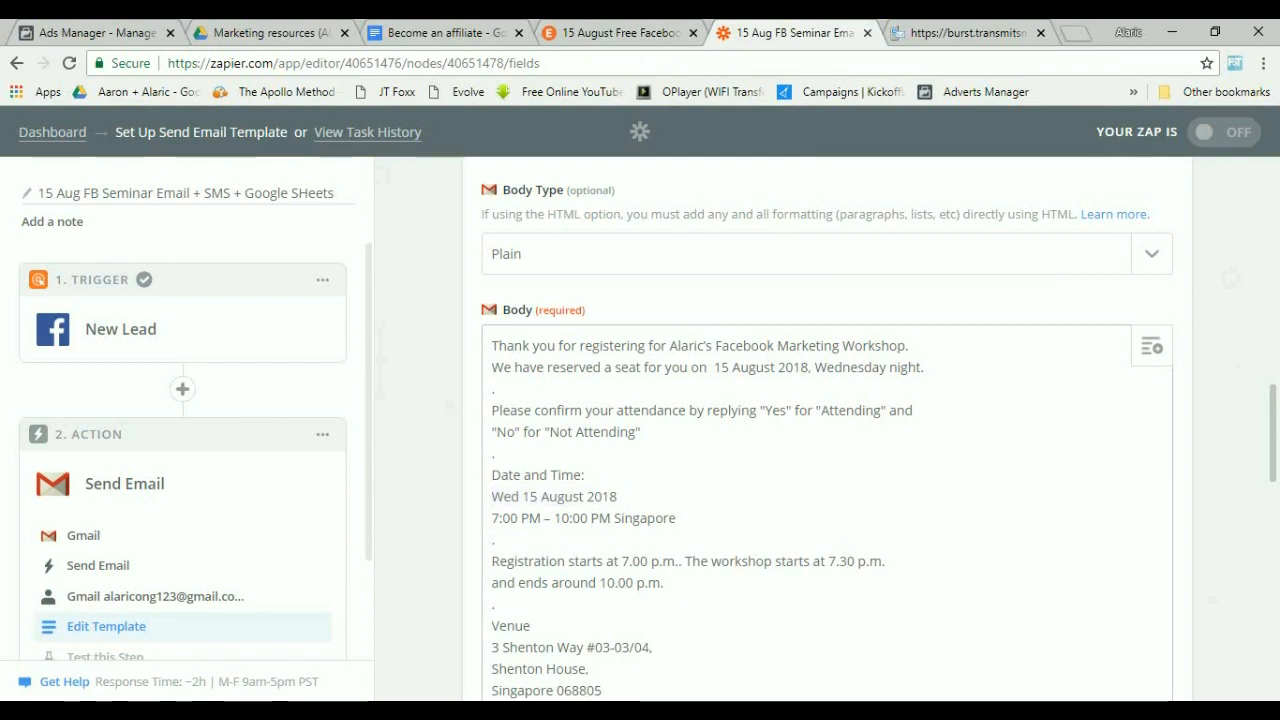
Replace the venue address in the body with the location copied from the Eventbrite page and remove the extra blank lines.
scroll(827, 430, "down", 1)
scroll(827, 430, "down", 1)
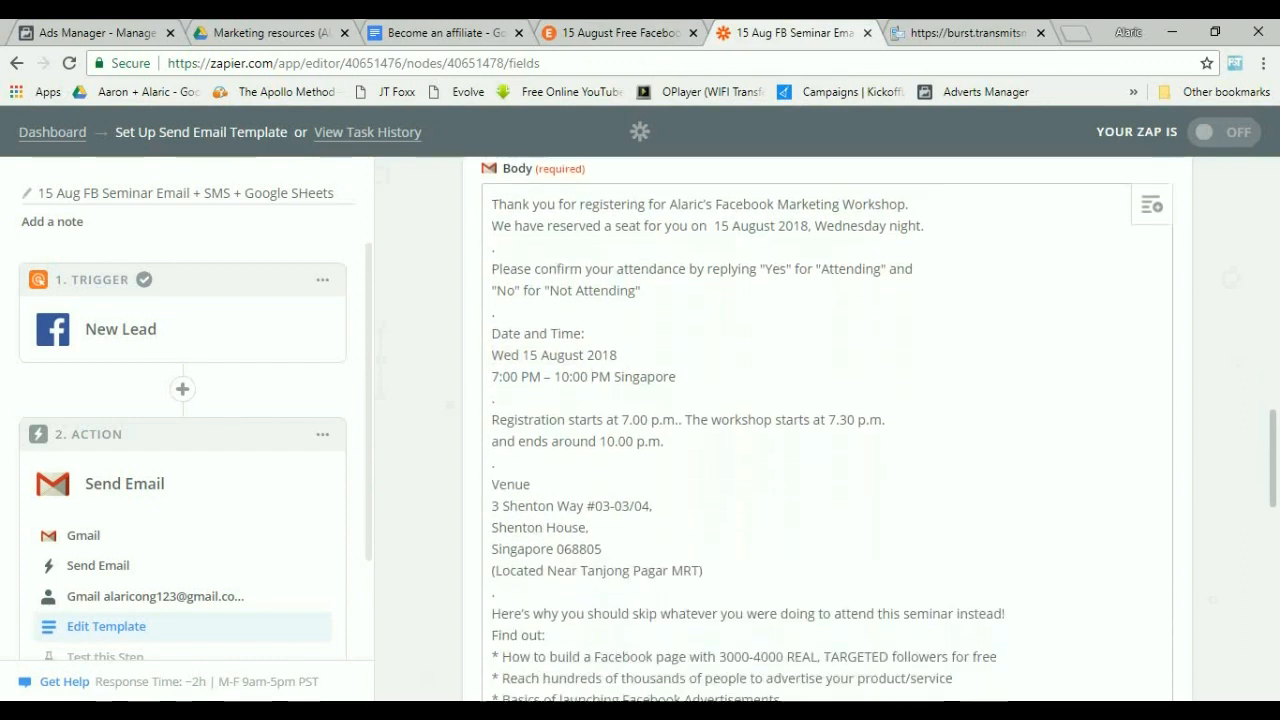
left_click_drag(492, 491, 703, 556)
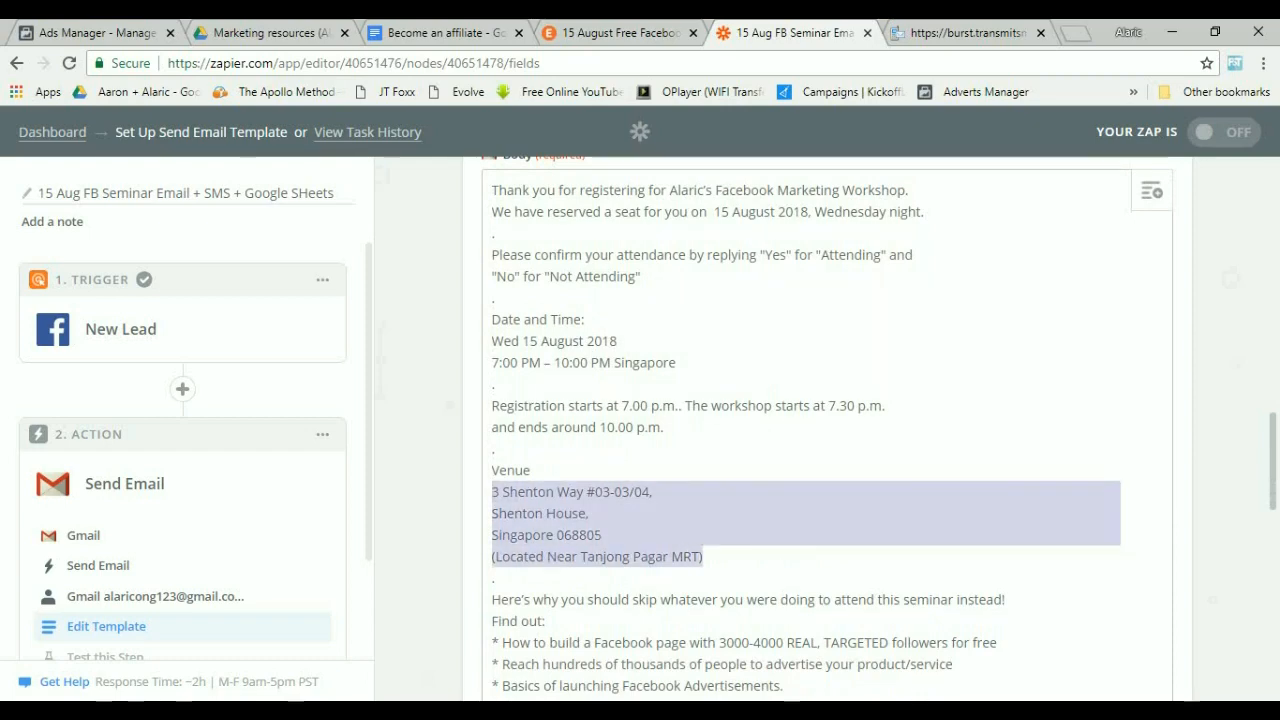
key("BackSpace")
left_click(640, 32)
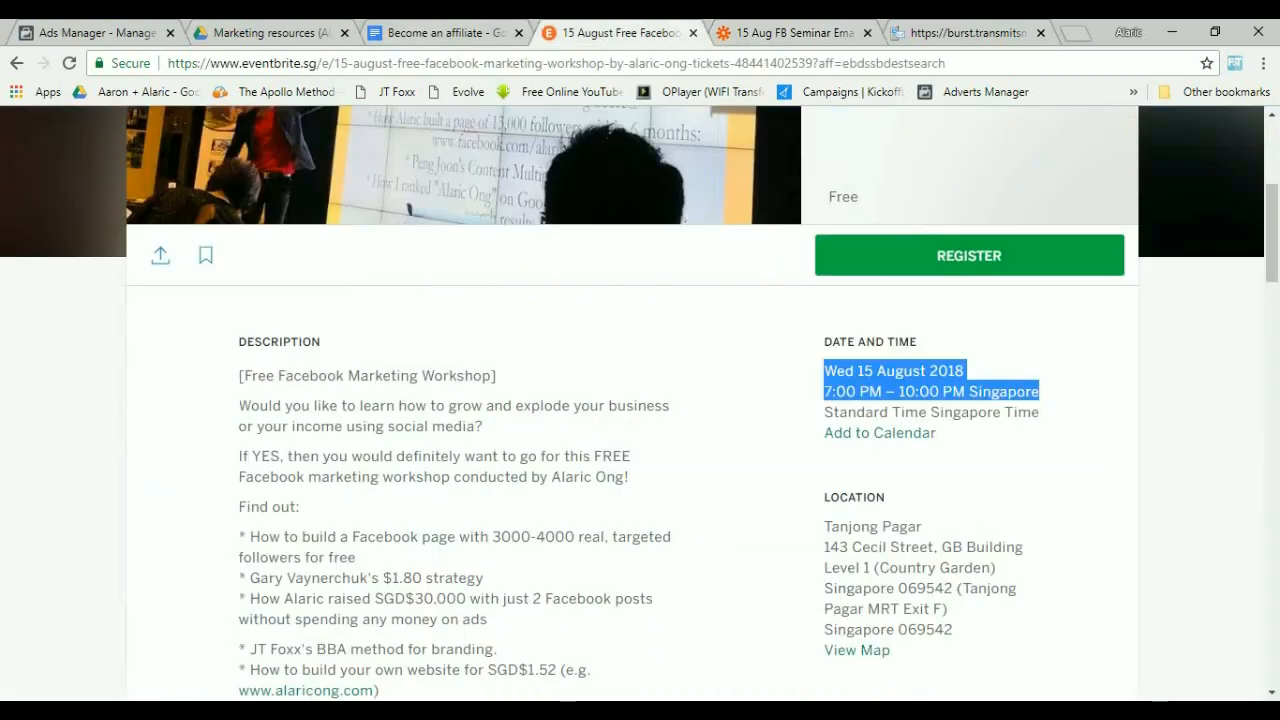
left_click_drag(824, 520, 953, 630)
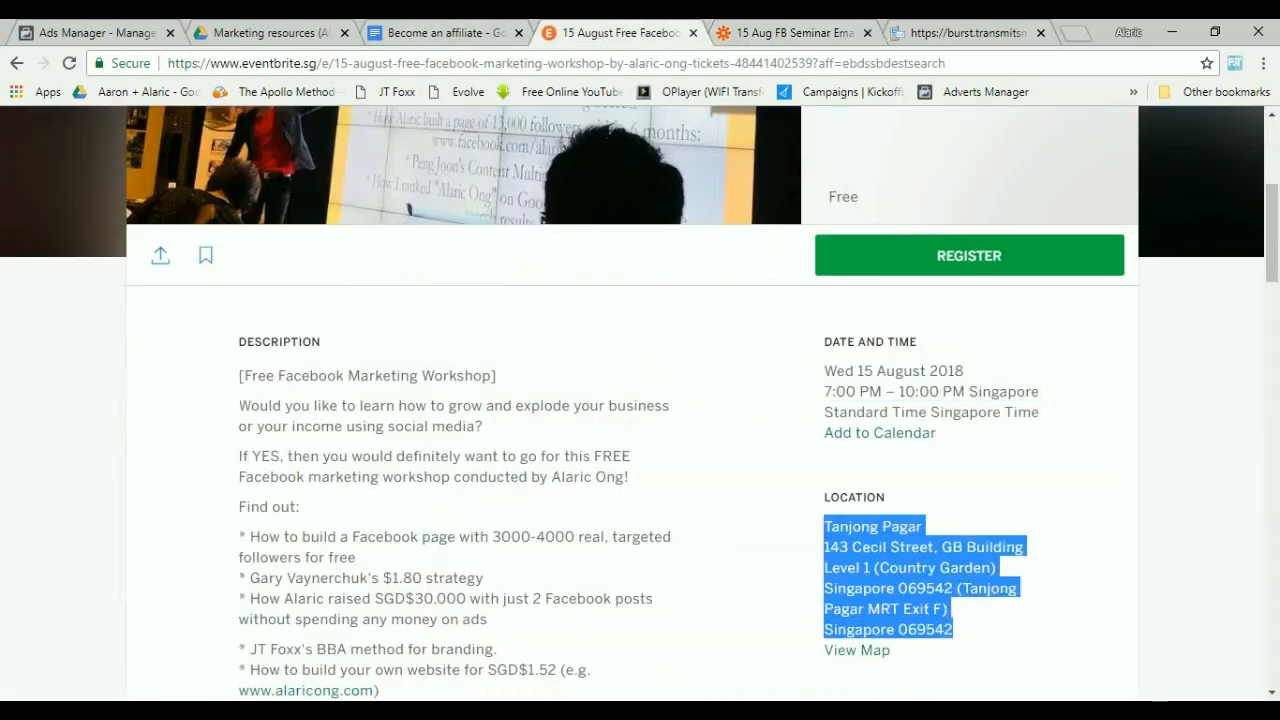
left_click(765, 33)
key("ctrl+v")
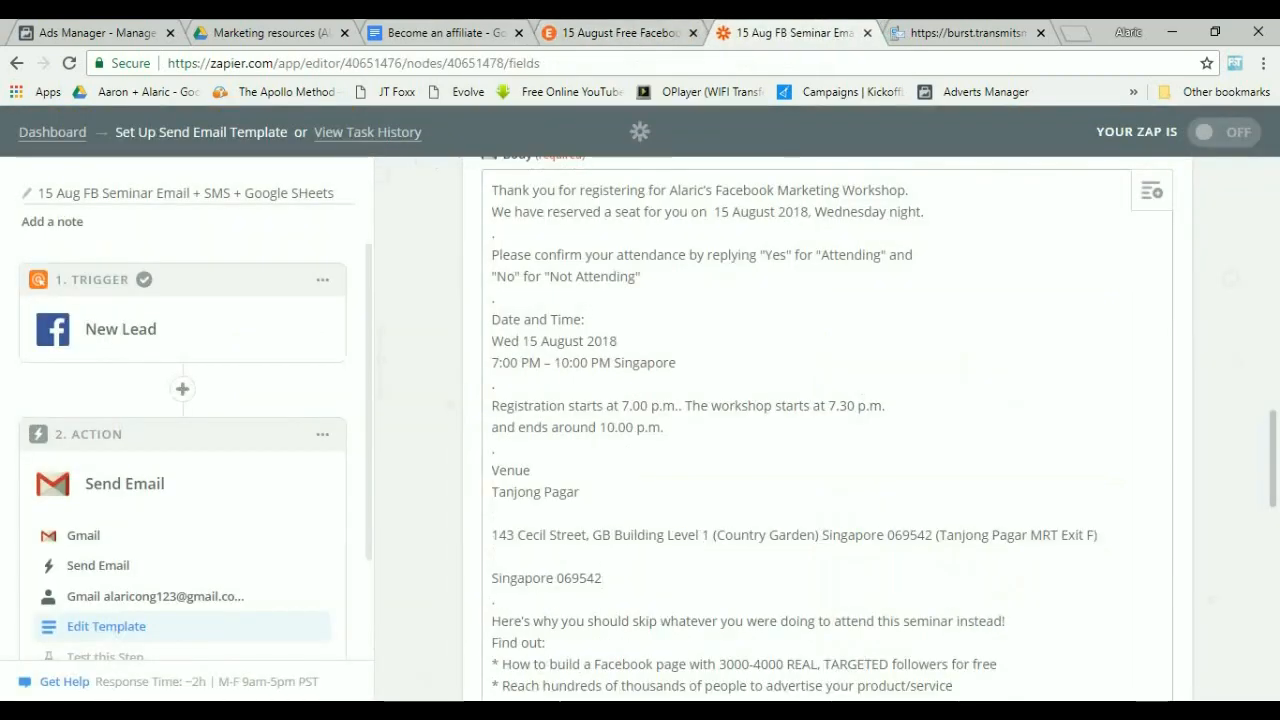
key("BackSpace")
key("Up")
key("BackSpace")
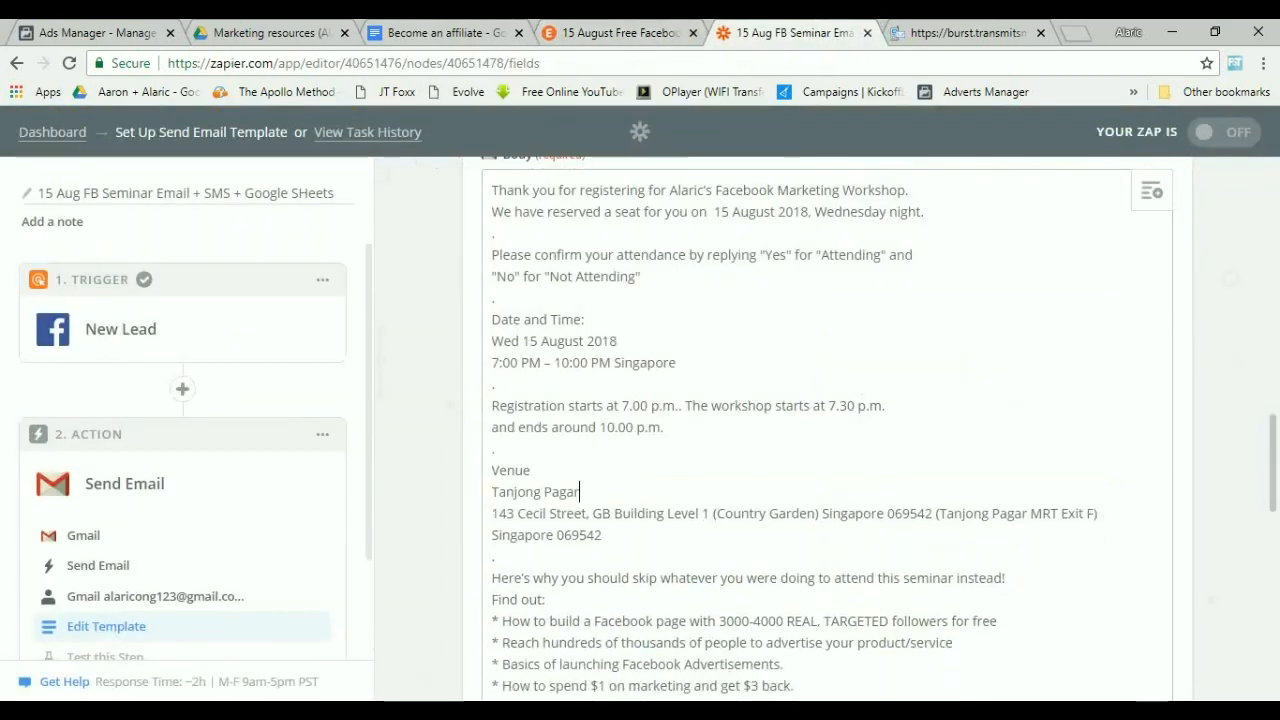
scroll(828, 430, "down", 2)
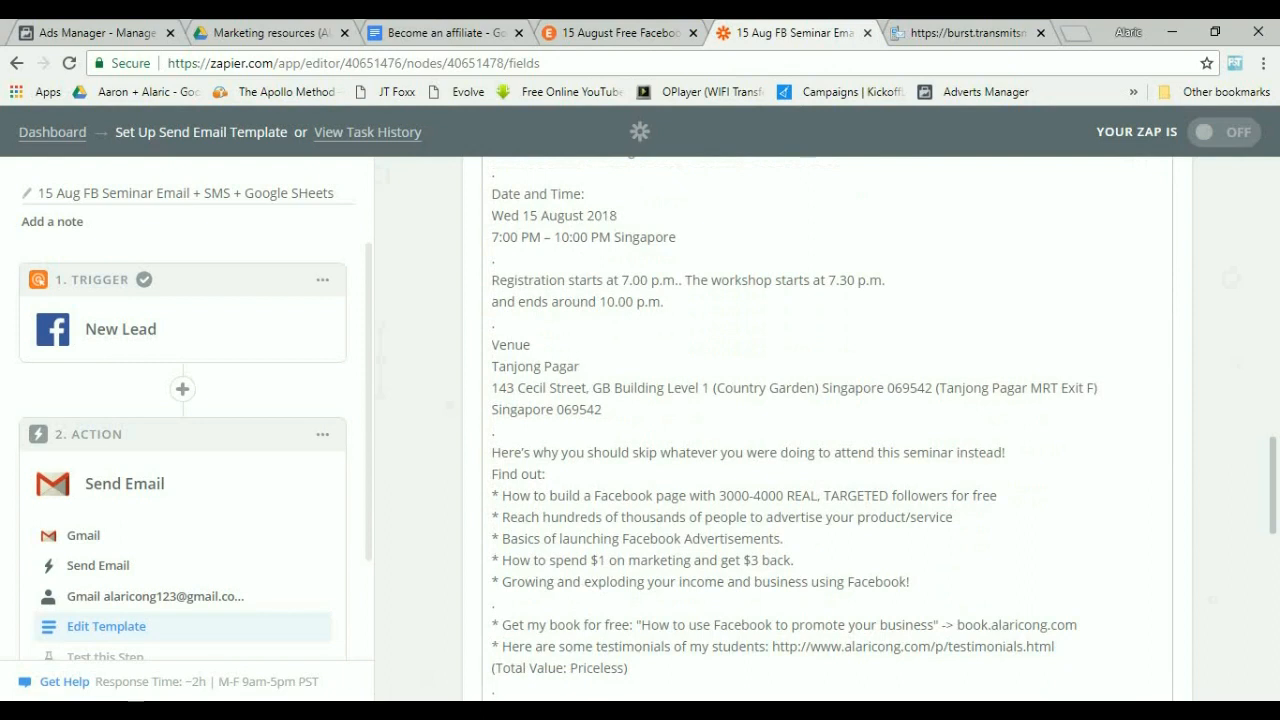
Read through the remaining body text of the email template, selecting passages along the way.
scroll(828, 430, "down", 1)
left_click_drag(520, 529, 907, 551)
left_click(915, 551)
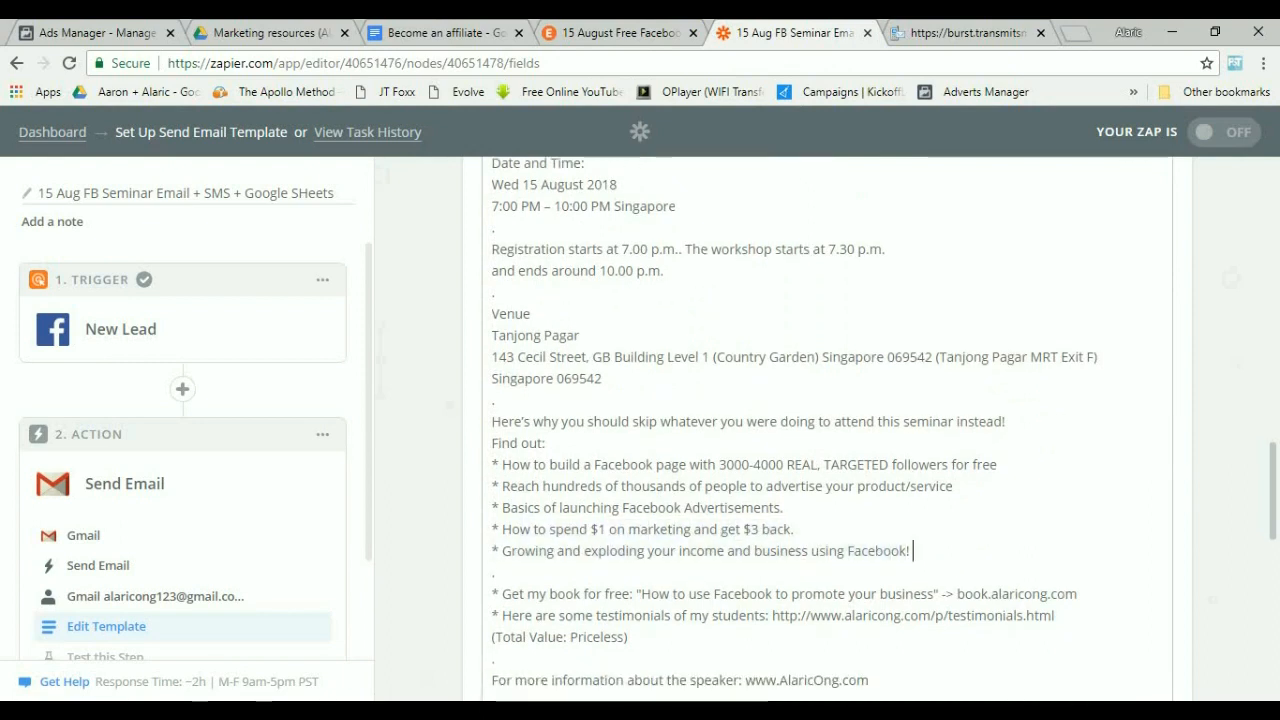
scroll(915, 551, "down", 2)
left_click_drag(513, 491, 677, 469)
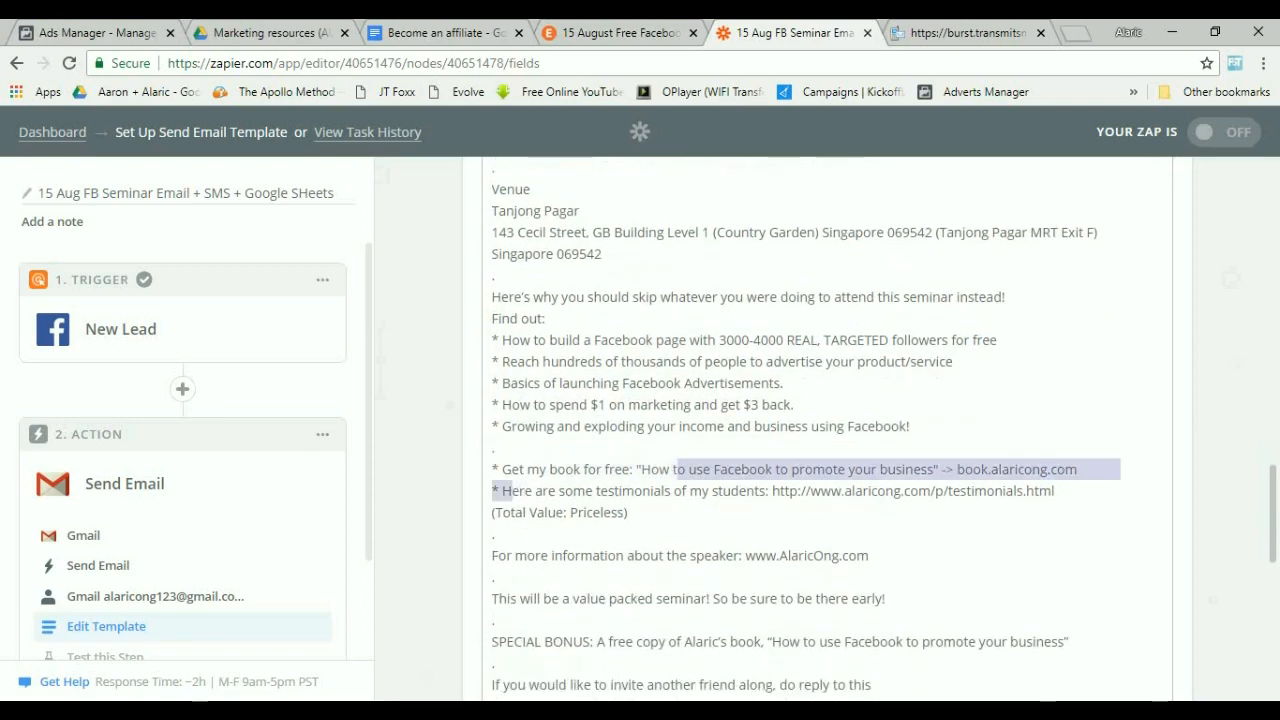
left_click(629, 512)
scroll(629, 512, "down", 1)
scroll(828, 430, "down", 1)
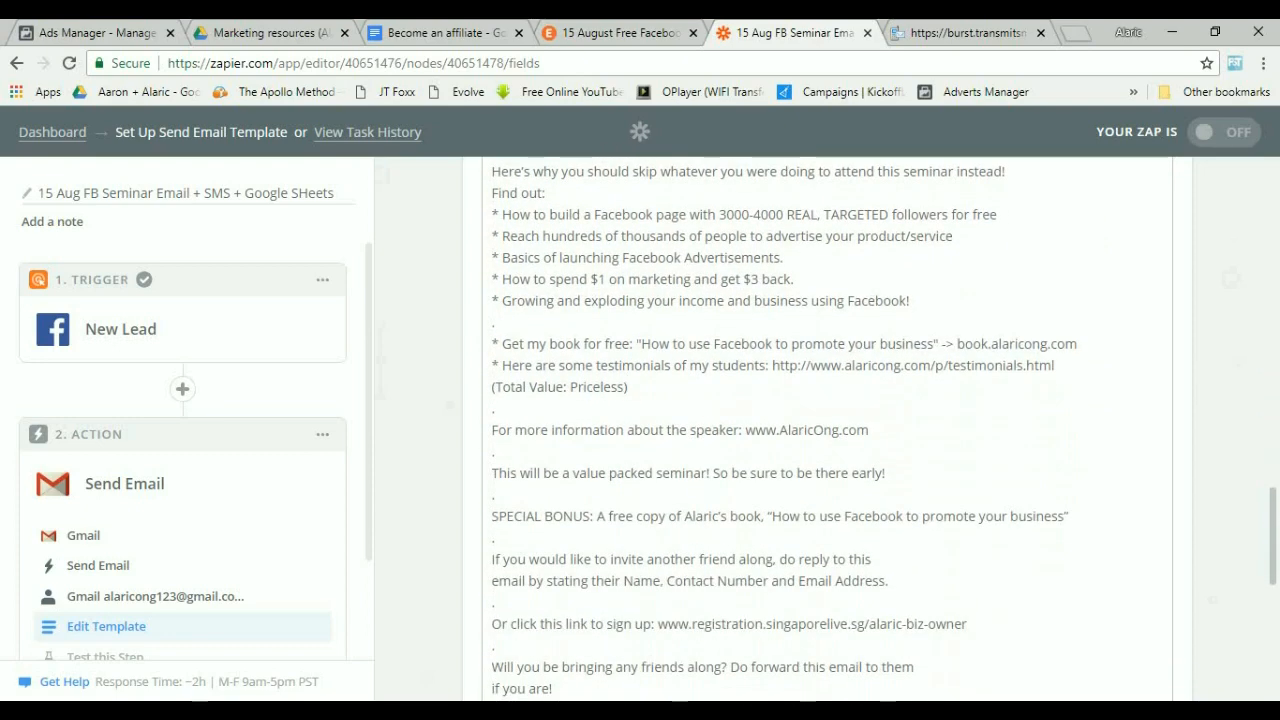
left_click_drag(520, 473, 820, 559)
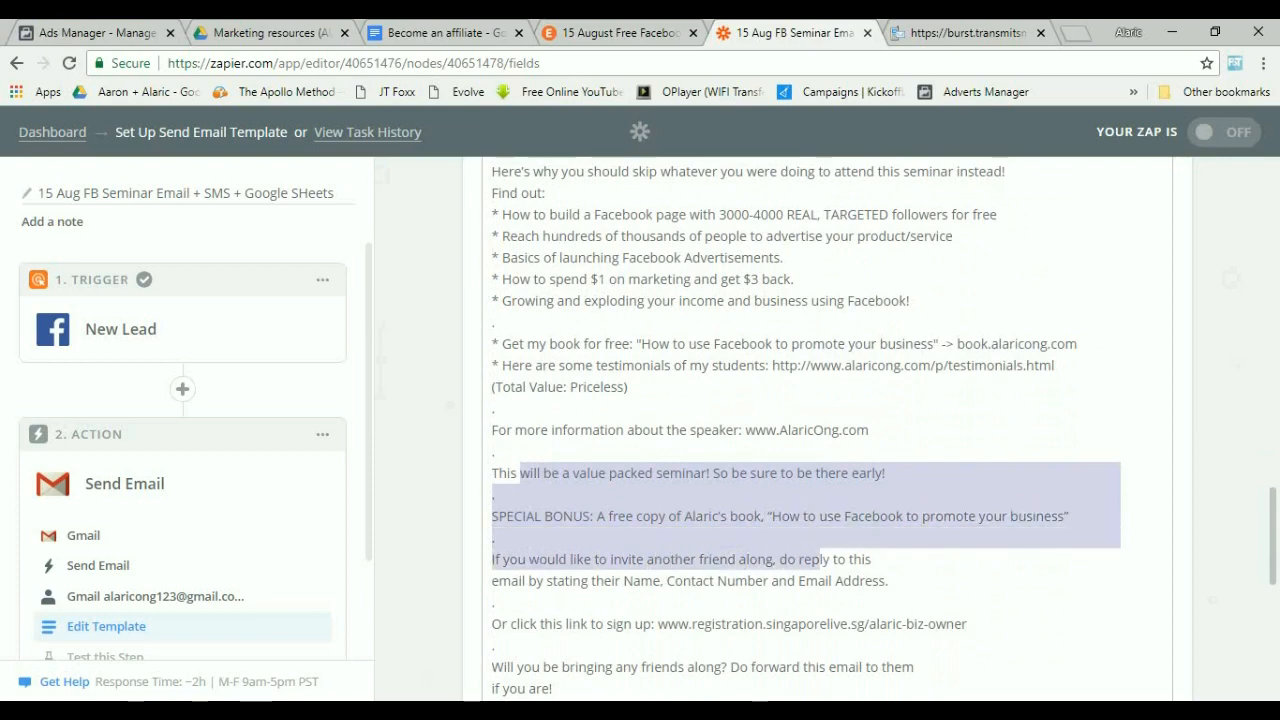
left_click(830, 559)
Delete the registration link after "Or click this link to sign up:" in the email body.
scroll(830, 520, "down", 1)
left_click_drag(564, 487, 967, 530)
left_click(668, 530)
key("BackSpace")
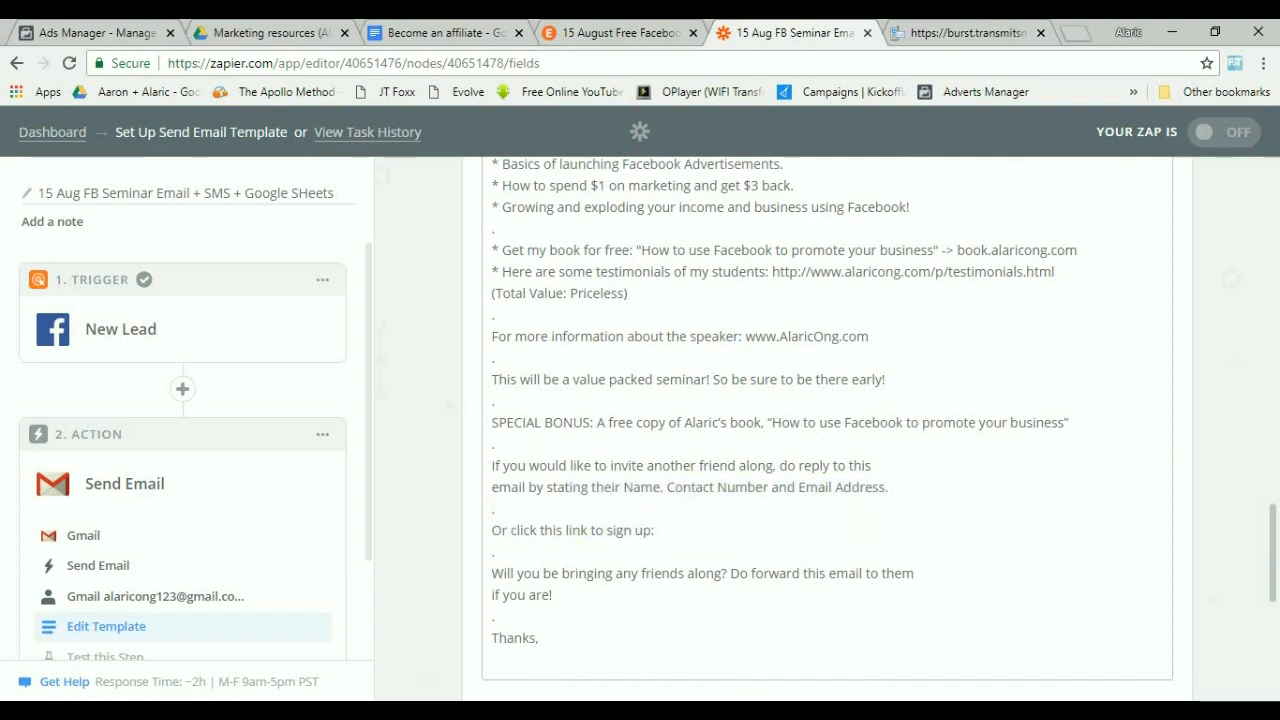
key("ctrl+shift+Tab")
key("ctrl+shift+Tab")
key("ctrl+Tab")
key("ctrl+Tab")
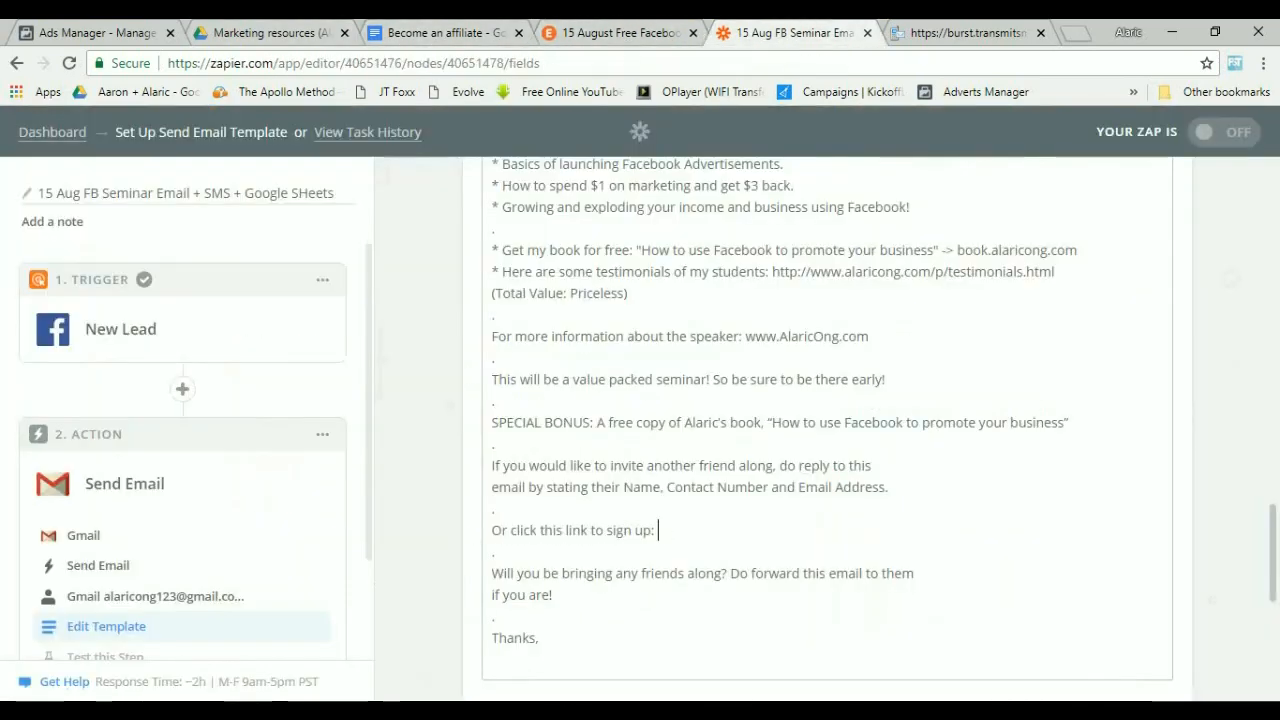
left_click_drag(504, 573, 552, 595)
left_click(494, 617)
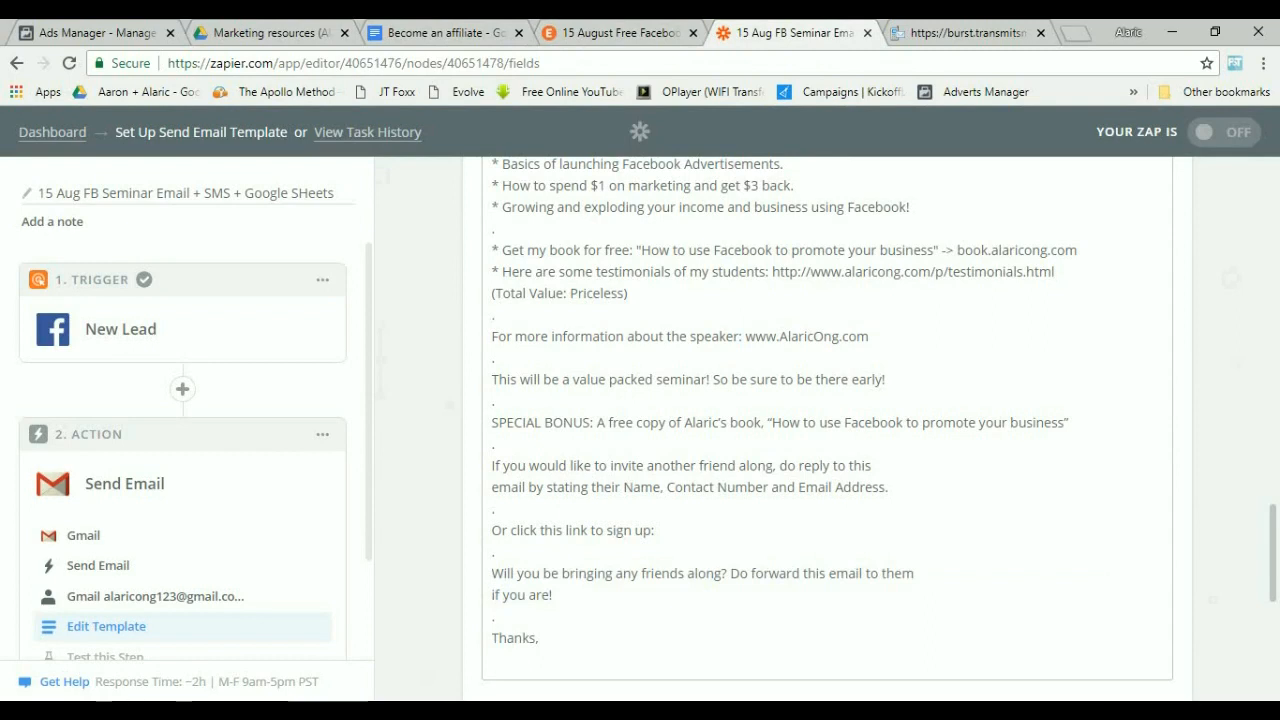
Add the sender's name and website address on new lines below "Thanks," at the end of the body.
scroll(827, 430, "down", 1)
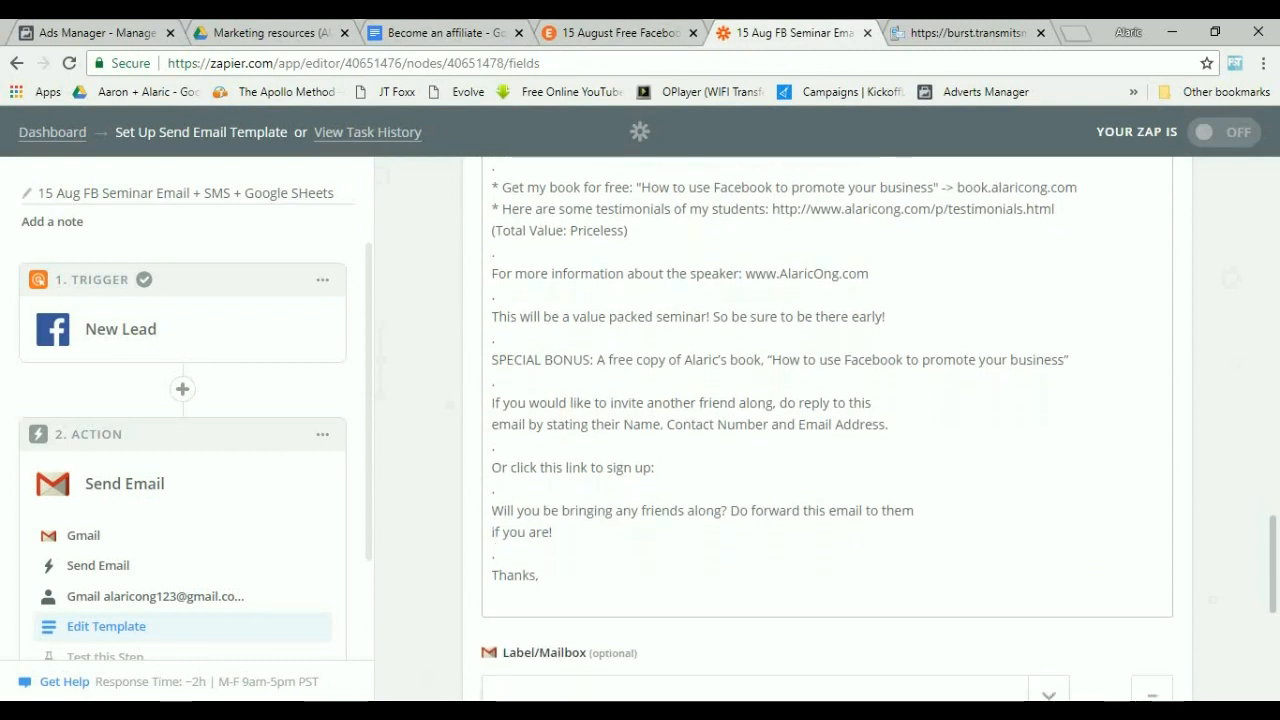
type("Alaric Ong")
scroll(827, 430, "down", 3)
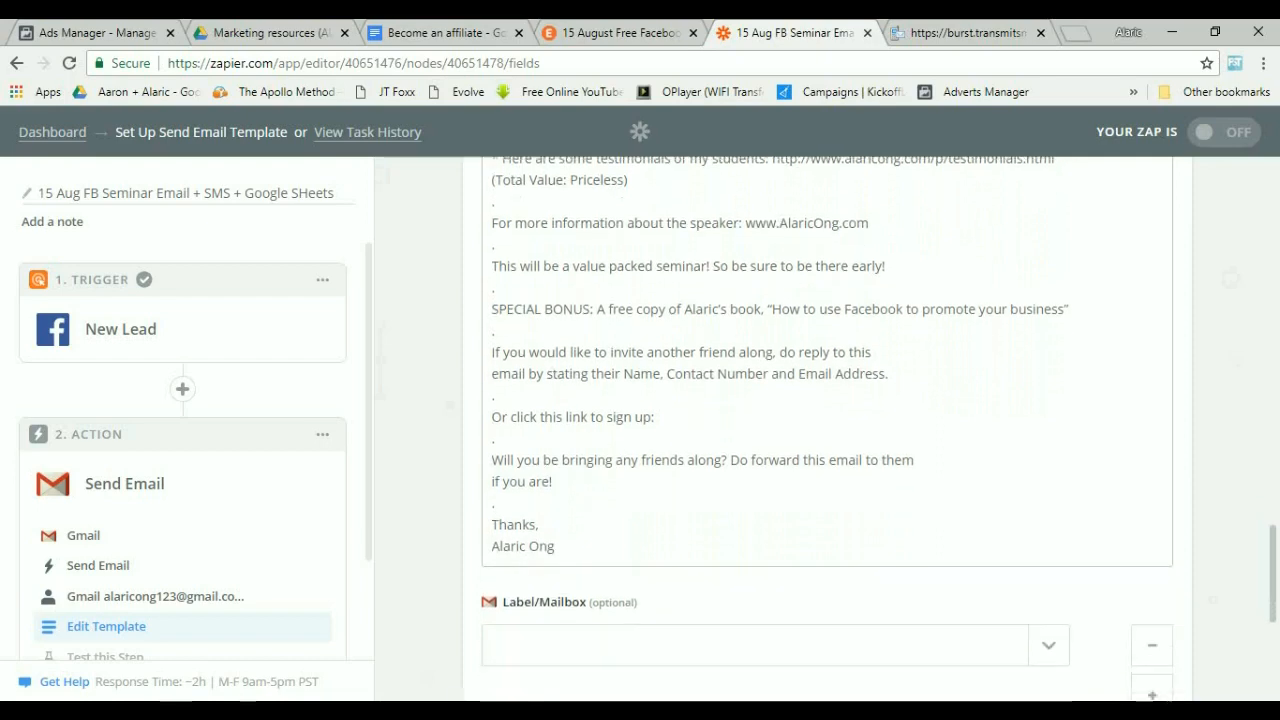
key("Return")
type("www.alaricong.com")
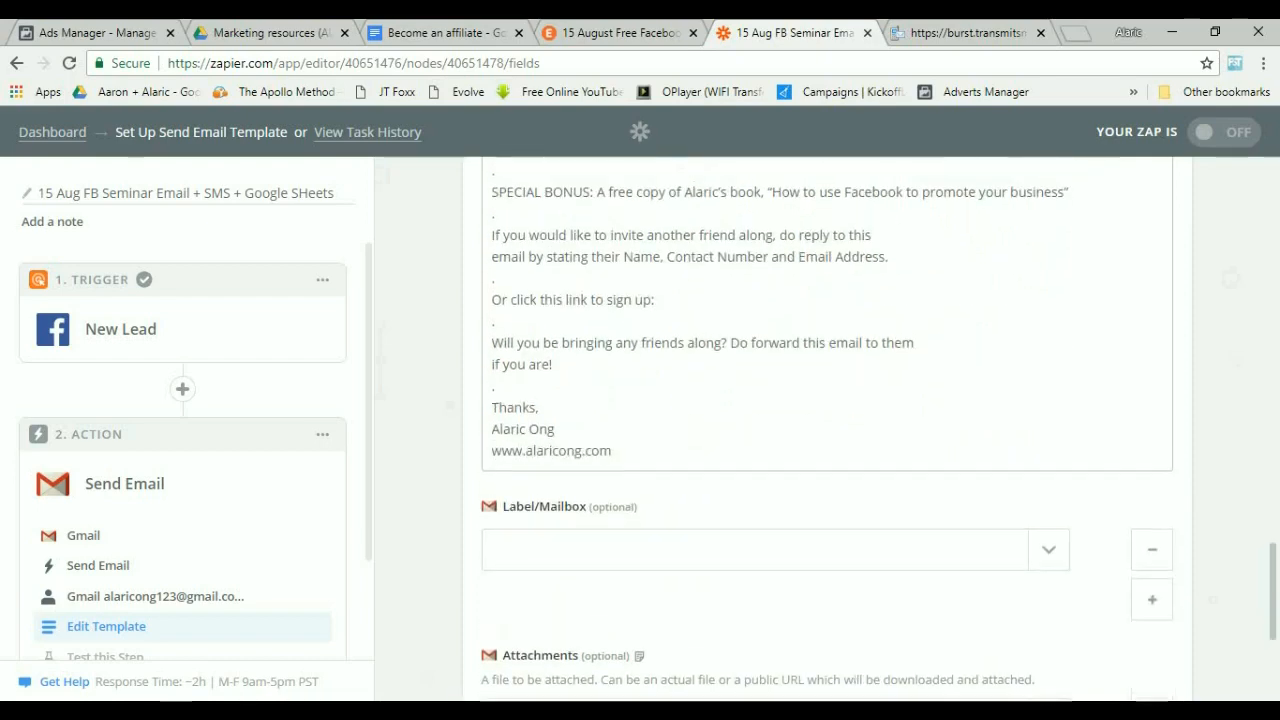
Continue past the template fields and send a test email to Gmail.
scroll(827, 430, "up", 3)
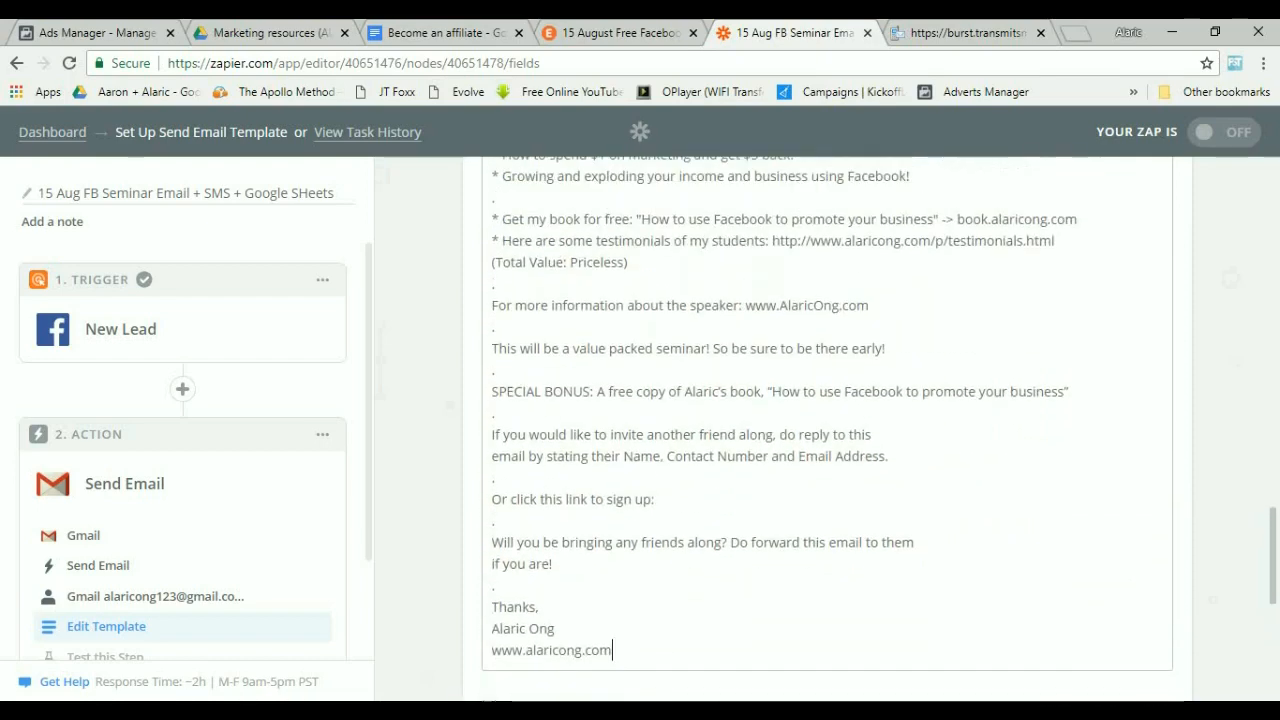
scroll(827, 430, "up", 1)
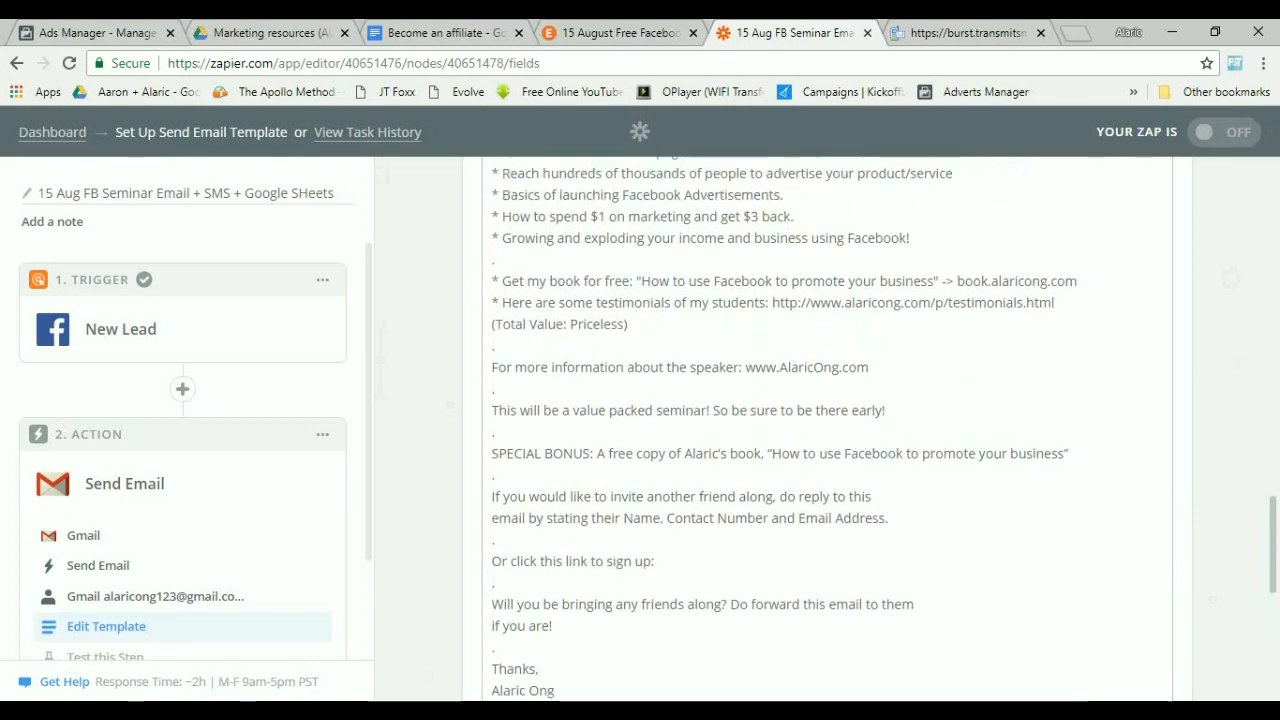
scroll(827, 430, "down", 8)
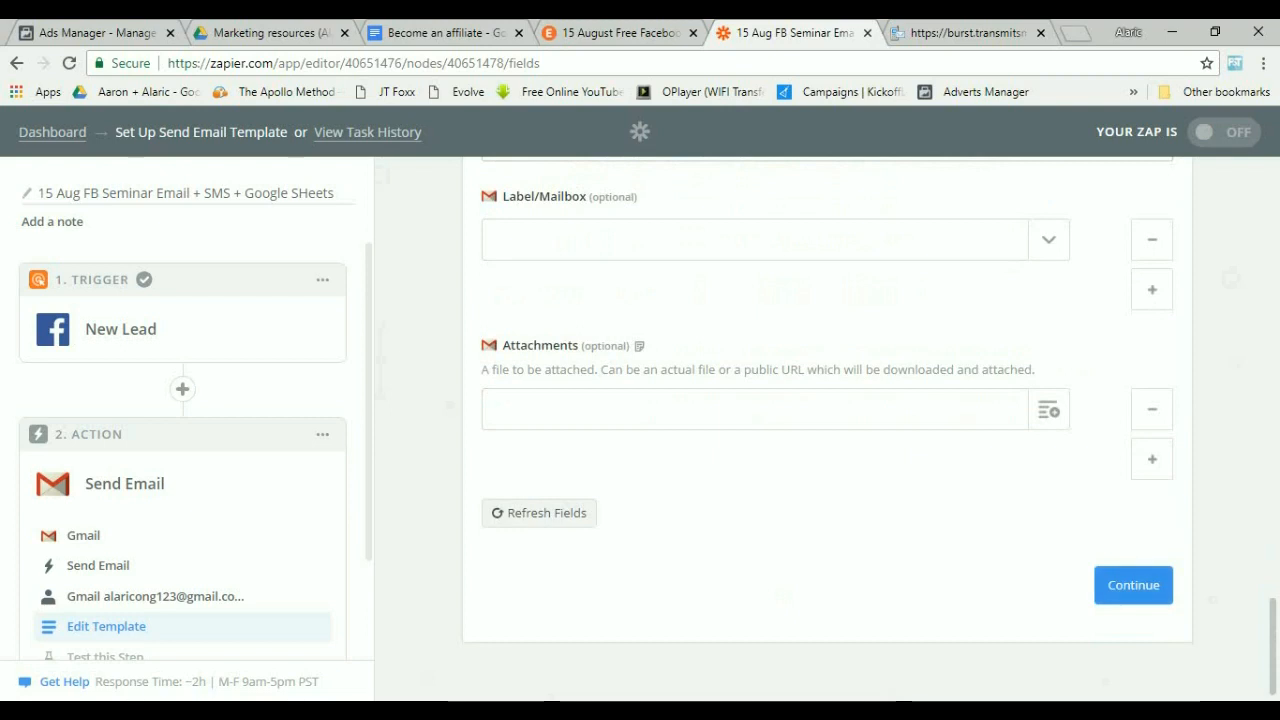
left_click(1133, 585)
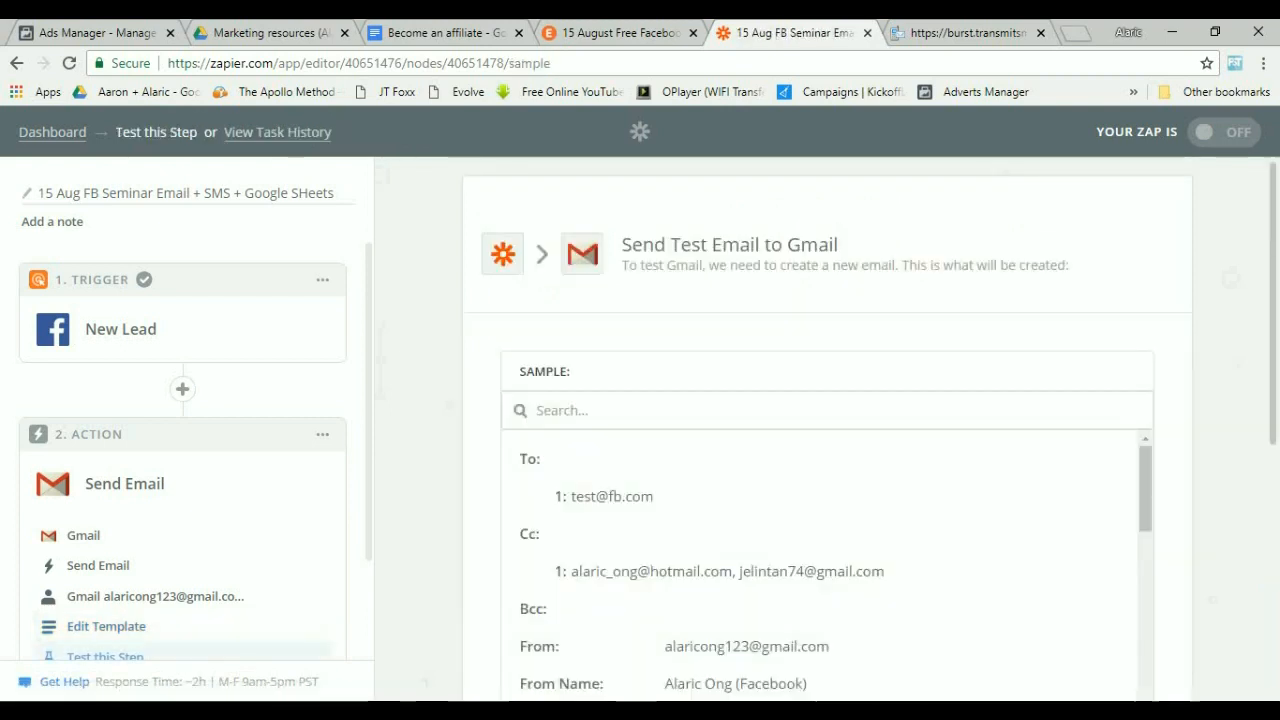
scroll(827, 450, "down", 10)
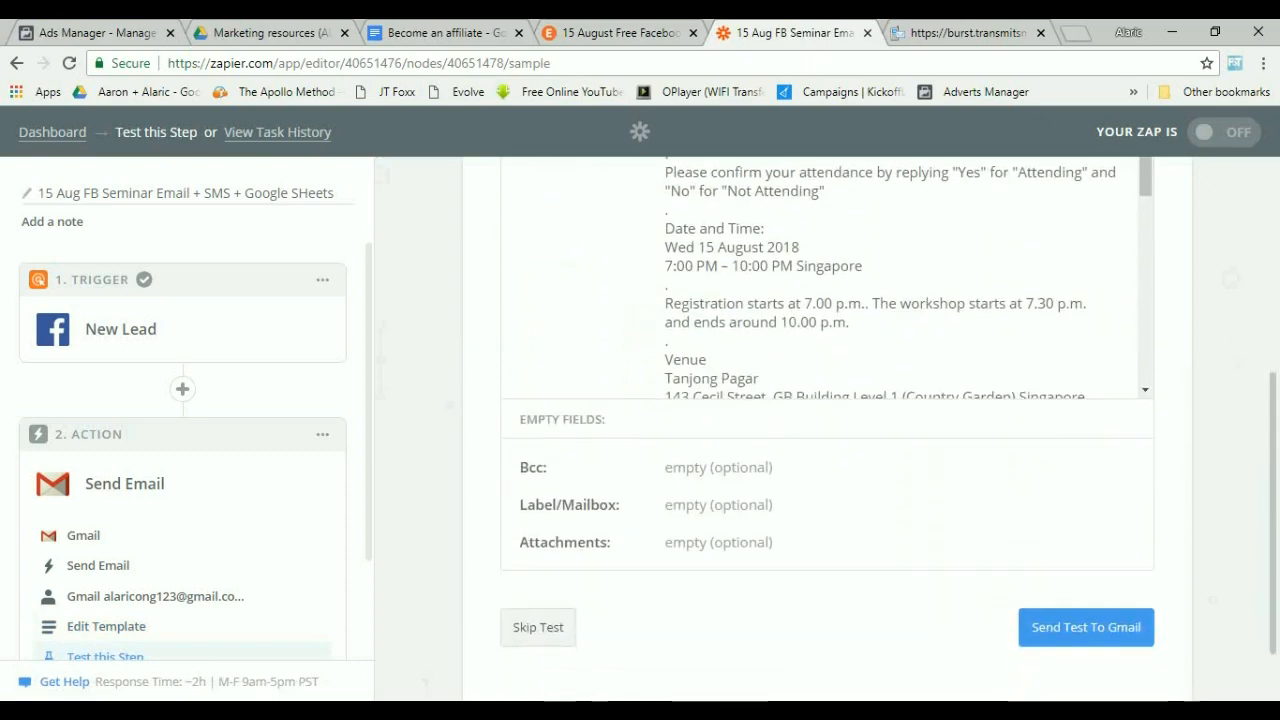
left_click(1086, 548)
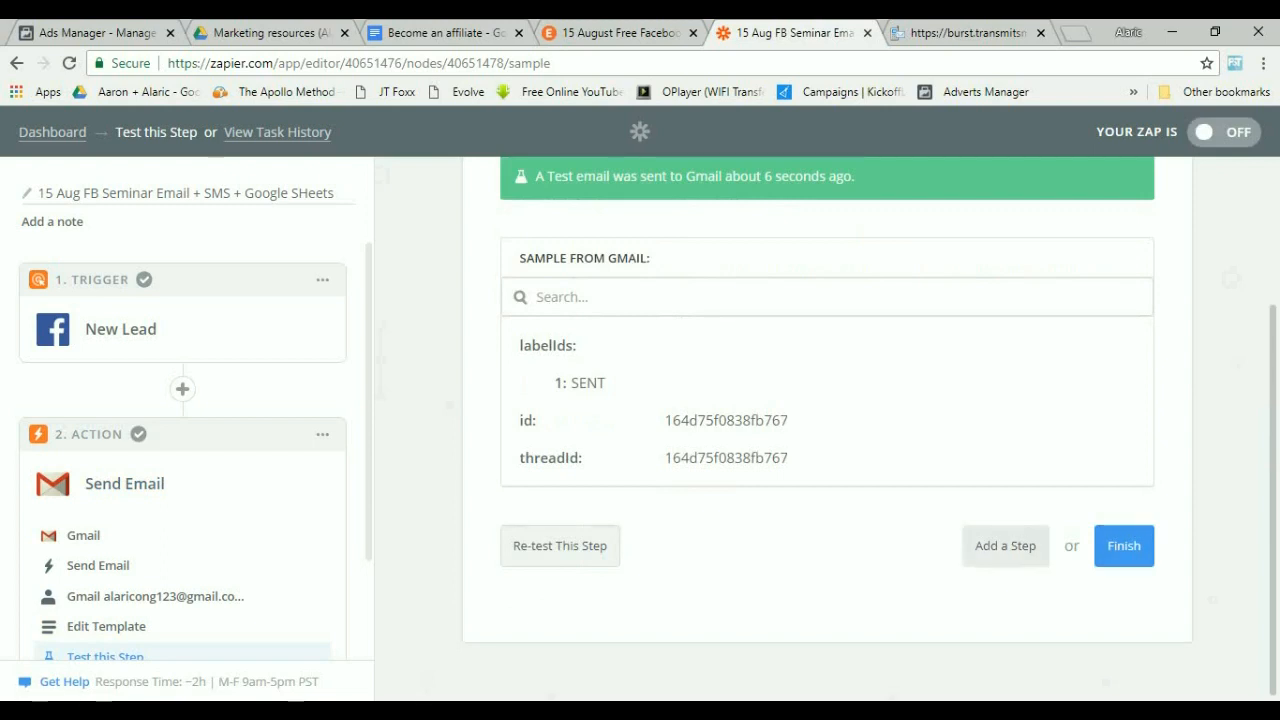
Add another action step to the Zap and choose Google Sheets as its app.
left_click(1005, 545)
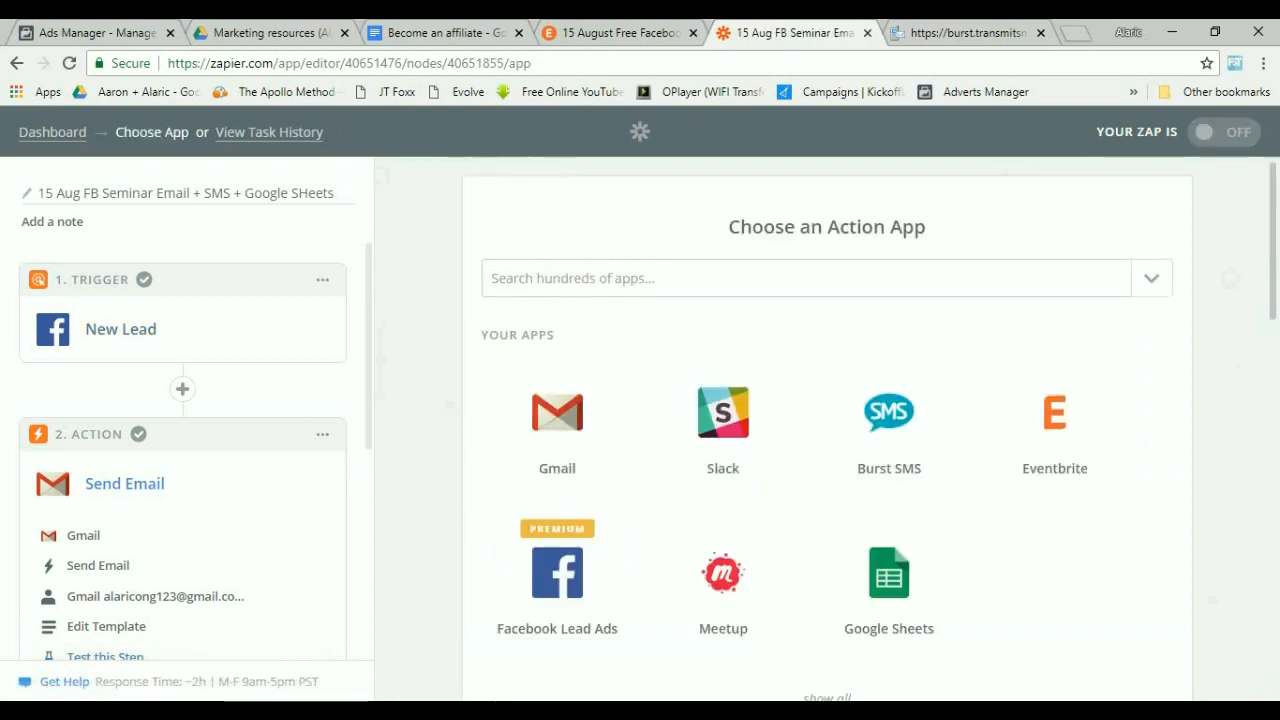
scroll(557, 520, "down", 1)
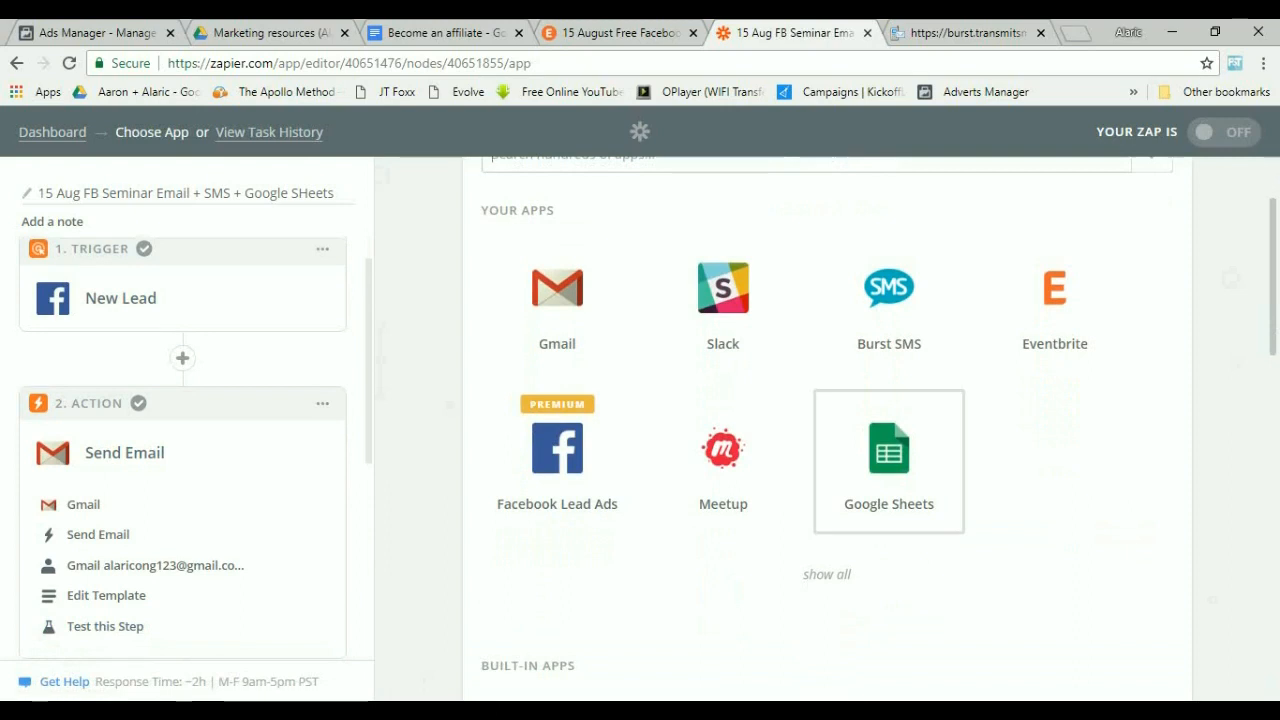
left_click(889, 462)
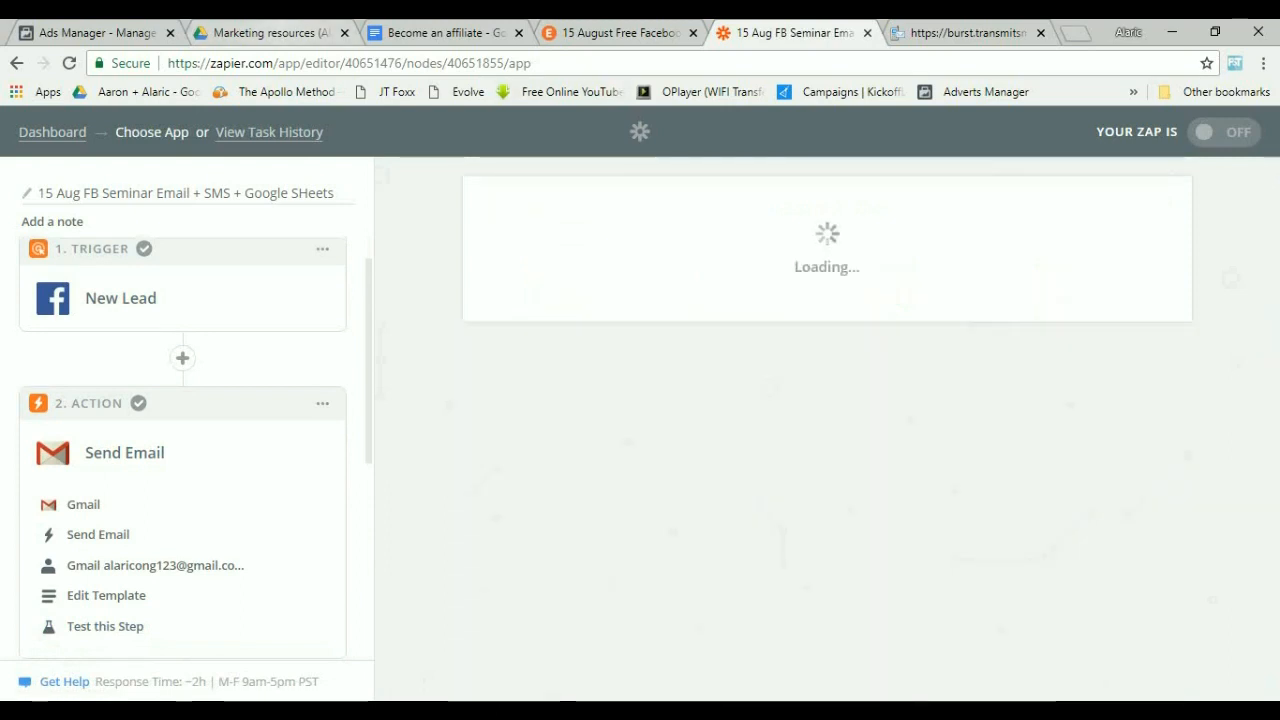
Switch to Google Drive and create a new blank Google Sheets spreadsheet.
left_click(272, 33)
left_click(254, 180)
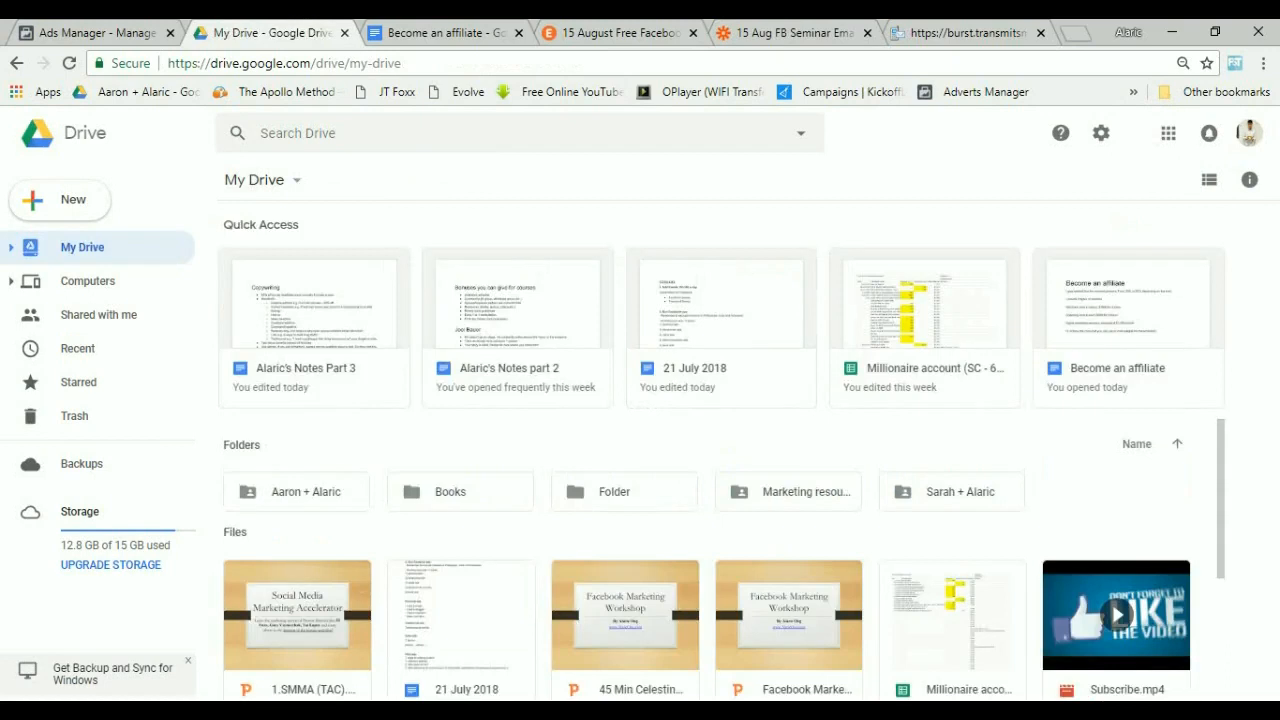
left_click(60, 200)
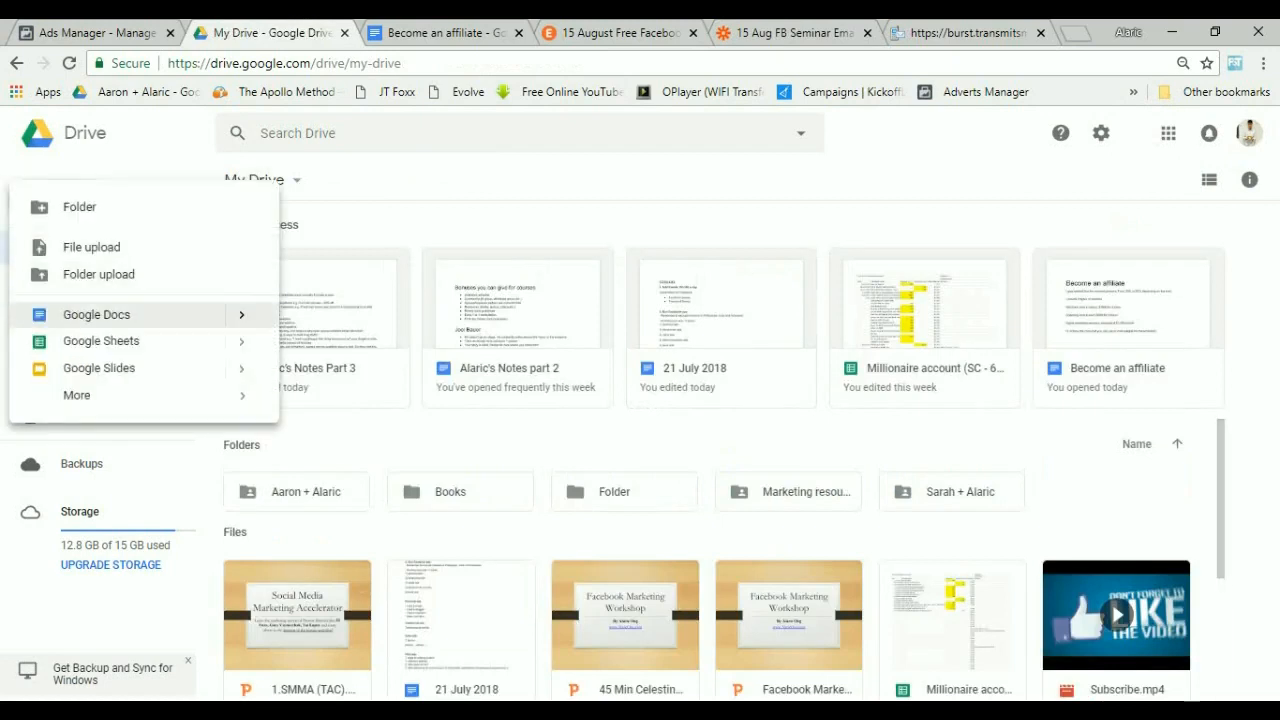
left_click(100, 341)
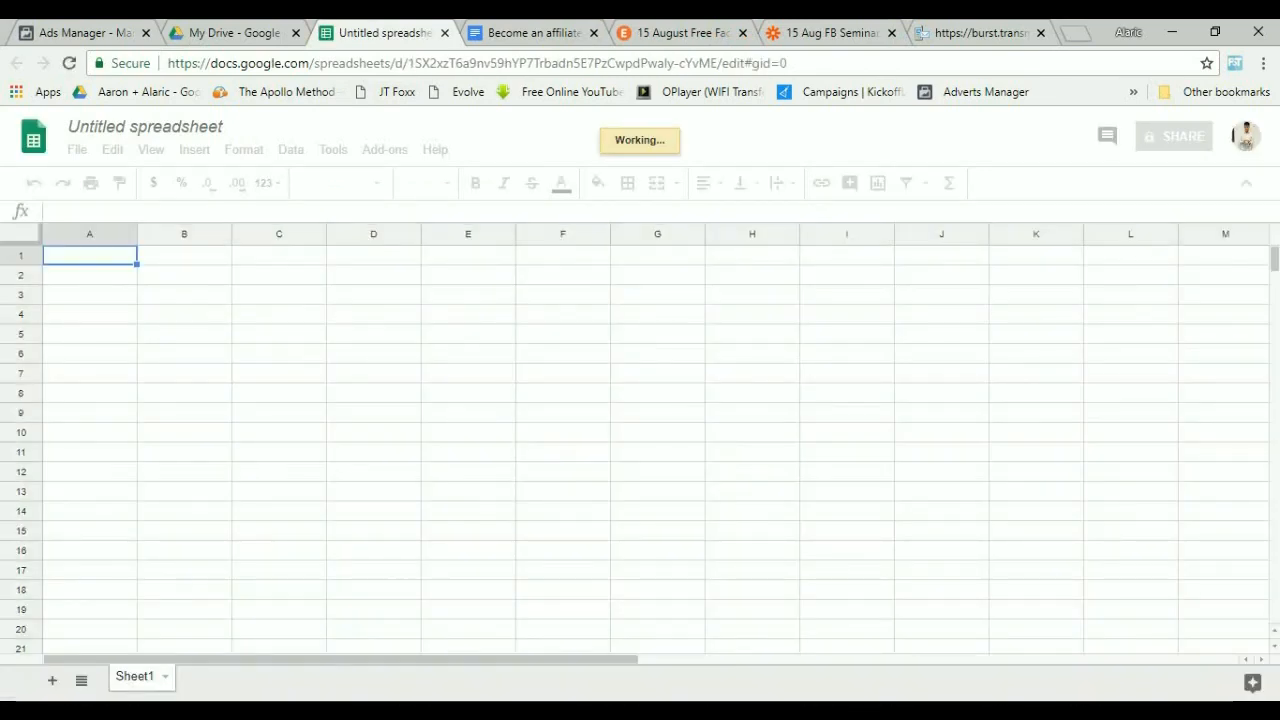
Rename the spreadsheet to "Facebook Seminar".
left_click(210, 126)
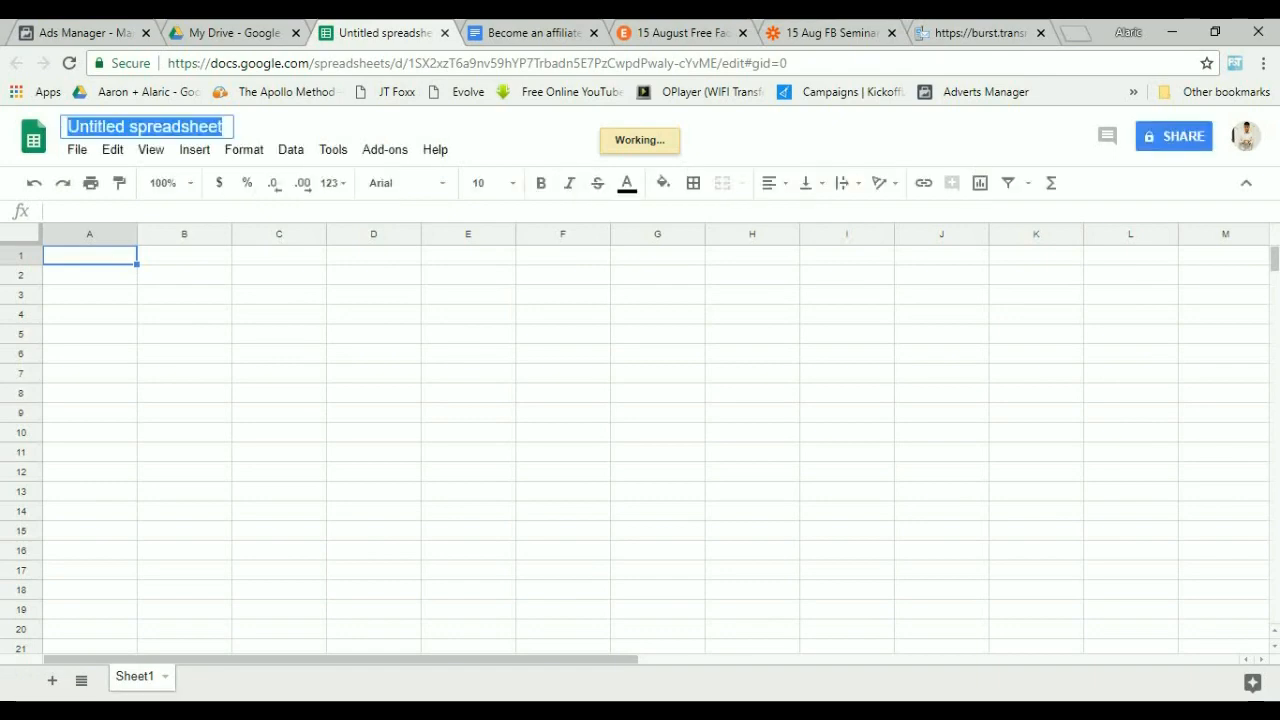
type("Facebook Semin")
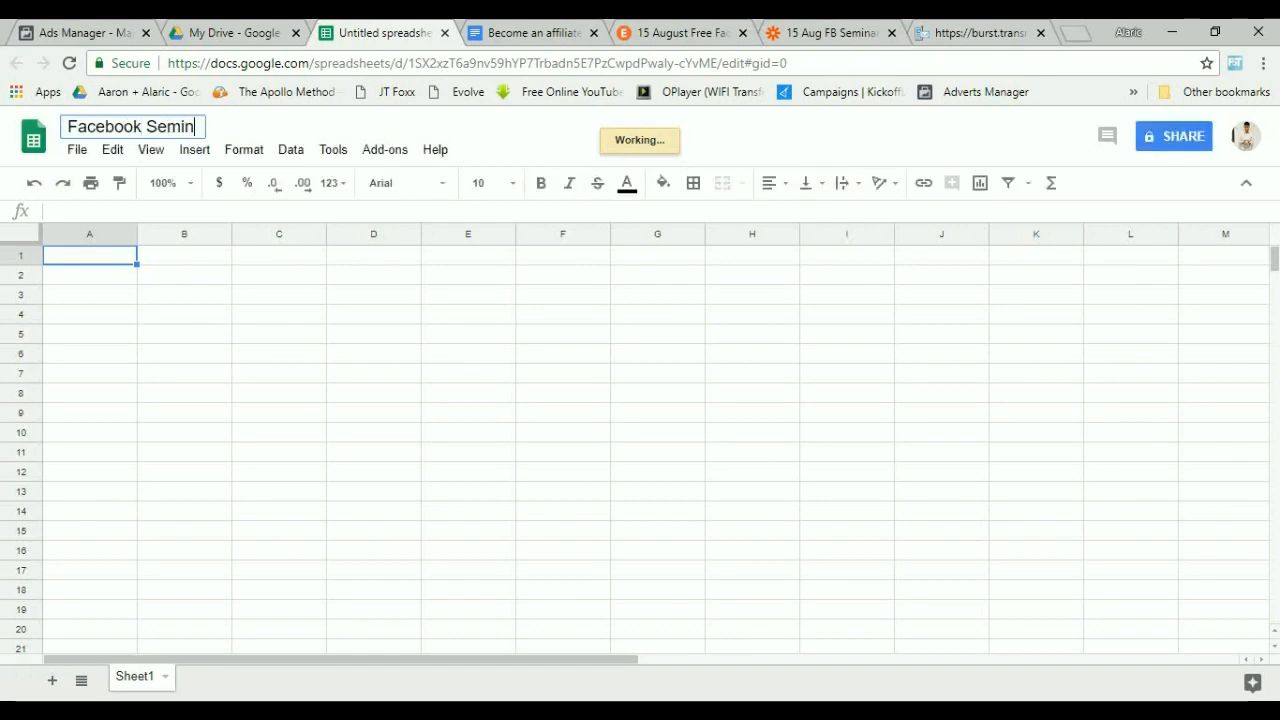
type("ar")
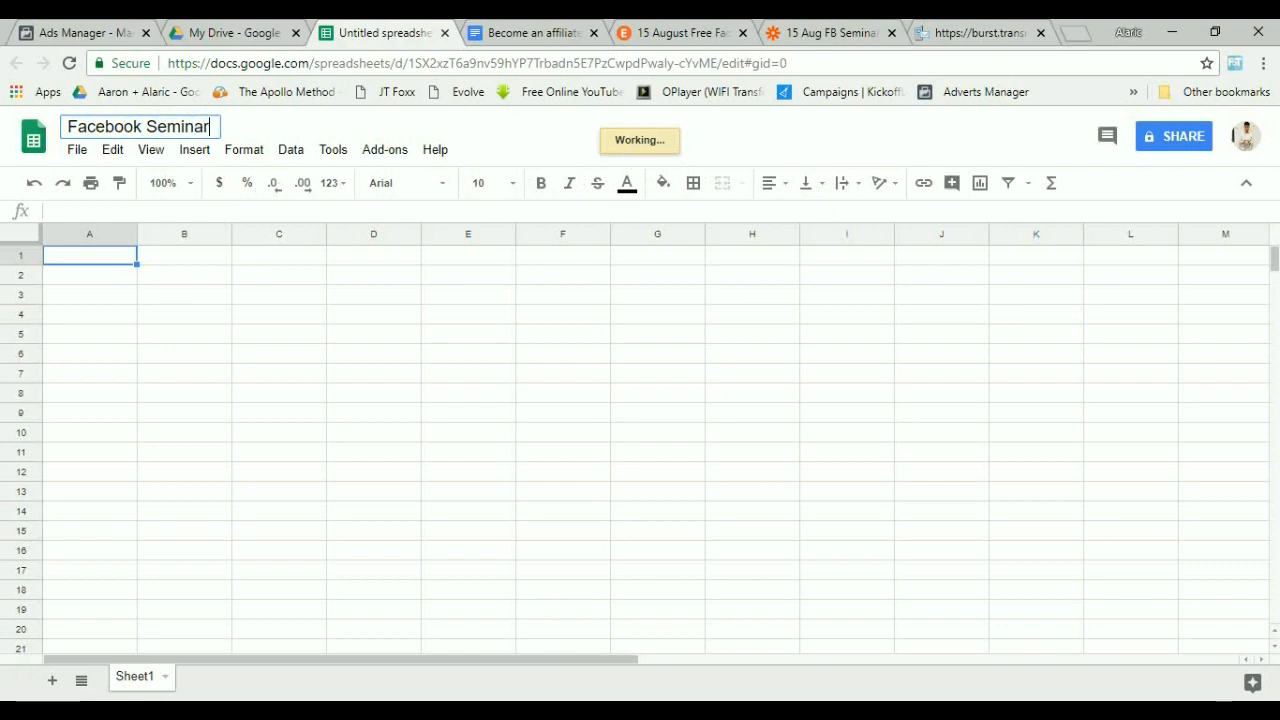
key("Return")
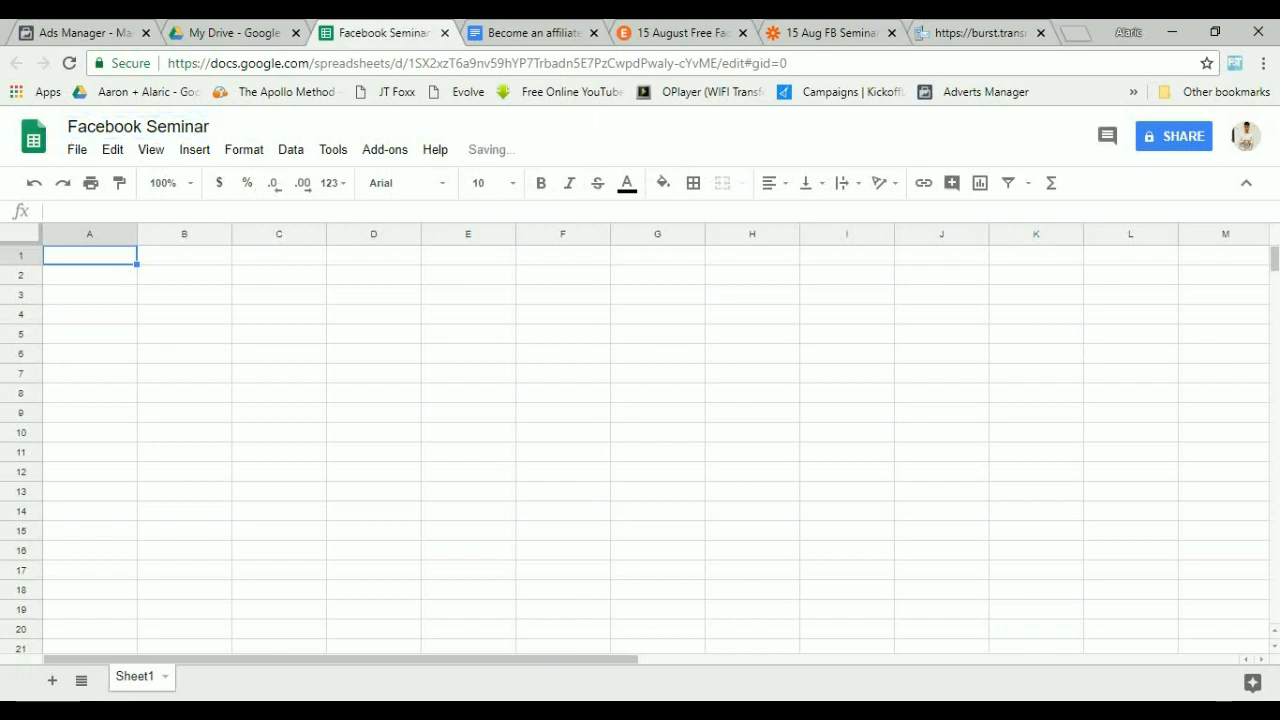
Rename the sheet tab to "15 August".
double_click(135, 677)
type("15")
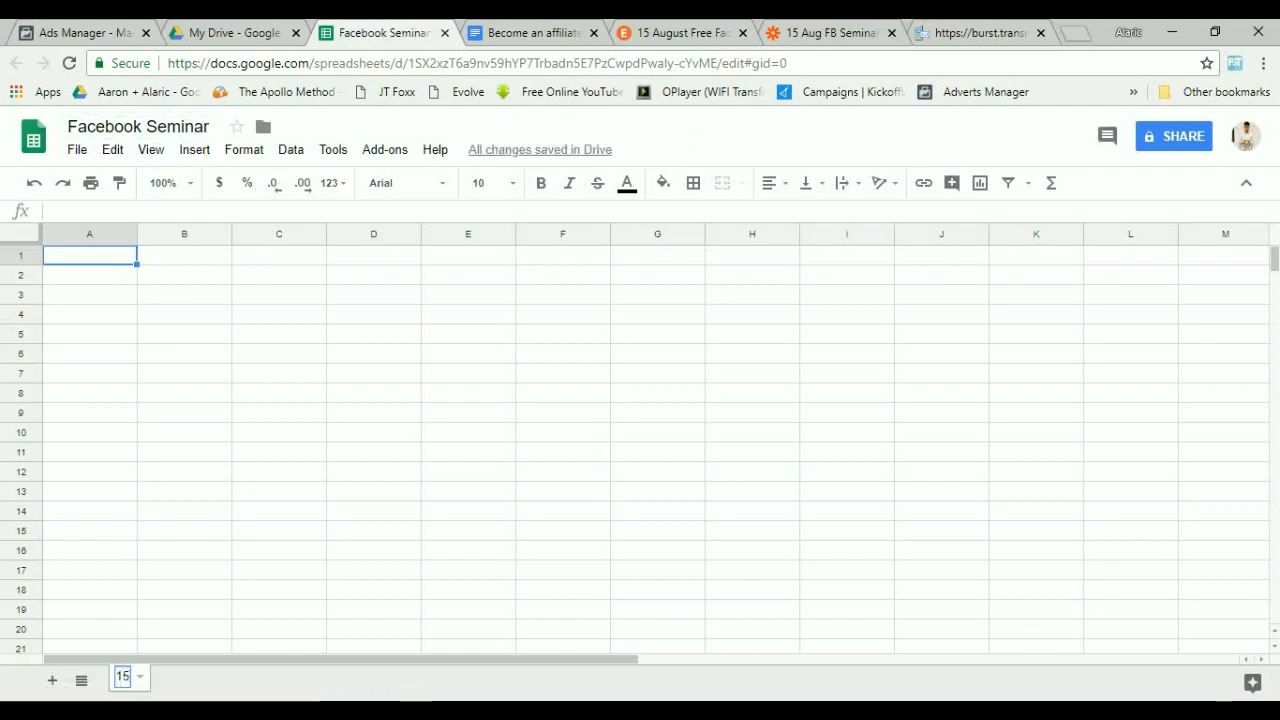
type(" August")
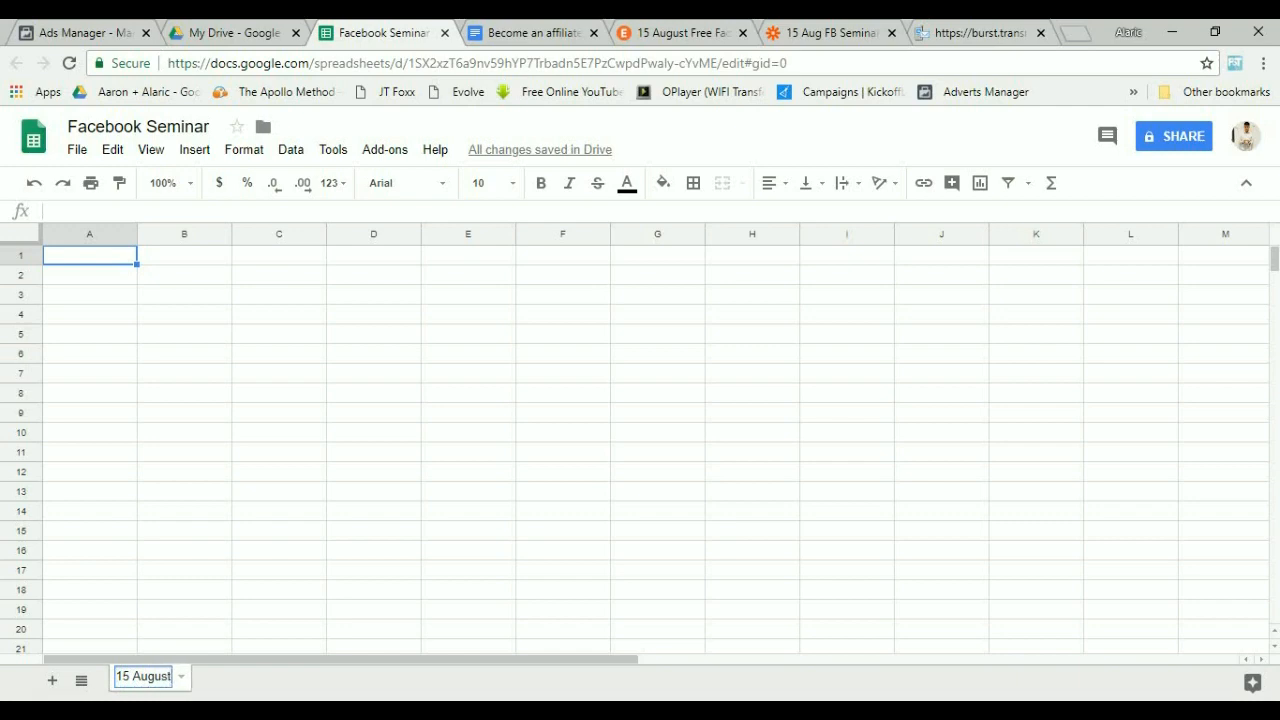
key("Return")
Enter the headers Name, Contact Number and Email across row 1.
key("Tab")
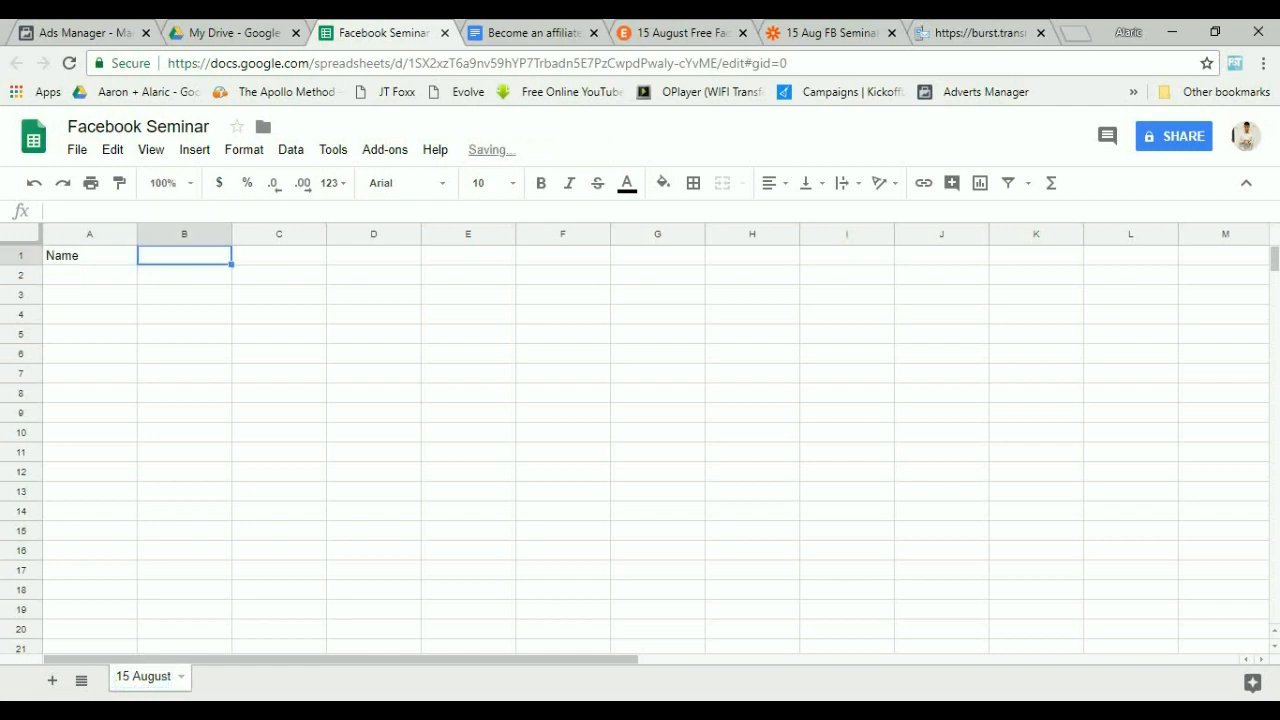
type("conta")
key("BackSpace")
type("Cont")
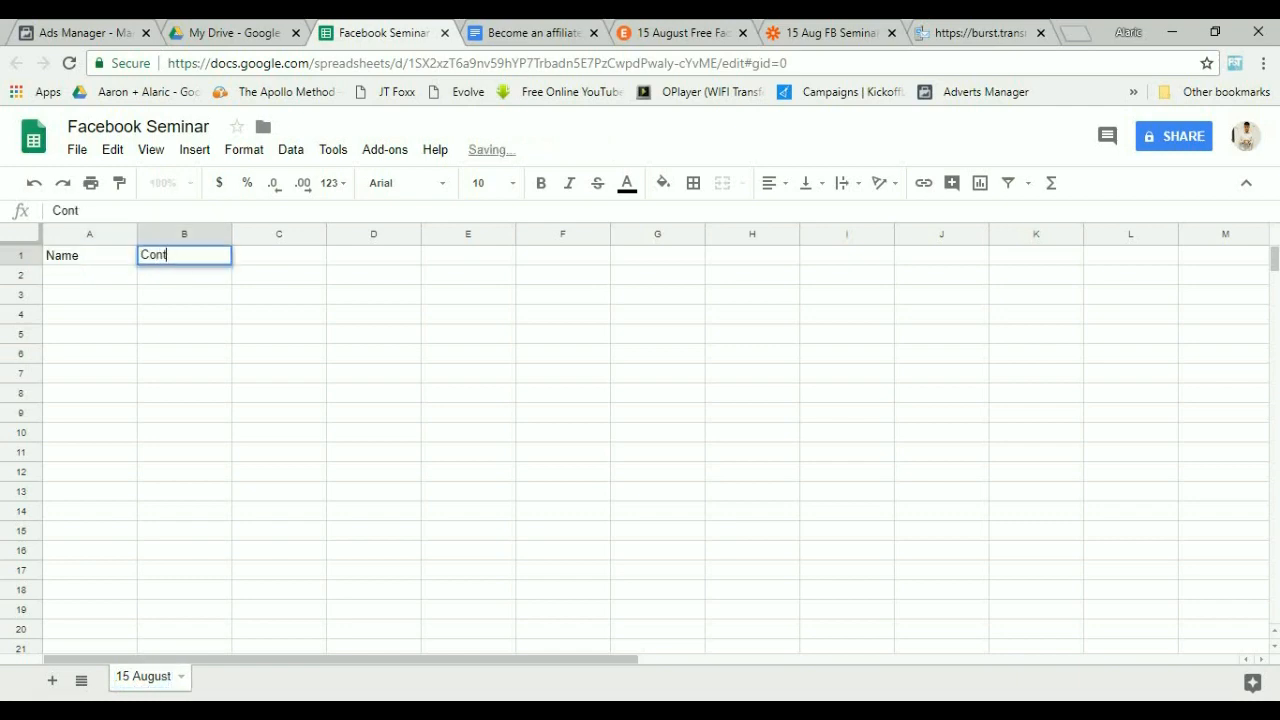
type("act NUm")
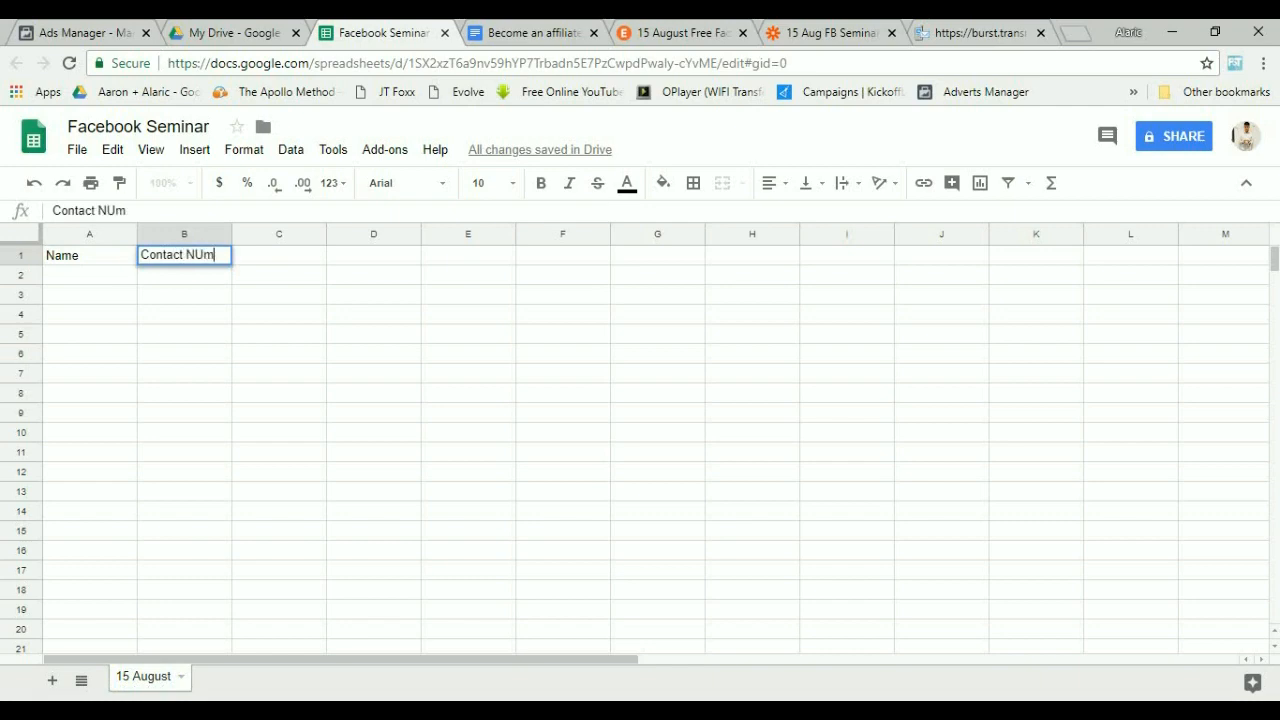
key("BackSpace")
key("BackSpace")
type("umber")
key("Tab")
type("Email")
left_click(657, 275)
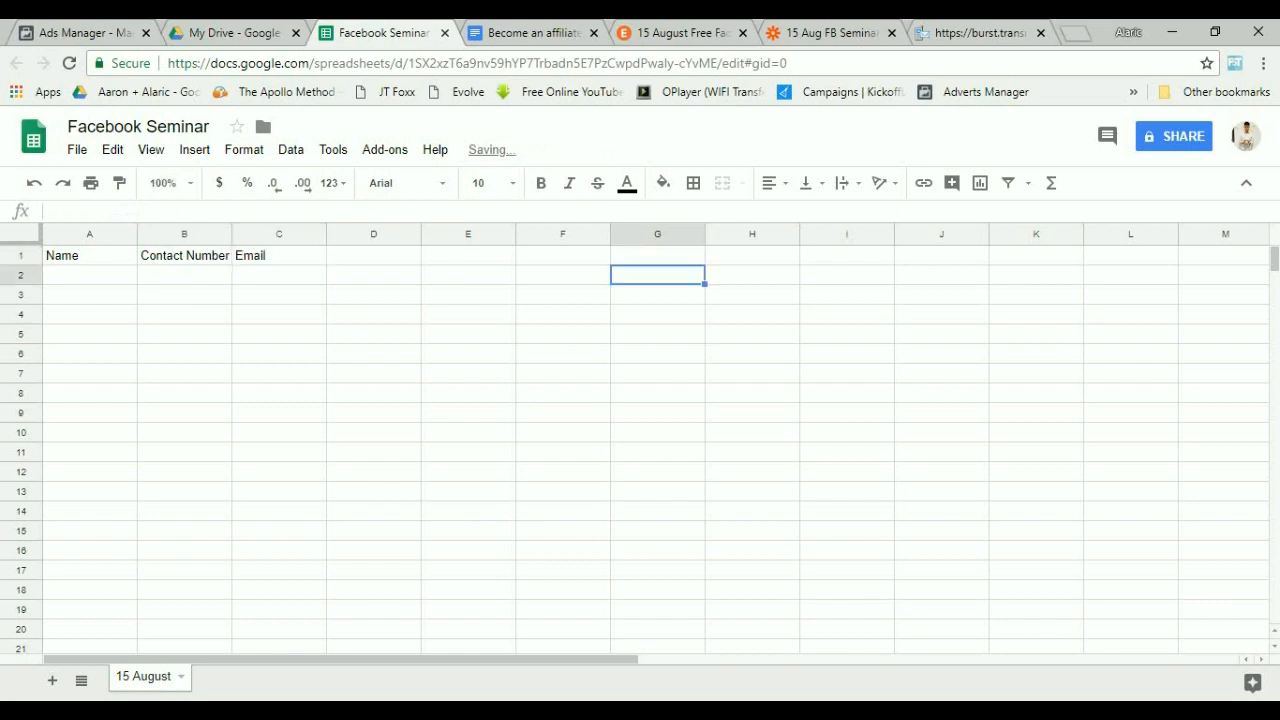
Change the third column header to "Email Address" and switch back to the Google Docs tab.
left_click(279, 256)
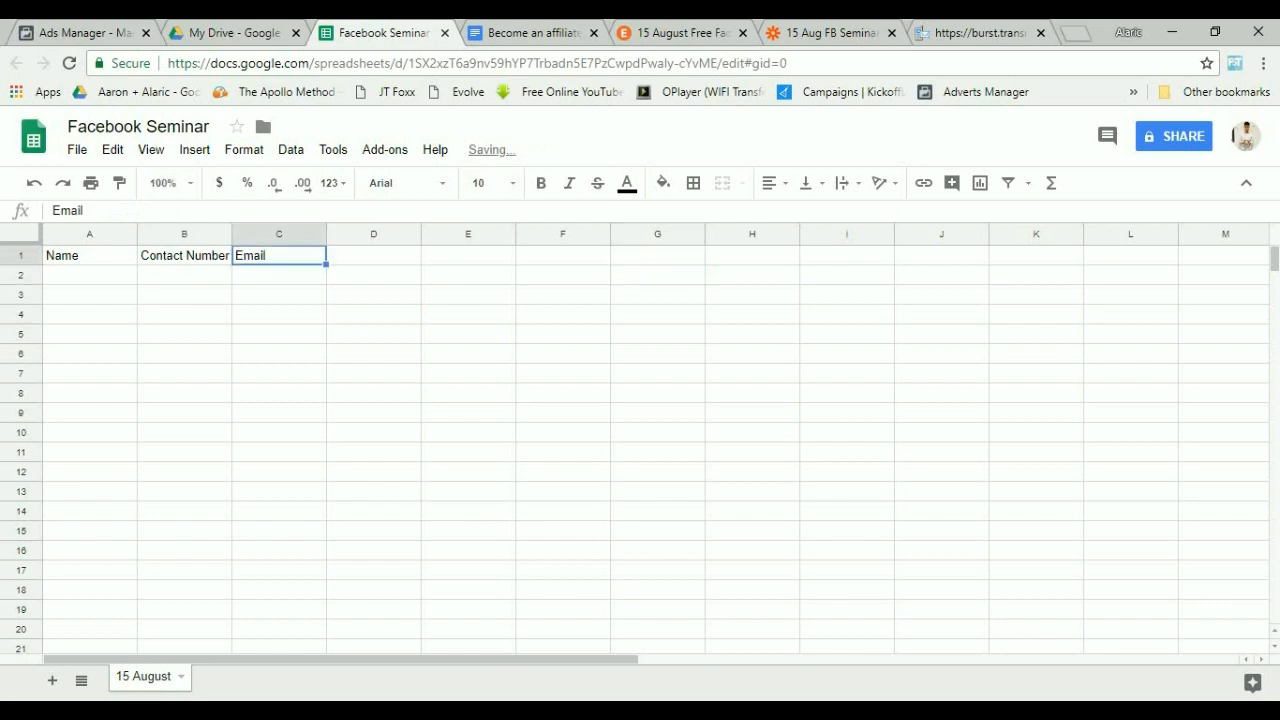
double_click(279, 256)
type("Addre")
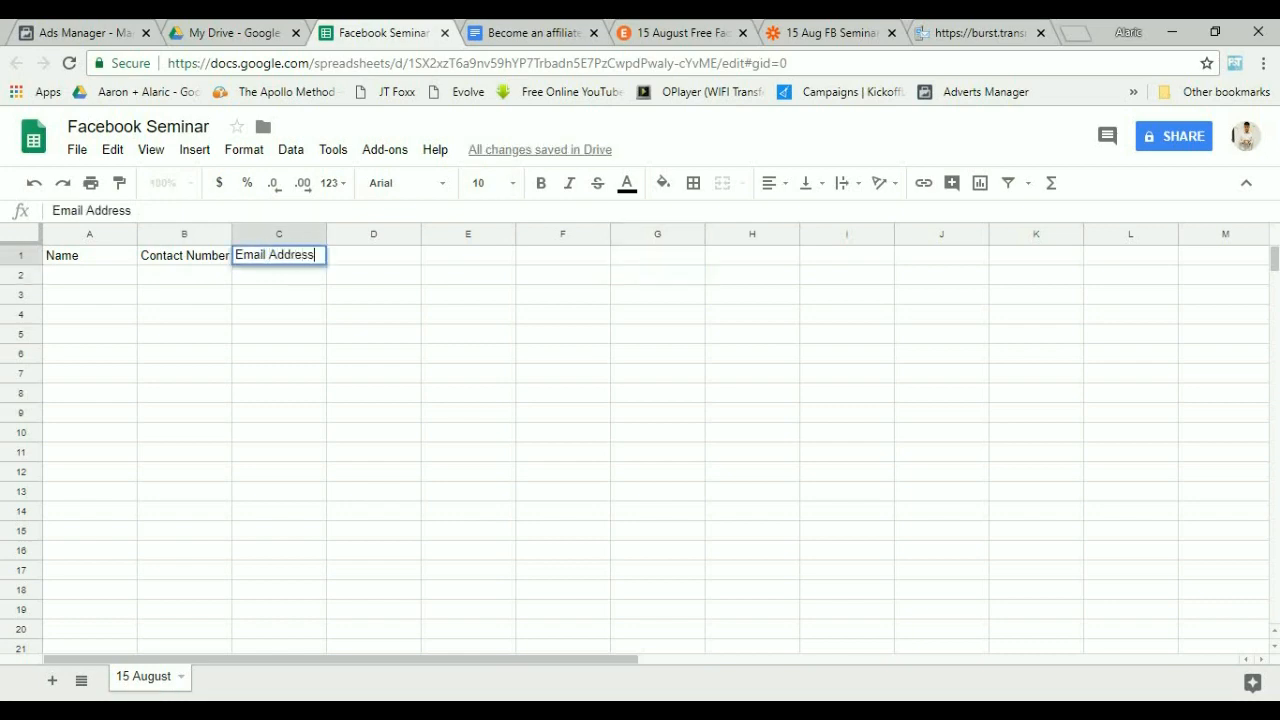
type("ss")
key("Tab")
key("ctrl+Tab")
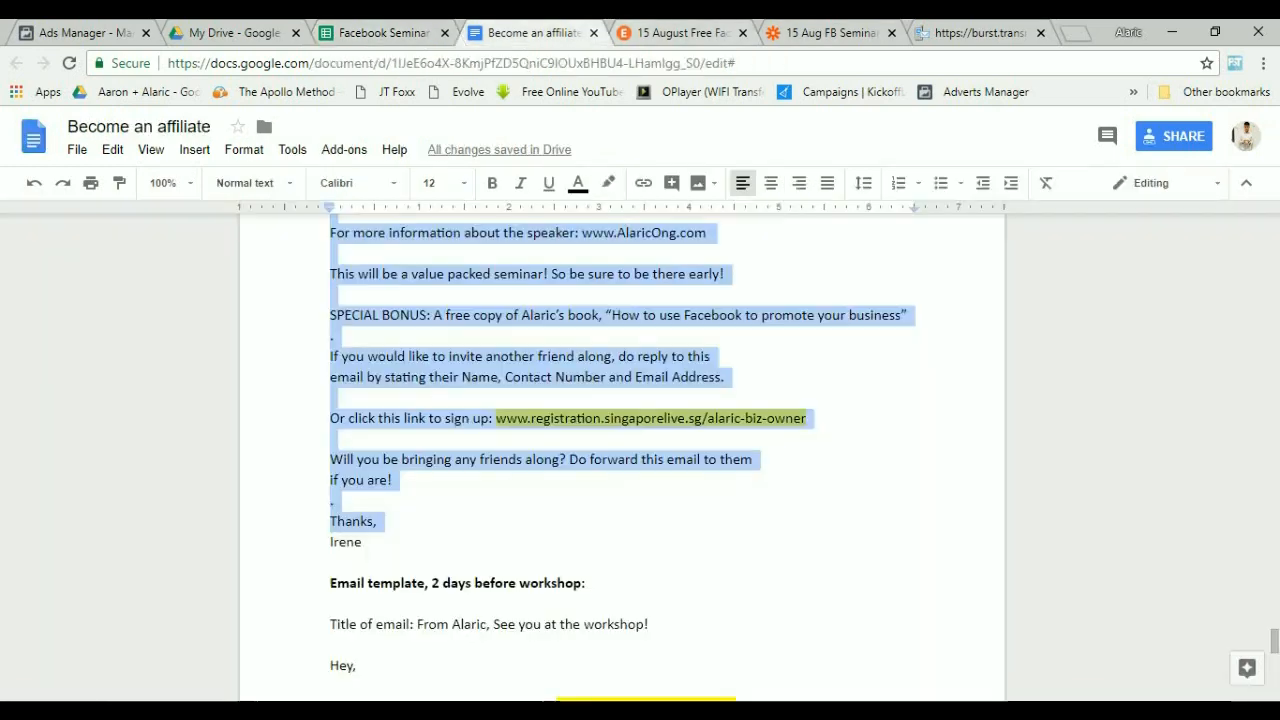
Return to the Zap editor and choose Create Spreadsheet Row as the Google Sheets action.
key("ctrl+Tab")
key("ctrl+Tab")
scroll(700, 540, "down", 2)
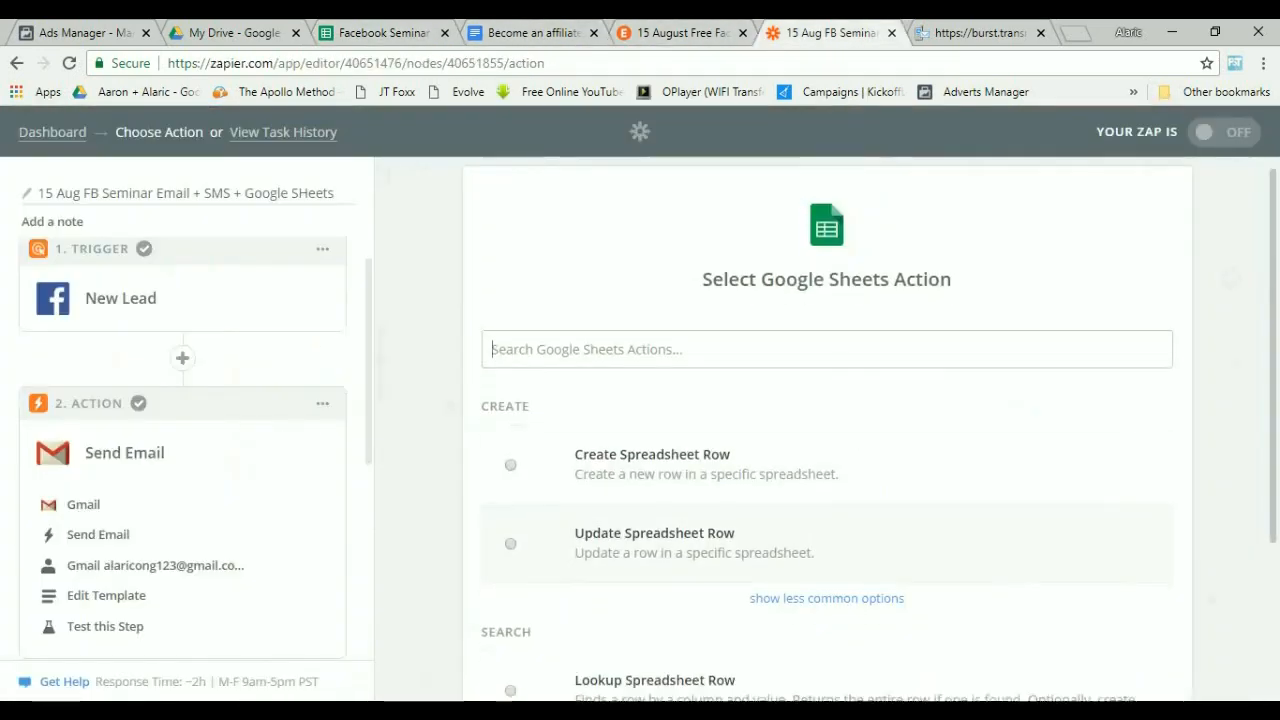
left_click(652, 318)
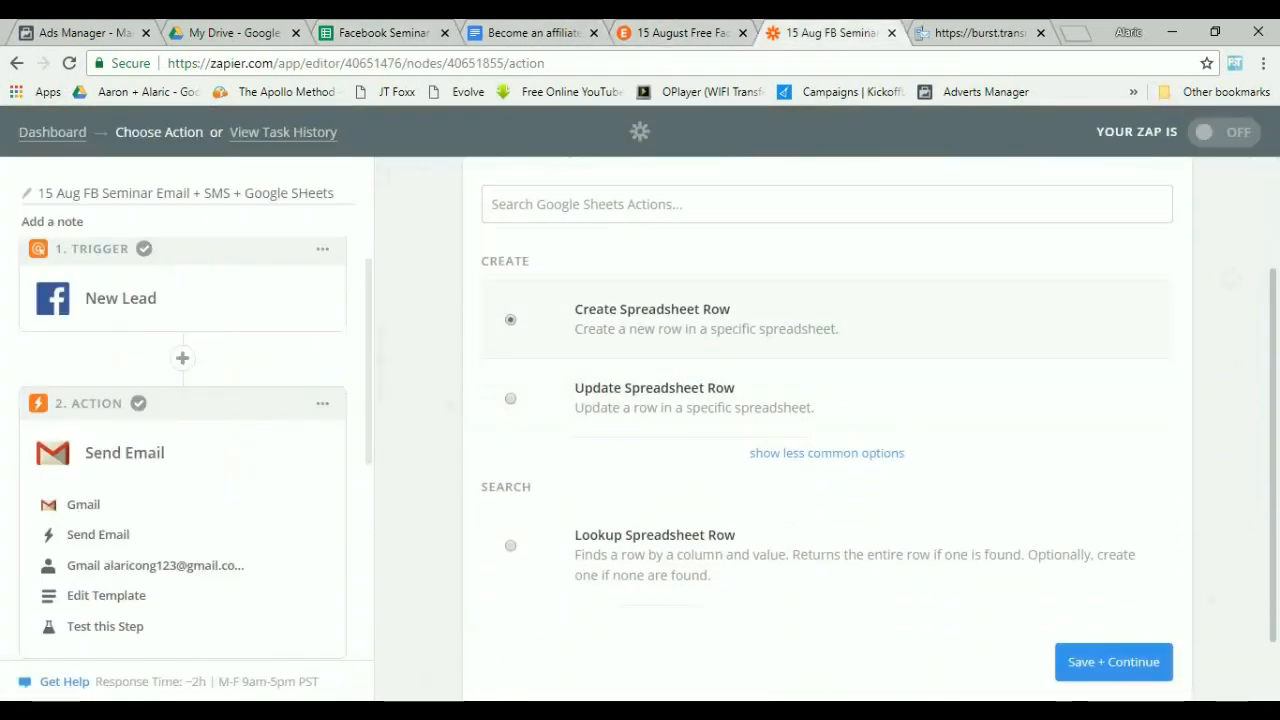
left_click(1113, 662)
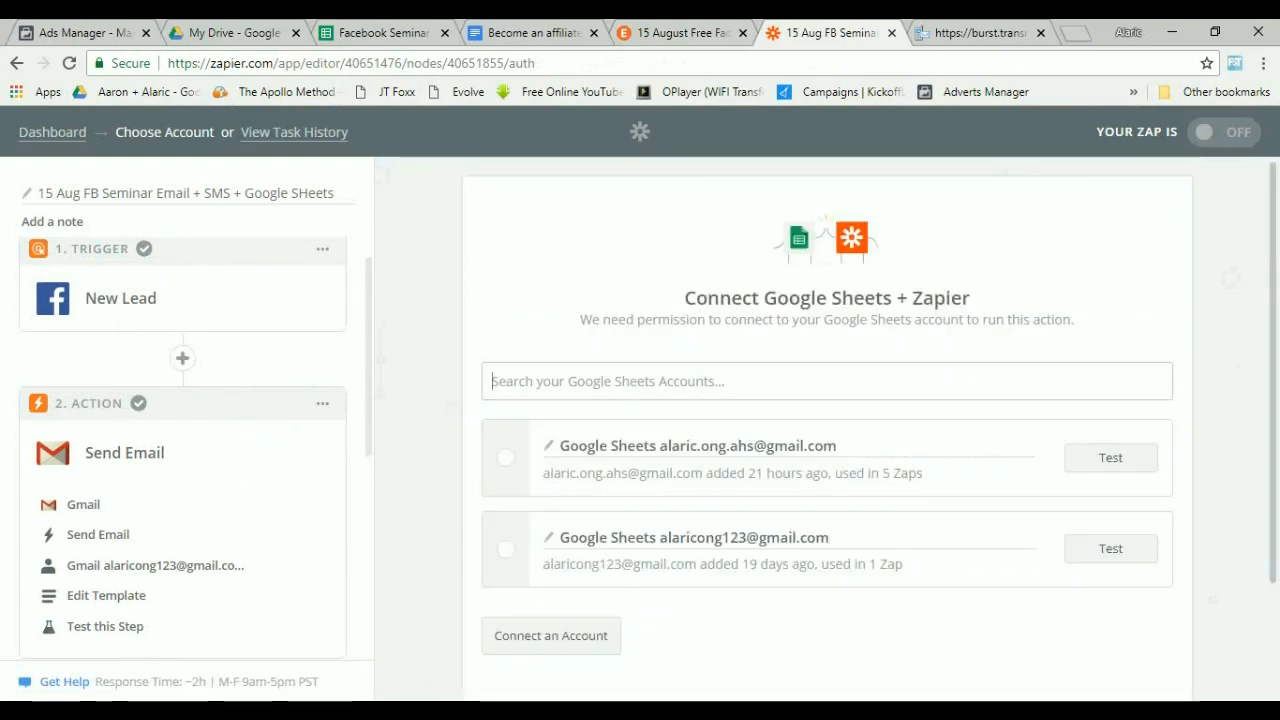
Select the first connected Google Sheets account and continue to the template setup.
left_click(506, 458)
scroll(827, 430, "down", 2)
left_click(1113, 606)
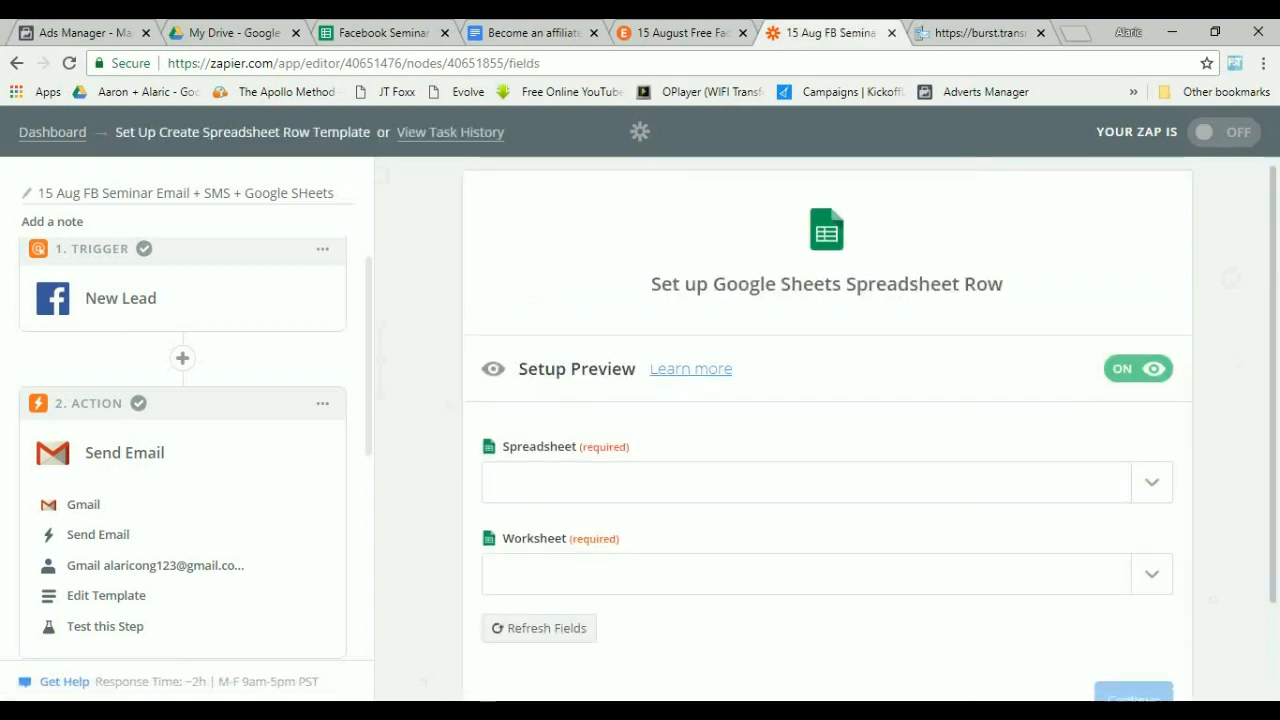
Set the spreadsheet to Facebook Seminar and the worksheet to 15 August.
scroll(827, 430, "down", 2)
left_click(1152, 367)
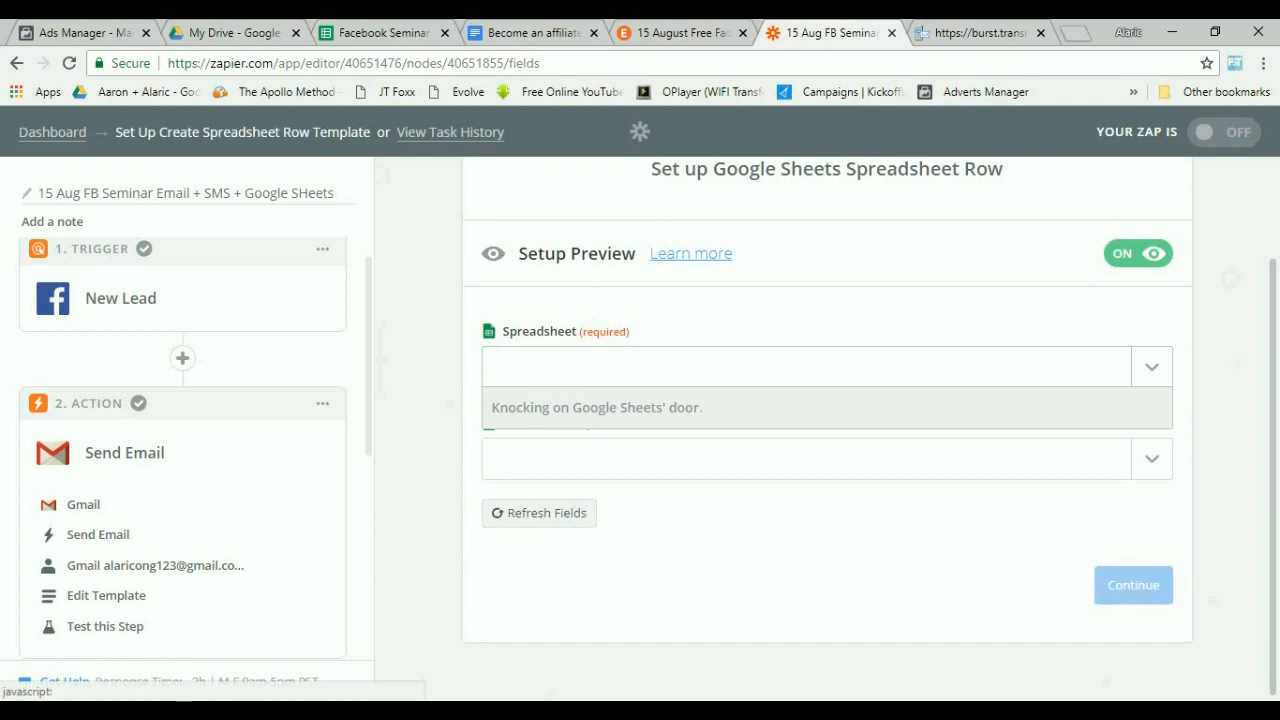
left_click(546, 445)
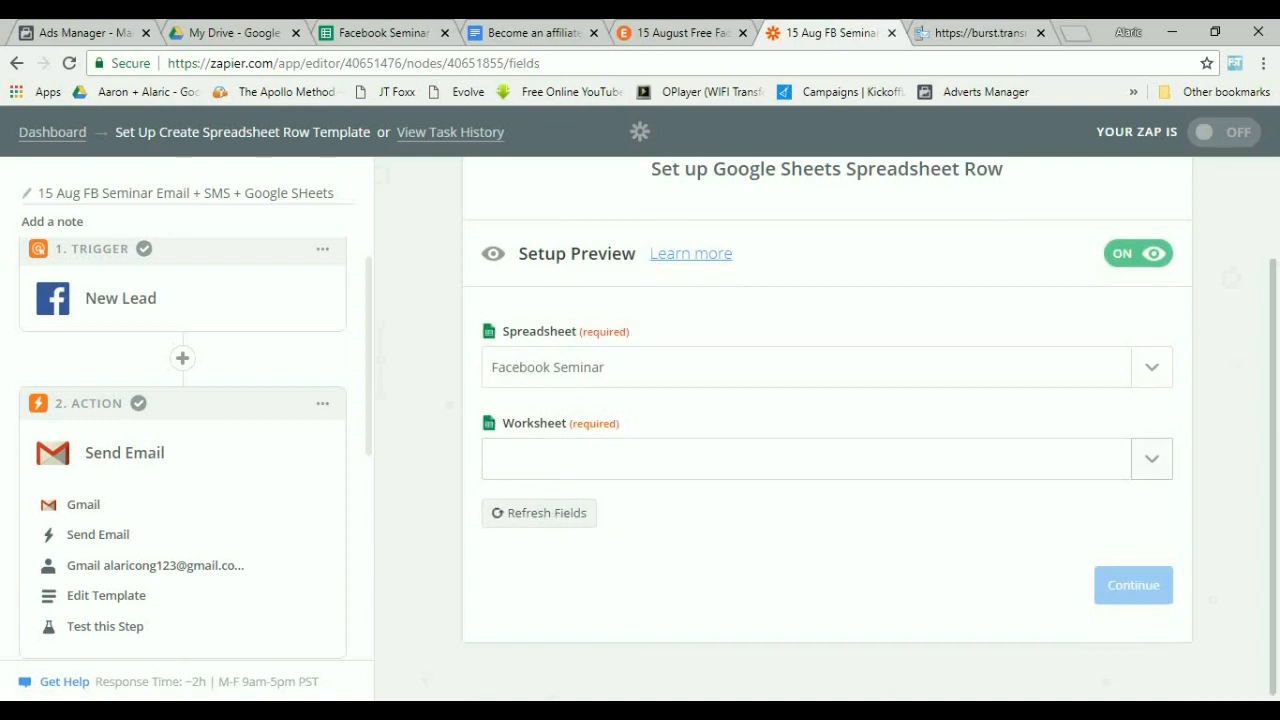
left_click(600, 458)
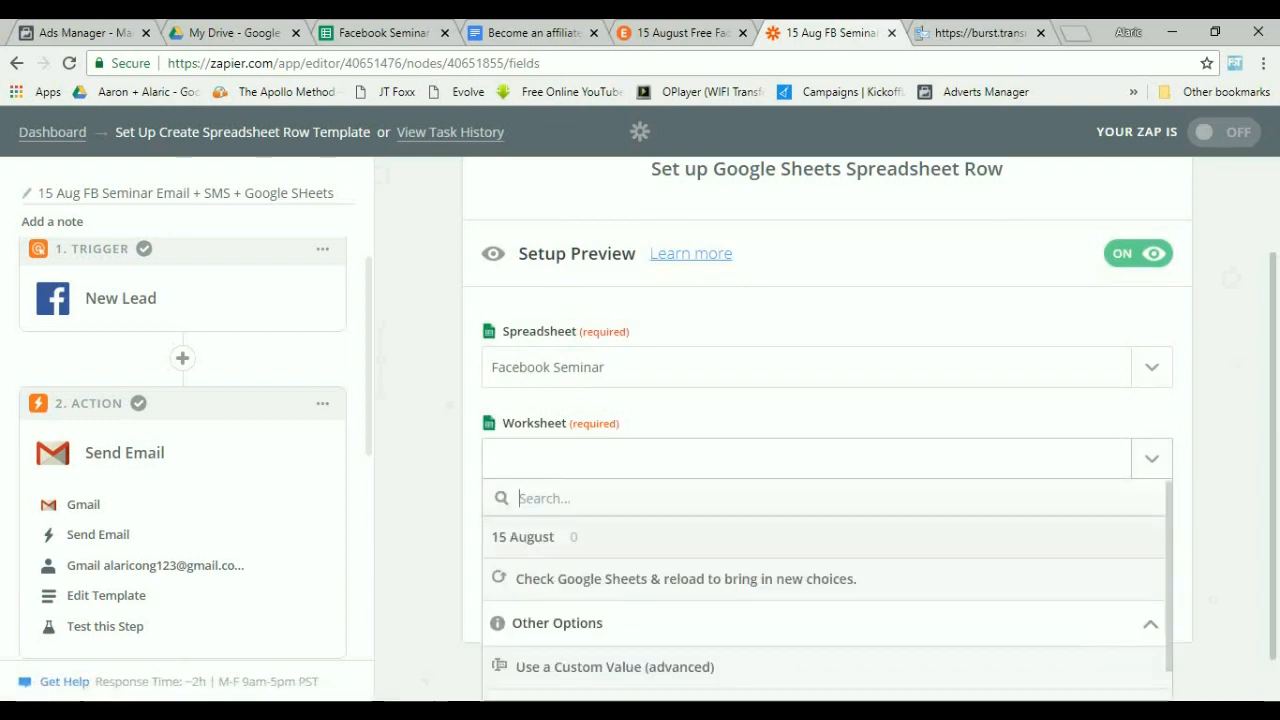
left_click(560, 535)
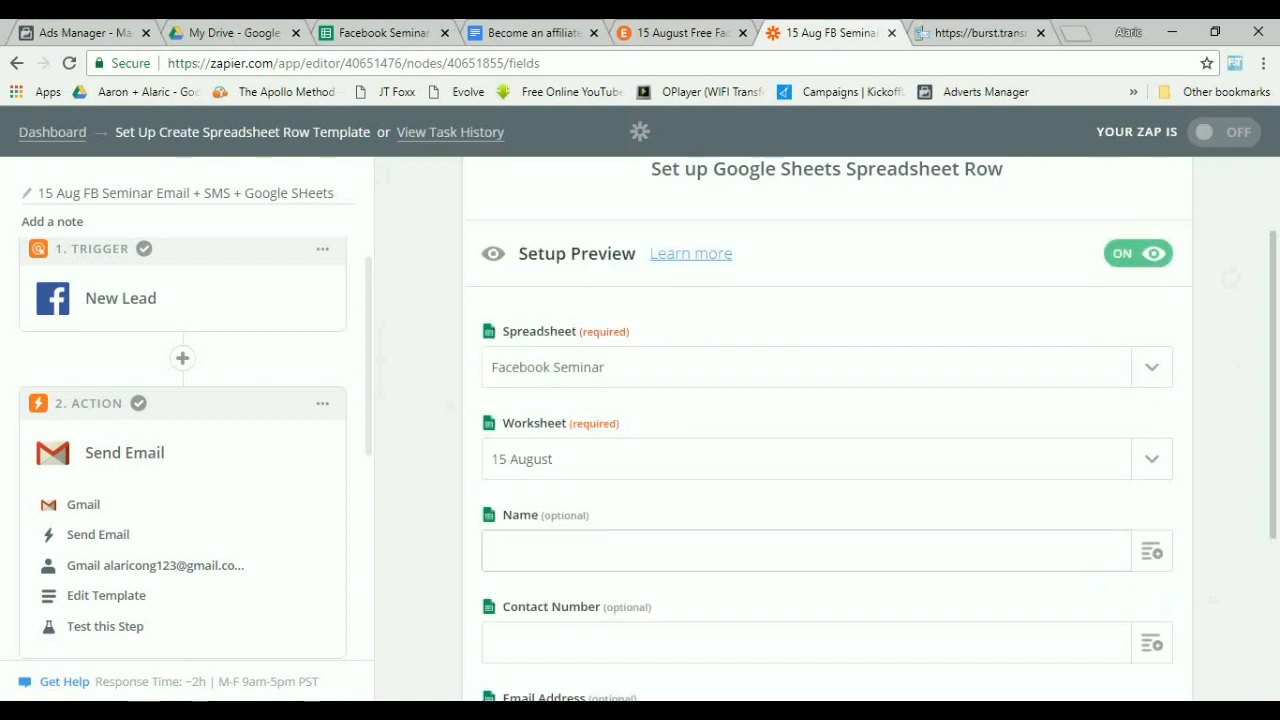
Map the Name column to the New Lead's Full Name field.
scroll(827, 428, "down", 1)
left_click(1152, 458)
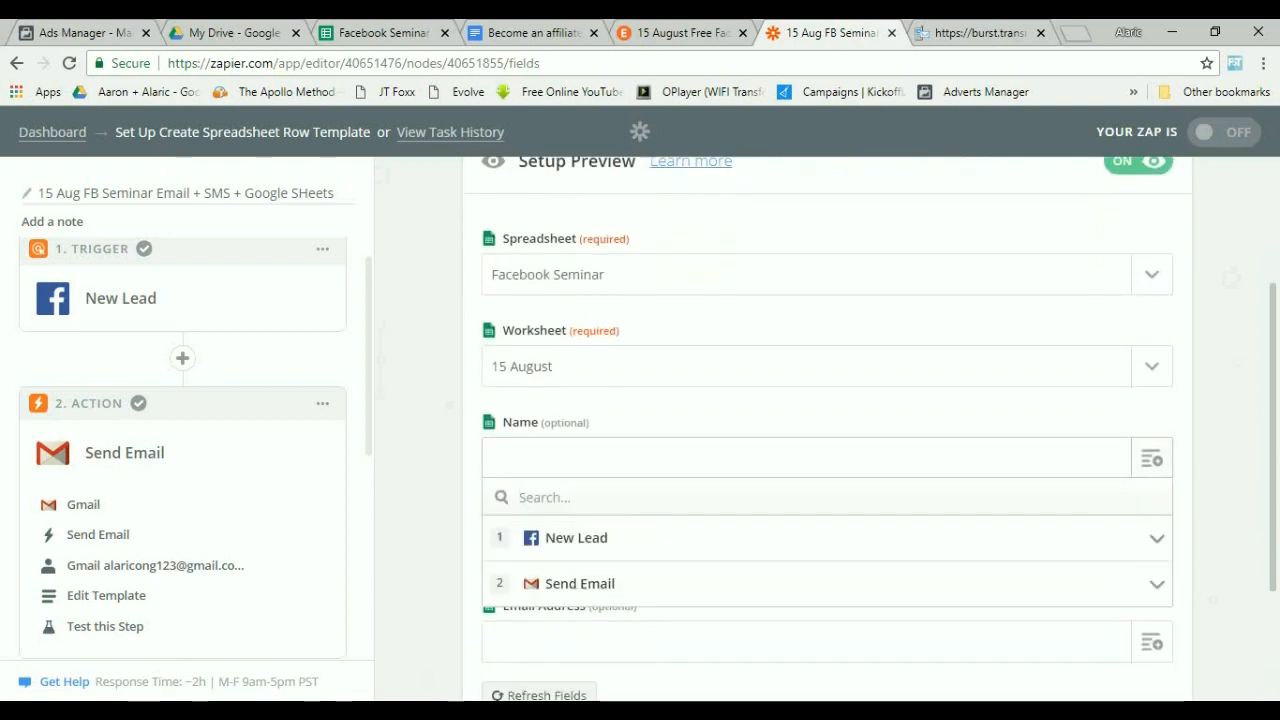
left_click(1156, 538)
scroll(827, 580, "down", 1)
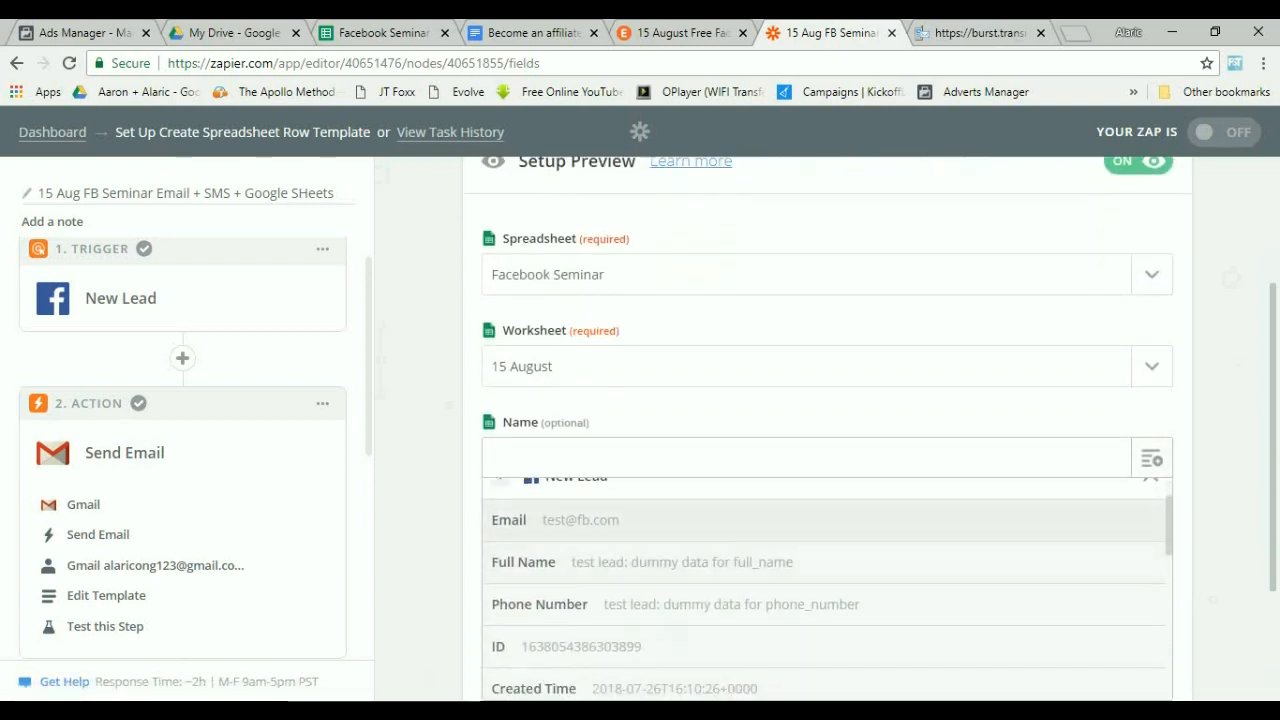
left_click(580, 520)
key("BackSpace")
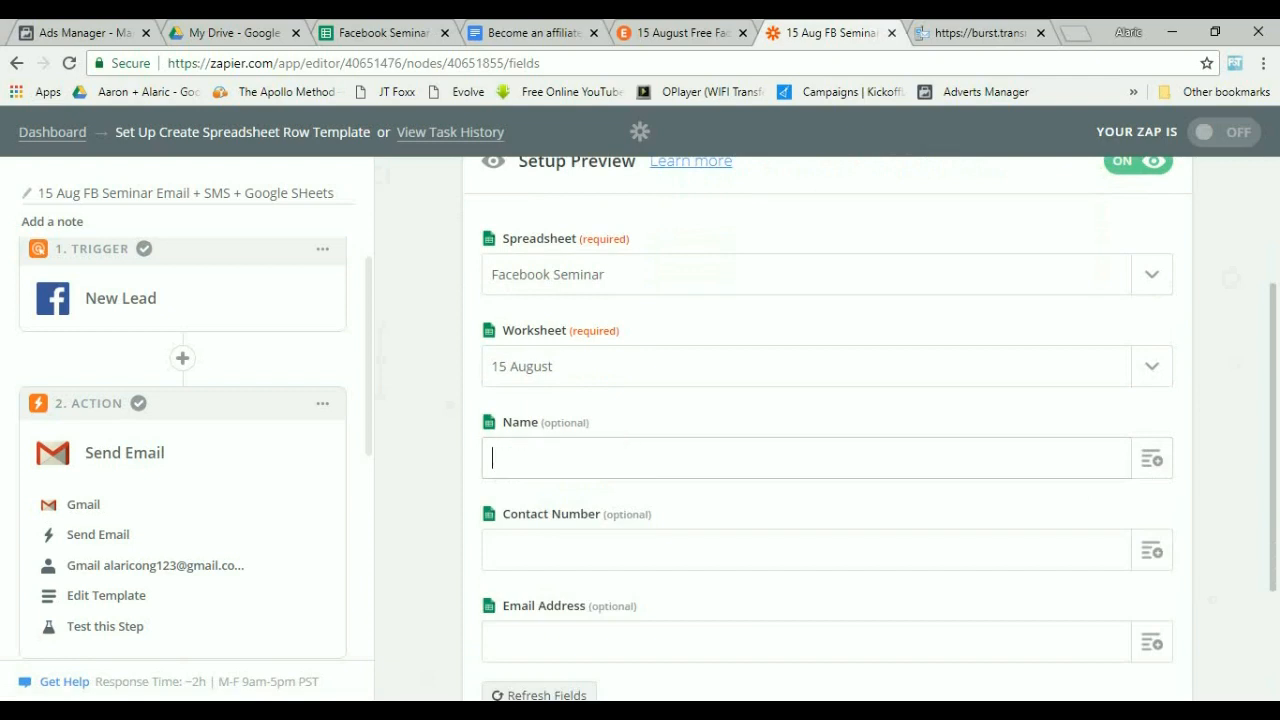
left_click(1152, 458)
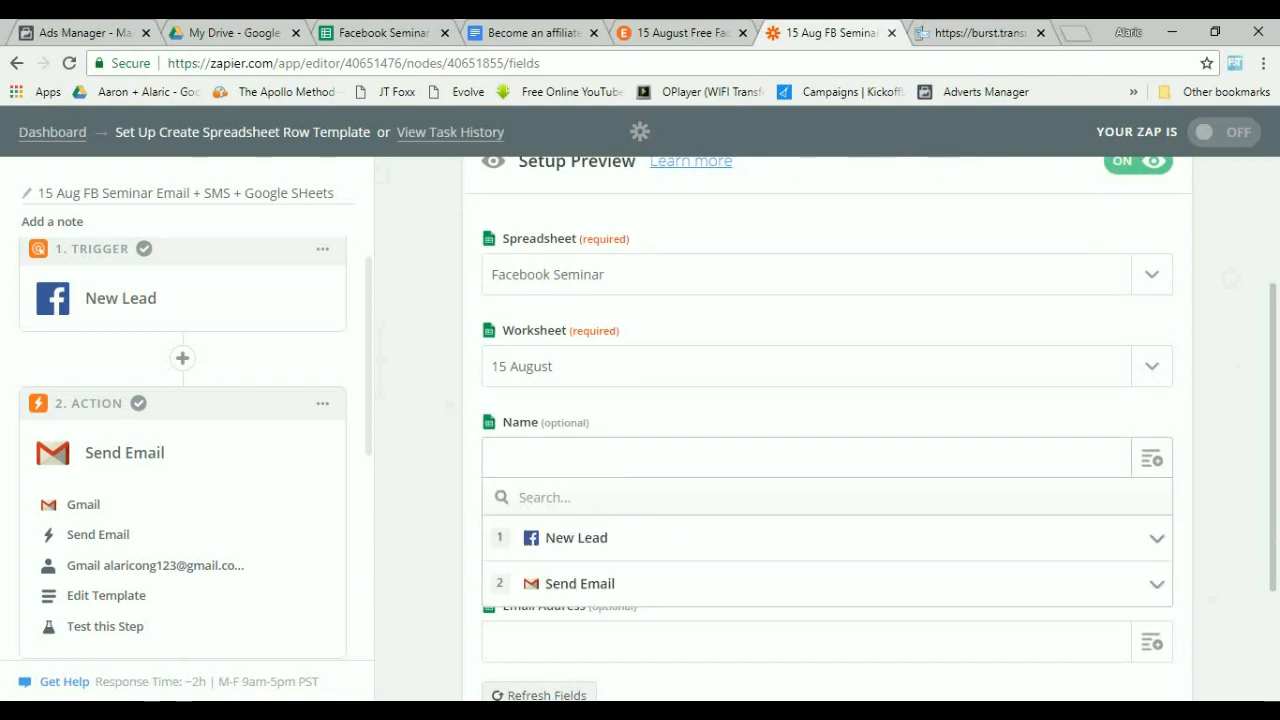
left_click(590, 538)
scroll(590, 510, "down", 3)
scroll(590, 450, "up", 1)
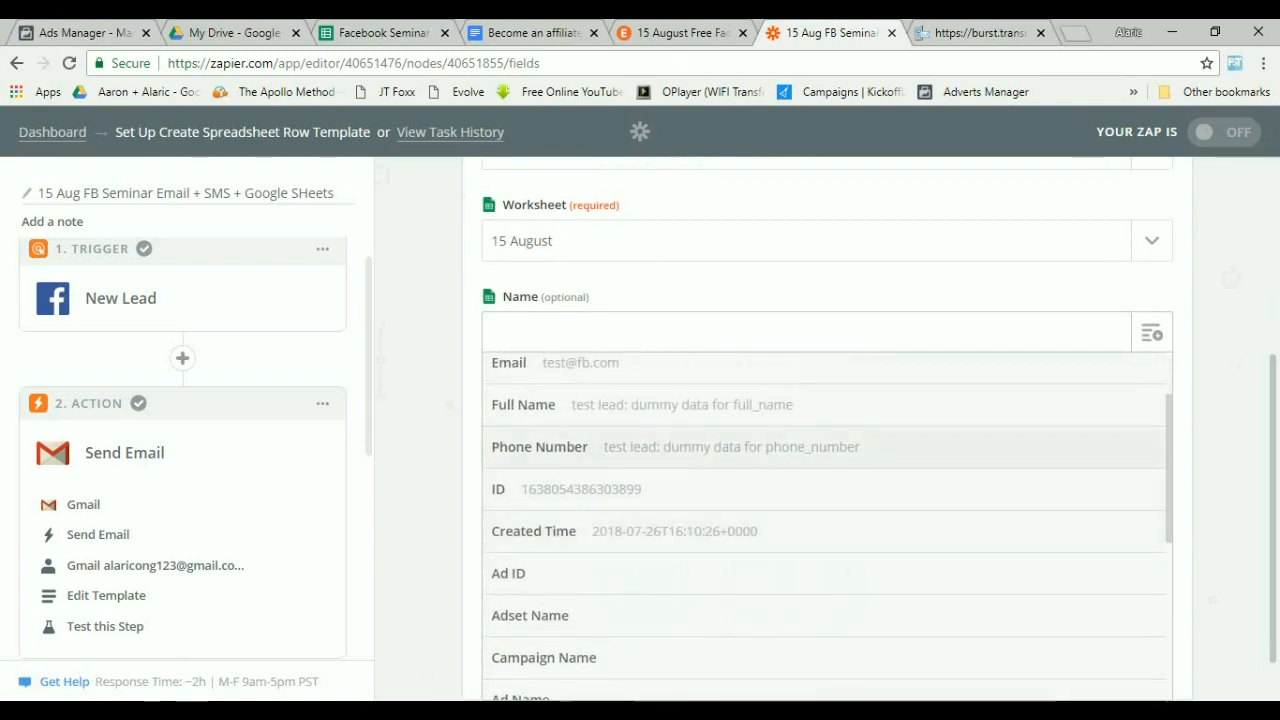
left_click(640, 405)
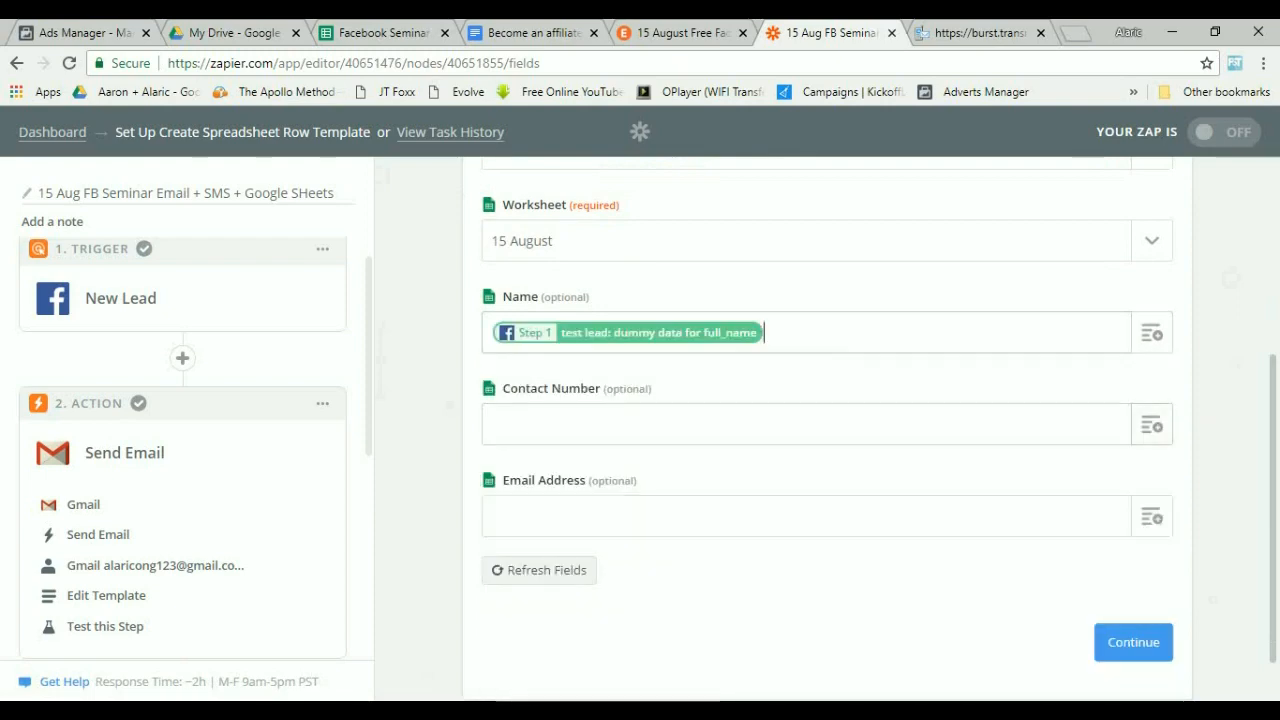
Map the Contact Number column to the New Lead's Phone Number field.
left_click(1152, 425)
left_click(576, 504)
scroll(640, 540, "down", 2)
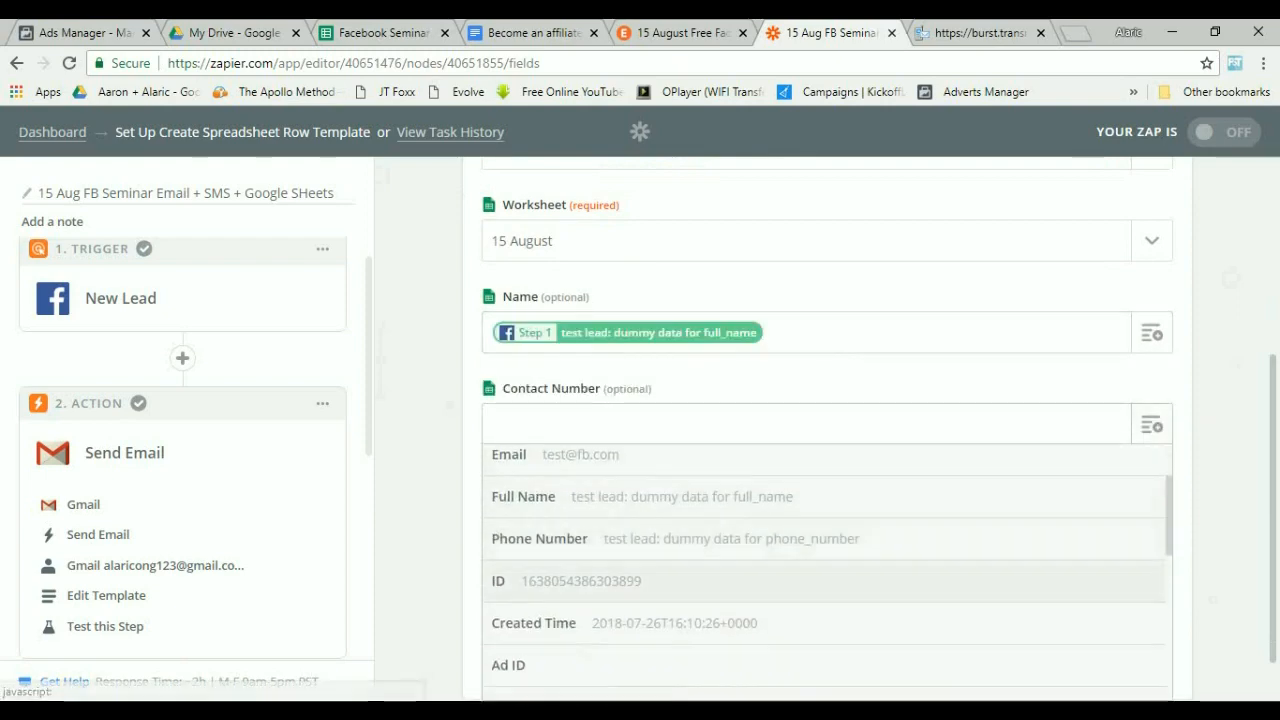
left_click(640, 540)
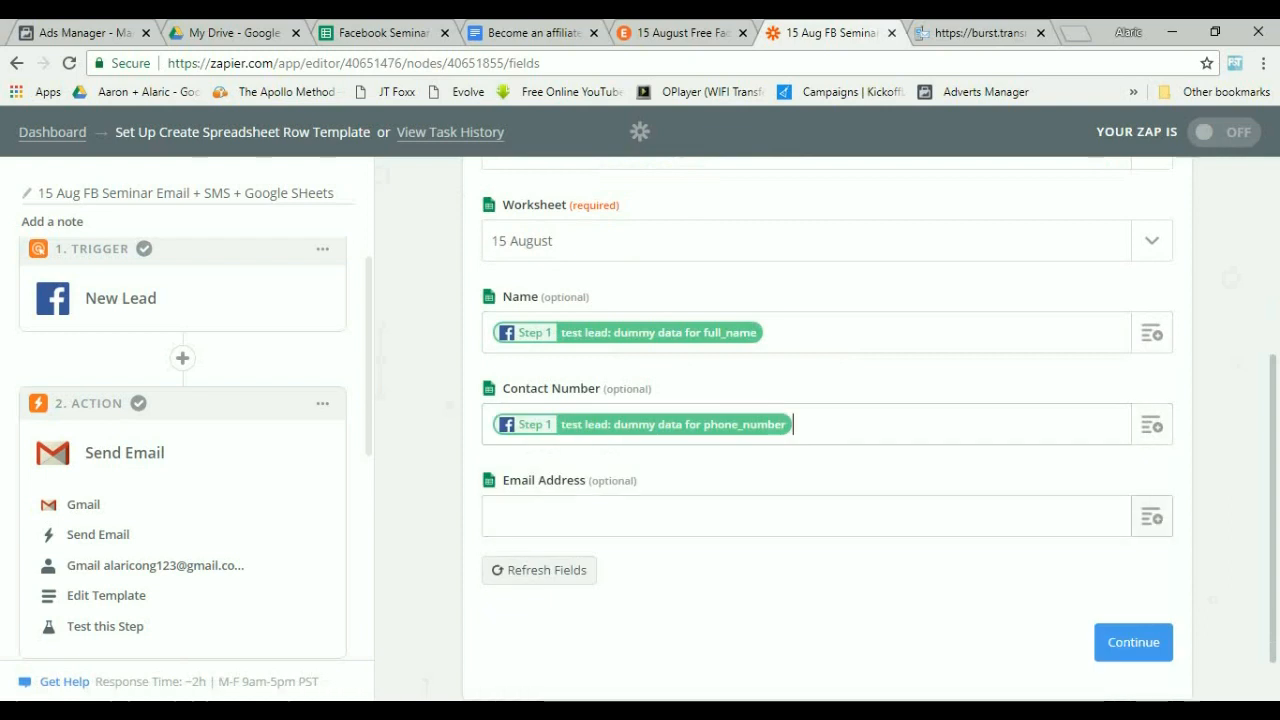
Map the Email Address column to the New Lead's Raw Email field and continue.
left_click(1152, 517)
left_click(576, 565)
scroll(640, 570, "down", 3)
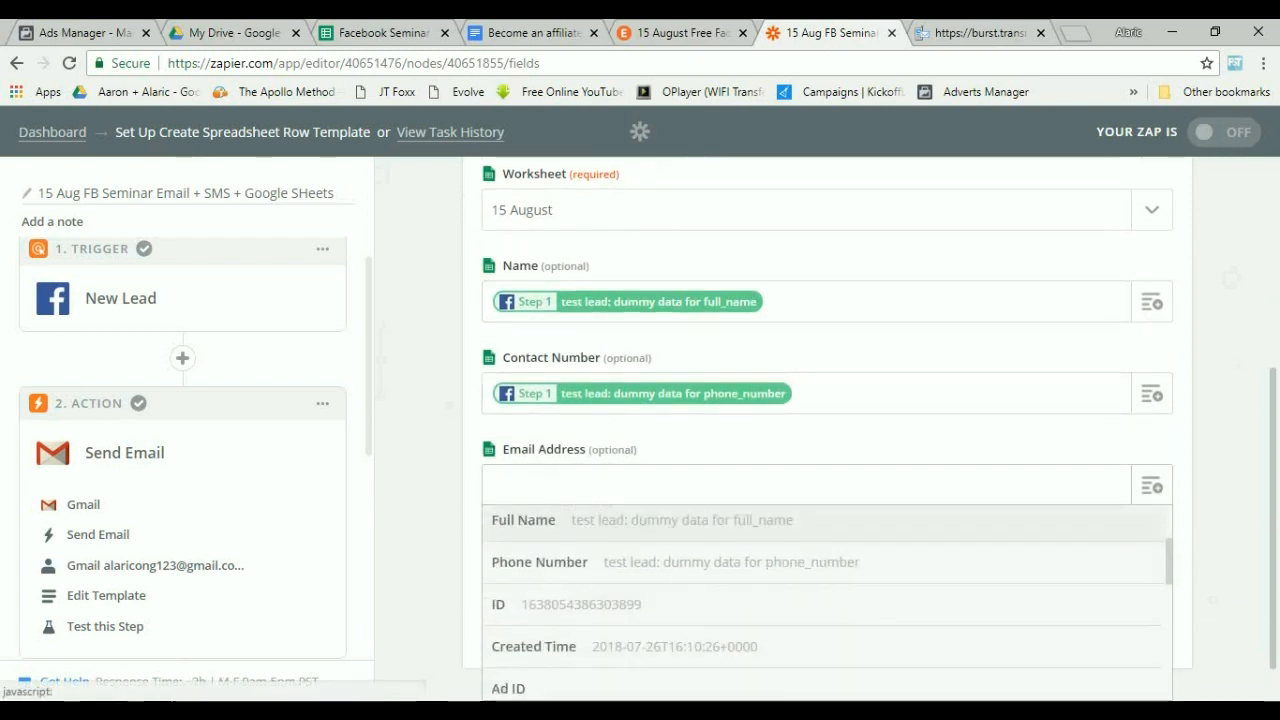
scroll(827, 600, "down", 5)
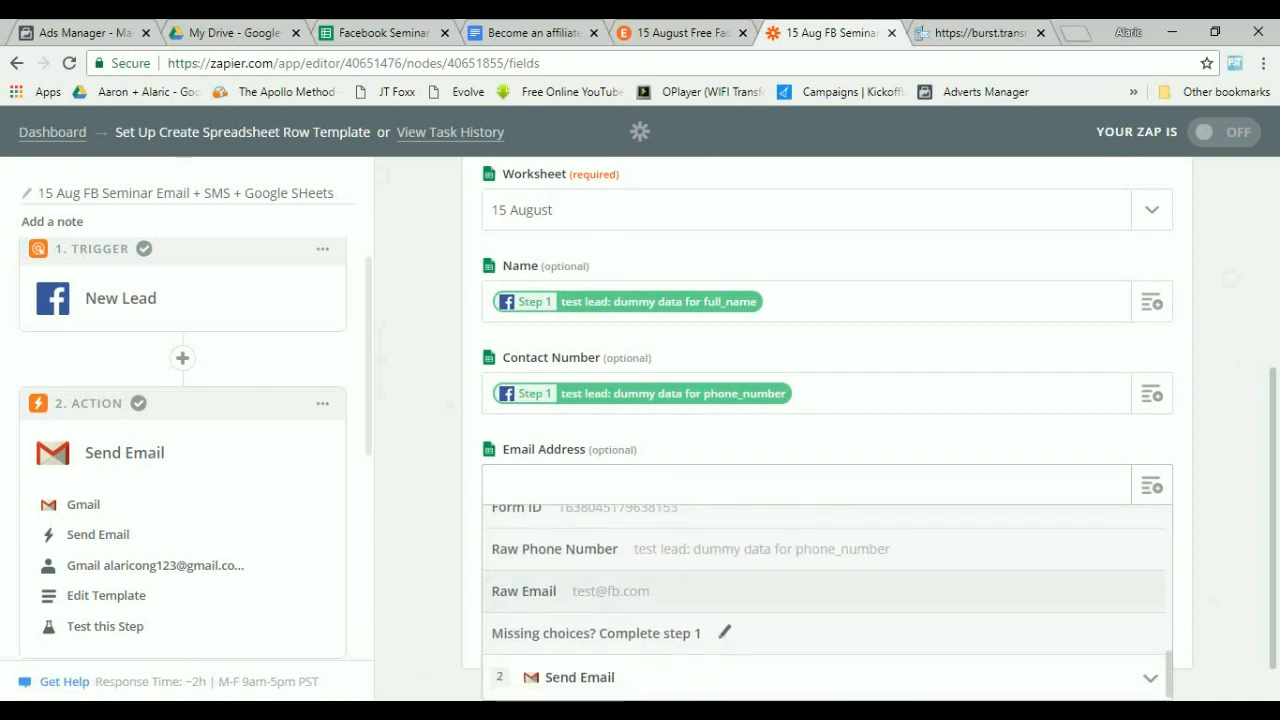
left_click(600, 591)
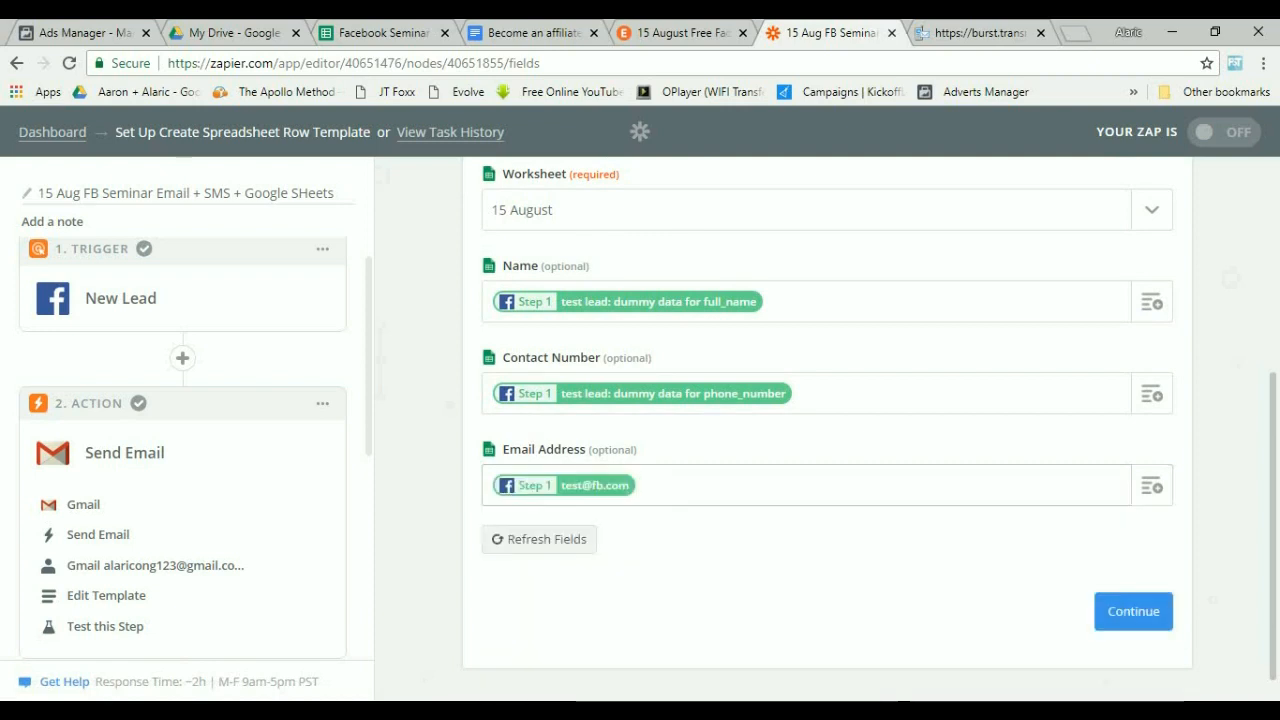
left_click(1133, 610)
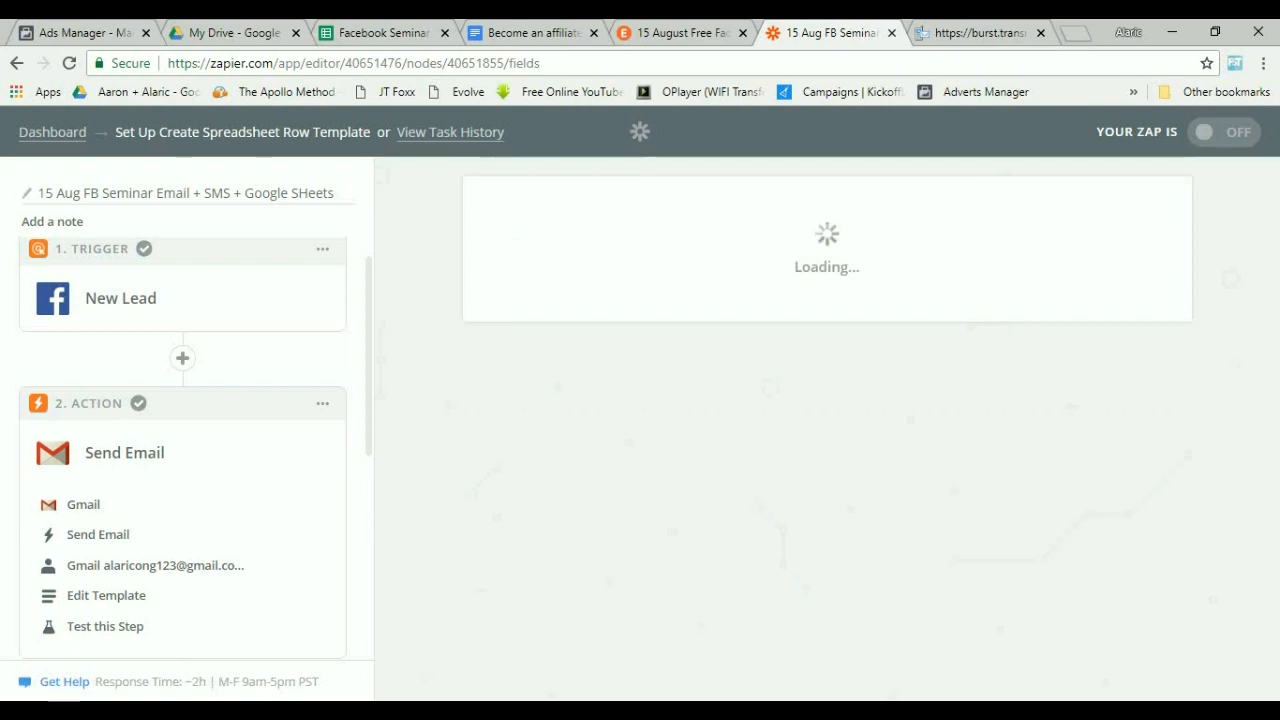
Send a test row to Google Sheets and check the new row in the Facebook Seminar spreadsheet.
scroll(827, 430, "down", 2)
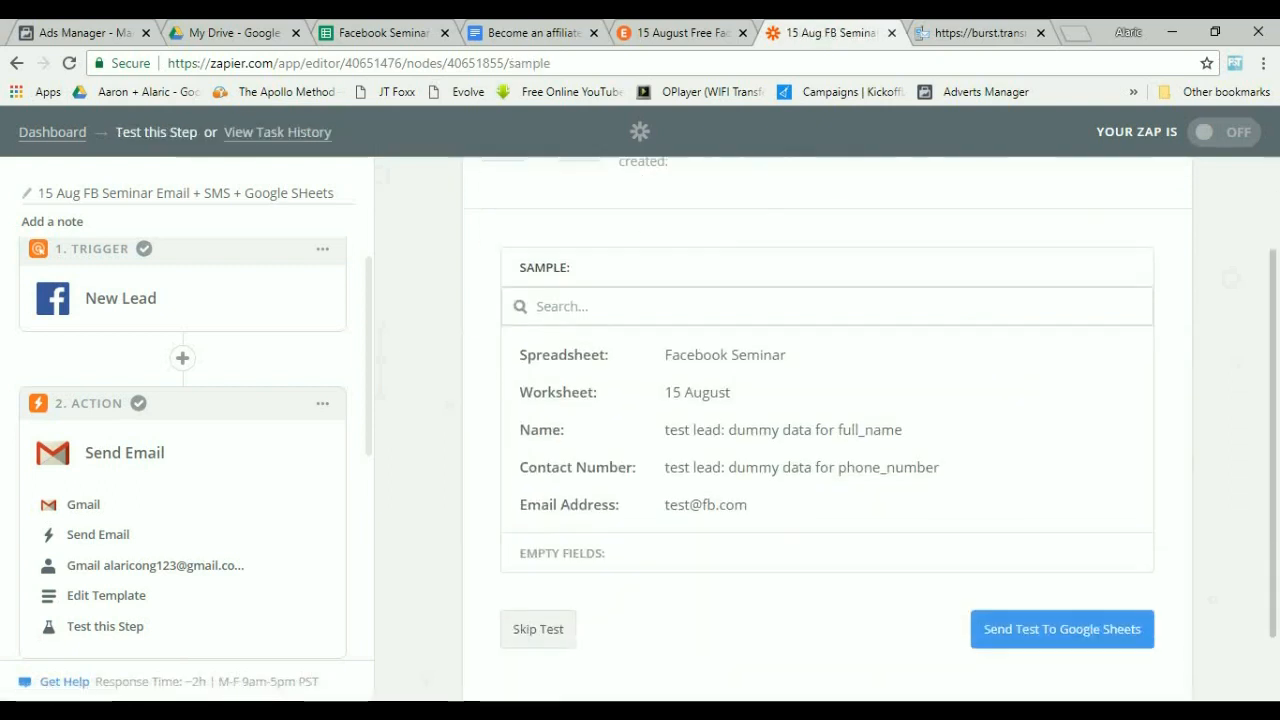
left_click(1062, 548)
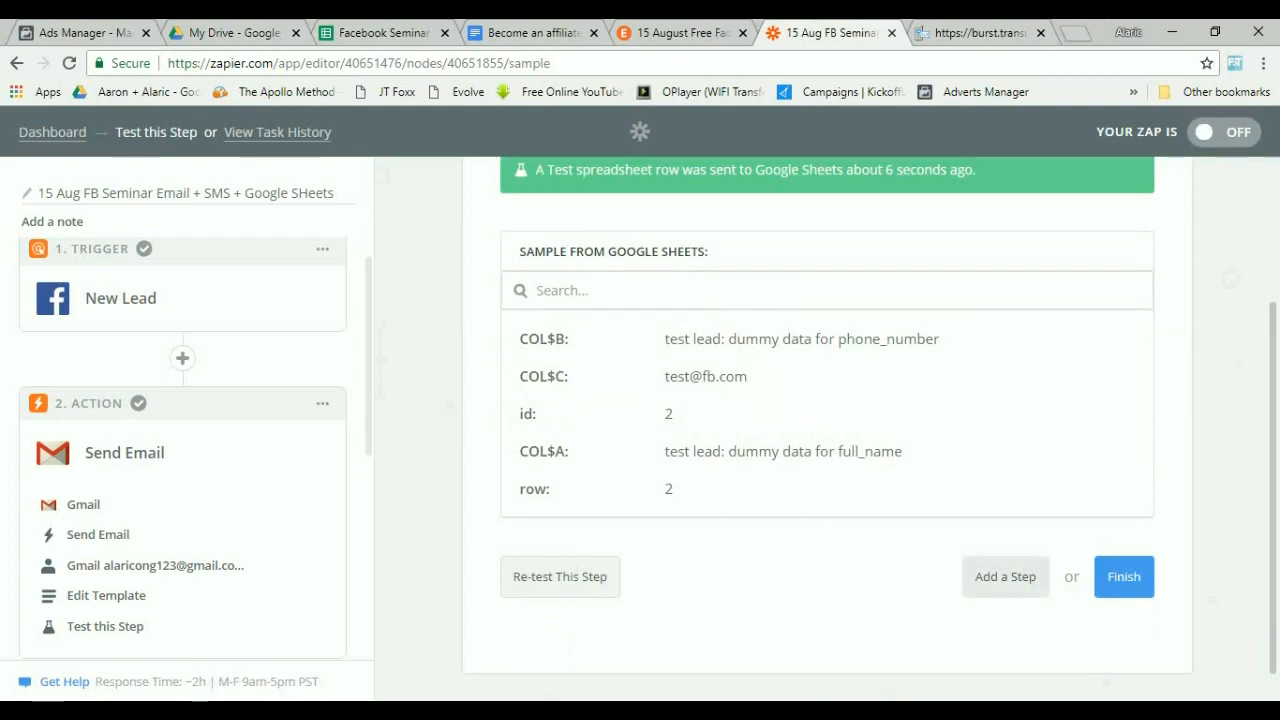
left_click(380, 32)
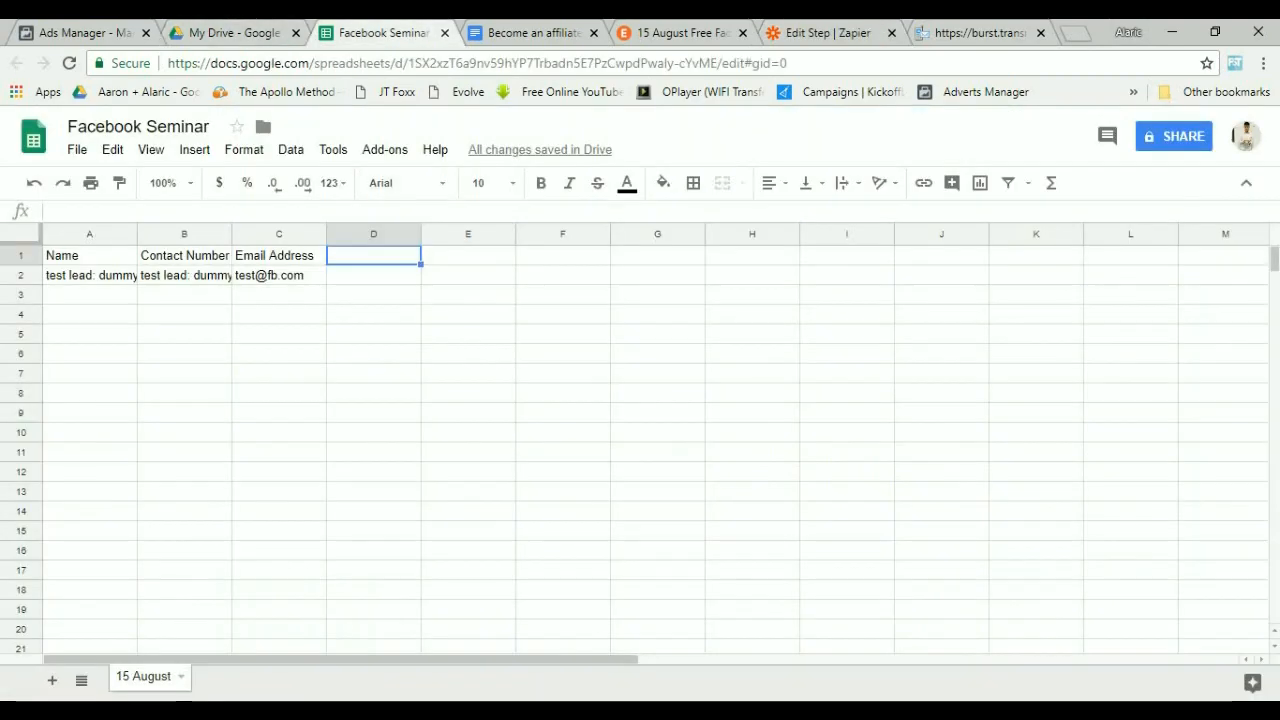
left_click_drag(89, 275, 279, 276)
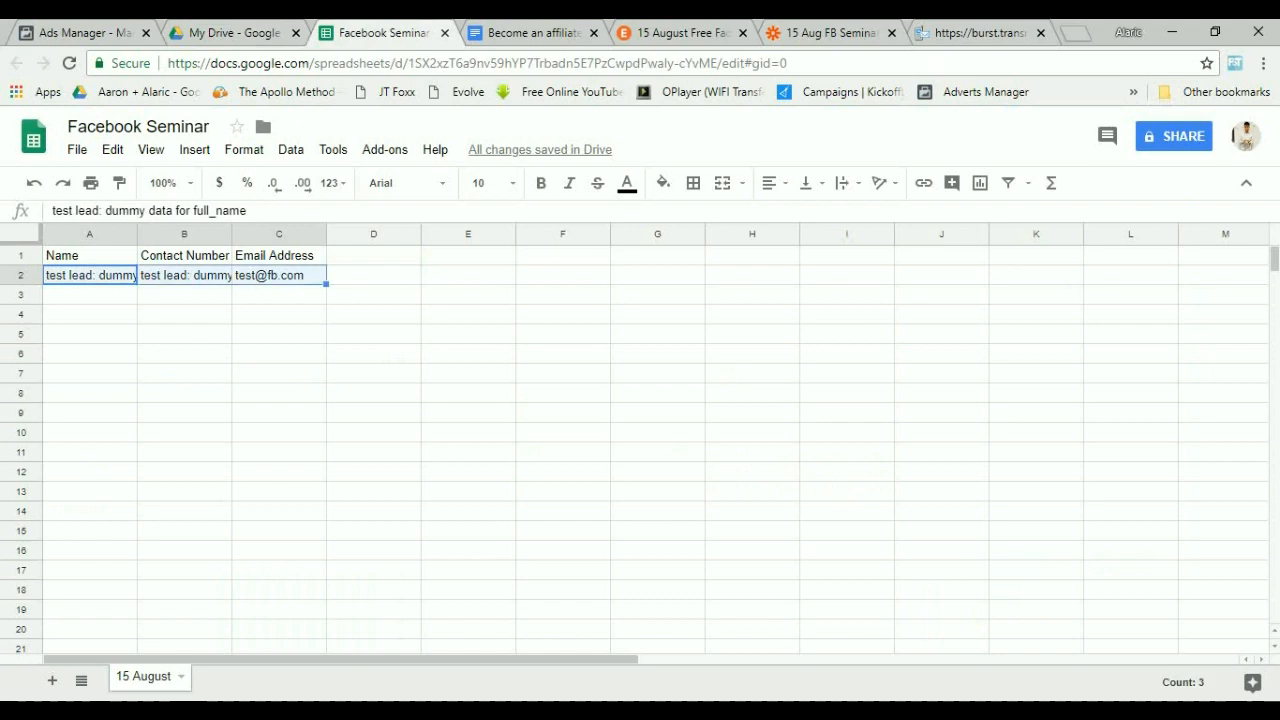
left_click(279, 334)
Back in the Zap, choose Burst SMS as the app for the fourth action step.
left_click(822, 32)
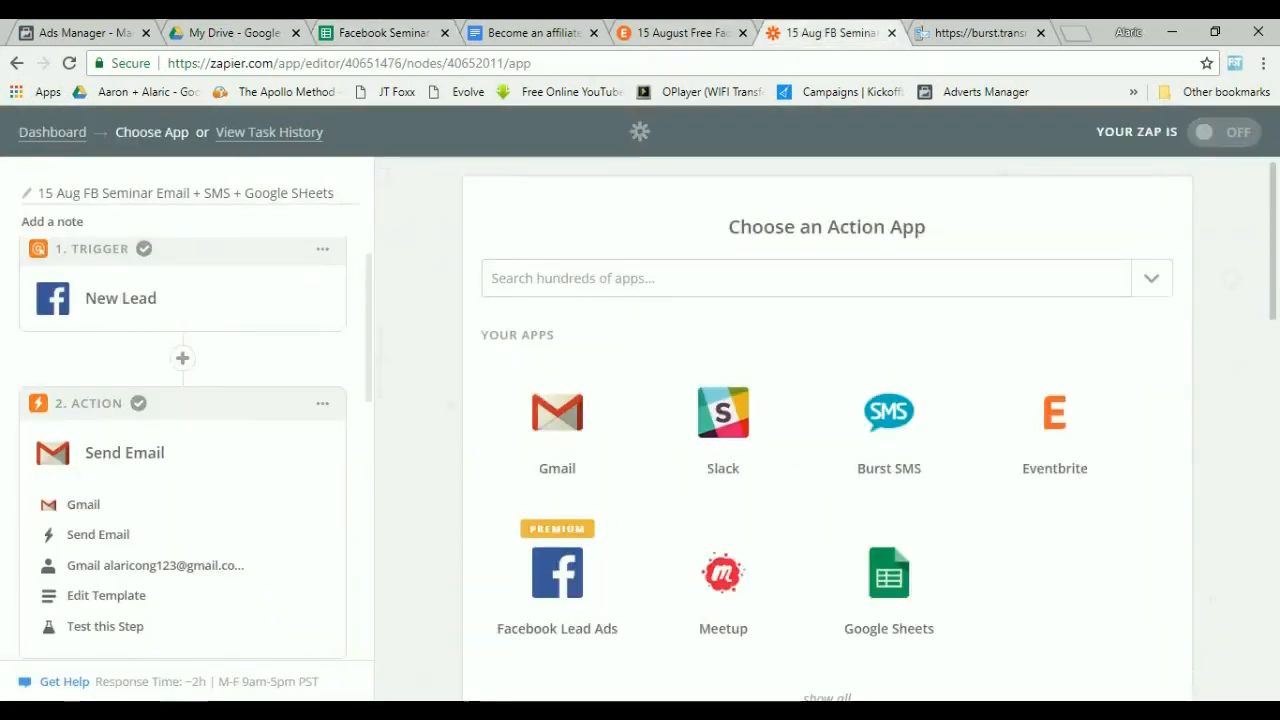
scroll(182, 445, "down", 3)
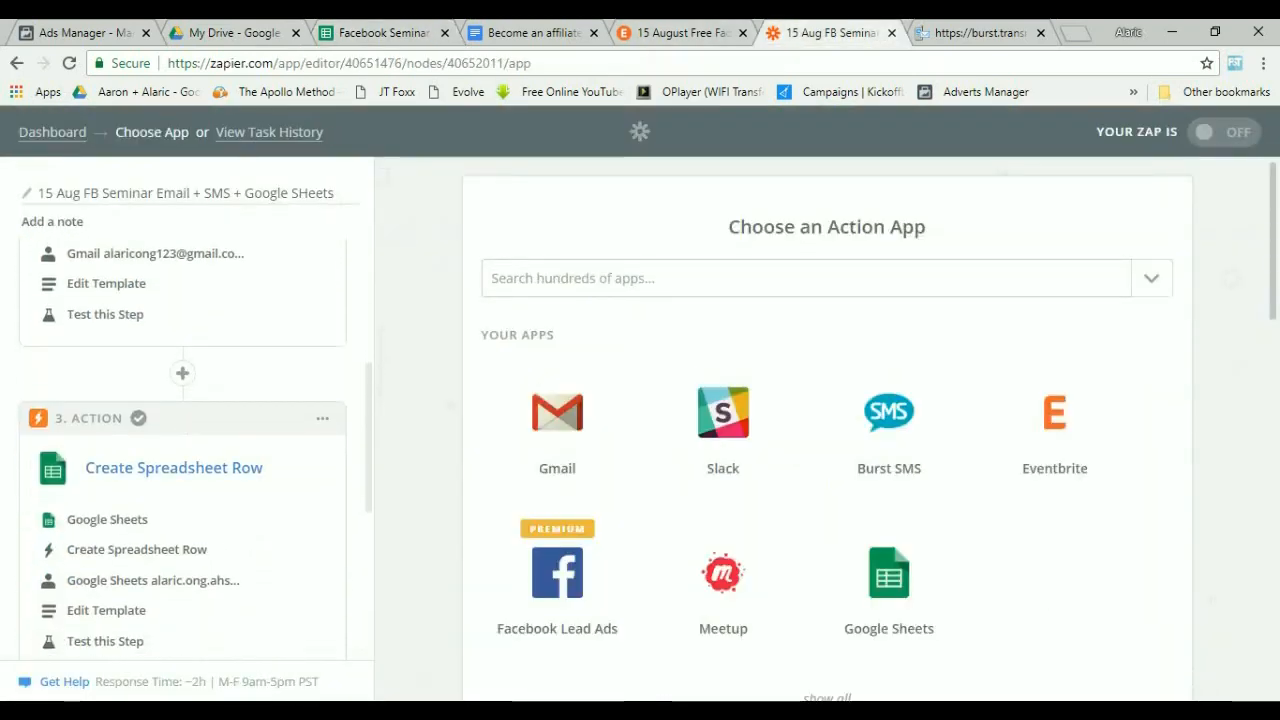
scroll(182, 450, "up", 3)
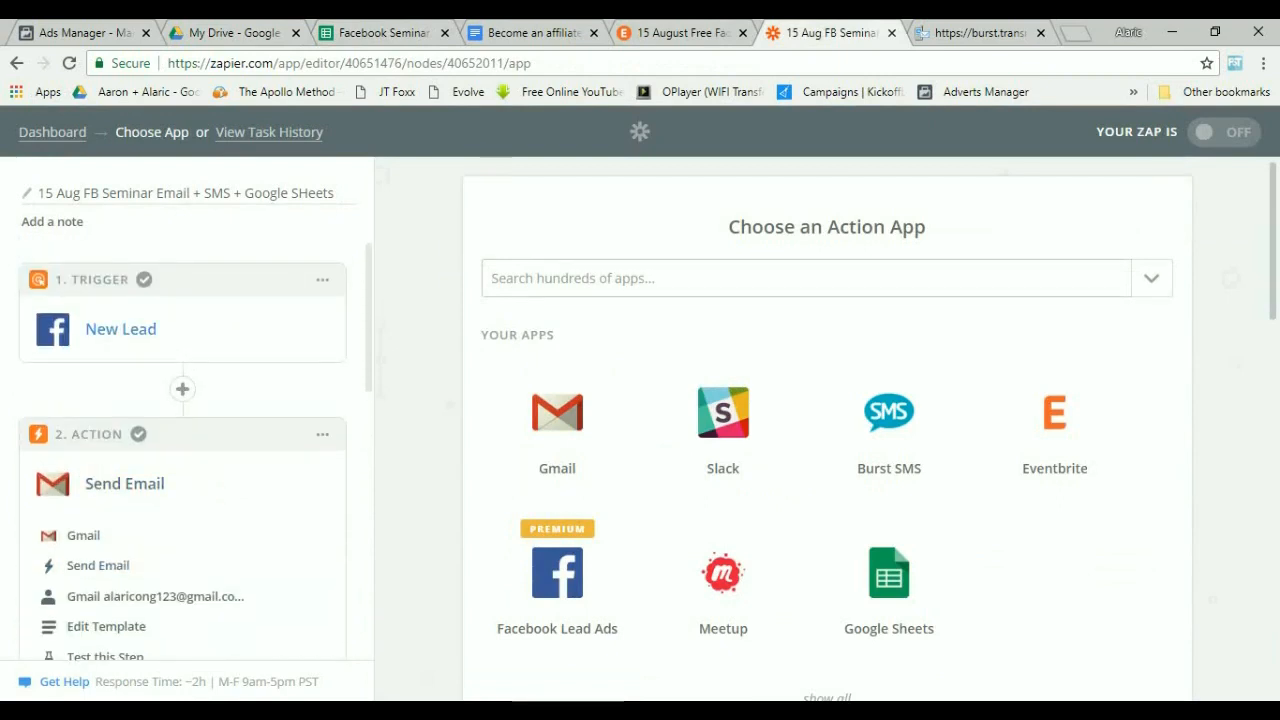
scroll(182, 450, "down", 6)
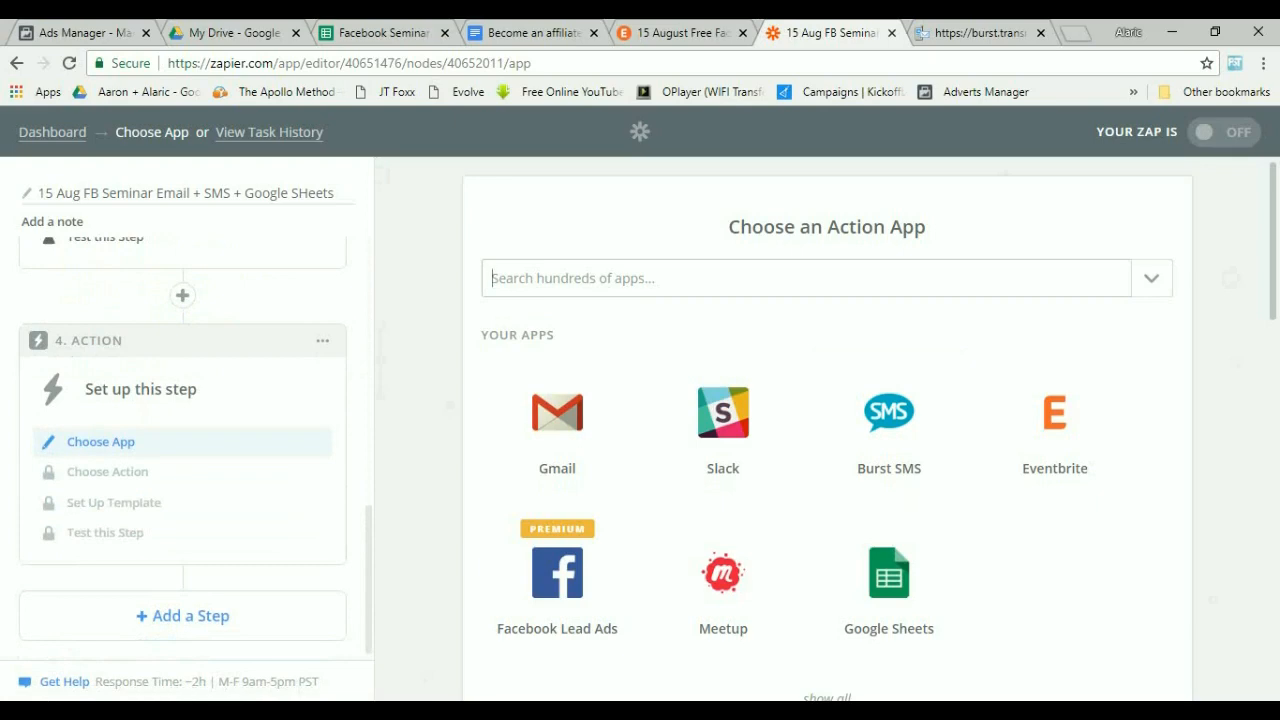
type("burst")
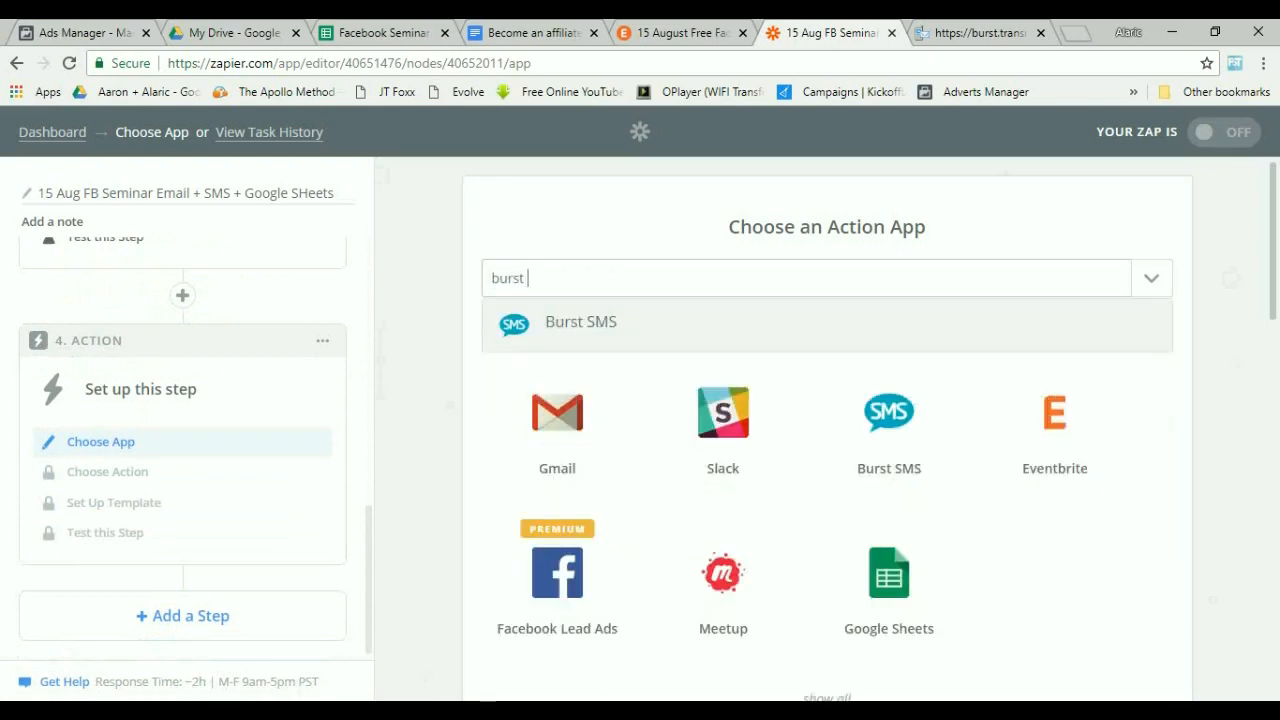
key("Return")
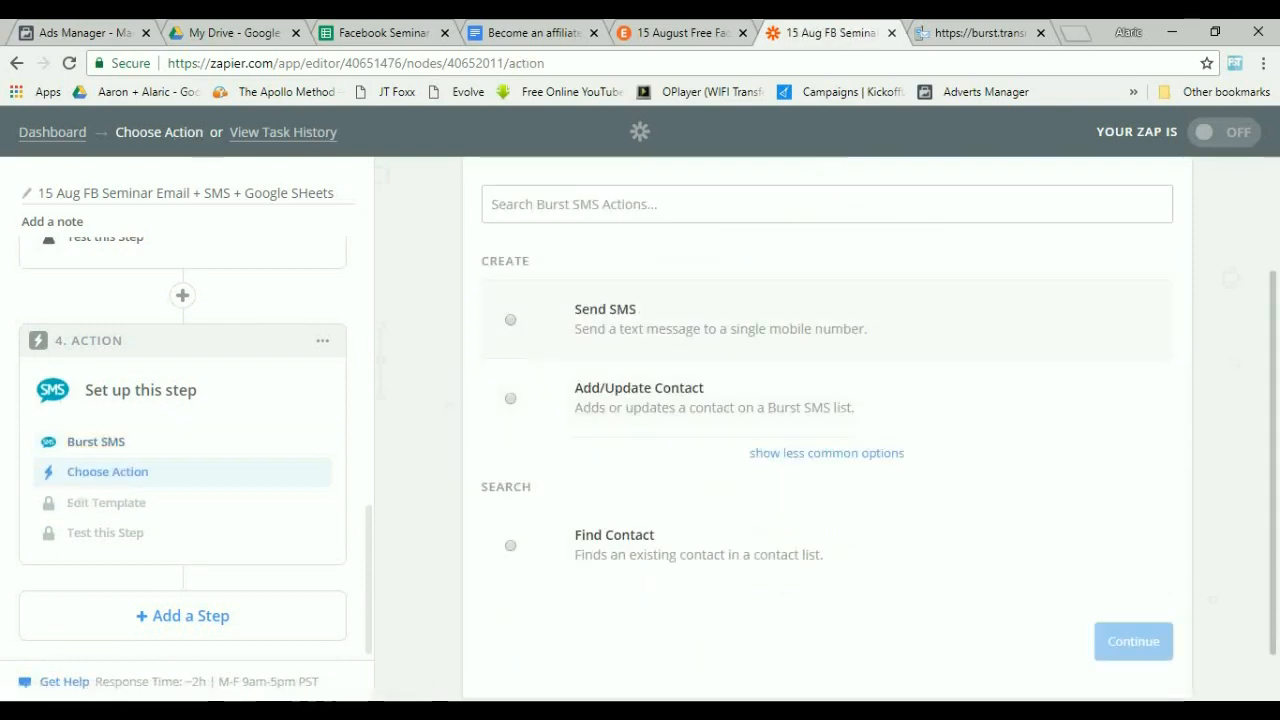
Choose the Send SMS action and continue with the connected Burst SMS account.
left_click(510, 319)
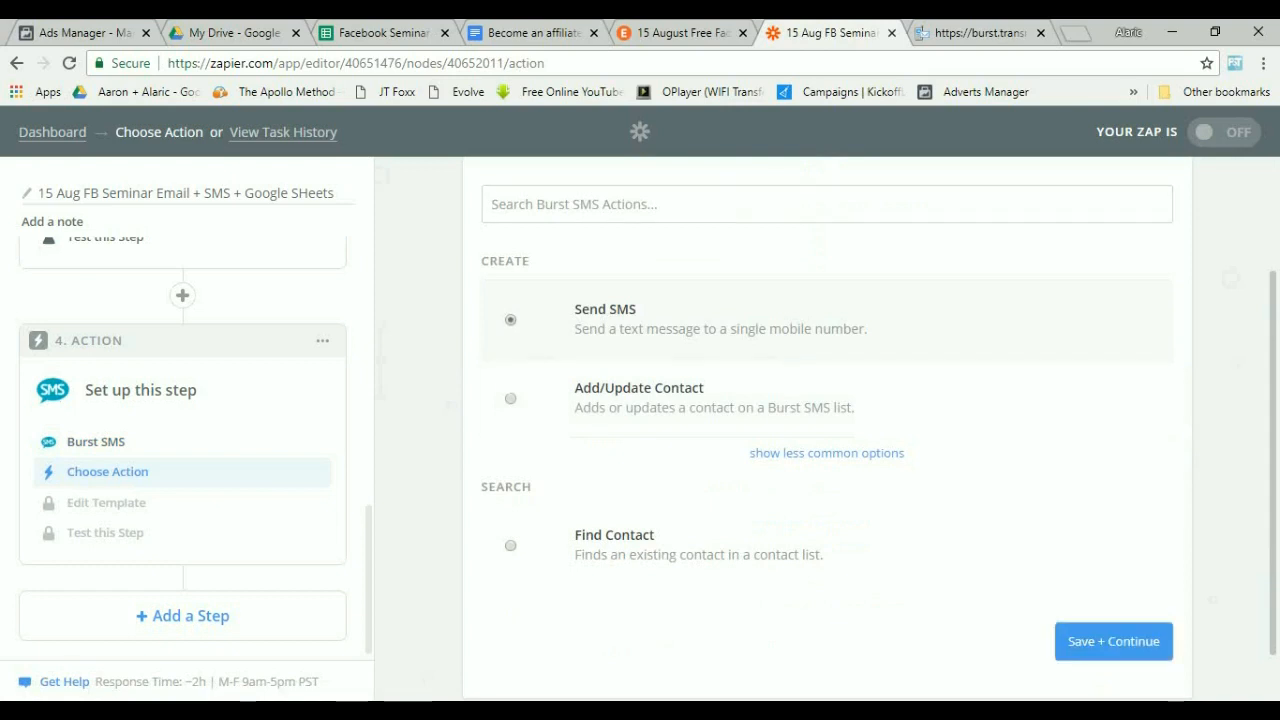
left_click(1113, 641)
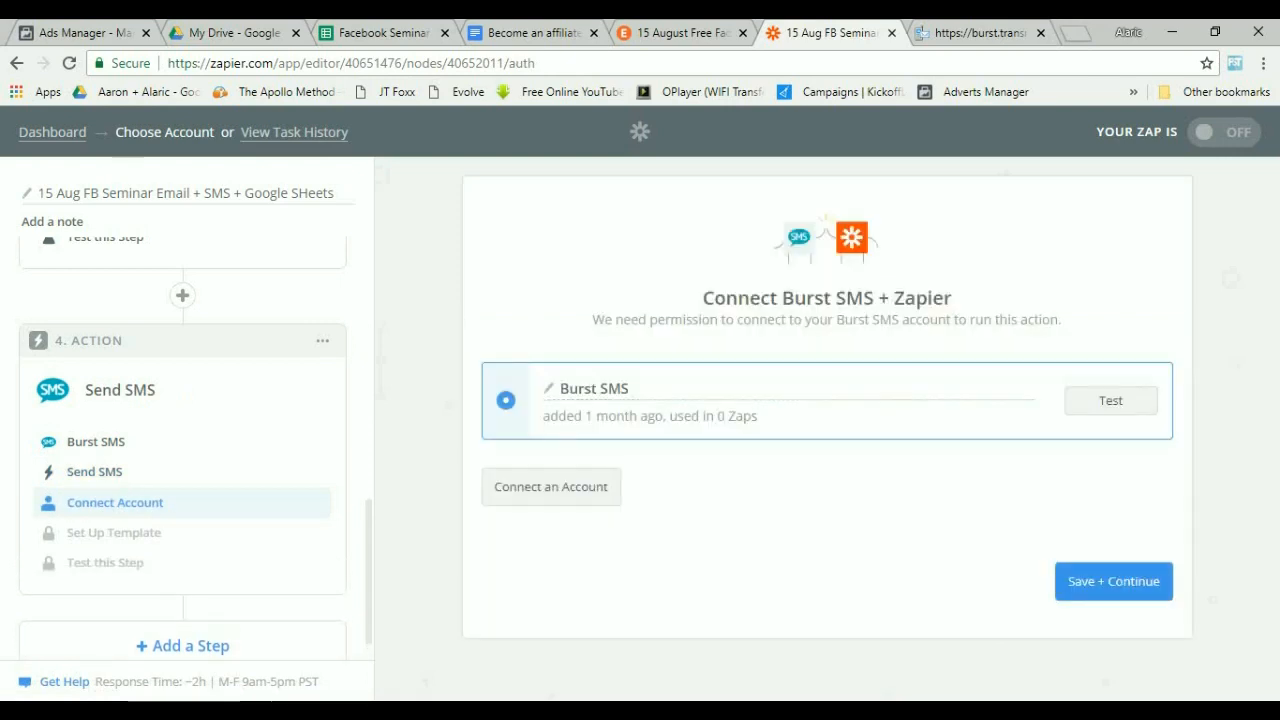
left_click(1113, 581)
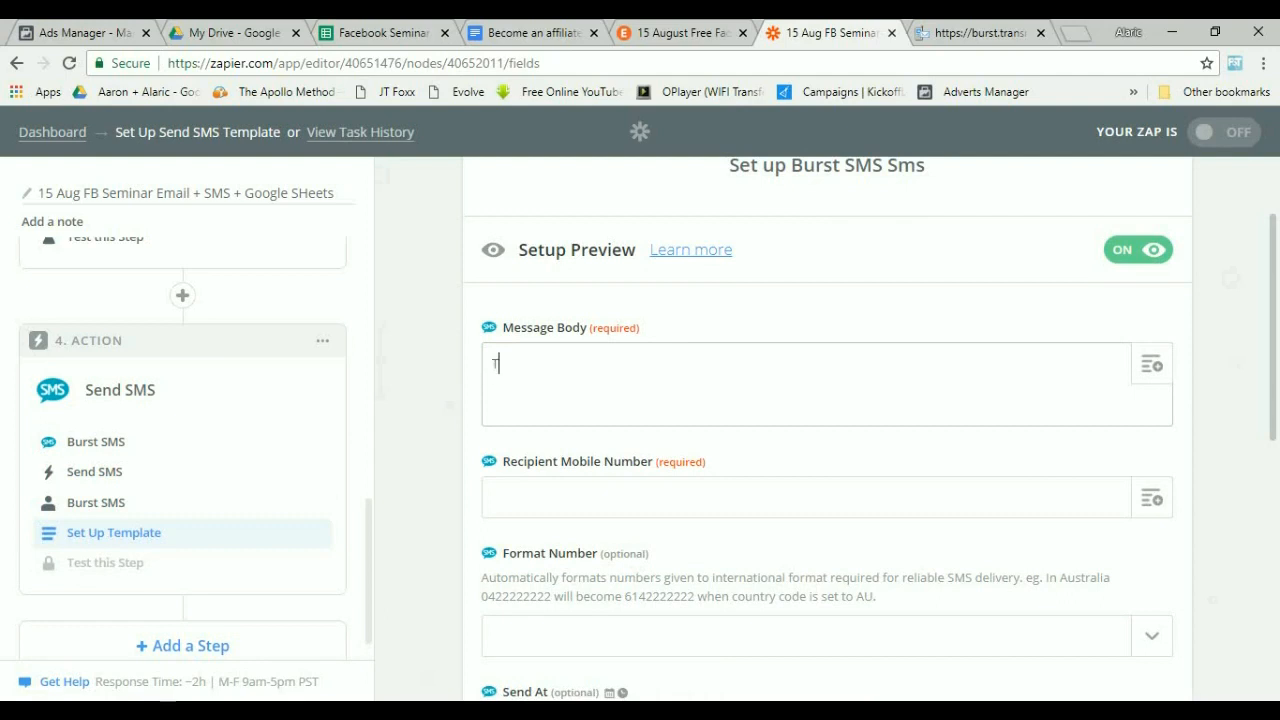
Write the SMS message body thanking the lead for registering for the FREE Facebook Marketing Workshop and asking them to check their email for more information.
type("hank you for registering for")
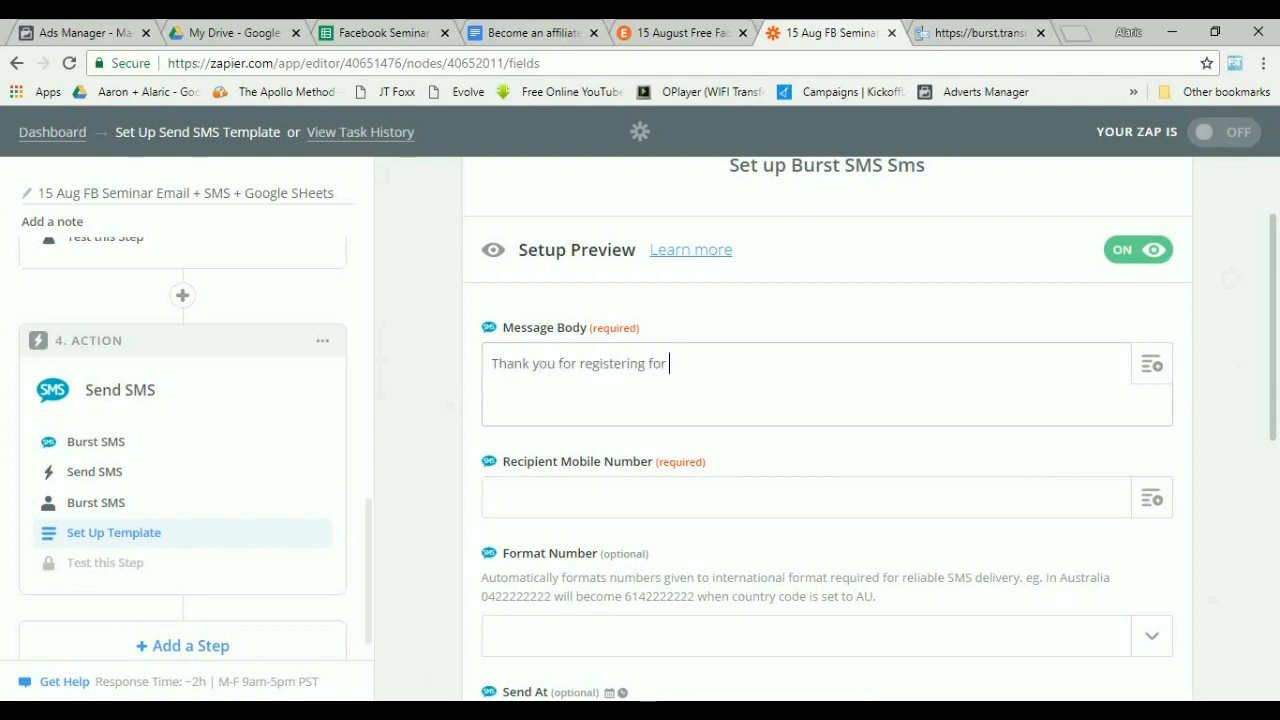
type(" the FREE Facebook ma")
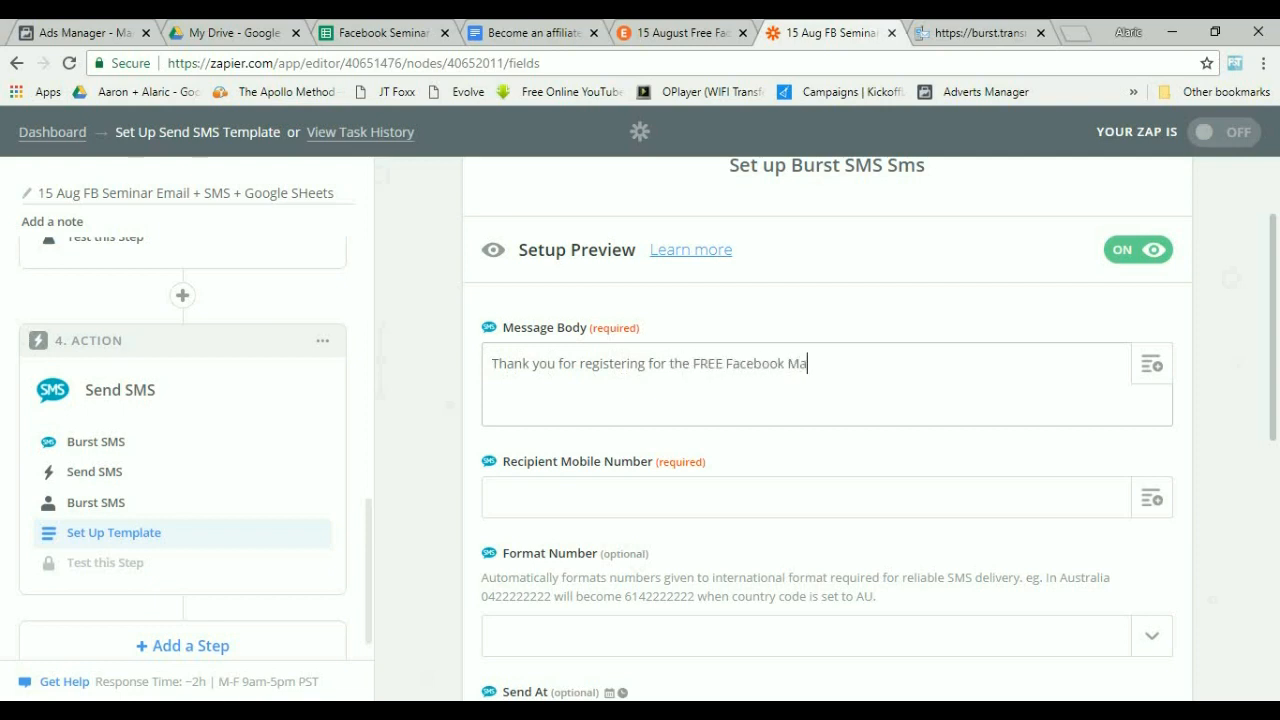
type("rketing Workshop b")
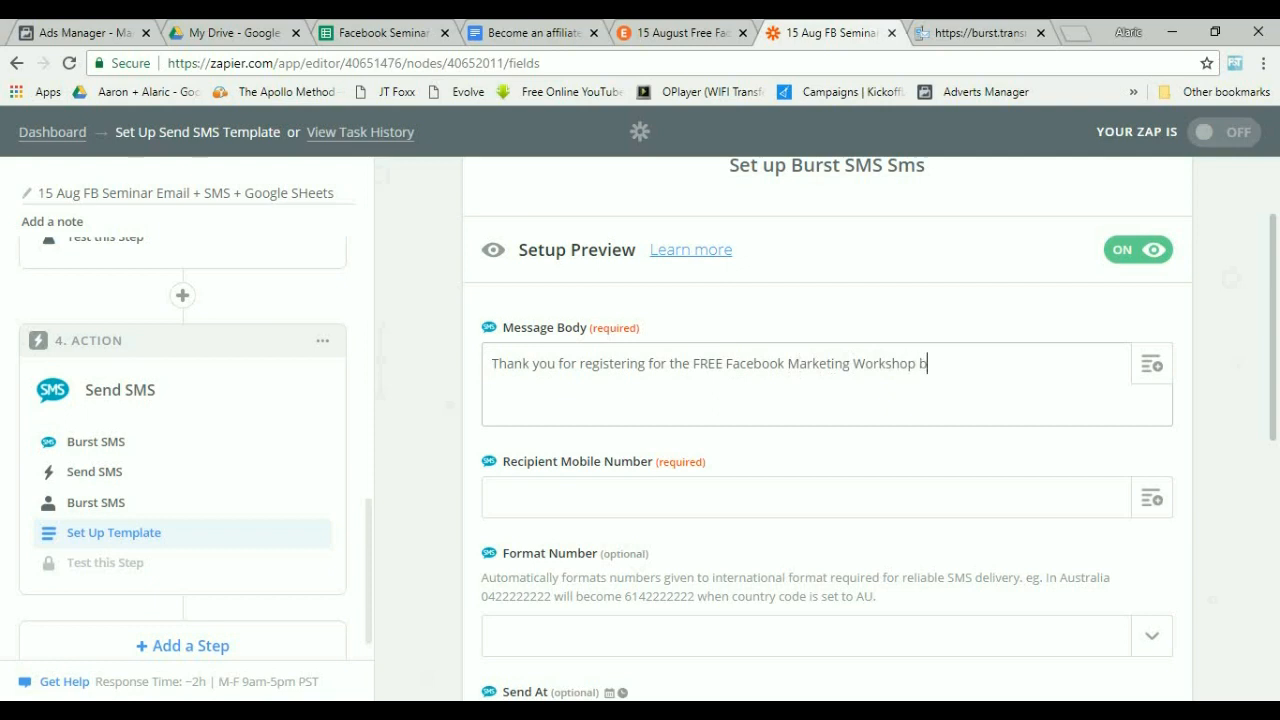
type("y Alaric Ong! Check you")
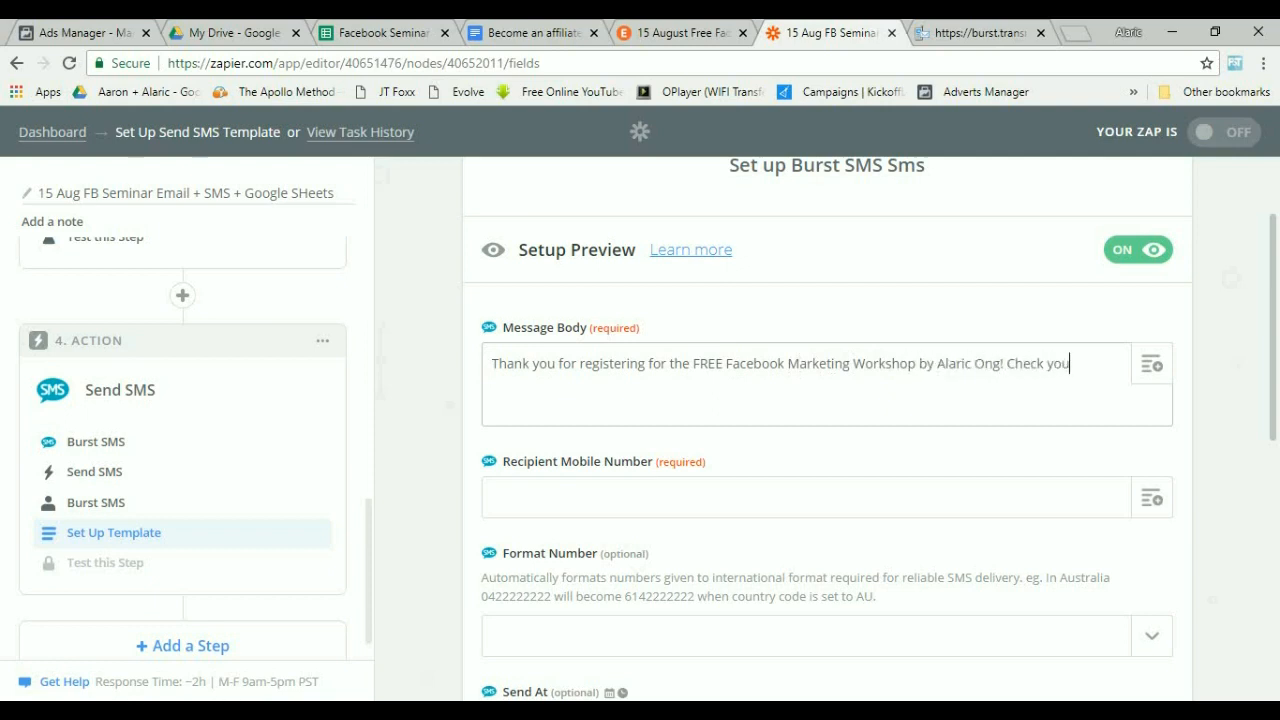
type("r email for more information.")
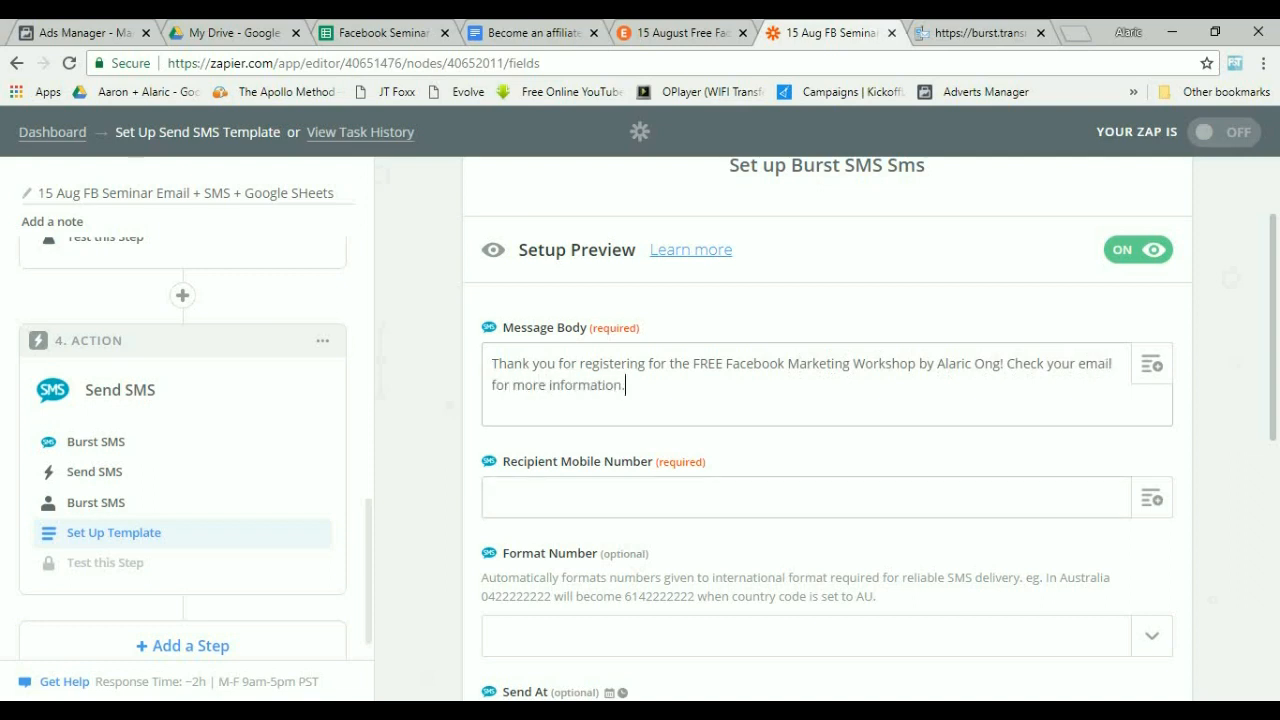
Map the New Lead's Phone Number to the Recipient Mobile Number field.
left_click(700, 497)
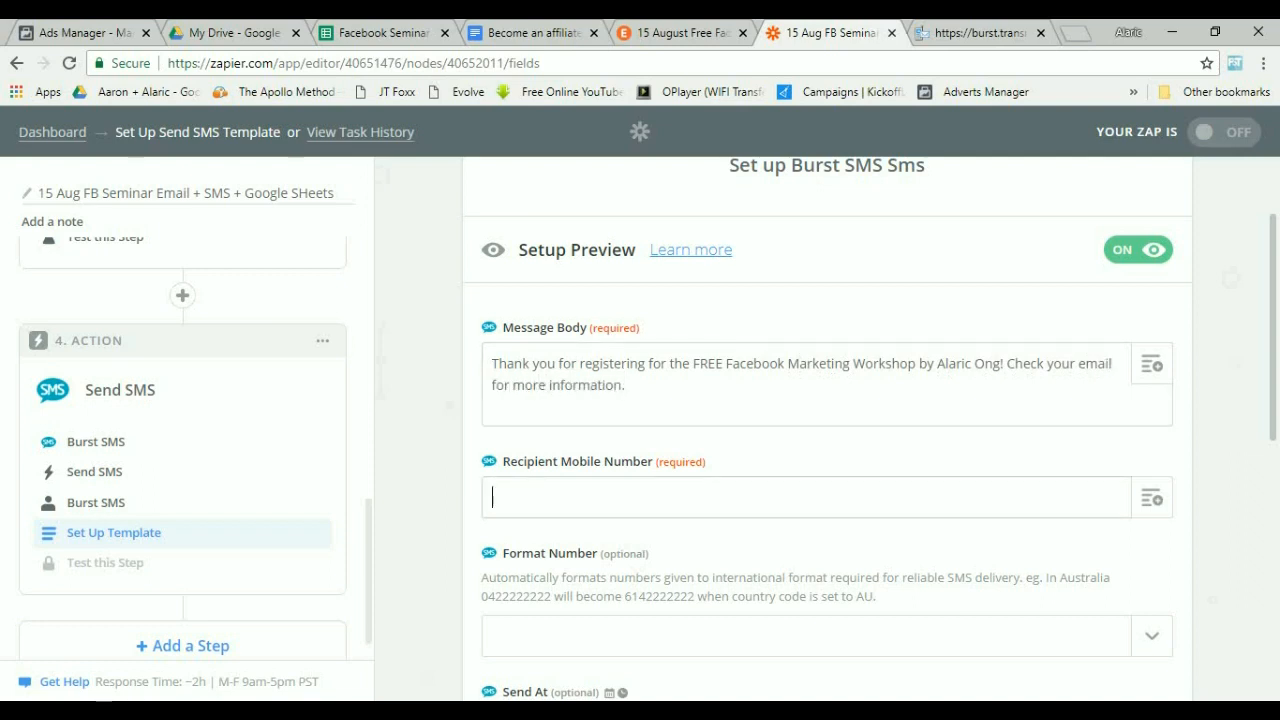
scroll(690, 490, "down", 1)
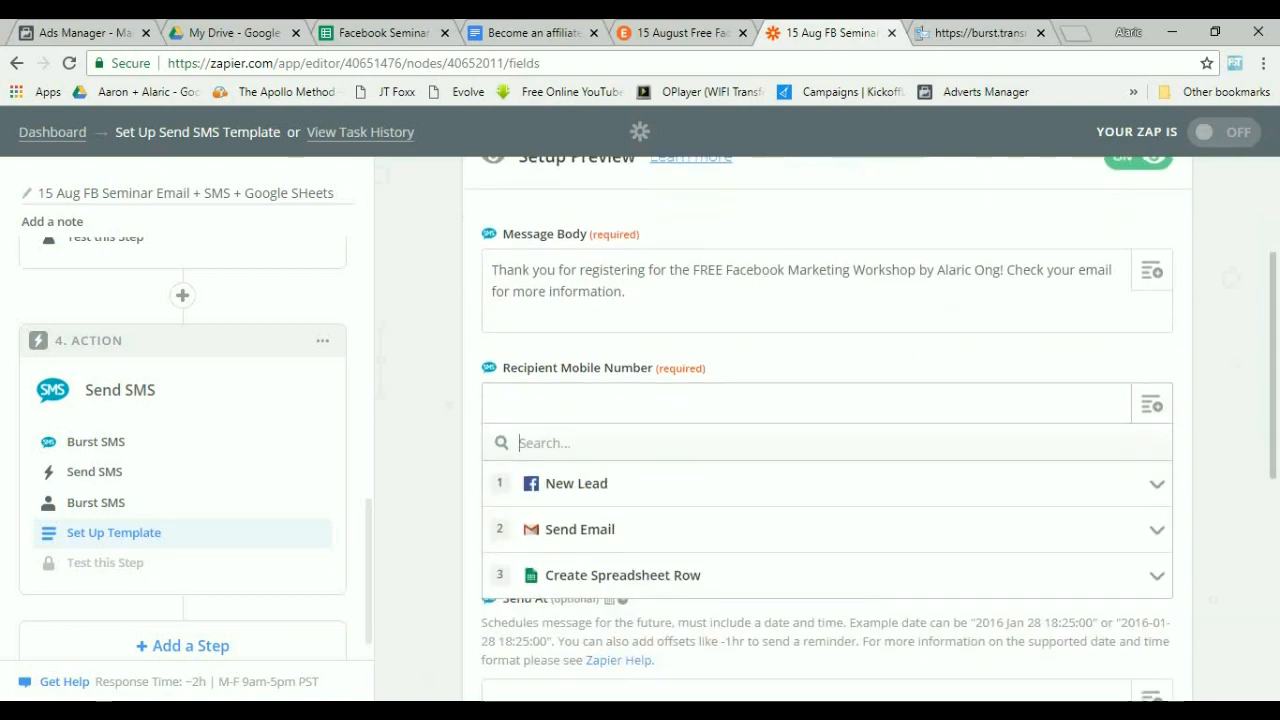
left_click(690, 485)
scroll(690, 487, "down", 2)
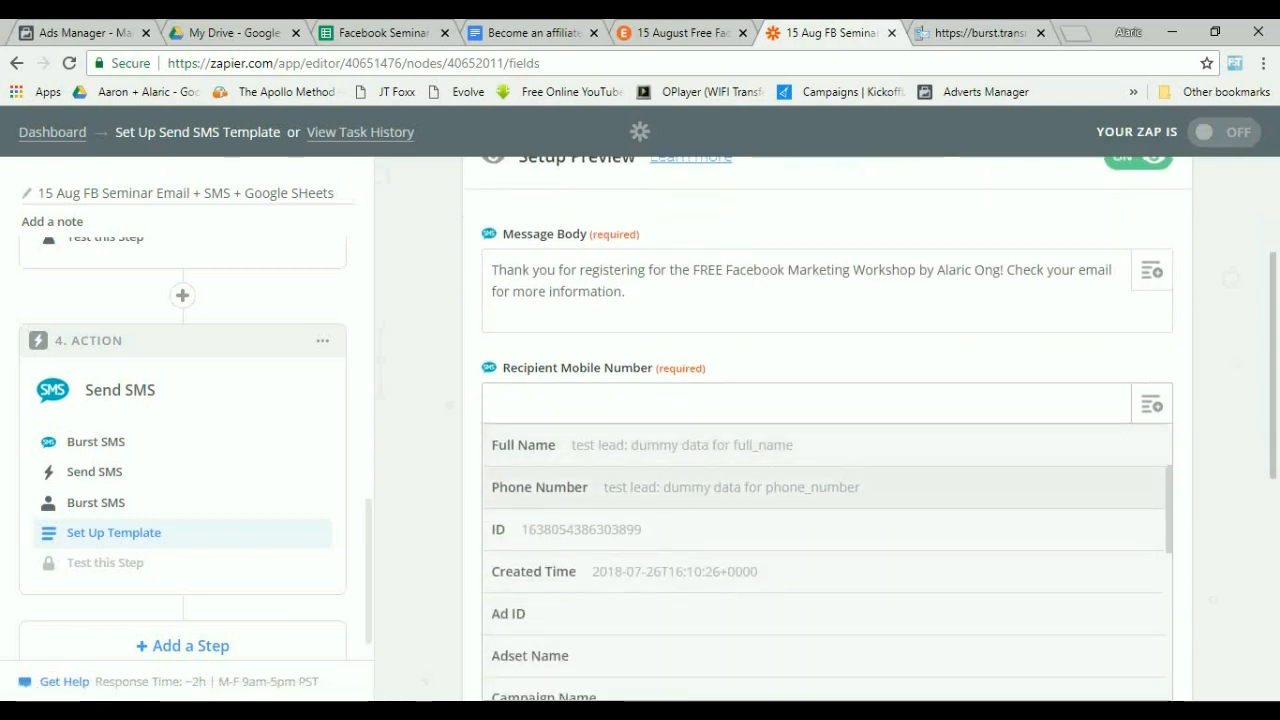
left_click(690, 487)
scroll(827, 428, "down", 1)
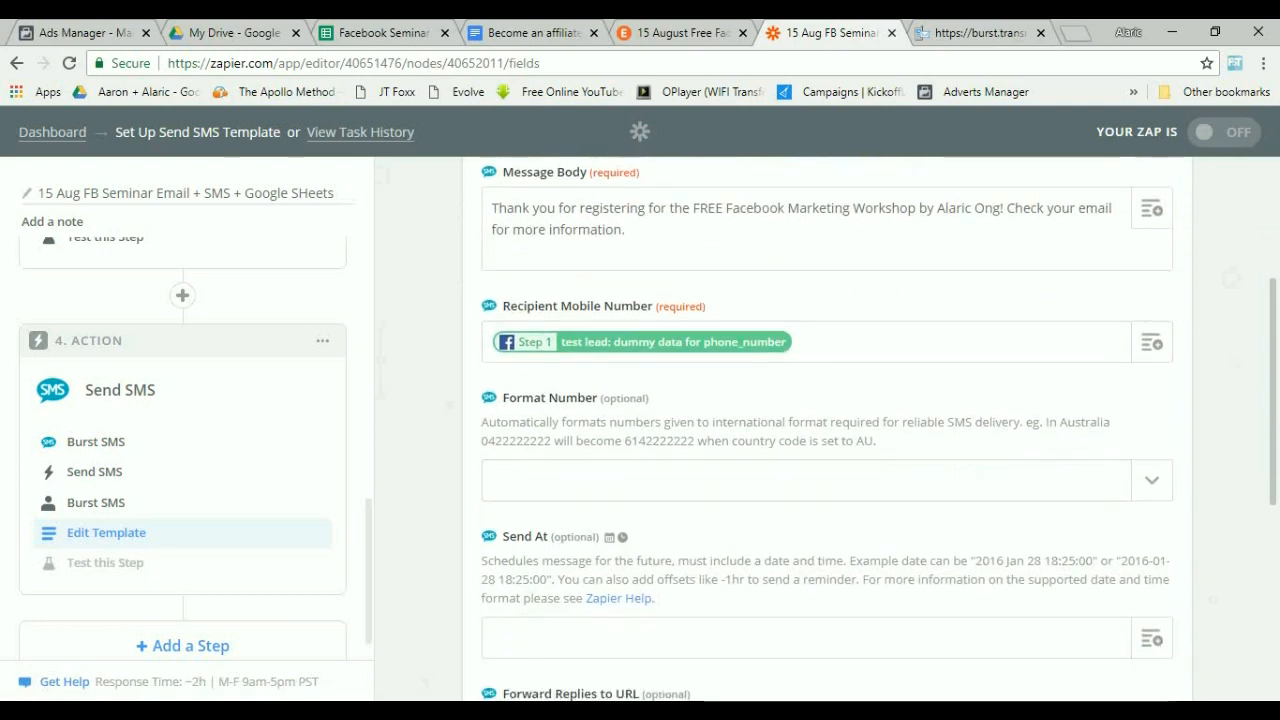
Set the Format Number option to Singapore.
left_click_drag(533, 422, 1020, 422)
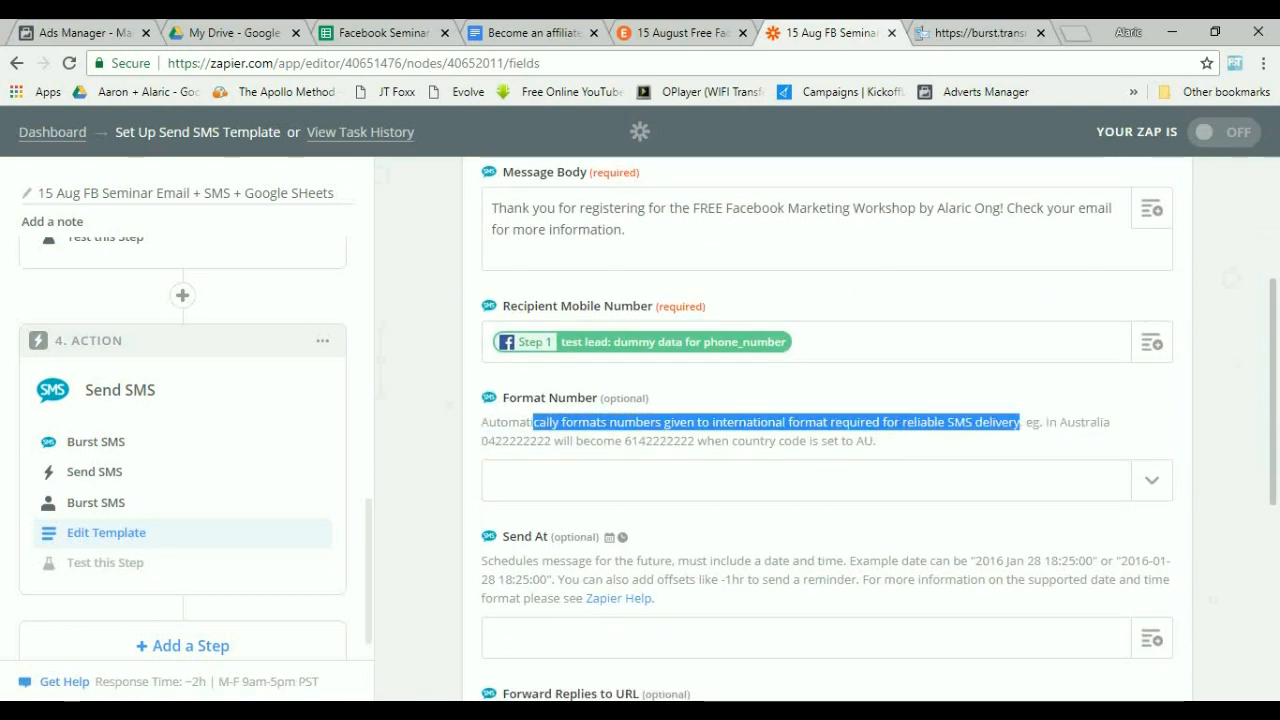
left_click(1151, 480)
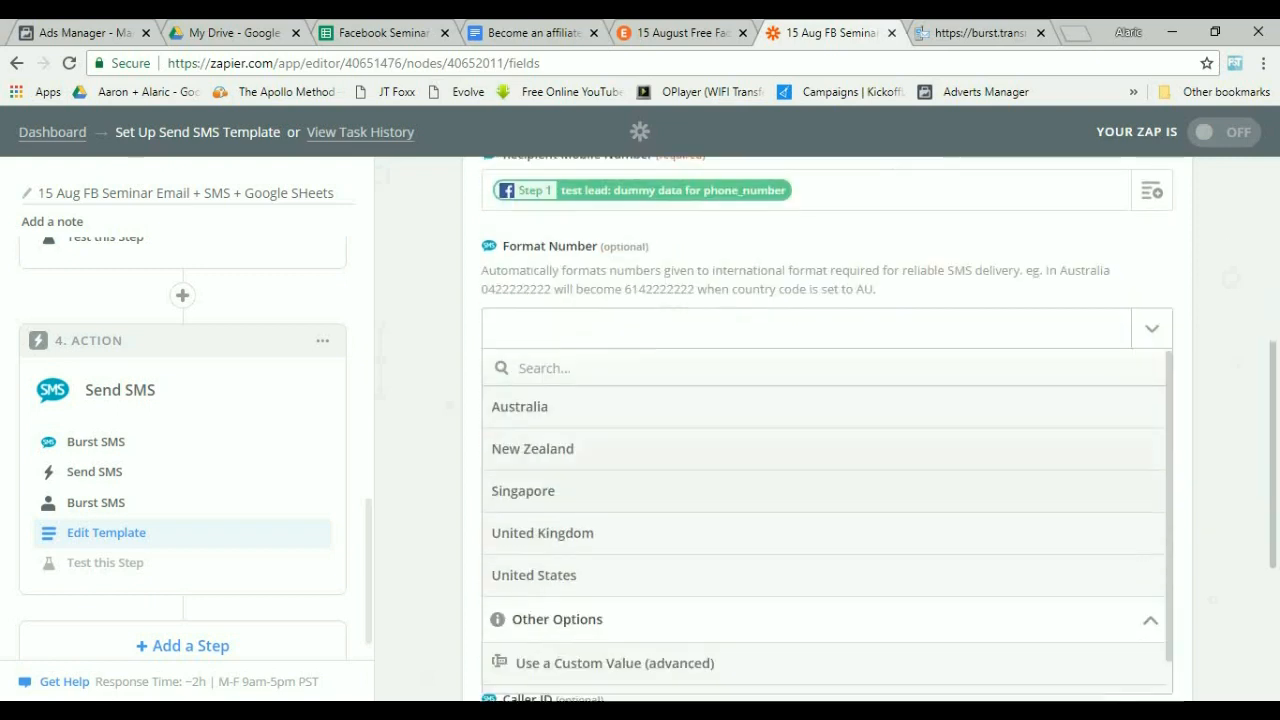
scroll(1151, 480, "down", 3)
left_click(1151, 486)
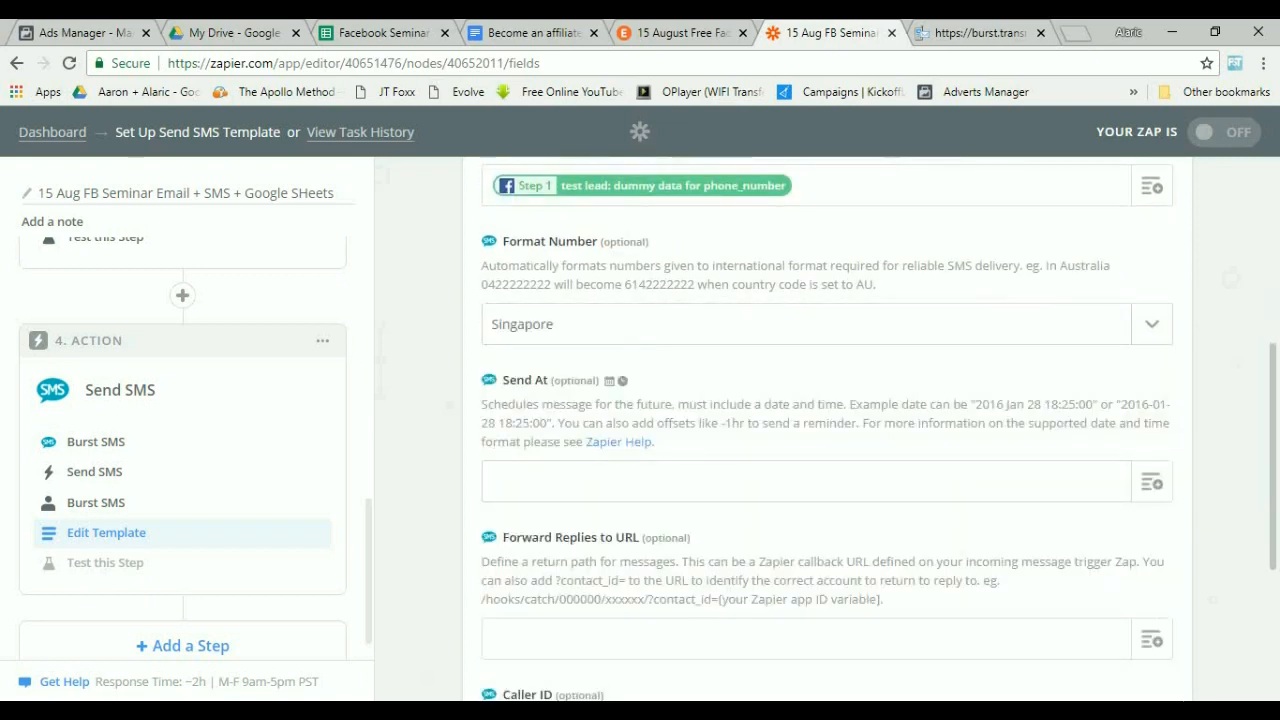
Read the Send At, Forward Replies to URL and Caller ID field descriptions, including the Zapier date-time help page.
left_click(580, 481)
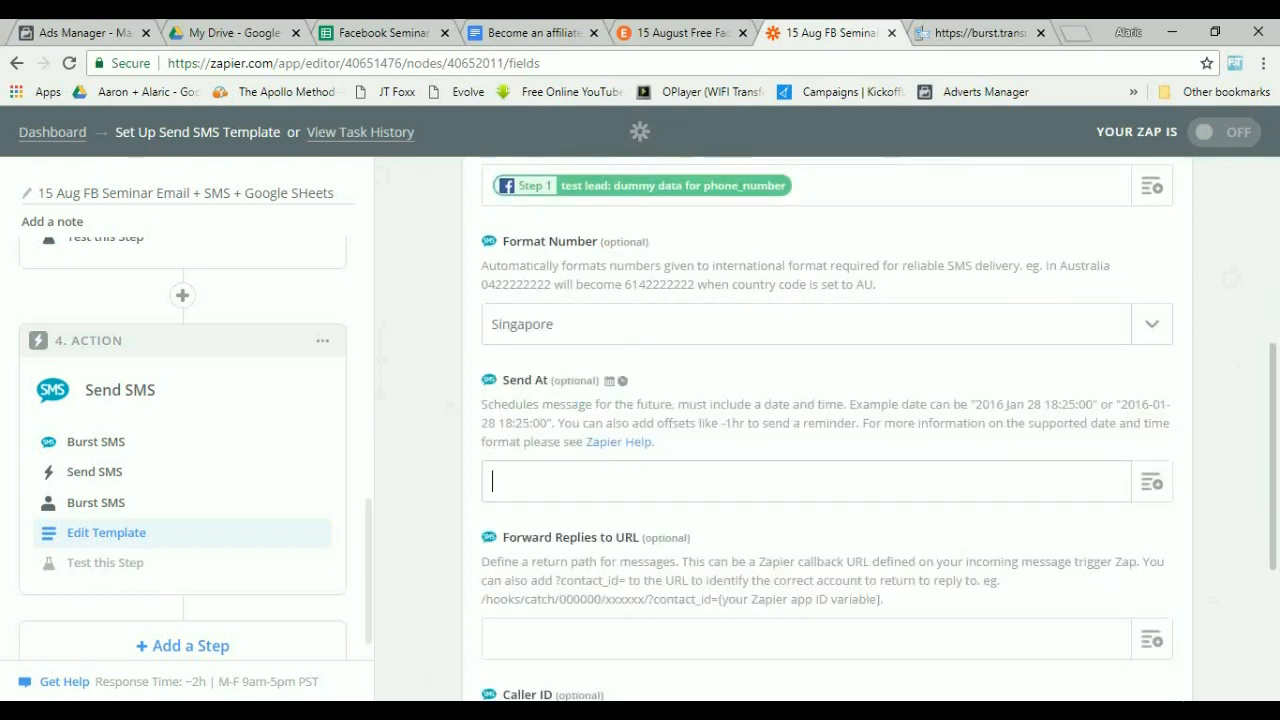
left_click(1151, 481)
left_click(1151, 450)
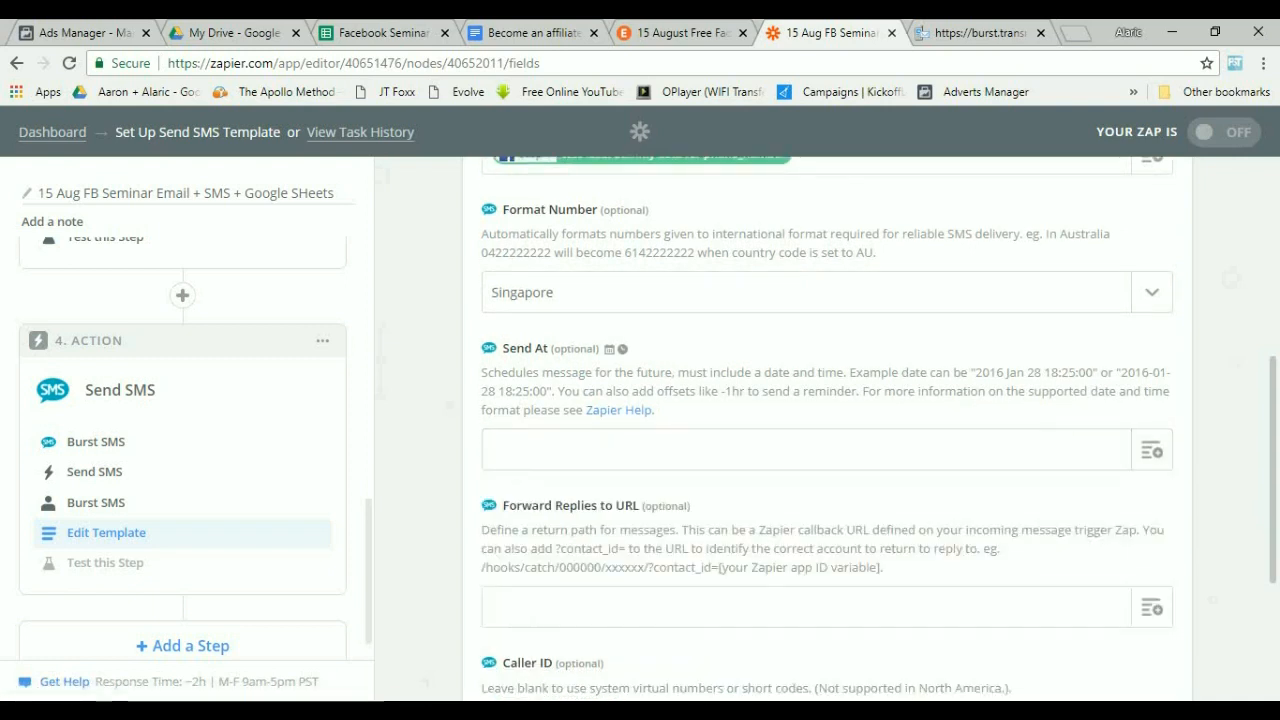
left_click_drag(712, 372, 601, 410)
left_click(660, 418)
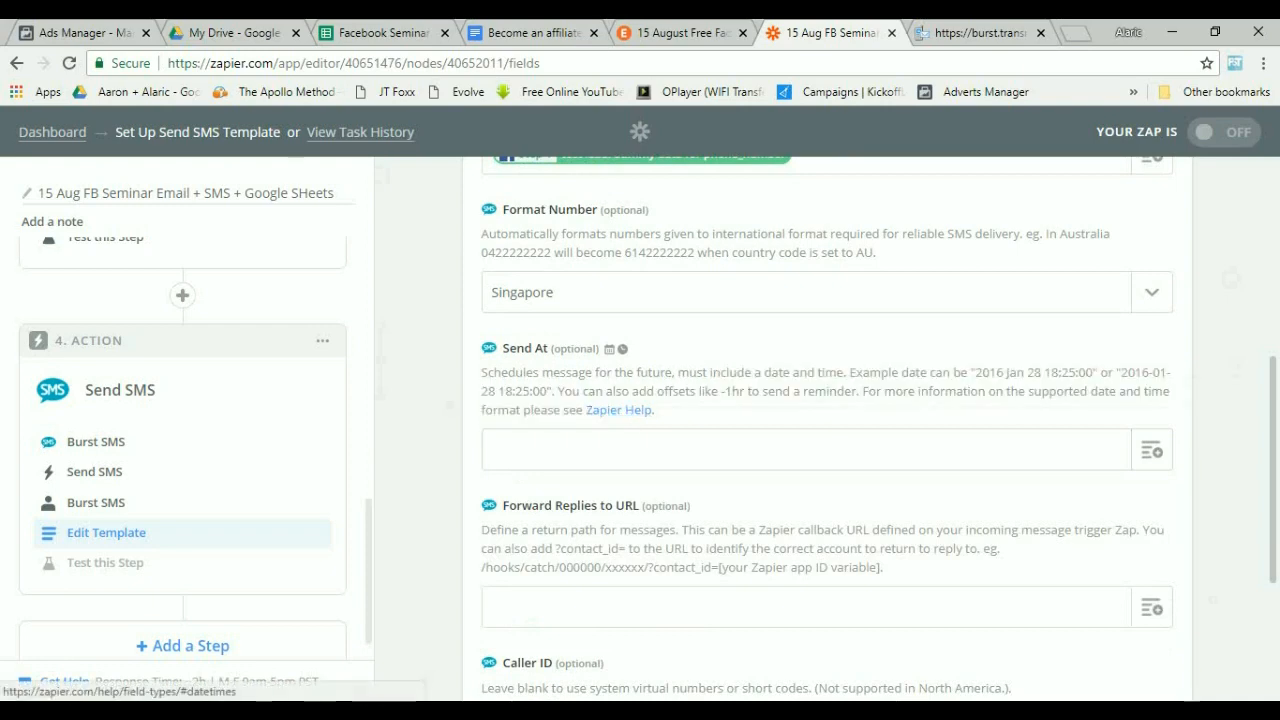
left_click(618, 410)
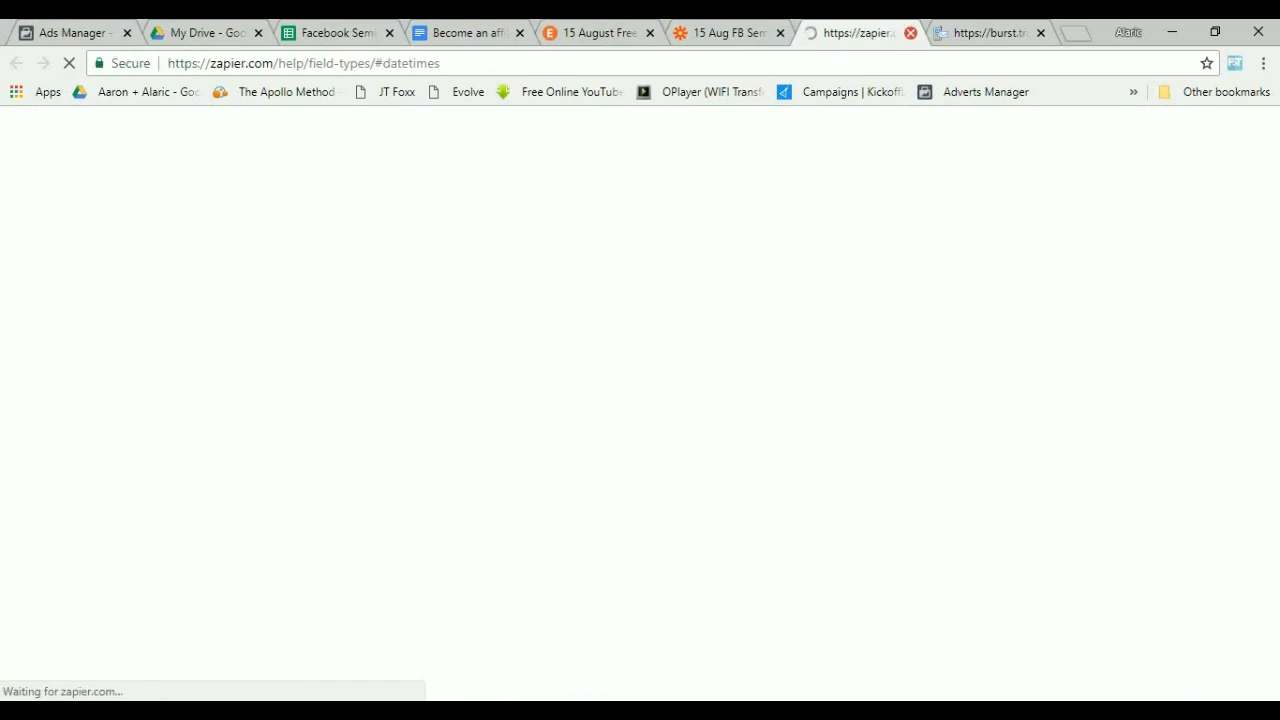
left_click(725, 32)
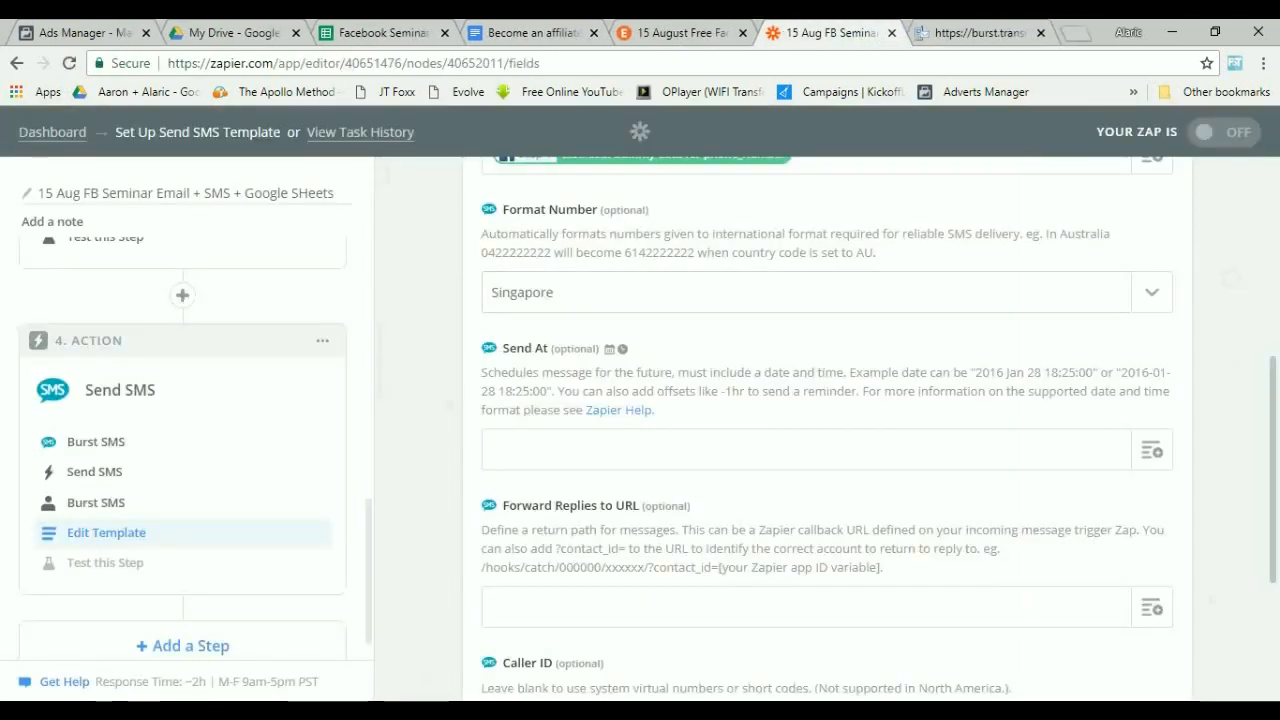
scroll(826, 430, "down", 2)
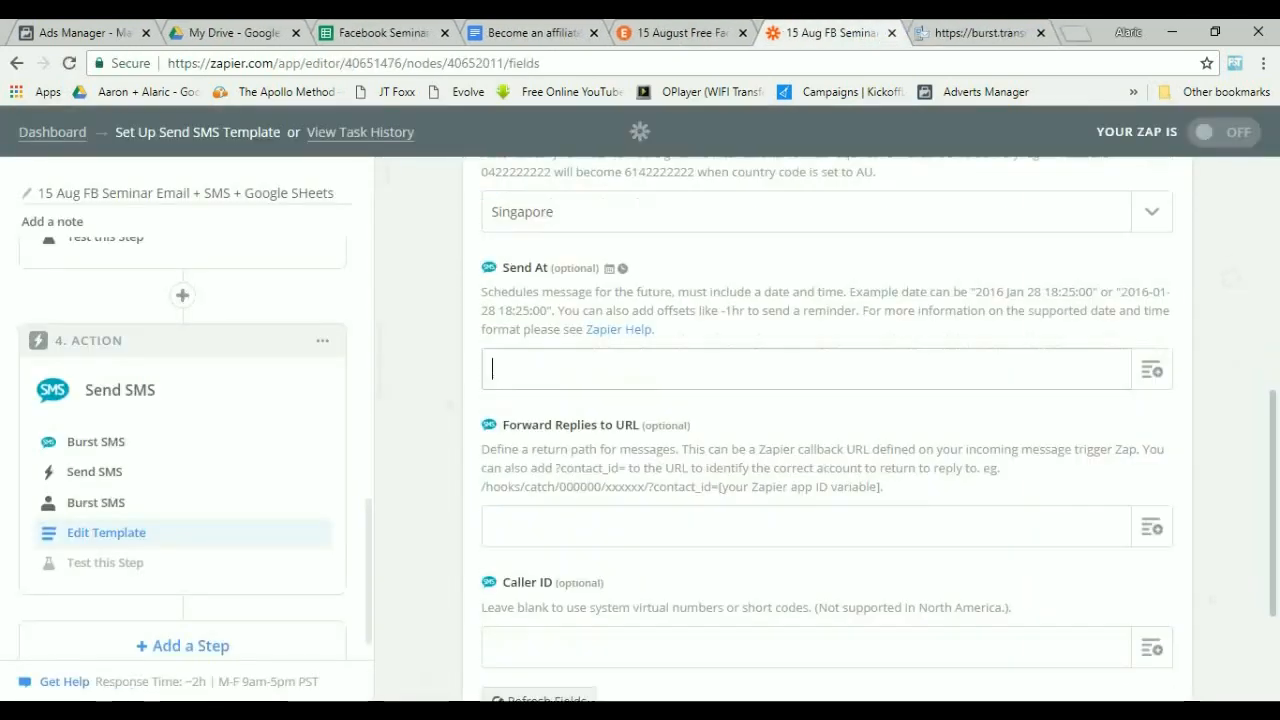
left_click_drag(662, 405, 908, 424)
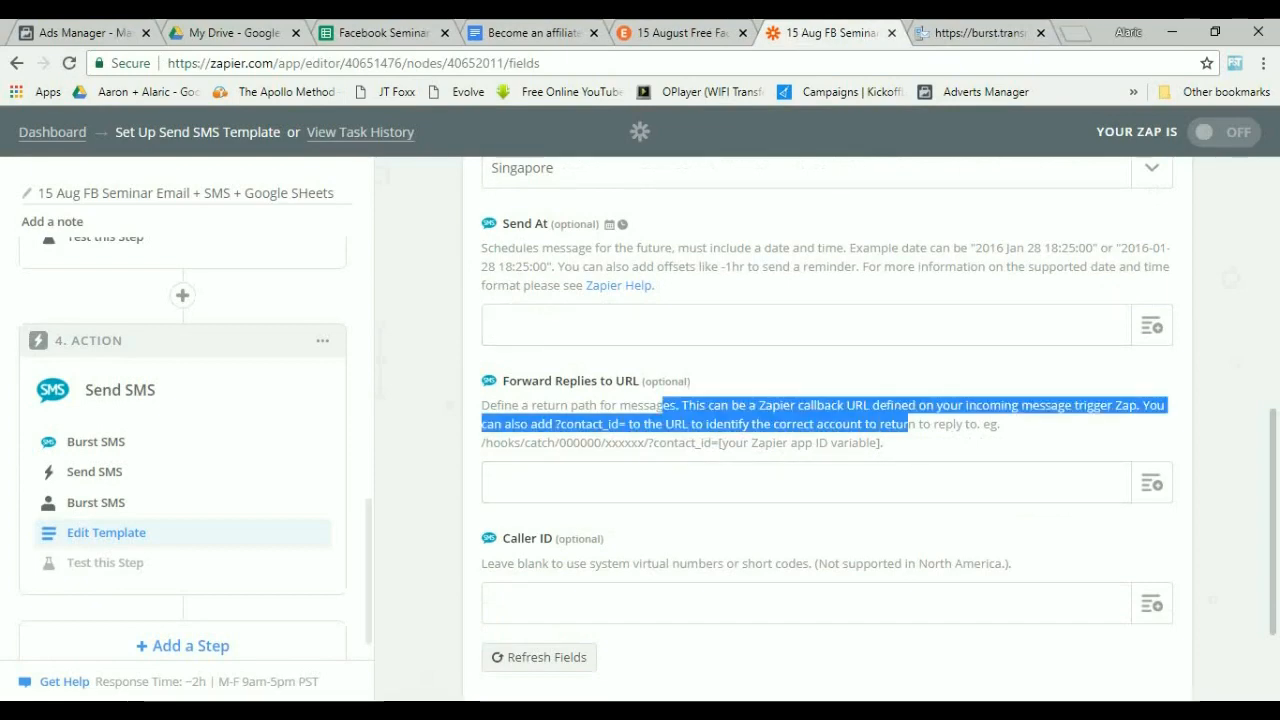
left_click_drag(514, 564, 592, 564)
left_click(594, 564)
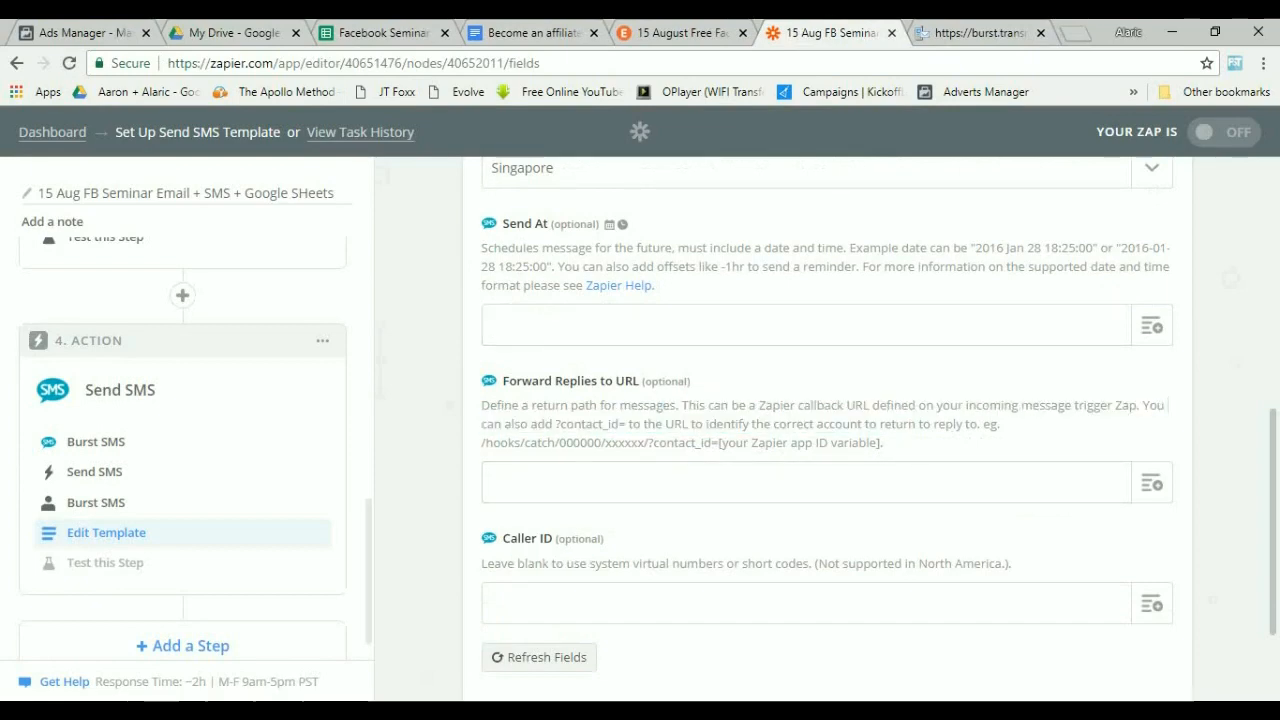
left_click_drag(746, 564, 828, 564)
Enter the sender's phone number as the Caller ID.
left_click(806, 603)
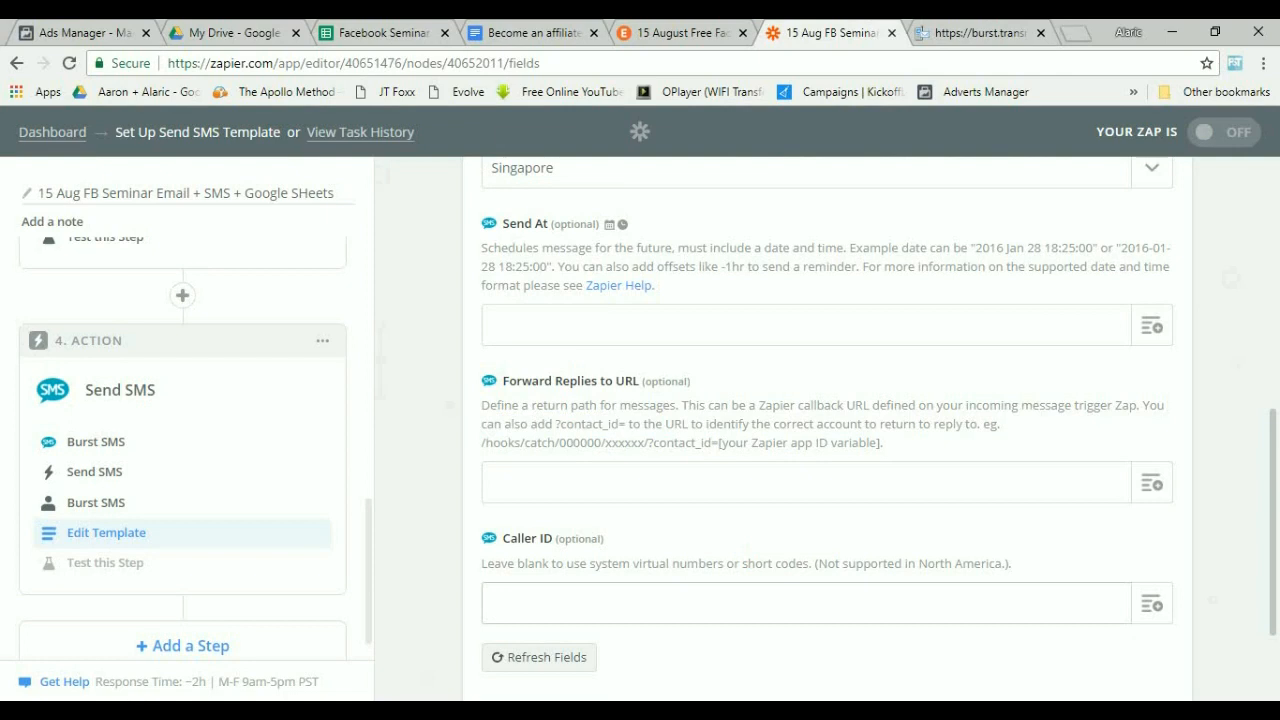
left_click(1151, 604)
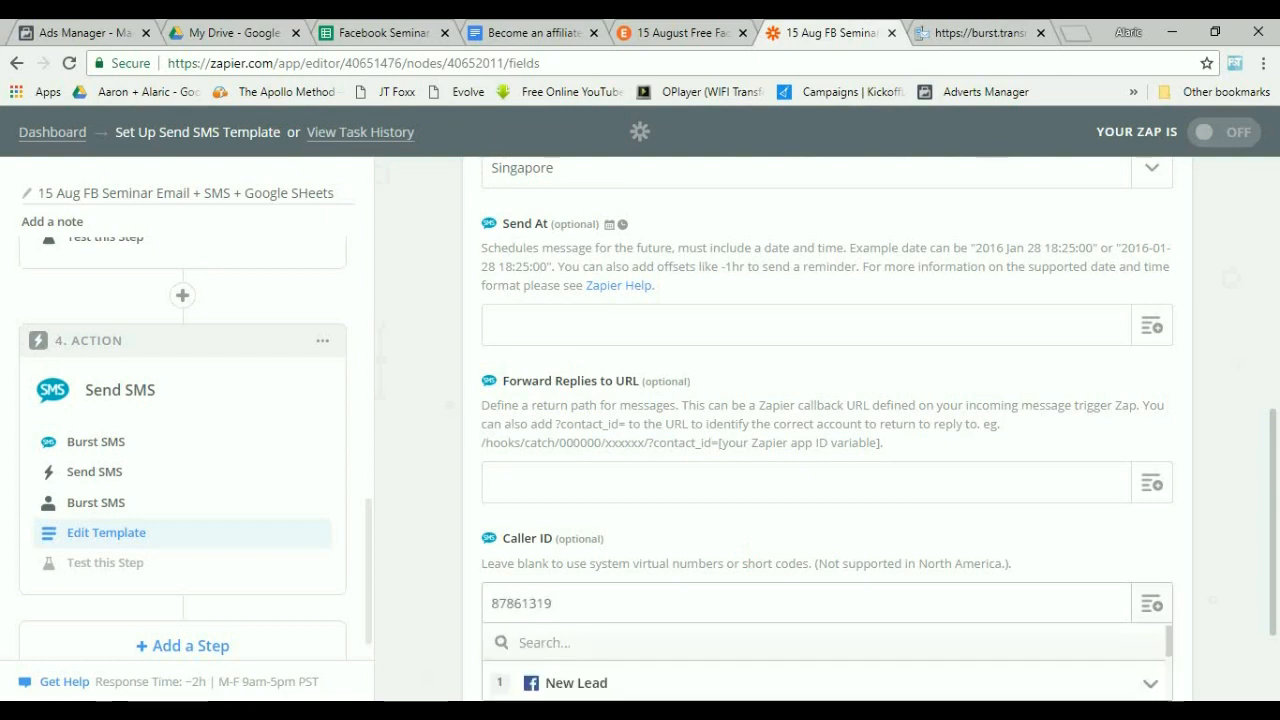
scroll(1151, 604, "down", 2)
left_click(806, 358)
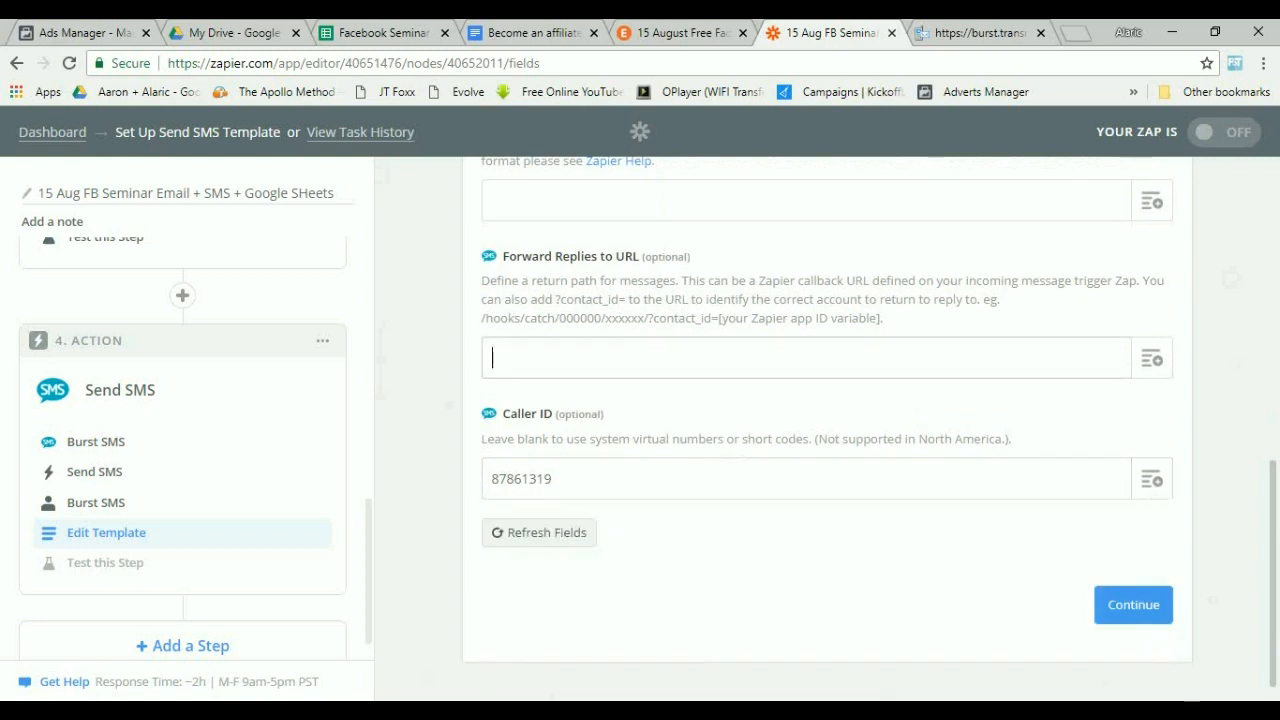
Continue from the SMS template to the test step.
left_click_drag(489, 280, 830, 299)
left_click(830, 300)
scroll(830, 320, "up", 2)
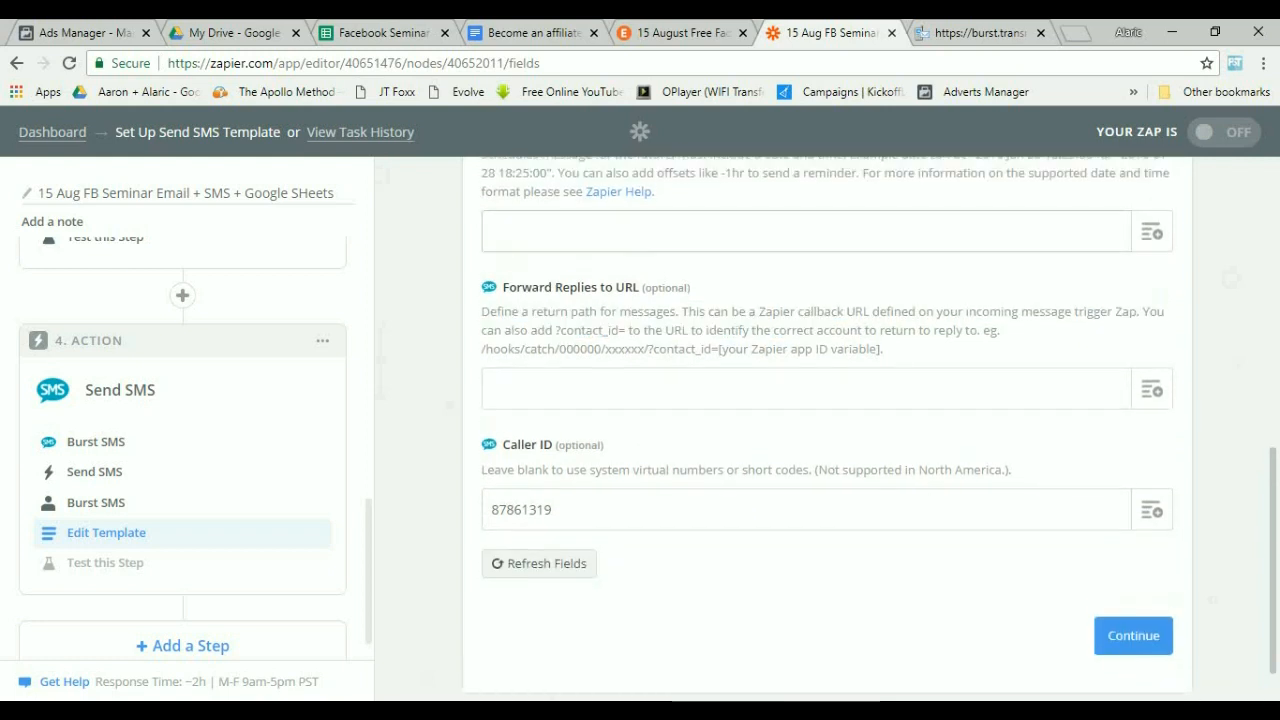
left_click_drag(508, 279, 1006, 279)
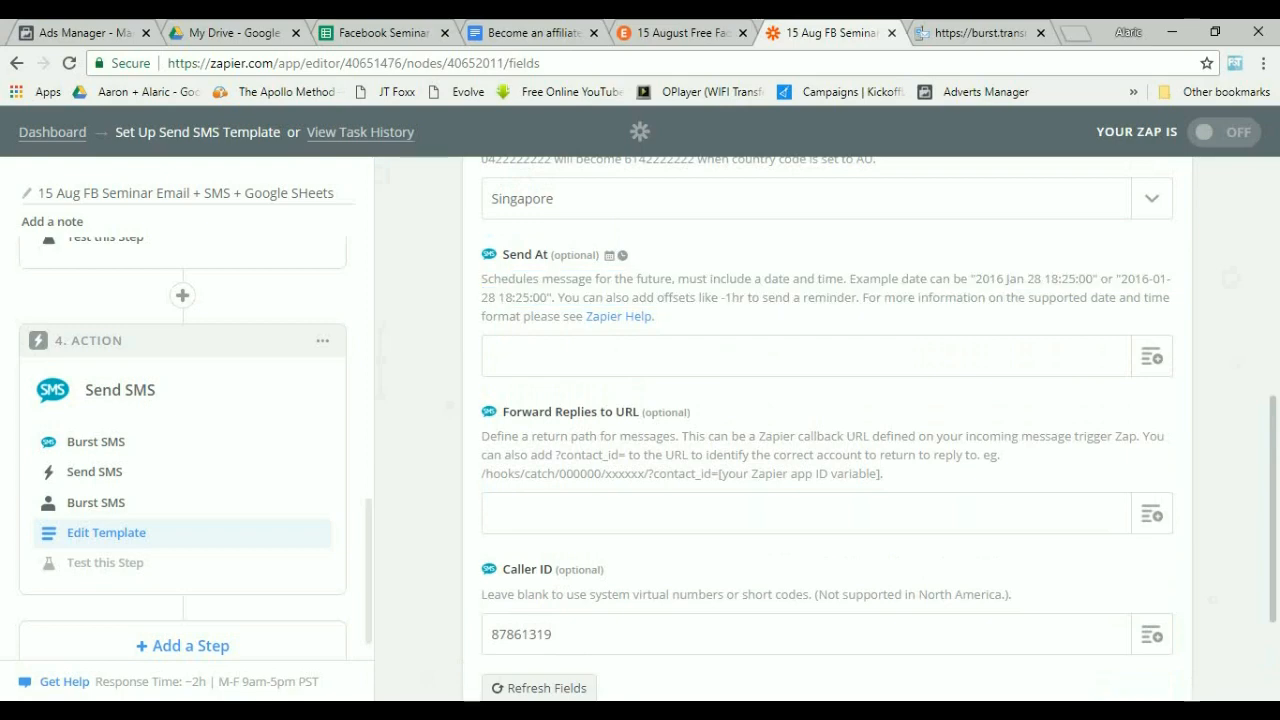
scroll(827, 430, "down", 2)
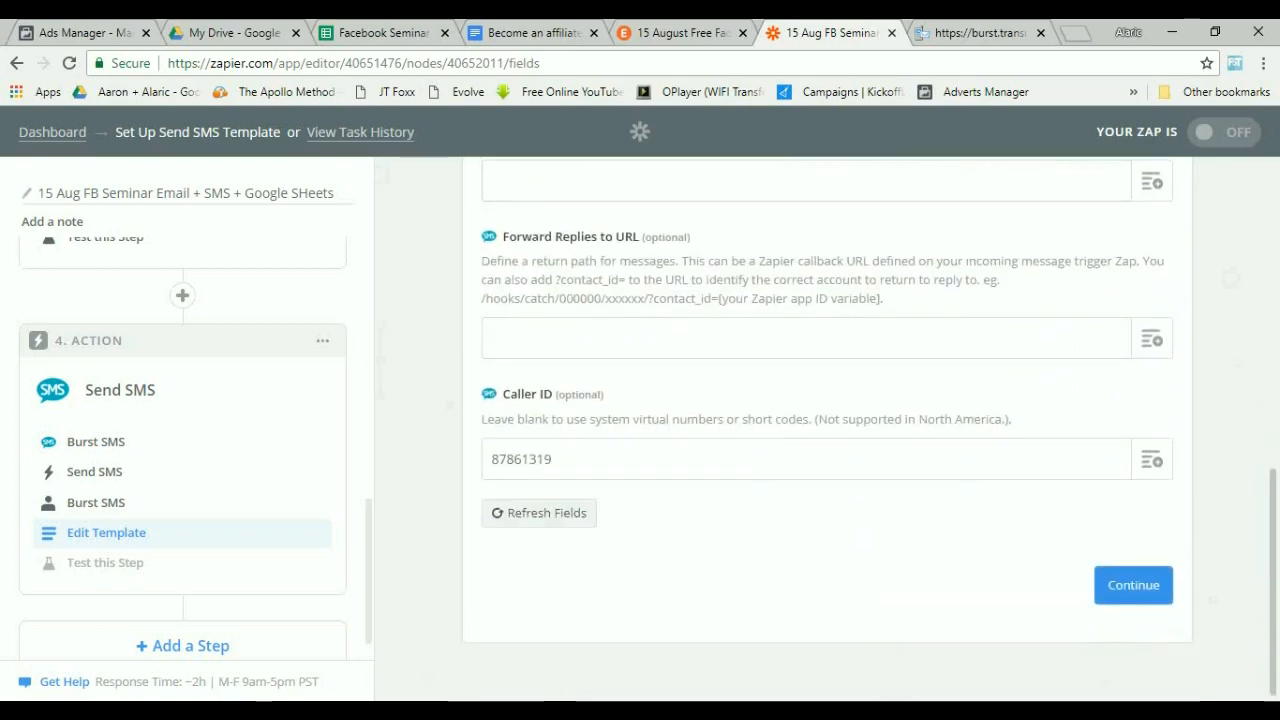
left_click(1133, 585)
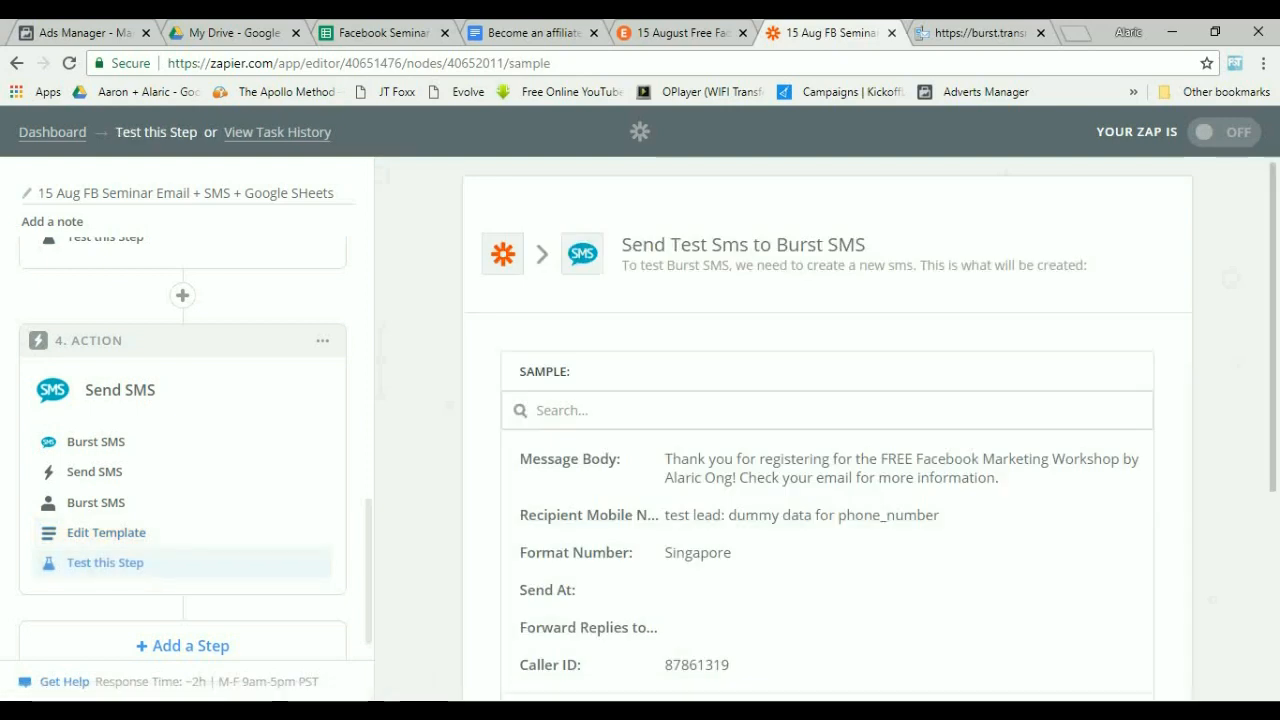
Review the sample SMS and send a test to Burst SMS.
left_click_drag(708, 460, 1003, 492)
left_click(1003, 492)
scroll(1003, 492, "down", 2)
scroll(827, 420, "down", 2)
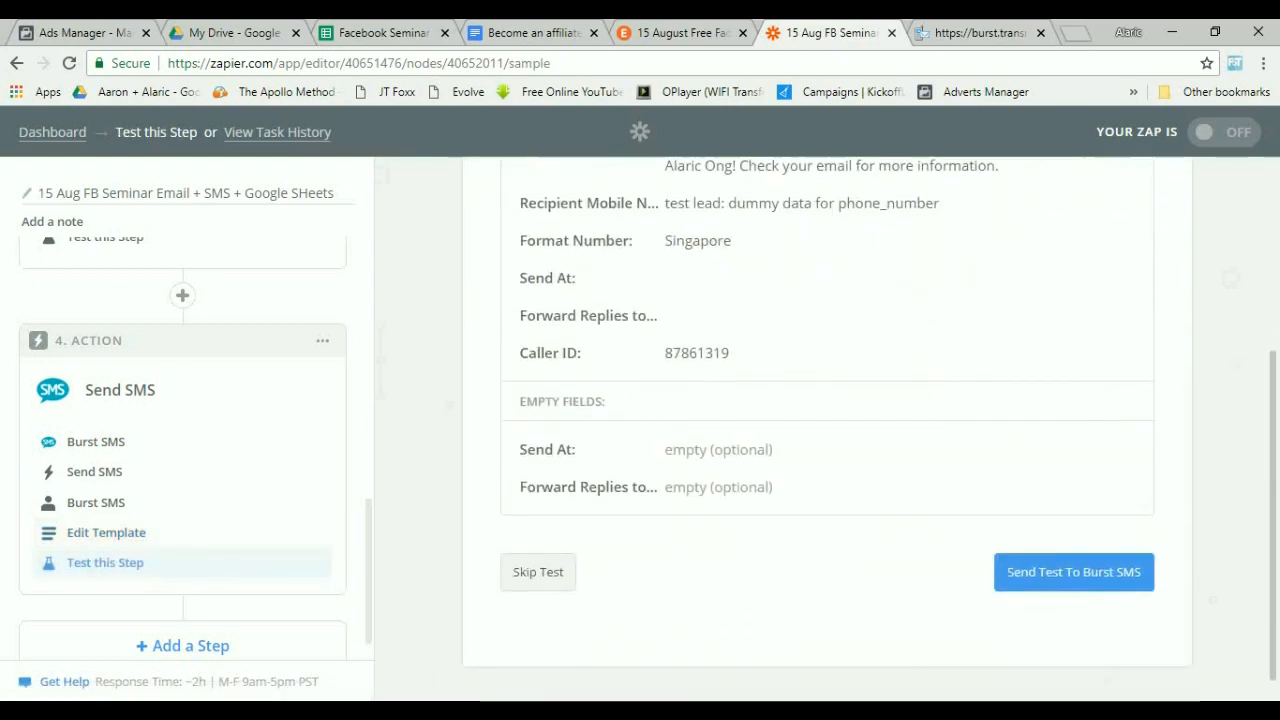
left_click(1074, 572)
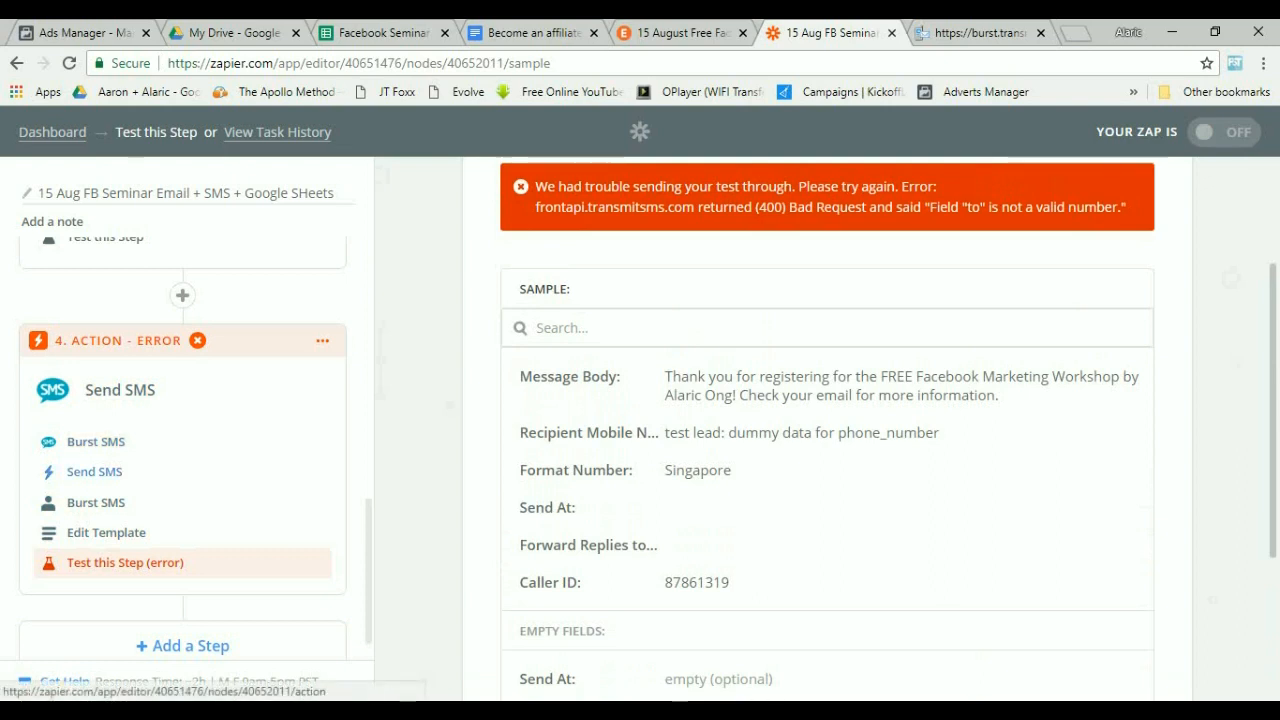
Reopen the SMS template and append "Looking forward to seeing you at the workshop (:" to the message body.
left_click(94, 471)
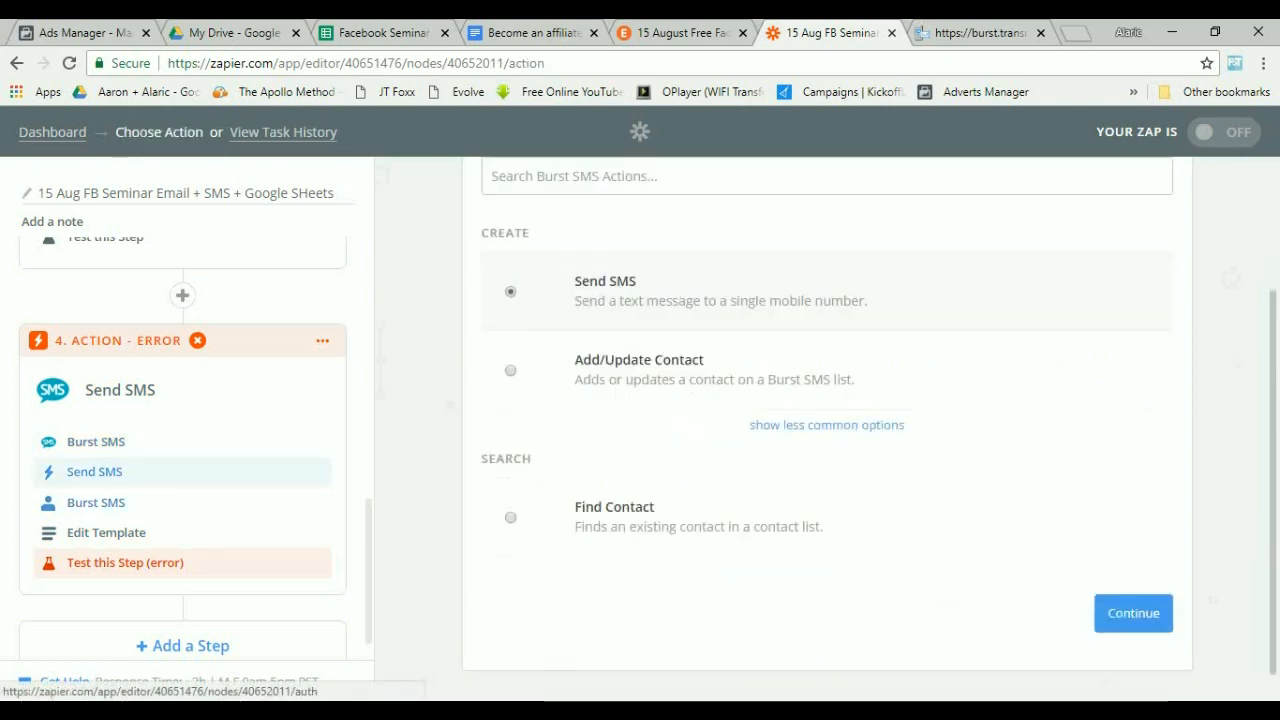
left_click(96, 503)
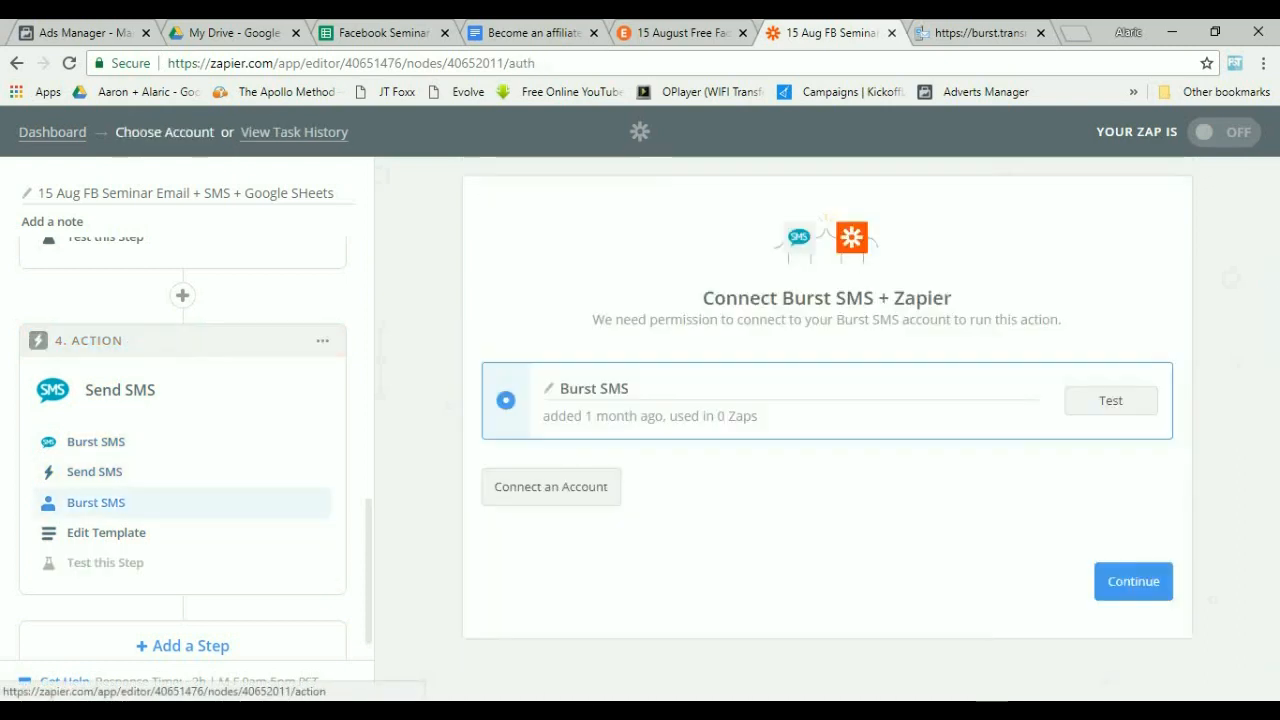
left_click(106, 533)
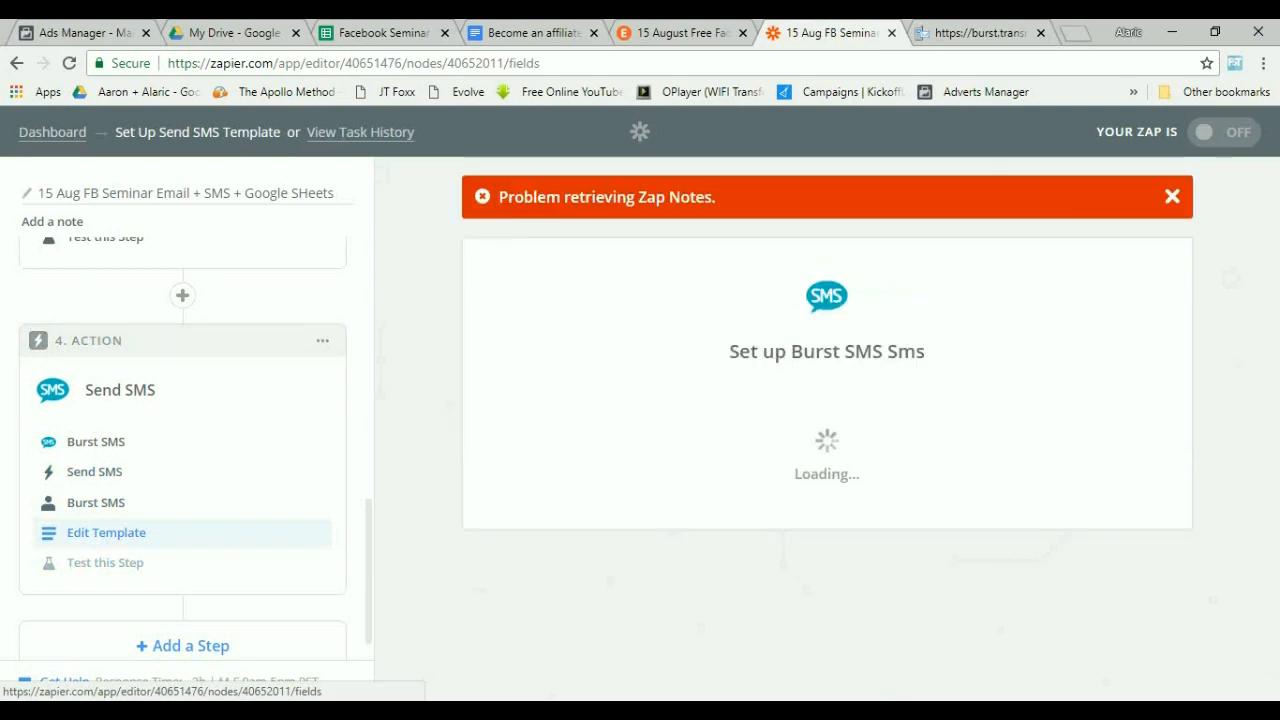
scroll(827, 430, "down", 2)
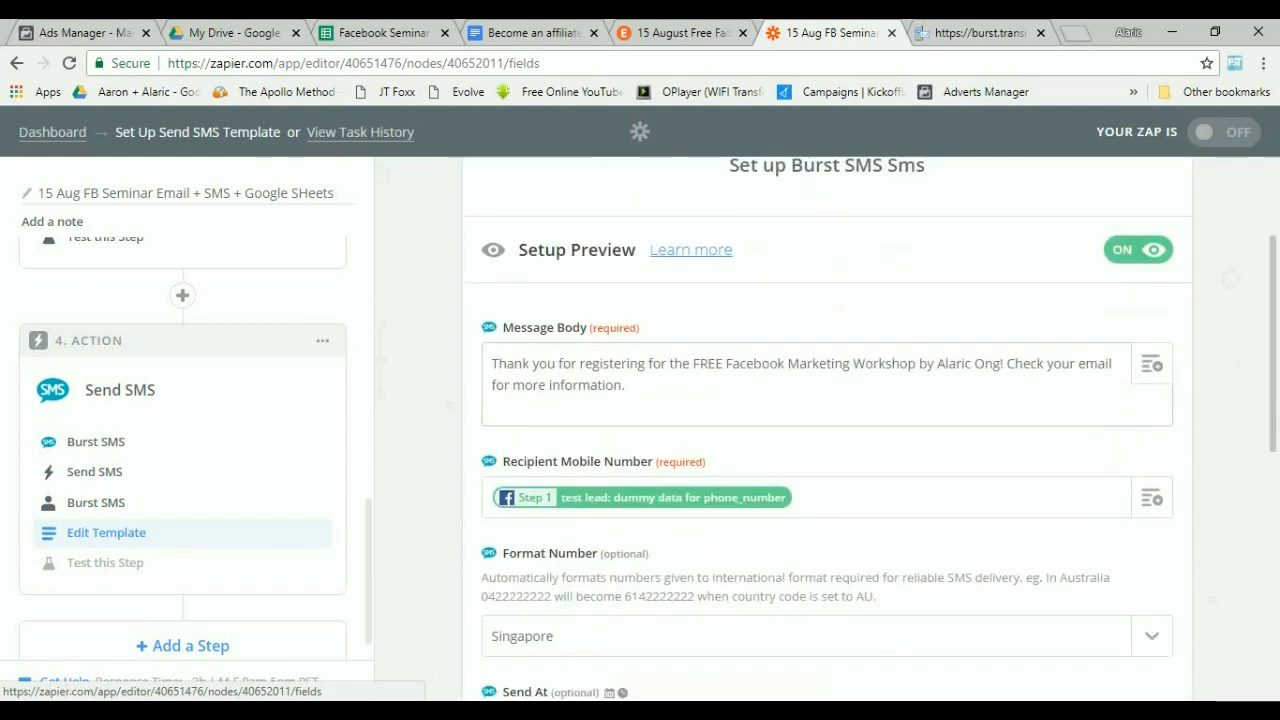
left_click(628, 386)
type("W")
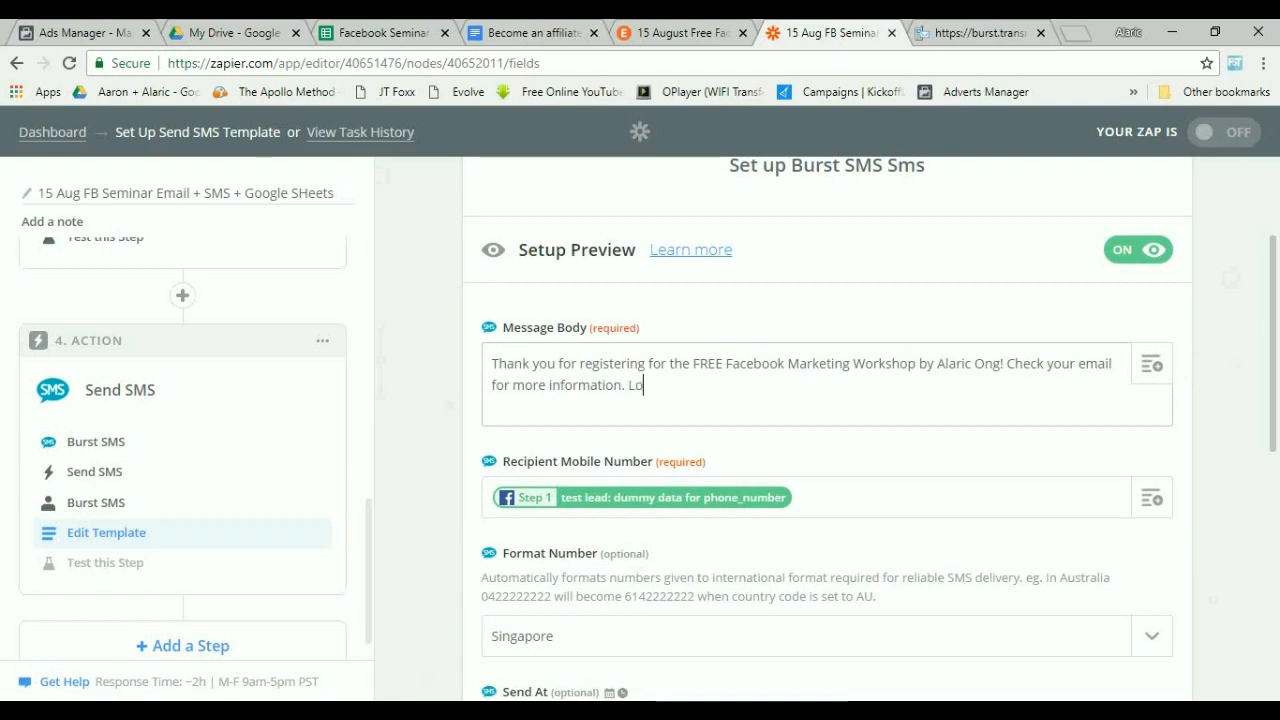
type("ooking forward to")
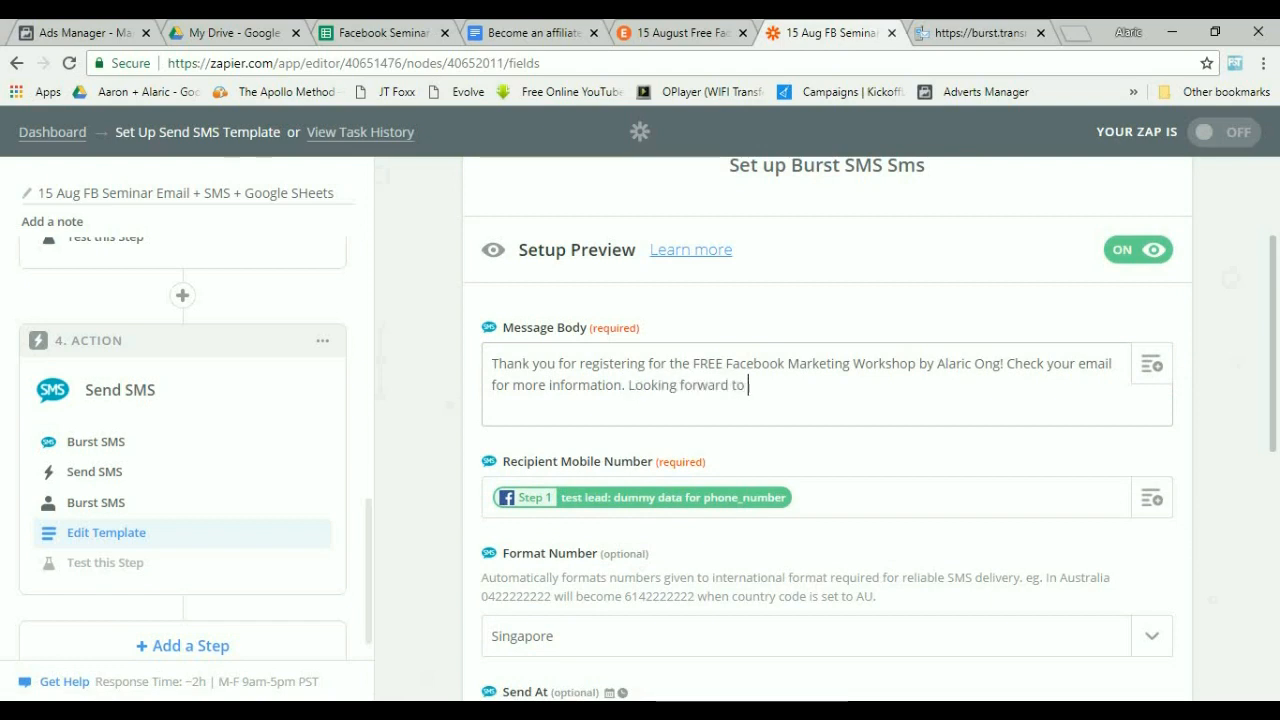
type(" seeing you at the workshop (:")
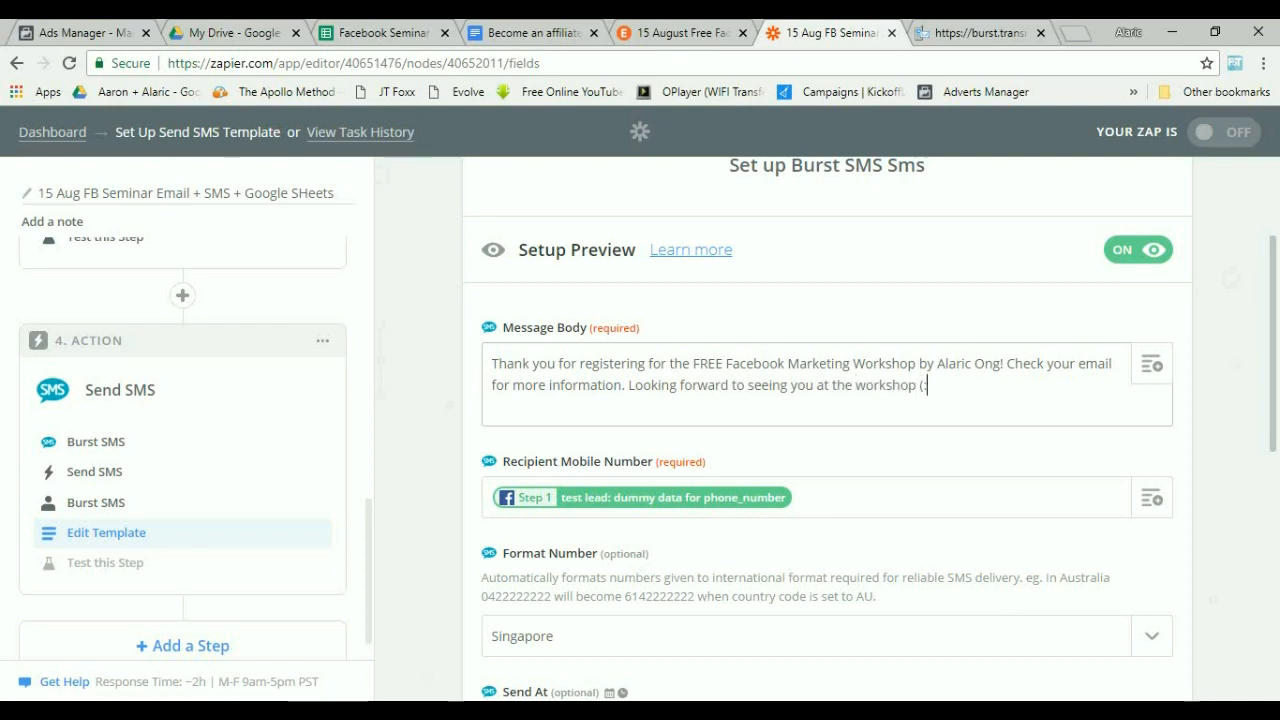
Continue to the test step, skip the SMS test and finish the Send SMS action.
scroll(820, 430, "down", 4)
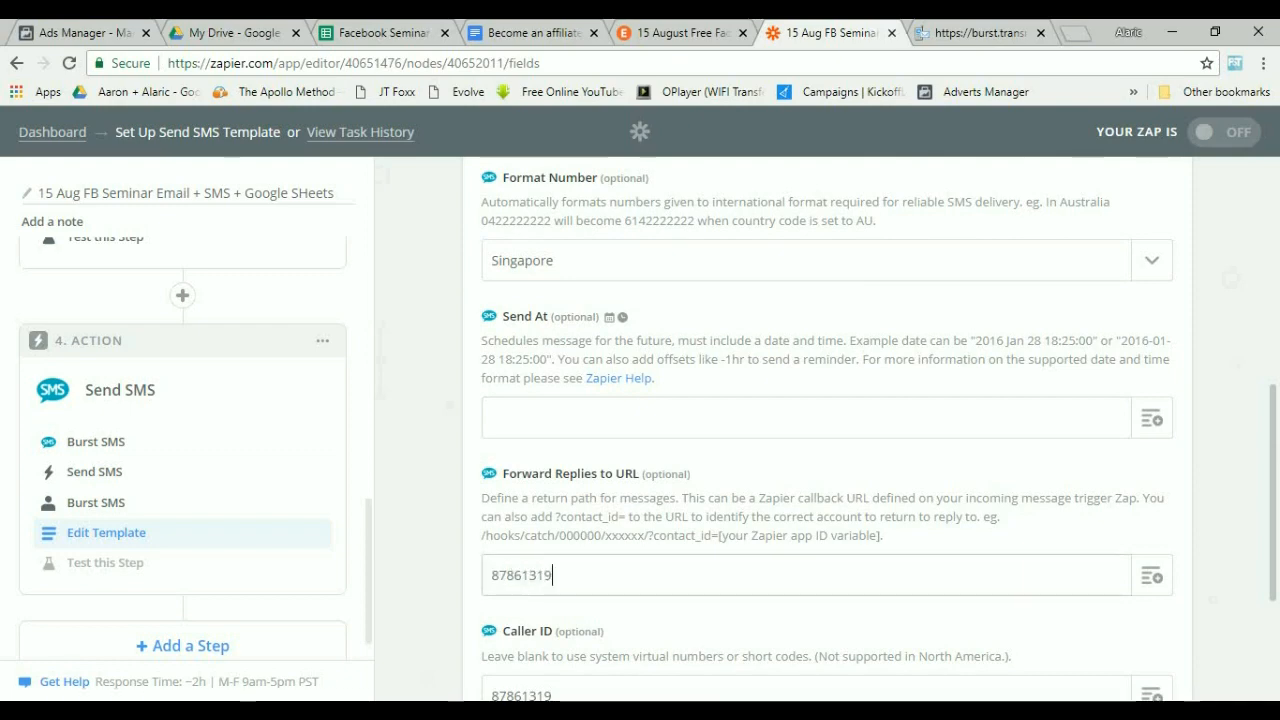
scroll(828, 430, "down", 3)
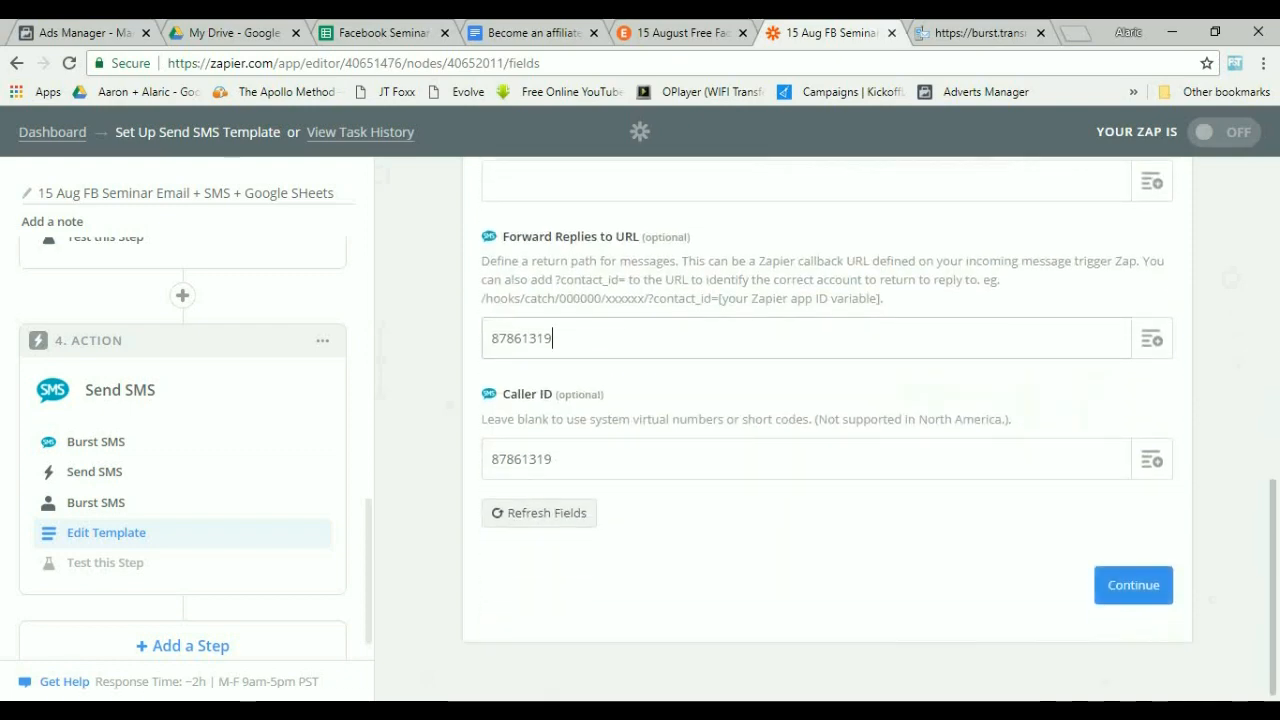
left_click(1134, 585)
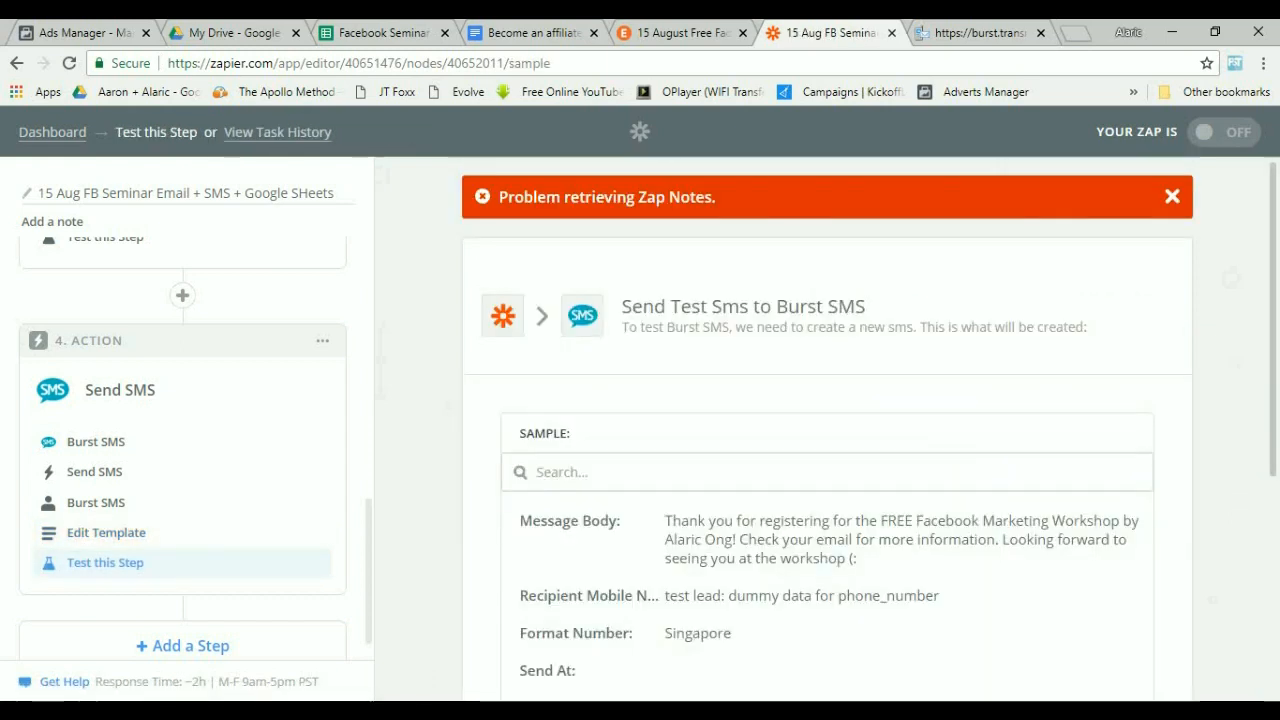
scroll(828, 430, "down", 4)
scroll(828, 430, "down", 1)
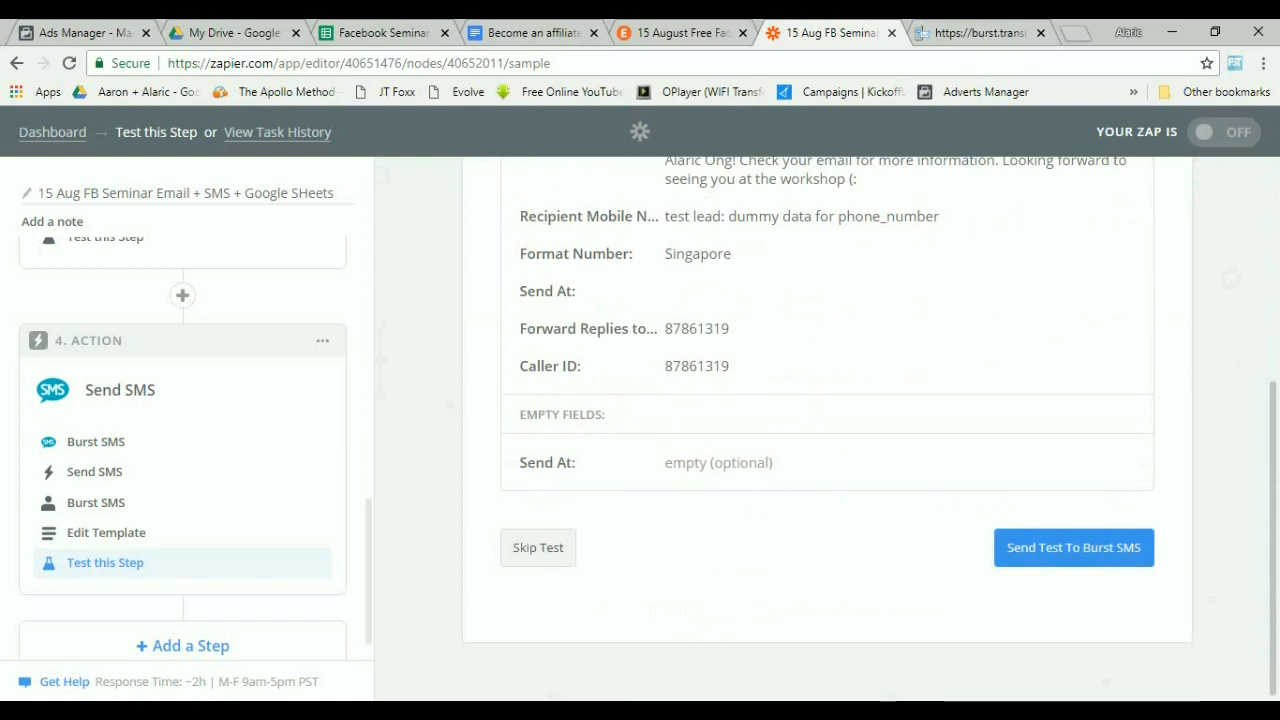
left_click(538, 548)
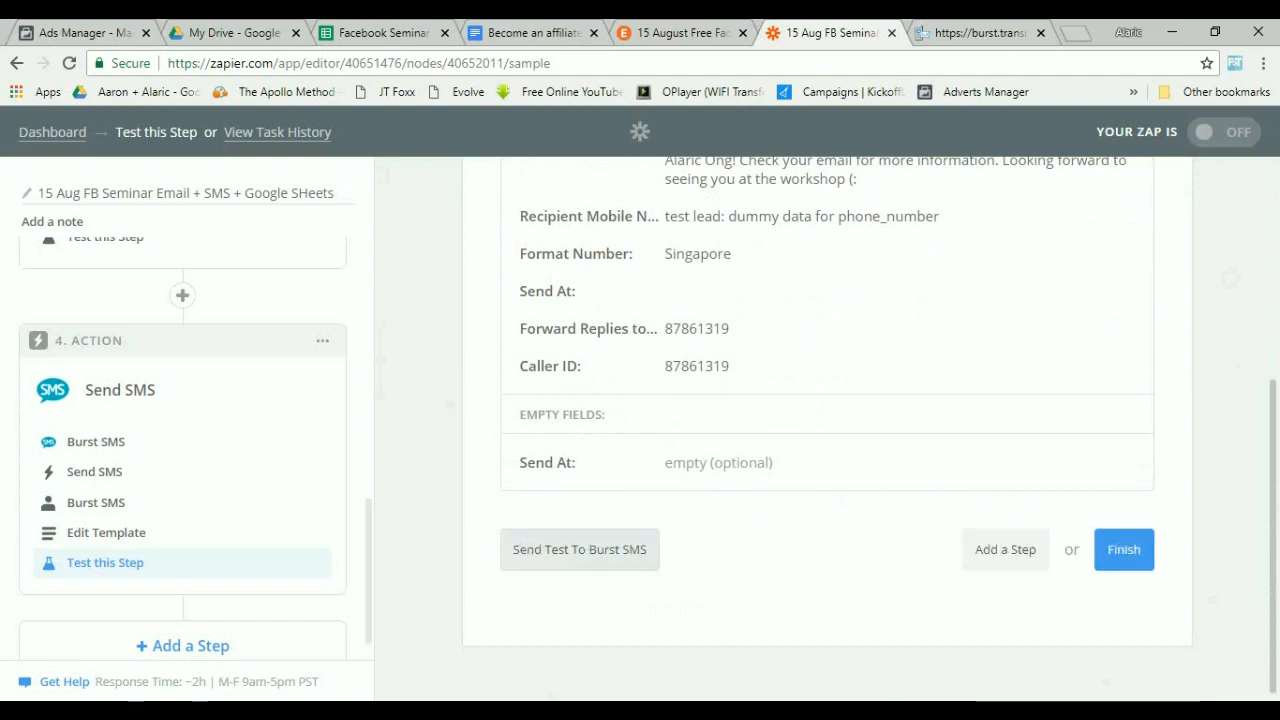
left_click(1124, 549)
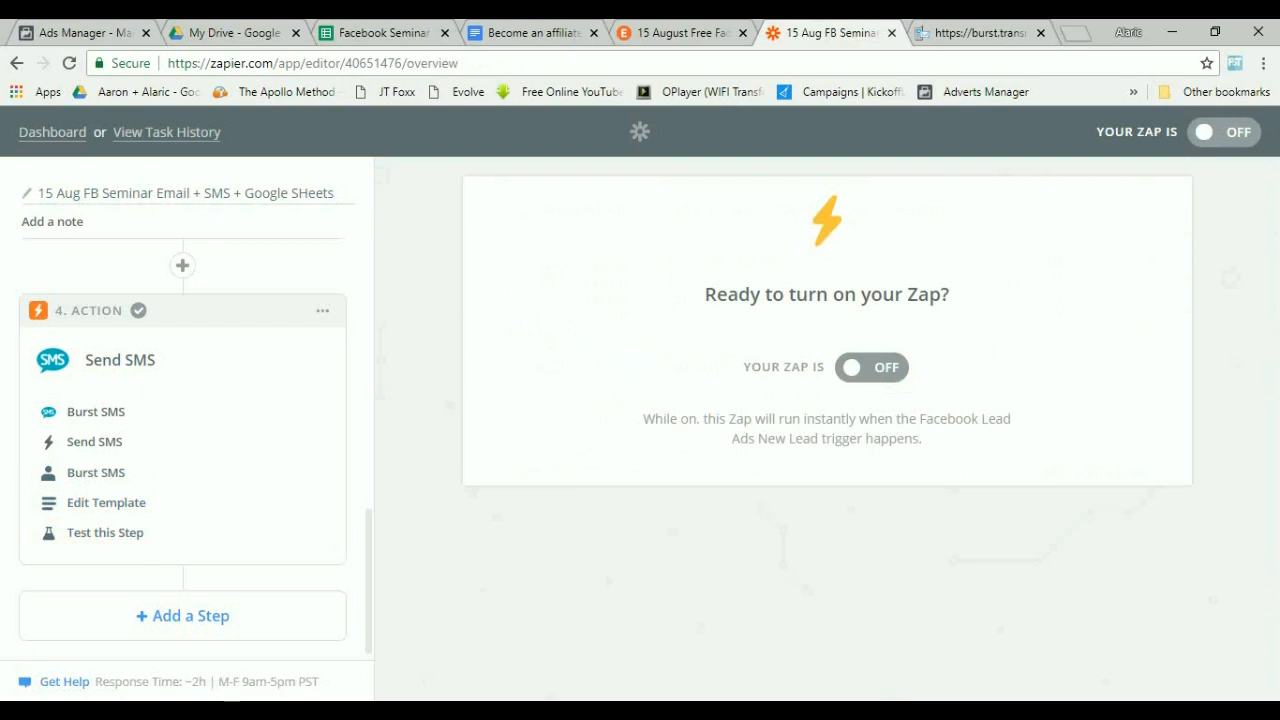
Turn the 15 Aug FB Seminar Zap on.
left_click(871, 367)
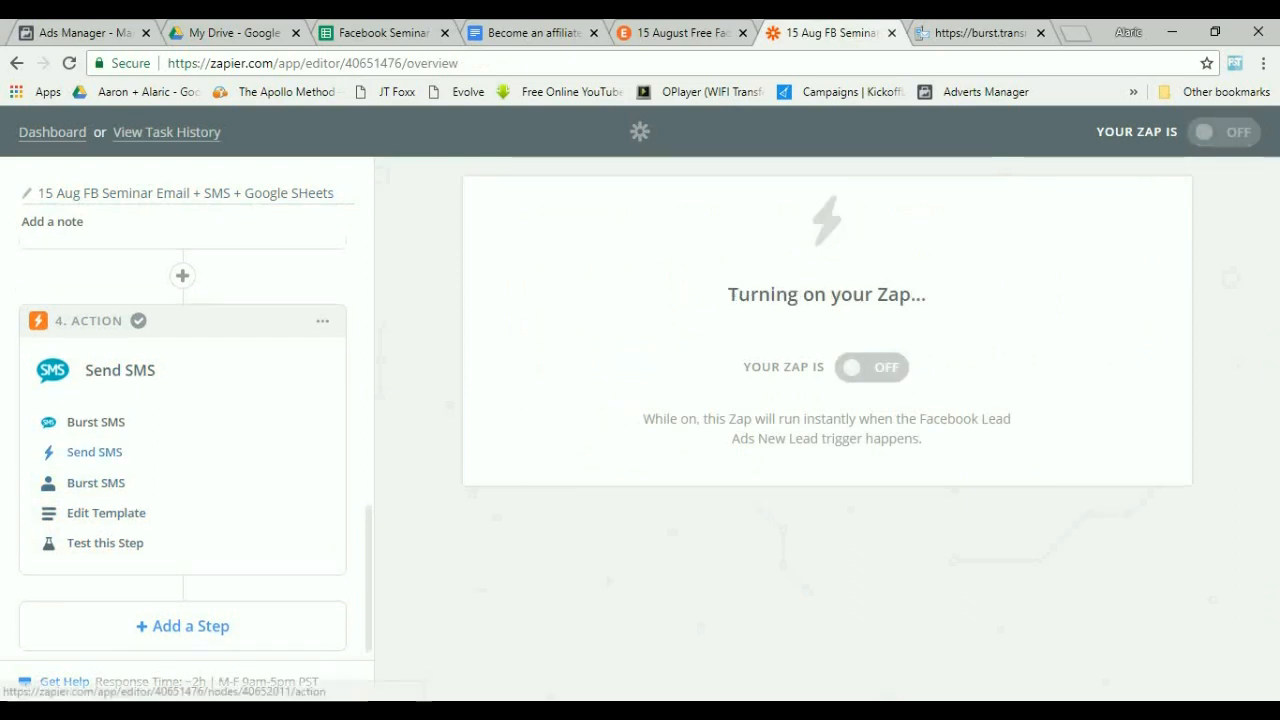
scroll(120, 450, "up", 9)
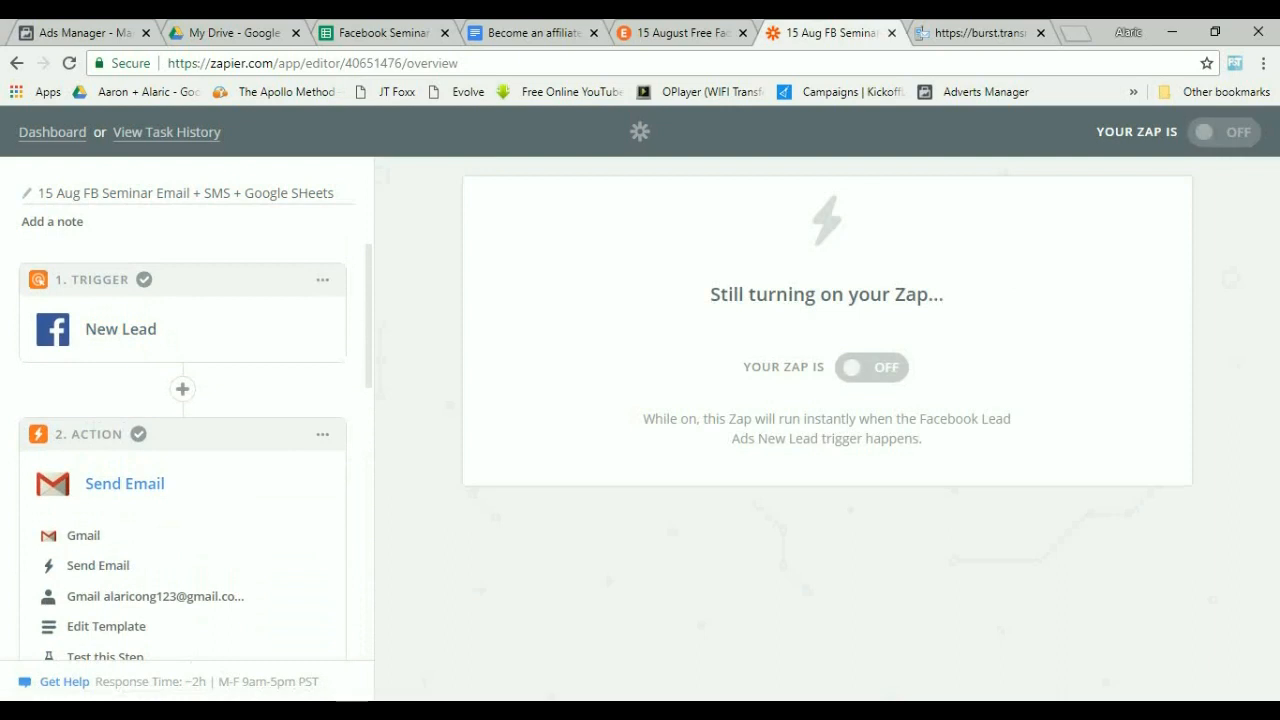
scroll(180, 450, "down", 2)
scroll(180, 450, "down", 2)
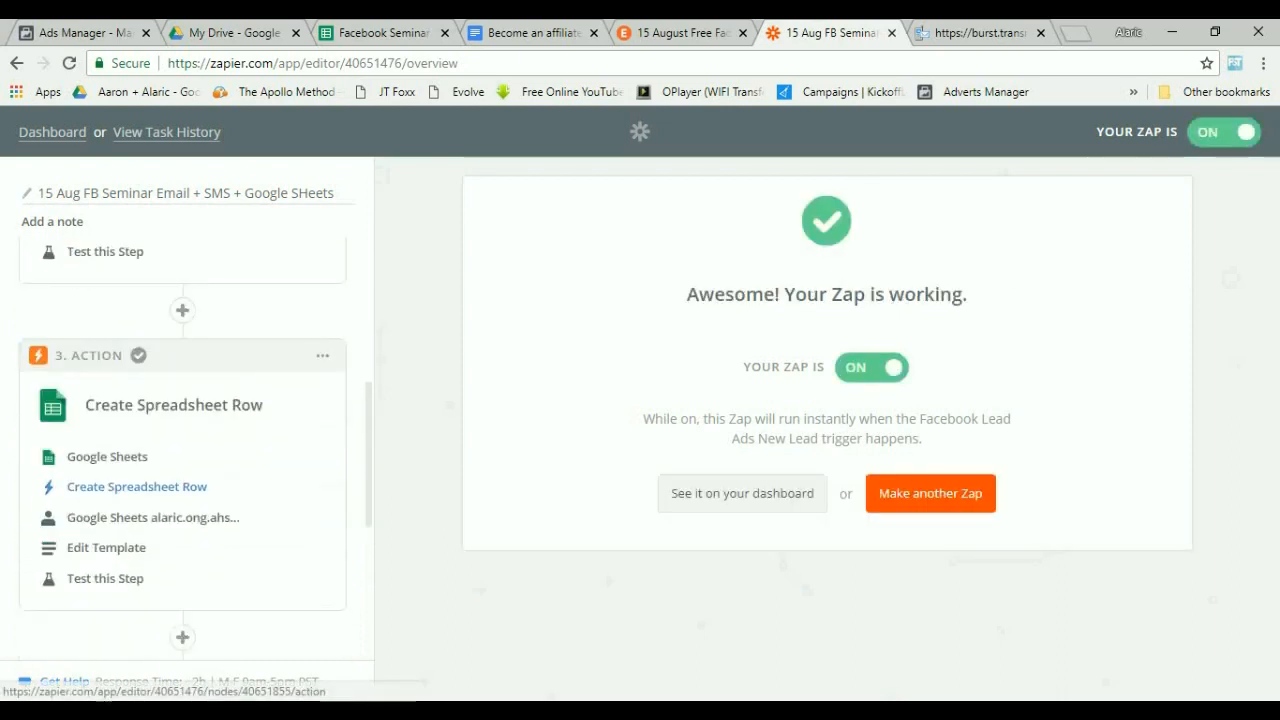
scroll(110, 462, "down", 3)
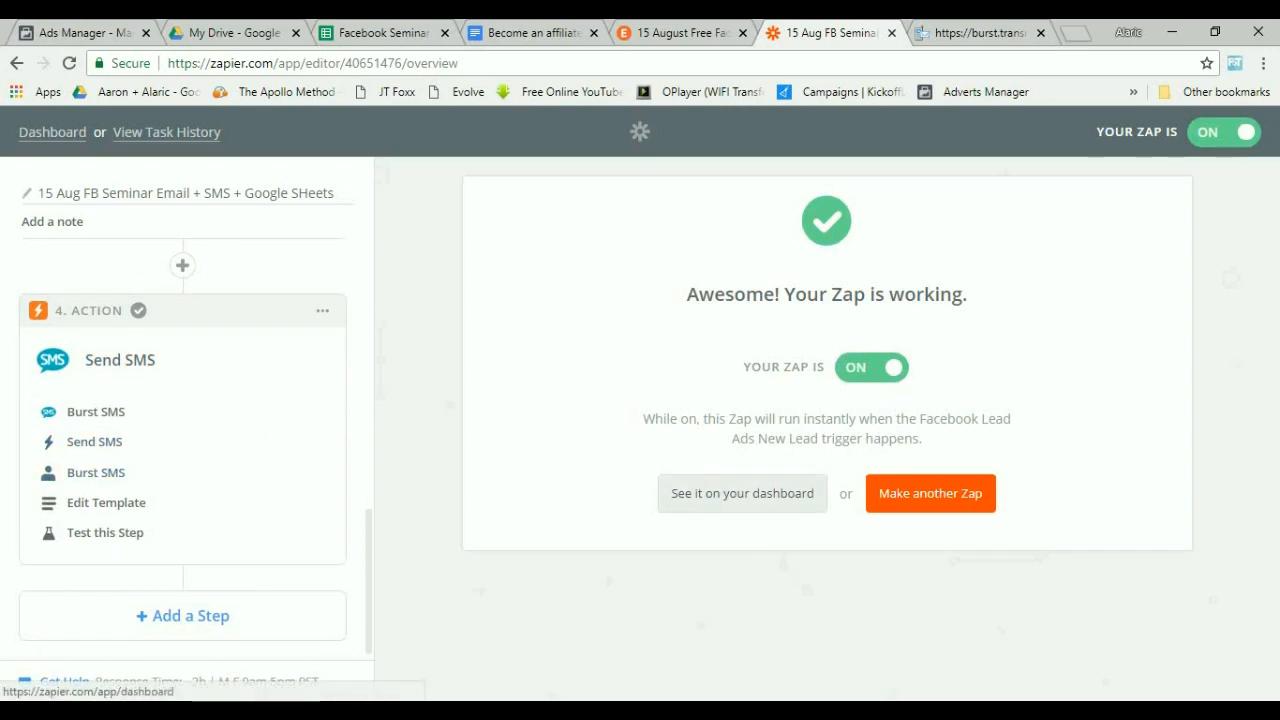
Go to the Zapier dashboard and reopen the 15 Aug FB Seminar Email + SMS + Google SHeets Zap.
left_click(52, 132)
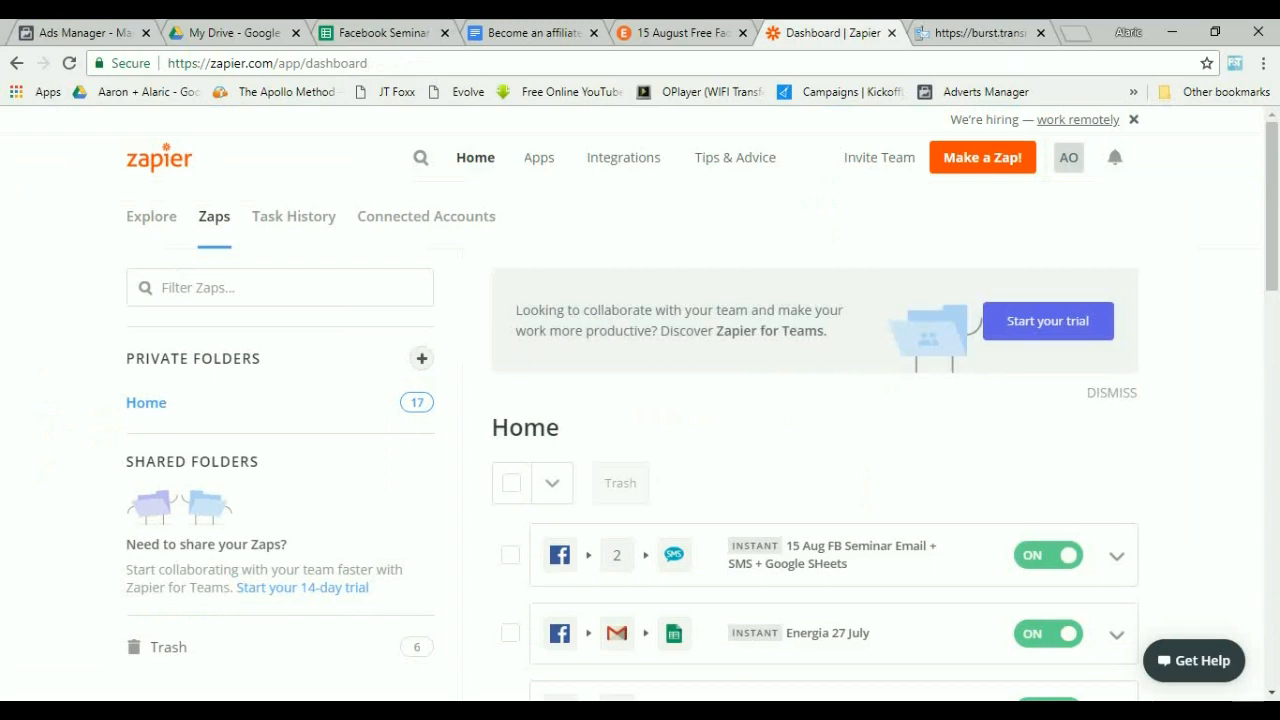
left_click_drag(848, 564, 730, 546)
left_click(800, 555)
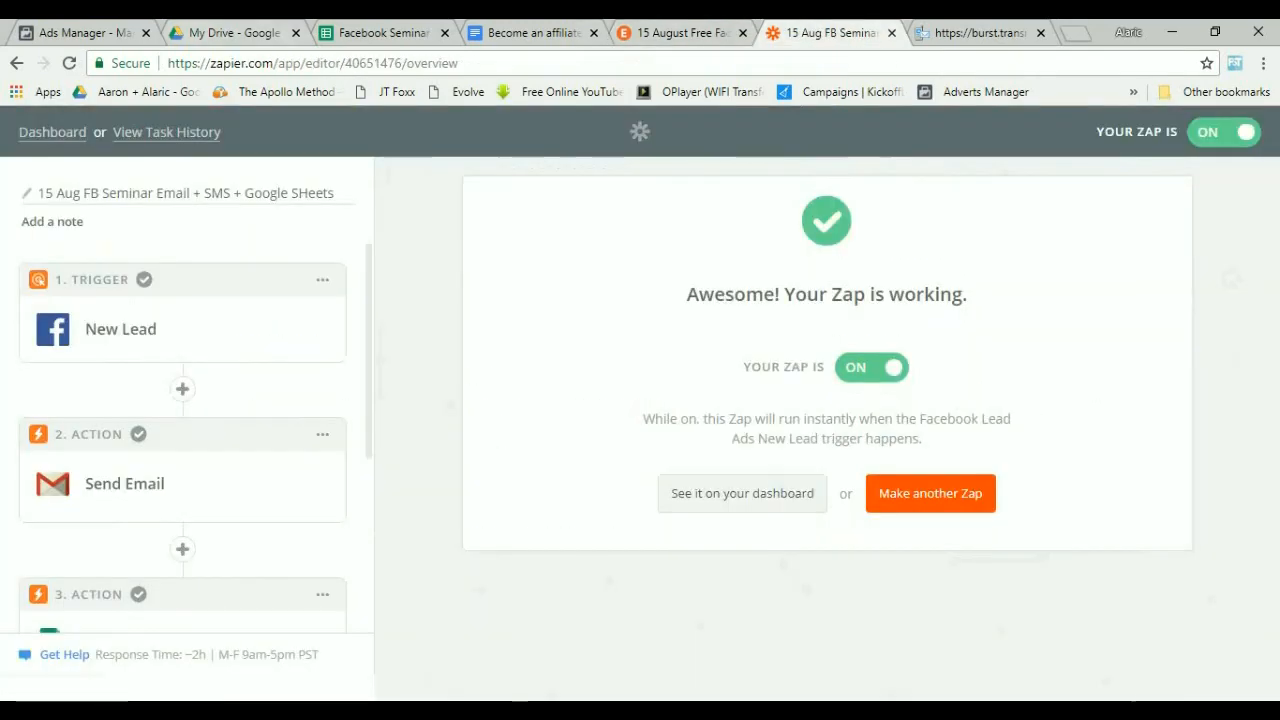
Switch to the Facebook Seminar spreadsheet and clear the test lead data from row 2.
key("ctrl+2")
key("ctrl+3")
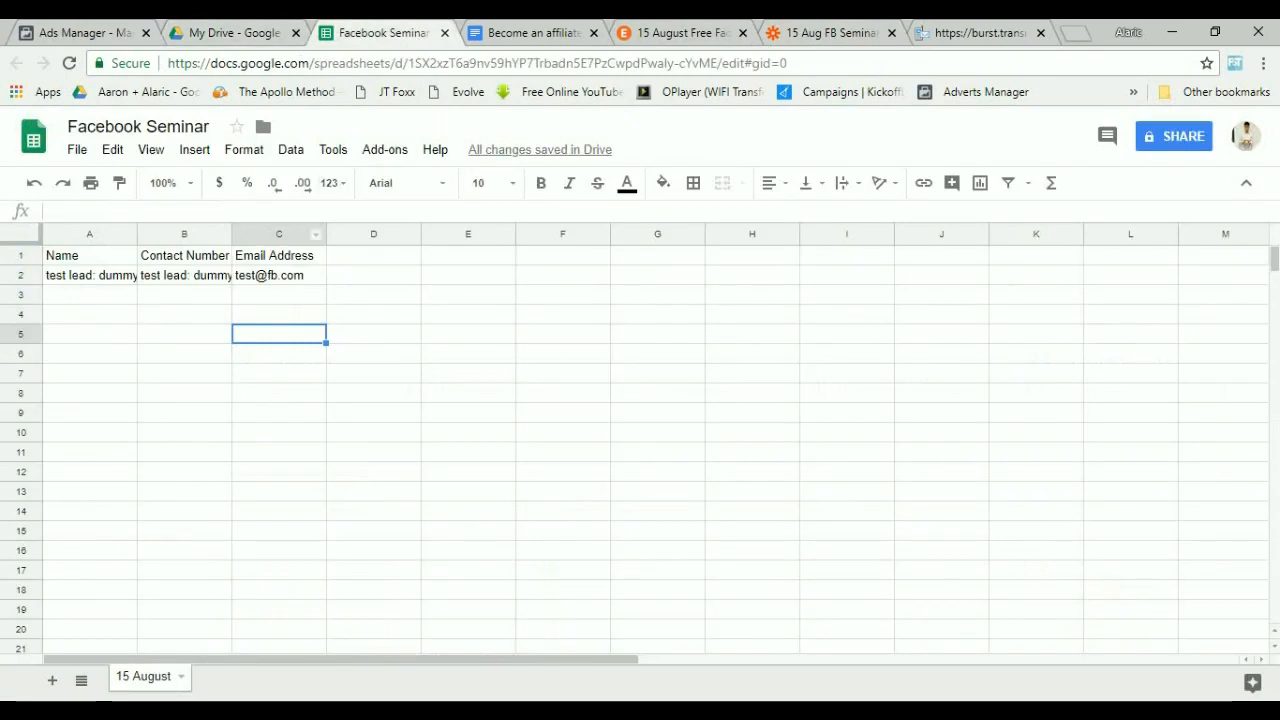
left_click_drag(90, 275, 279, 275)
key("Delete")
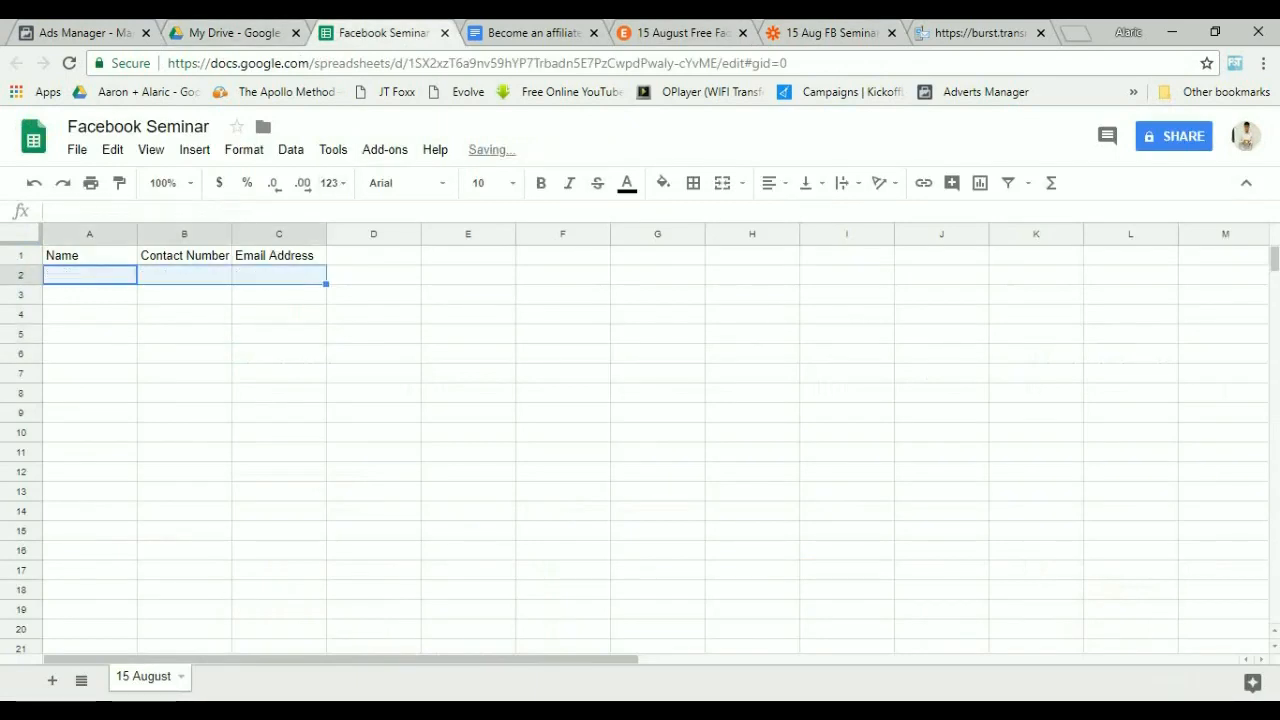
Select and copy the empty Email Address cells C2 to C10.
left_click(279, 354)
left_click_drag(90, 275, 90, 472)
left_click_drag(184, 275, 184, 452)
left_click_drag(279, 275, 279, 452)
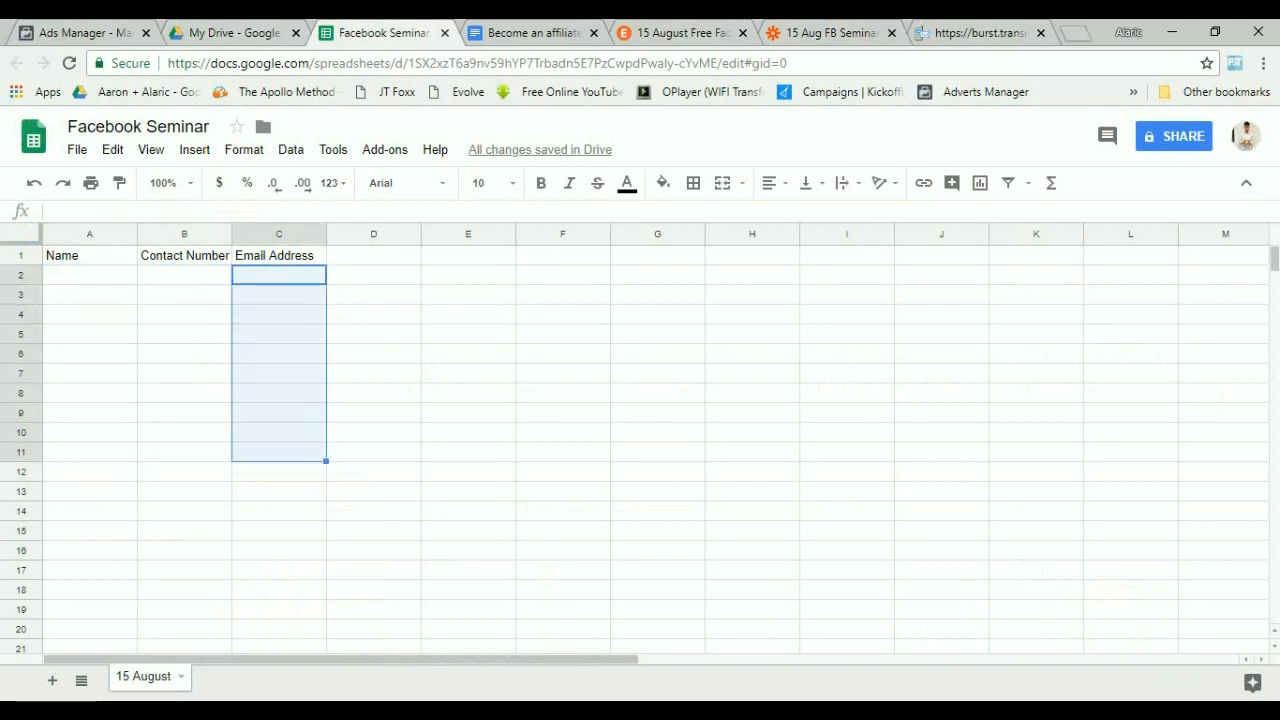
left_click(468, 314)
left_click_drag(279, 275, 279, 433)
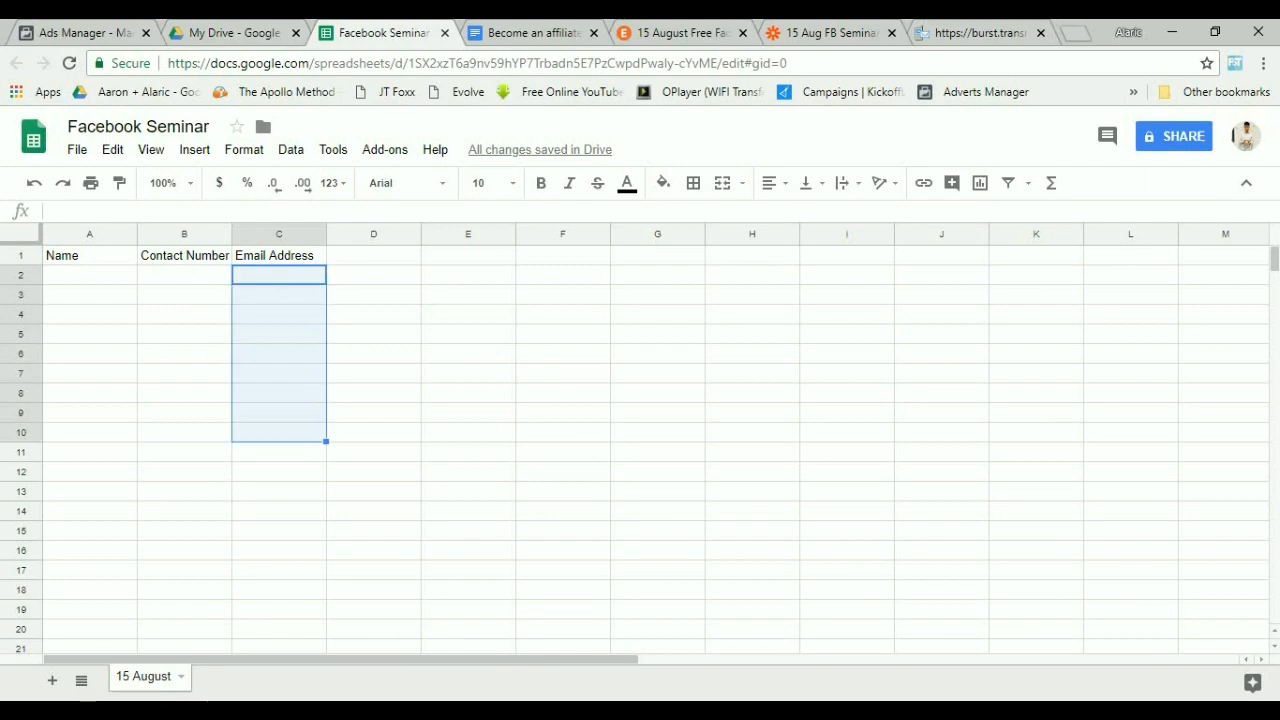
key("ctrl+c")
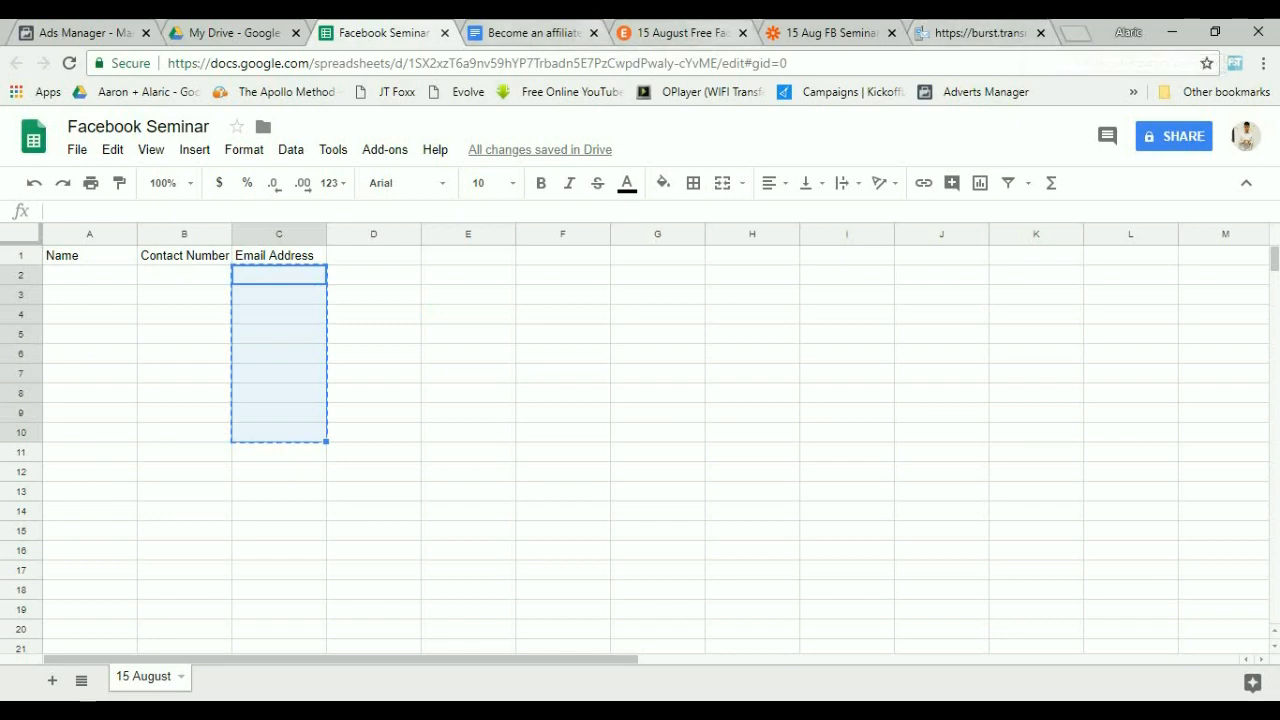
Open the Become an affiliate document and select the "Email template, 2 days before workshop" text.
left_click(680, 32)
left_click(530, 32)
scroll(620, 450, "down", 4)
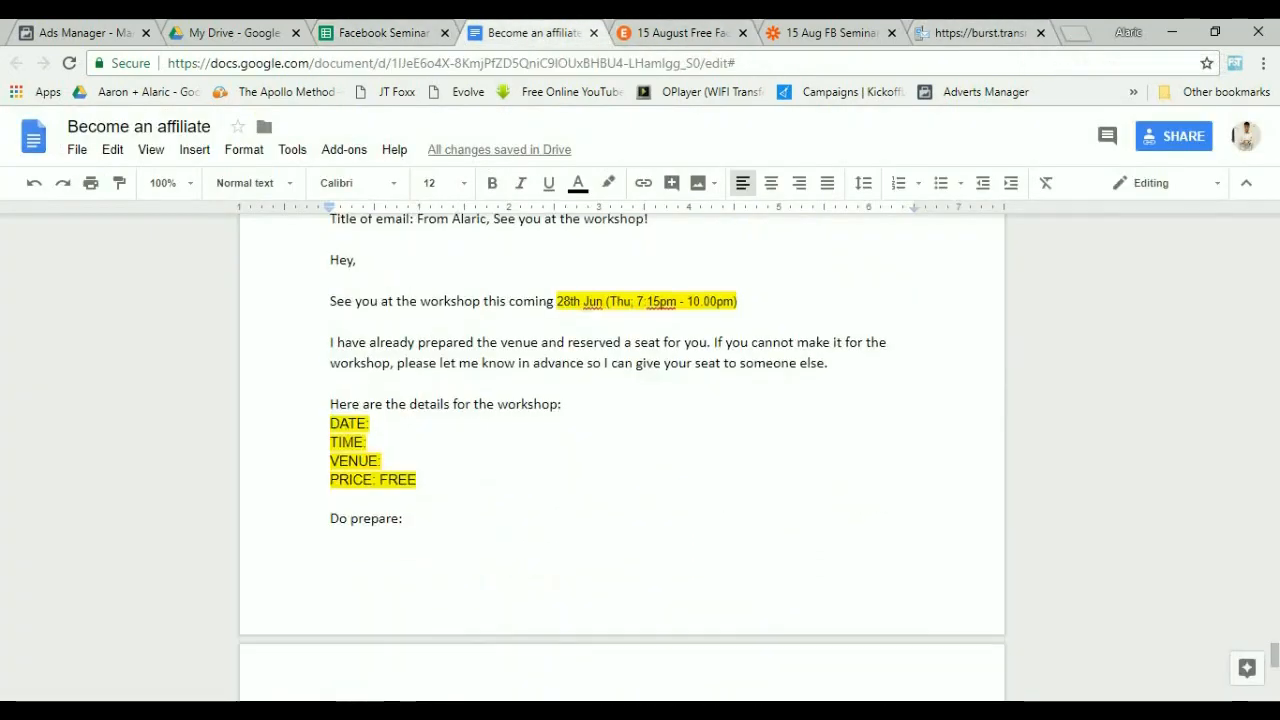
scroll(620, 450, "up", 2)
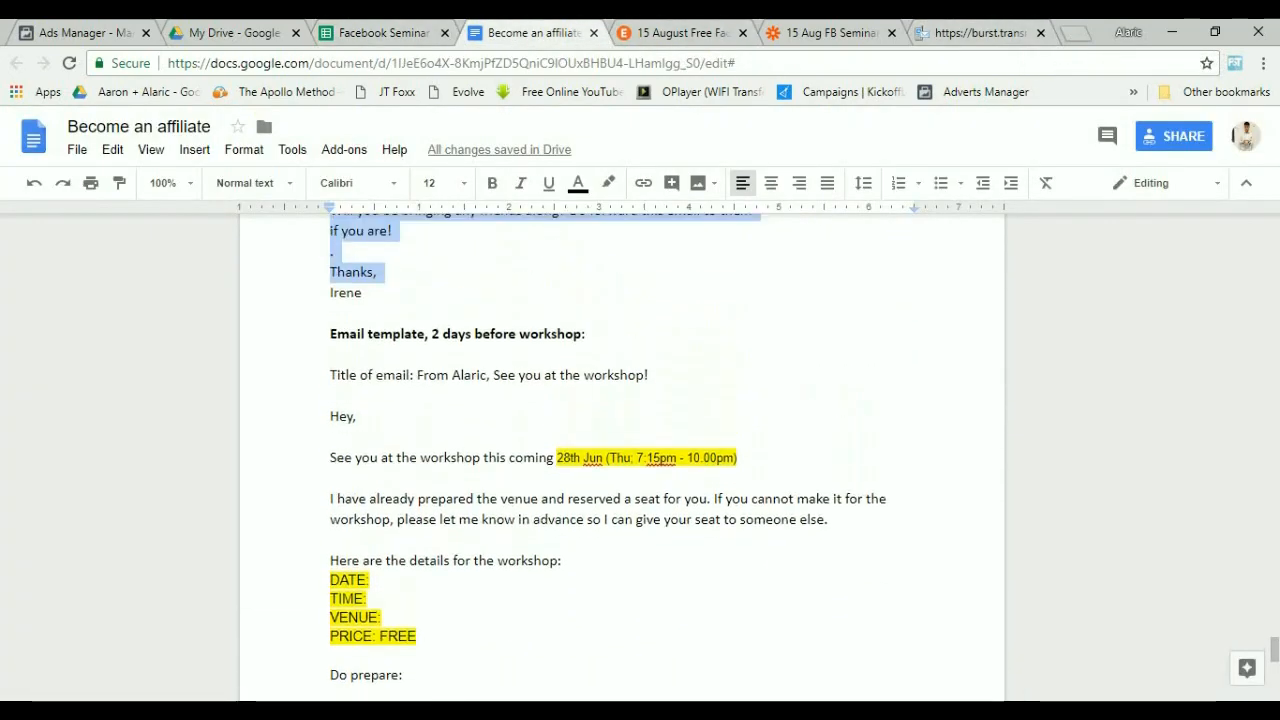
left_click_drag(428, 374, 573, 375)
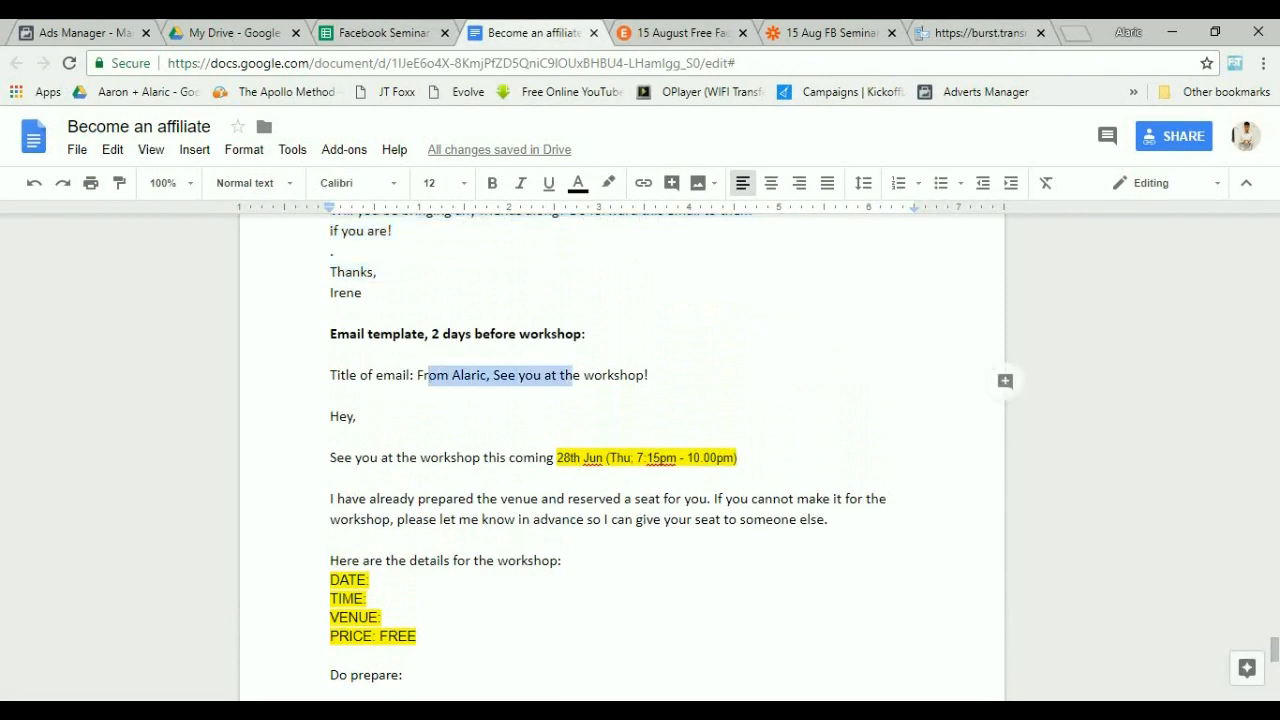
left_click(428, 375)
left_click_drag(414, 375, 335, 397)
left_click(650, 375)
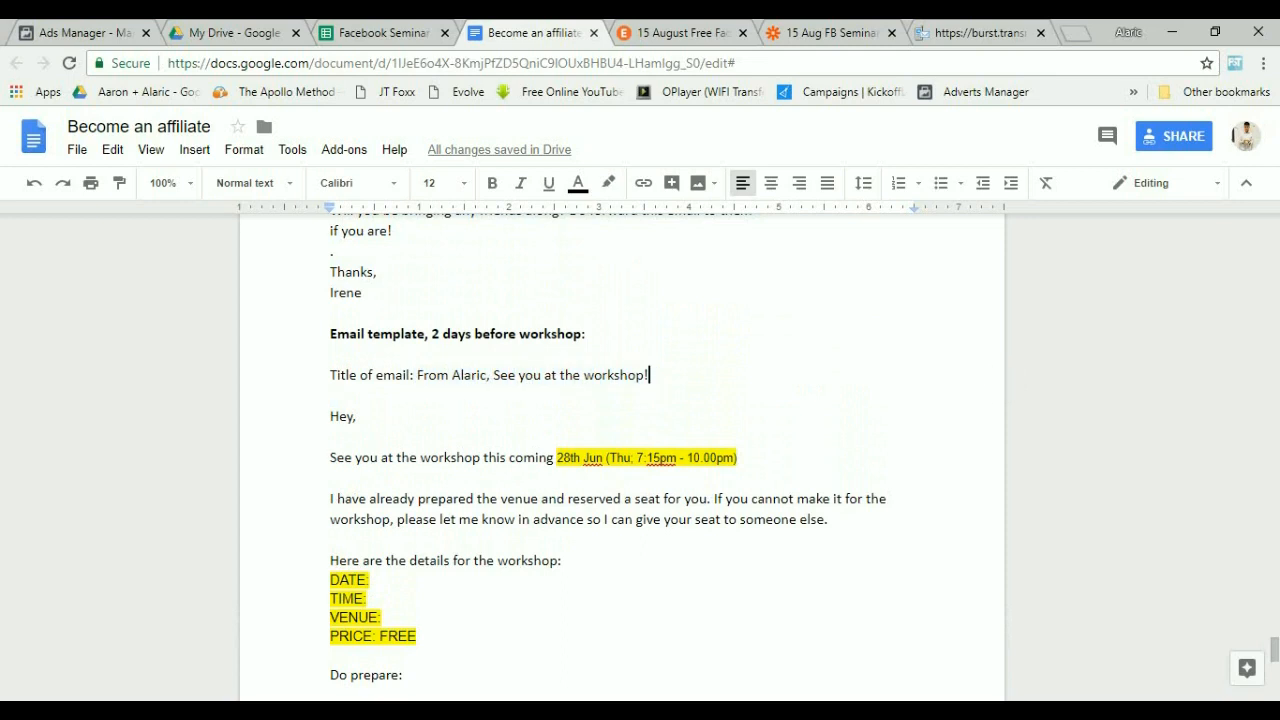
left_click_drag(420, 375, 370, 580)
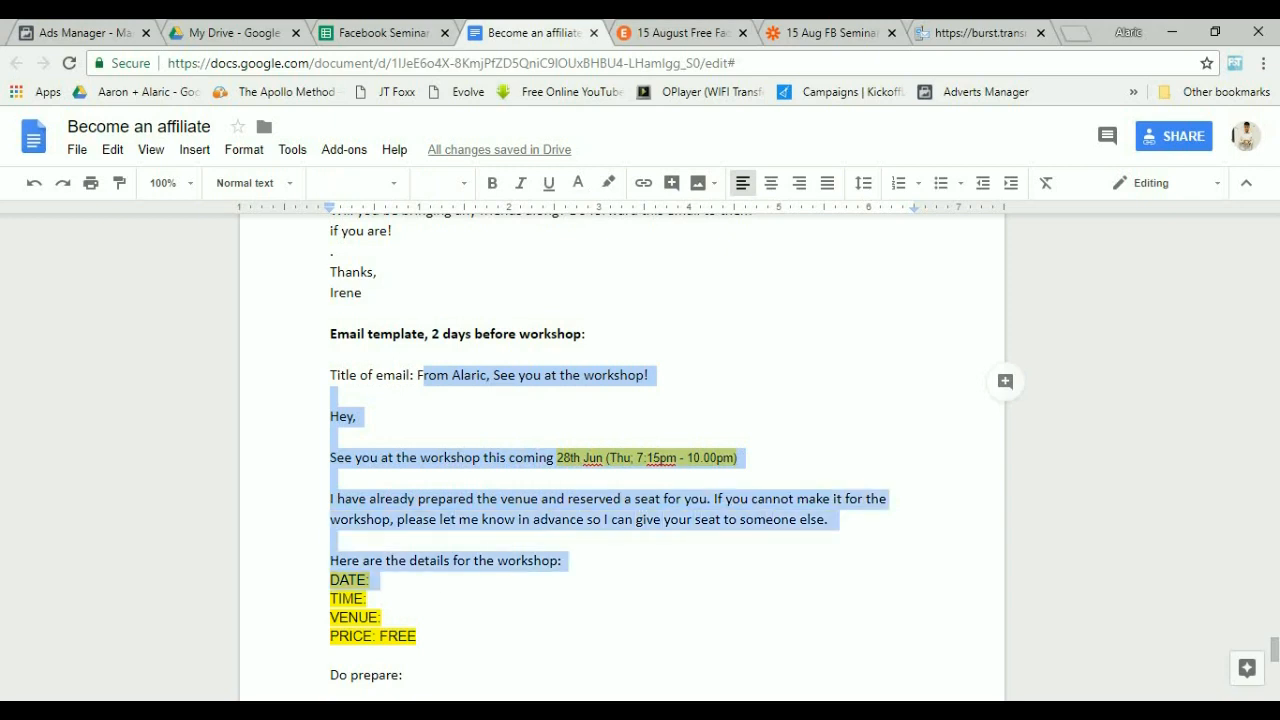
scroll(370, 580, "down", 2)
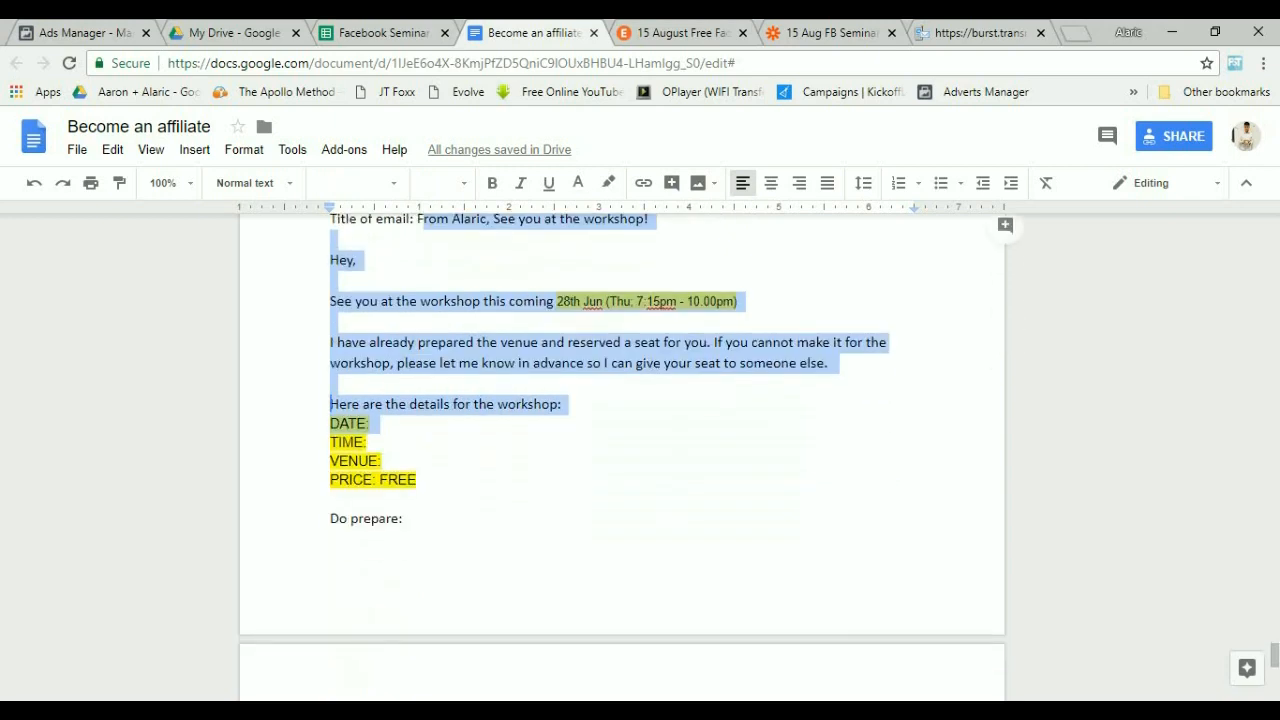
left_click(354, 404)
left_click(382, 461)
scroll(382, 461, "down", 4)
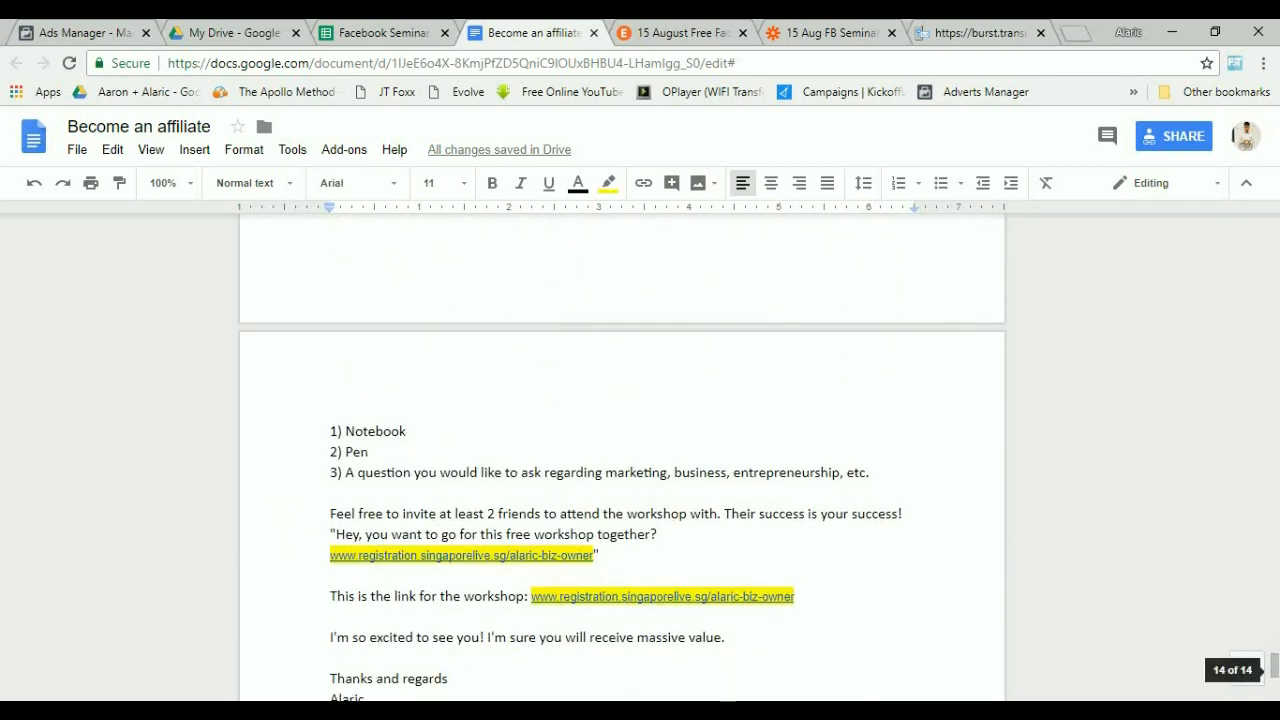
Review the rest of the email template and its workshop links, then return to the spreadsheet.
left_click_drag(354, 431, 800, 513)
left_click(794, 514)
left_click(590, 555)
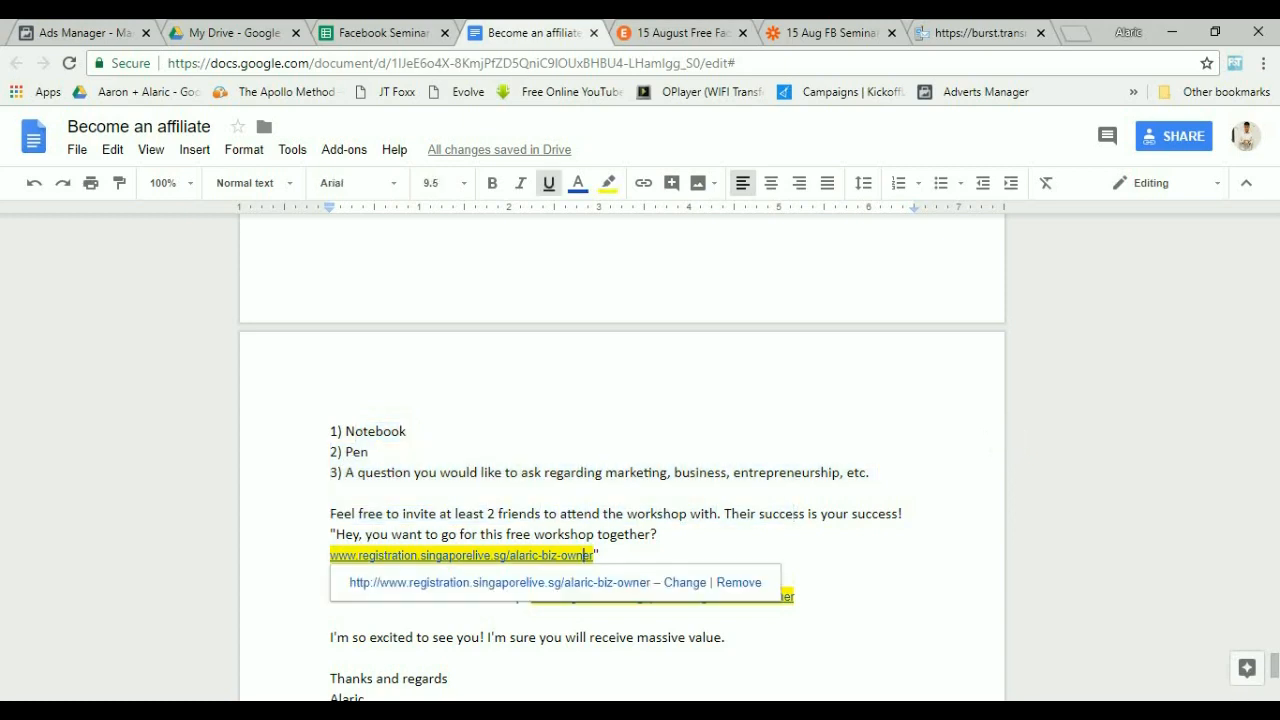
left_click_drag(371, 513, 778, 597)
left_click(660, 534)
left_click(599, 555)
scroll(620, 450, "down", 2)
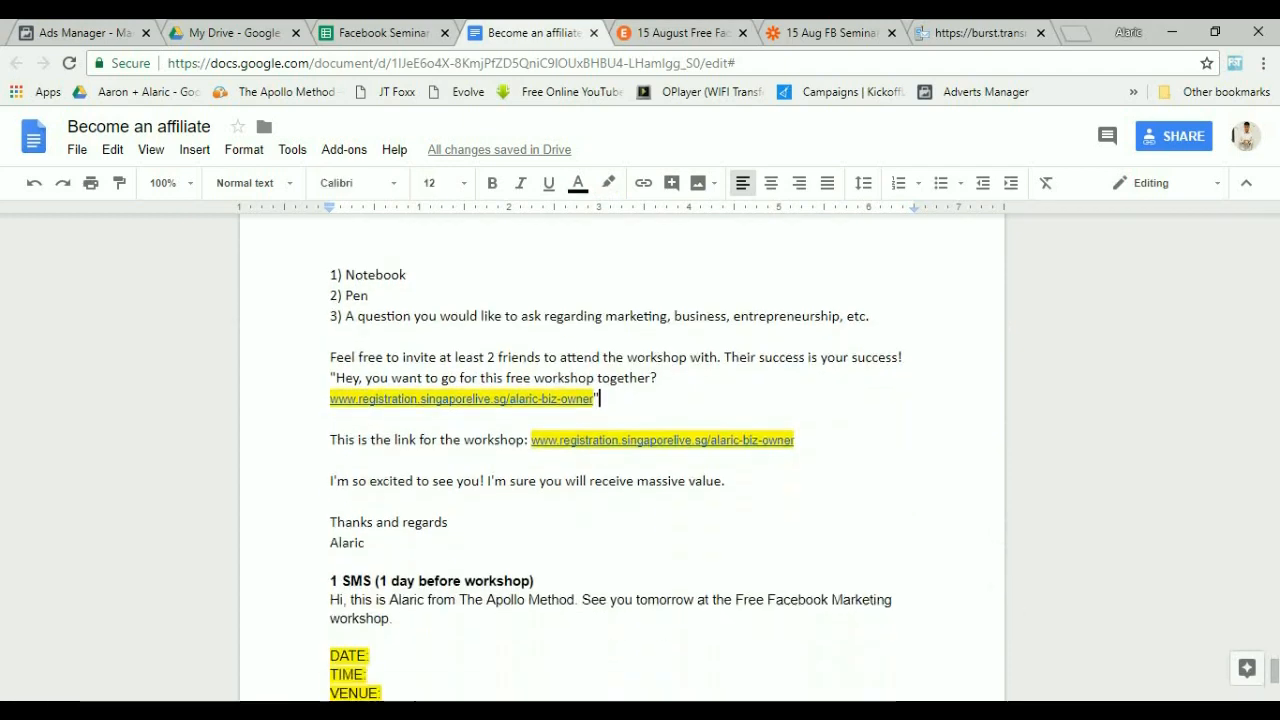
left_click_drag(734, 481, 400, 560)
left_click(400, 562)
scroll(620, 450, "up", 1)
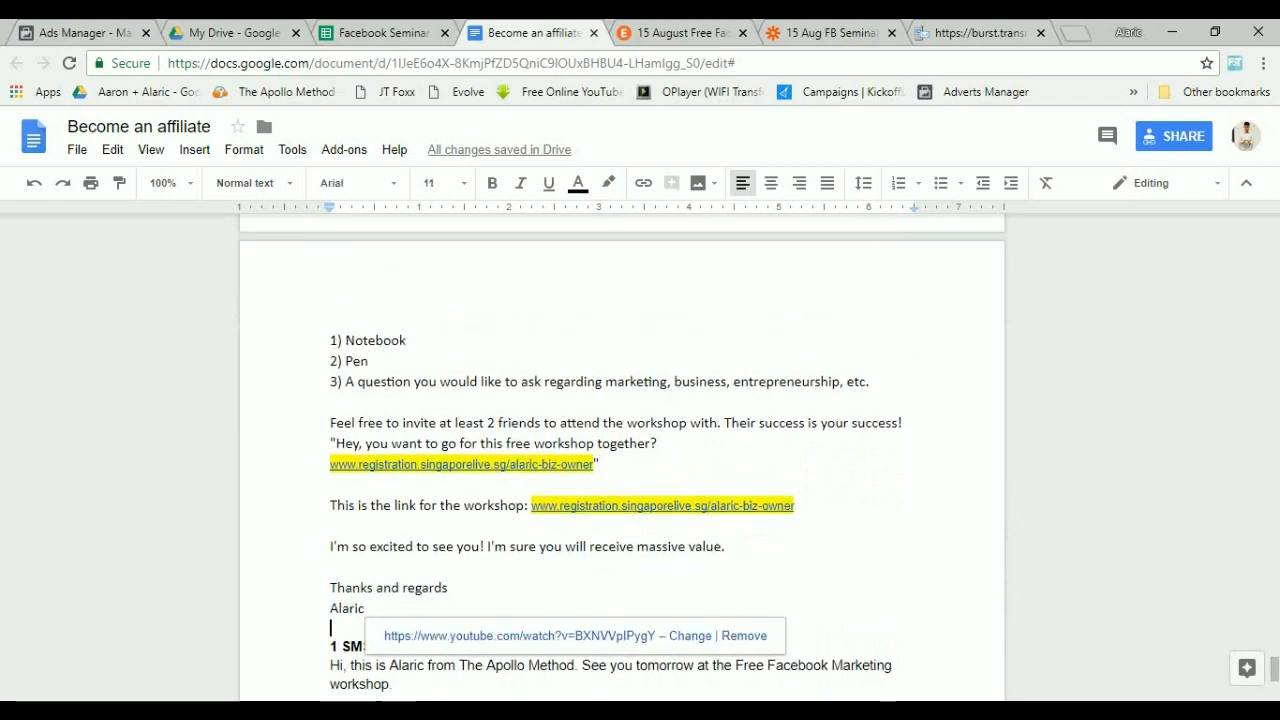
scroll(620, 450, "up", 1)
scroll(620, 450, "down", 4)
left_click(384, 33)
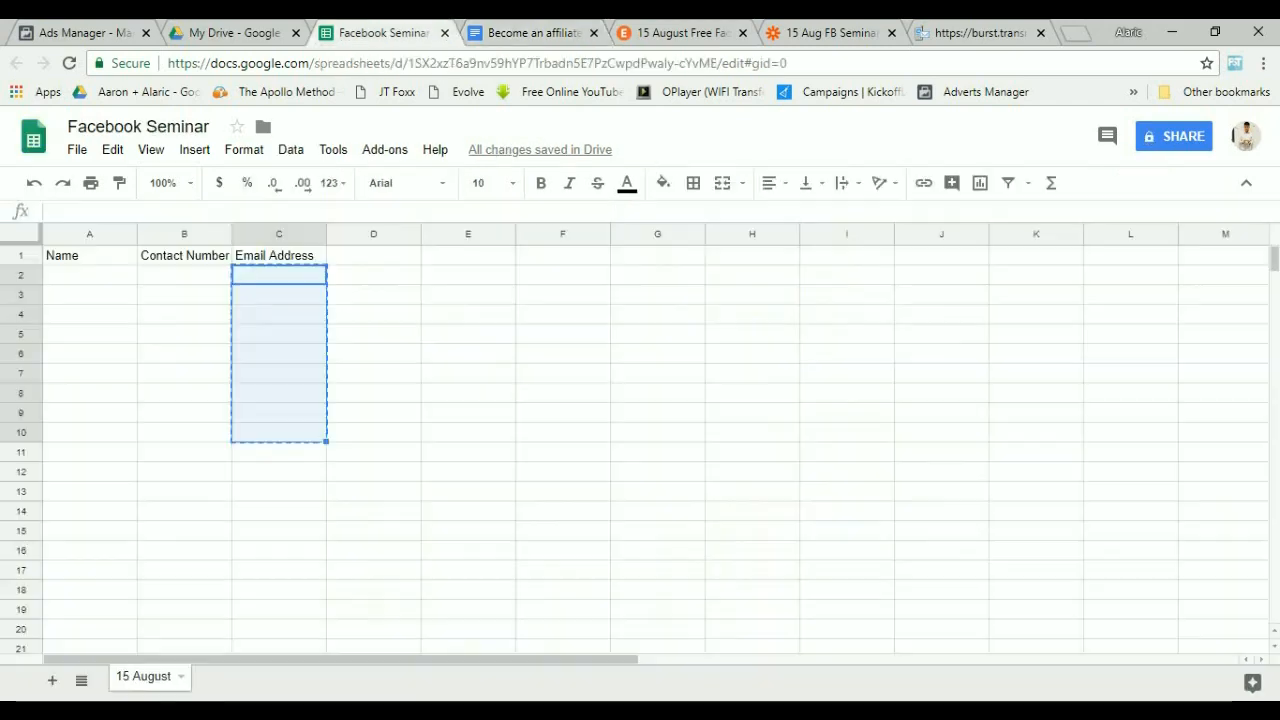
Select Contact Number cells B2 to B10, then open the Become an affiliate document and highlight the 1-day-before SMS template.
left_click_drag(184, 275, 184, 432)
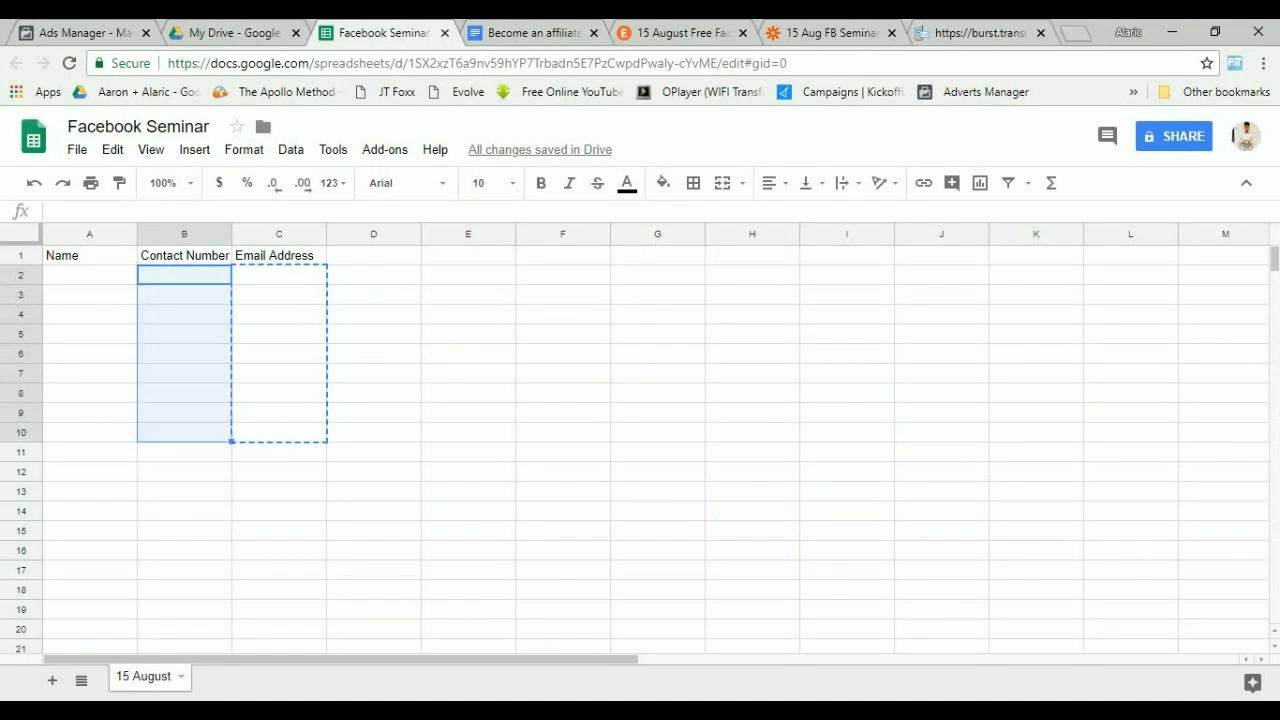
left_click(534, 33)
left_click(331, 518)
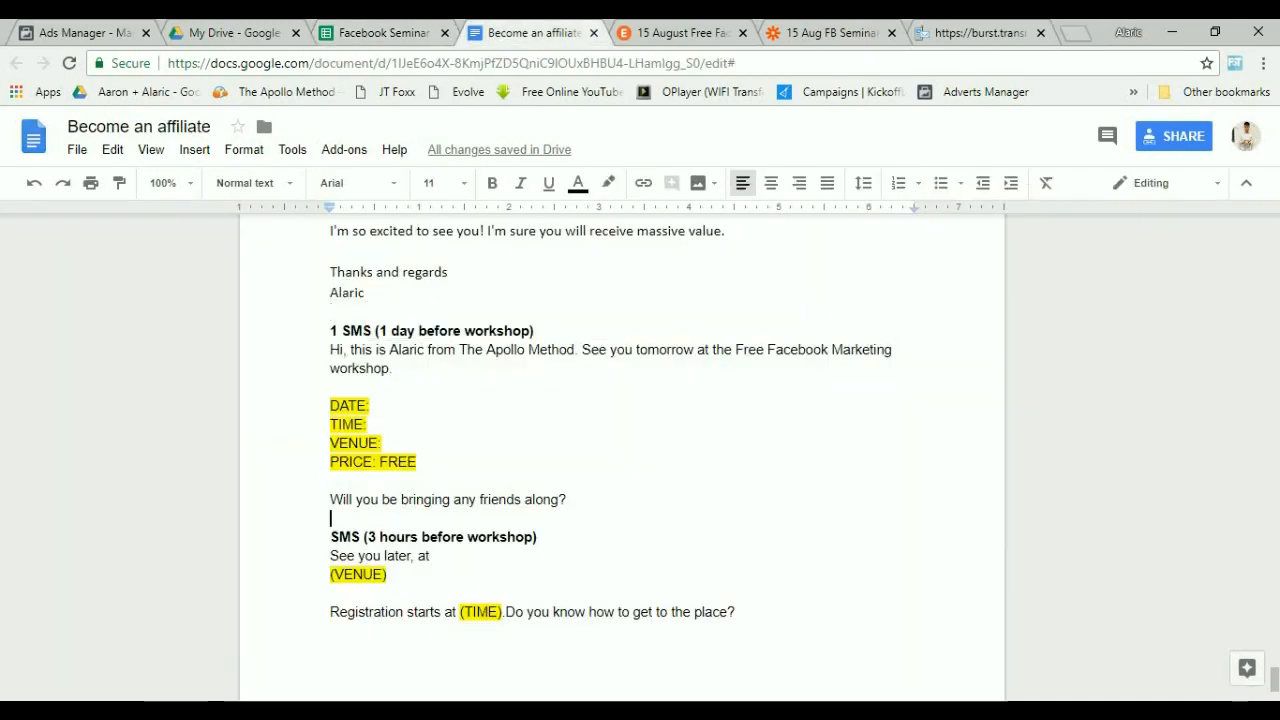
left_click_drag(330, 350, 342, 517)
left_click(567, 499)
left_click(354, 499)
left_click(568, 499)
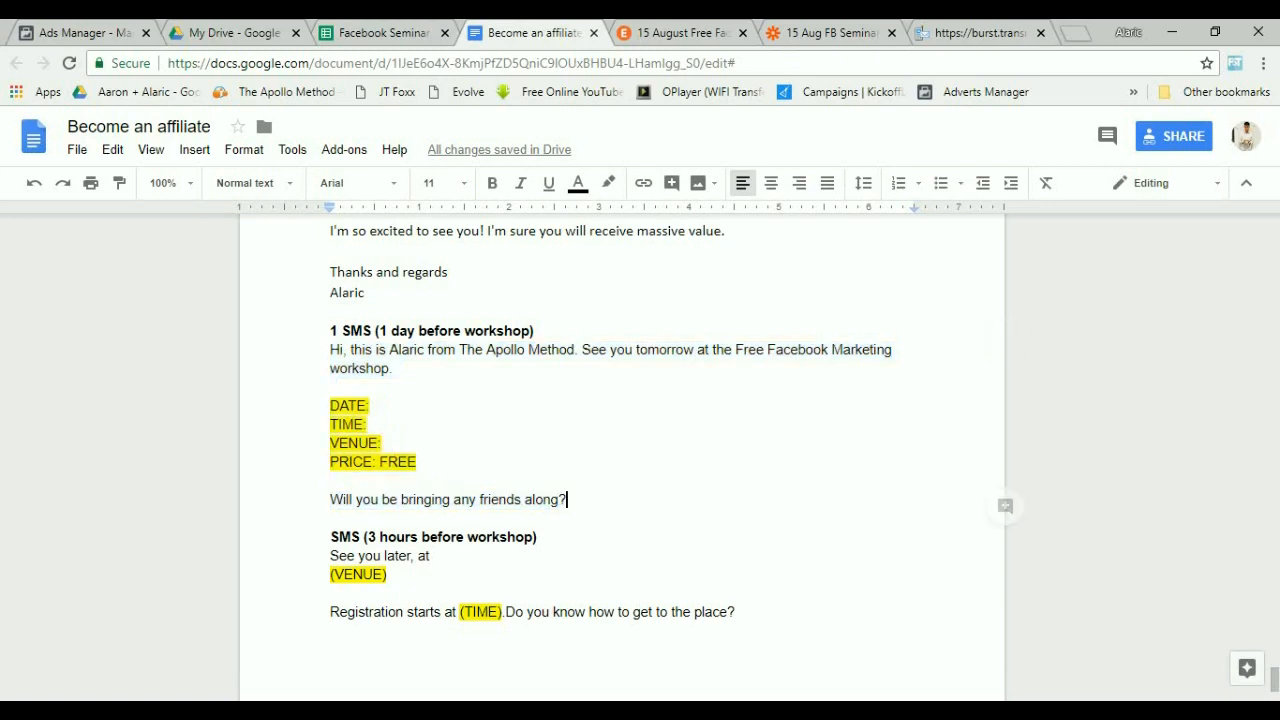
Review the "SMS (3 hours before workshop)" template, selecting its heading, venue placeholder and registration line.
scroll(620, 450, "down", 3)
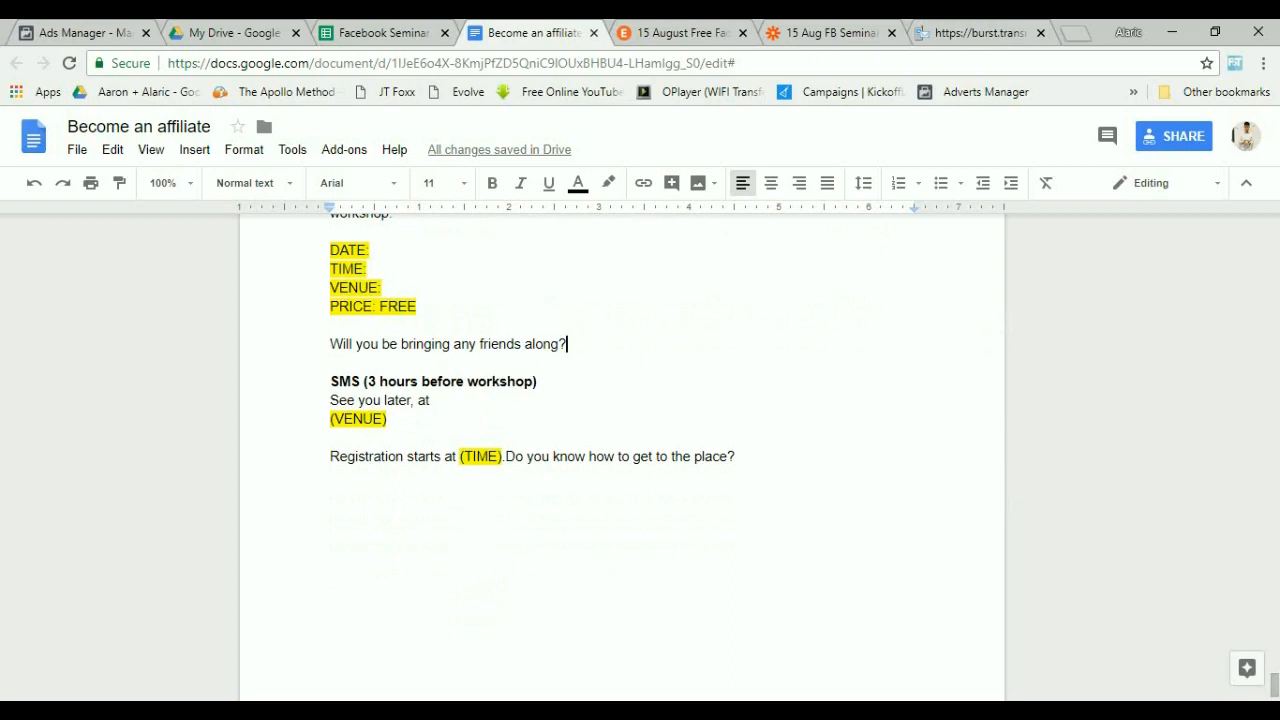
left_click_drag(368, 382, 508, 382)
left_click(436, 401)
left_click_drag(331, 401, 387, 419)
mouse_move(330, 456)
left_mouse_down()
mouse_move(524, 456)
mouse_move(335, 476)
left_mouse_up()
left_click(400, 490)
Scroll back to review the reminder schedule and the "Email template right after sign up" text.
scroll(400, 490, "down", 1)
scroll(400, 490, "up", 2)
scroll(620, 450, "up", 15)
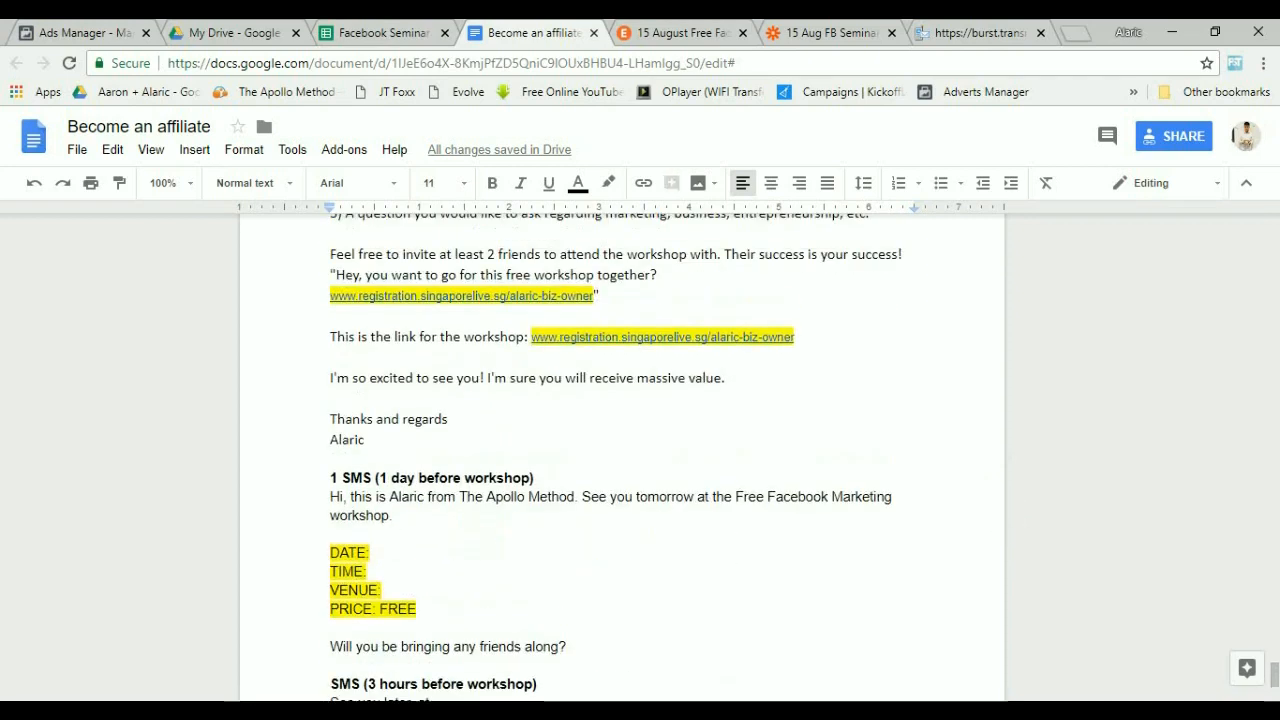
scroll(620, 450, "up", 10)
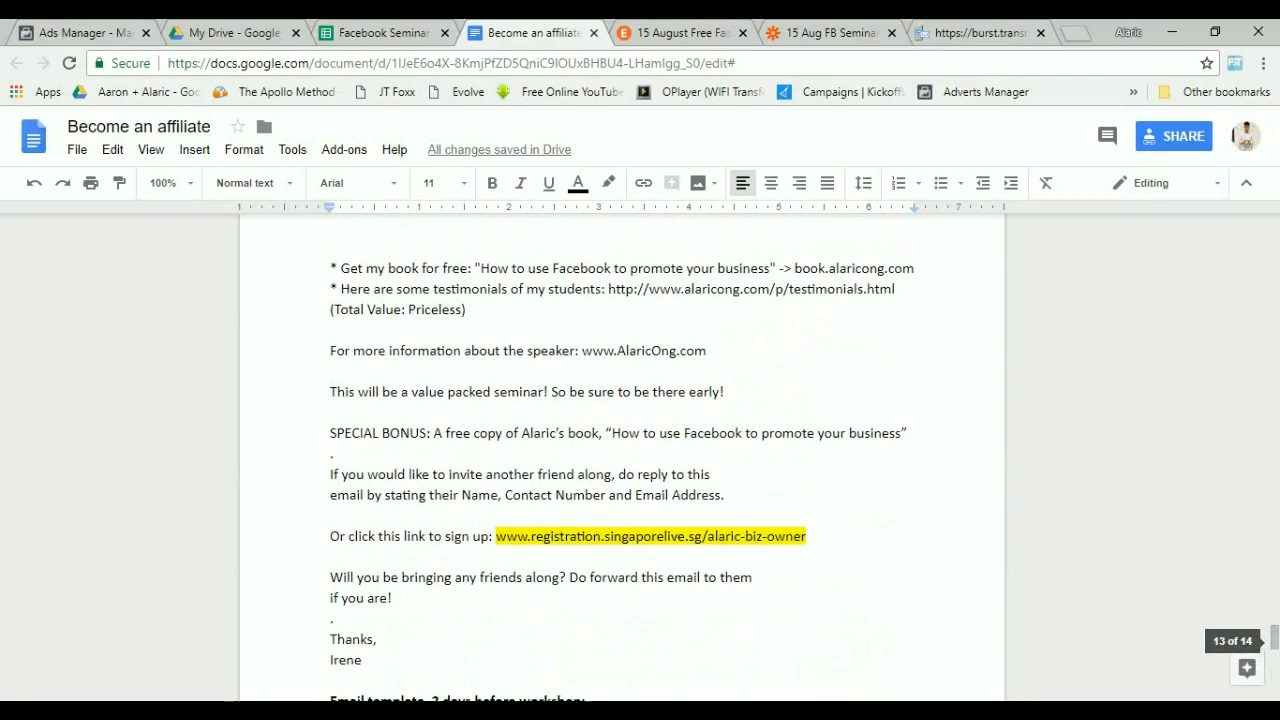
scroll(620, 450, "up", 2)
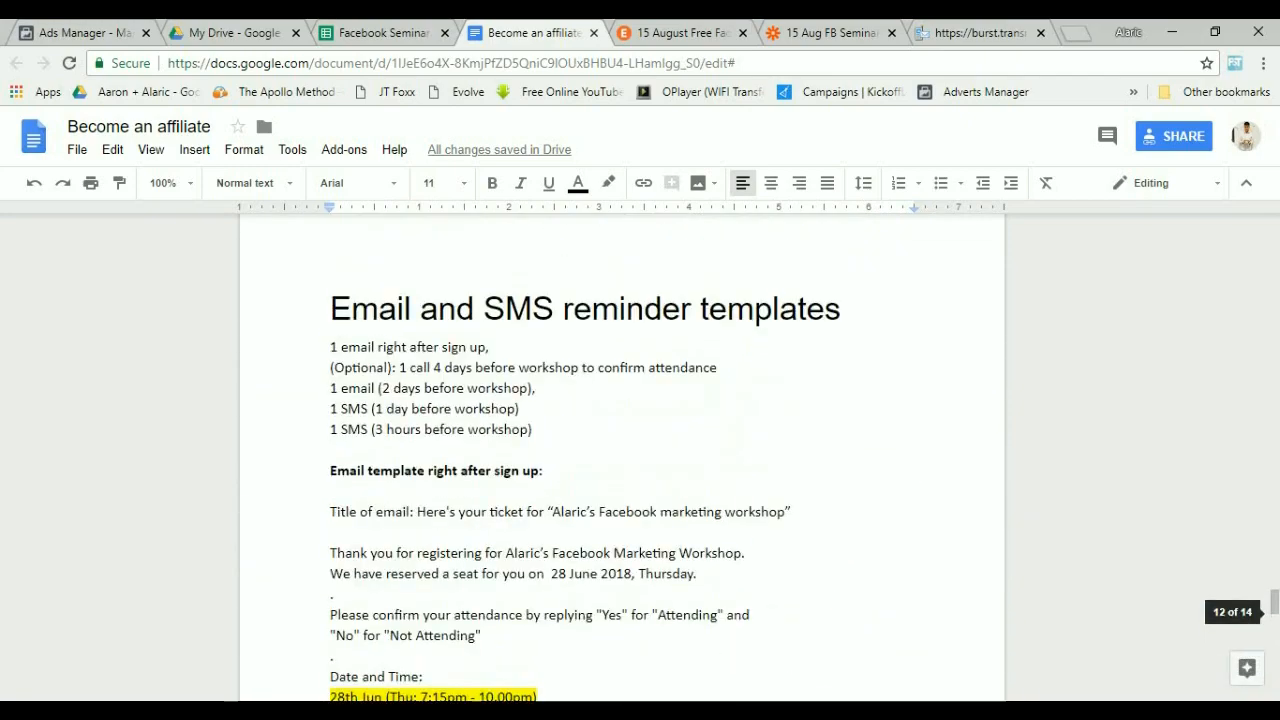
left_click_drag(397, 367, 710, 367)
left_click(703, 367)
scroll(703, 367, "down", 4)
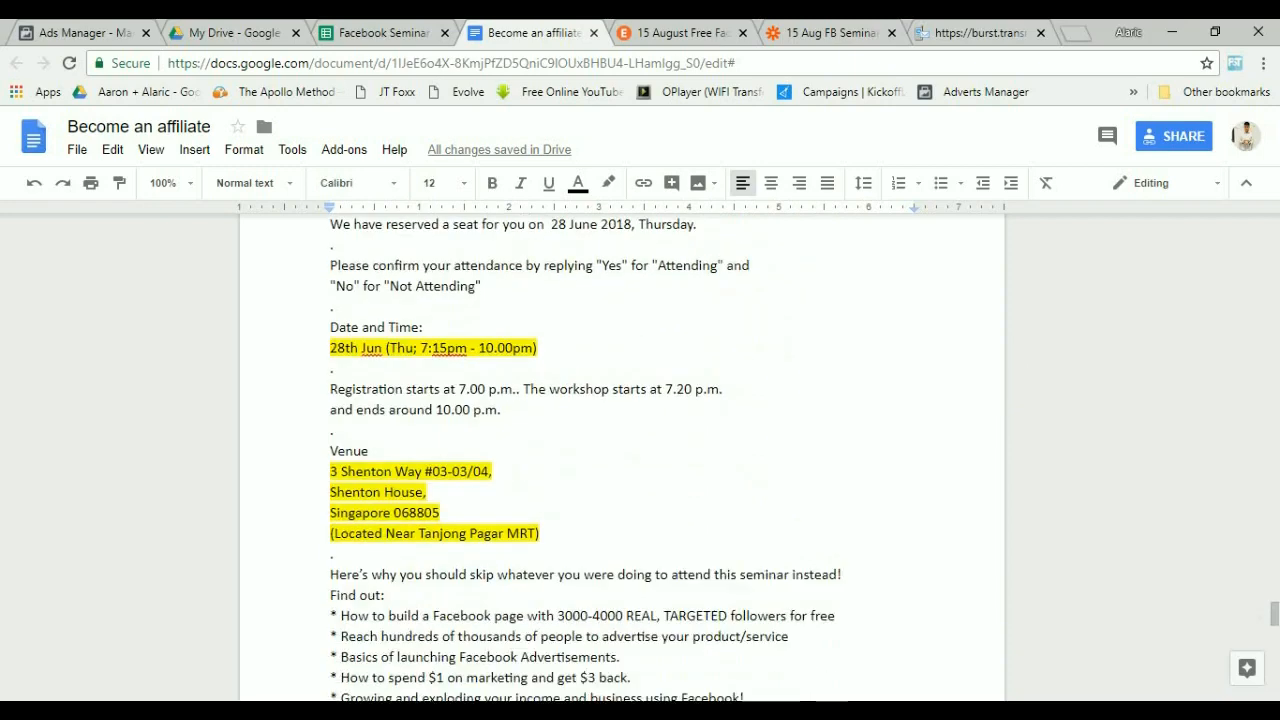
scroll(703, 367, "up", 1)
scroll(620, 450, "up", 1)
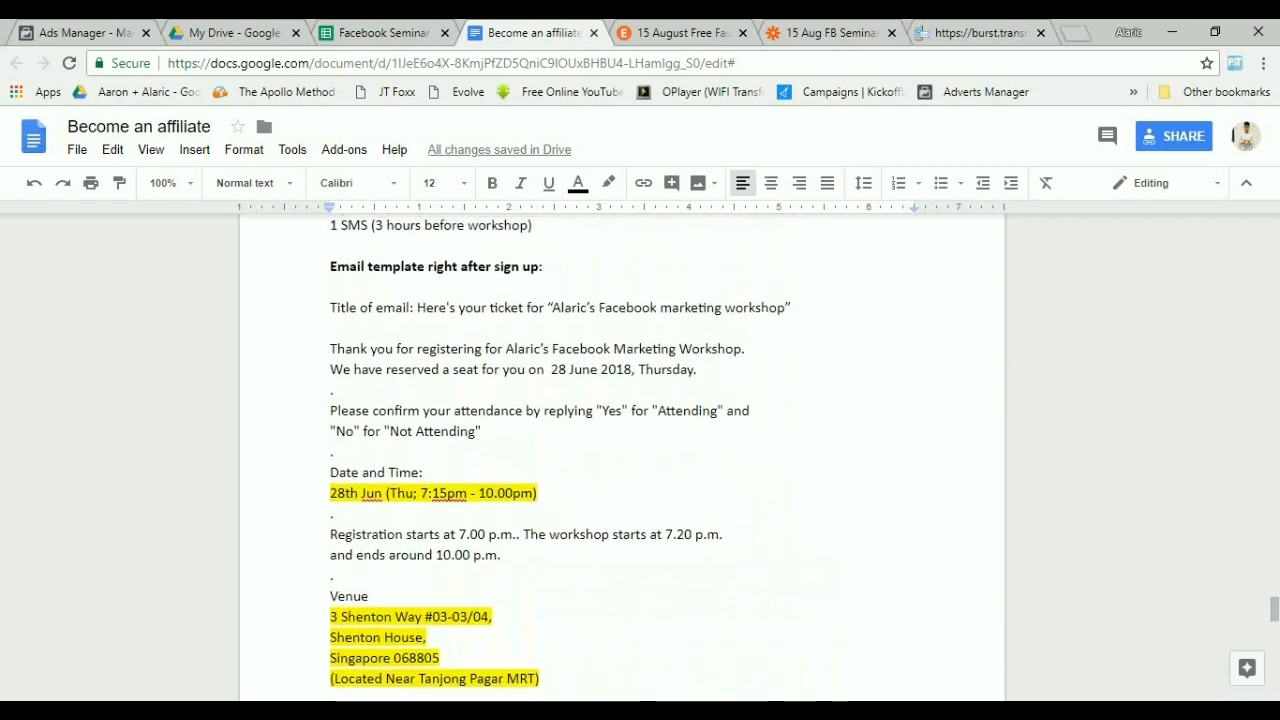
right_click(357, 349)
left_click(345, 328)
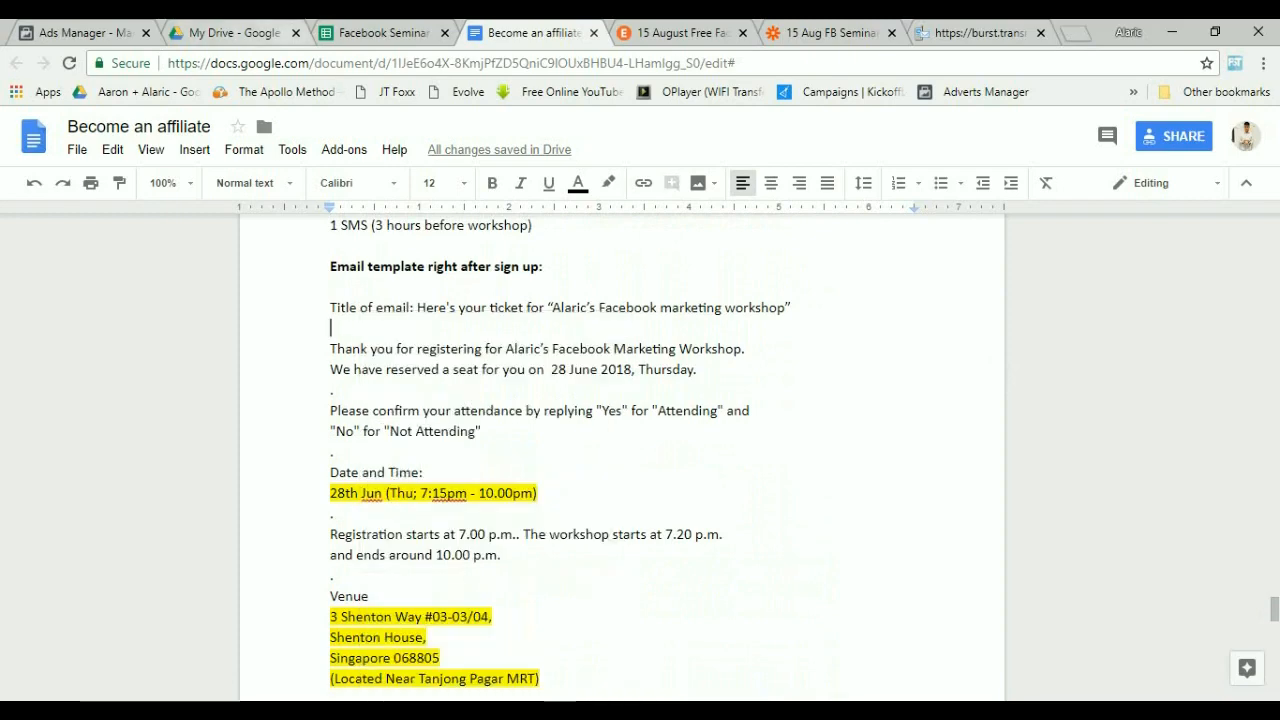
Return to the Facebook Seminar spreadsheet, then switch to the Ads Manager ad sets list.
left_click(380, 32)
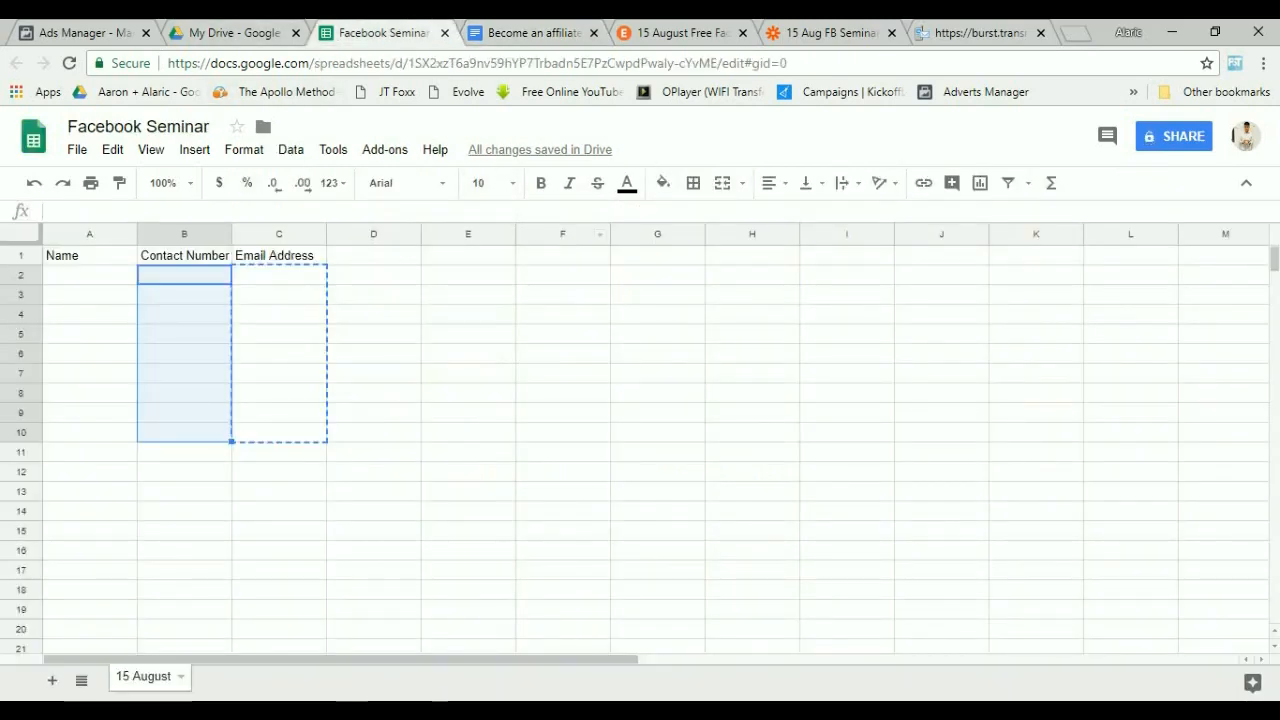
key("ctrl+shift+Tab")
key("ctrl+shift+Tab")
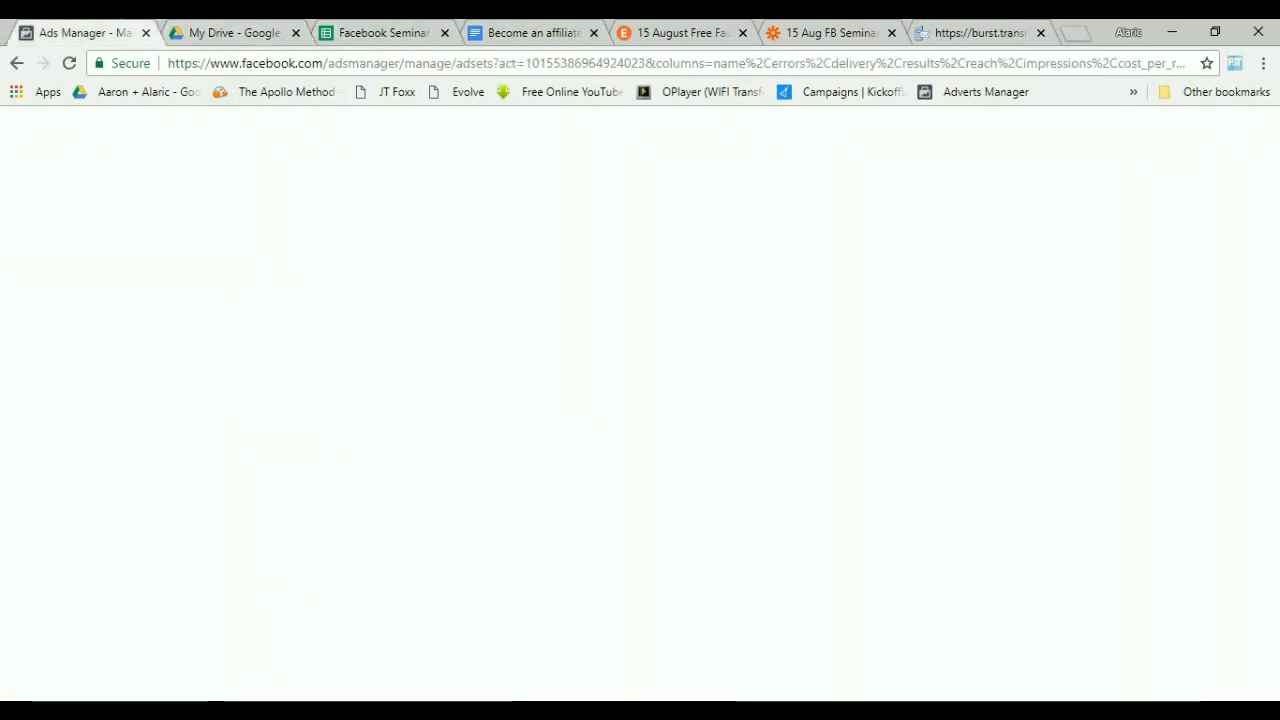
scroll(450, 560, "down", 3)
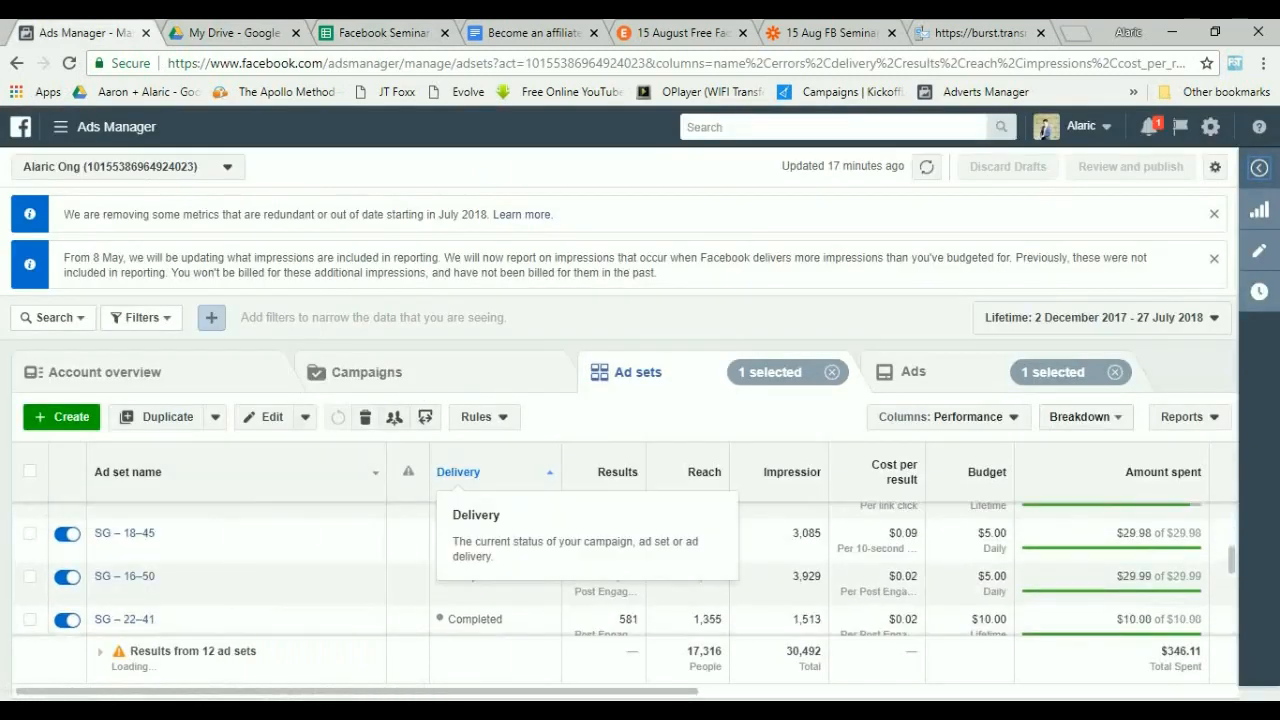
scroll(130, 578, "up", 3)
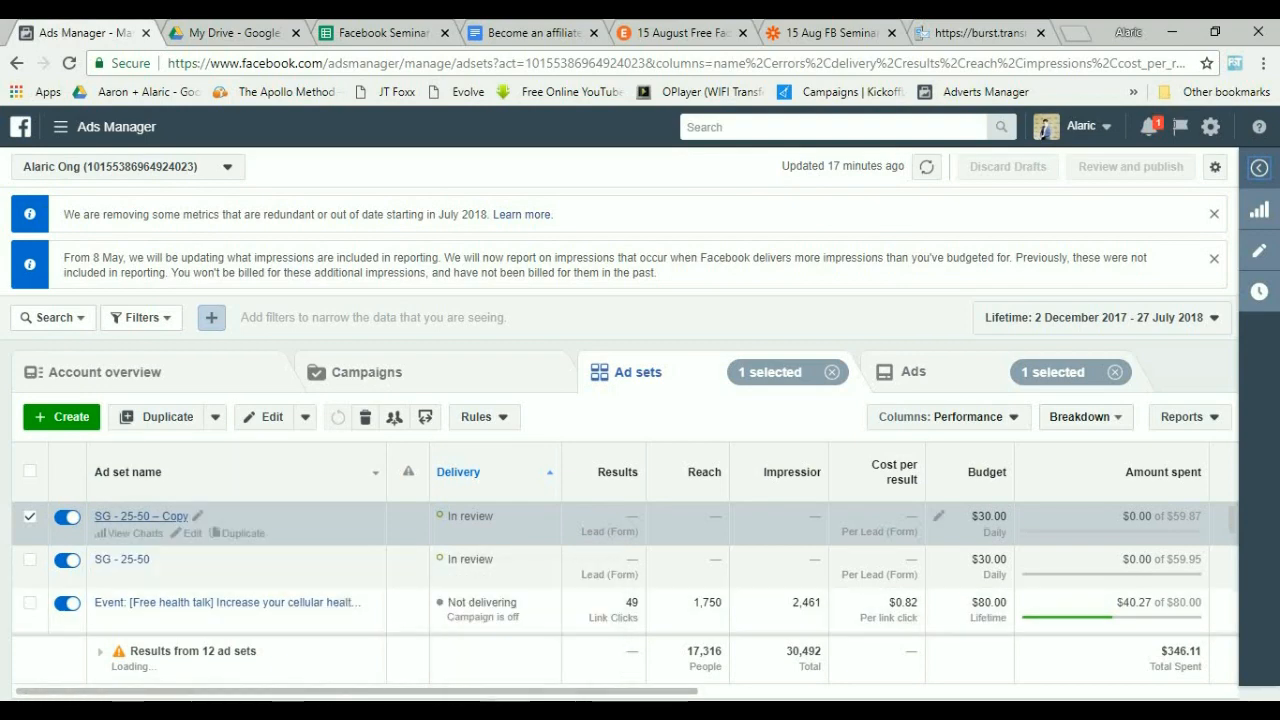
Open the "SG - 25-50 - Copy" ad set's lead generation ad and review its creative and preview, then collapse the pane.
left_click(141, 517)
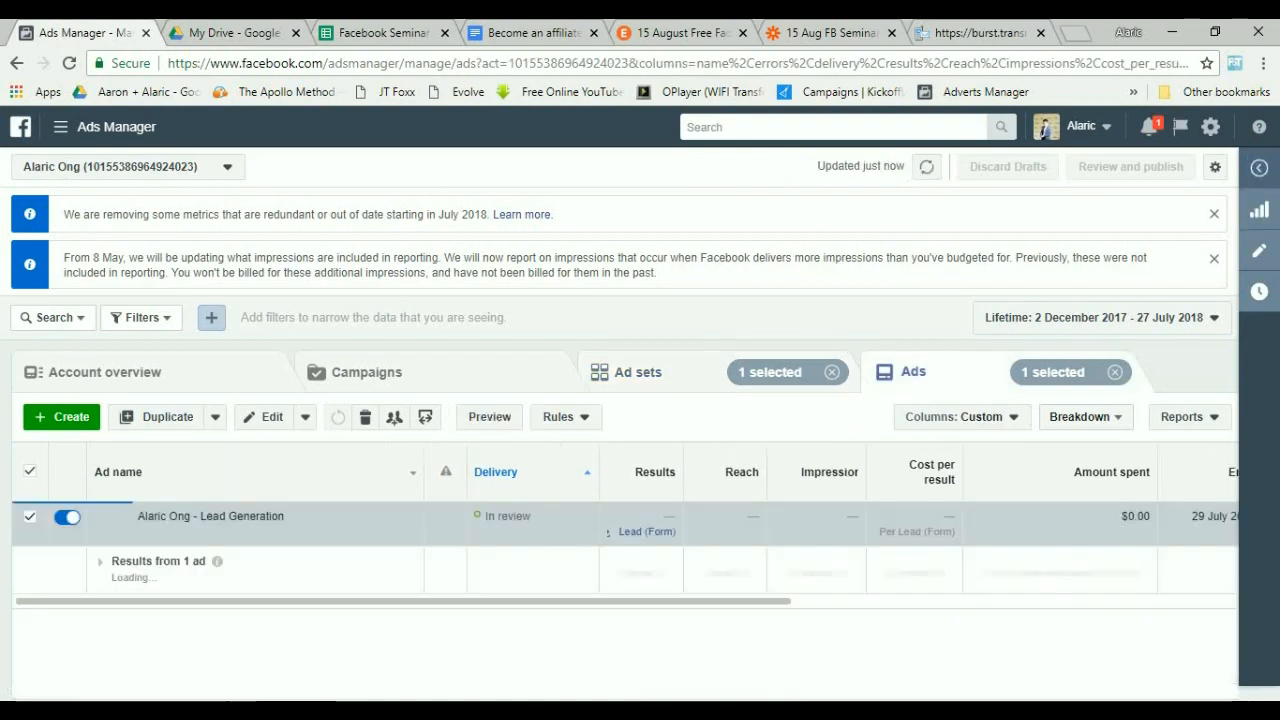
left_click(233, 533)
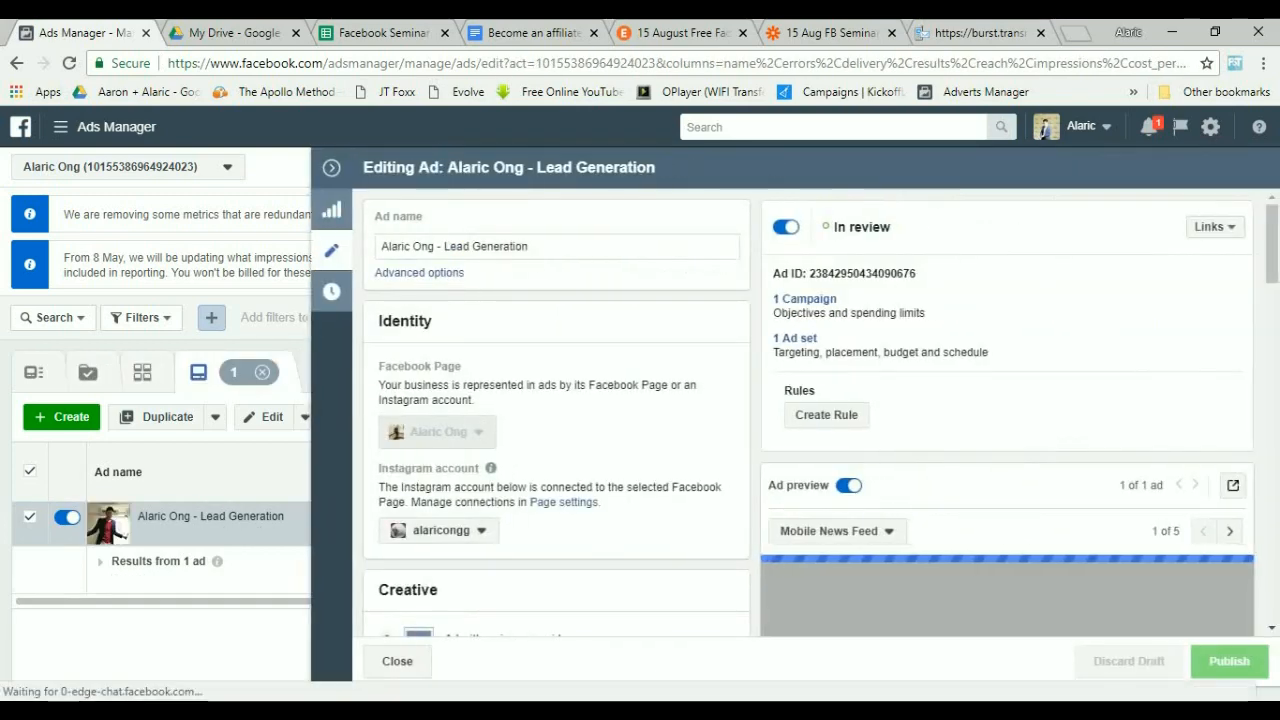
scroll(807, 410, "down", 3)
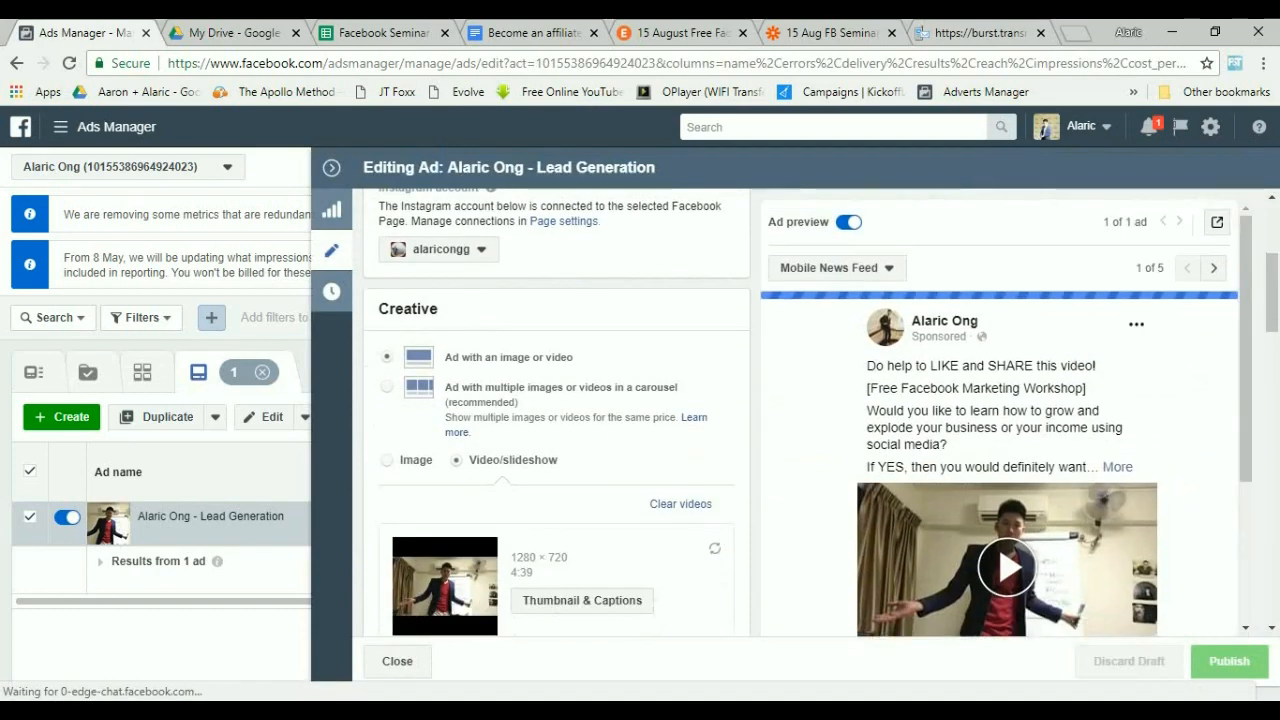
scroll(1000, 420, "down", 2)
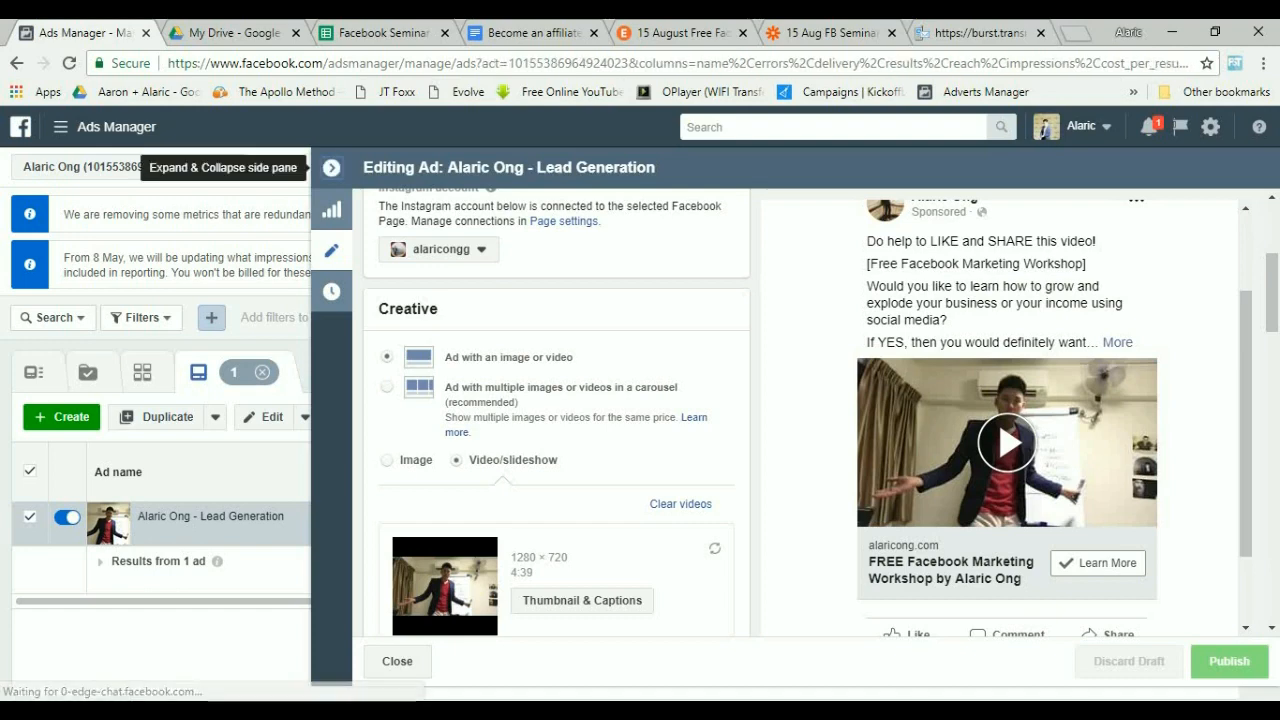
left_click(331, 167)
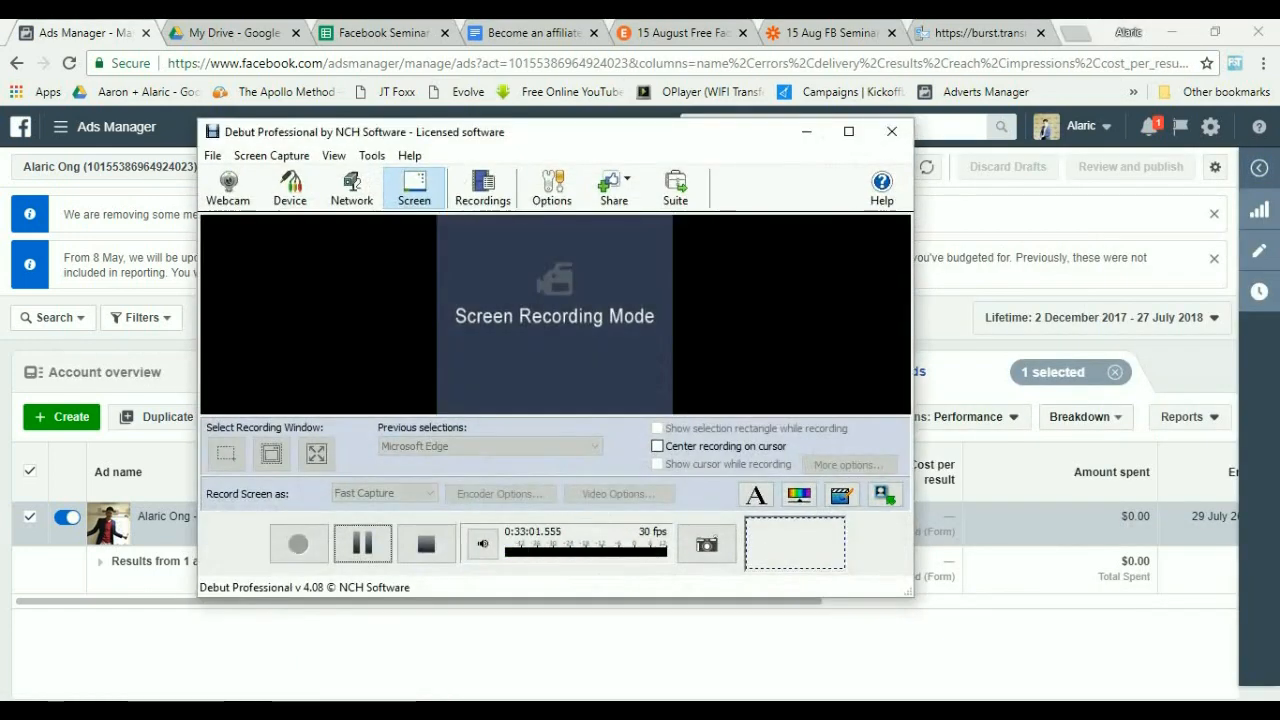